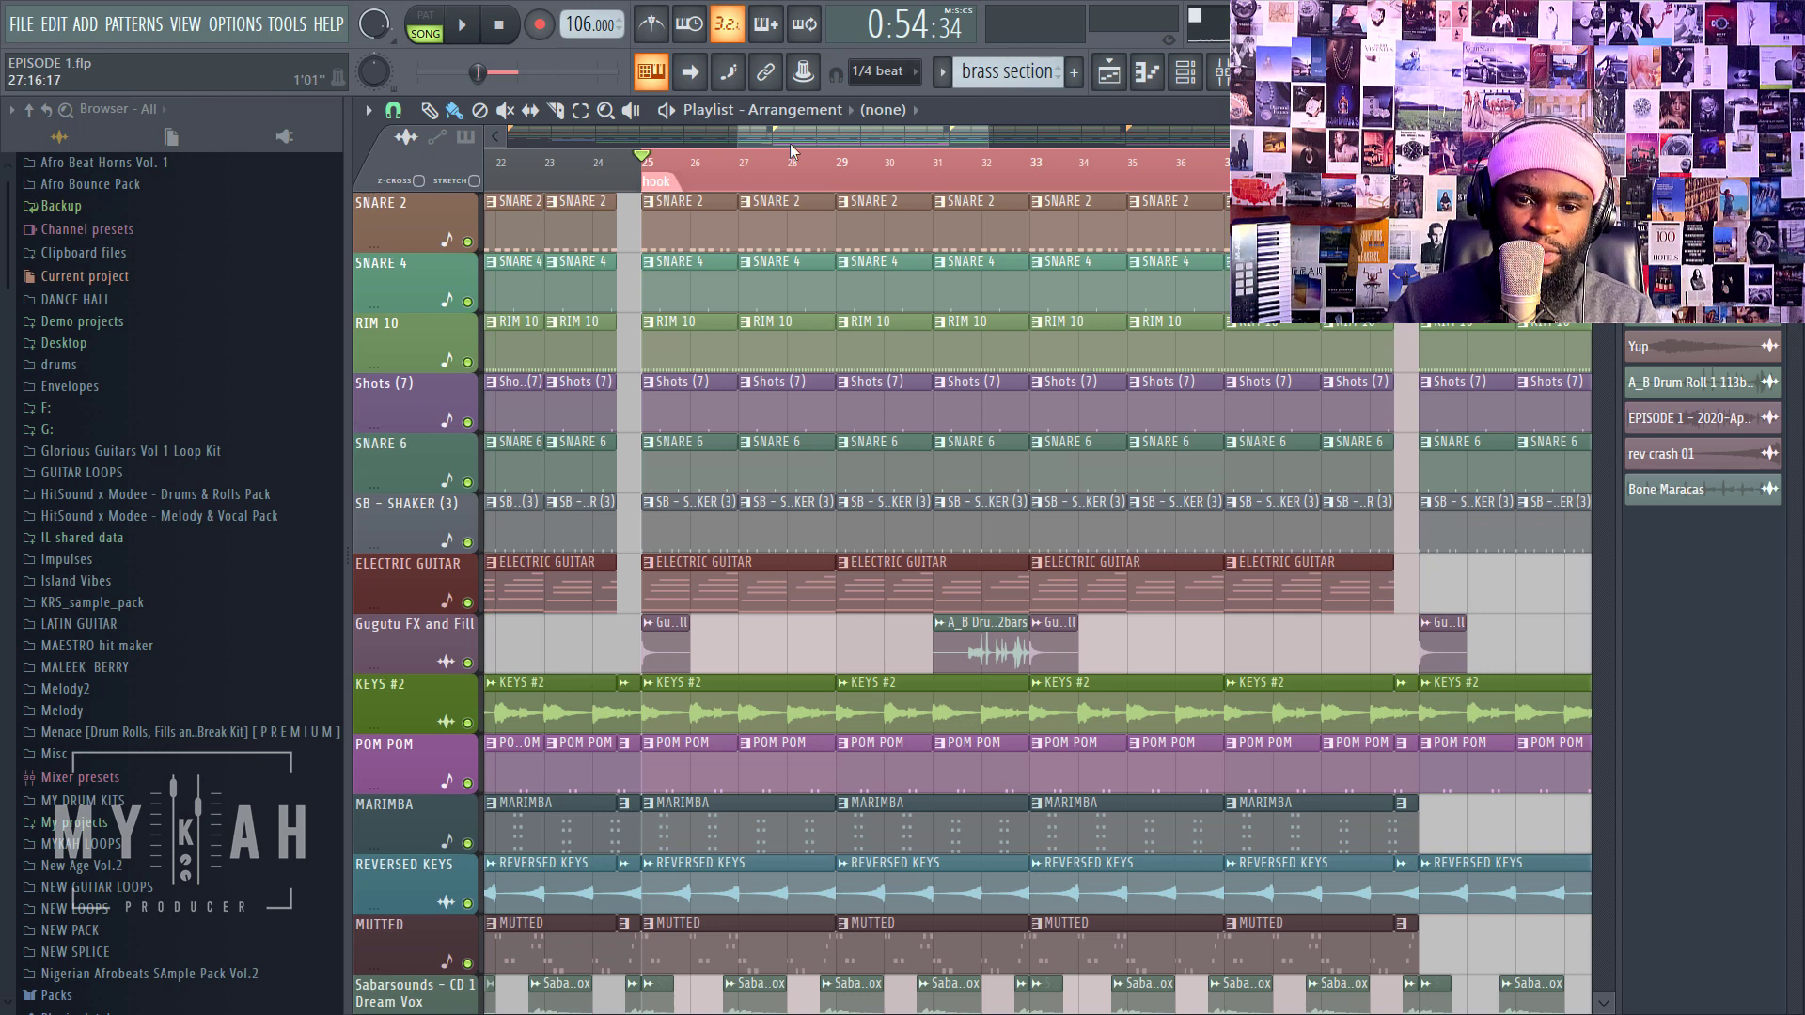
Step: Play the hook section of the arrangement from bar 25 with all tracks active, and stop playback
{"action": "key", "text": "space"}
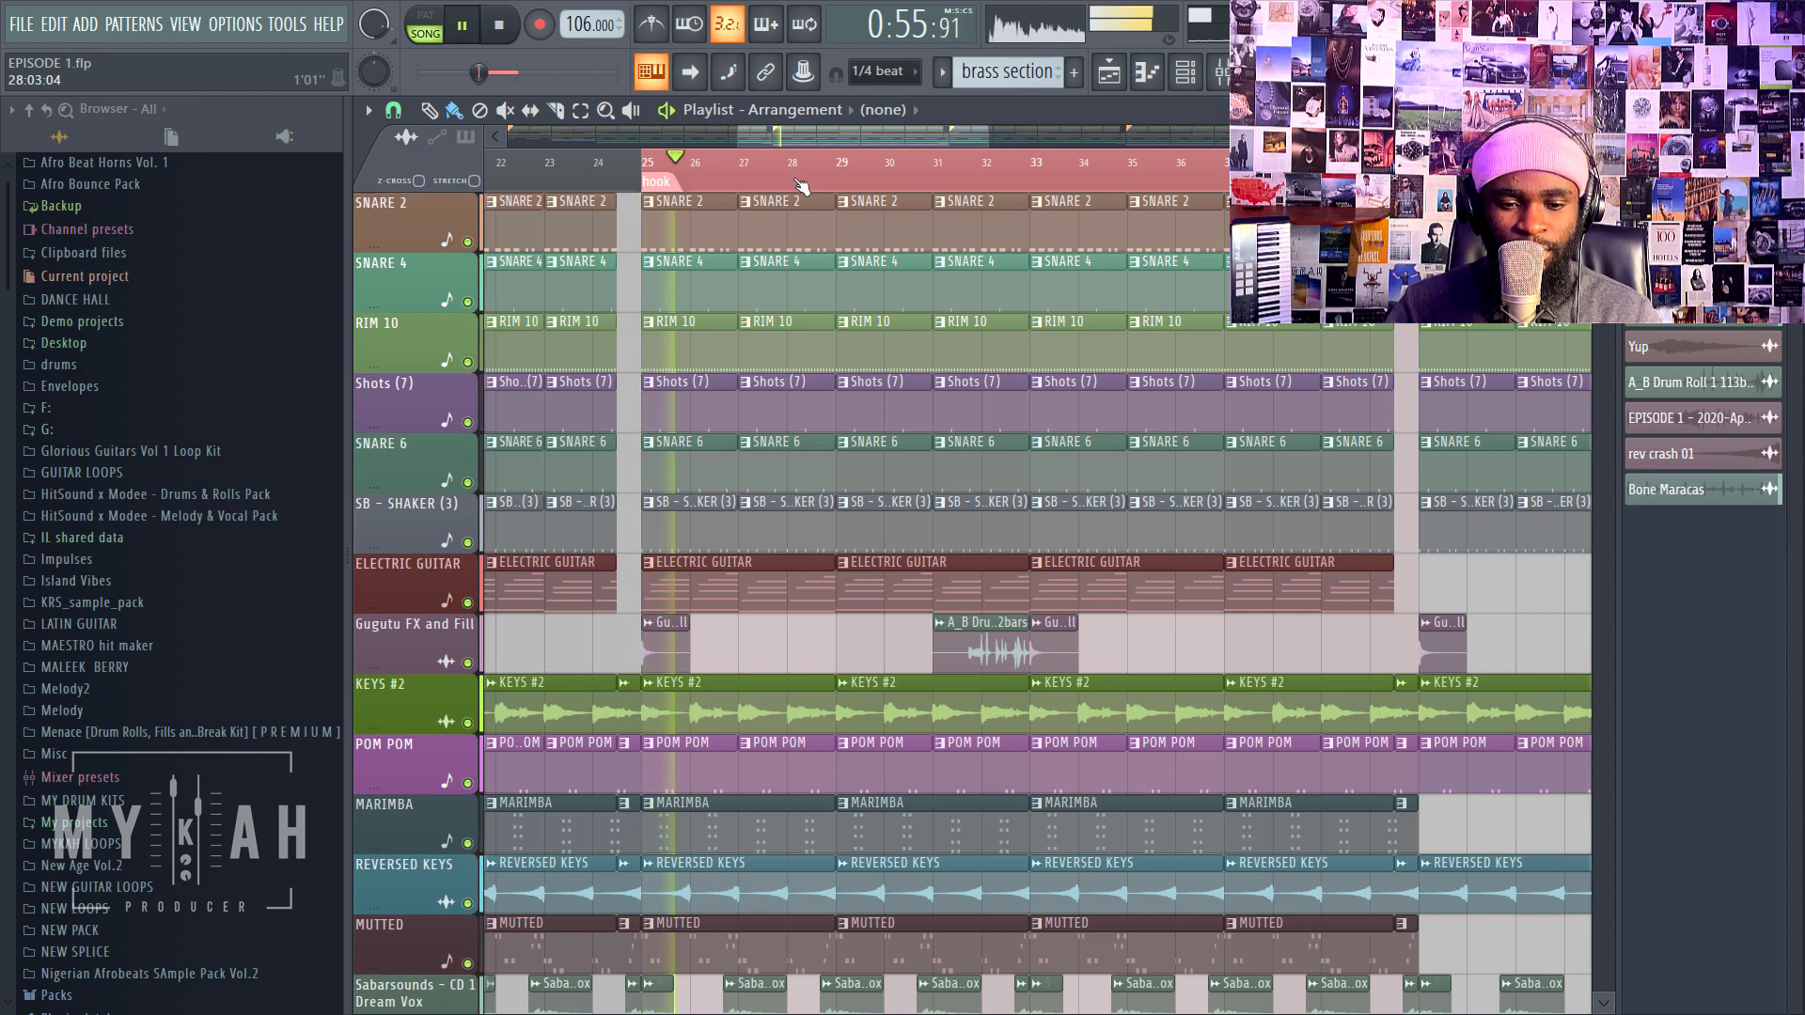
{"action": "scroll", "coordinate": [802, 193], "scroll_direction": "down", "scroll_amount": 1}
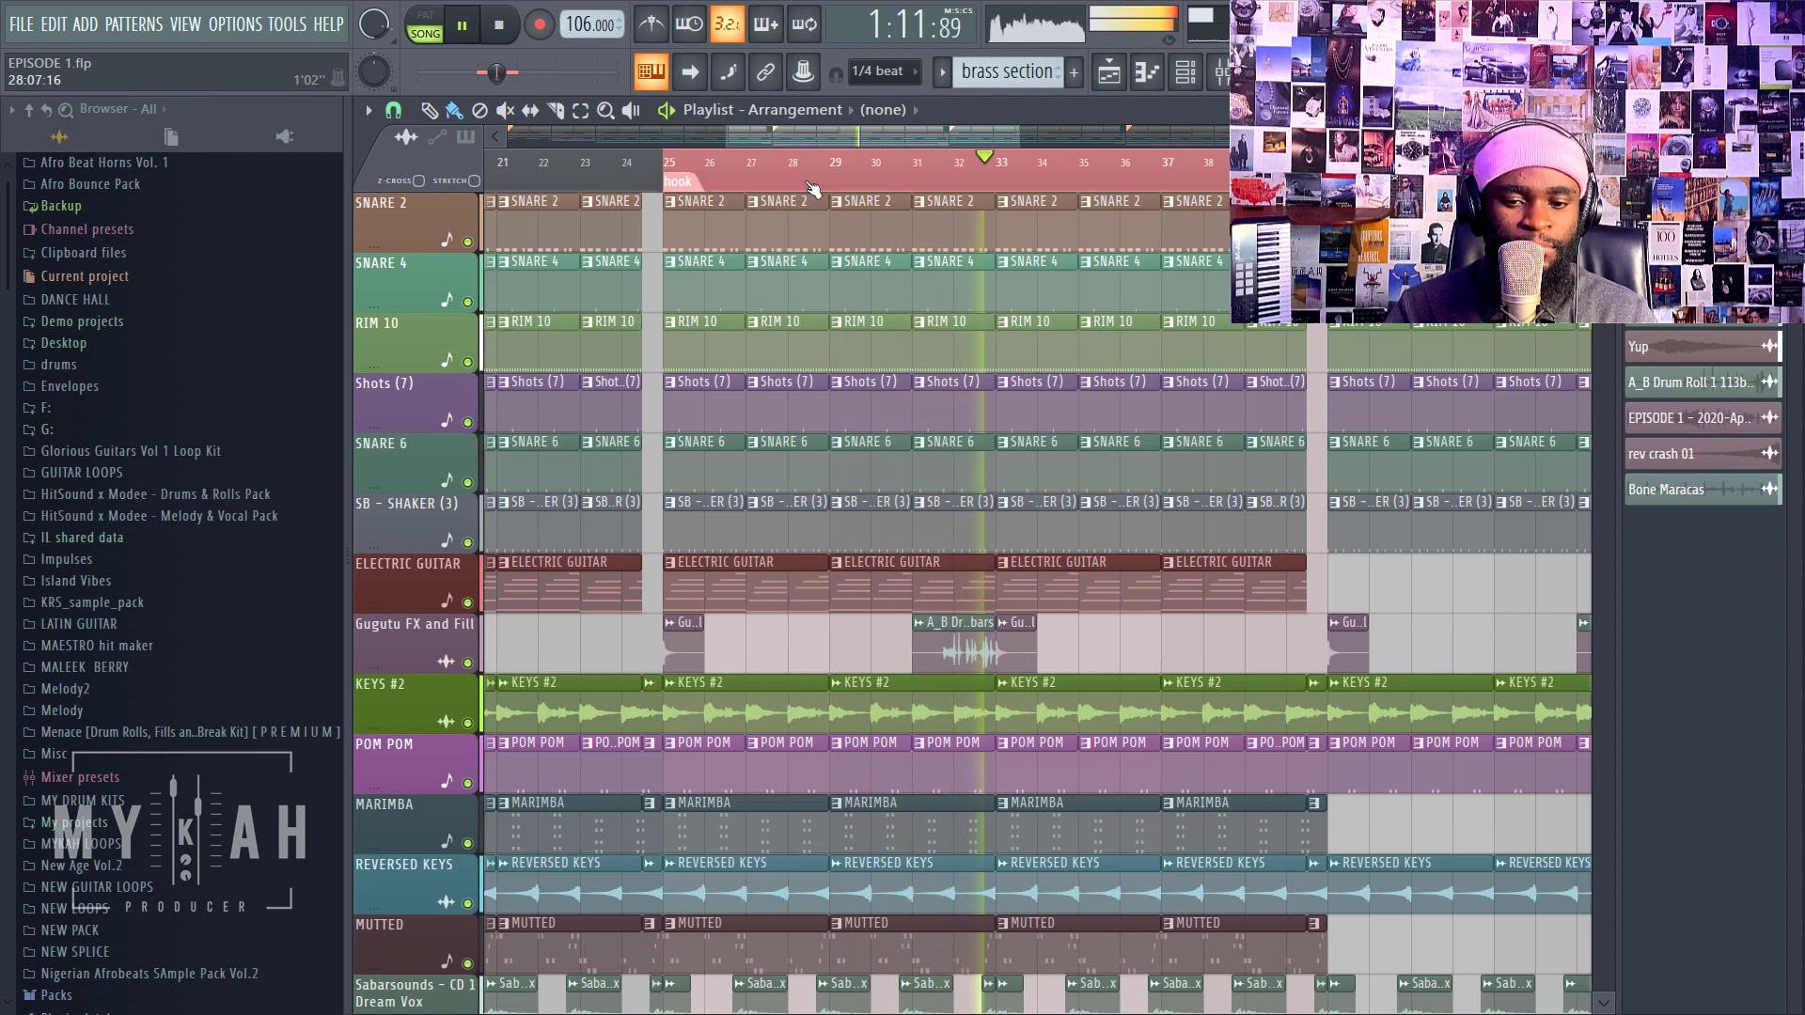
{"action": "scroll", "coordinate": [917, 182], "scroll_direction": "down", "scroll_amount": 1}
{"action": "key", "text": "space"}
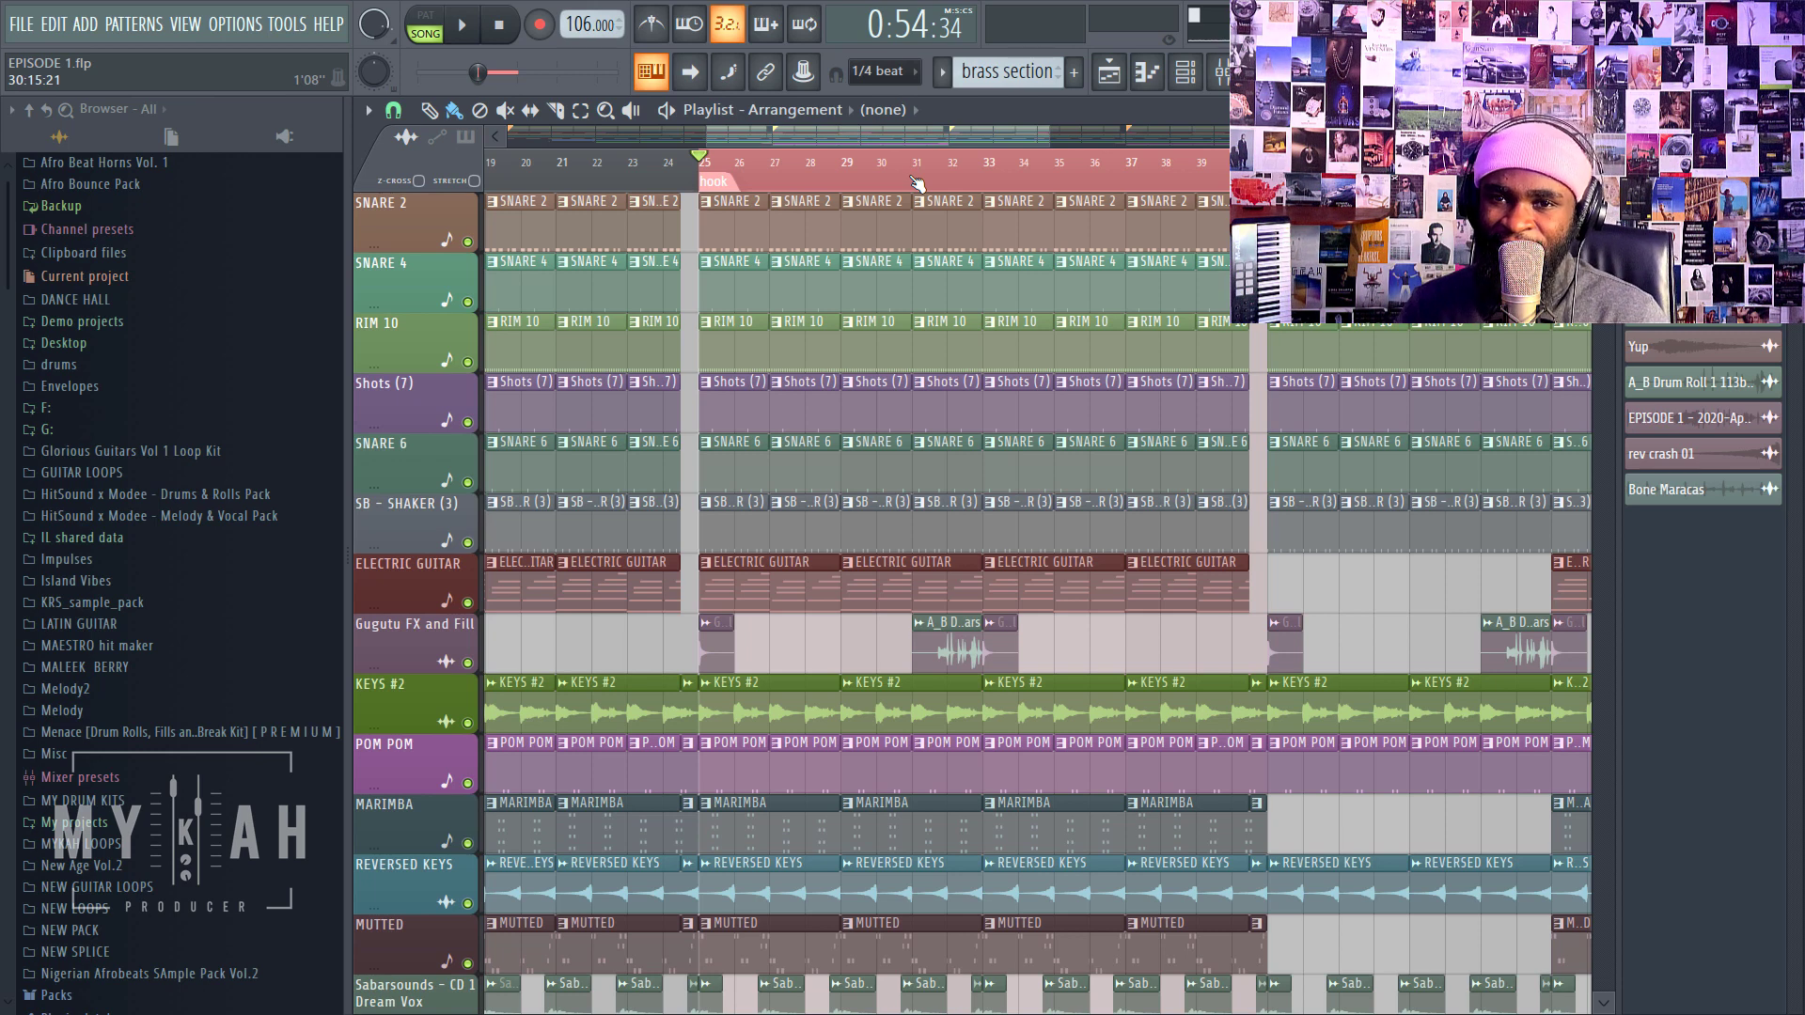
Step: Solo the SNARE 2 track in the playlist and play it briefly from the start of the hook
{"action": "right_click", "coordinate": [470, 244]}
{"action": "key", "text": "space"}
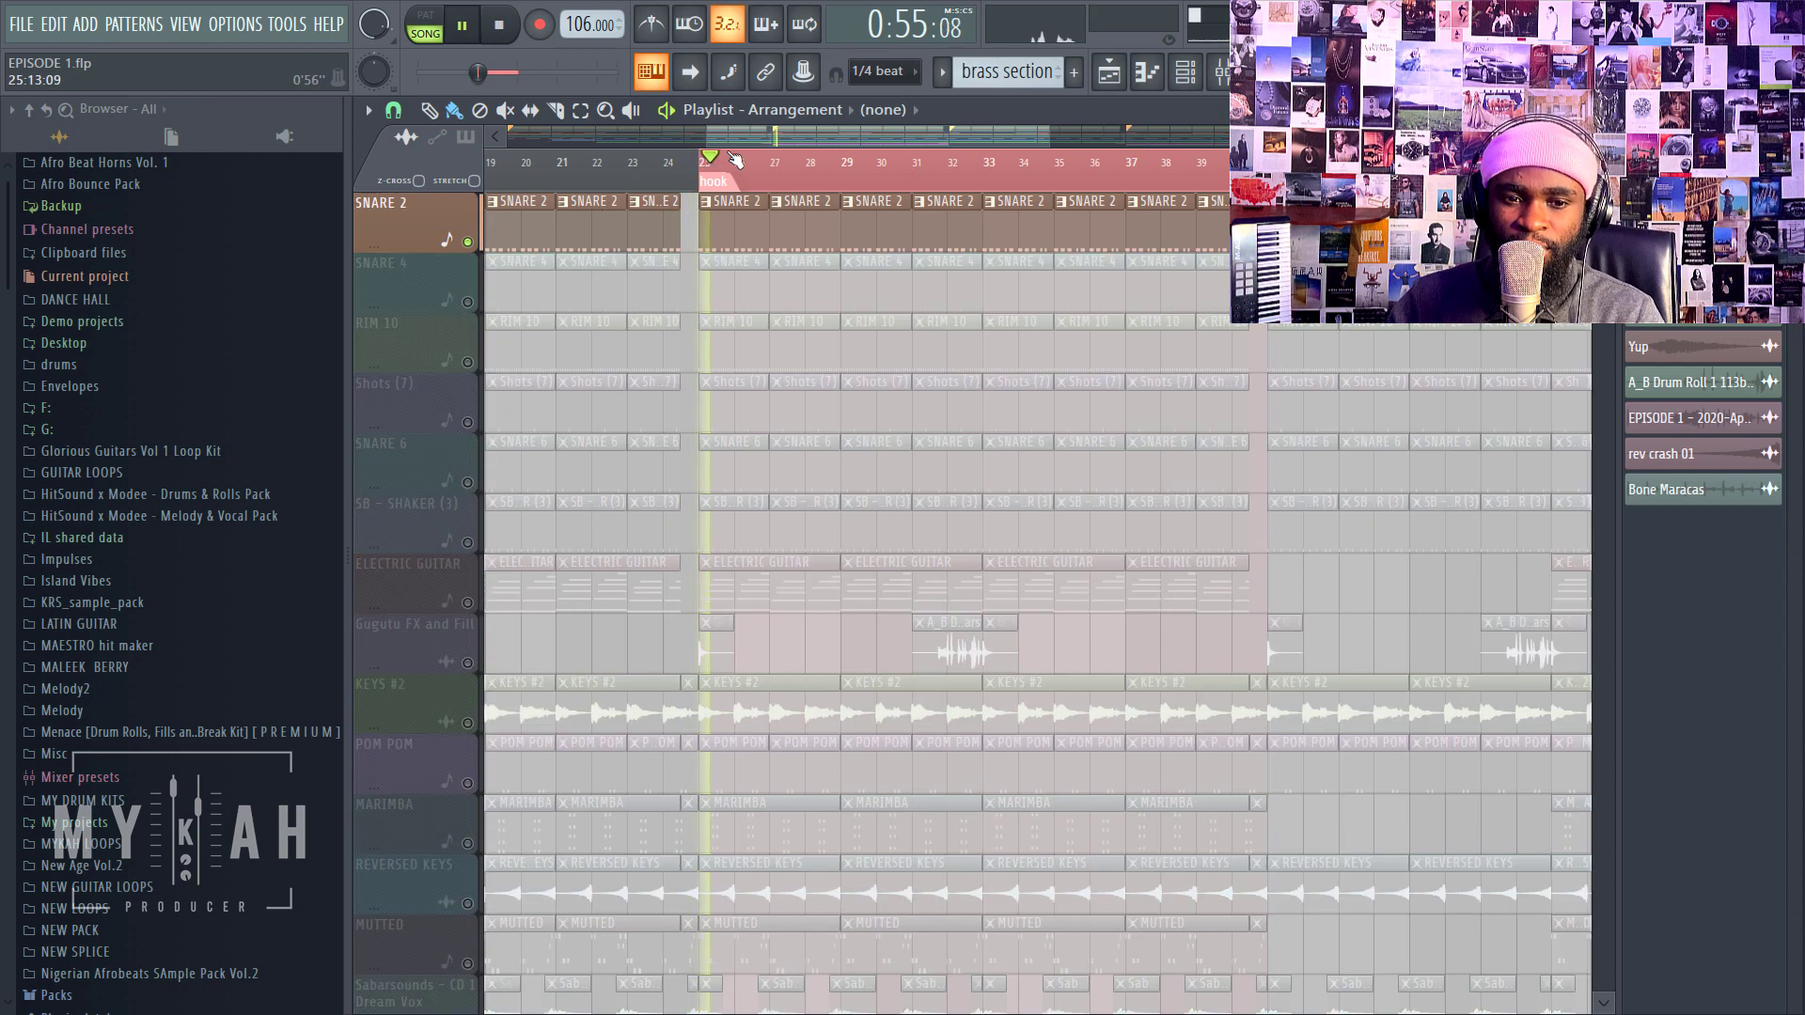
{"action": "key", "text": "space"}
Step: Select the SNARE 2 pattern and open its sampler settings from the Channel rack during playback of the hook
{"action": "left_click", "coordinate": [737, 203]}
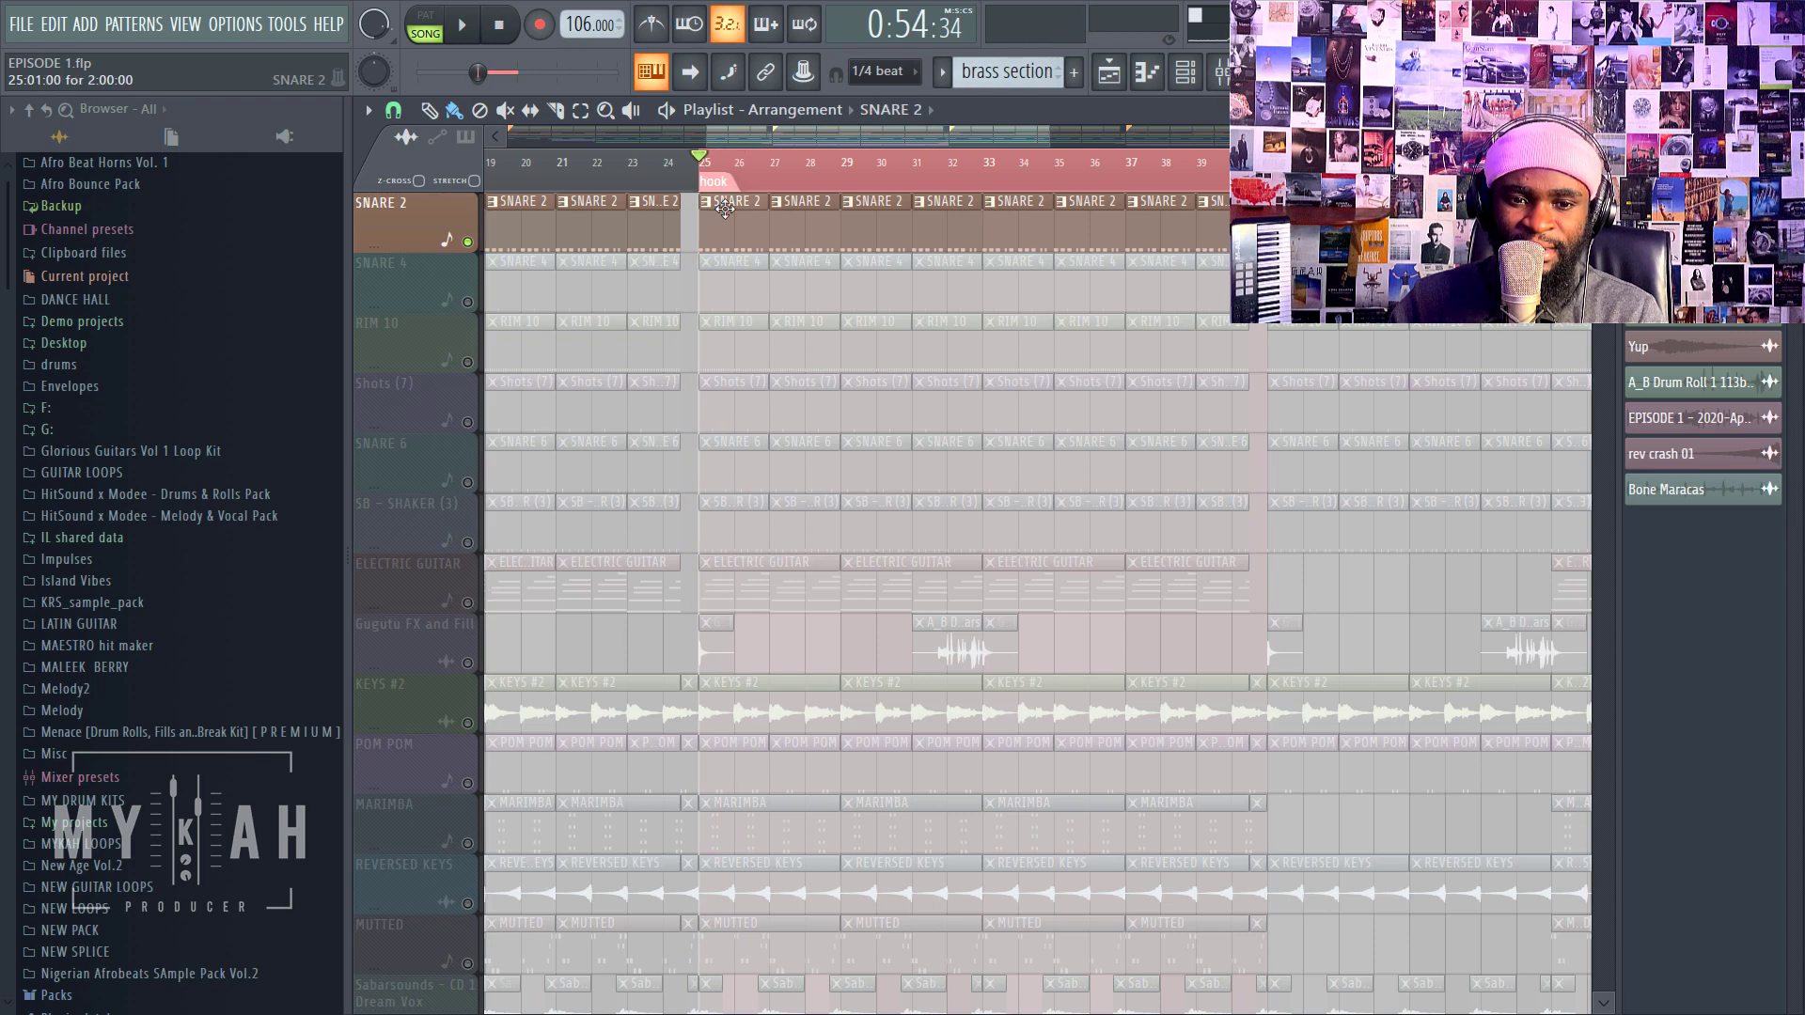
{"action": "left_click", "coordinate": [1185, 73]}
{"action": "key", "text": "space"}
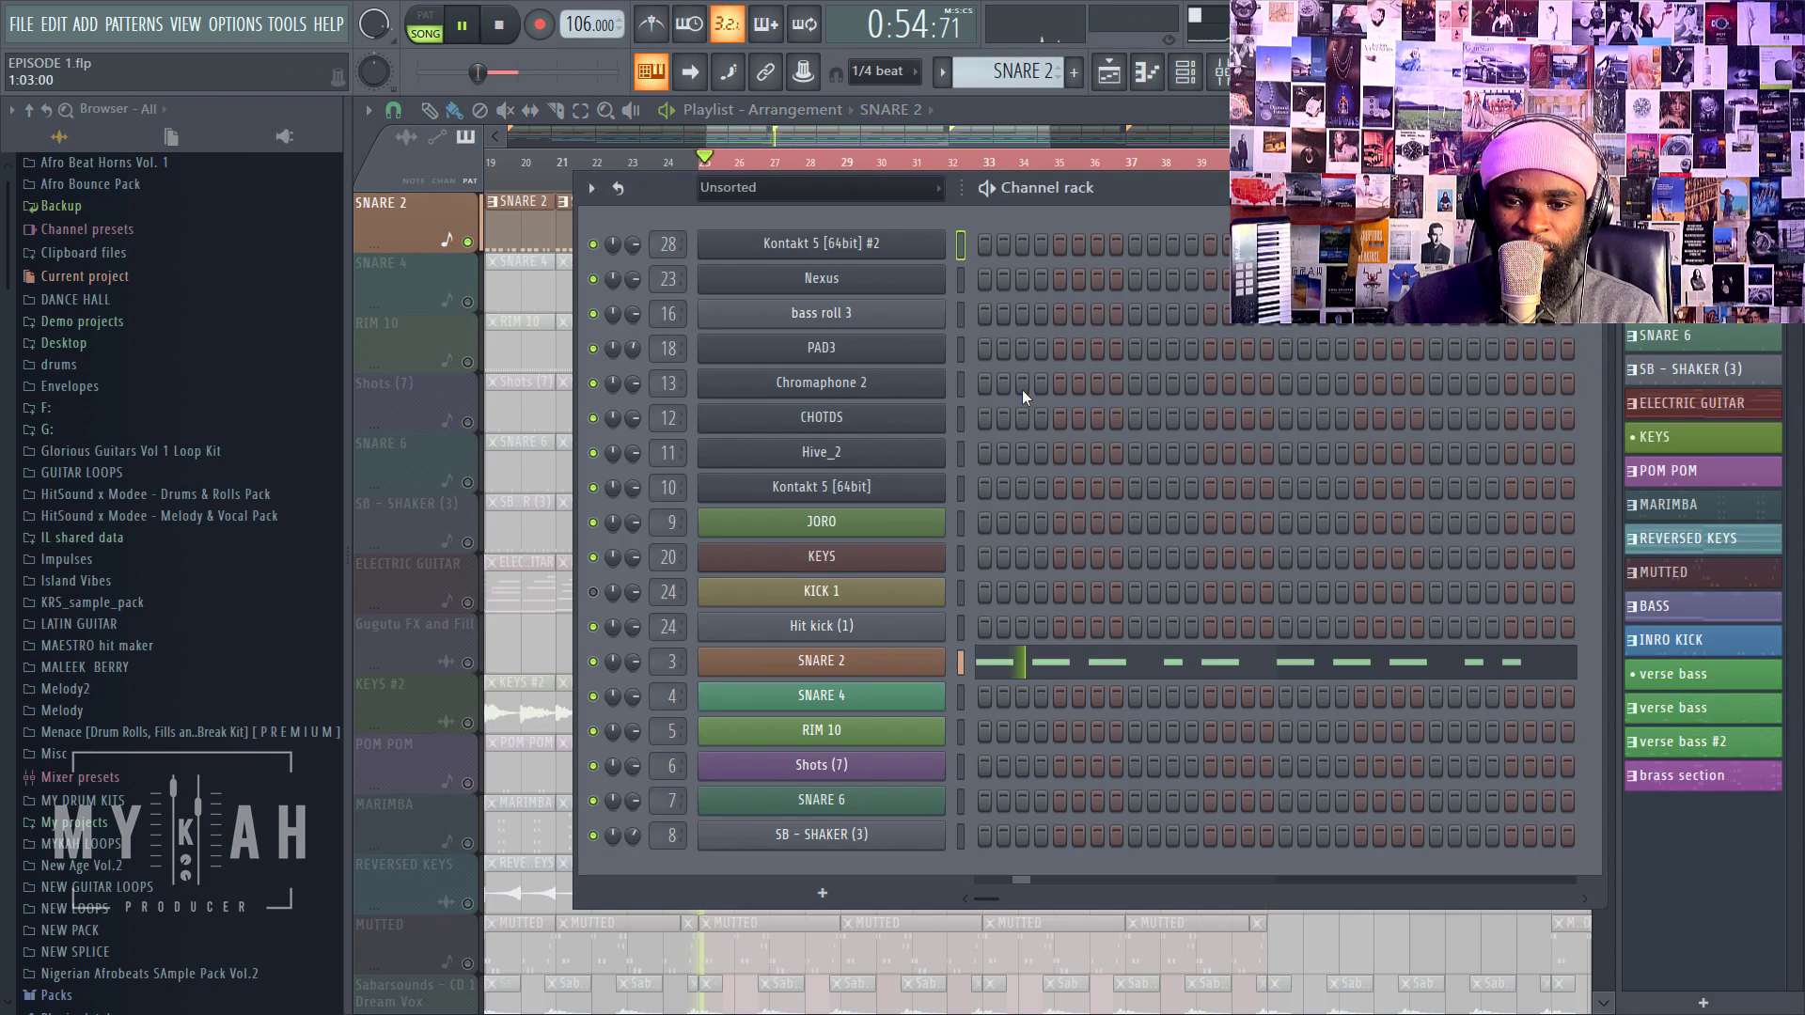
{"action": "left_click", "coordinate": [855, 660]}
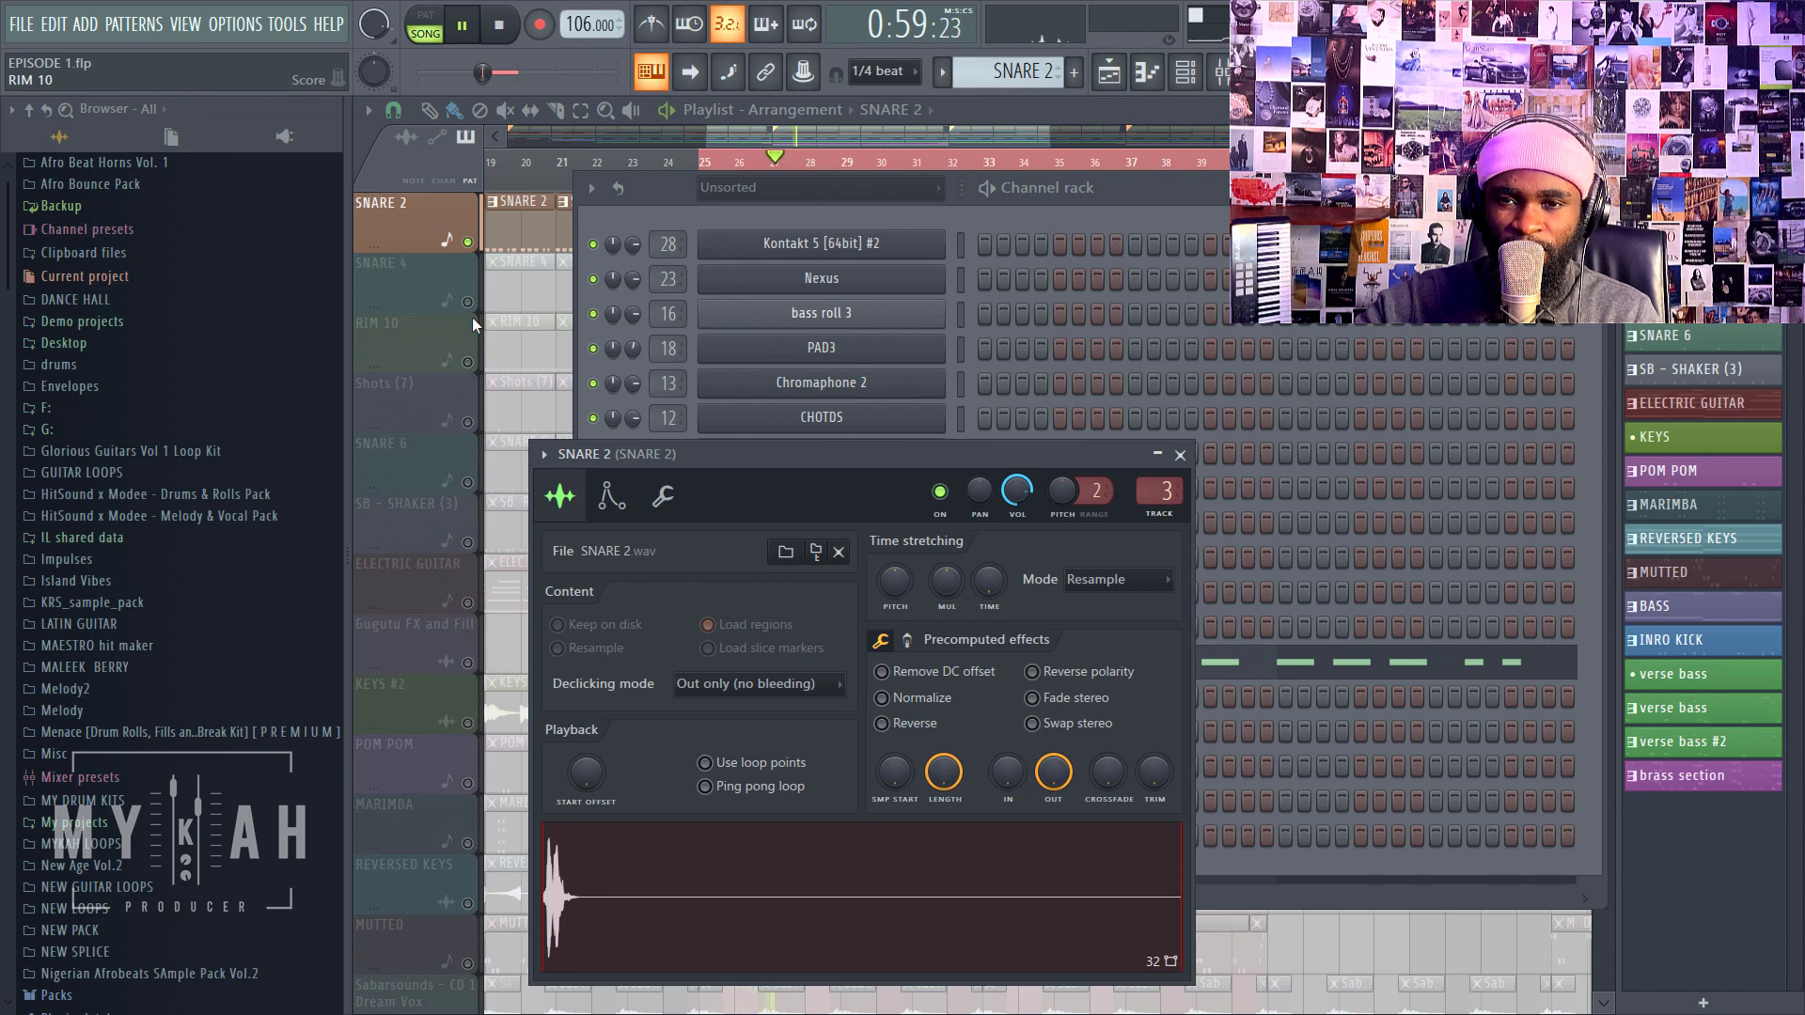
{"action": "key", "text": "space"}
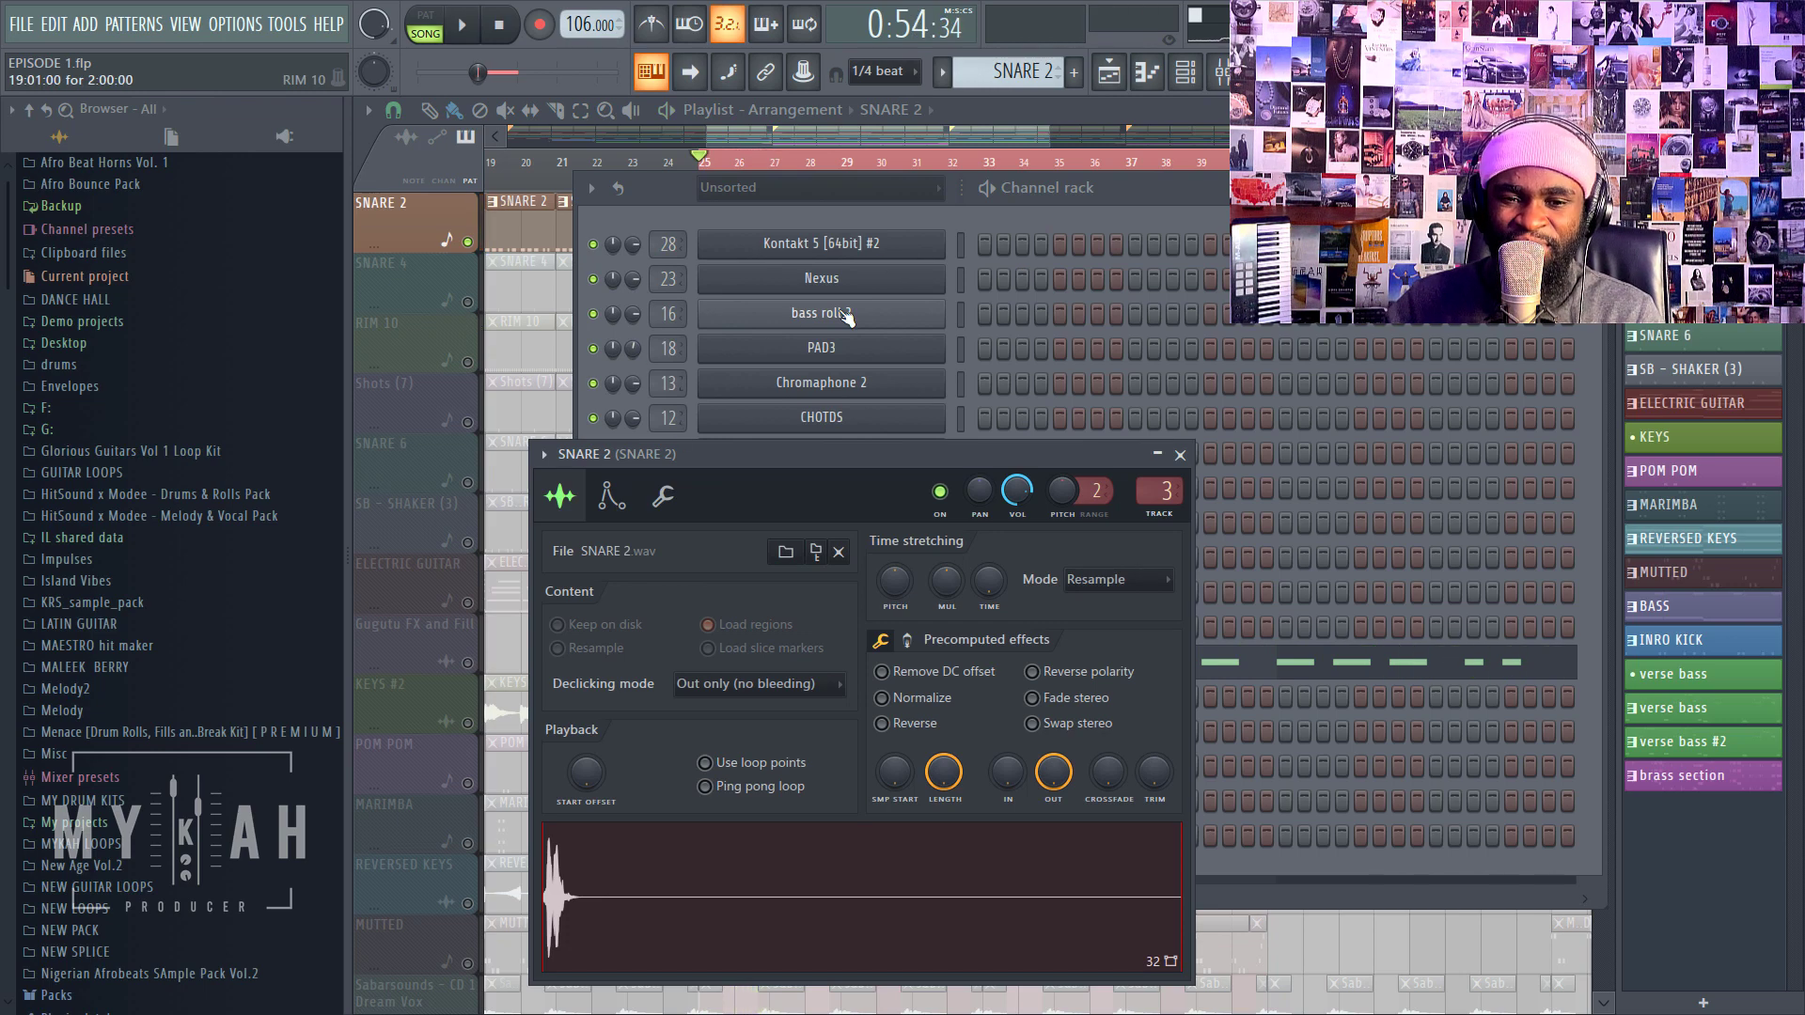
Step: Play the soloed SNARE 2 and inspect its insert track and effect slots in the Mixer
{"action": "left_click_drag", "start_coordinate": [901, 136], "coordinate": [923, 133]}
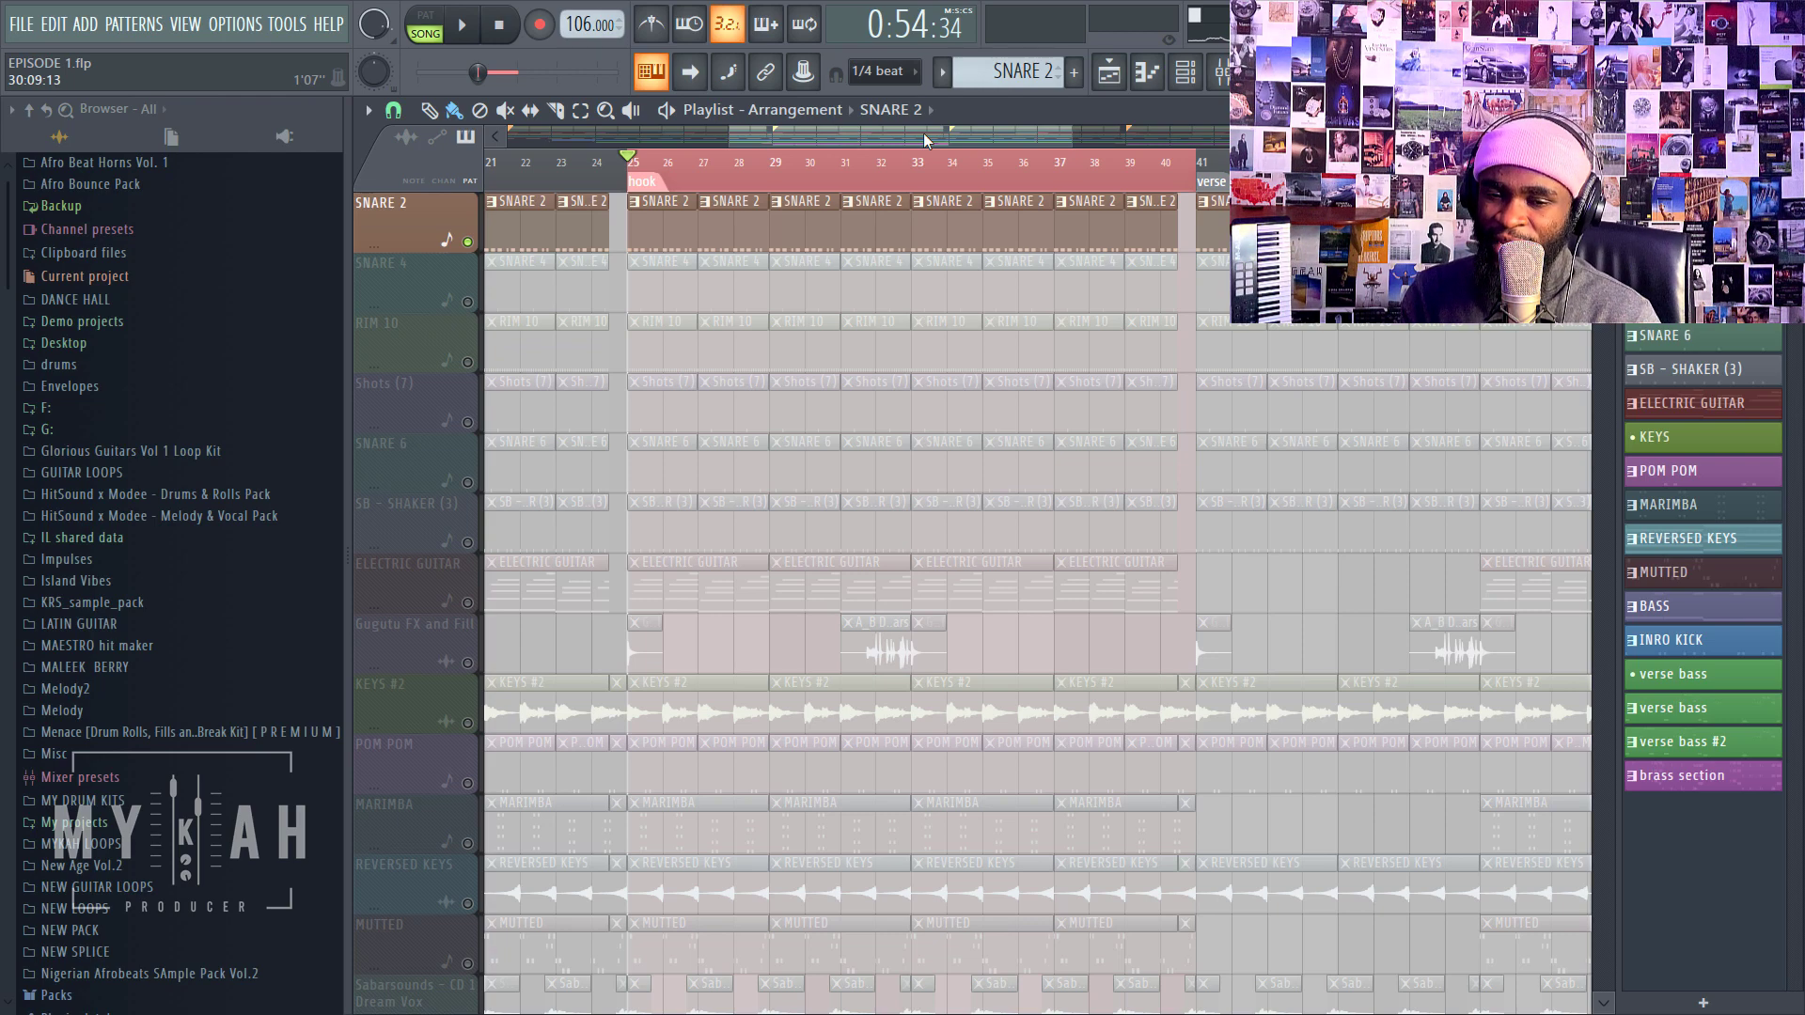
{"action": "key", "text": "space"}
{"action": "left_click", "coordinate": [1185, 71]}
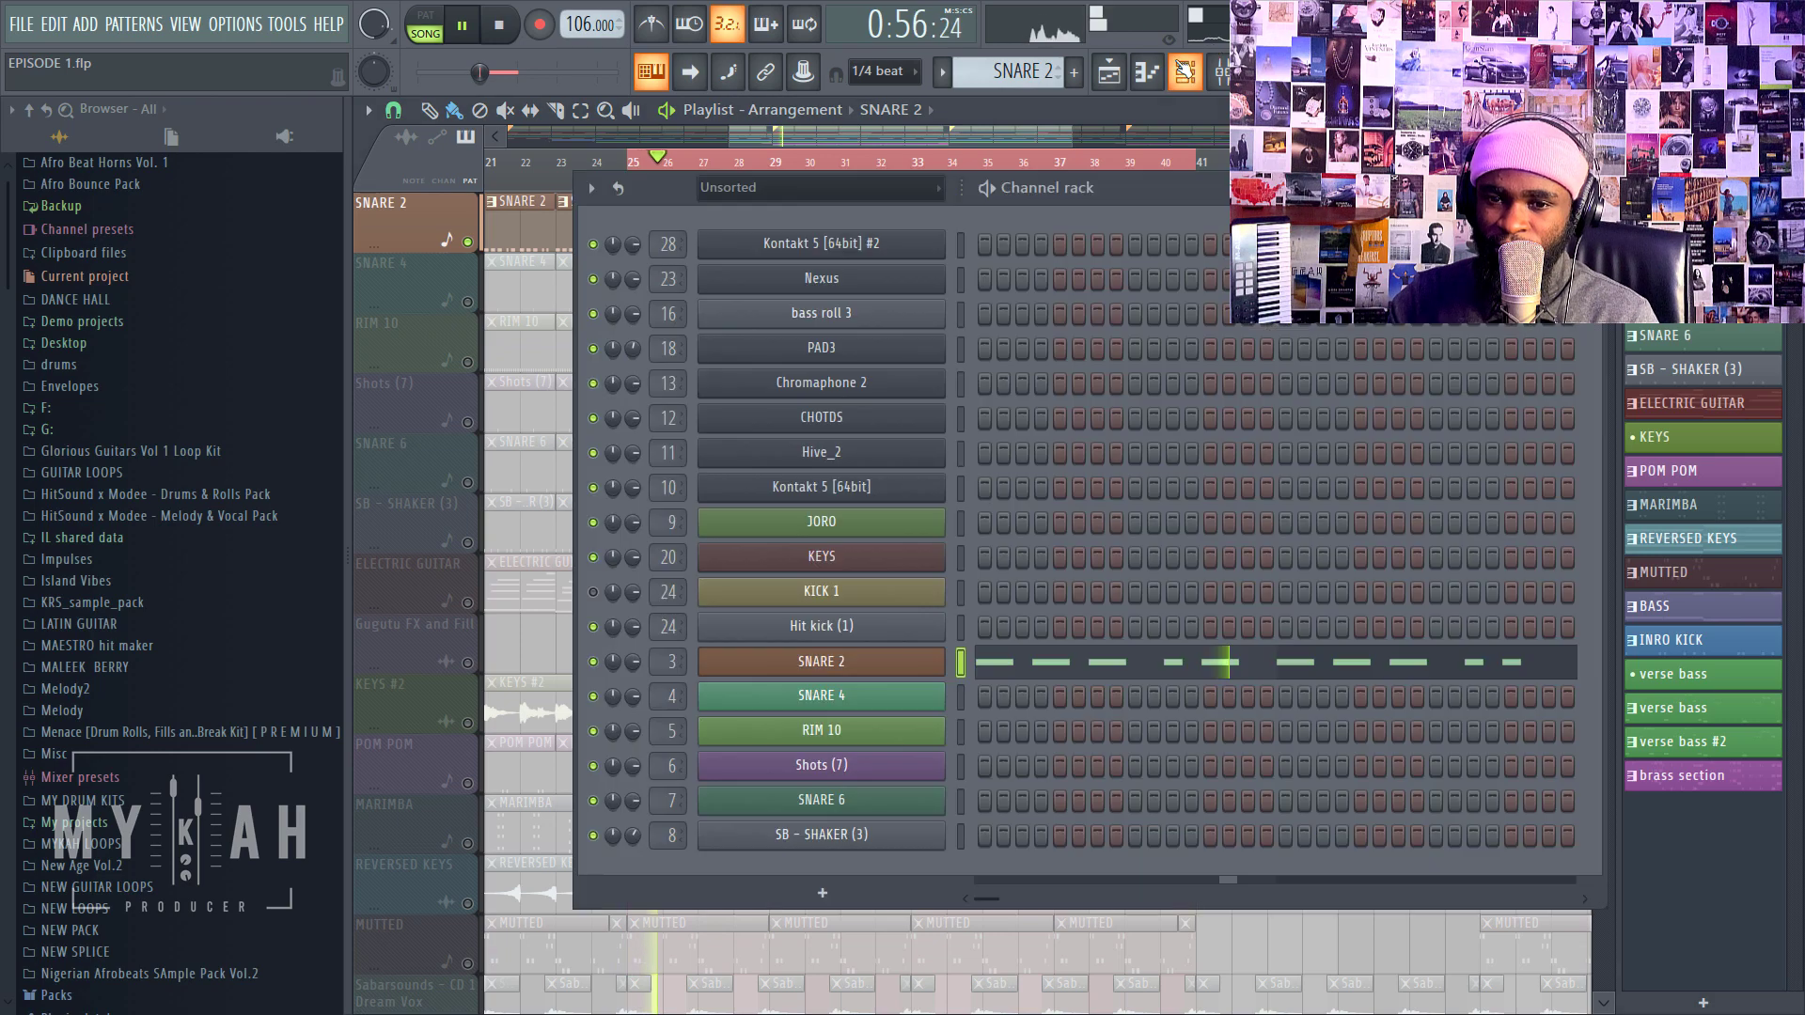
{"action": "left_click", "coordinate": [1220, 74]}
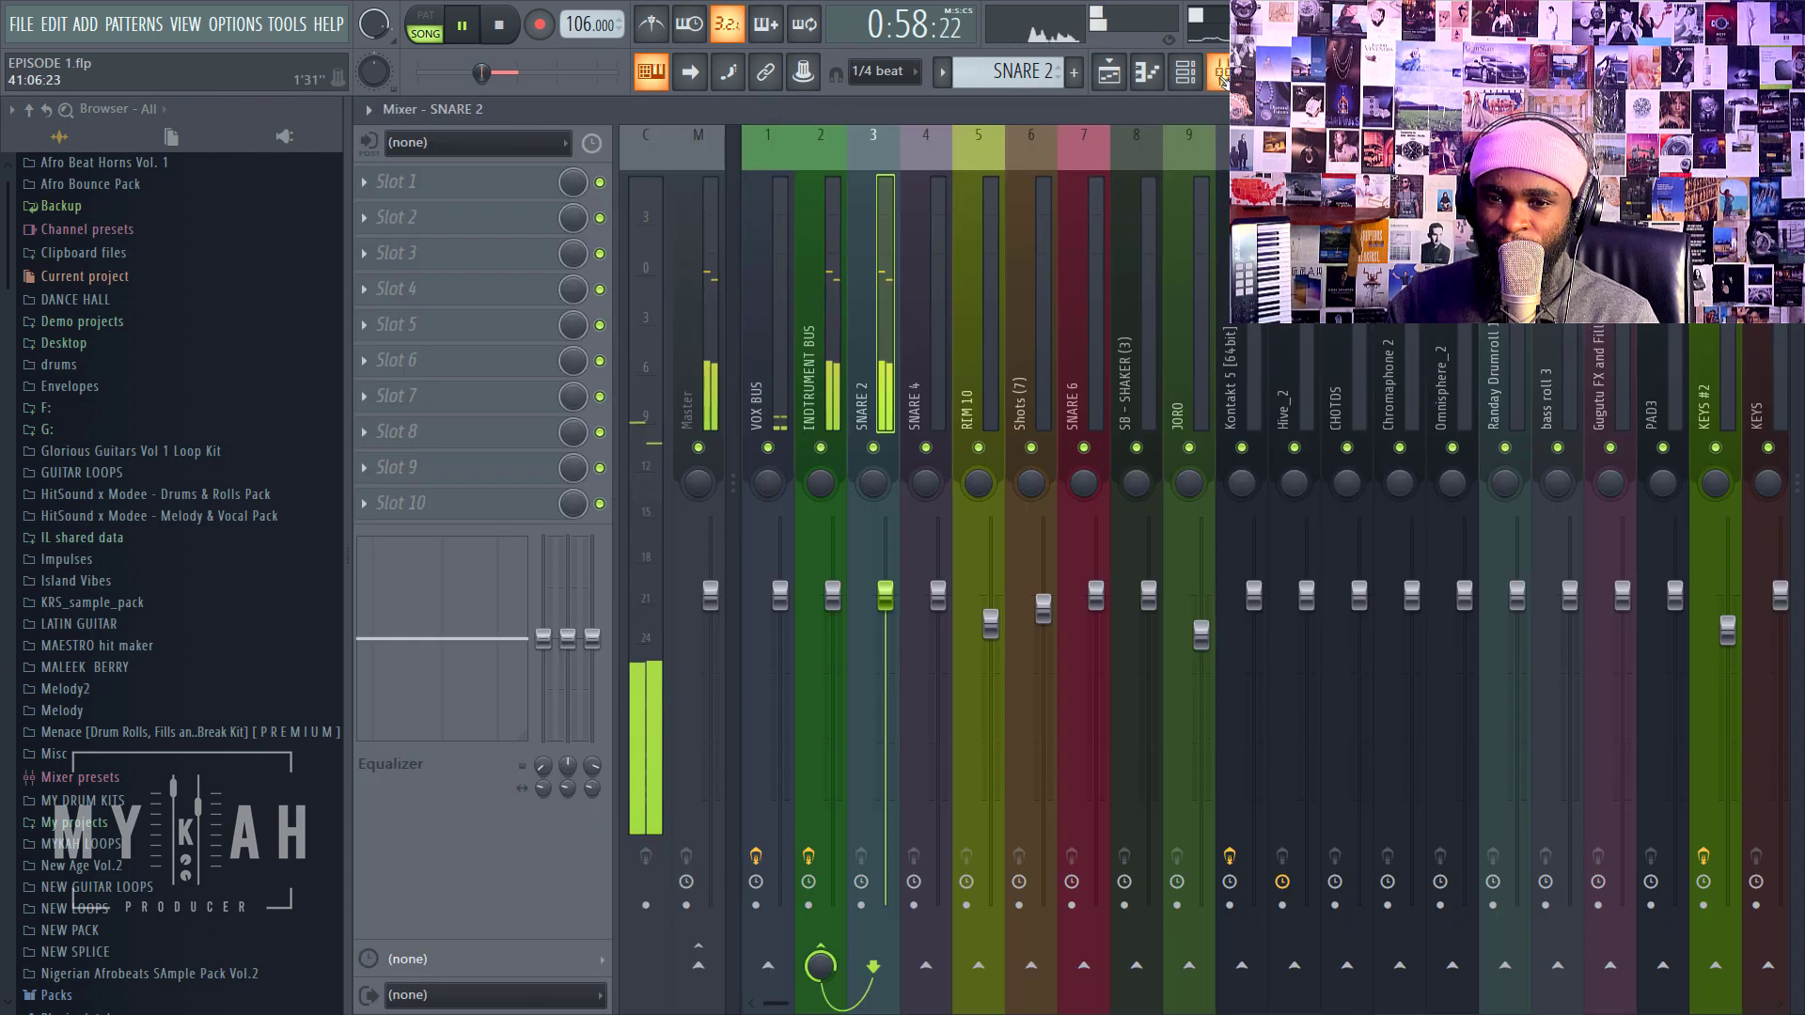
{"action": "key", "text": "space"}
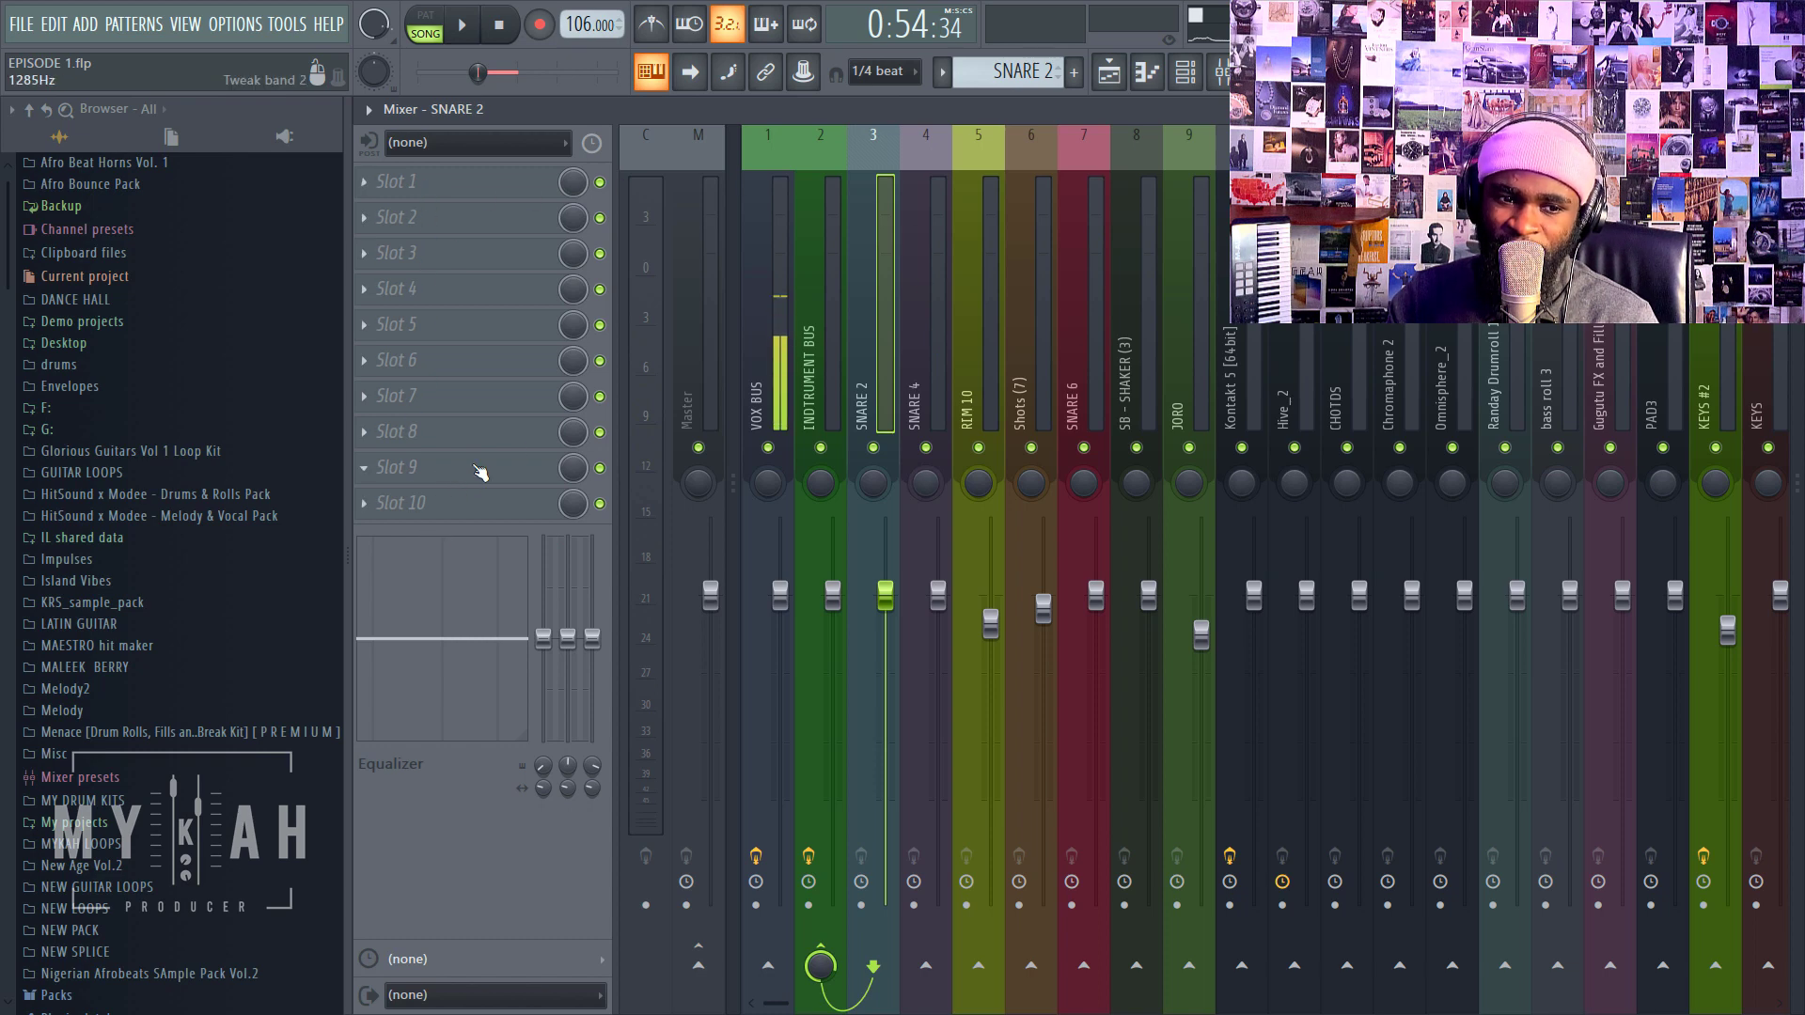
{"action": "key", "text": "space"}
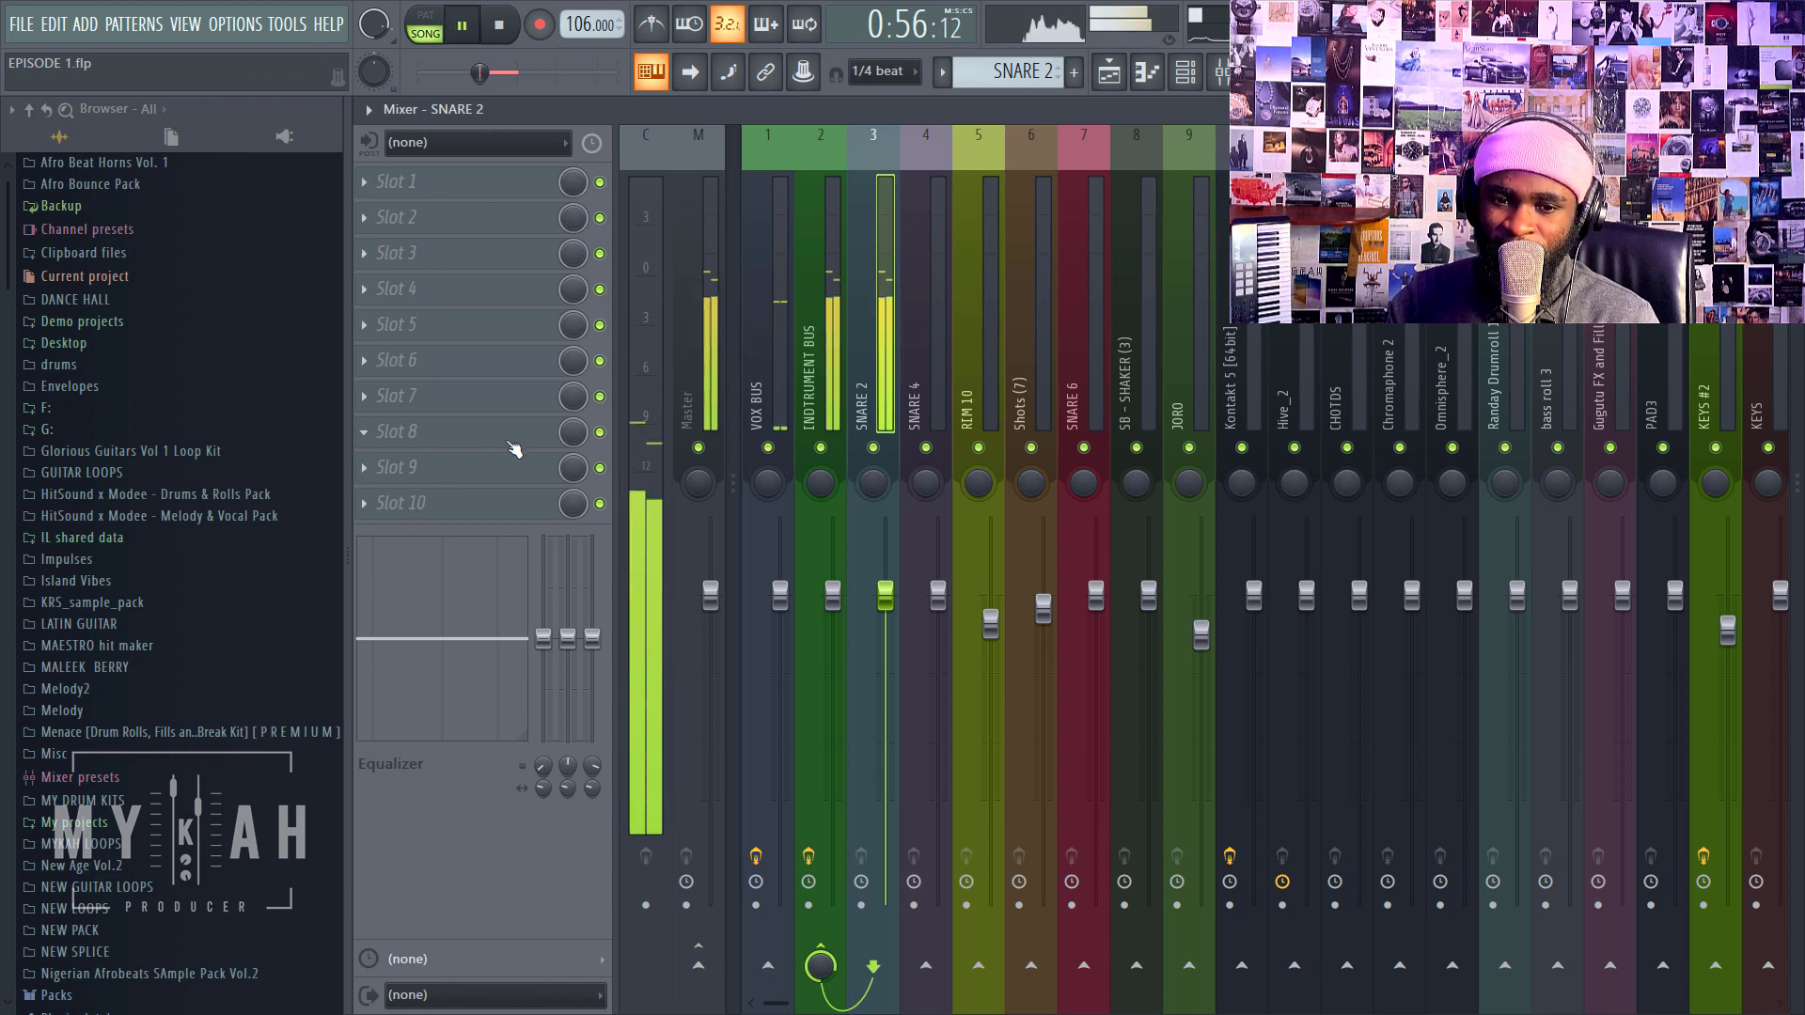
{"action": "key", "text": "space"}
Step: Return to the playlist, unmute the SNARE 4 track and play it together with SNARE 2
{"action": "left_click", "coordinate": [1109, 72]}
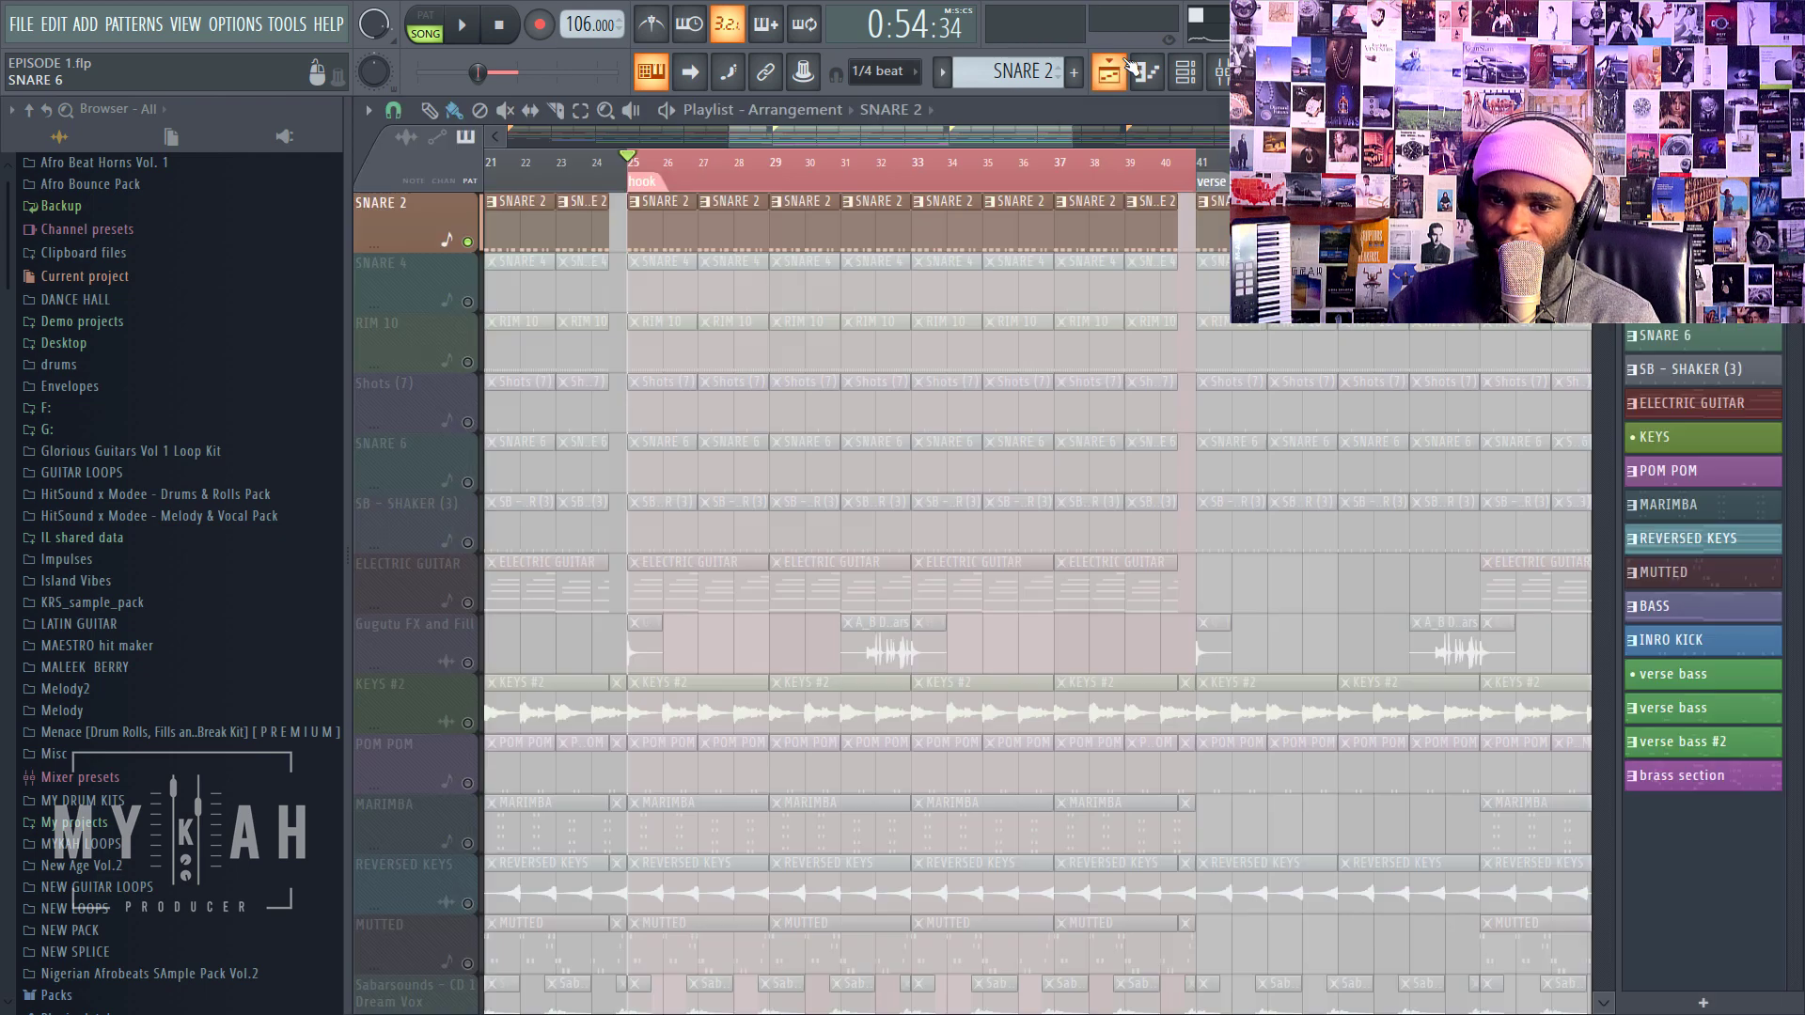
{"action": "left_click", "coordinate": [467, 302]}
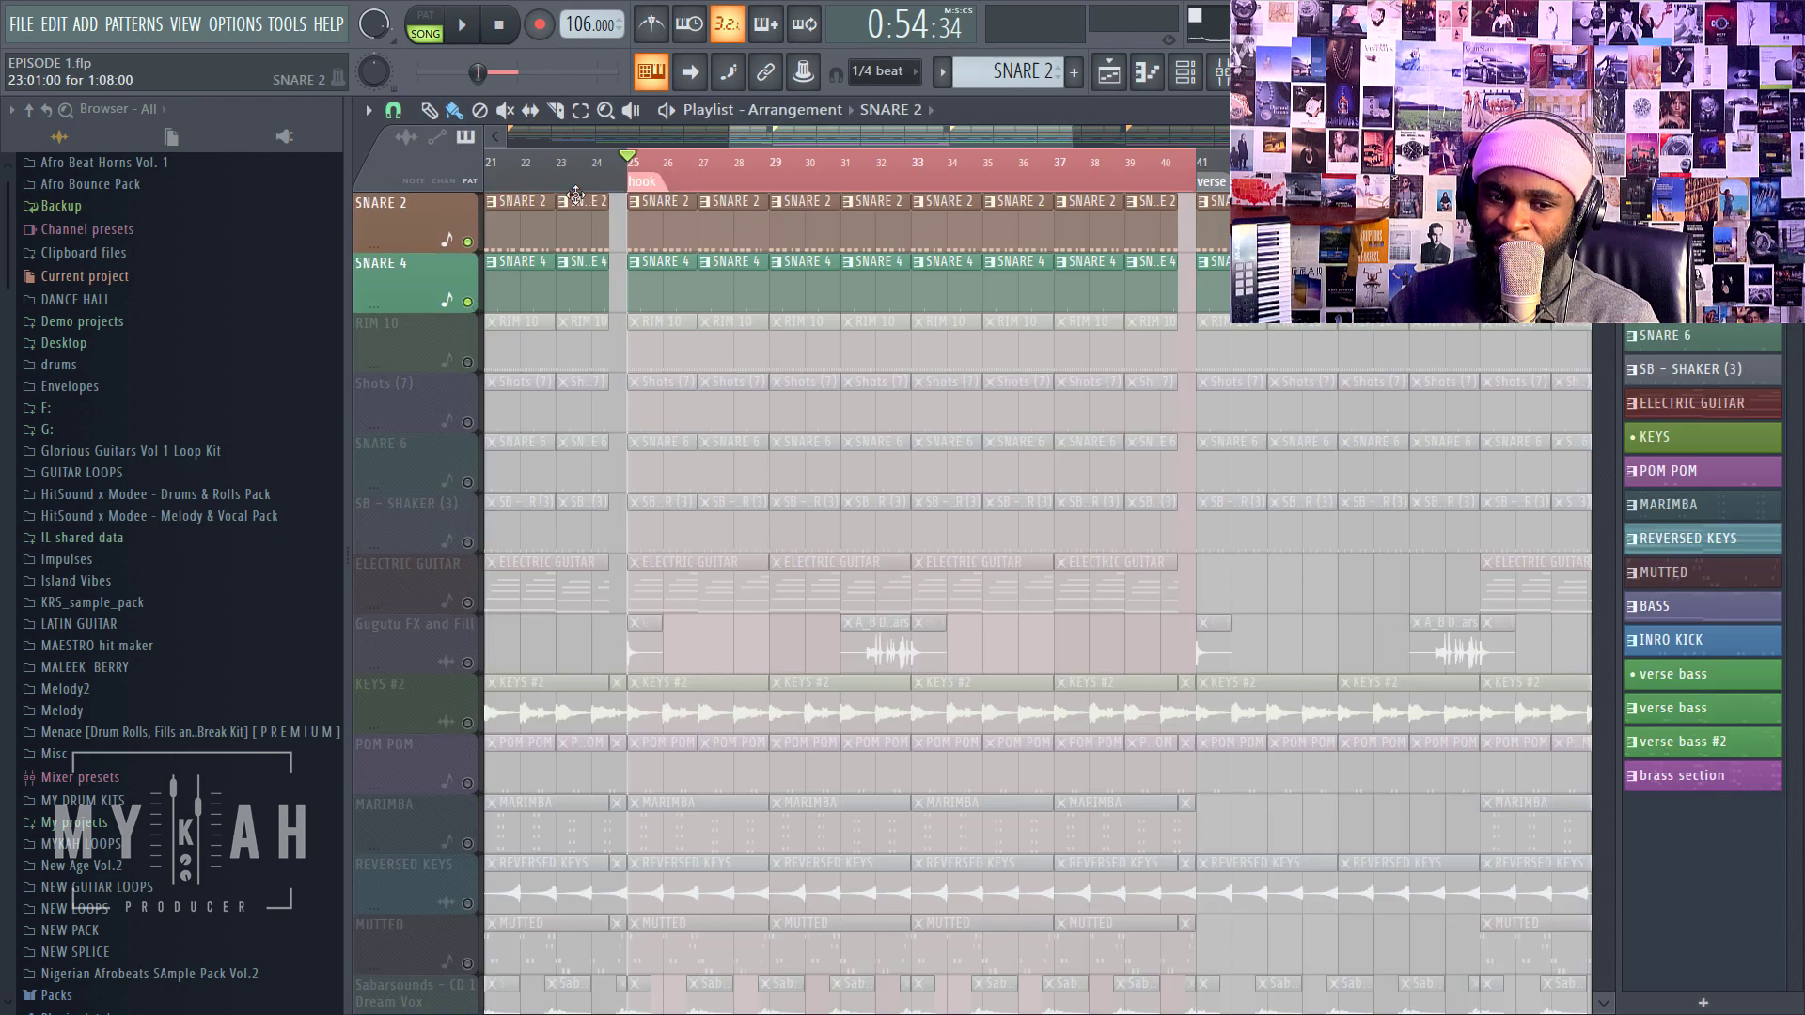
{"action": "scroll", "coordinate": [601, 174], "scroll_direction": "up", "scroll_amount": 5}
{"action": "key", "text": "space"}
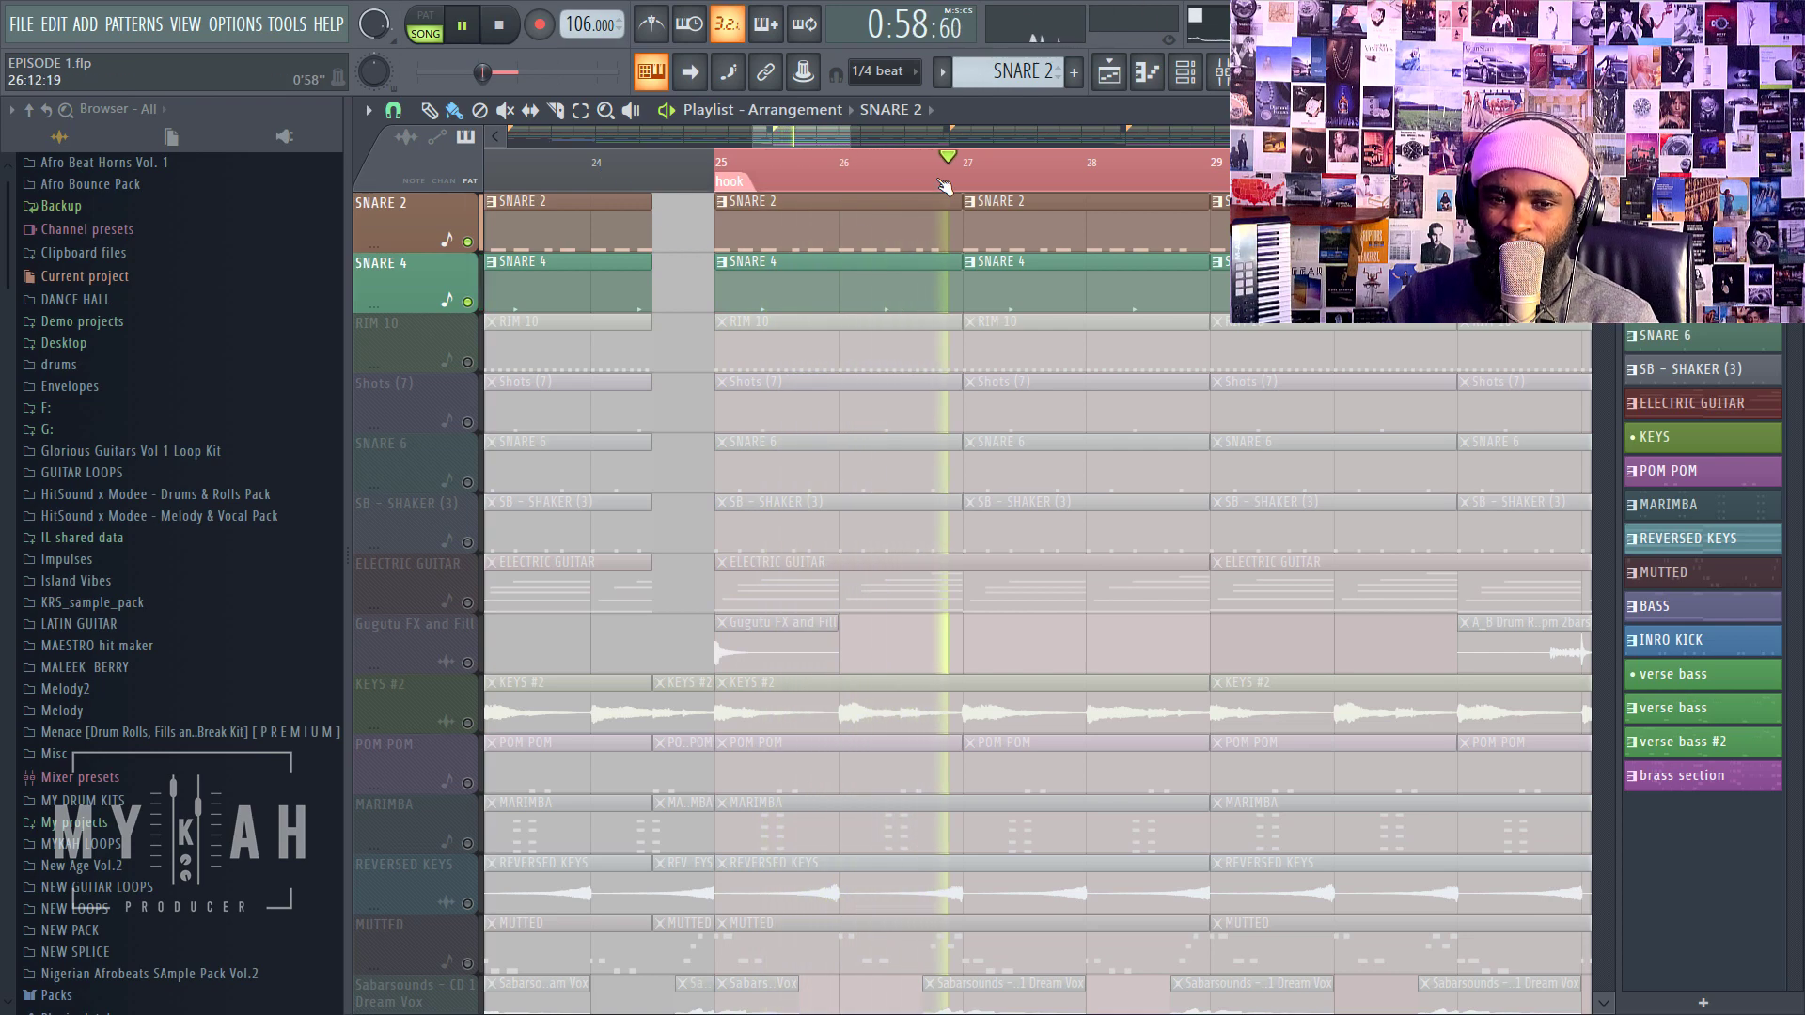
{"action": "scroll", "coordinate": [946, 188], "scroll_direction": "down", "scroll_amount": 3}
{"action": "key", "text": "space"}
Step: Select the SNARE 4 pattern, unmute the RIM 10 track and play it along with the two snares
{"action": "left_click_drag", "start_coordinate": [783, 141], "coordinate": [795, 141]}
{"action": "left_click", "coordinate": [827, 273]}
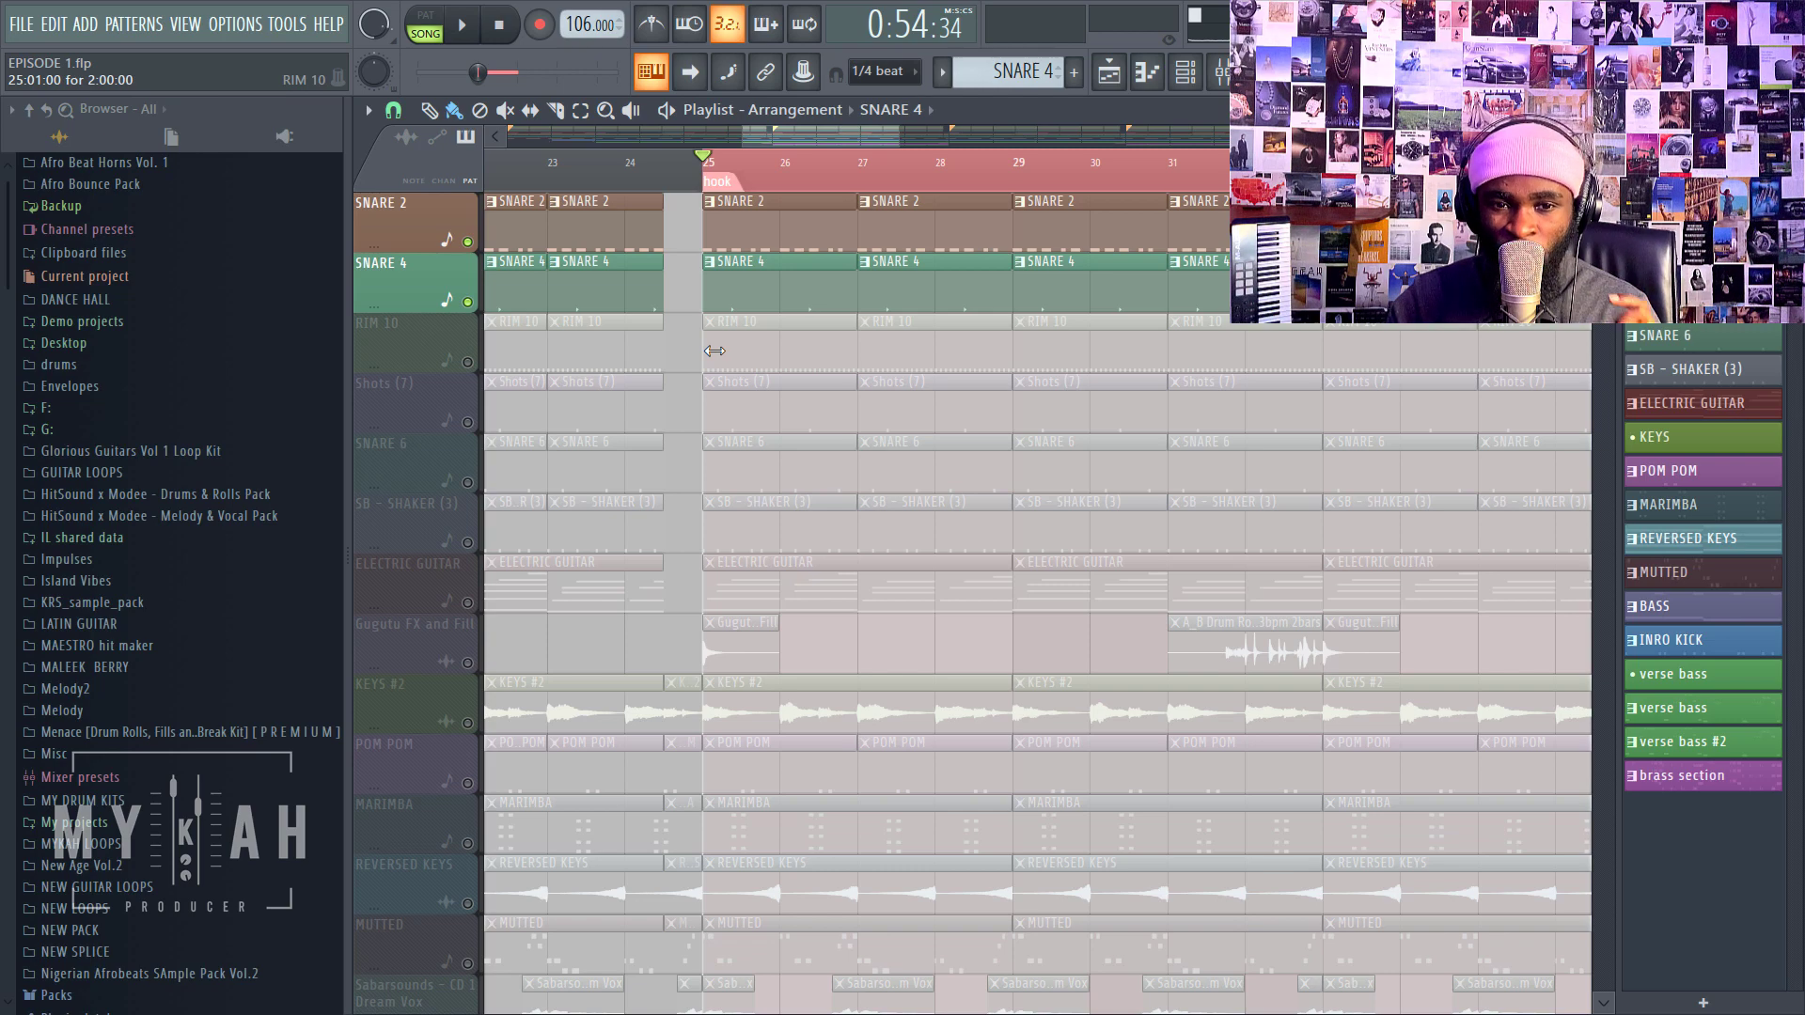
{"action": "key", "text": "space"}
{"action": "left_click", "coordinate": [480, 367]}
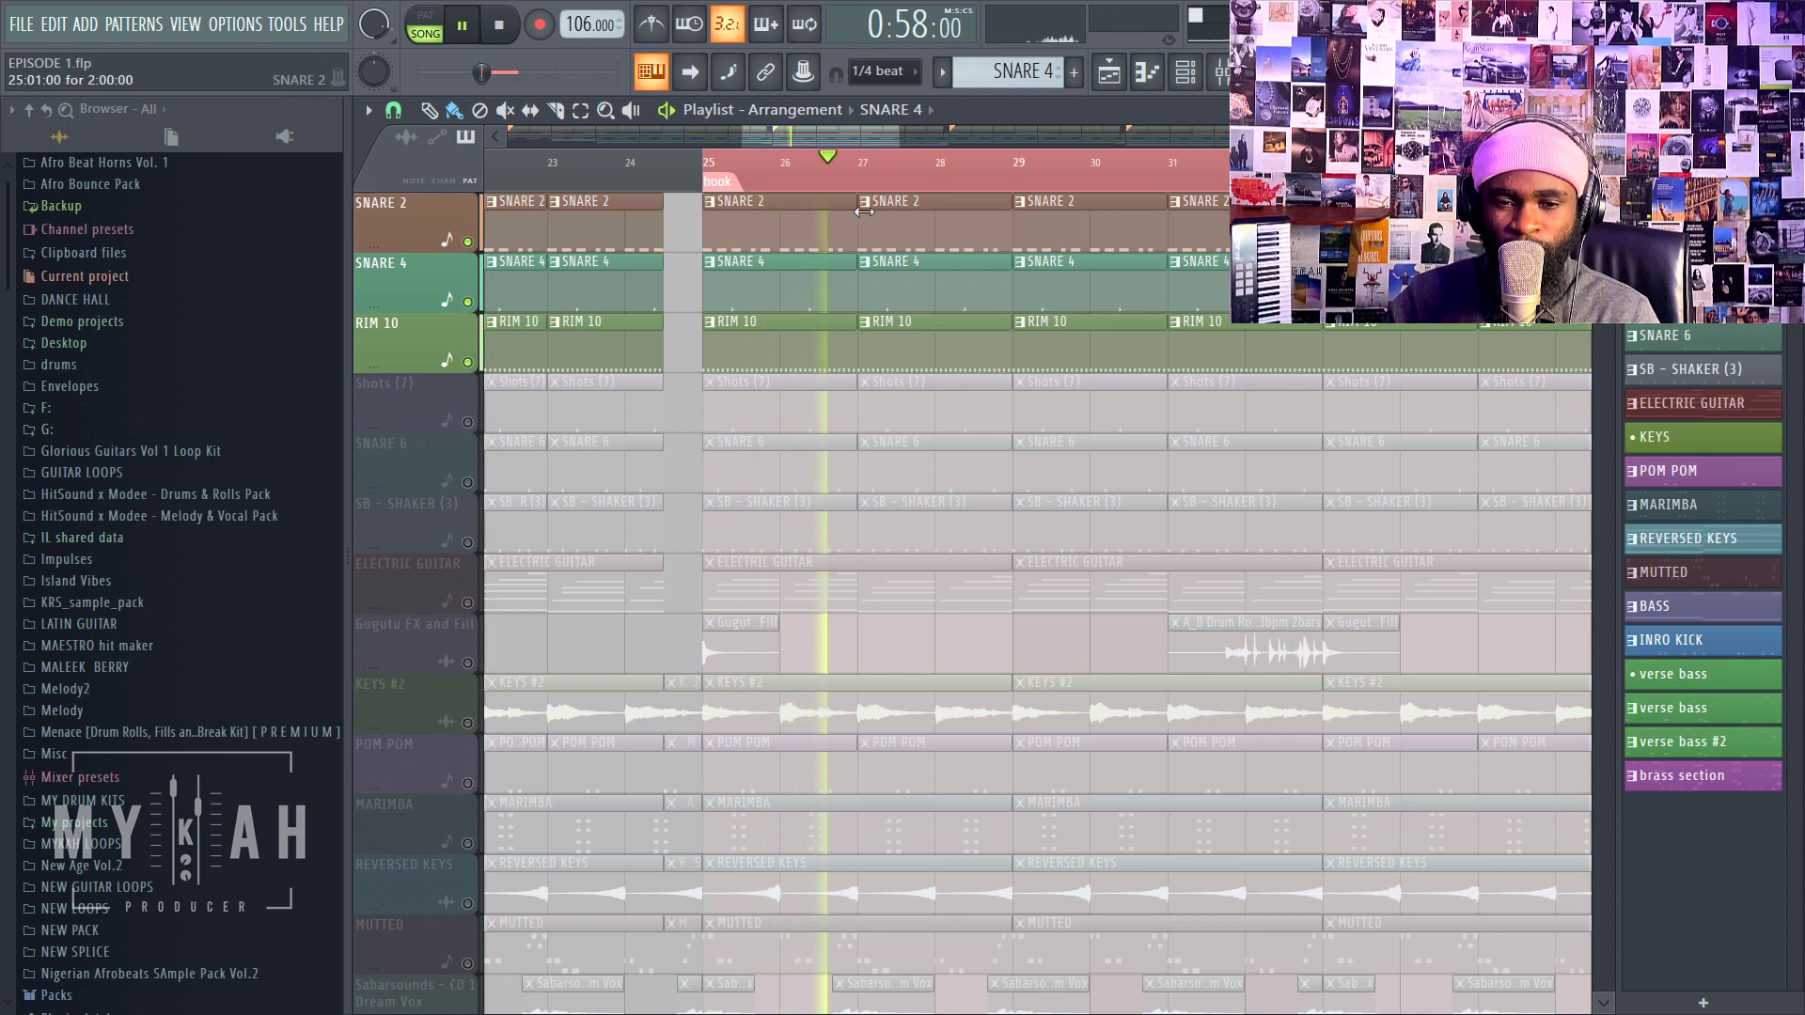
{"action": "scroll", "coordinate": [890, 192], "scroll_direction": "down", "scroll_amount": 3}
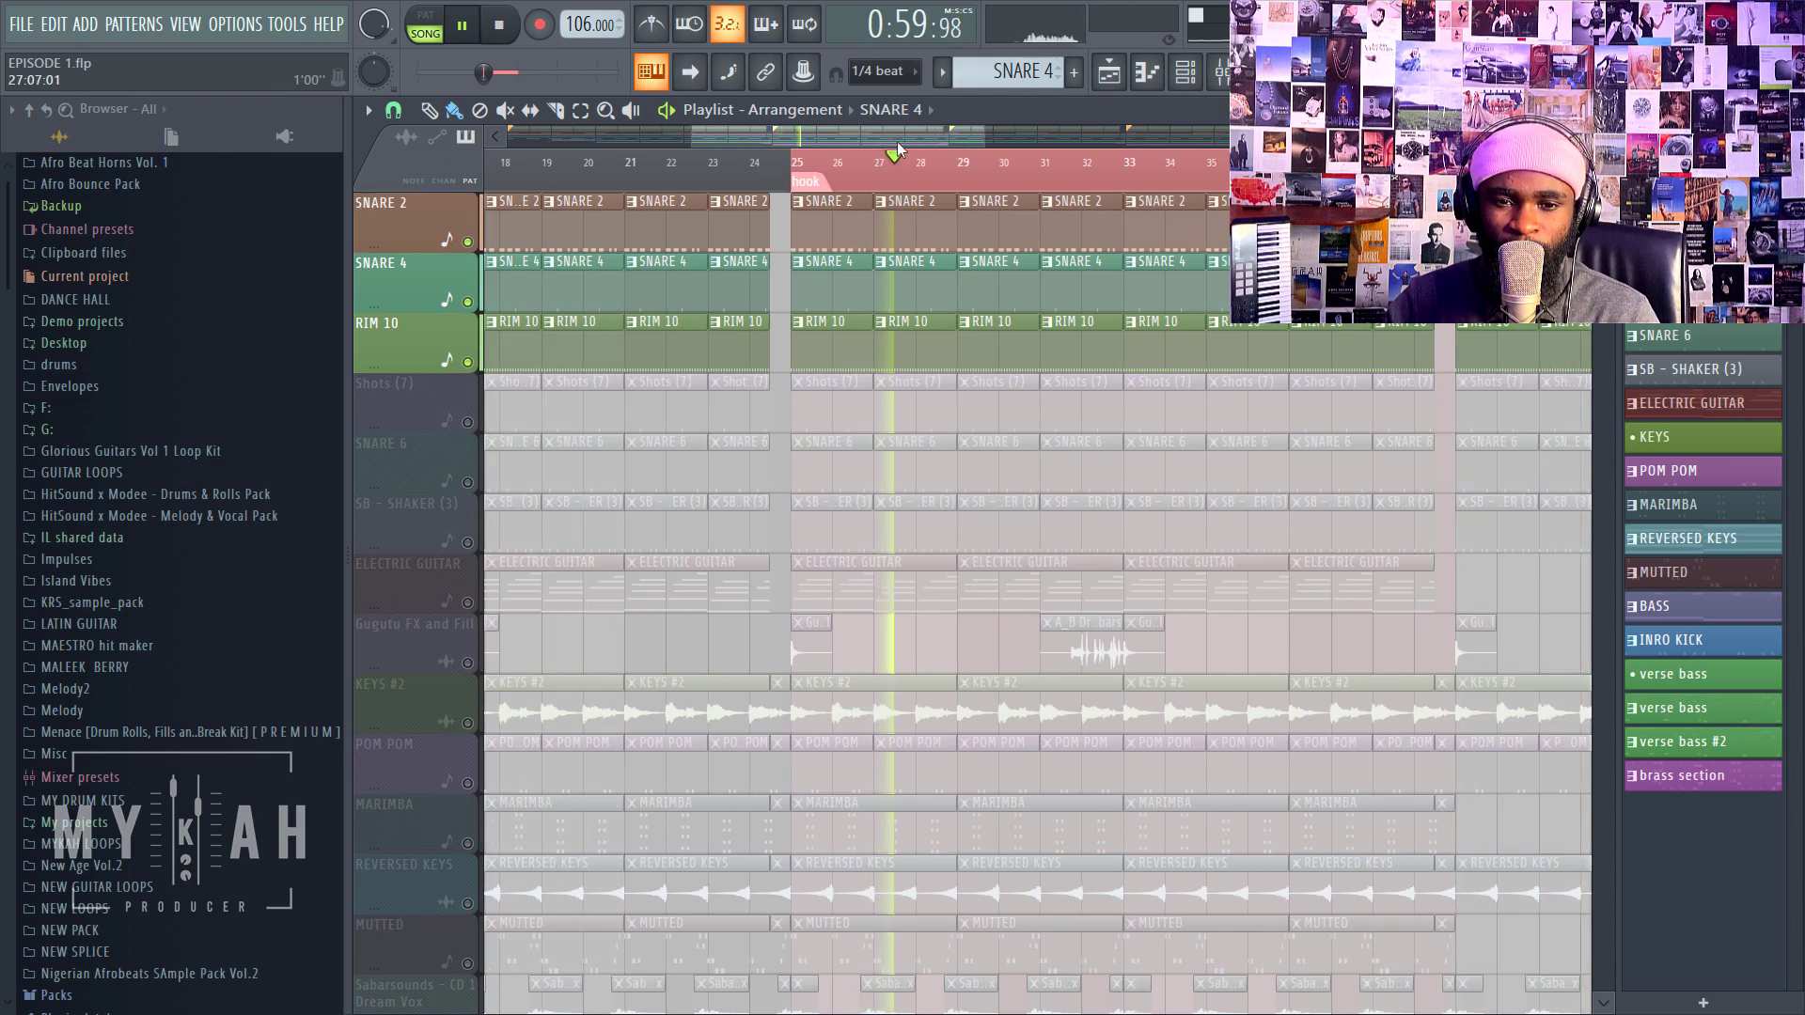
{"action": "key", "text": "space"}
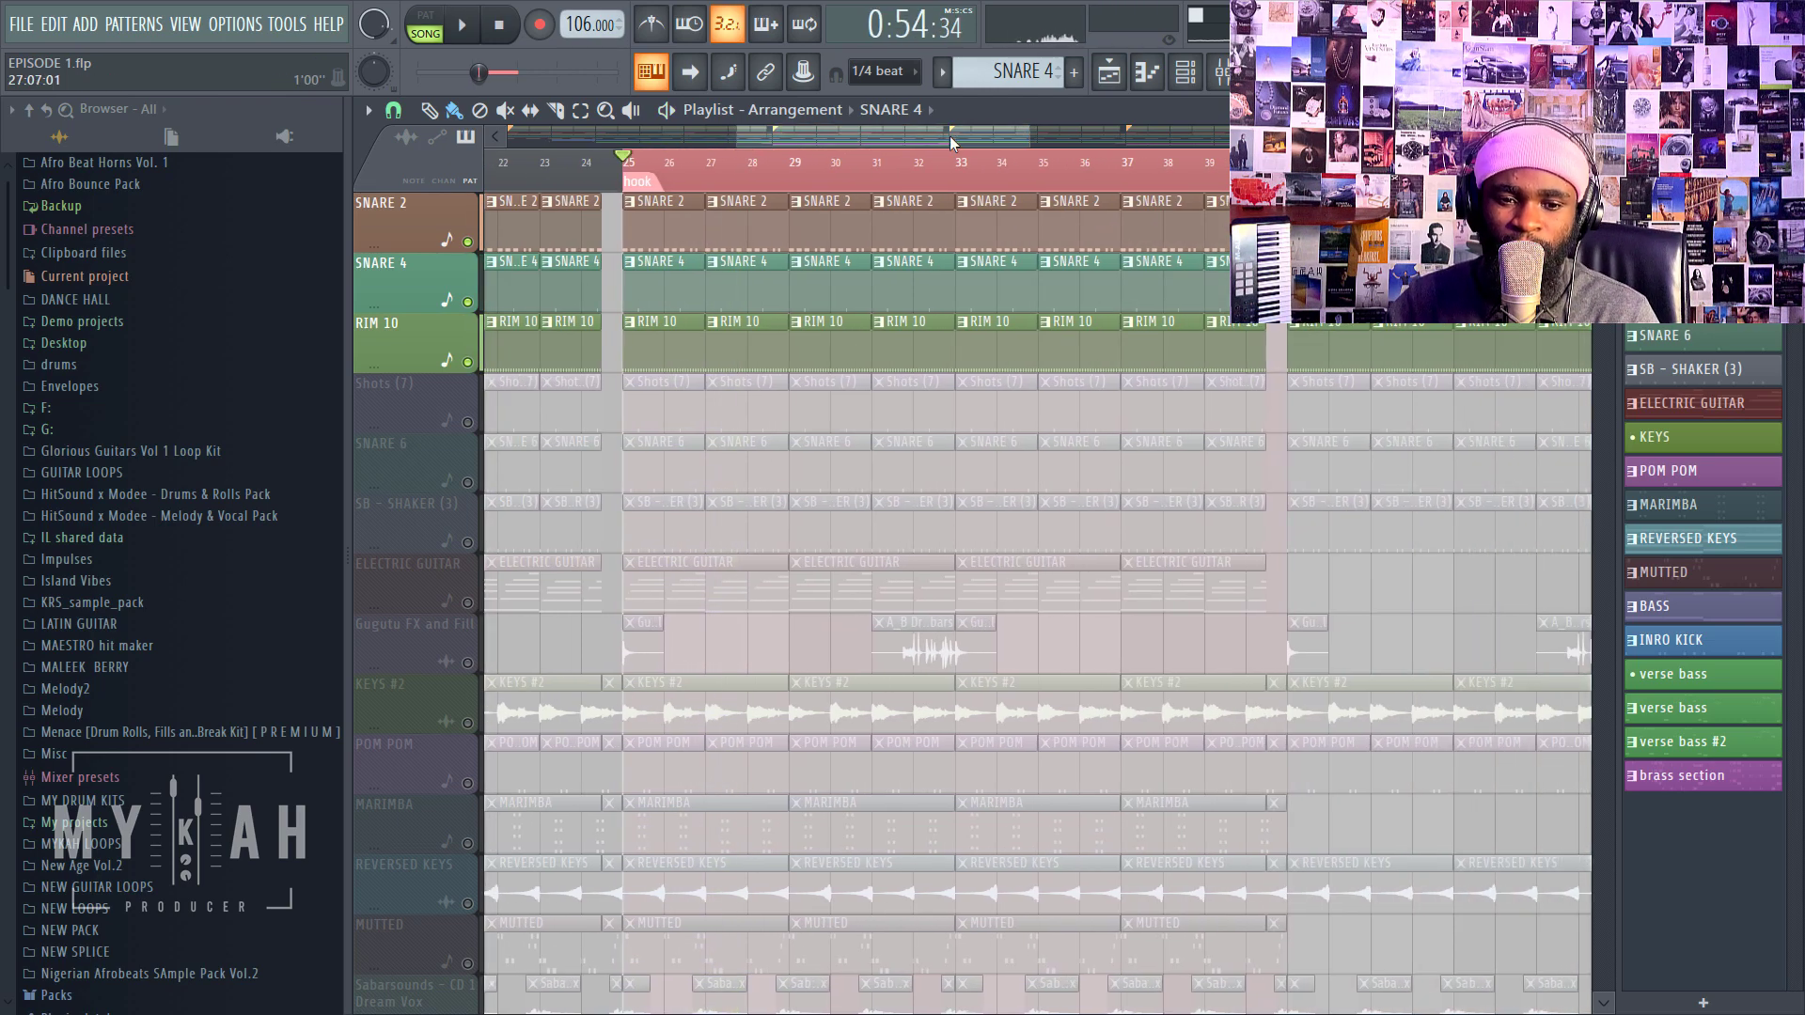
Step: Unmute the Shots (7) track, play the hook with it and select the Shots (7) pattern
{"action": "left_click", "coordinate": [468, 422]}
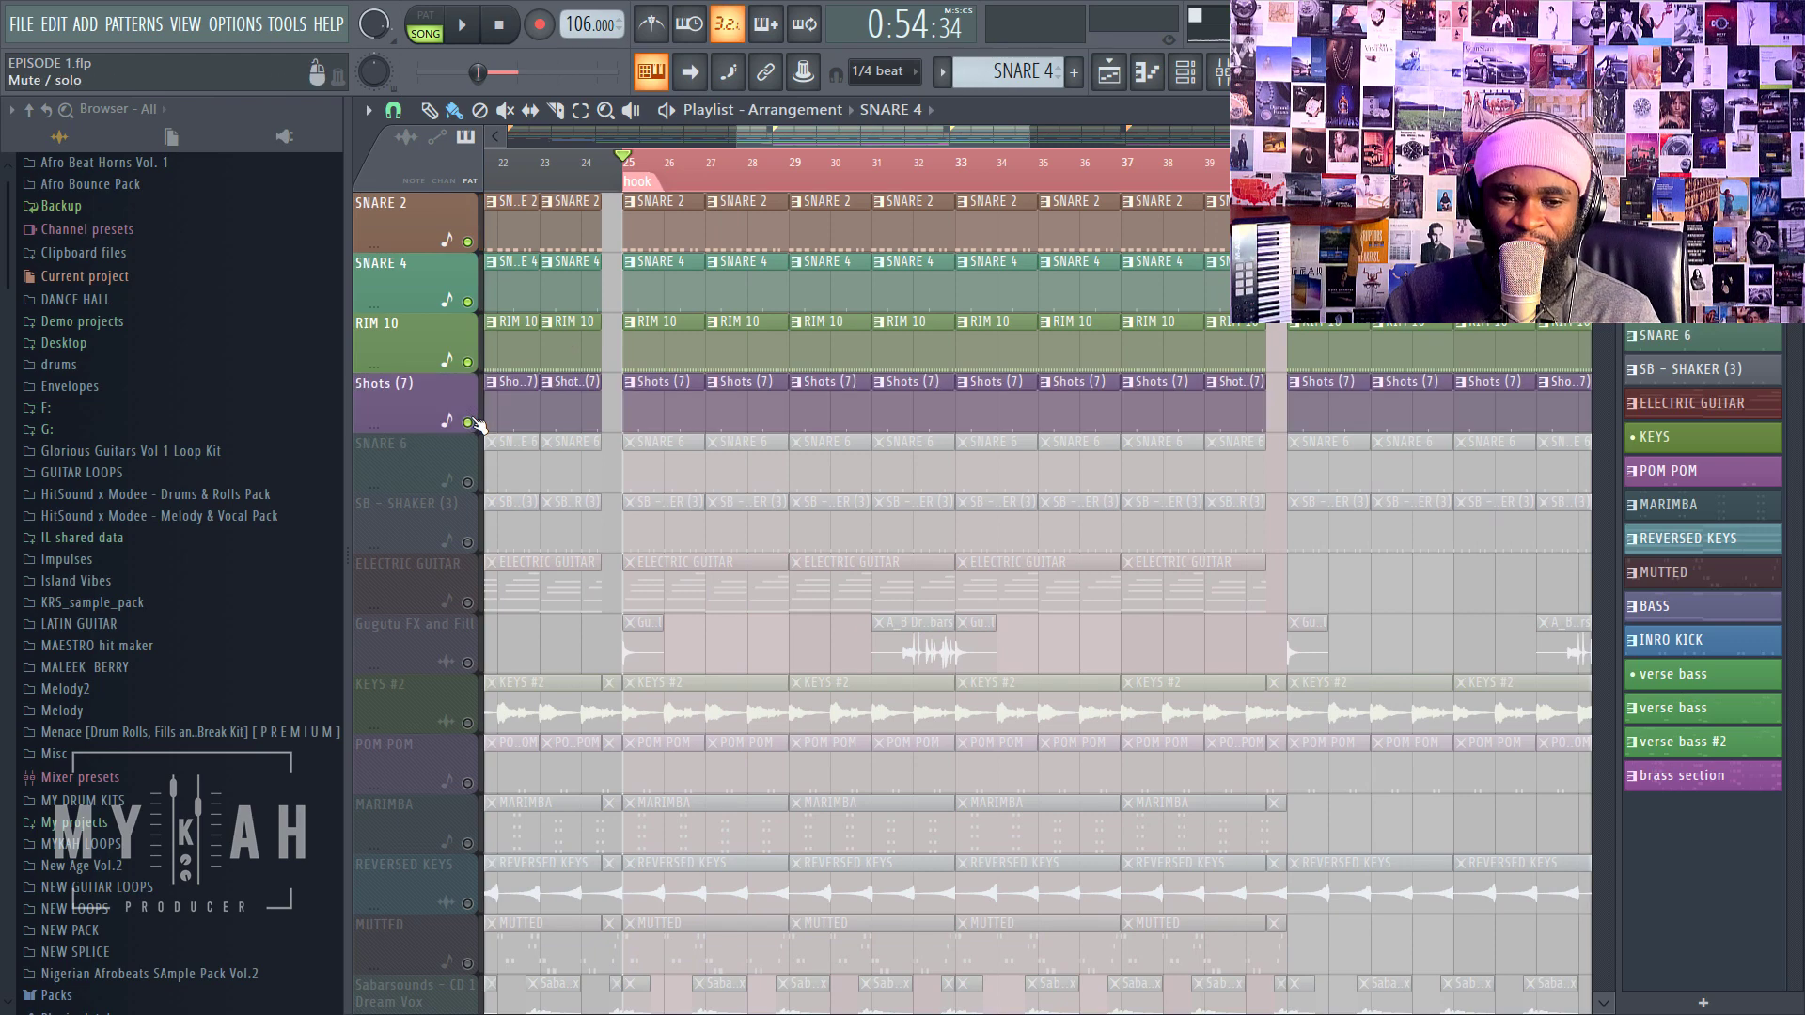
{"action": "key", "text": "space"}
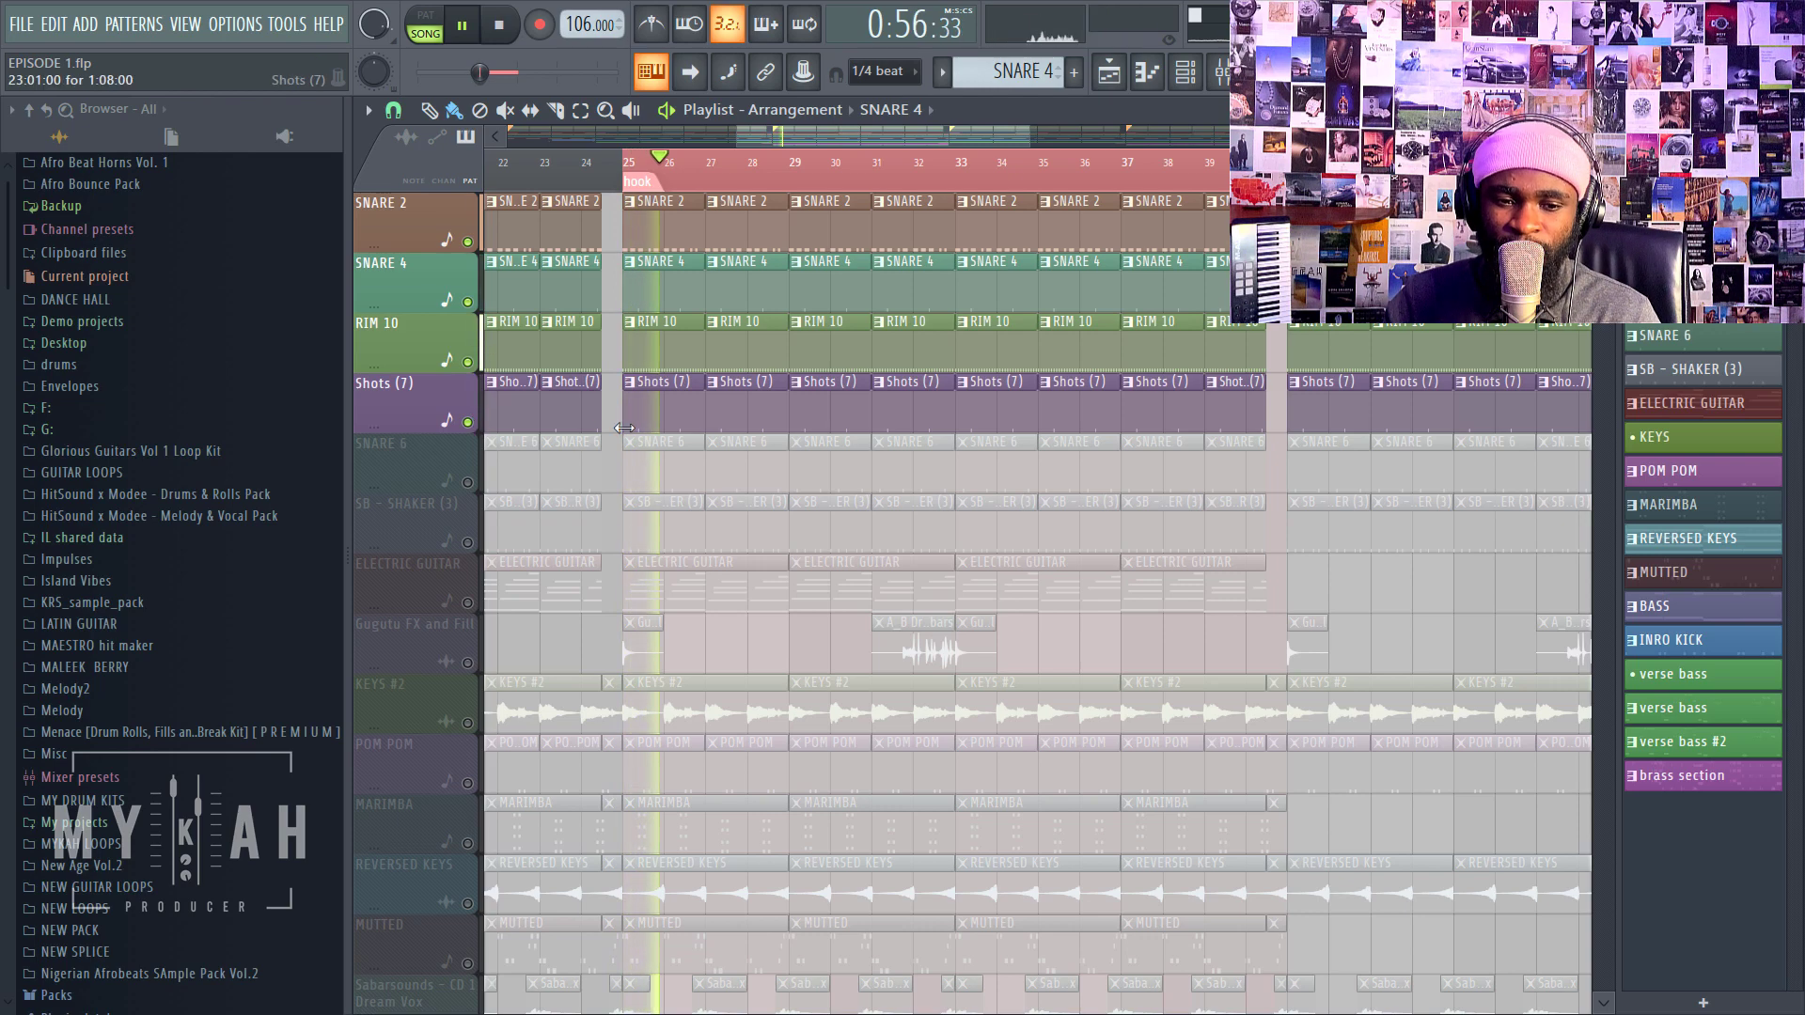
{"action": "left_click", "coordinate": [624, 427]}
{"action": "key", "text": "space"}
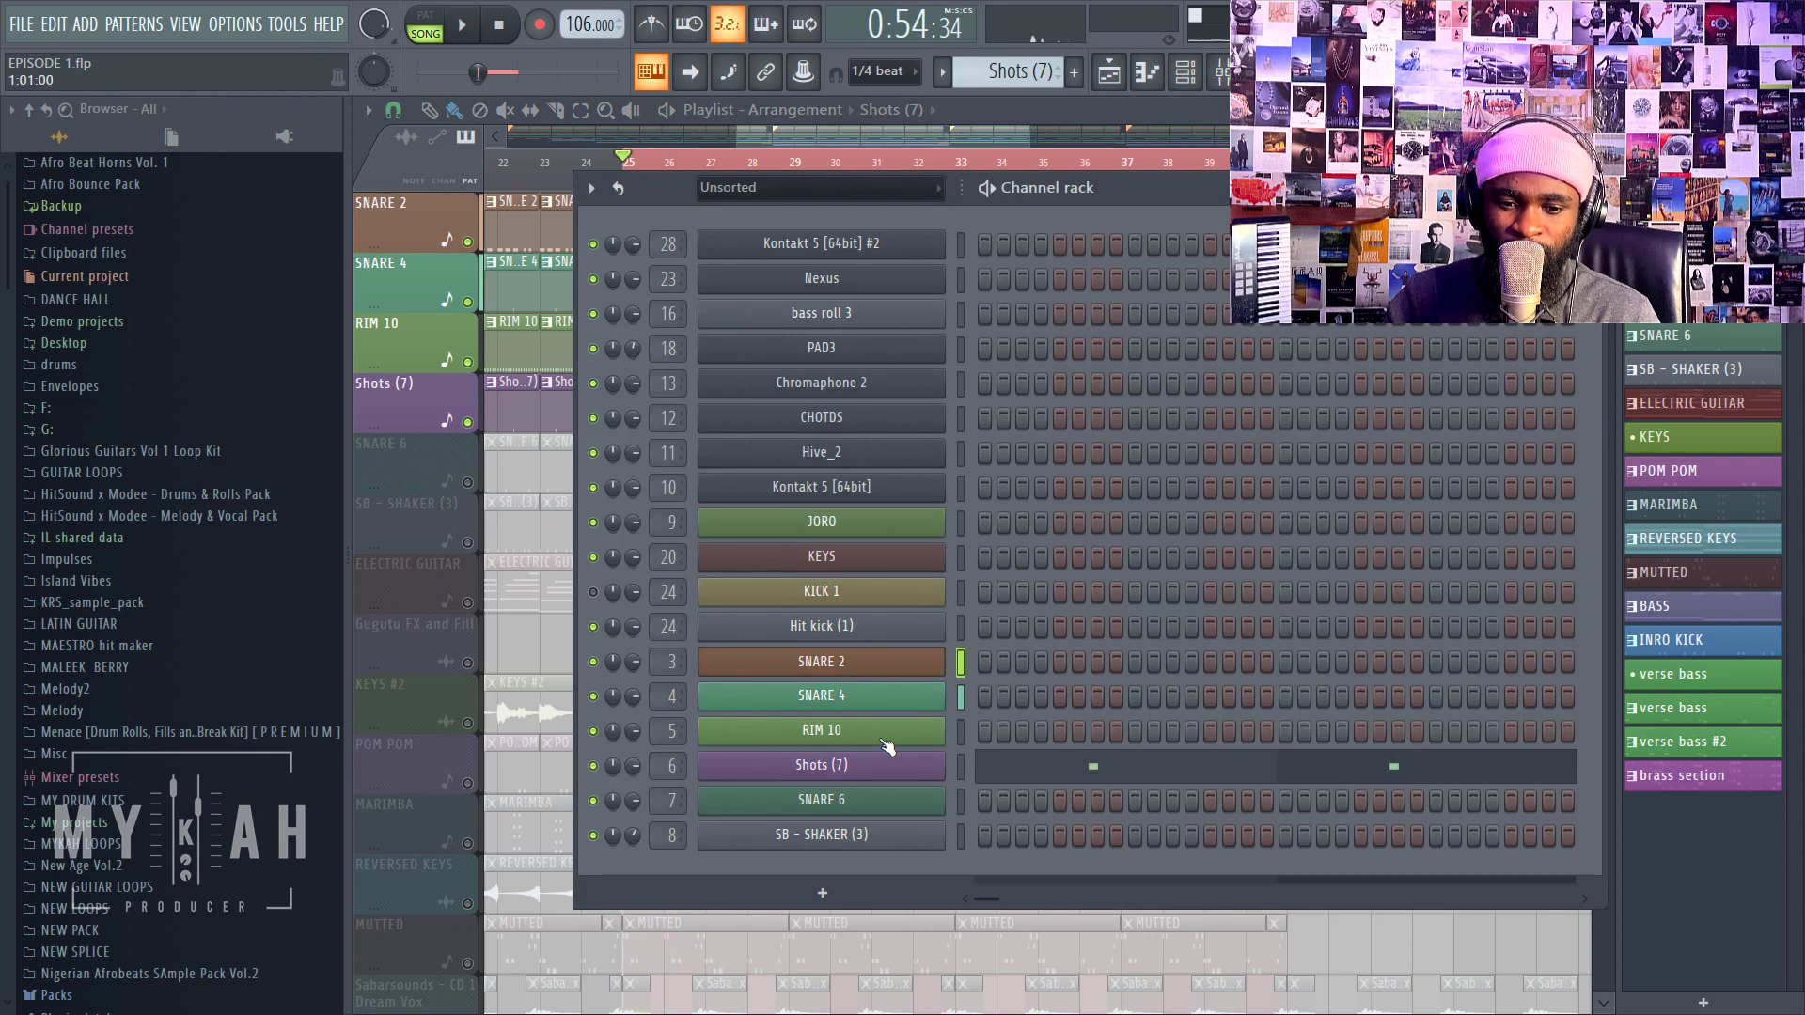
Step: Set the Out fade of the Shots (7) sample to about 36% in its precomputed effects and audition it in the hook
{"action": "left_click", "coordinate": [886, 773]}
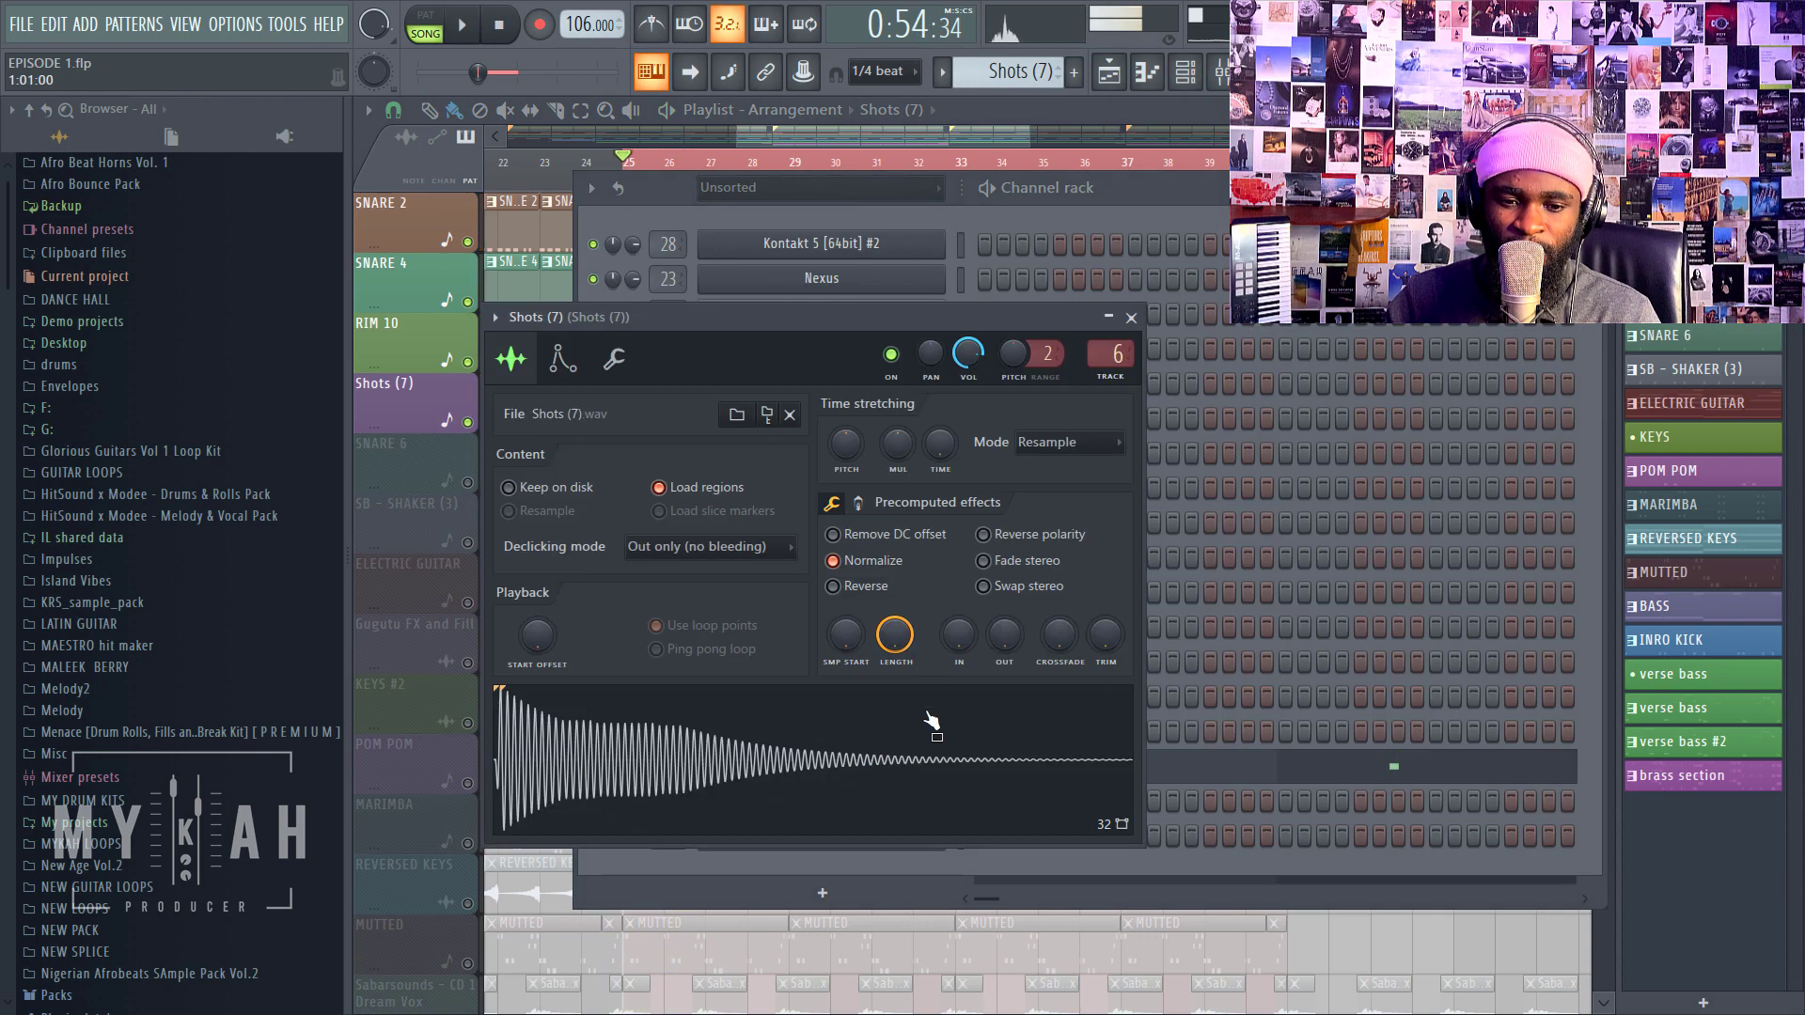
{"action": "left_click_drag", "start_coordinate": [1005, 635], "coordinate": [1005, 607]}
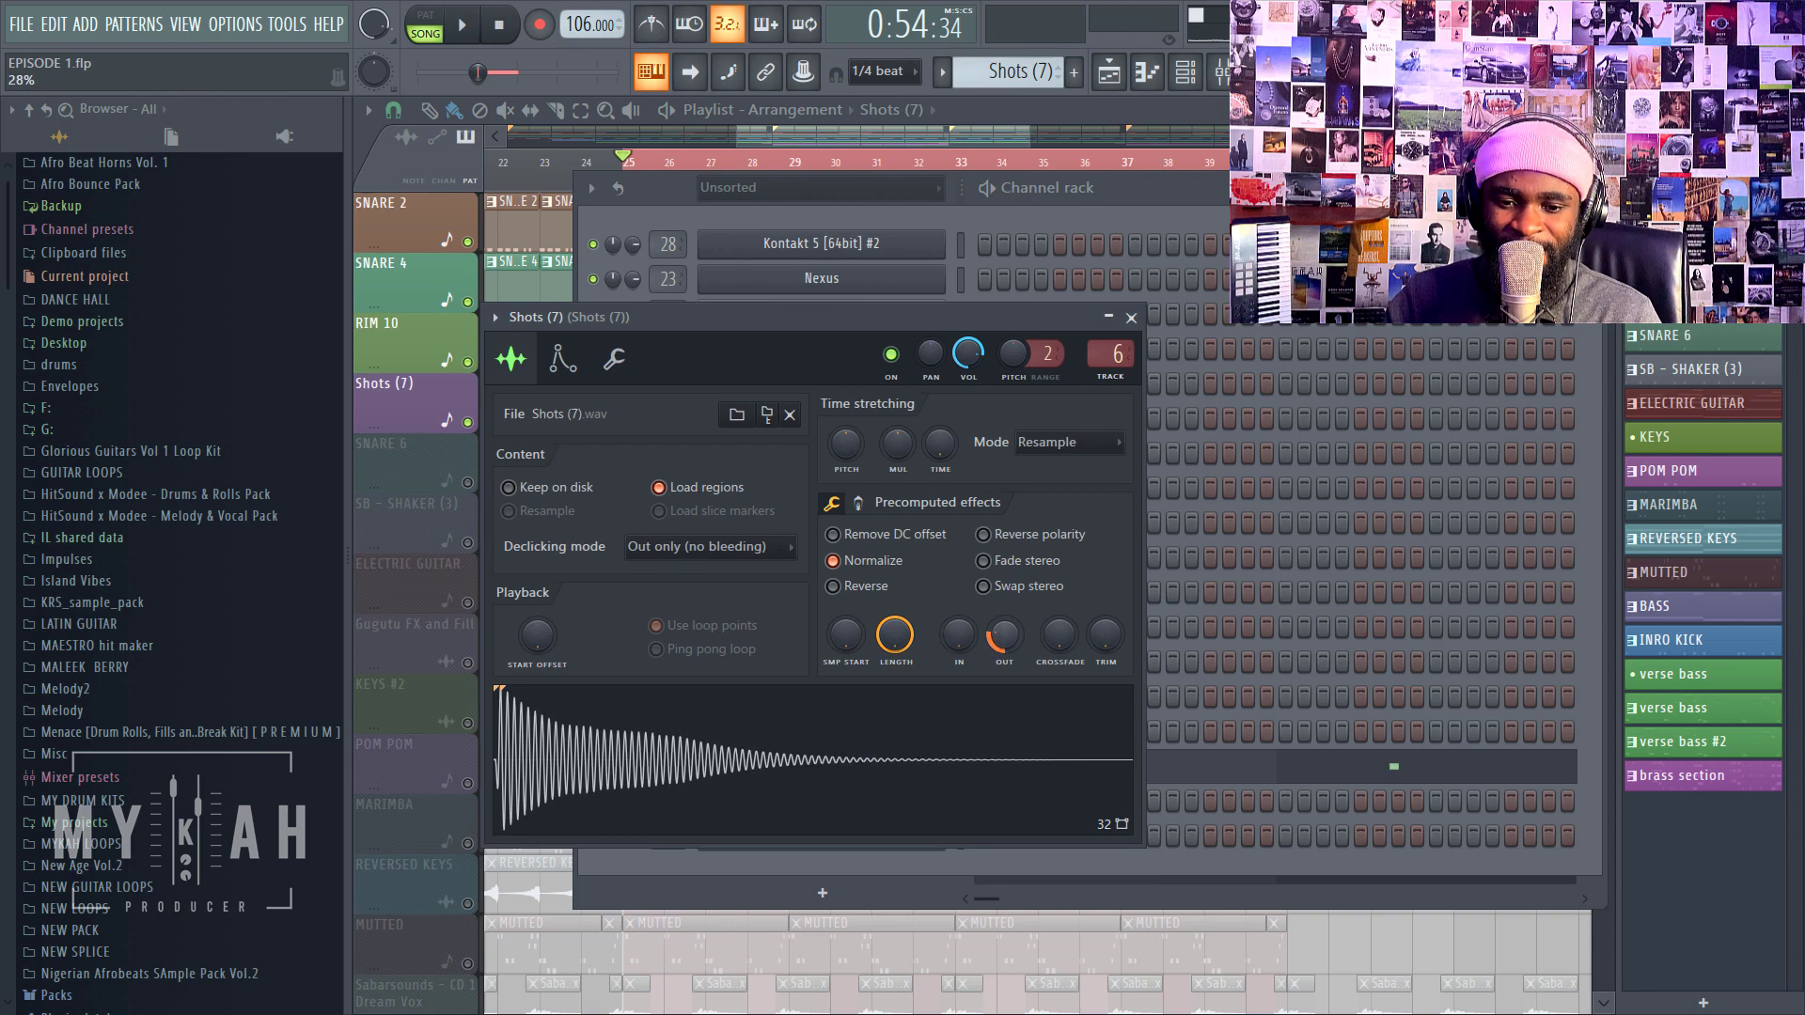
{"action": "left_click", "coordinate": [1015, 714]}
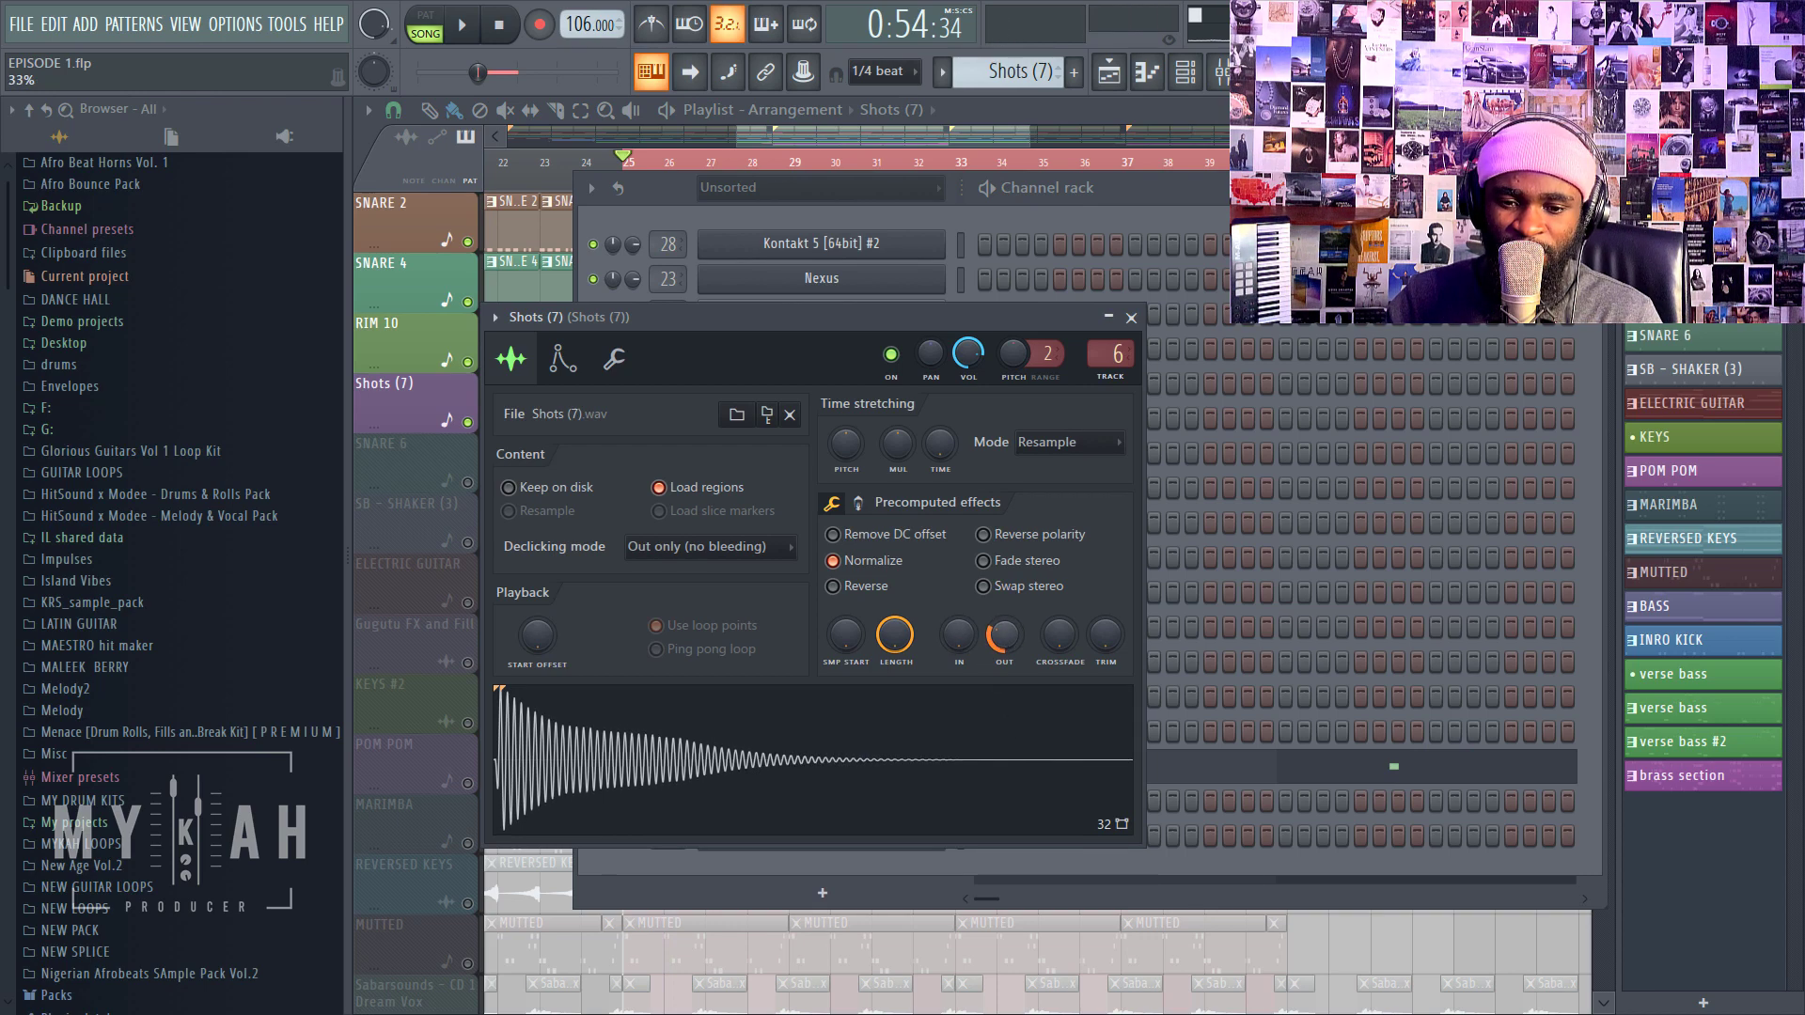
{"action": "left_click", "coordinate": [991, 731]}
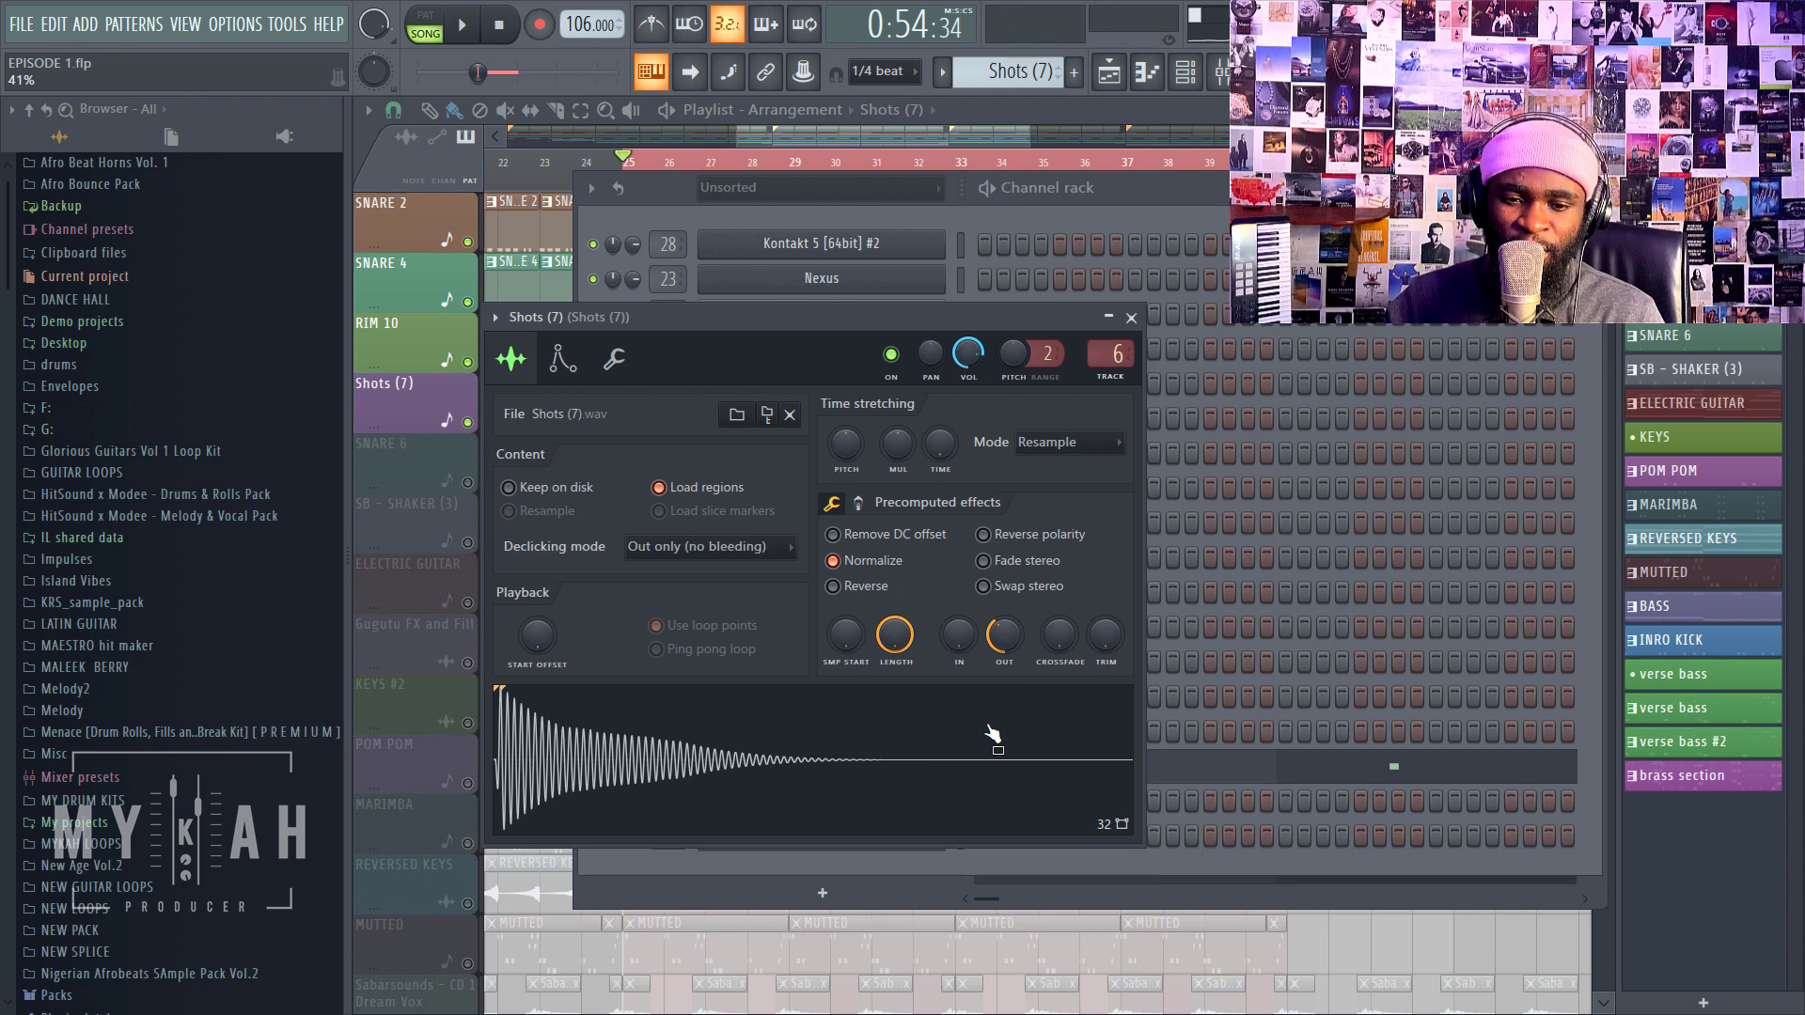
{"action": "key", "text": "space"}
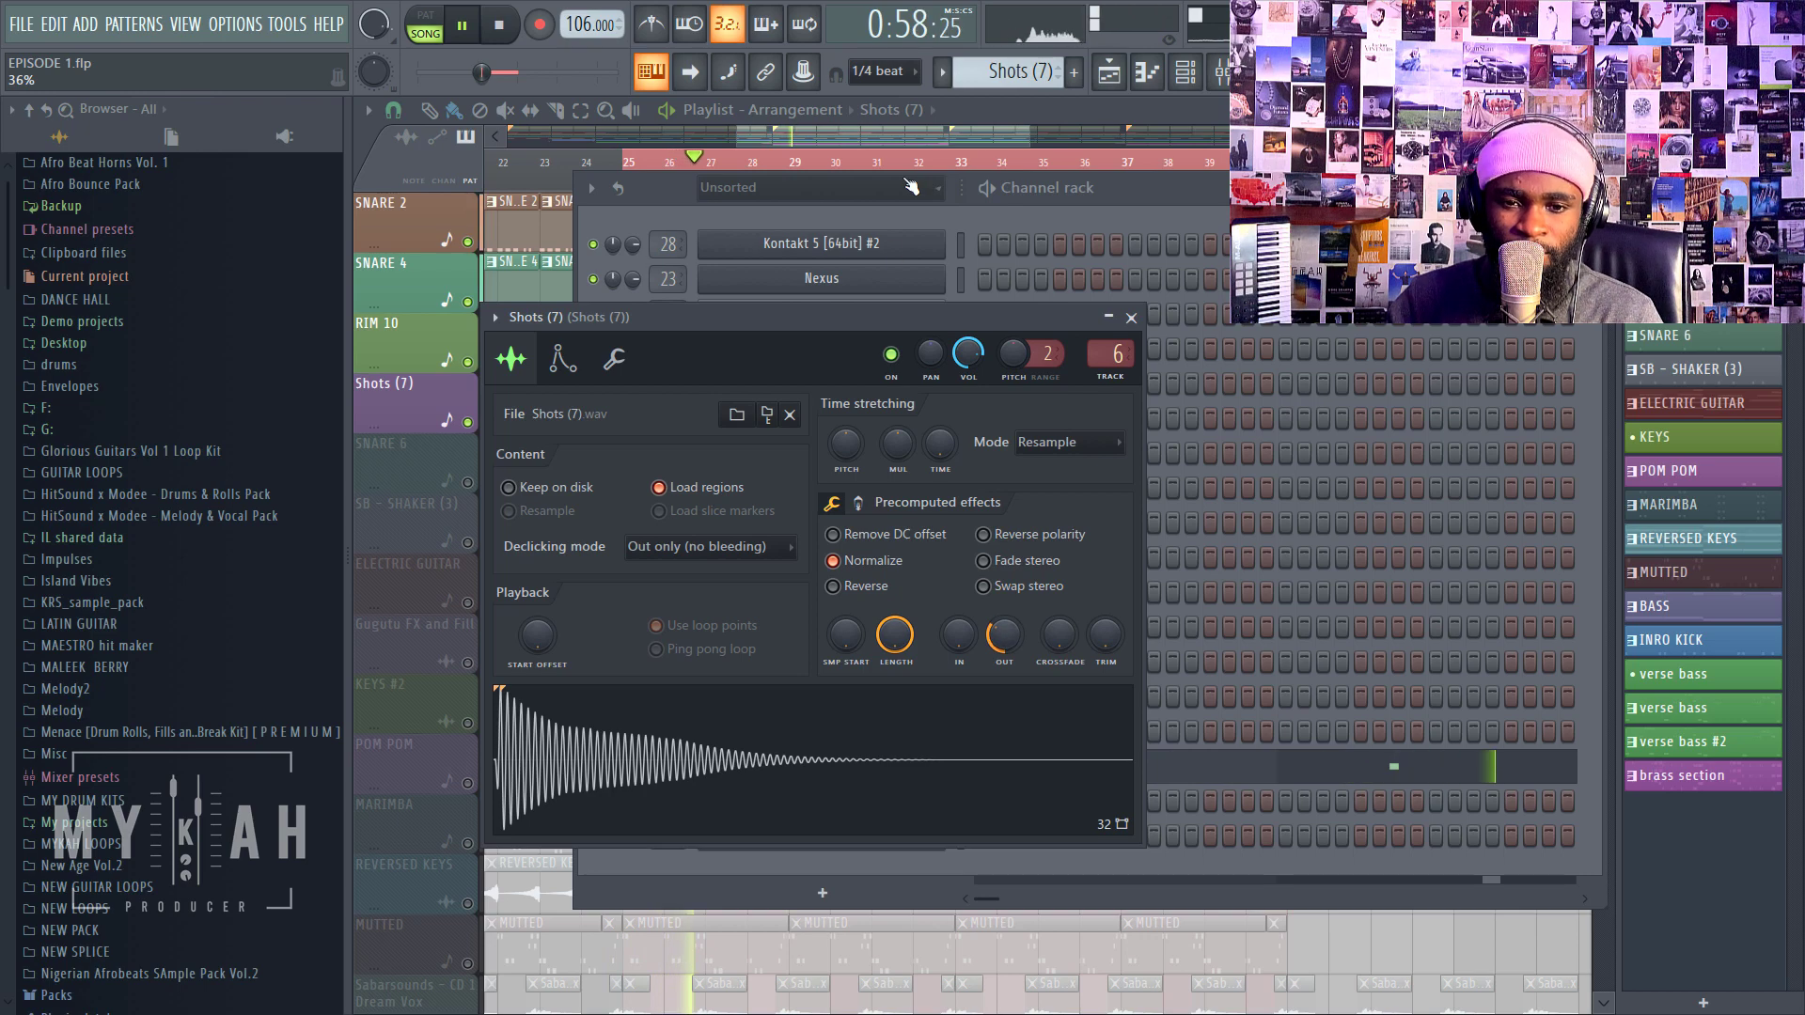
{"action": "left_click", "coordinate": [961, 111]}
{"action": "key", "text": "space"}
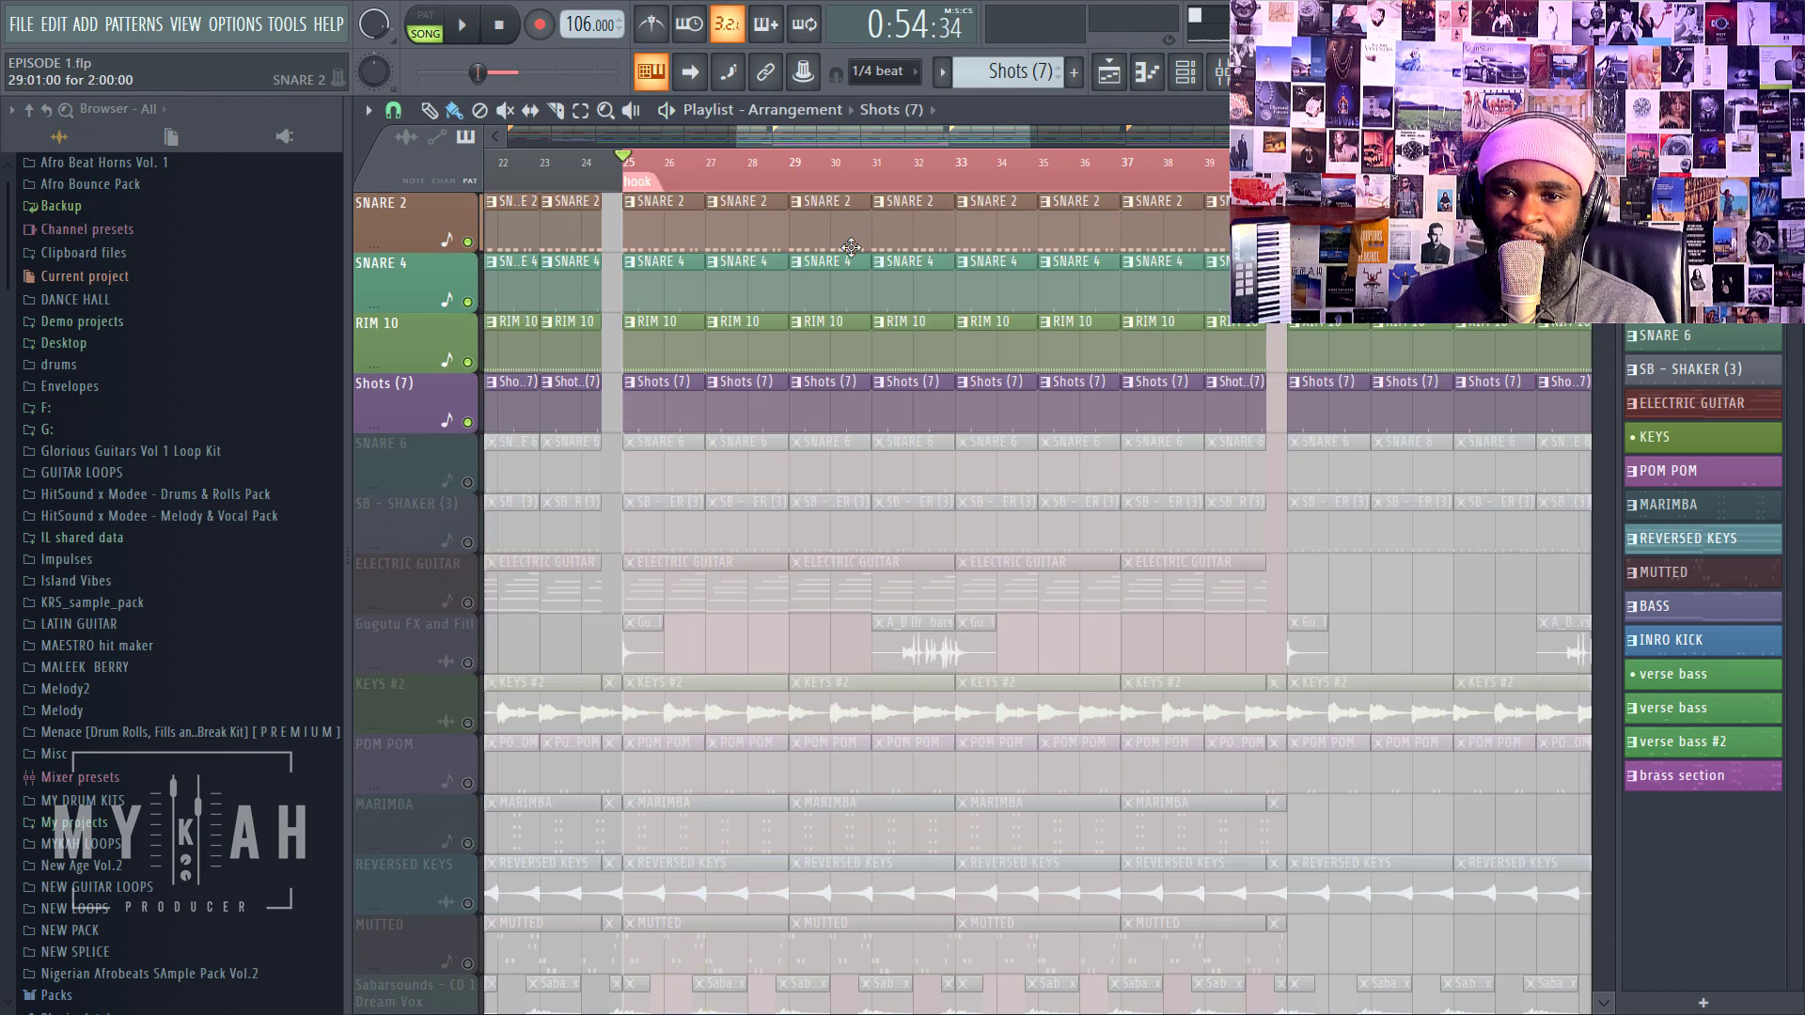
Step: Select the SNARE 2 pattern, reopen its sampler from the Channel rack and show the miscellaneous functions page
{"action": "left_click", "coordinate": [1185, 71]}
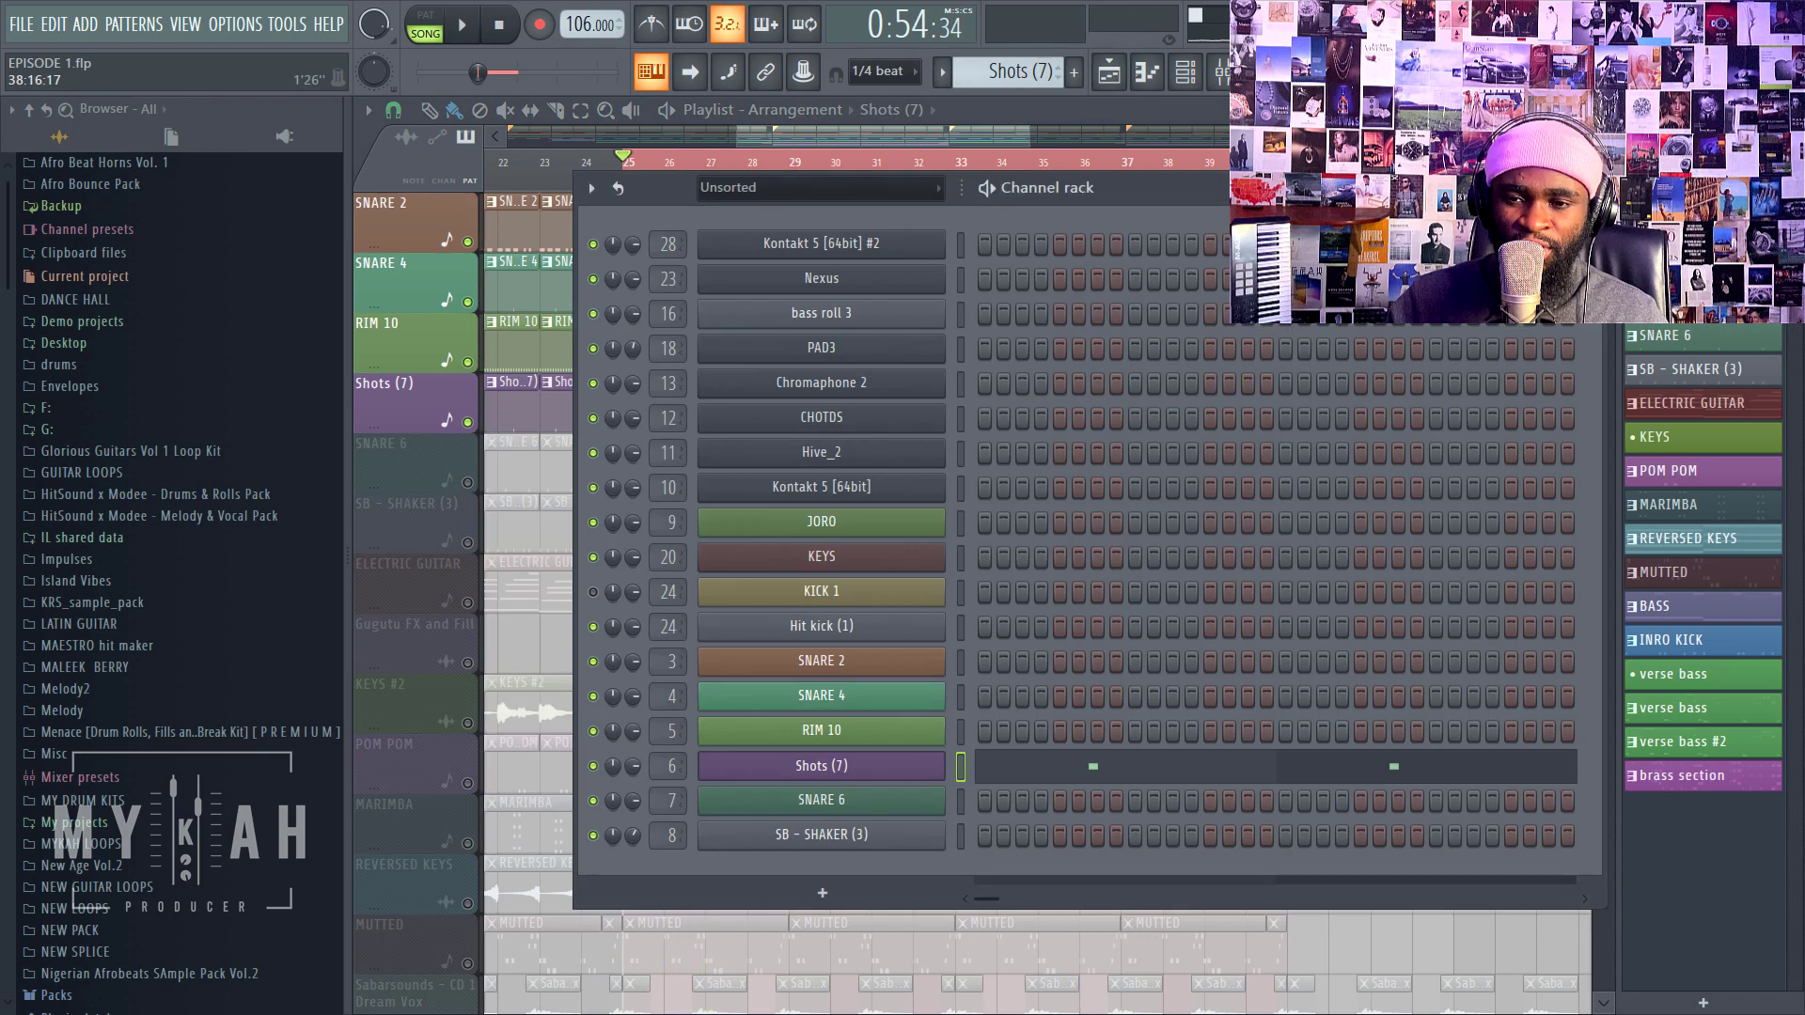
{"action": "left_click_drag", "start_coordinate": [1357, 191], "coordinate": [1371, 367]}
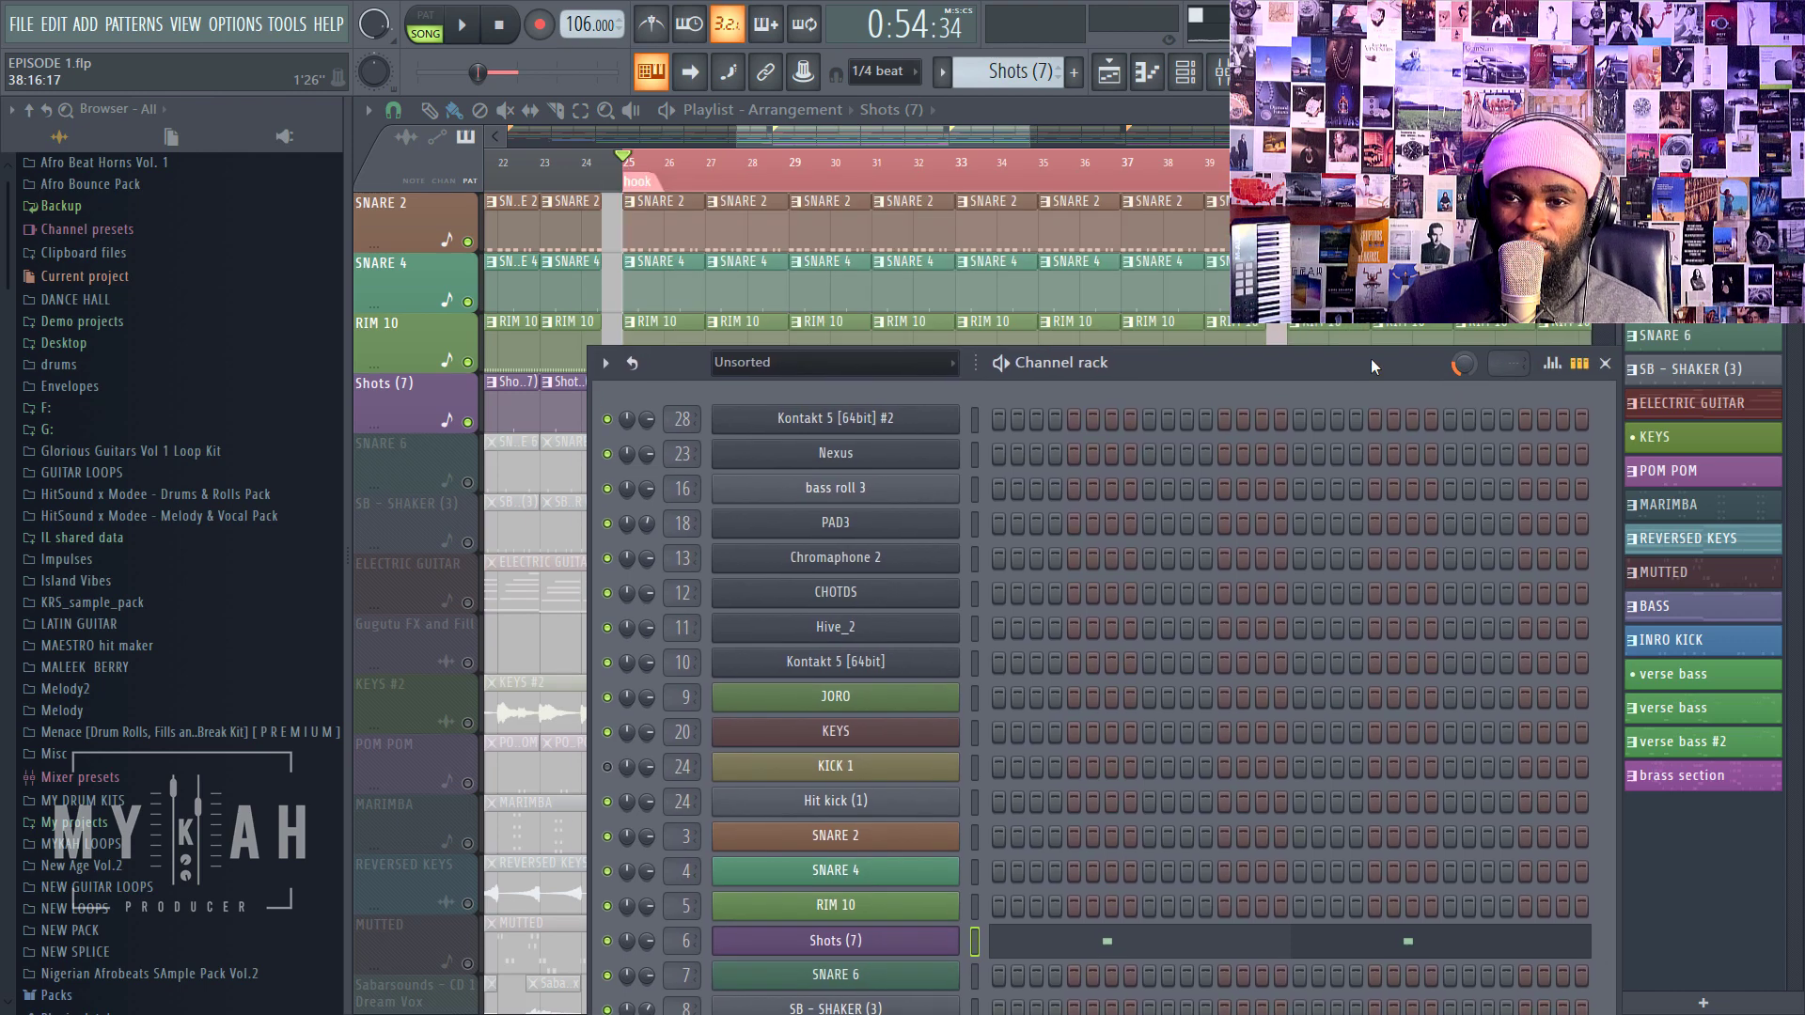
{"action": "left_click", "coordinate": [722, 244]}
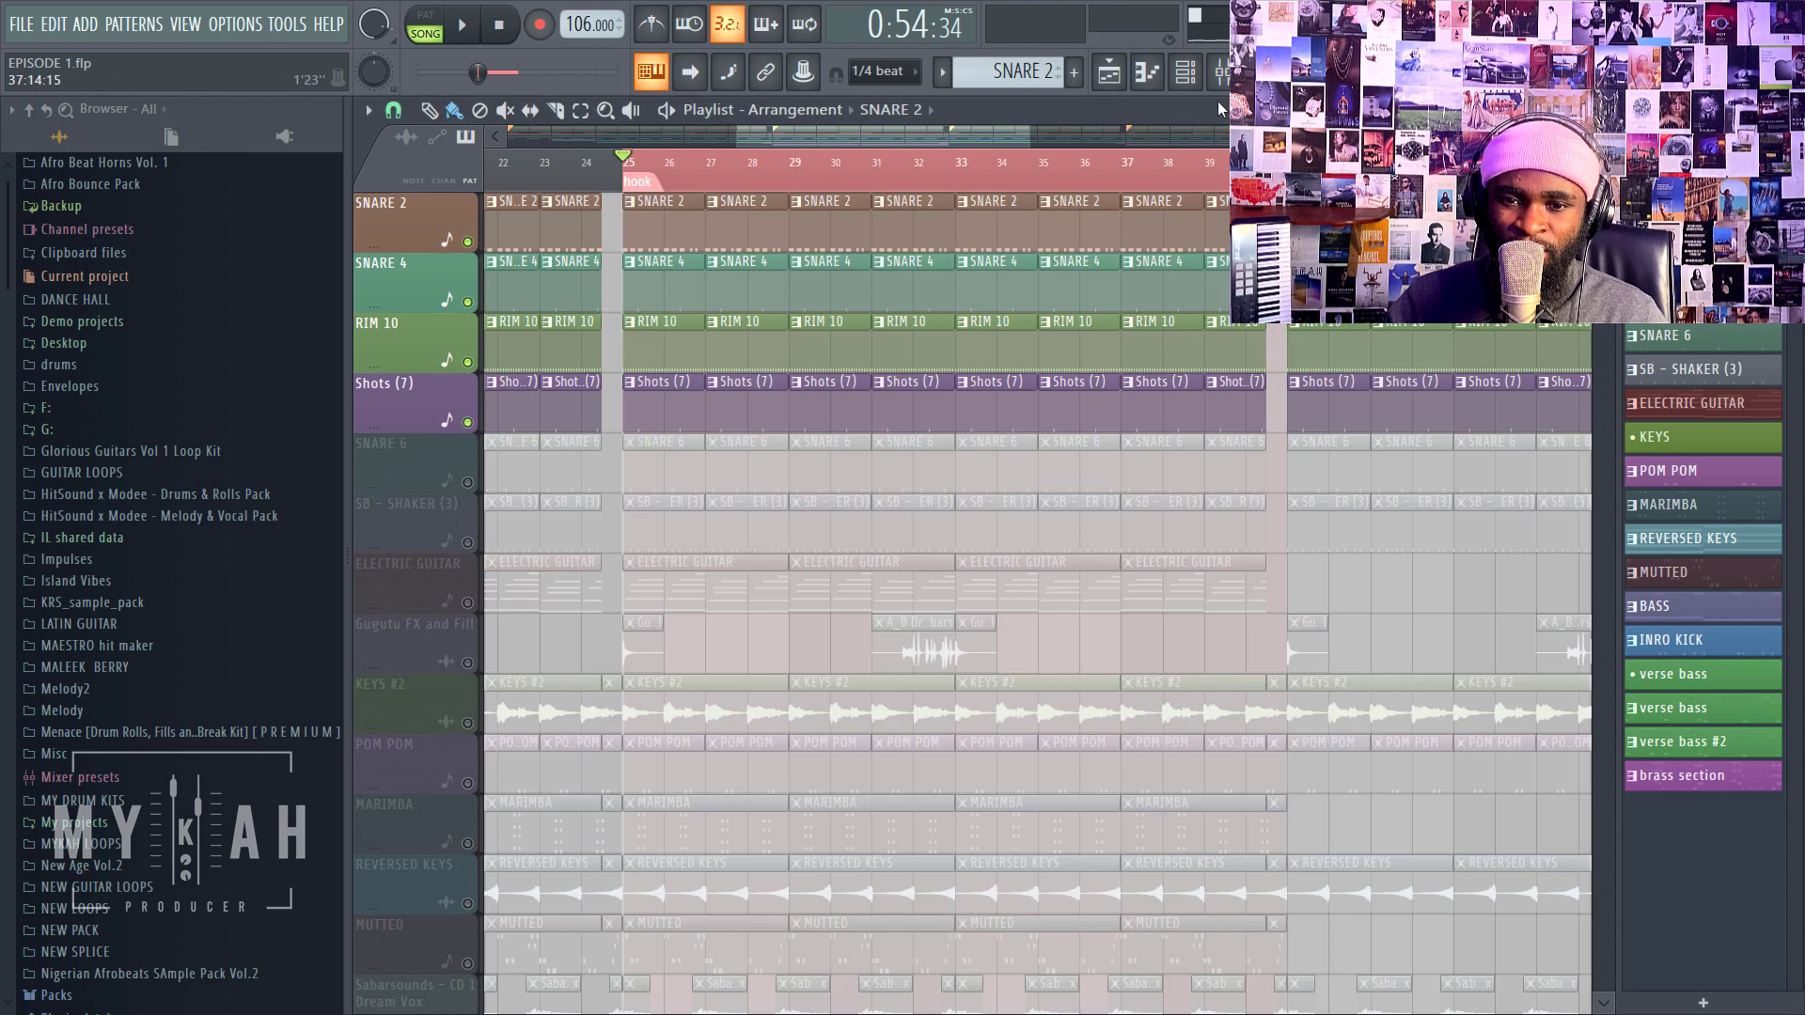
{"action": "left_click", "coordinate": [1185, 71]}
{"action": "left_click", "coordinate": [926, 840]}
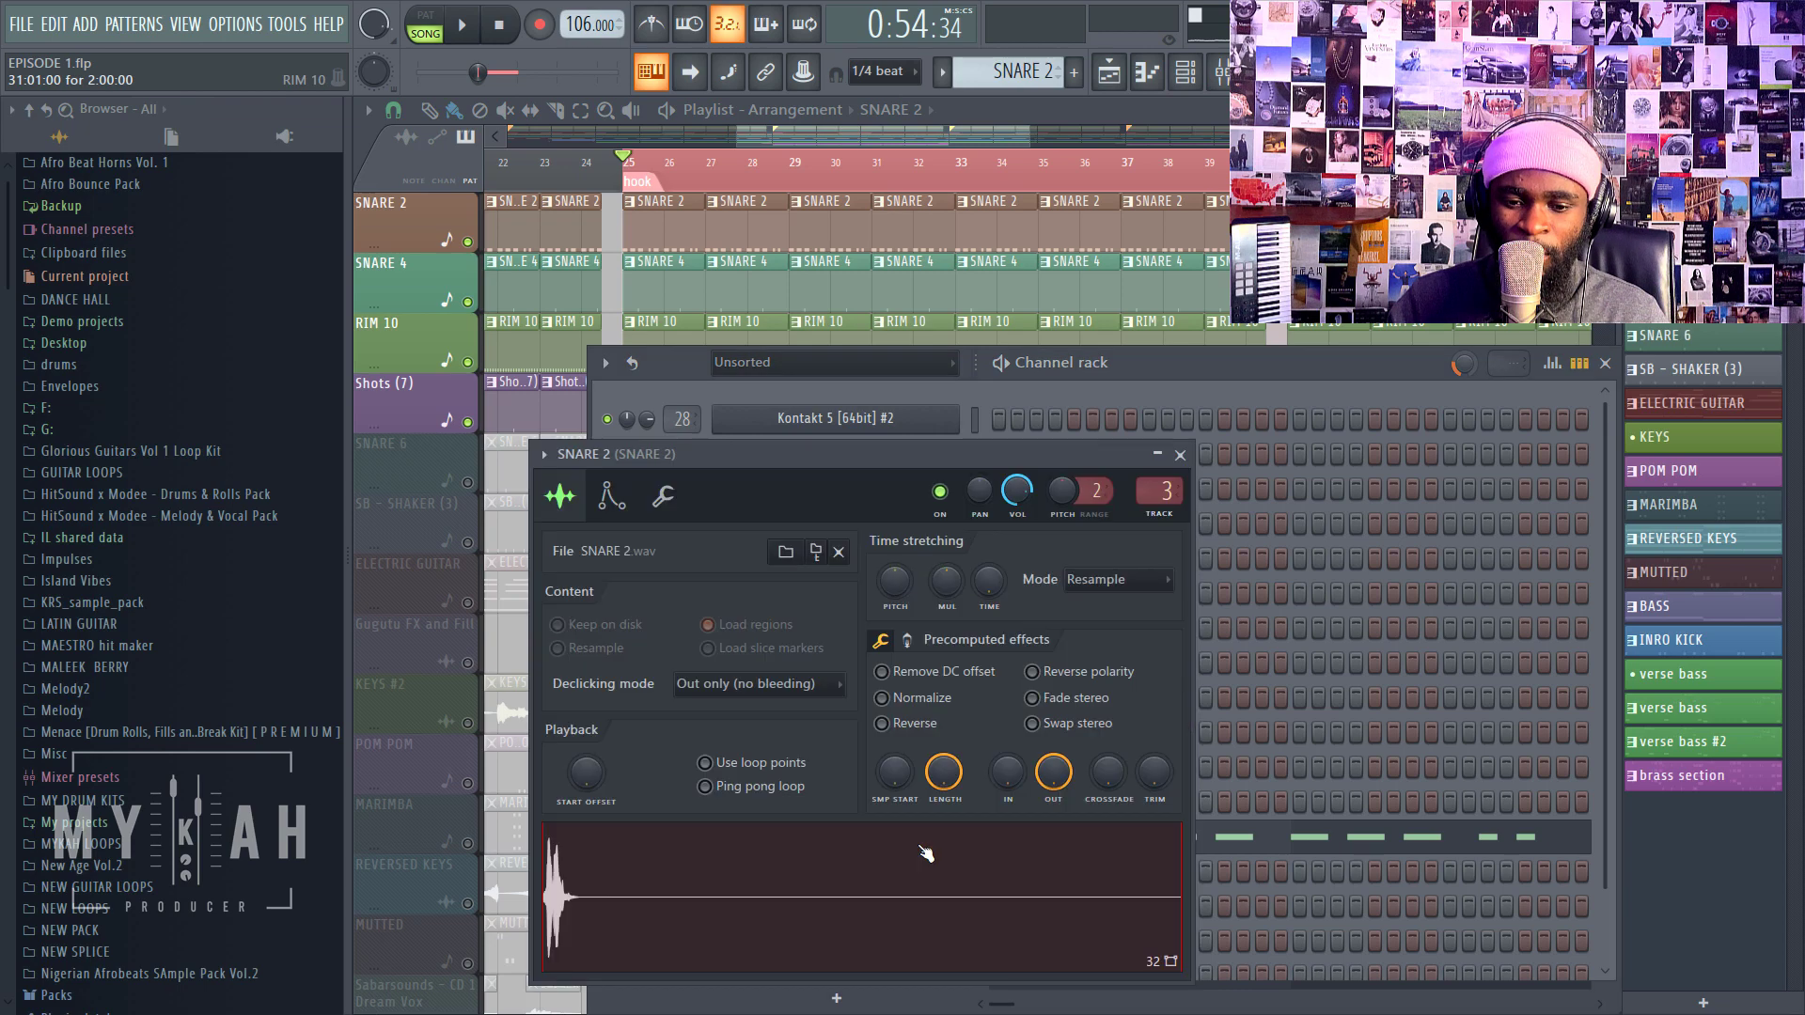
{"action": "left_click_drag", "start_coordinate": [707, 453], "coordinate": [834, 298]}
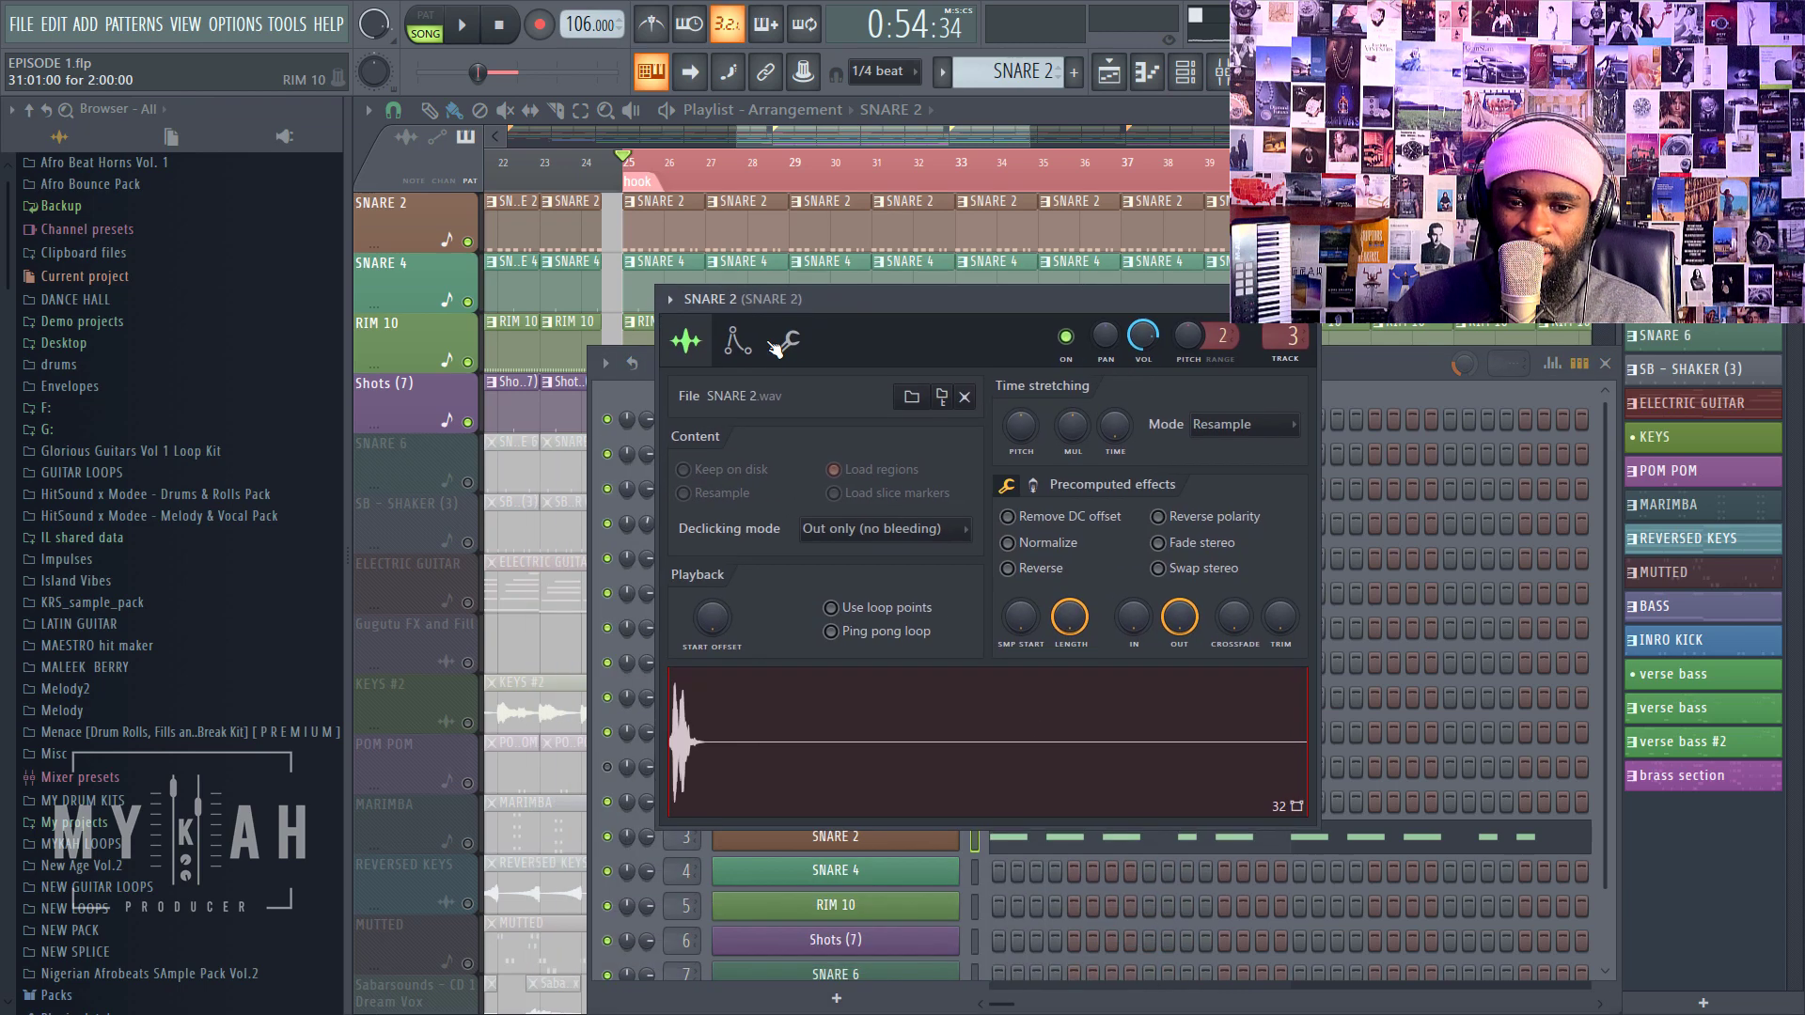
{"action": "left_click", "coordinate": [787, 344]}
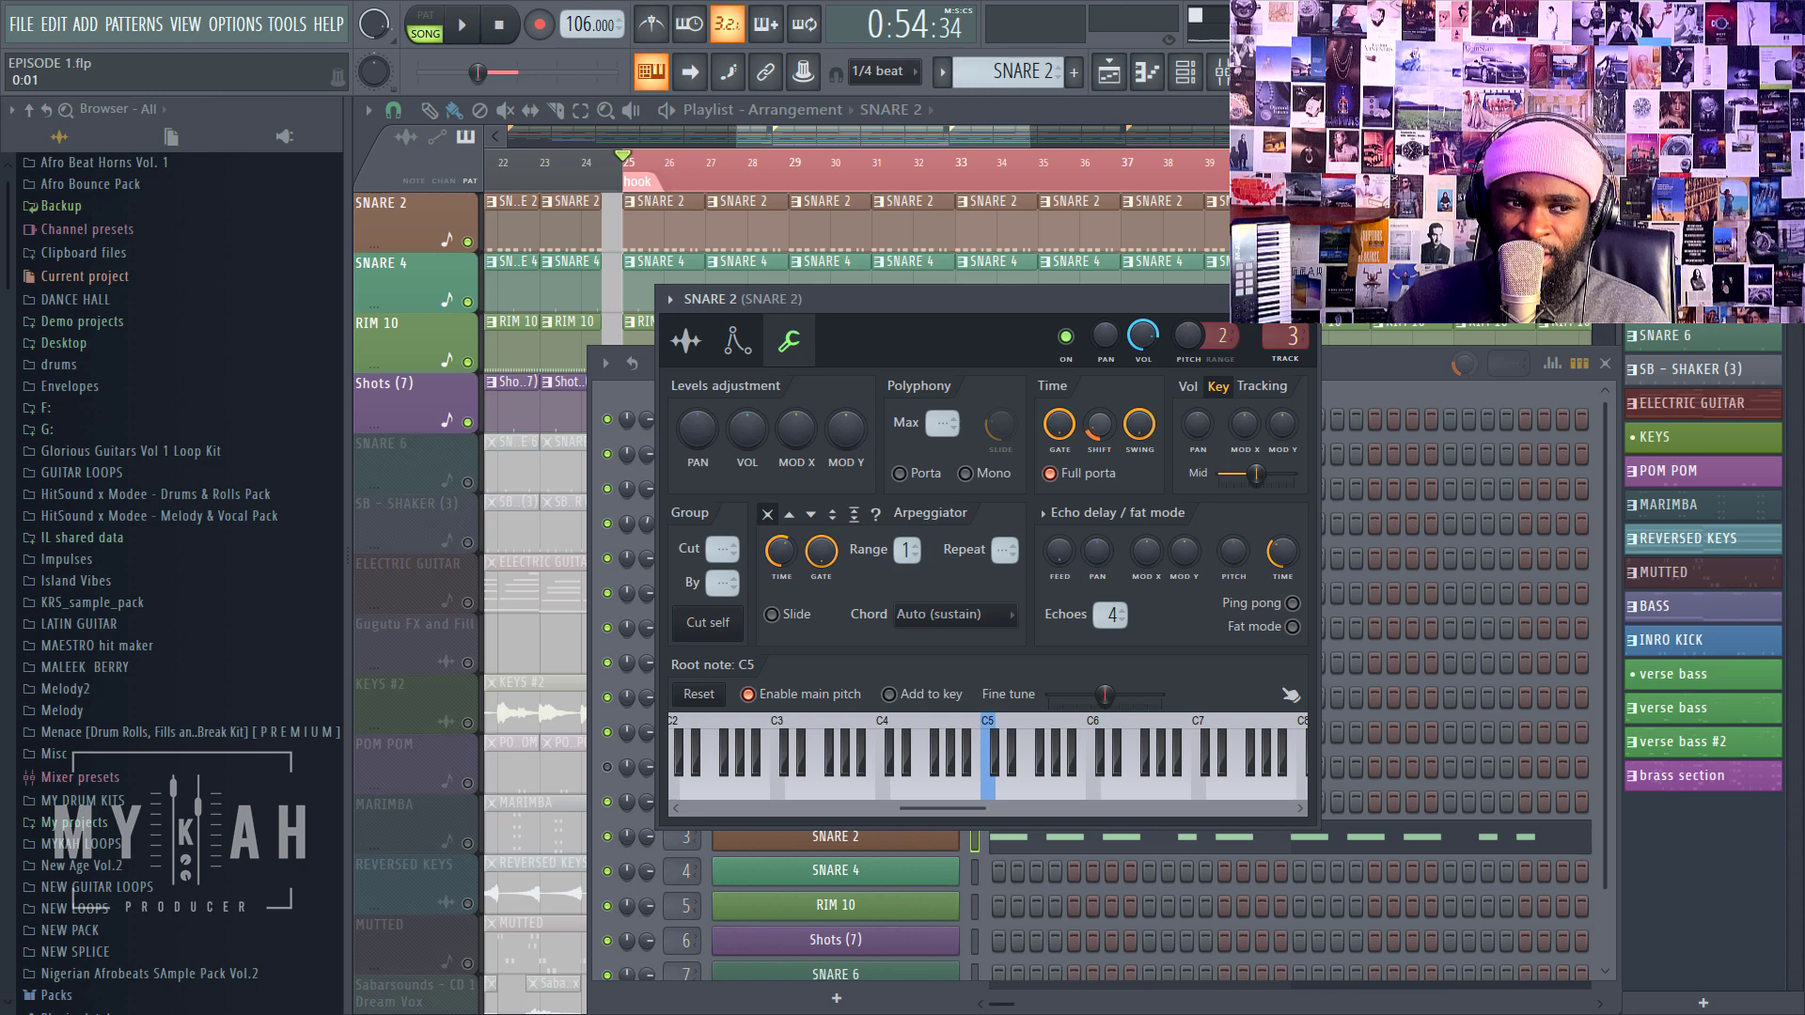
Step: Copy the time Shift value from the SNARE 2 sampler
{"action": "right_click", "coordinate": [1106, 434]}
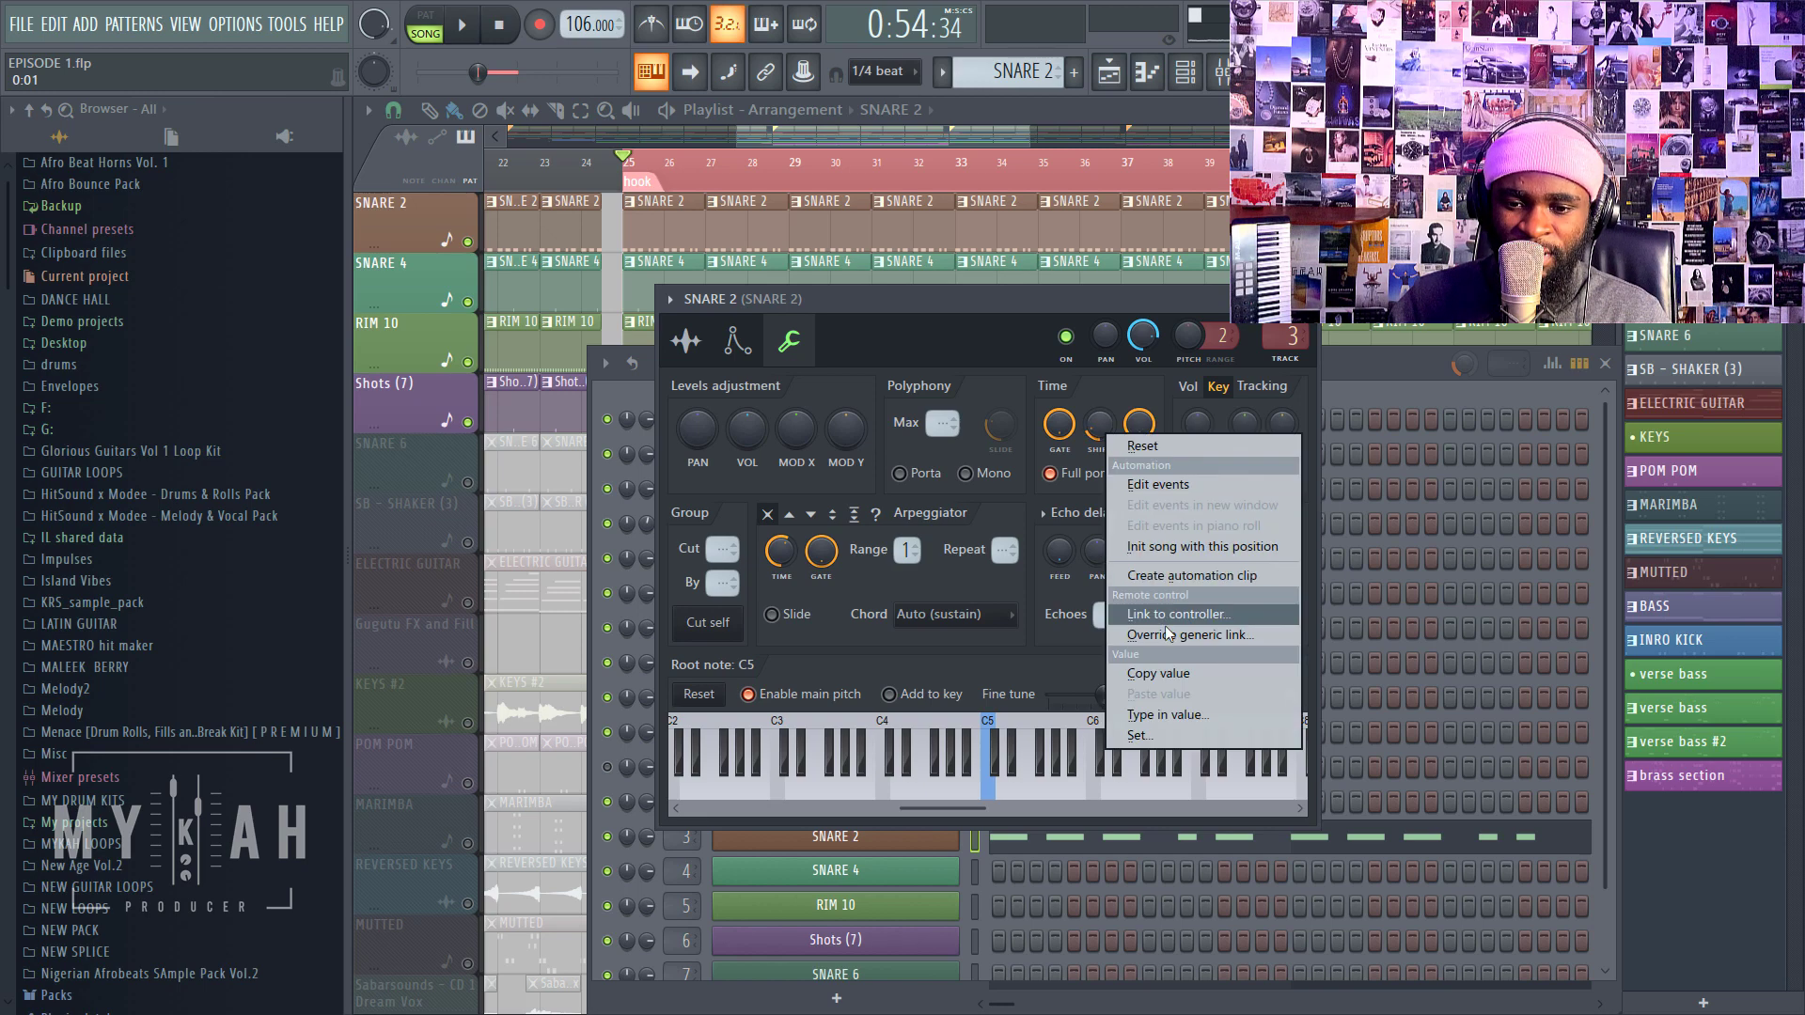
{"action": "left_click", "coordinate": [1165, 679]}
{"action": "left_click", "coordinate": [1353, 379]}
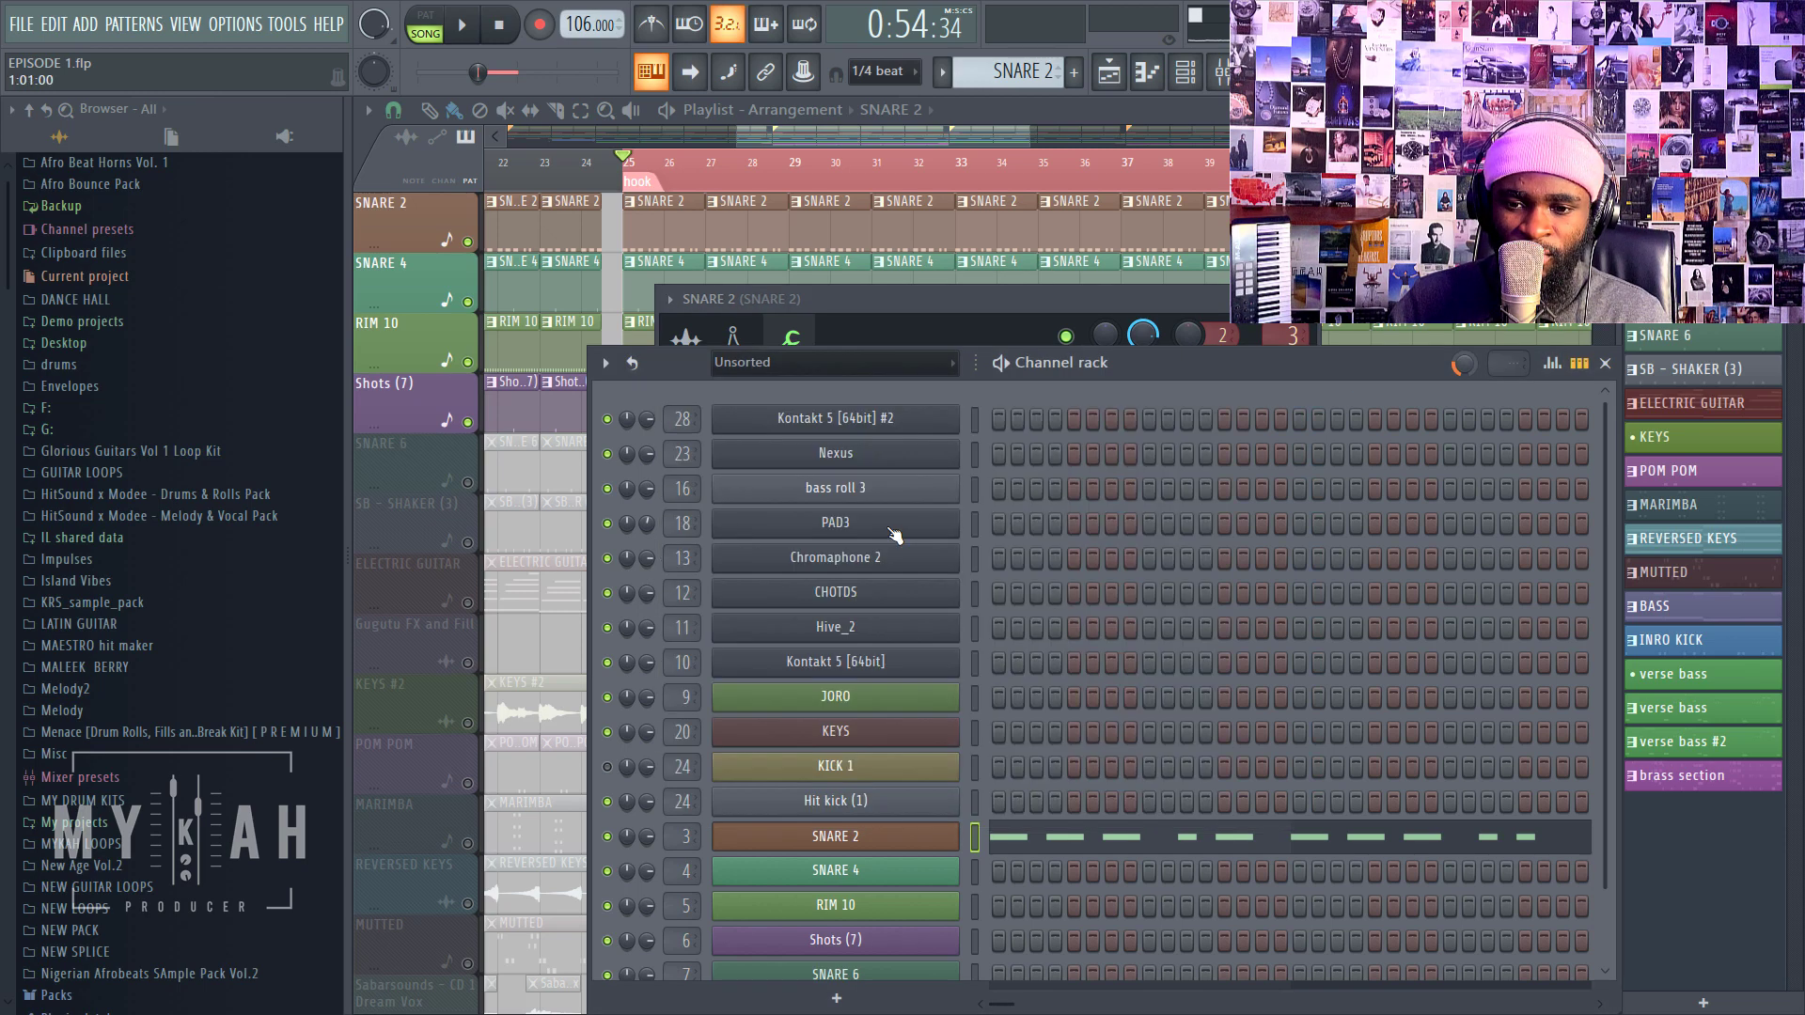
Step: Select the SNARE 4 pattern, open its sampler's miscellaneous functions and paste the copied 18% value into the time Shift
{"action": "left_click", "coordinate": [671, 263]}
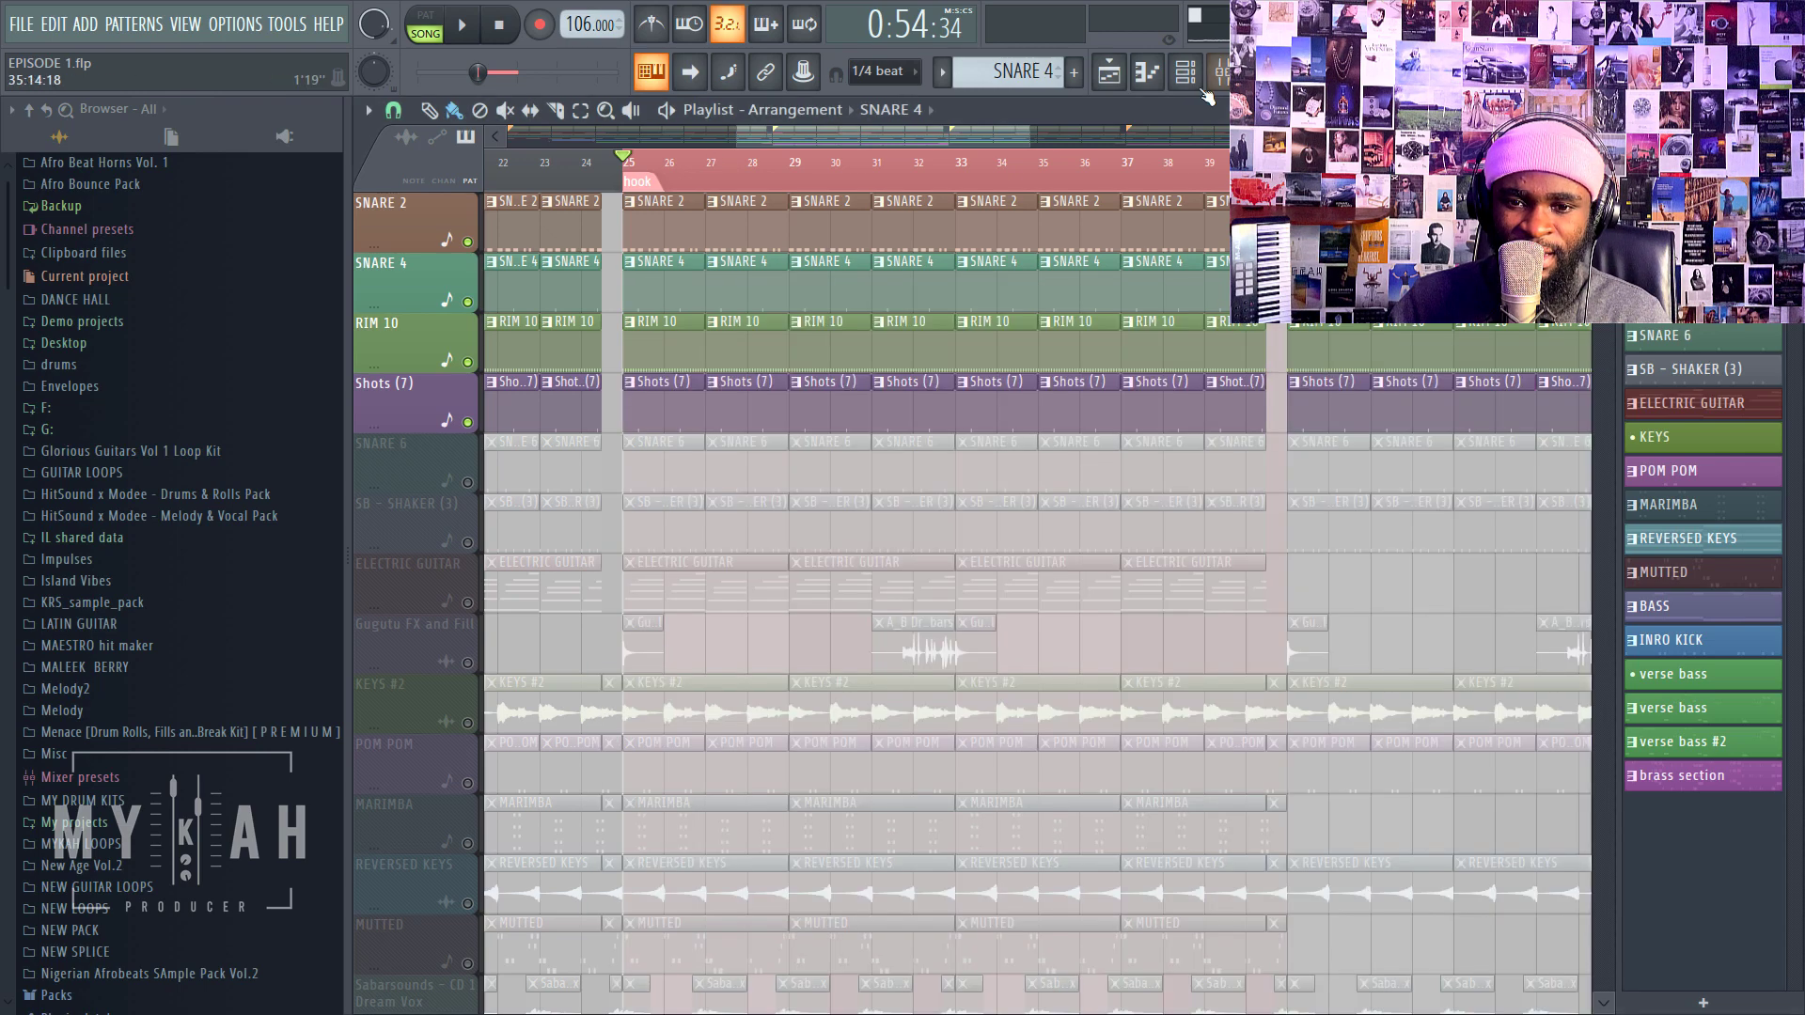
{"action": "left_click", "coordinate": [1186, 72]}
{"action": "left_click", "coordinate": [917, 872]}
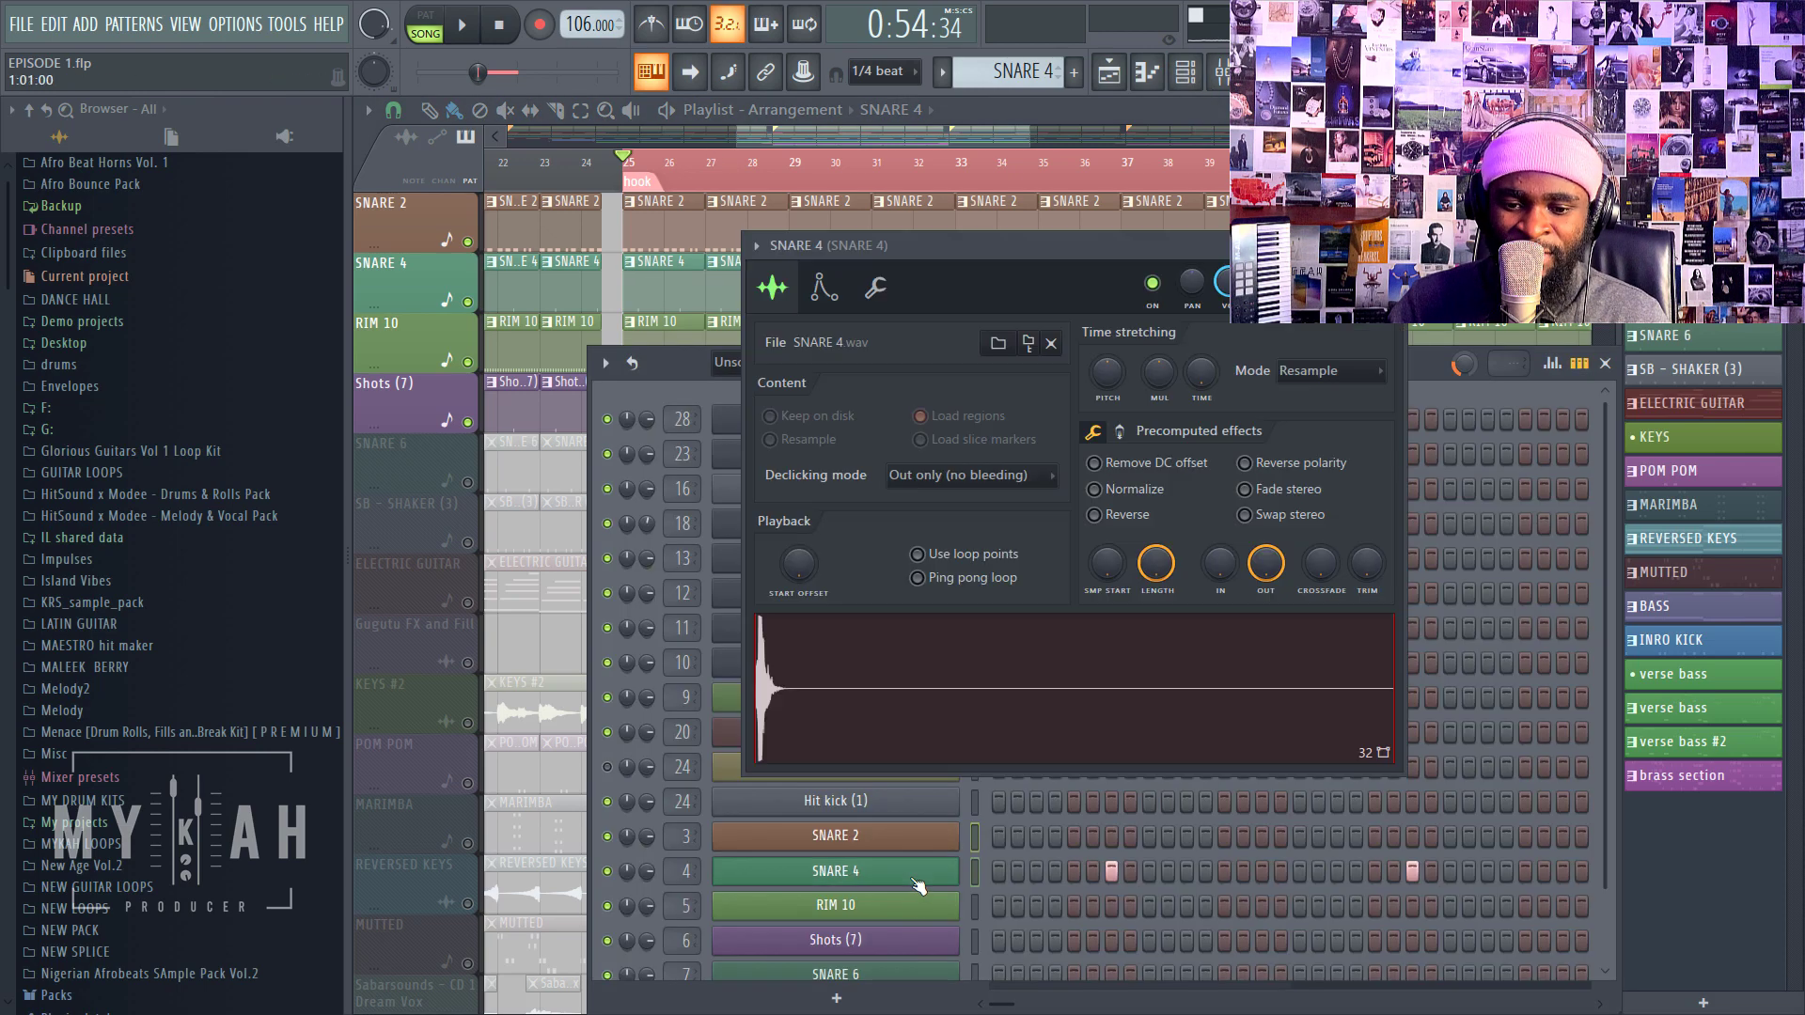
{"action": "left_click", "coordinate": [877, 290]}
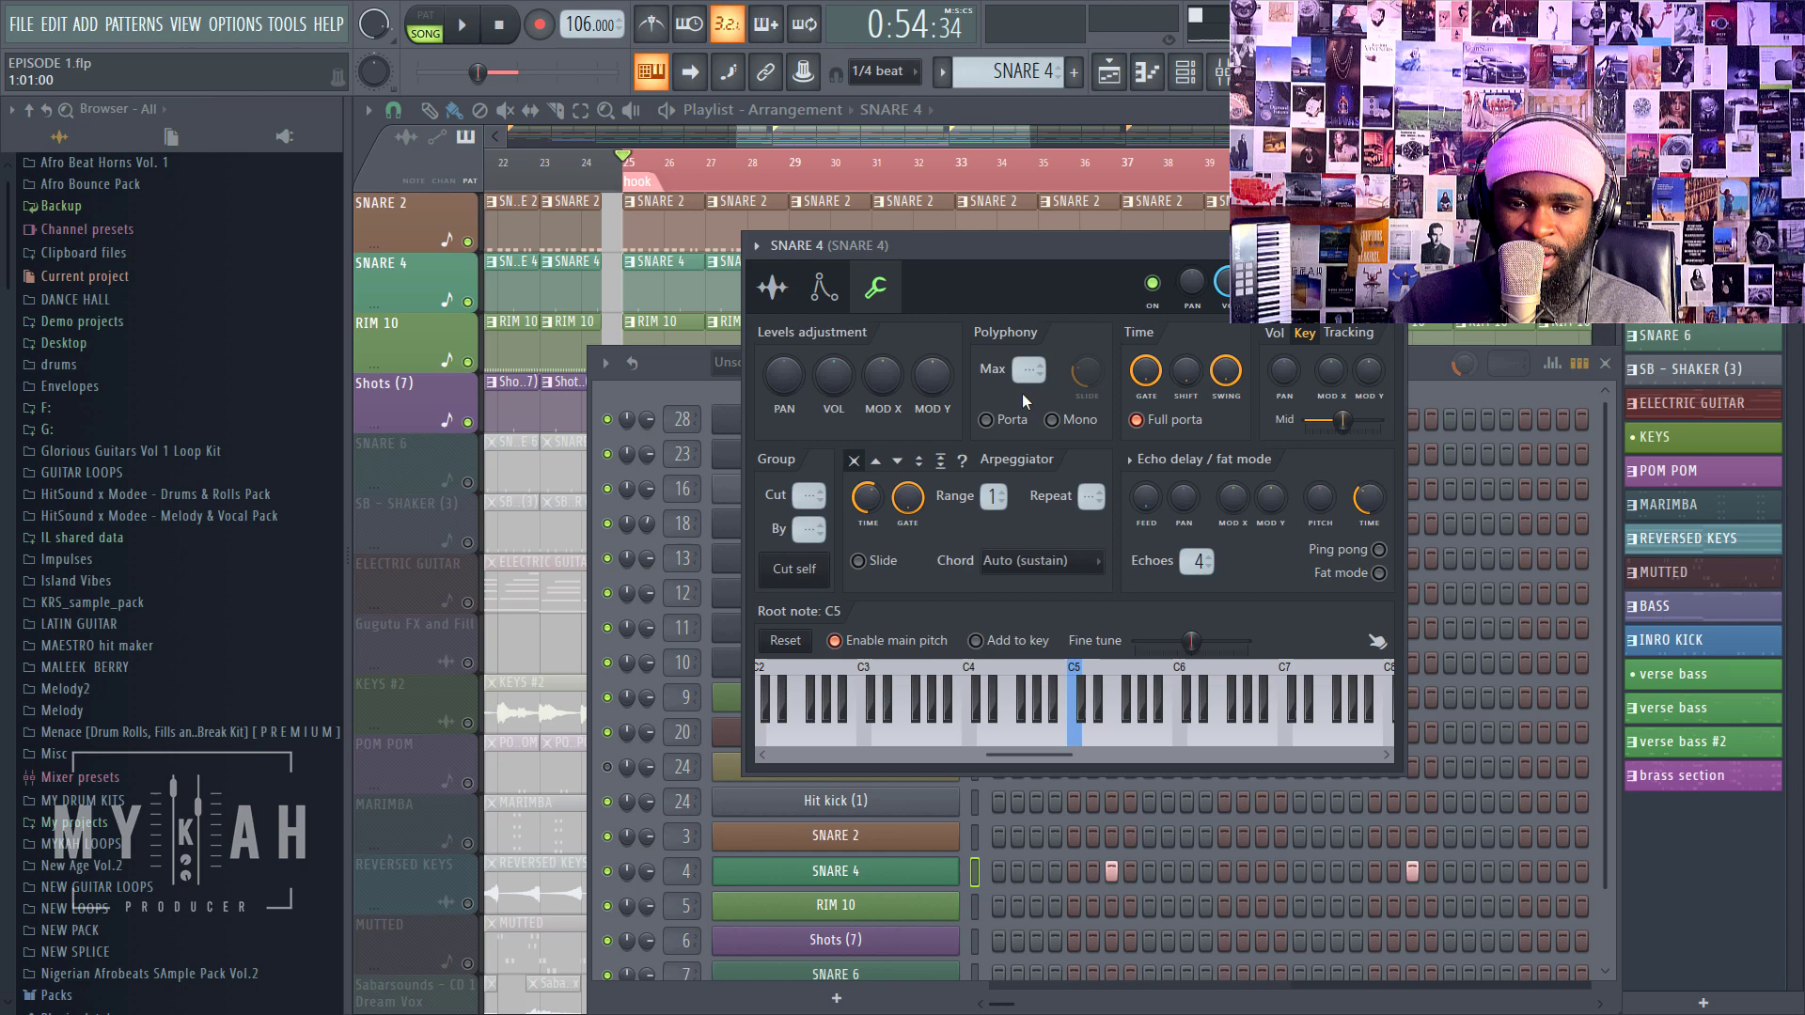
{"action": "right_click", "coordinate": [1184, 375]}
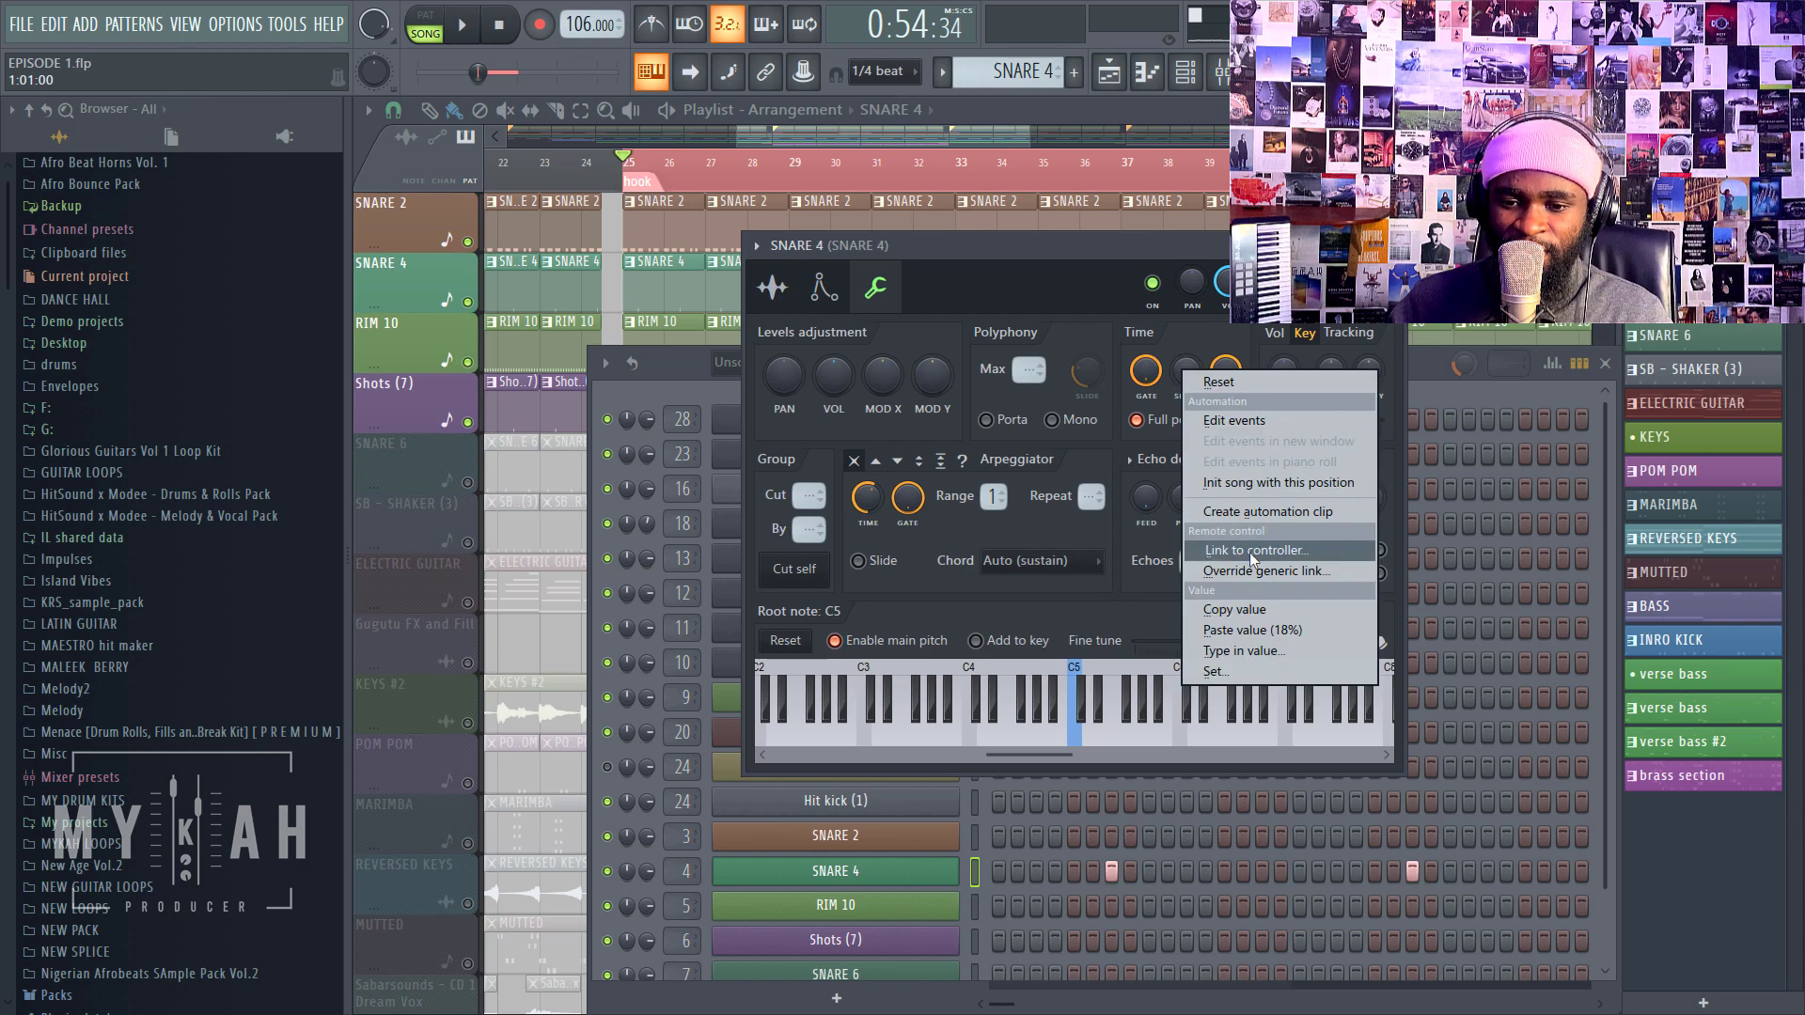
{"action": "left_click", "coordinate": [1268, 639]}
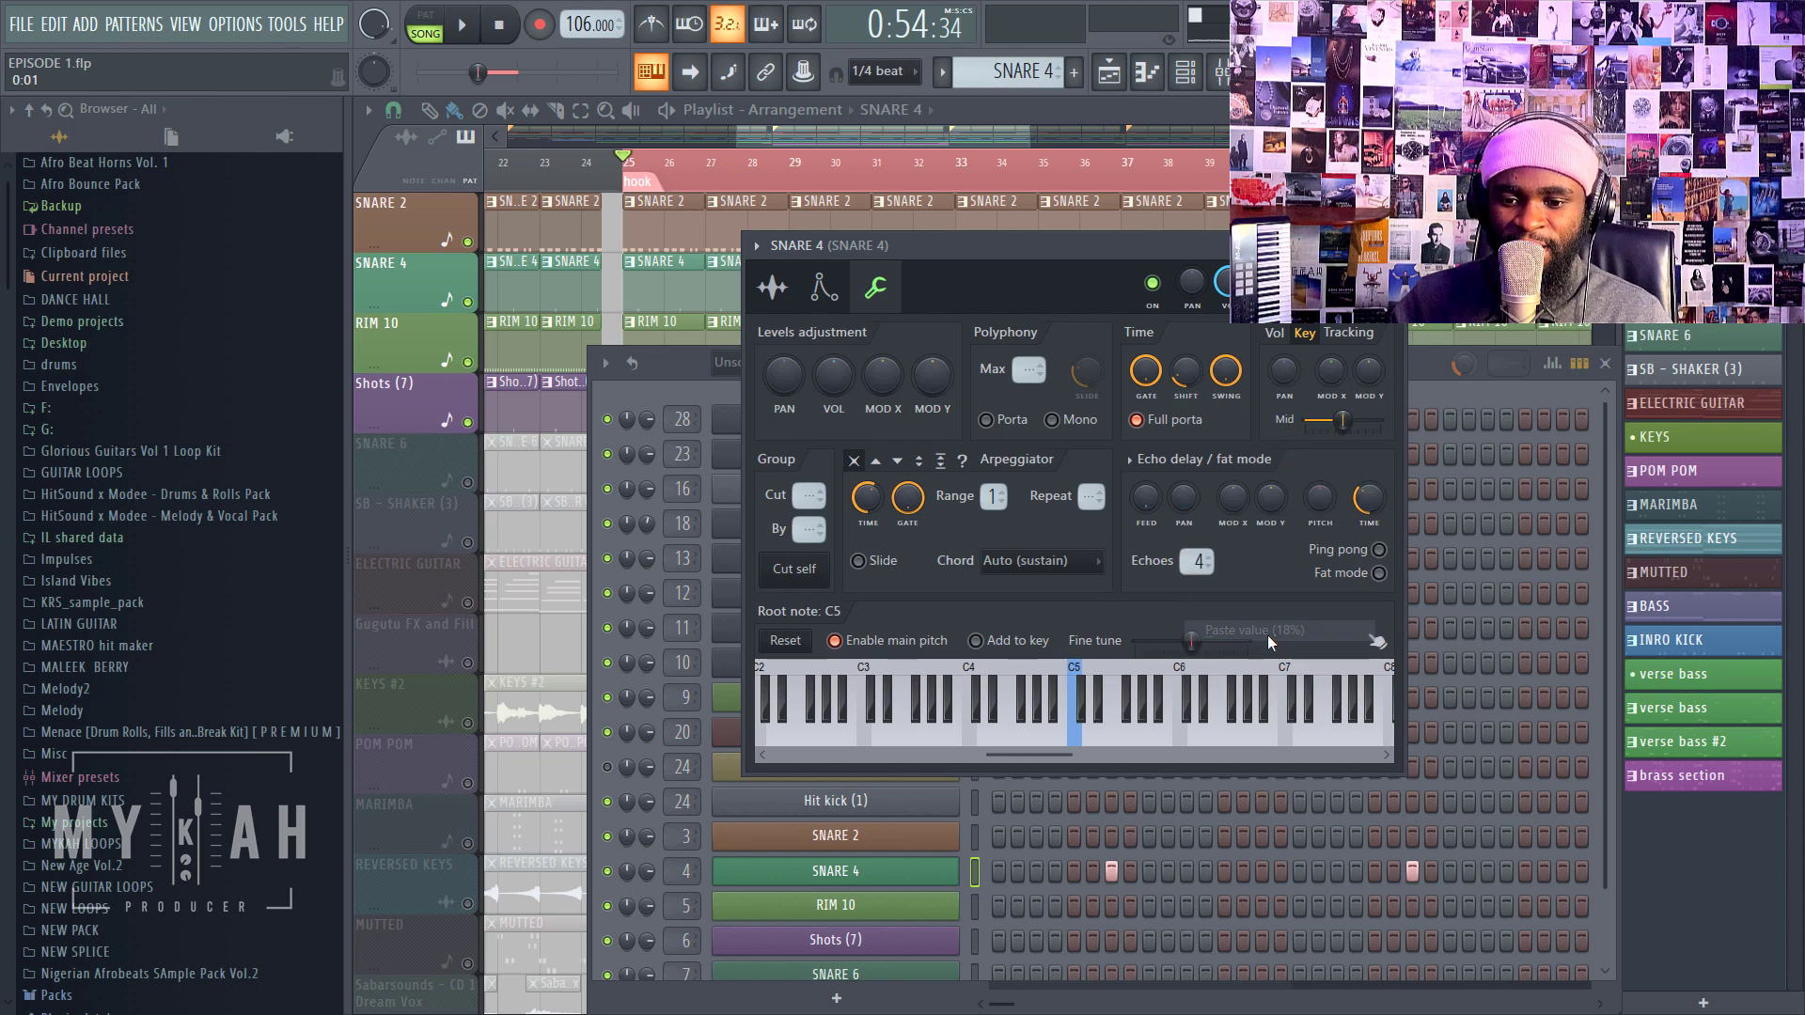
{"action": "left_click", "coordinate": [680, 374]}
Step: Select the RIM 10 pattern, open its sampler from the Channel rack and paste the copied 18% value into the time Shift
{"action": "left_click", "coordinate": [662, 329]}
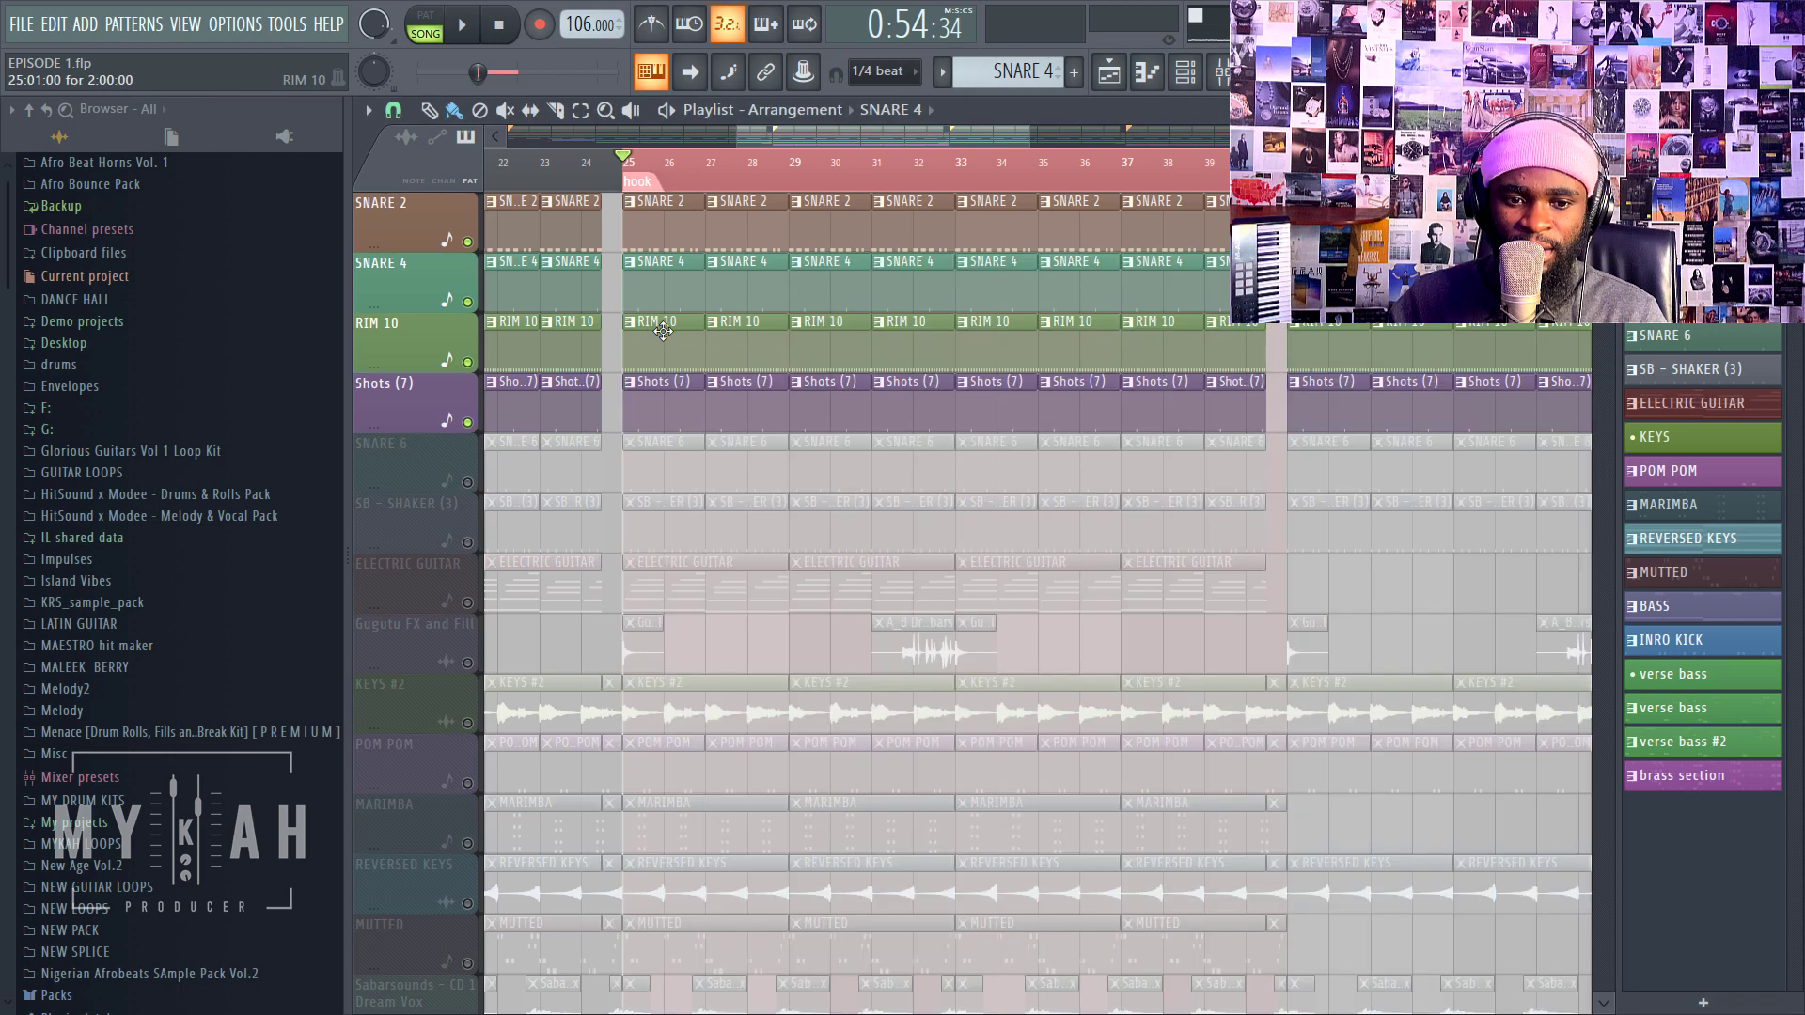
{"action": "left_click", "coordinate": [662, 329]}
{"action": "left_click", "coordinate": [1147, 71]}
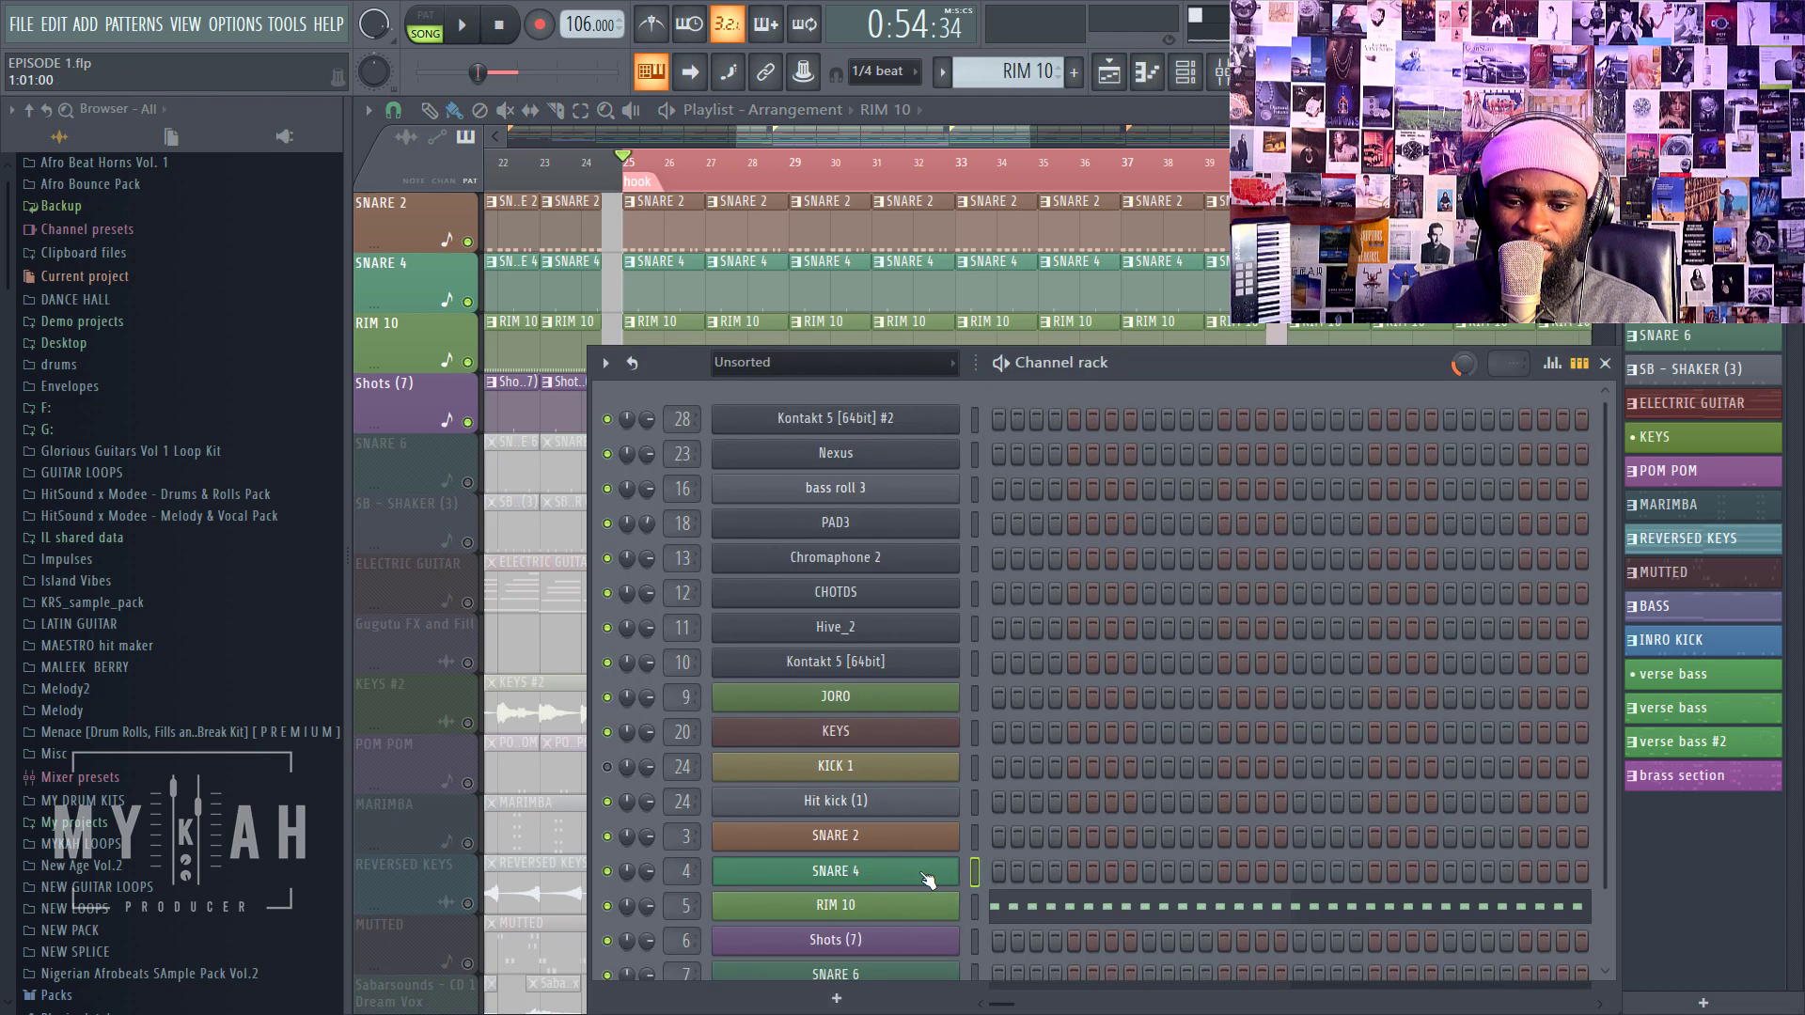
{"action": "left_click", "coordinate": [921, 910]}
{"action": "left_click", "coordinate": [583, 329]}
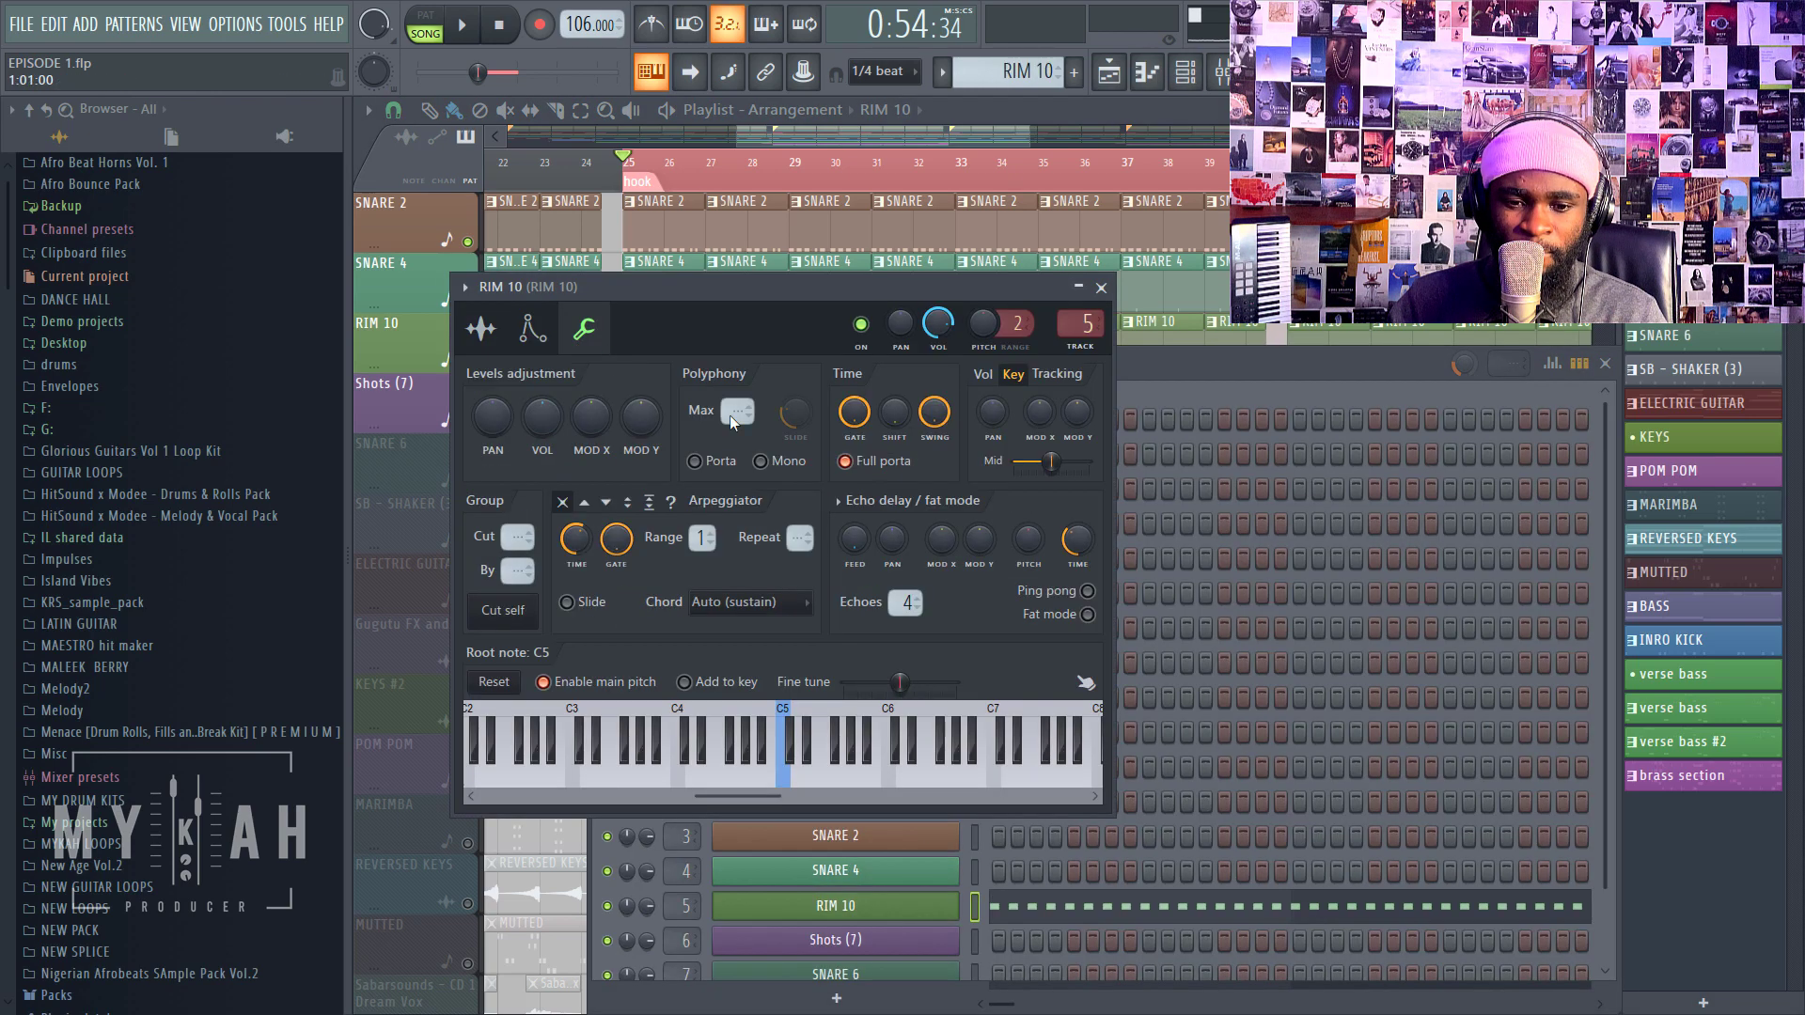
{"action": "right_click", "coordinate": [905, 442]}
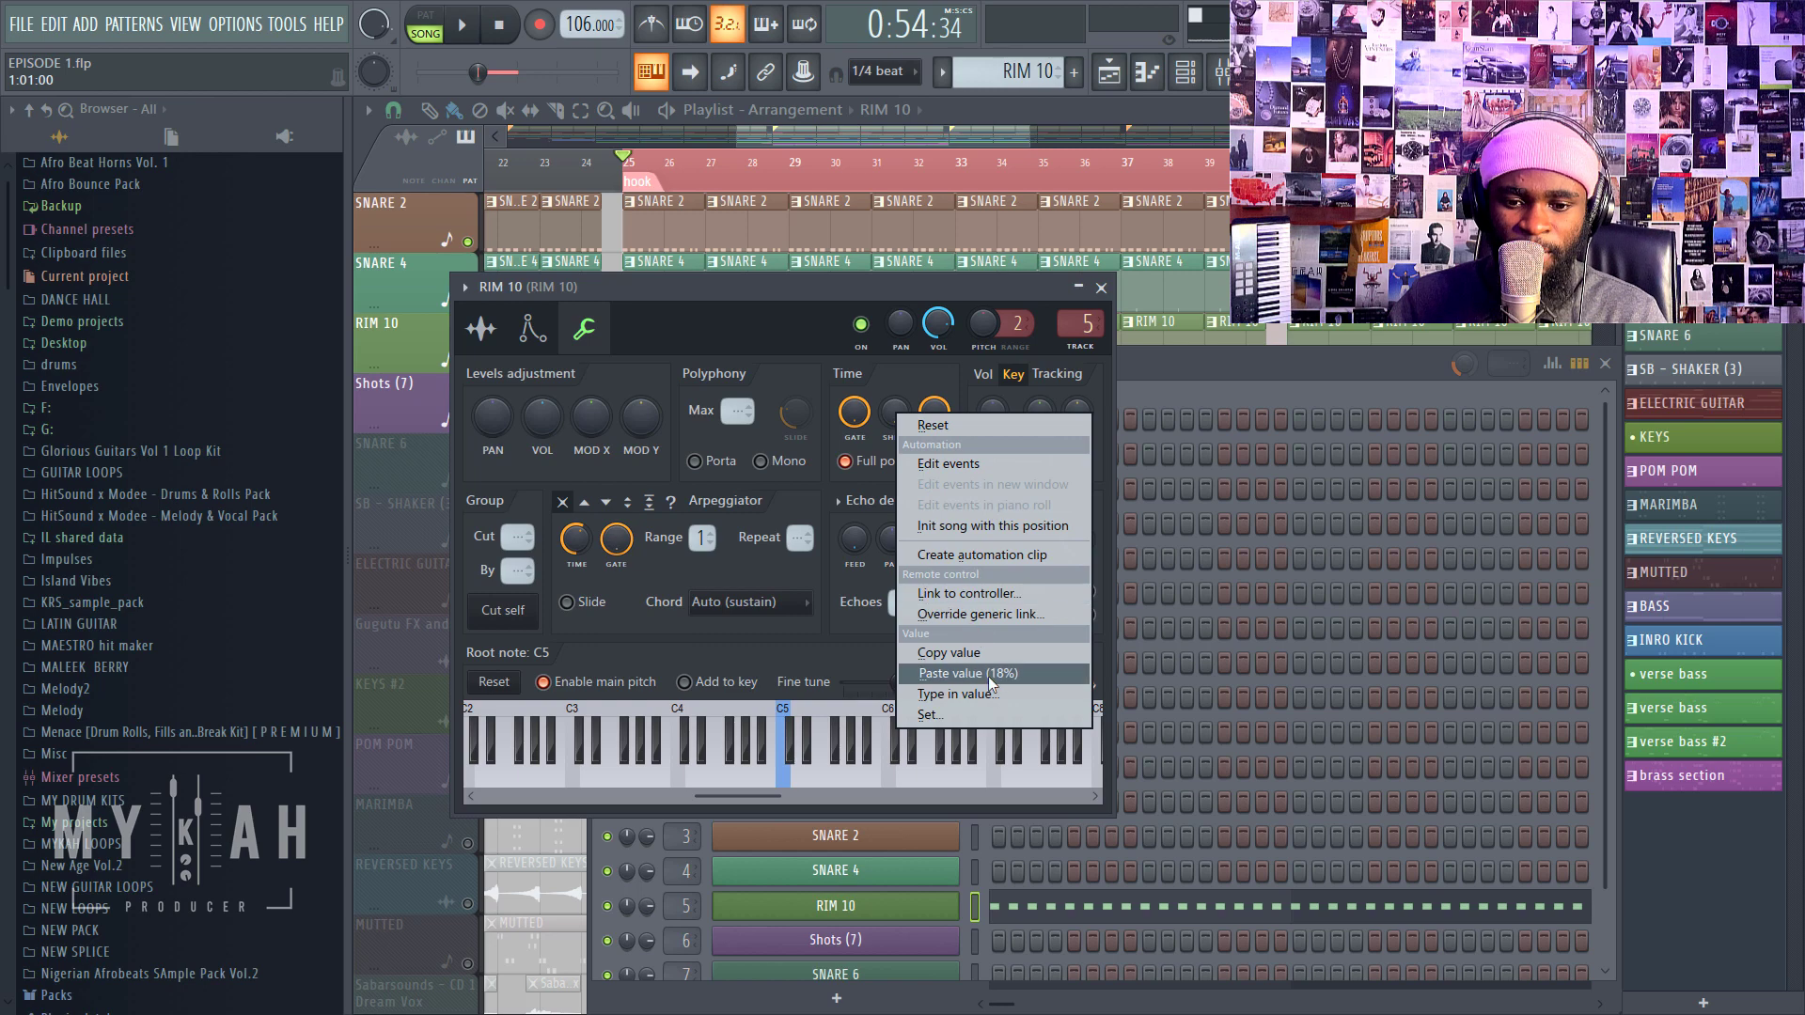
{"action": "left_click", "coordinate": [992, 673]}
{"action": "left_click", "coordinate": [833, 114]}
Step: Select the Shots (7) pattern and paste the copied 18% time Shift value in its sampler's miscellaneous functions
{"action": "left_click", "coordinate": [679, 391]}
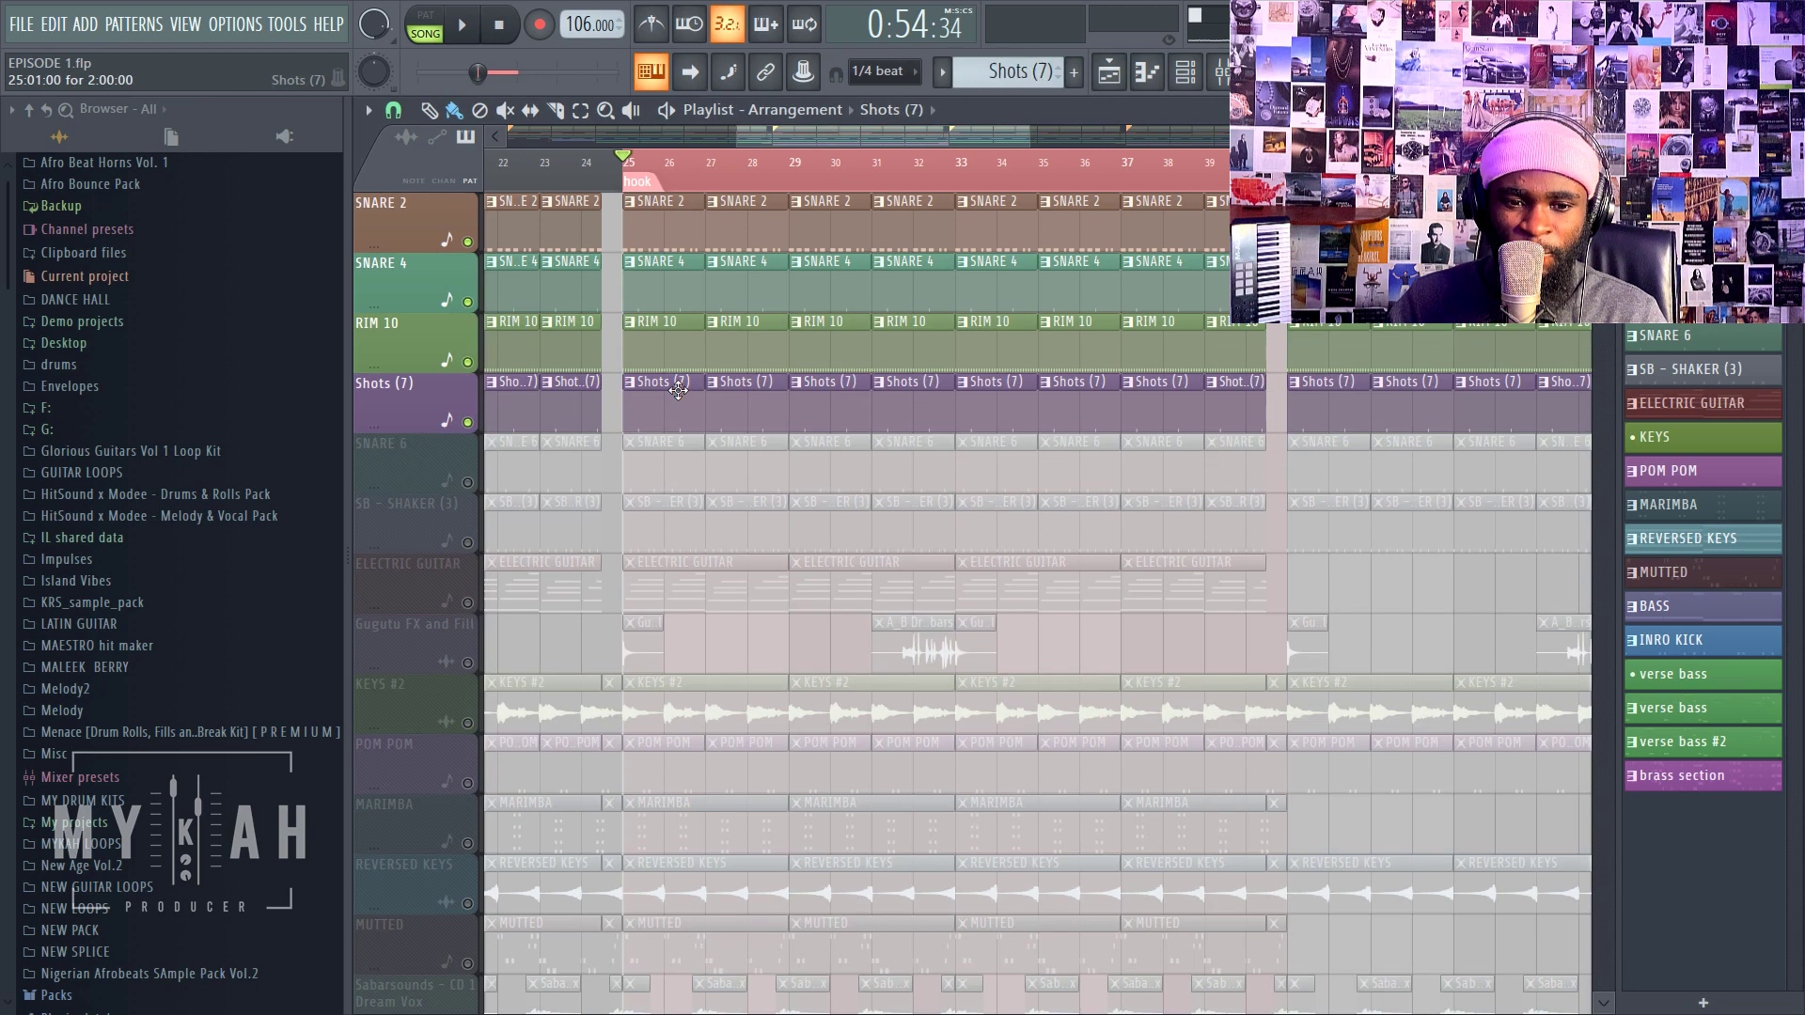
{"action": "left_click", "coordinate": [1215, 75]}
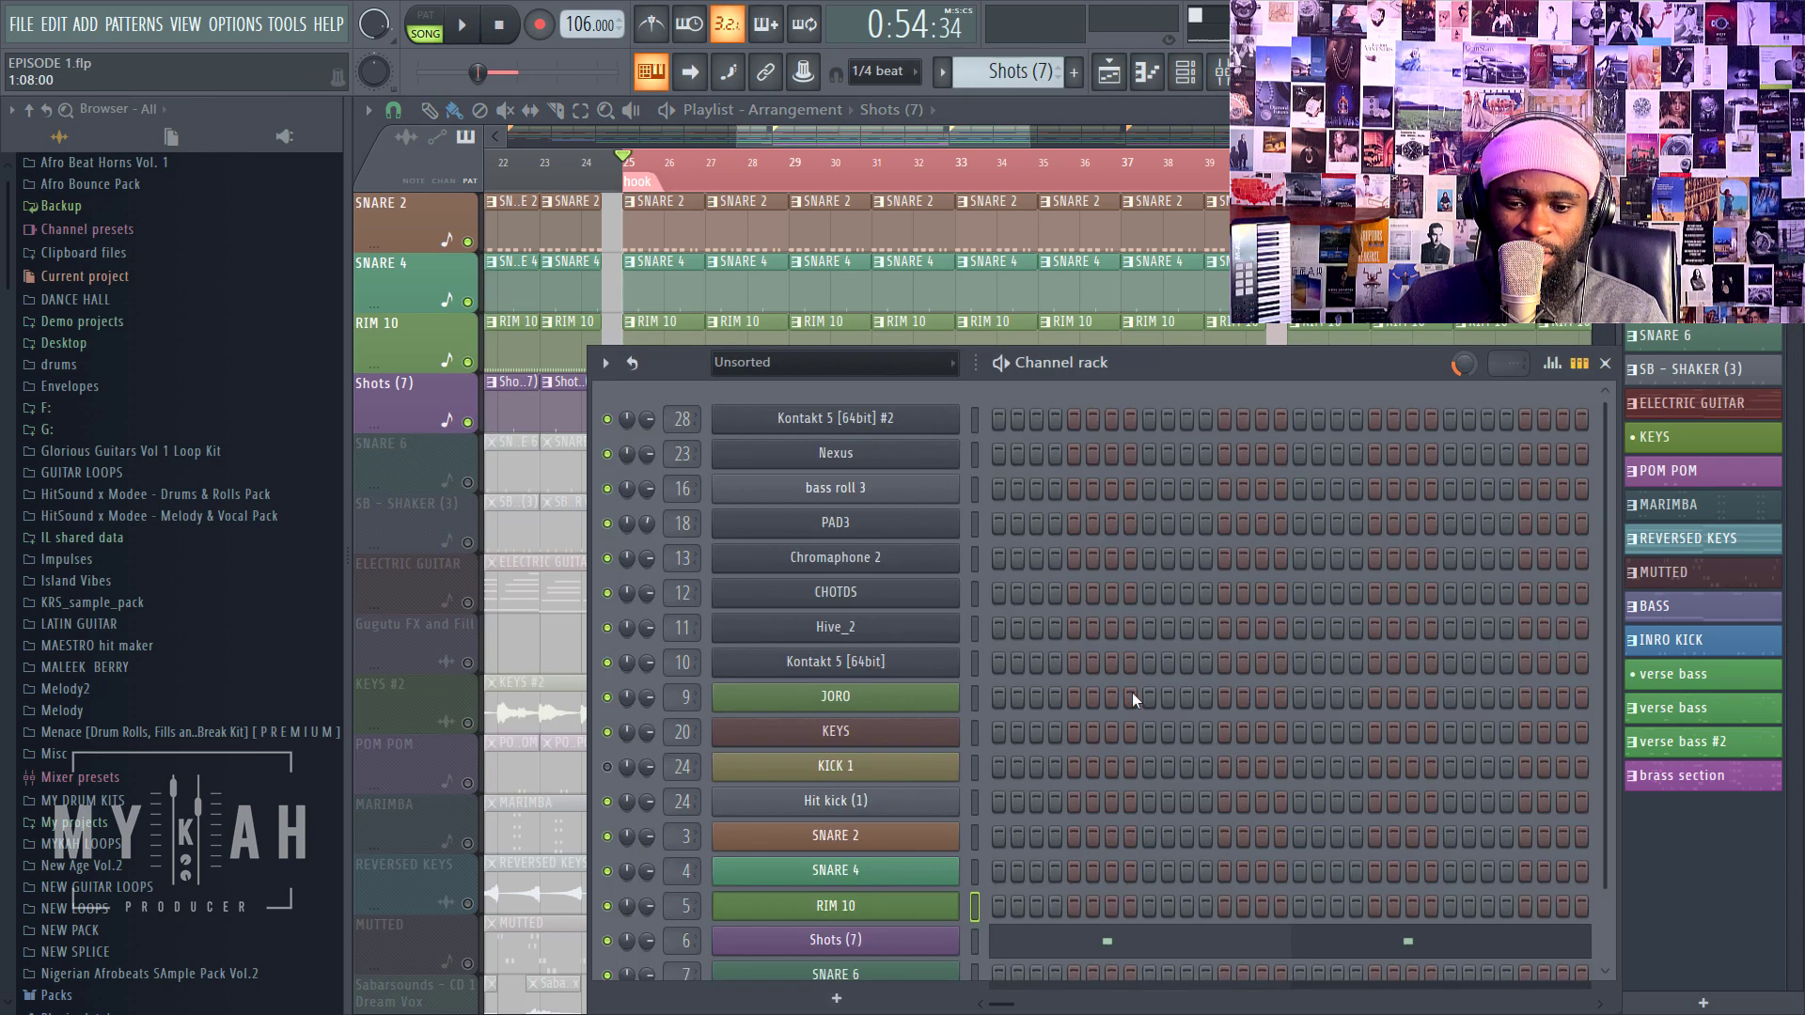
{"action": "left_click", "coordinate": [933, 943]}
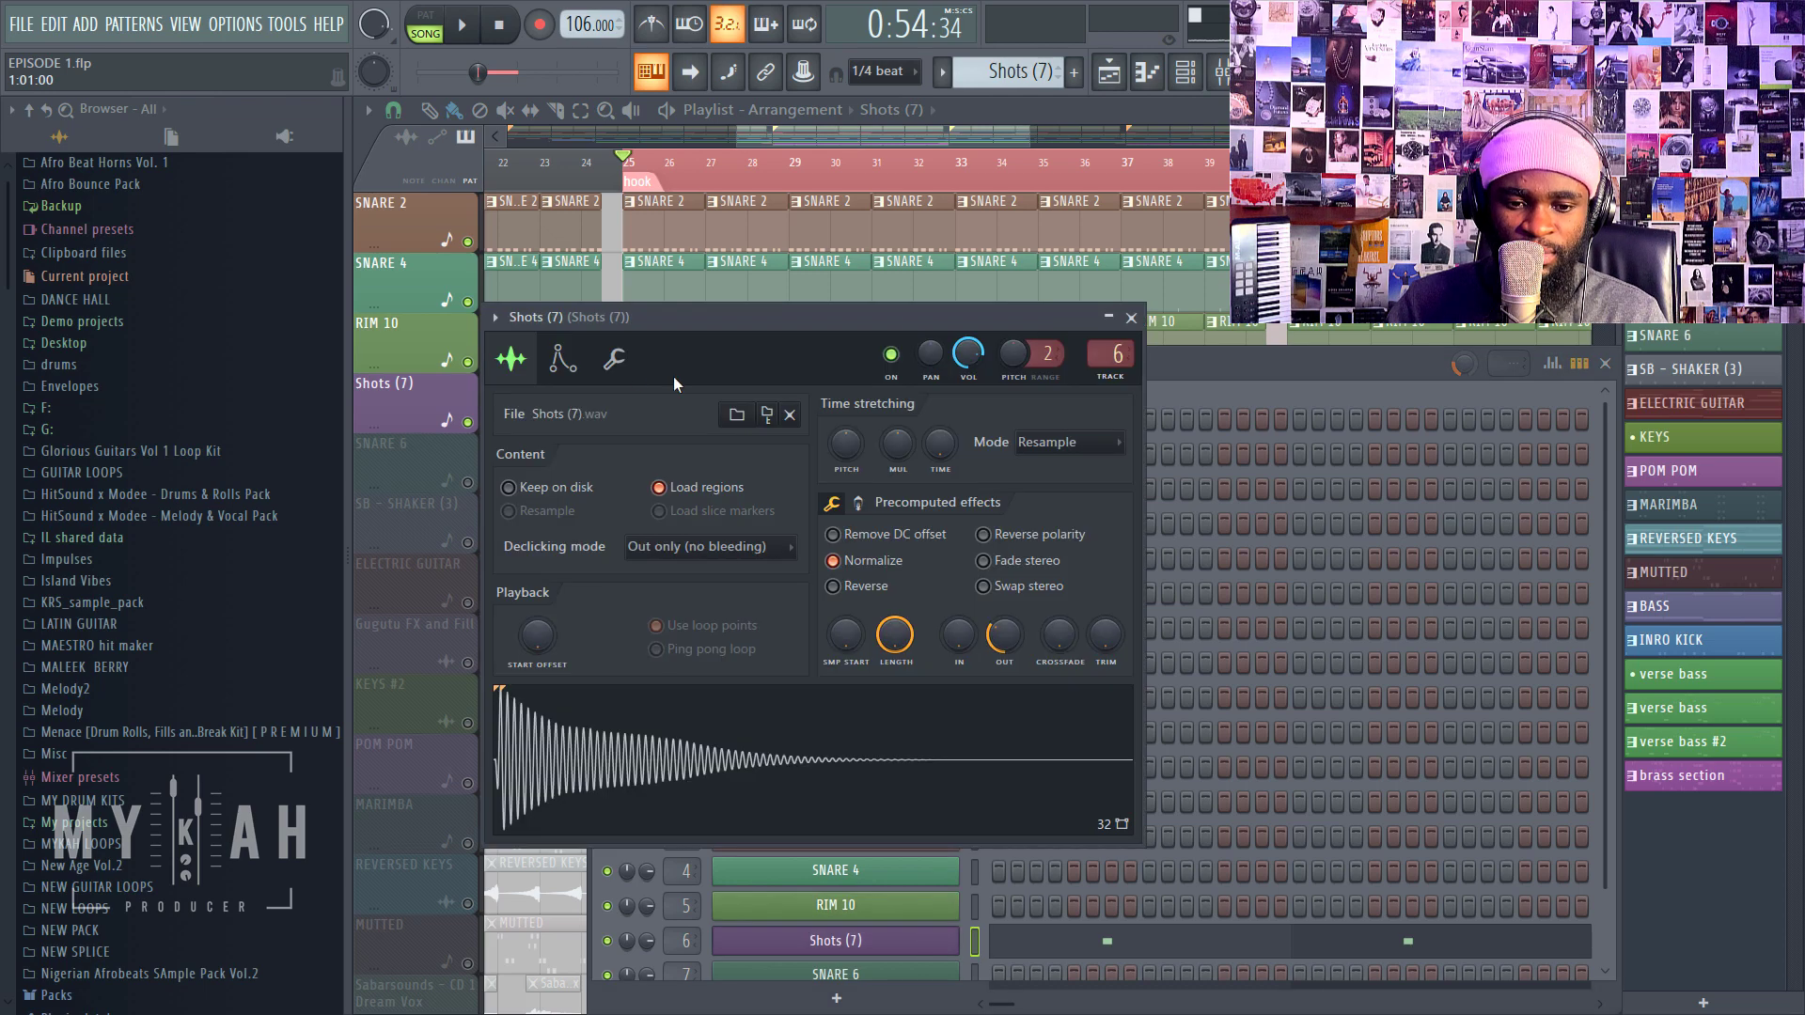
{"action": "left_click", "coordinate": [614, 358]}
{"action": "right_click", "coordinate": [930, 451]}
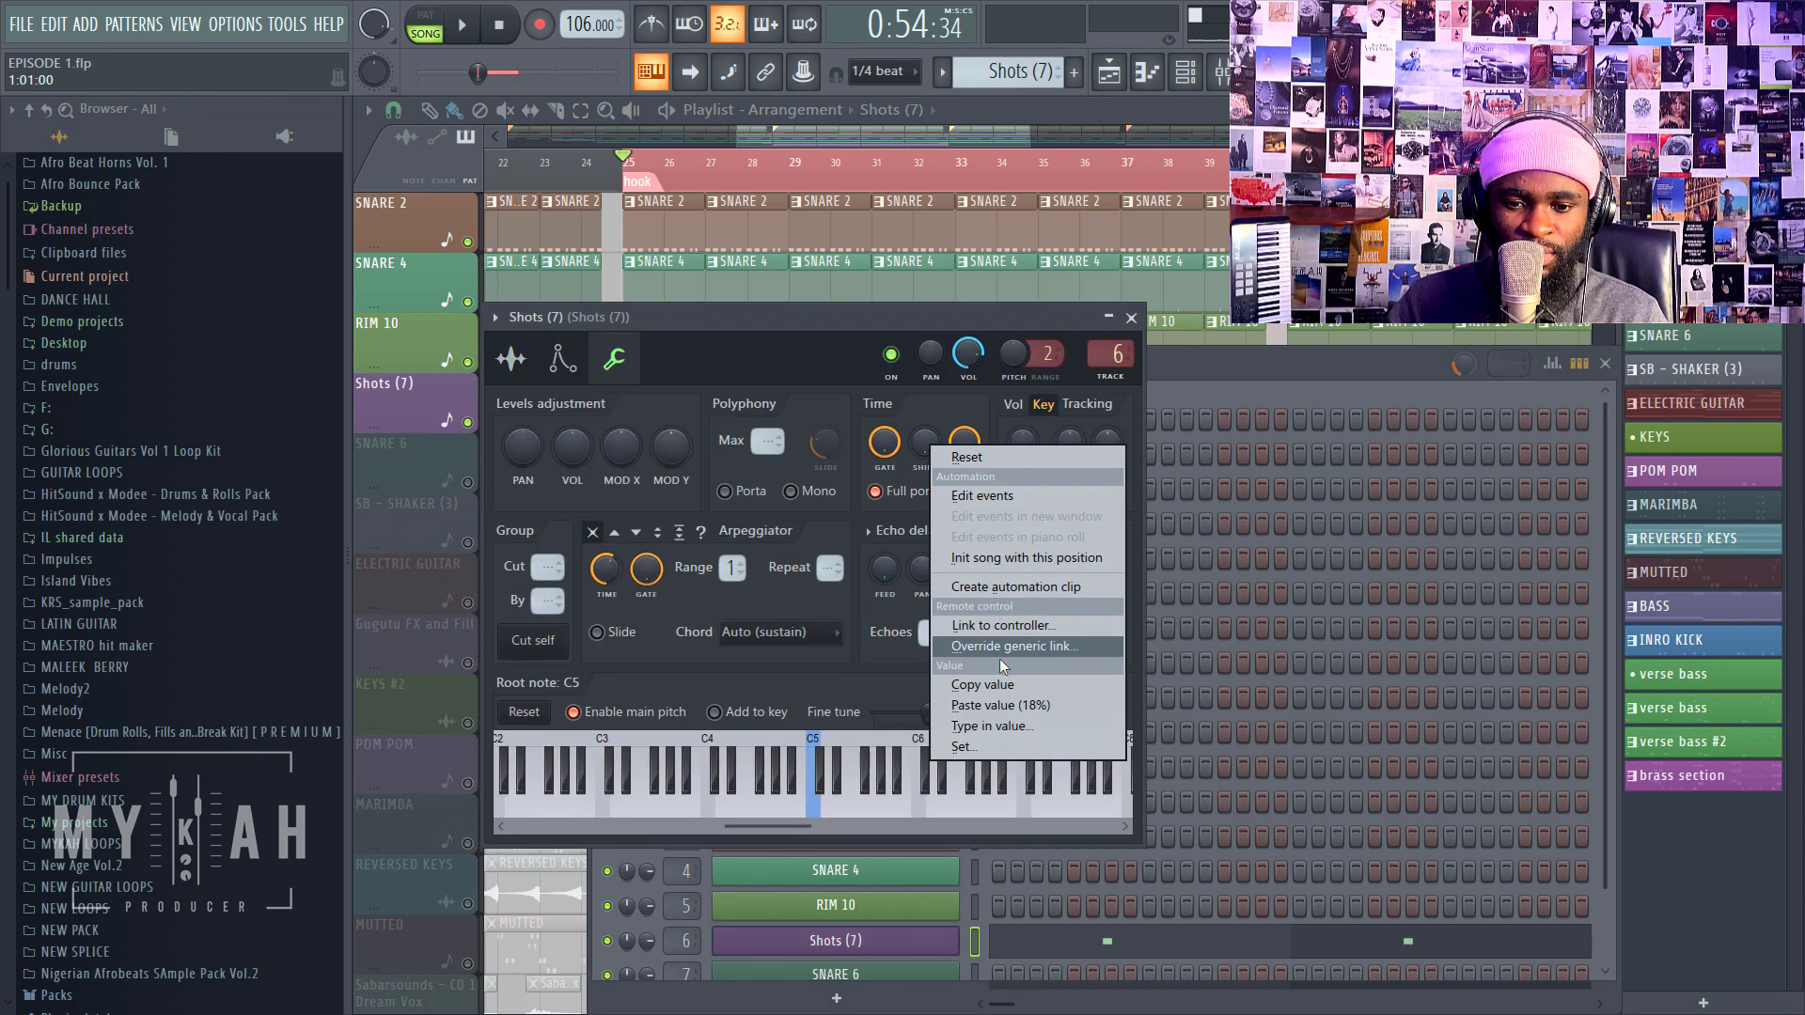
{"action": "left_click", "coordinate": [987, 705]}
{"action": "left_click", "coordinate": [830, 143]}
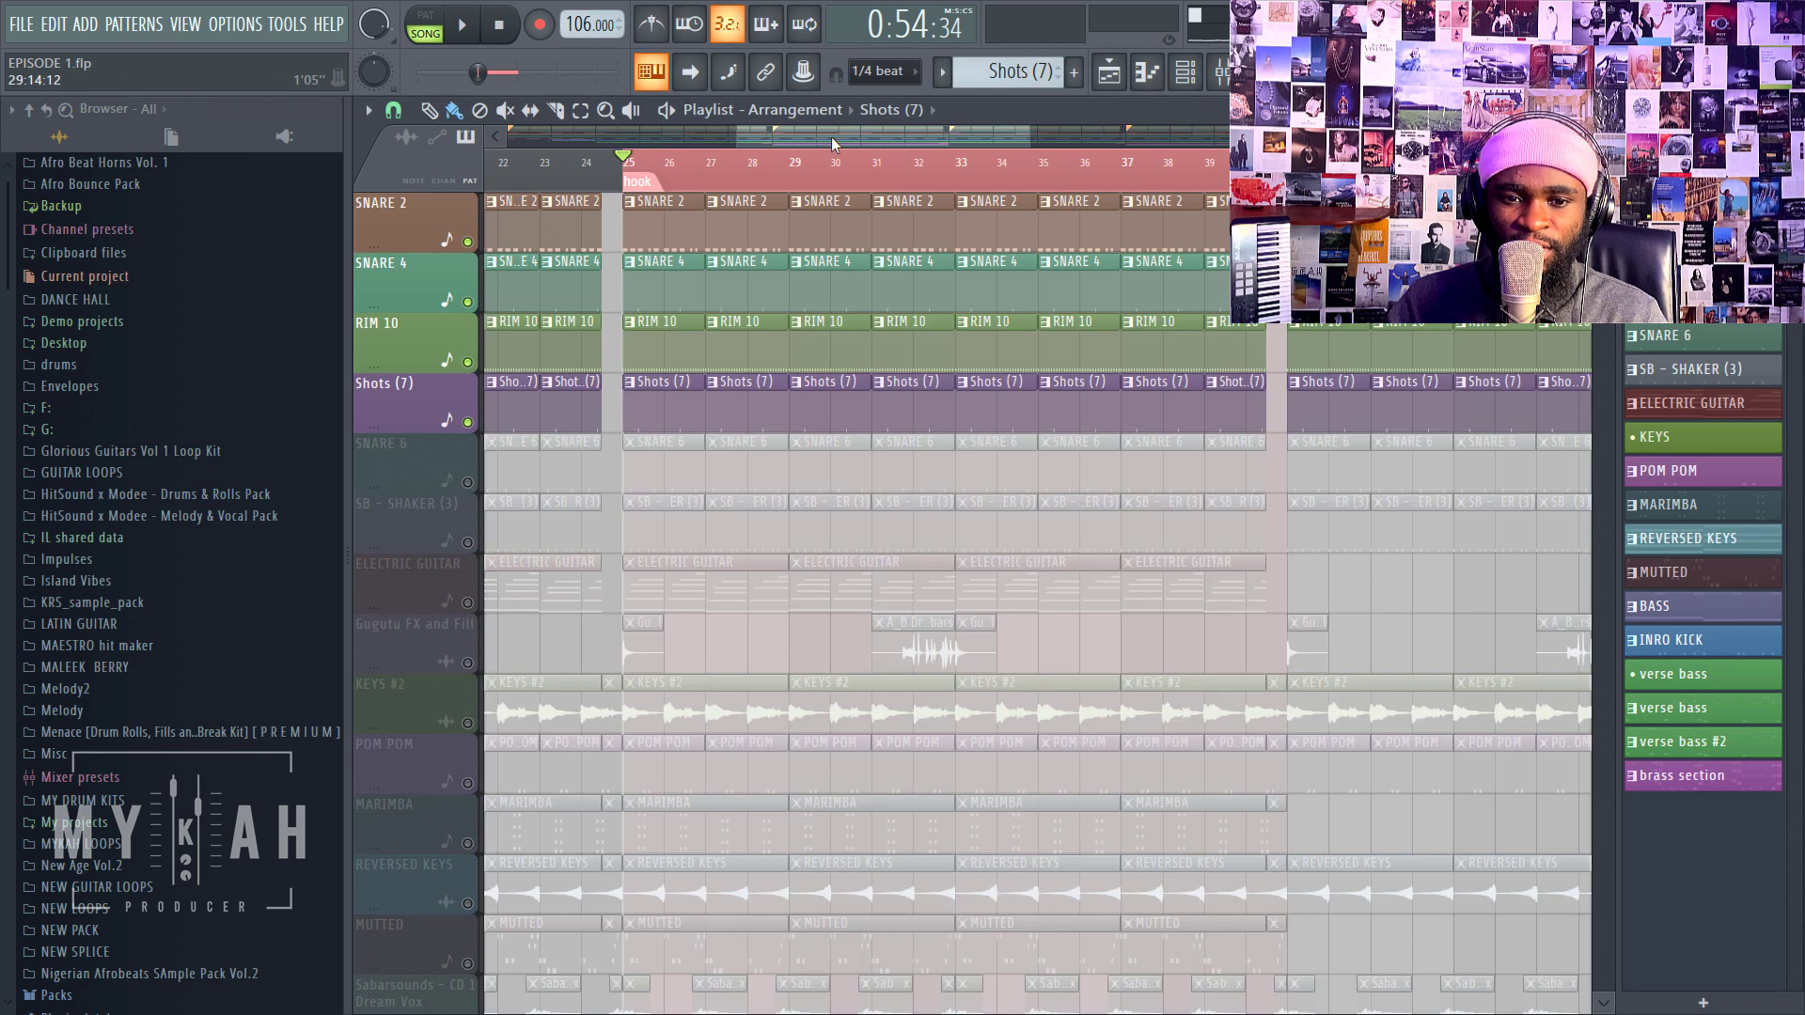
Step: Play the hook, unmute the SNARE 6 track to hear it in the mix and select the SNARE 6 pattern
{"action": "key", "text": "space"}
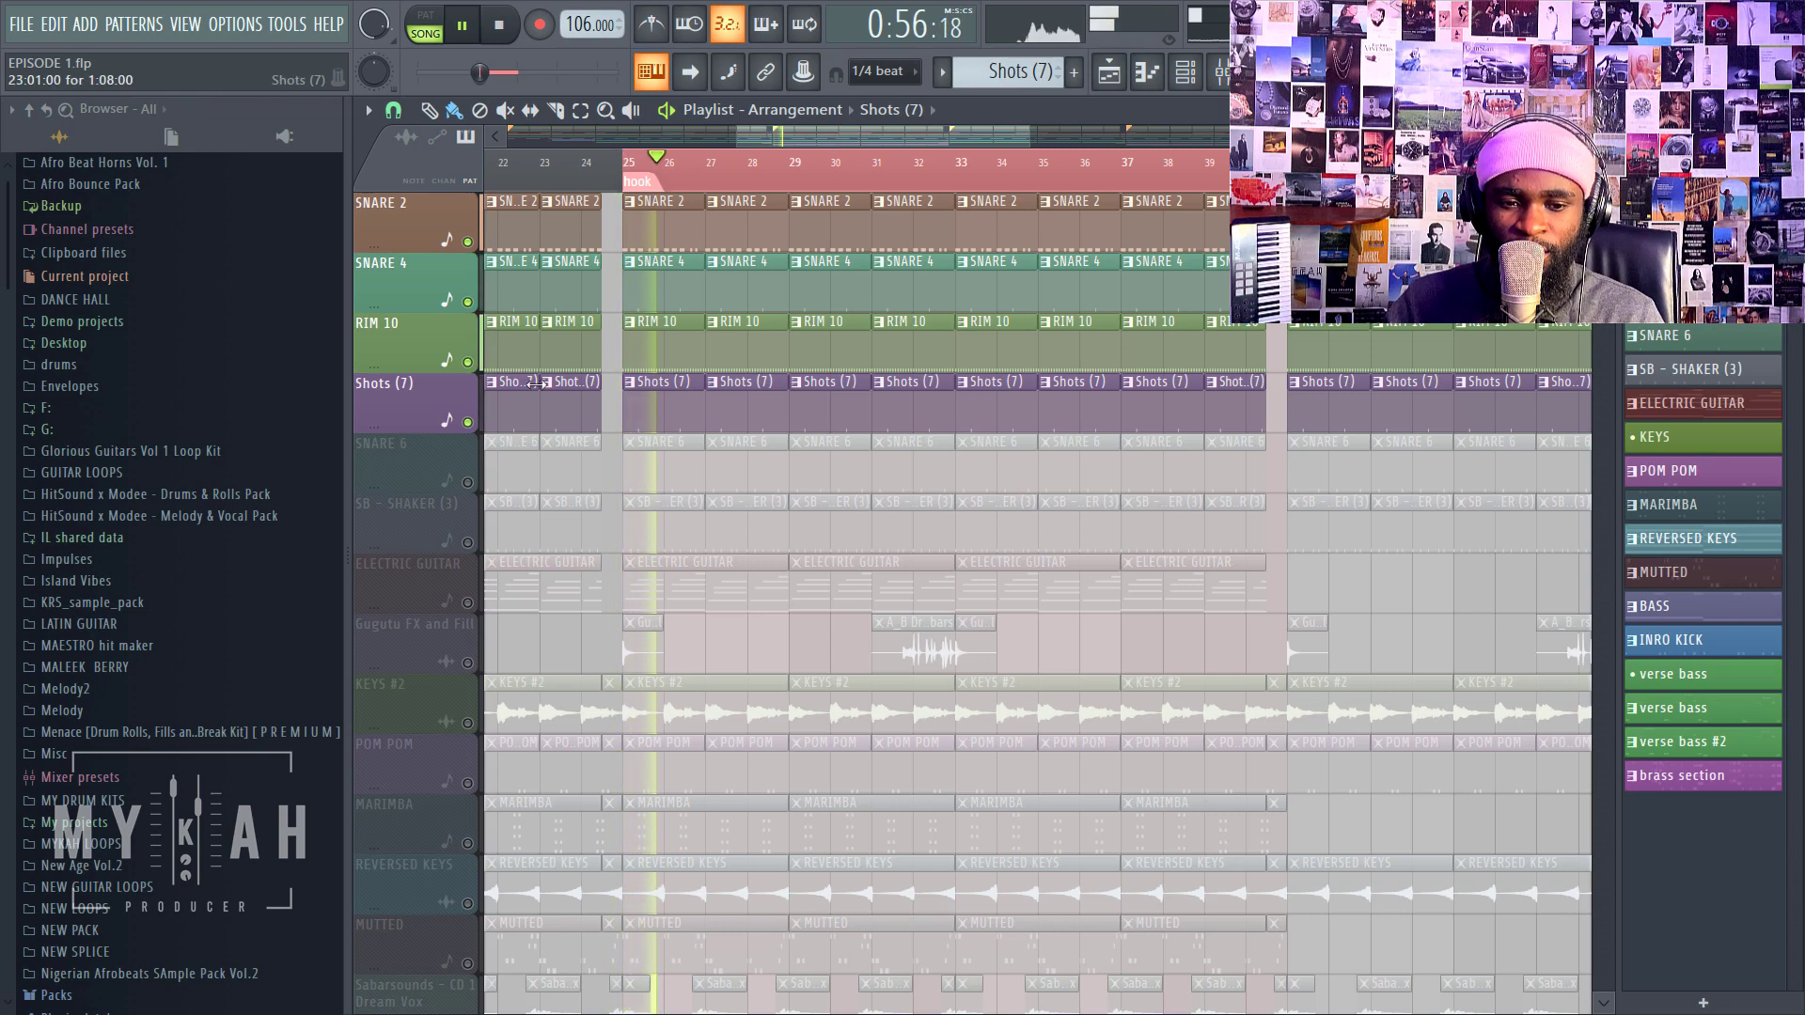
{"action": "left_click", "coordinate": [467, 483]}
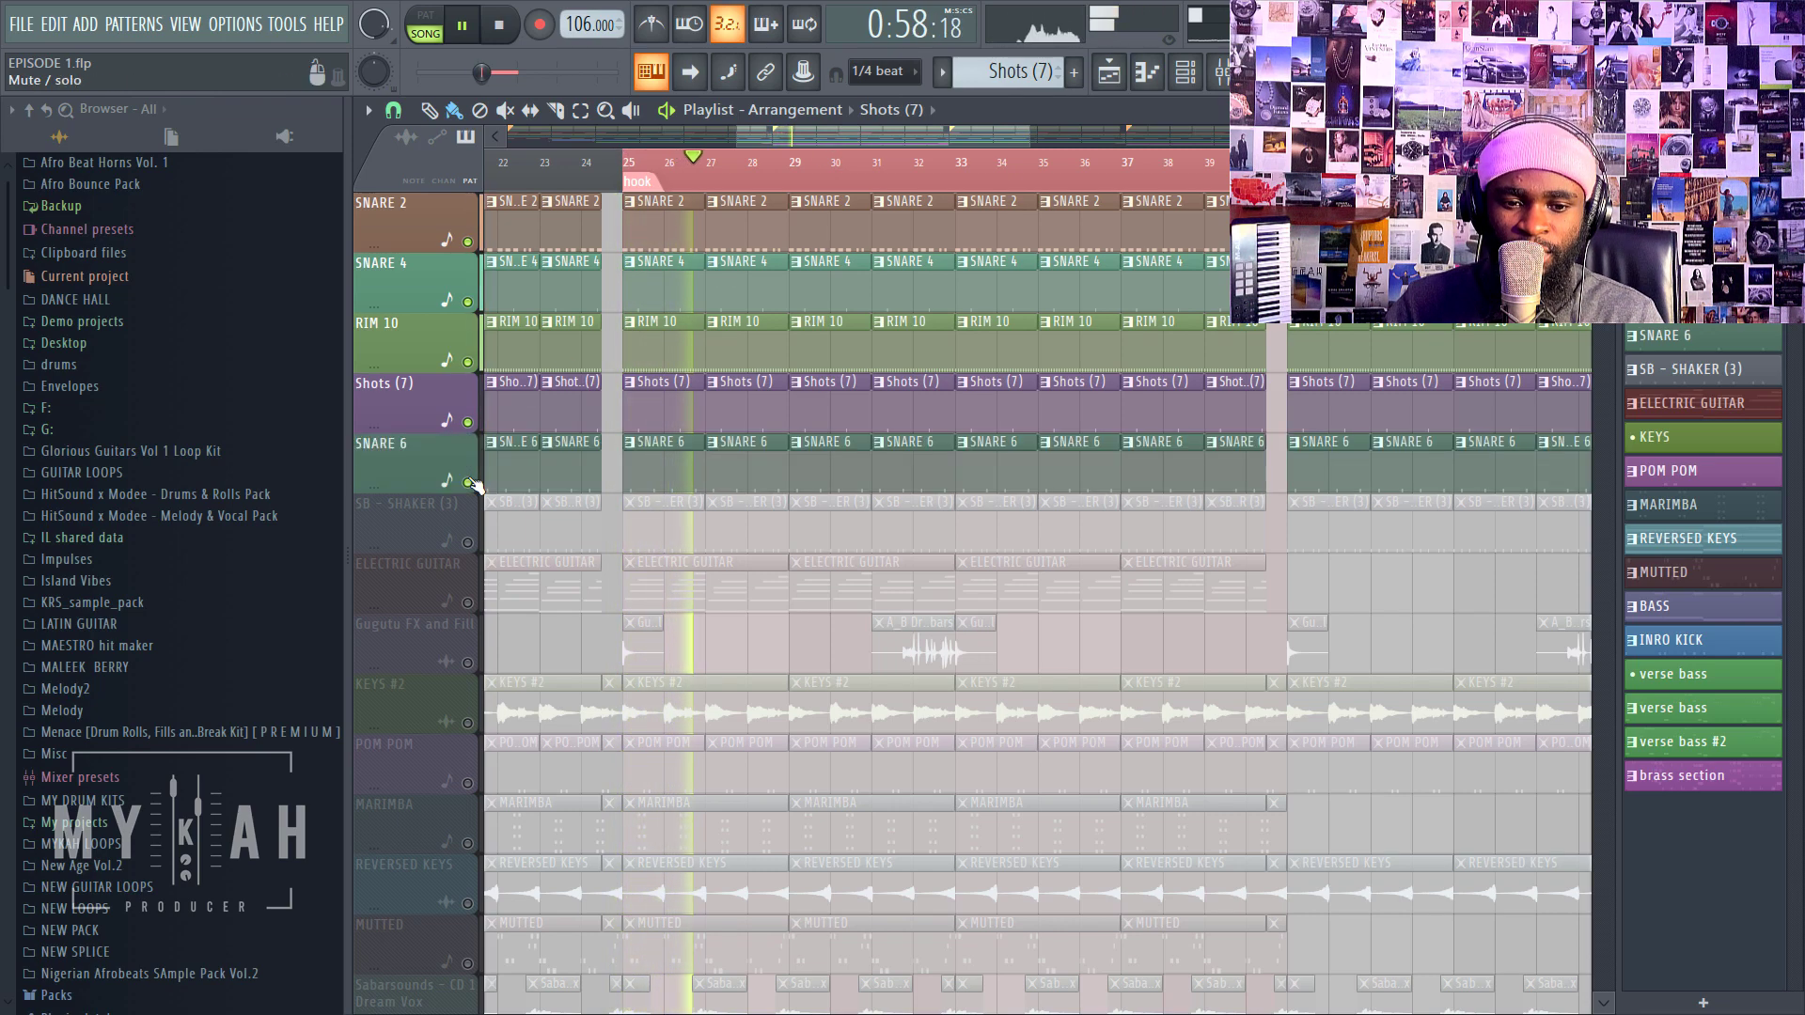
{"action": "left_click", "coordinate": [668, 465]}
{"action": "key", "text": "space"}
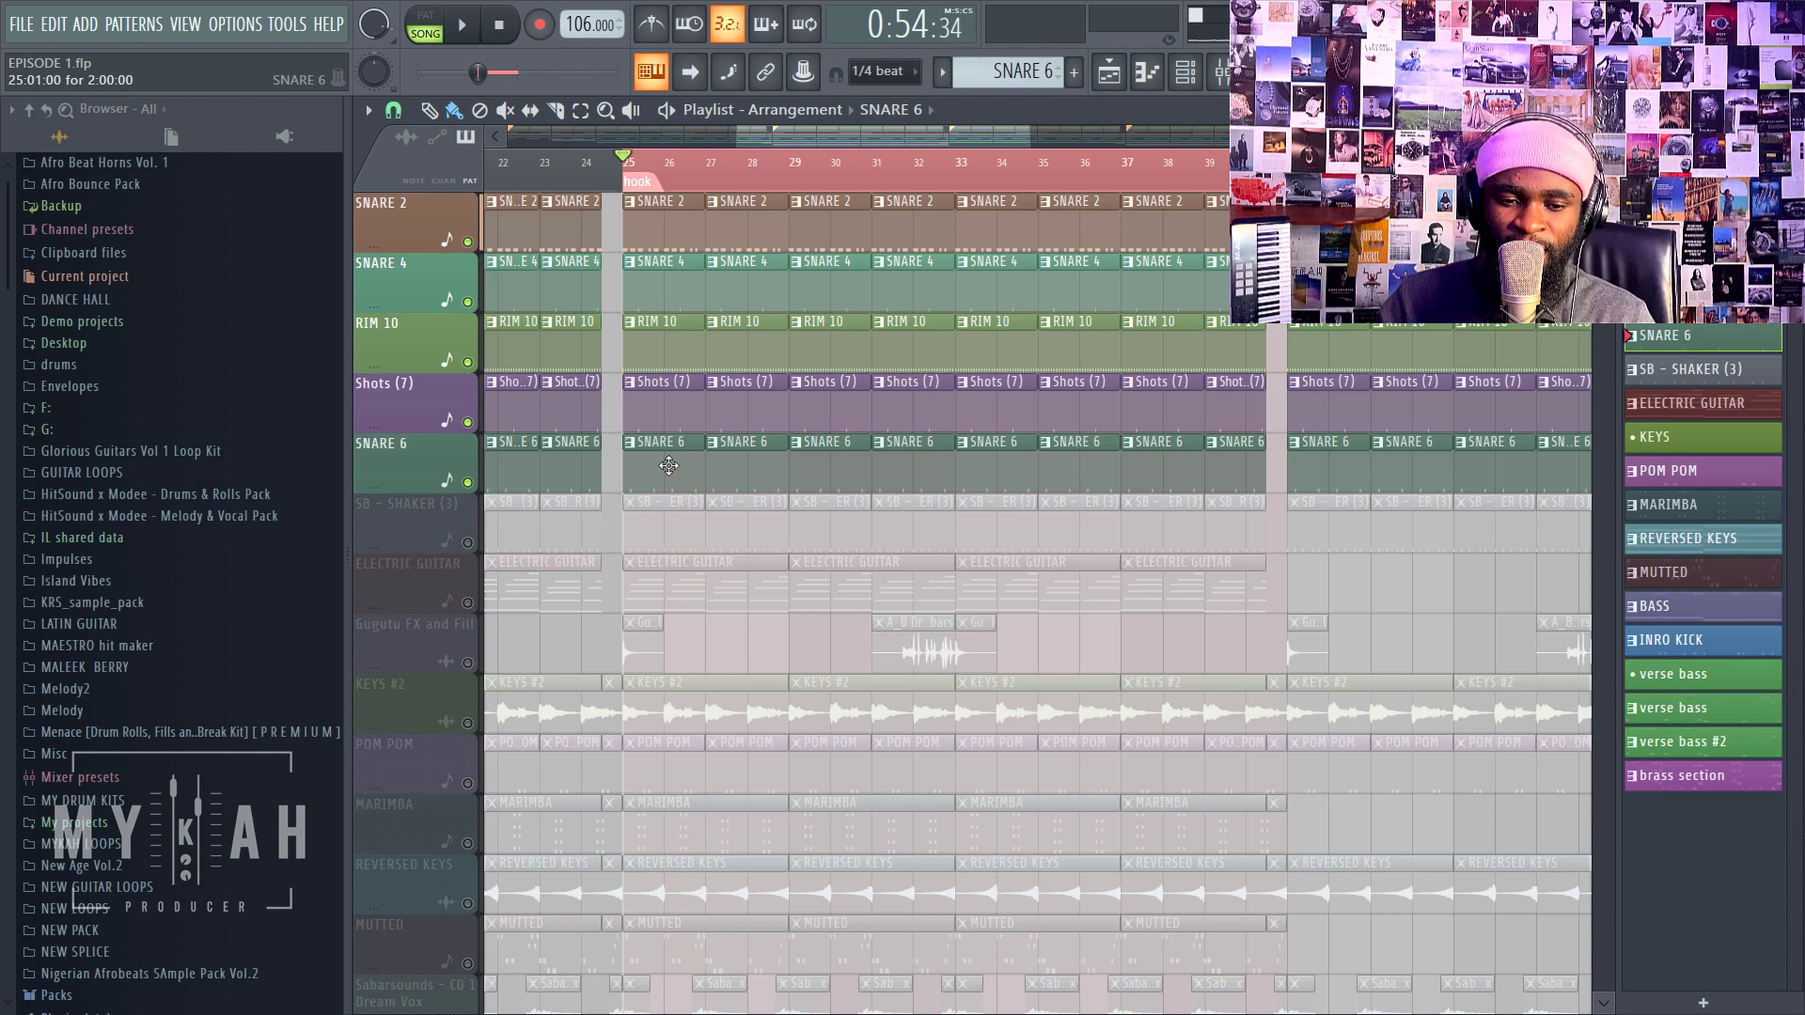
Step: Open the SNARE 6 sampler from the Channel rack and paste the copied 18% time Shift value while the hook plays
{"action": "left_click", "coordinate": [1186, 72]}
{"action": "scroll", "coordinate": [1156, 616], "scroll_direction": "down", "scroll_amount": 3}
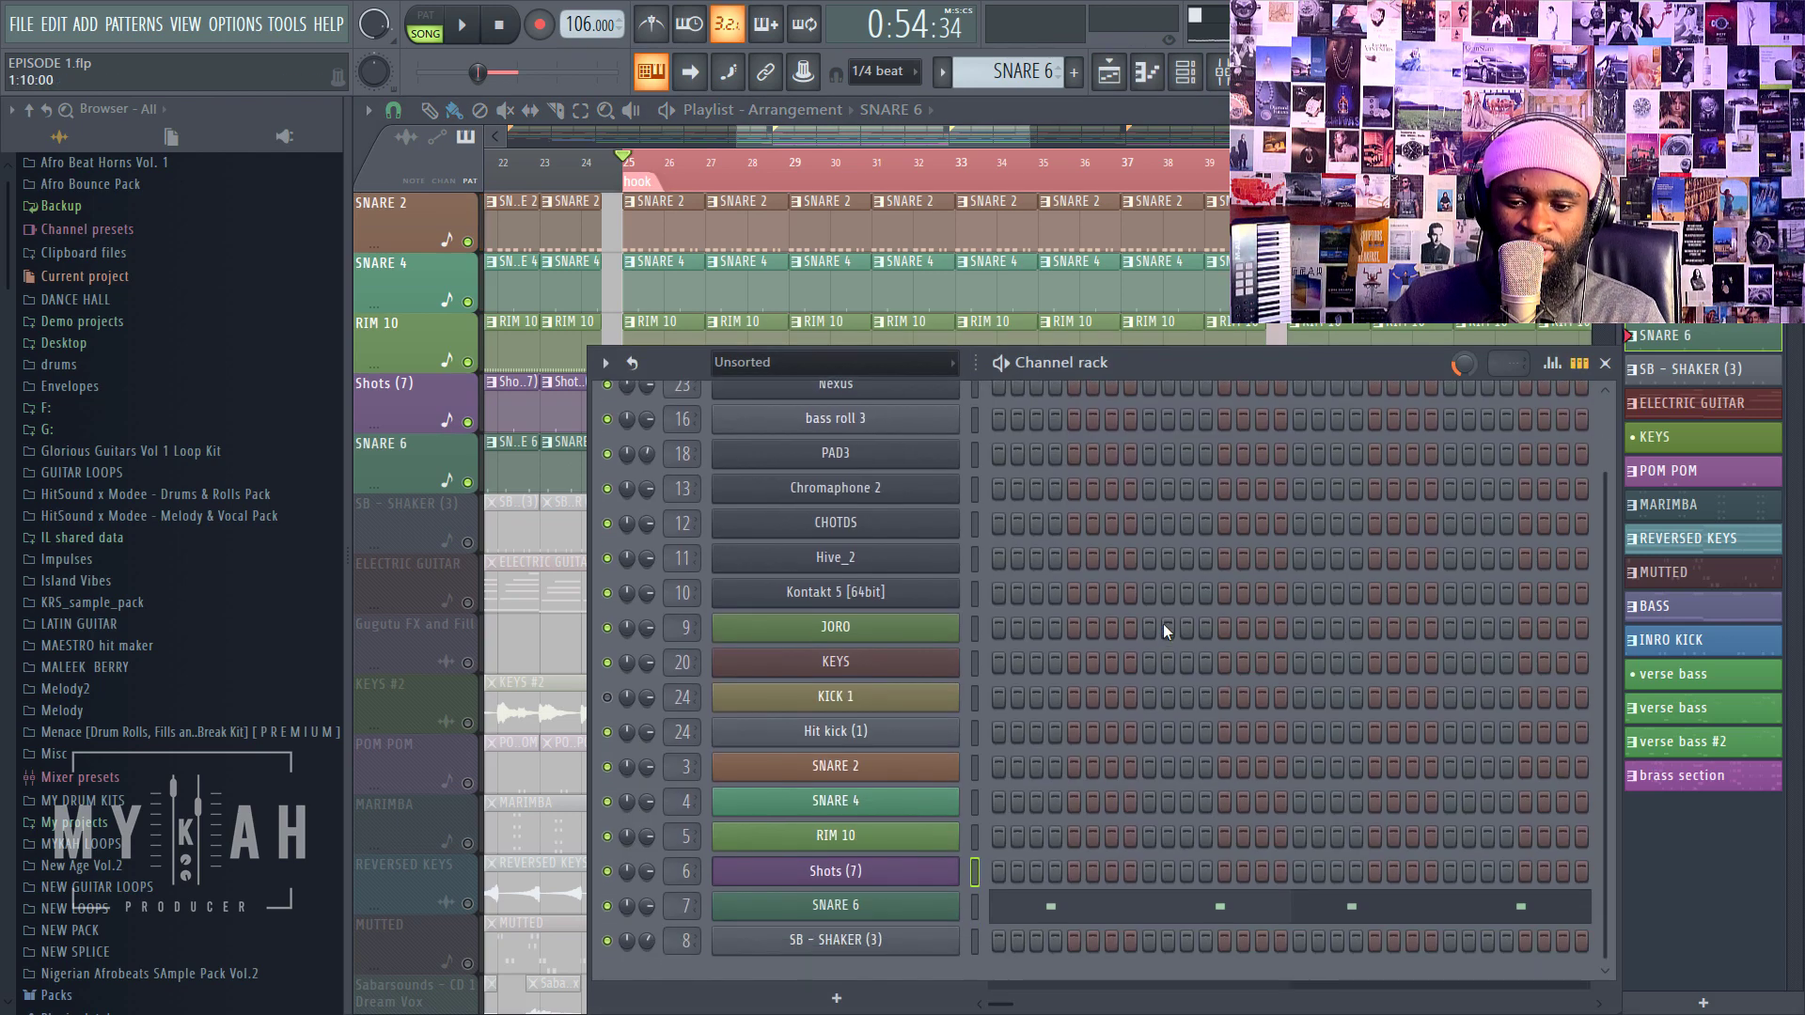
{"action": "left_click", "coordinate": [919, 921]}
{"action": "key", "text": "space"}
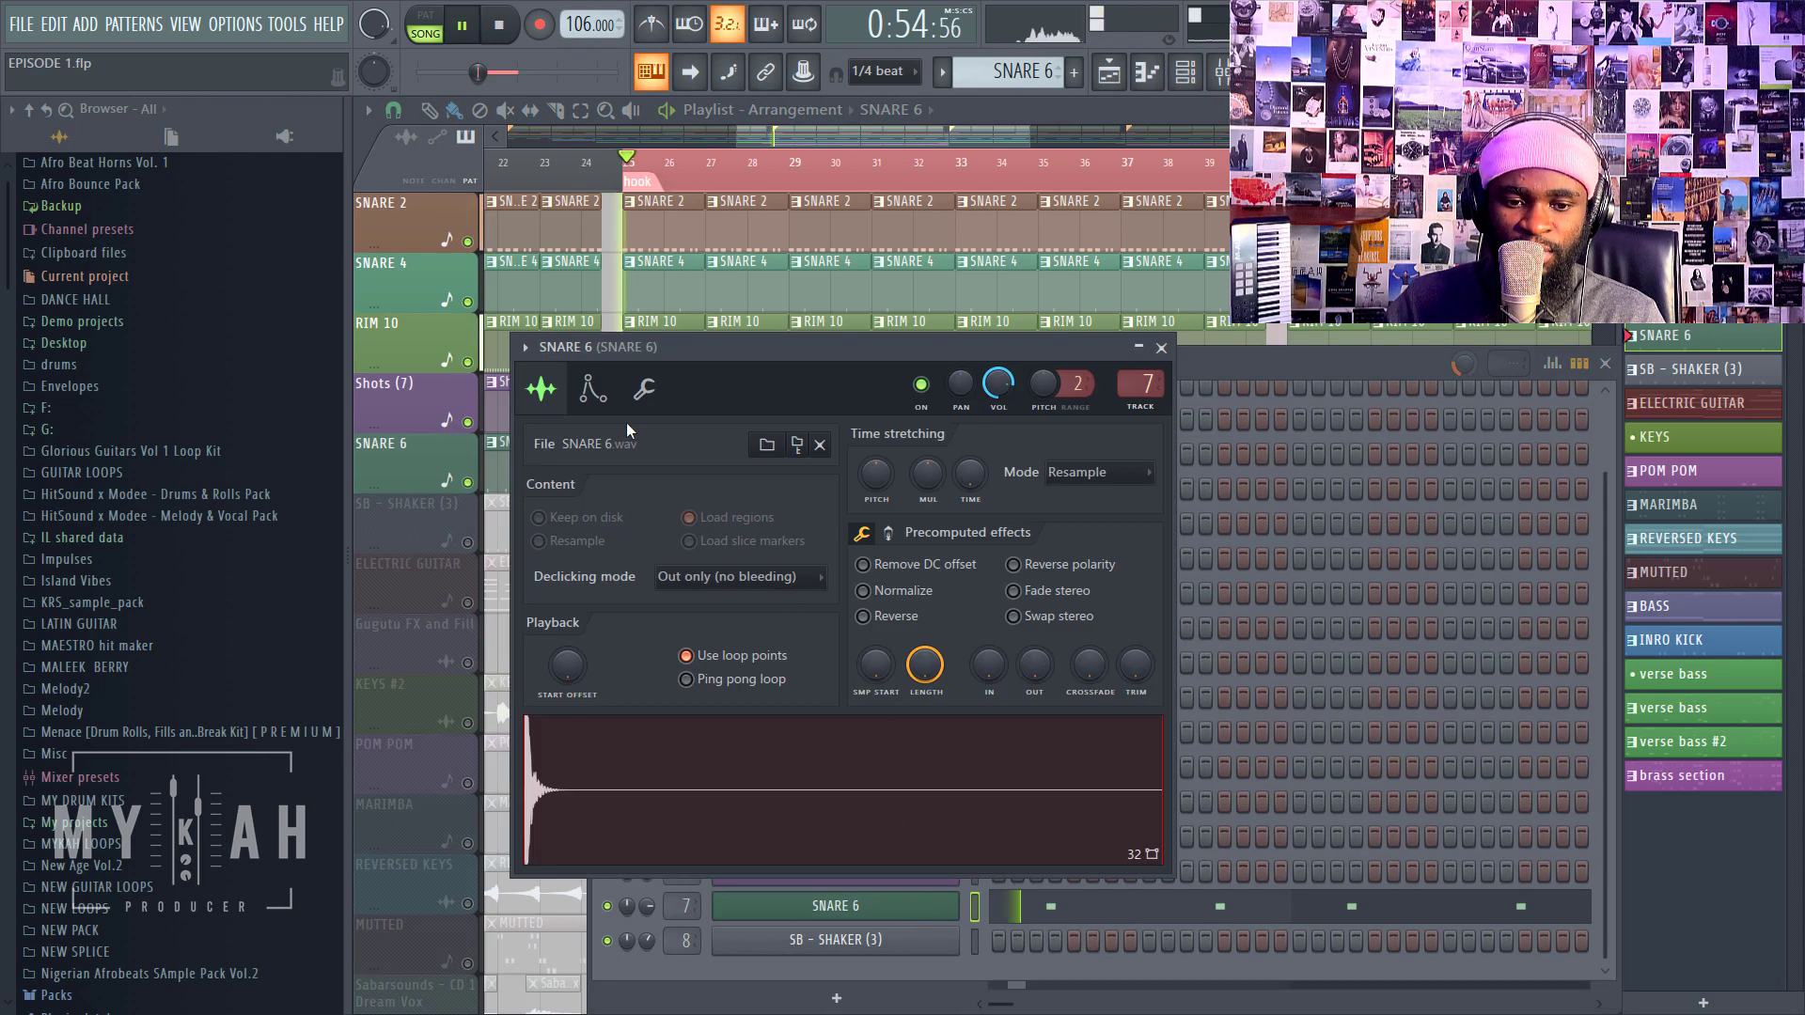
{"action": "left_click", "coordinate": [644, 388]}
{"action": "right_click", "coordinate": [954, 473]}
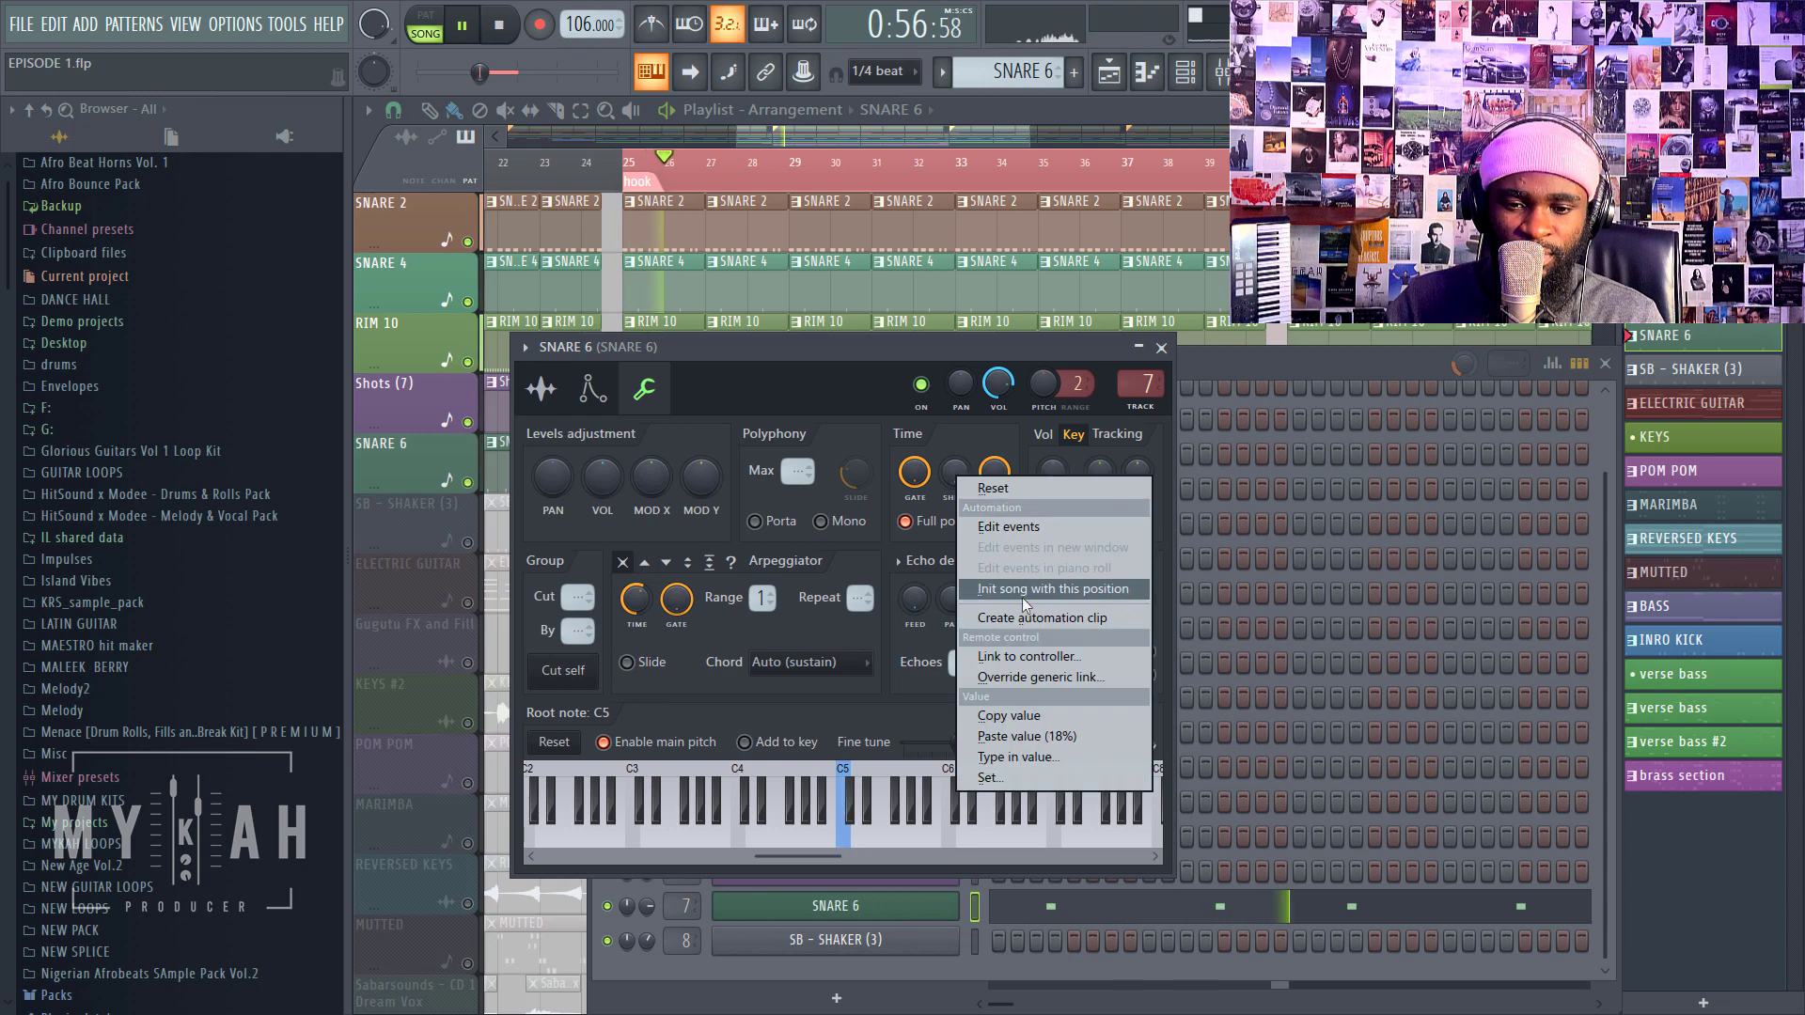
{"action": "left_click", "coordinate": [1027, 736]}
{"action": "left_click", "coordinate": [818, 146]}
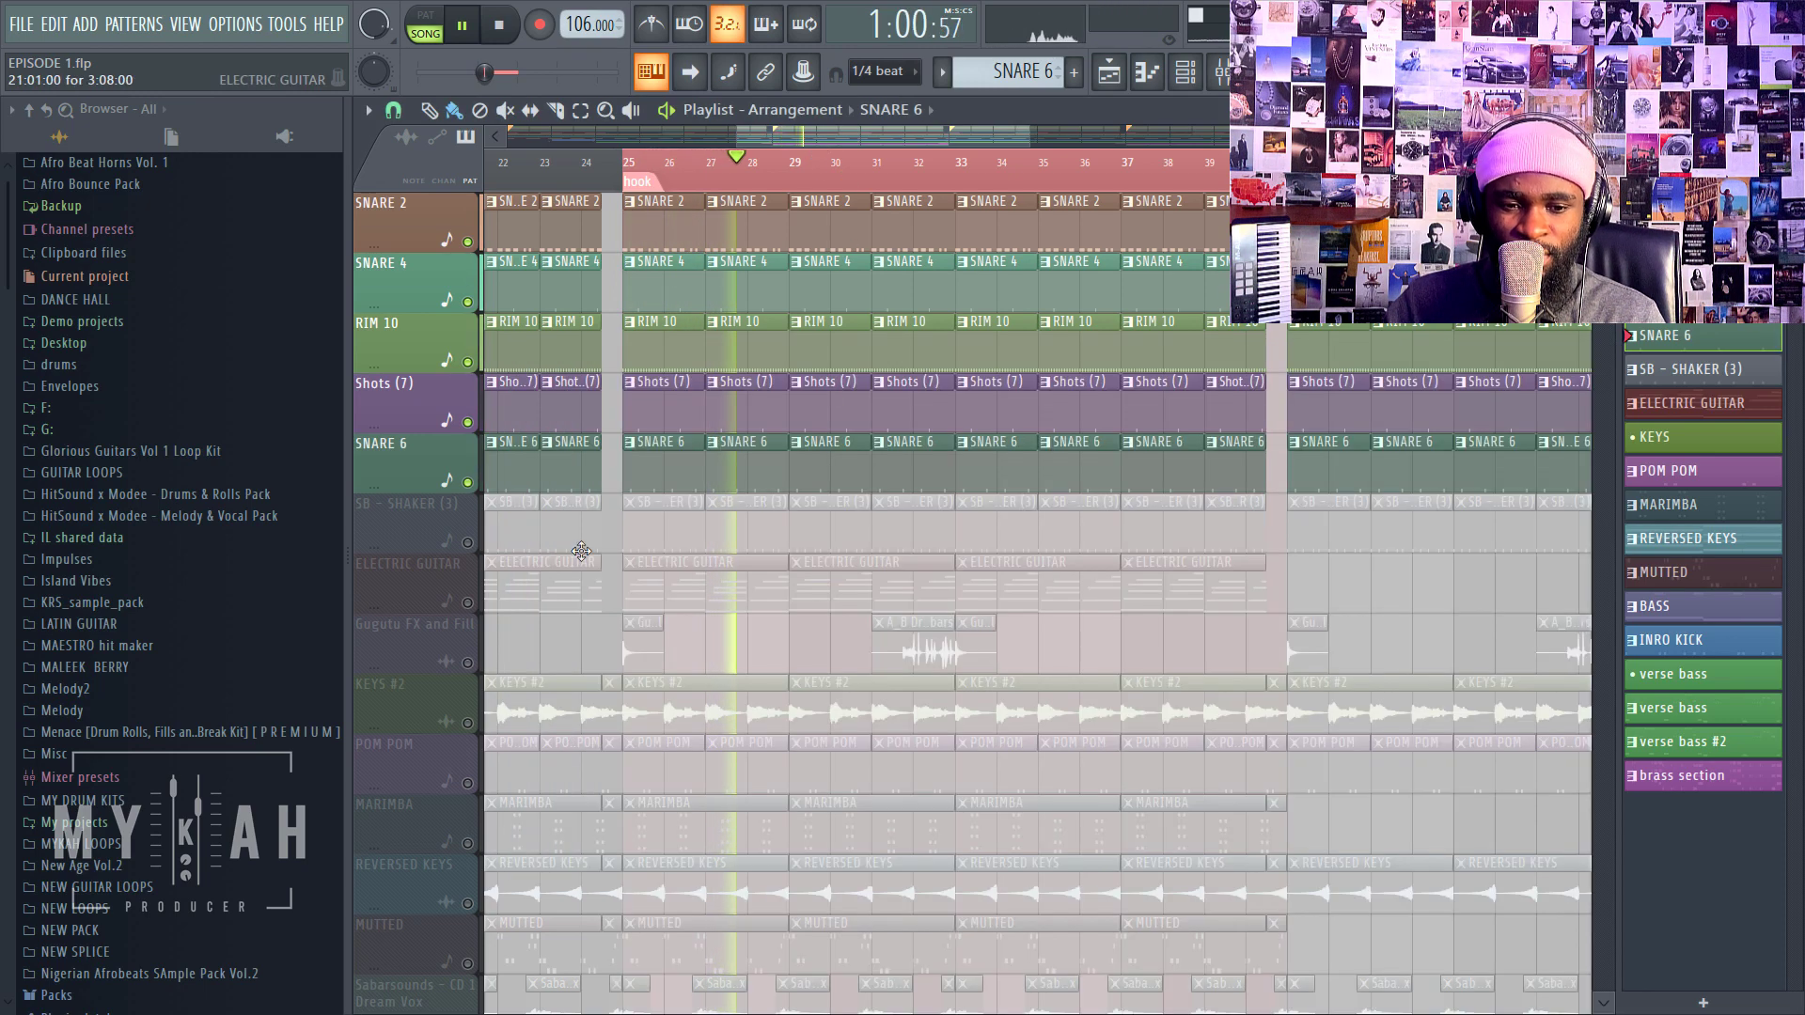
Step: Unmute the SB - SHAKER (3) track, select its pattern and play the hook with its notes shown in the Channel rack
{"action": "left_click", "coordinate": [467, 542]}
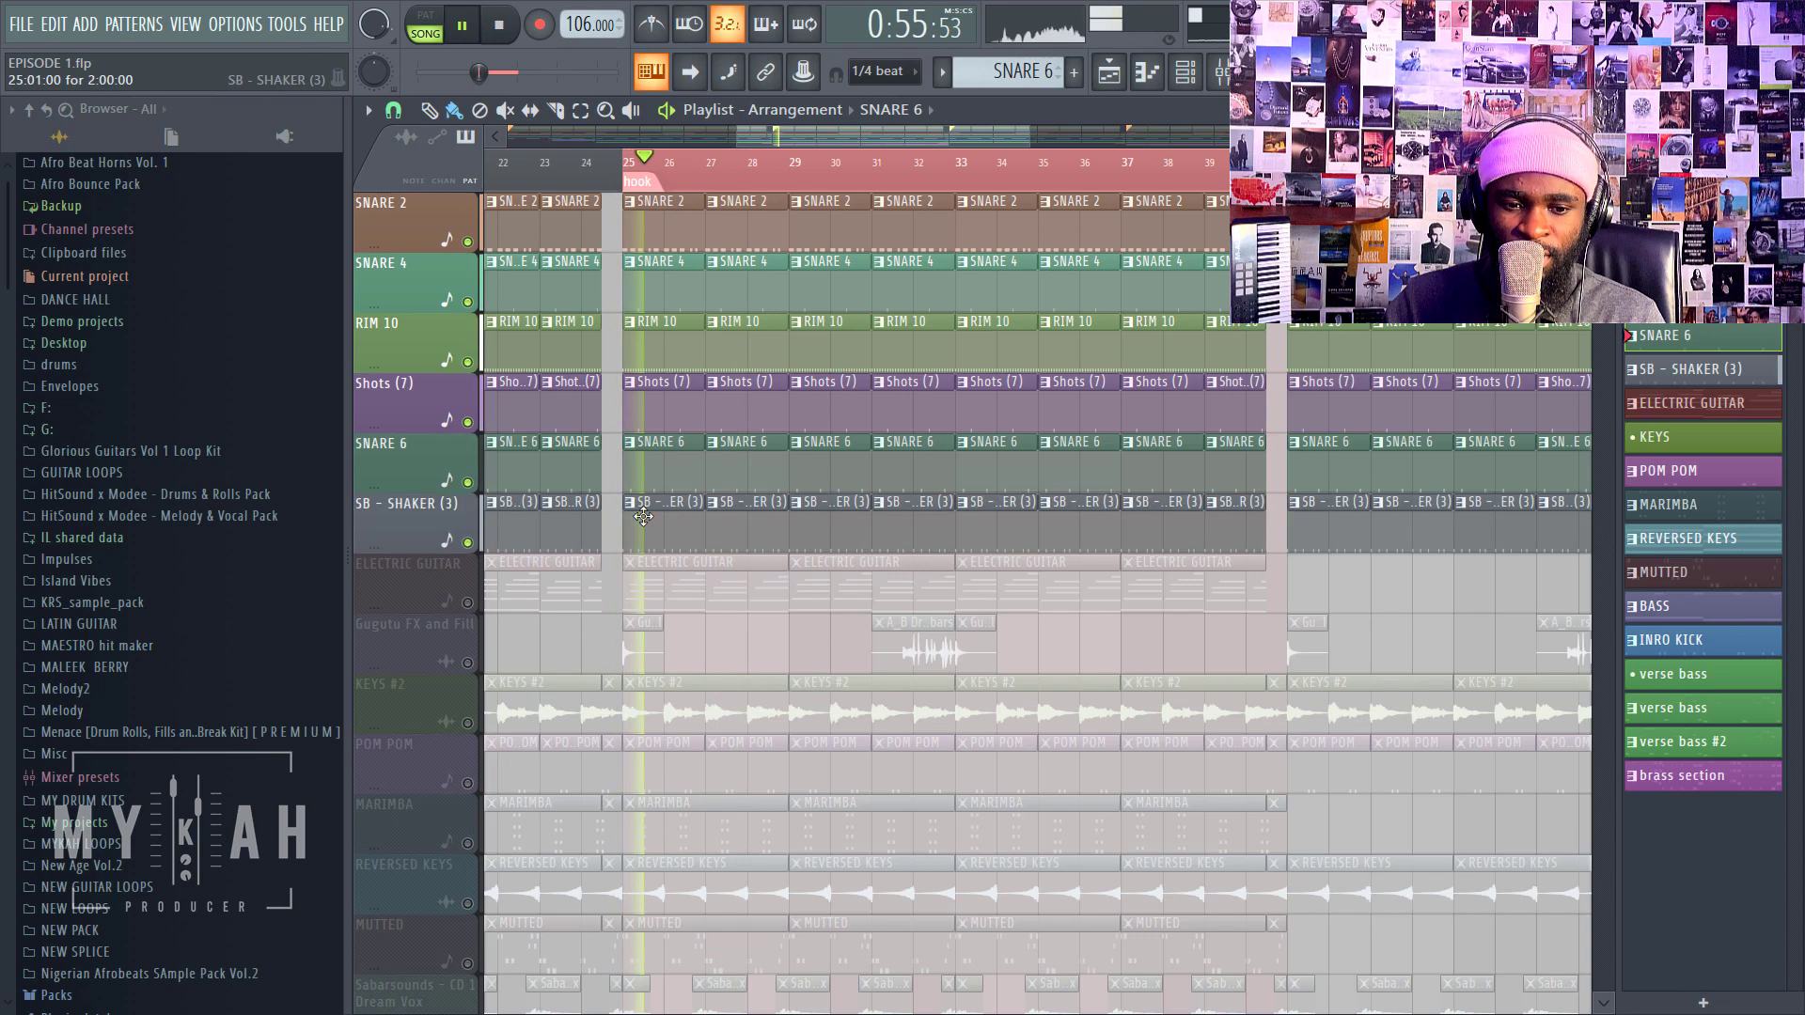
{"action": "left_click", "coordinate": [634, 529]}
{"action": "key", "text": "space"}
{"action": "left_click", "coordinate": [1191, 70]}
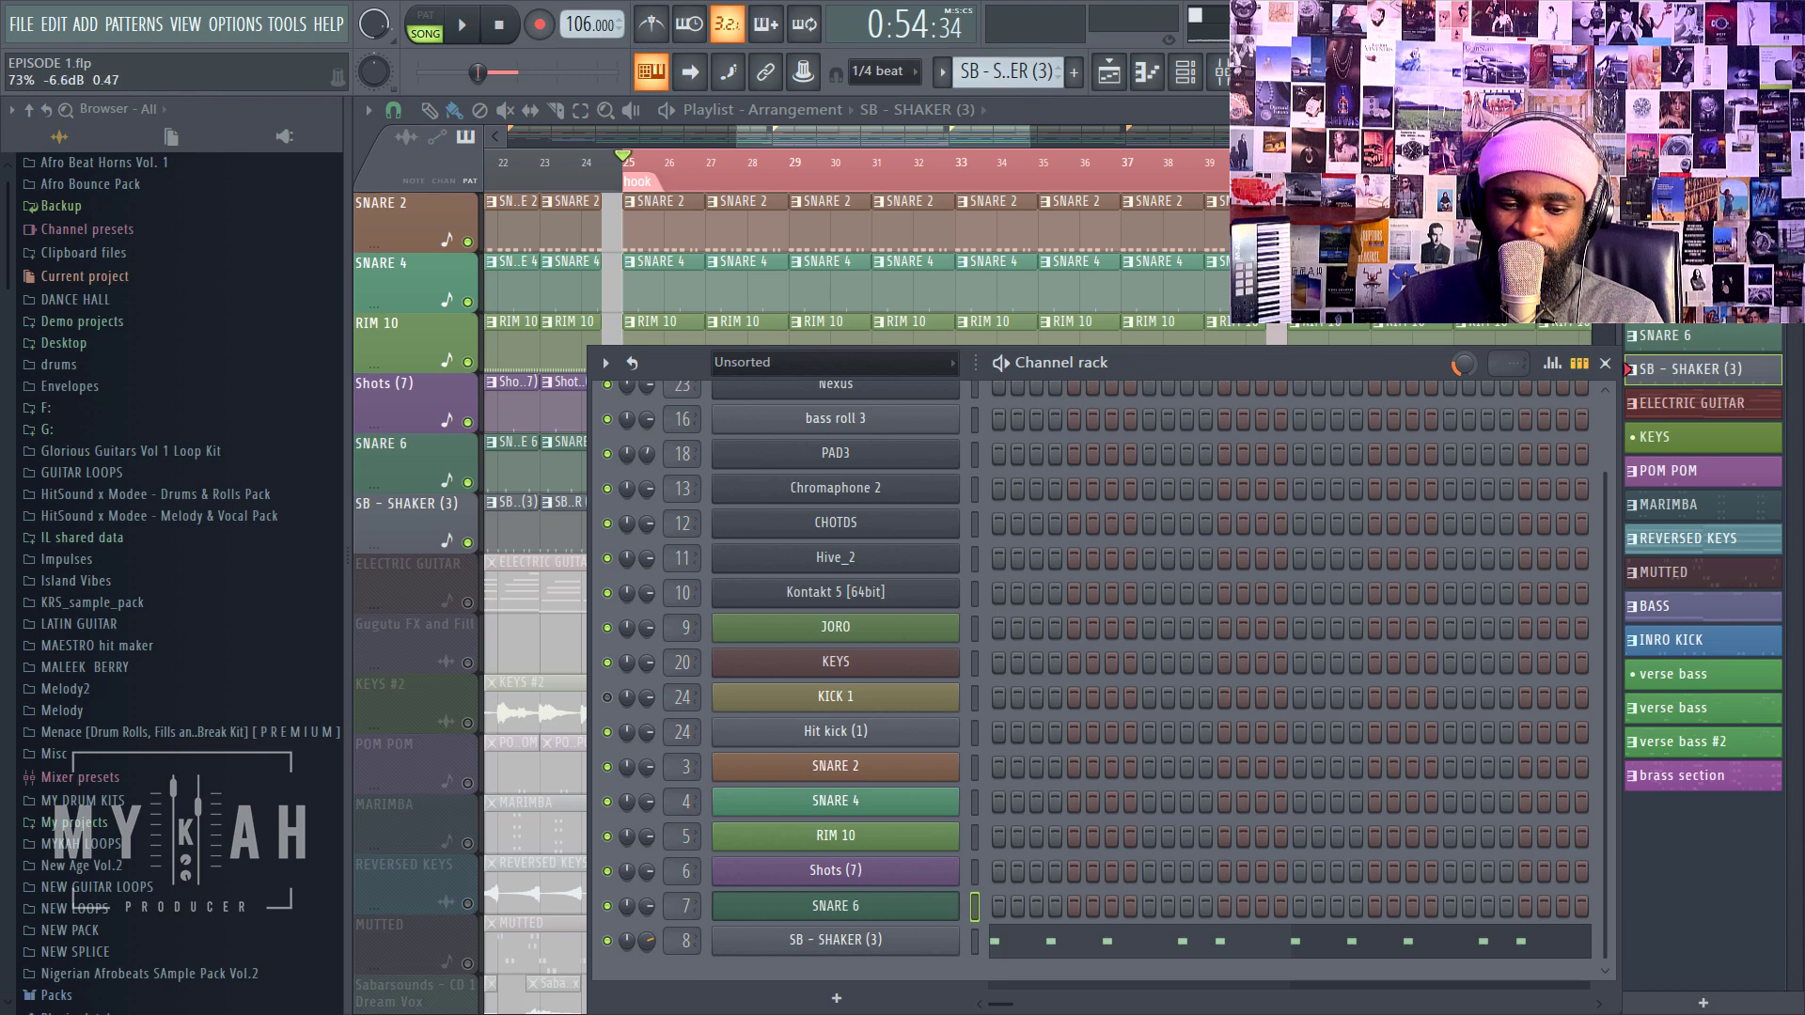
{"action": "key", "text": "space"}
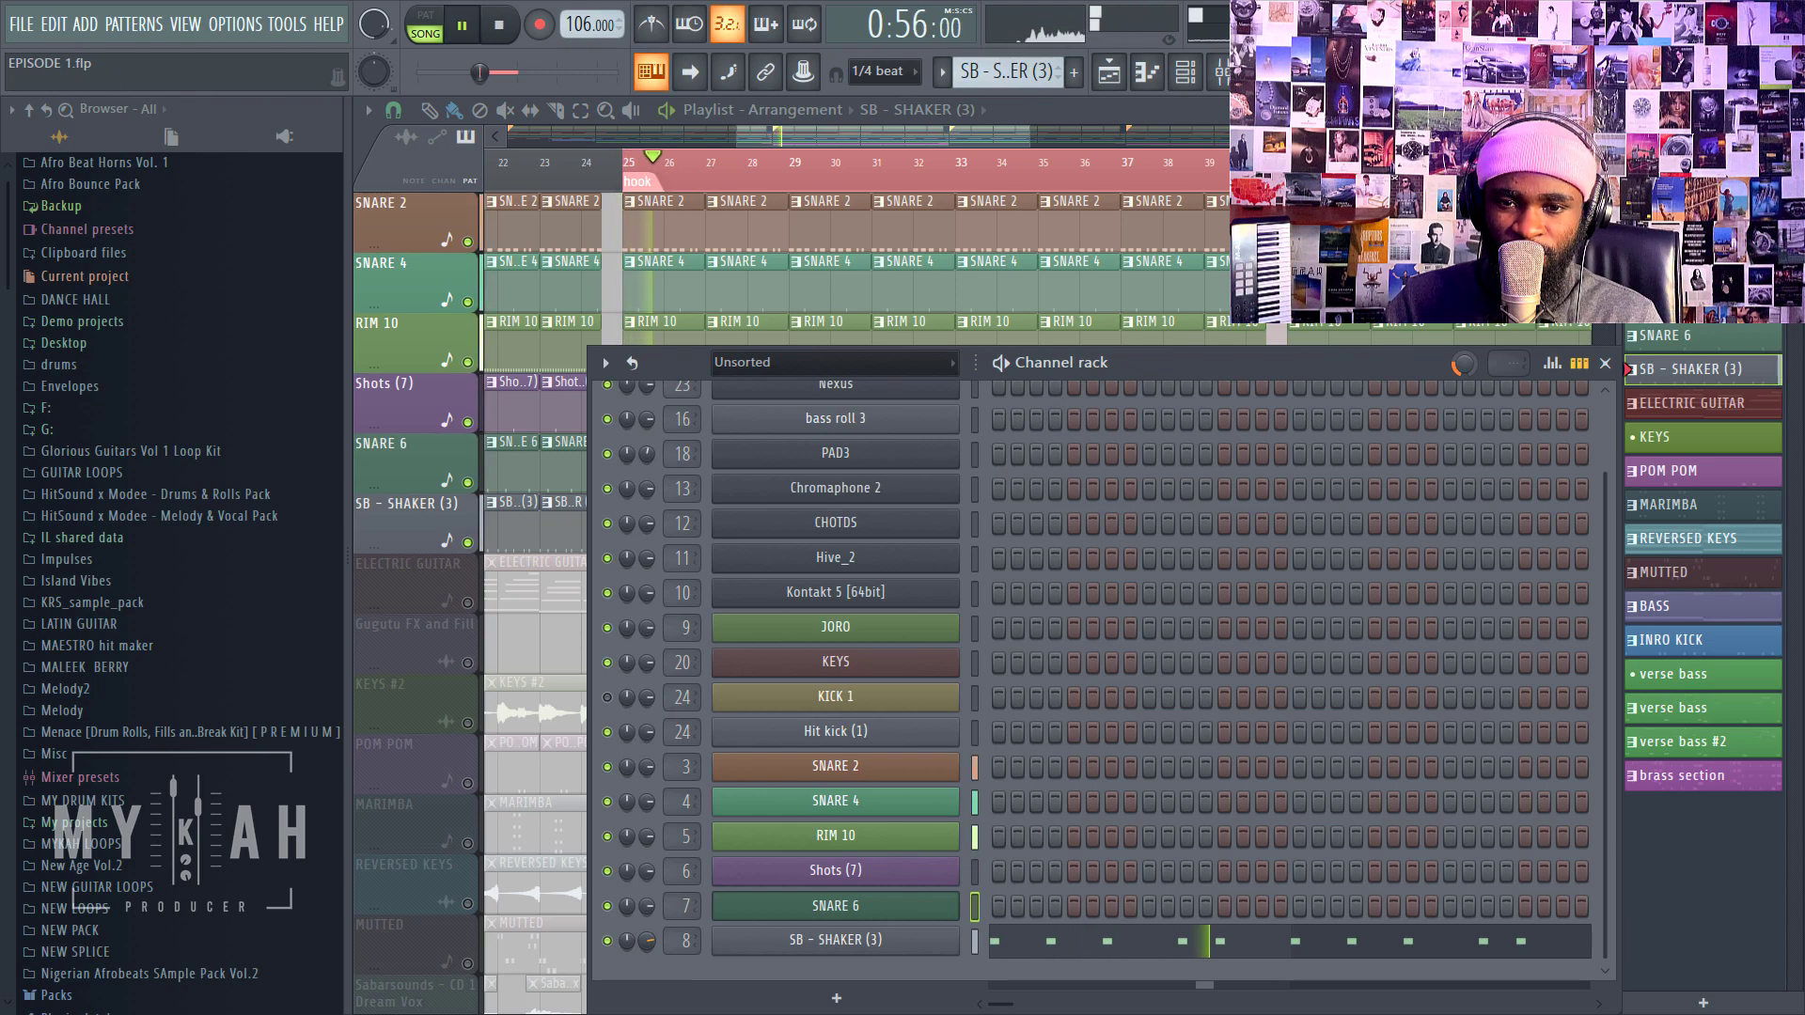
{"action": "key", "text": "space"}
Step: Paste the copied 18% value into the time Shift of the SB - SHAKER (3) sampler and play the hook with it
{"action": "left_click", "coordinate": [927, 945]}
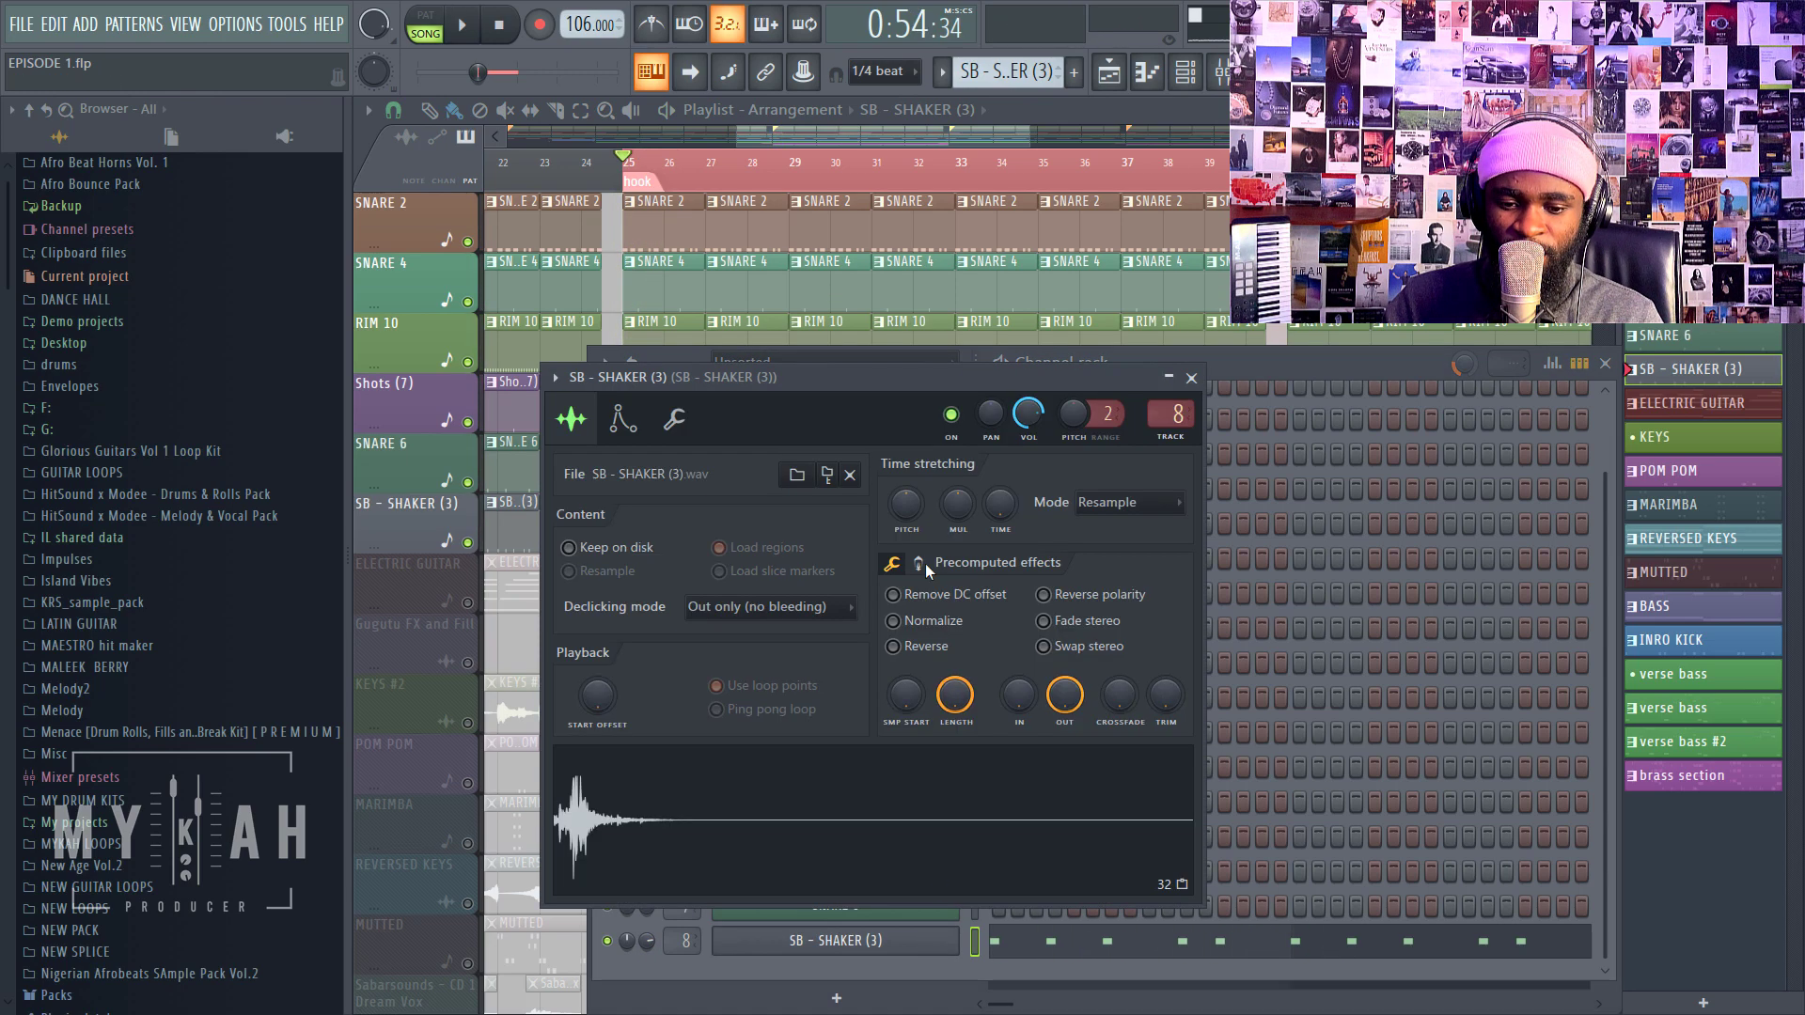
{"action": "left_click", "coordinate": [675, 420]}
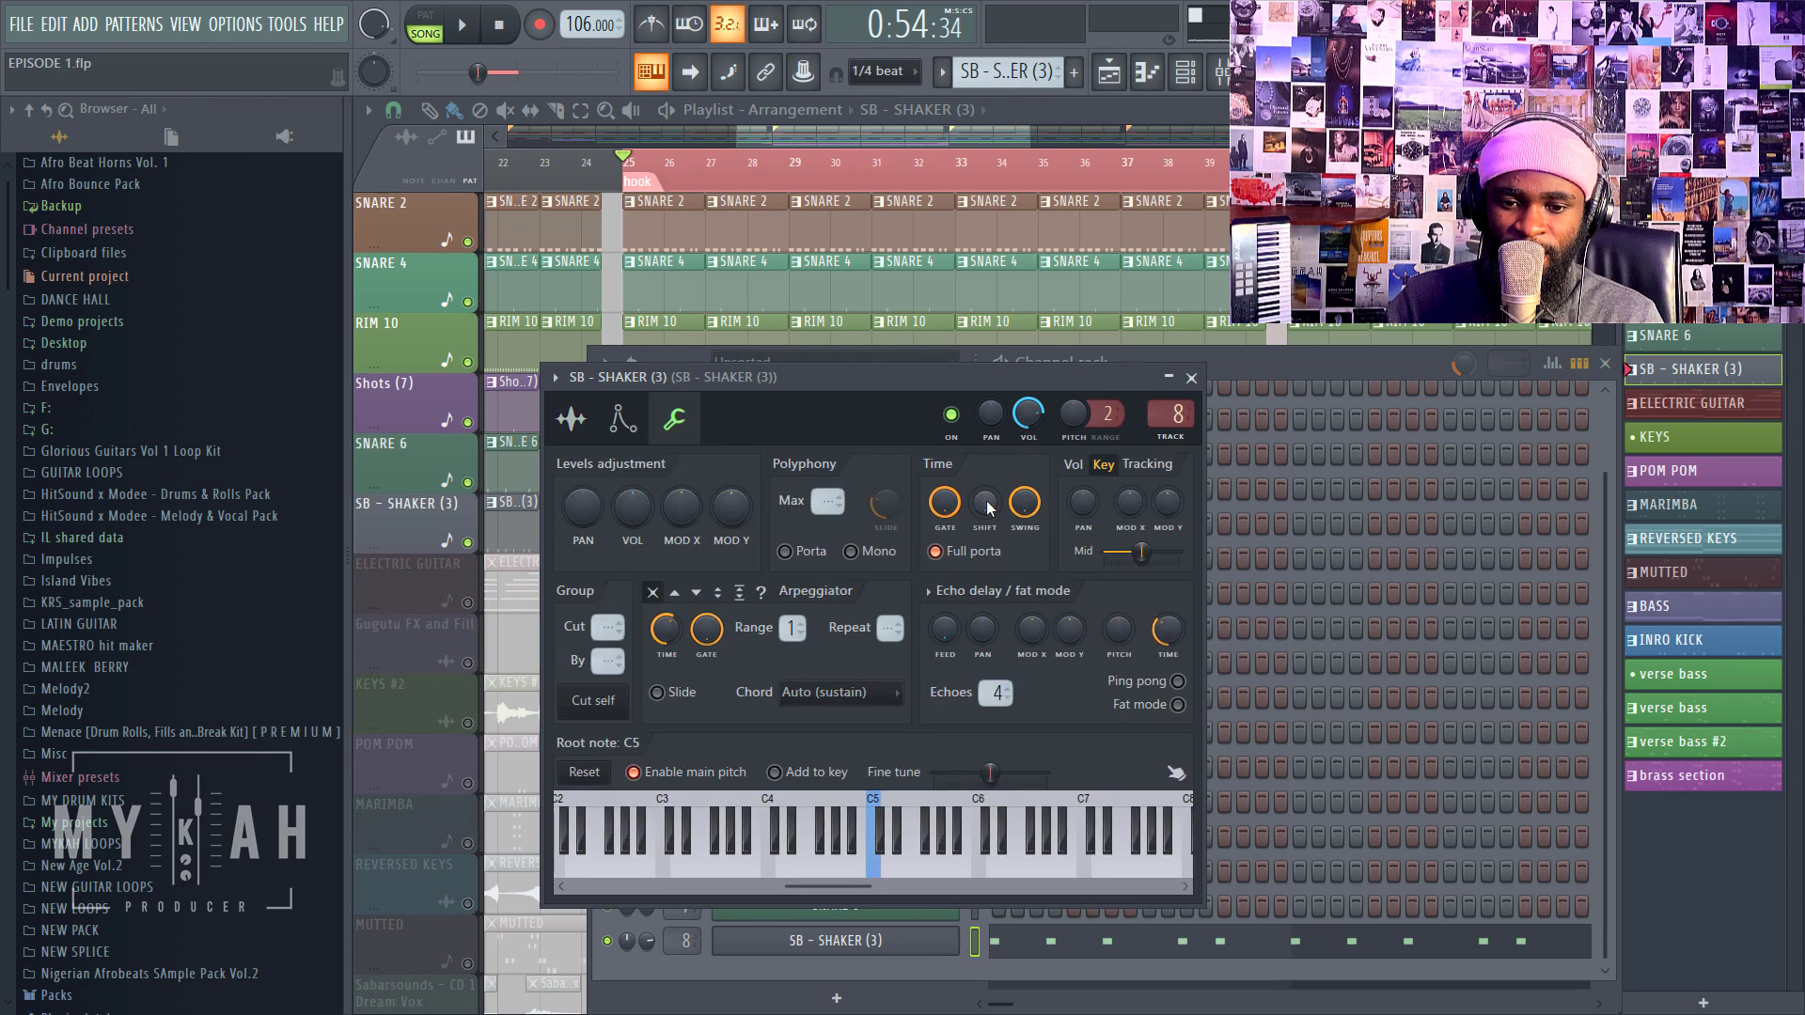
{"action": "right_click", "coordinate": [988, 508]}
{"action": "left_click", "coordinate": [1025, 758]}
{"action": "key", "text": "space"}
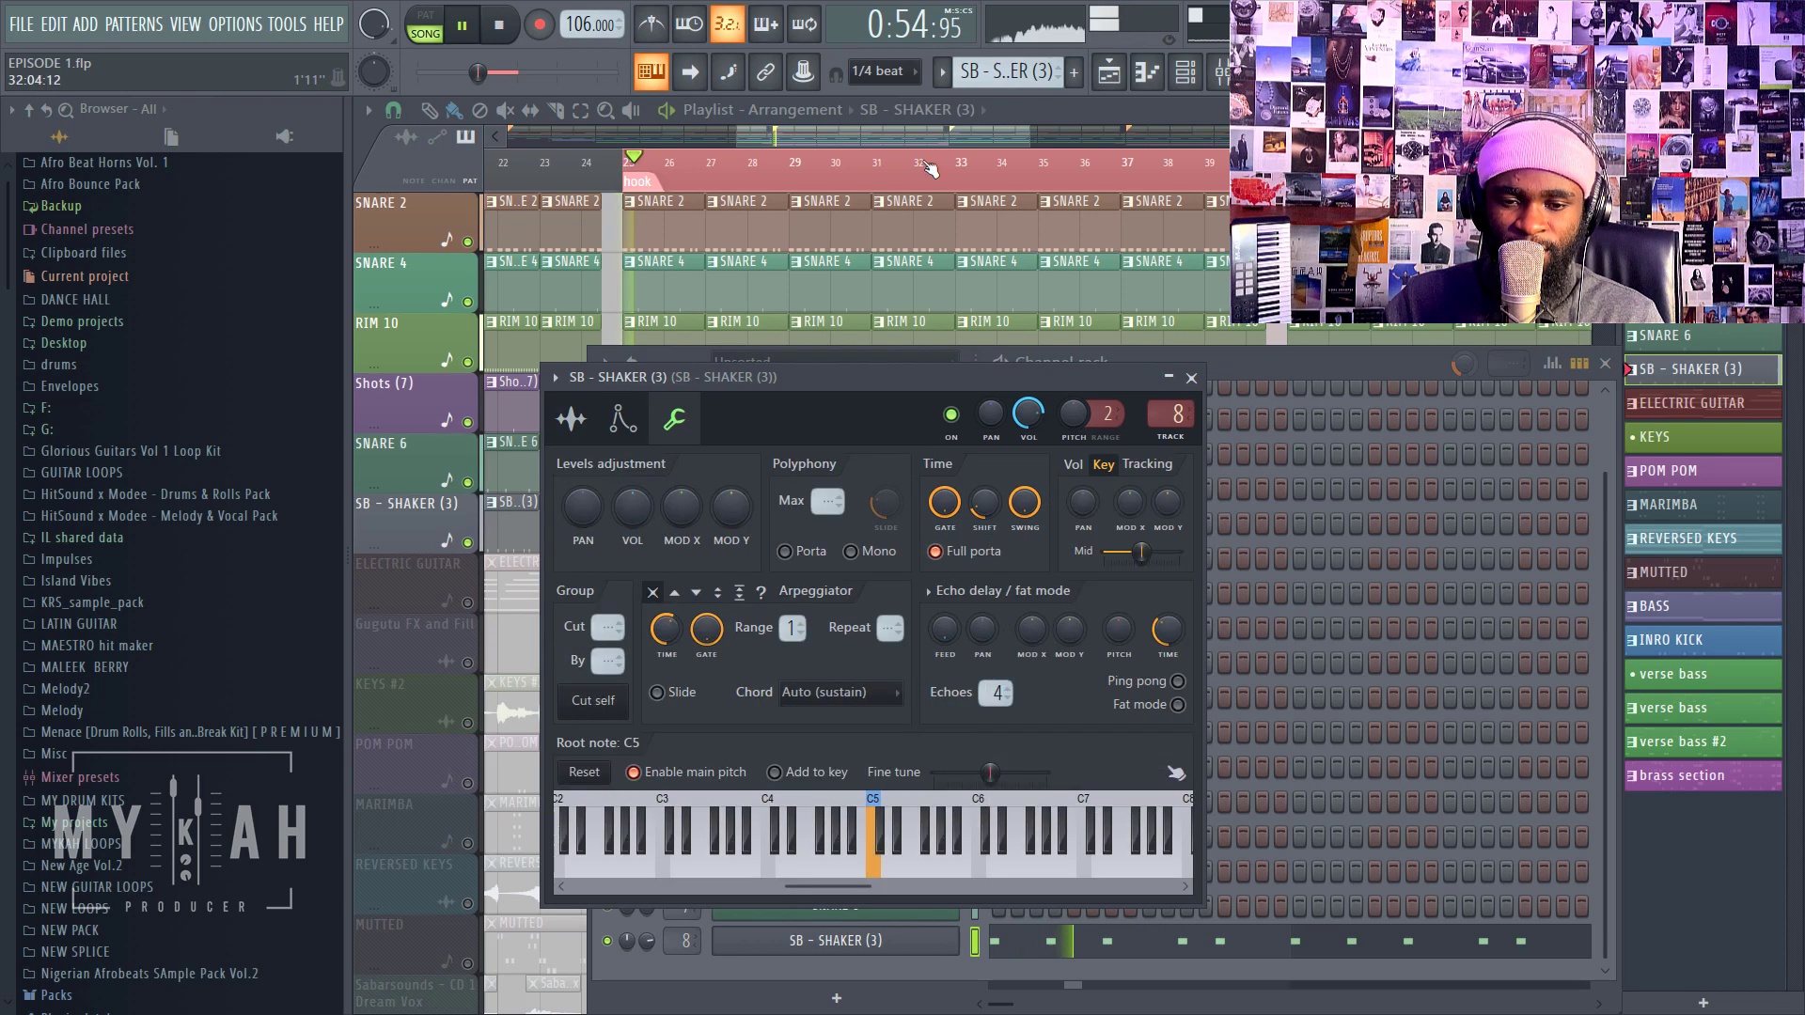
{"action": "left_click", "coordinate": [925, 112]}
Step: Unmute the POM POM track, play the hook with it and show the POM POM pattern in the Channel rack
{"action": "scroll", "coordinate": [750, 447], "scroll_direction": "down", "scroll_amount": 3}
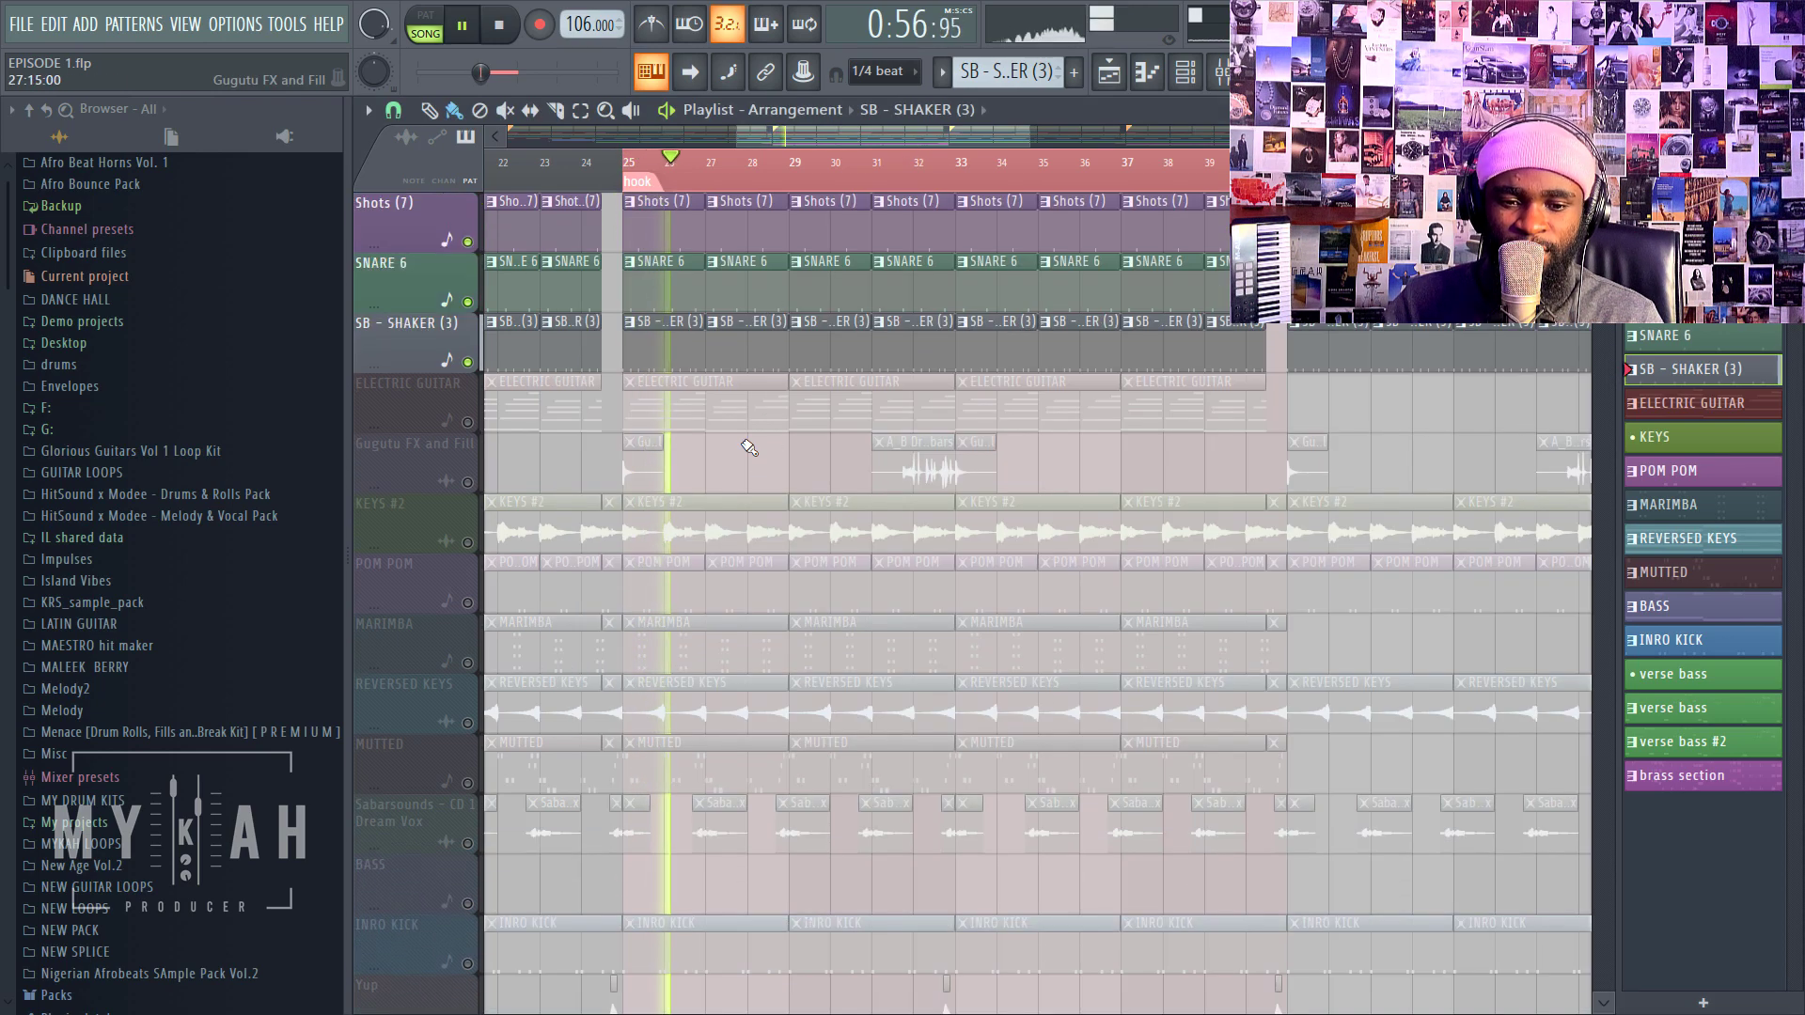
{"action": "scroll", "coordinate": [742, 455], "scroll_direction": "down", "scroll_amount": 3}
{"action": "scroll", "coordinate": [677, 486], "scroll_direction": "down", "scroll_amount": 3}
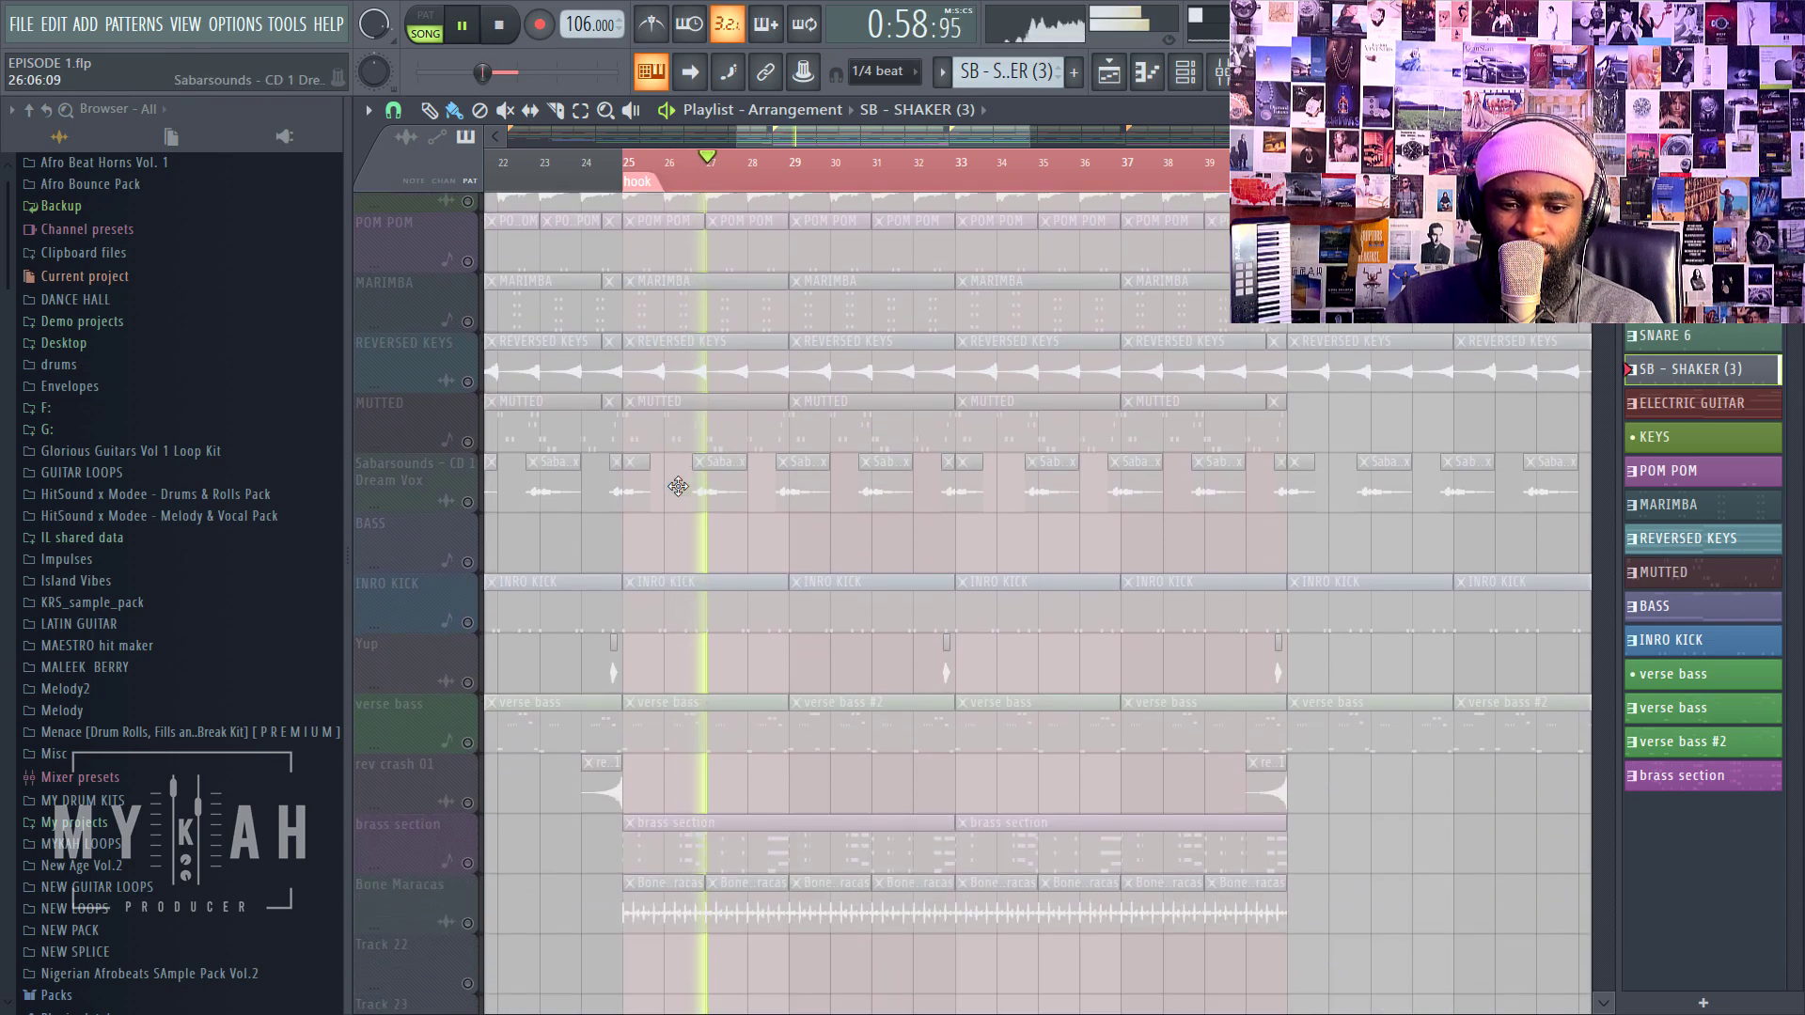
{"action": "scroll", "coordinate": [678, 486], "scroll_direction": "up", "scroll_amount": 2}
{"action": "scroll", "coordinate": [678, 486], "scroll_direction": "up", "scroll_amount": 2}
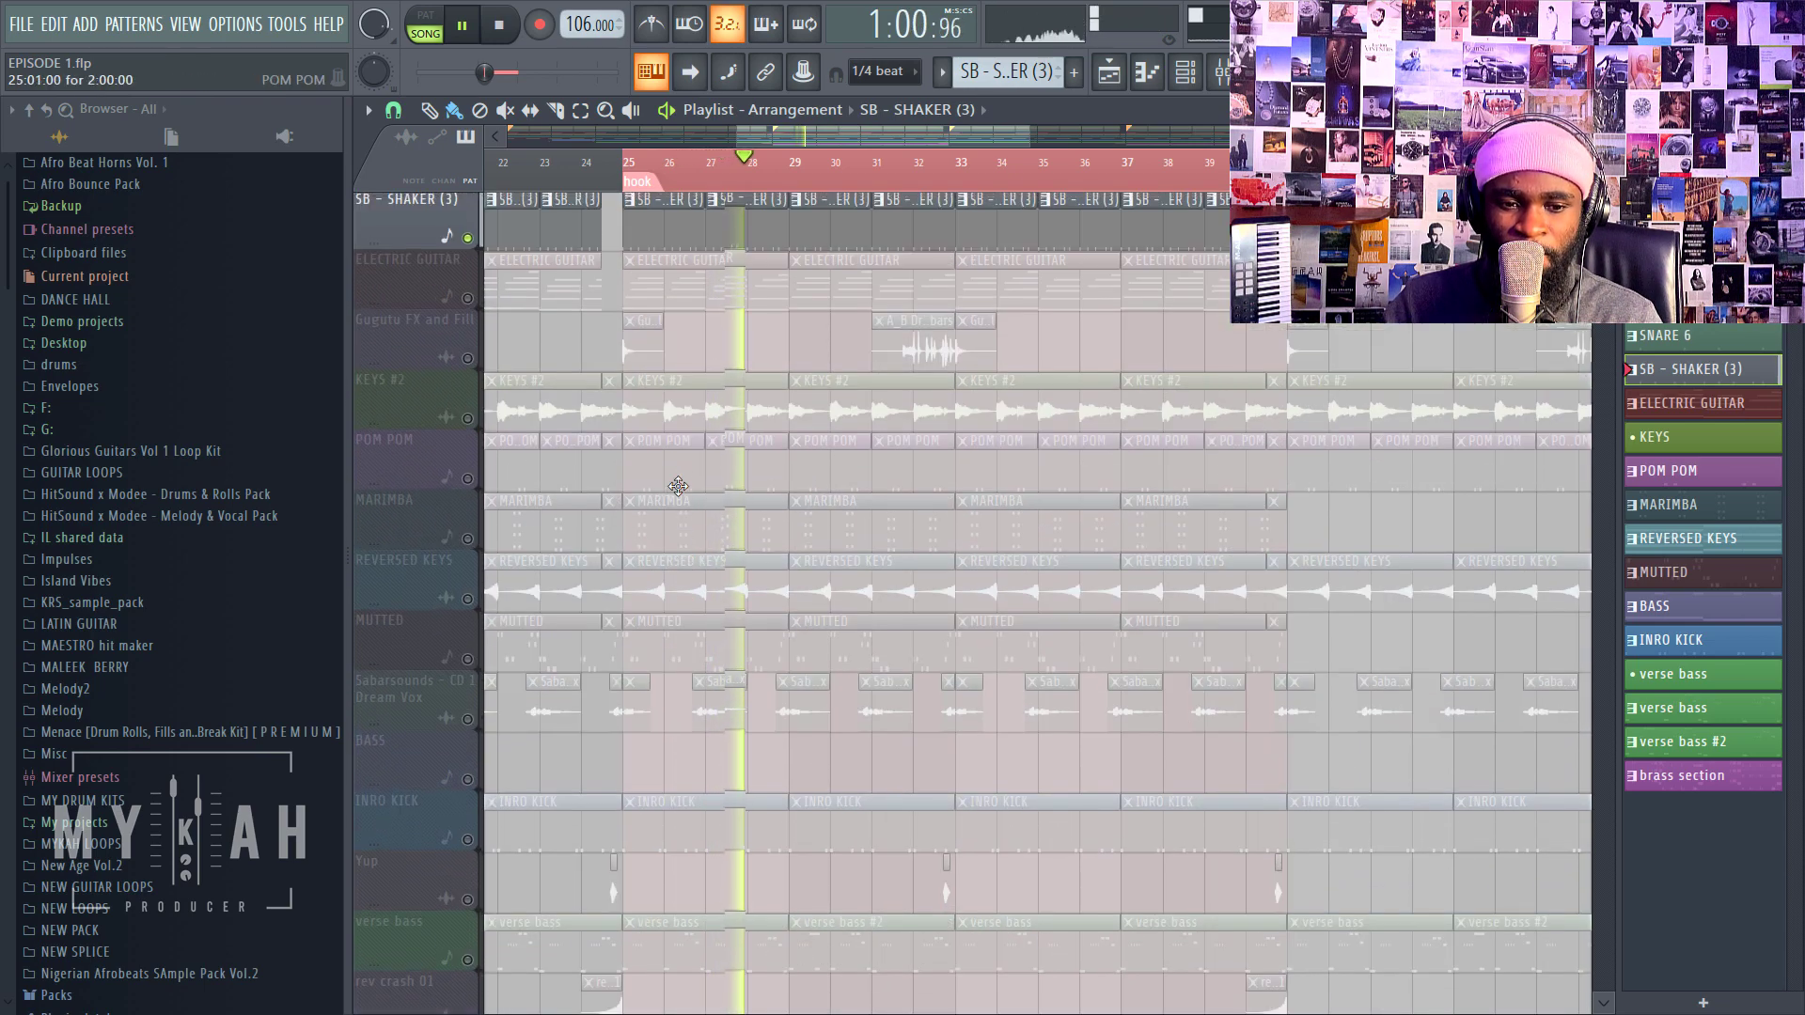
{"action": "scroll", "coordinate": [678, 486], "scroll_direction": "up", "scroll_amount": 1}
{"action": "key", "text": "space"}
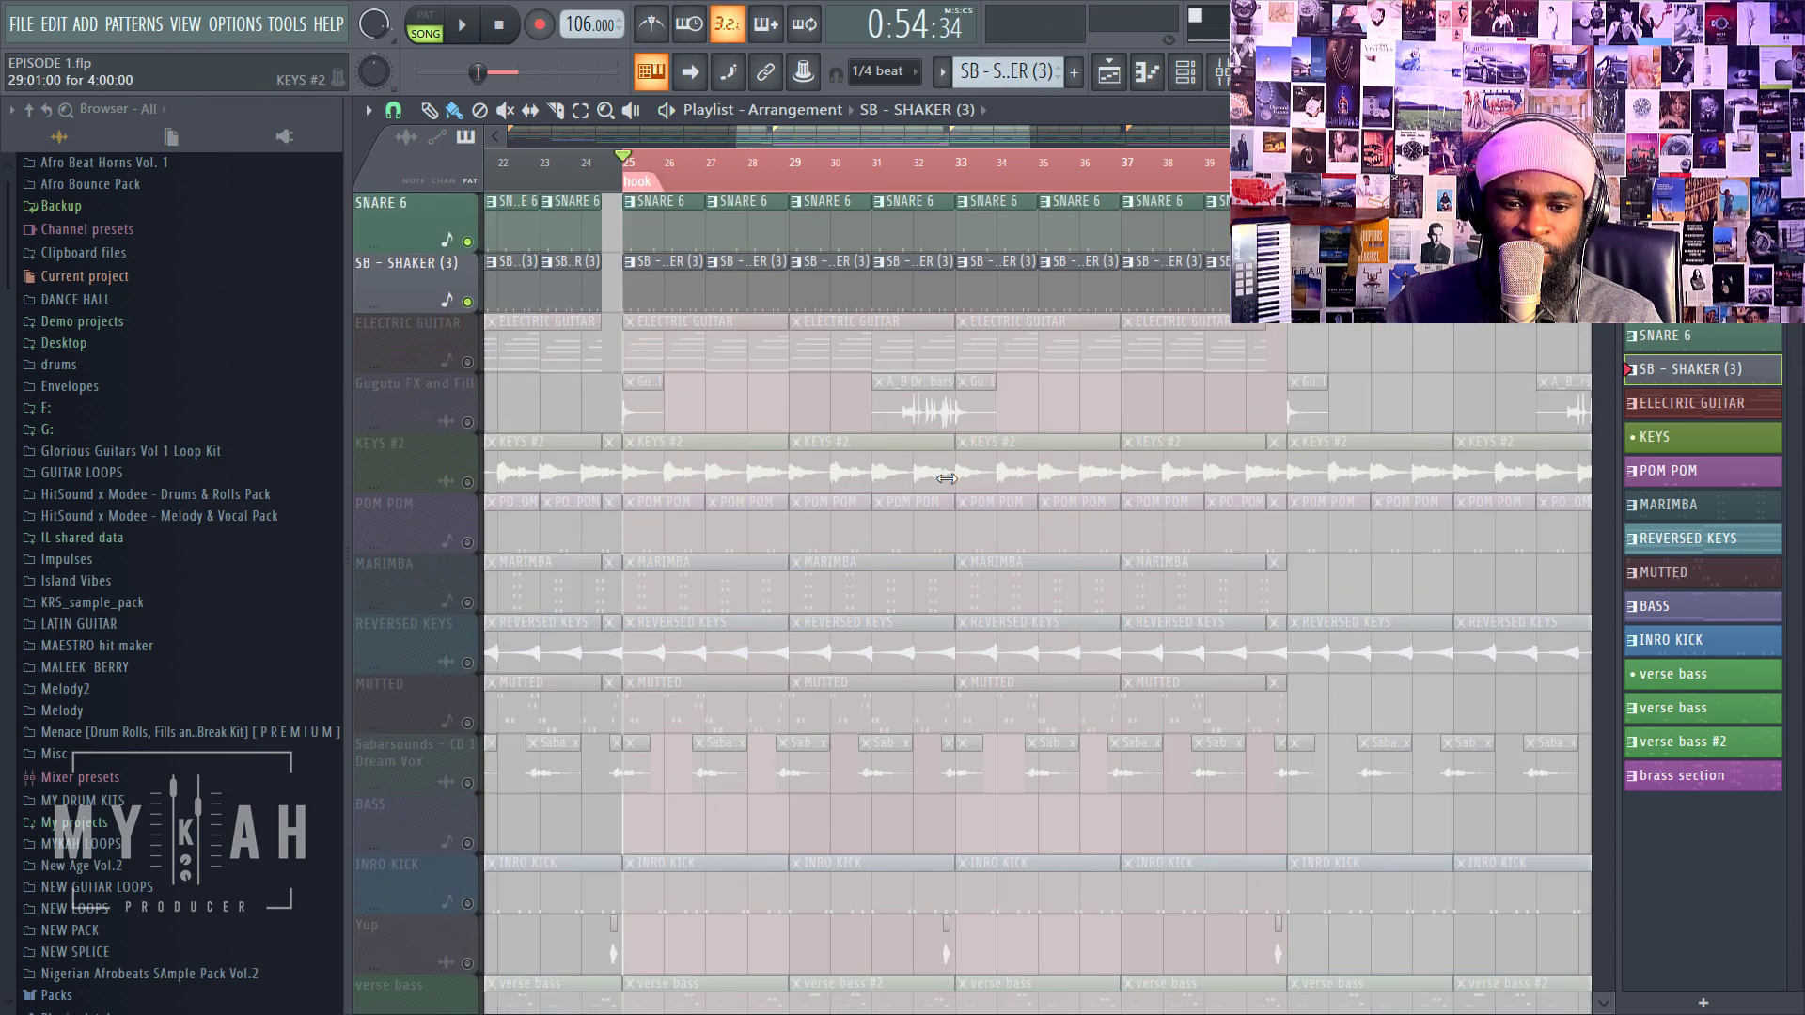
{"action": "left_click", "coordinate": [468, 543]}
{"action": "key", "text": "space"}
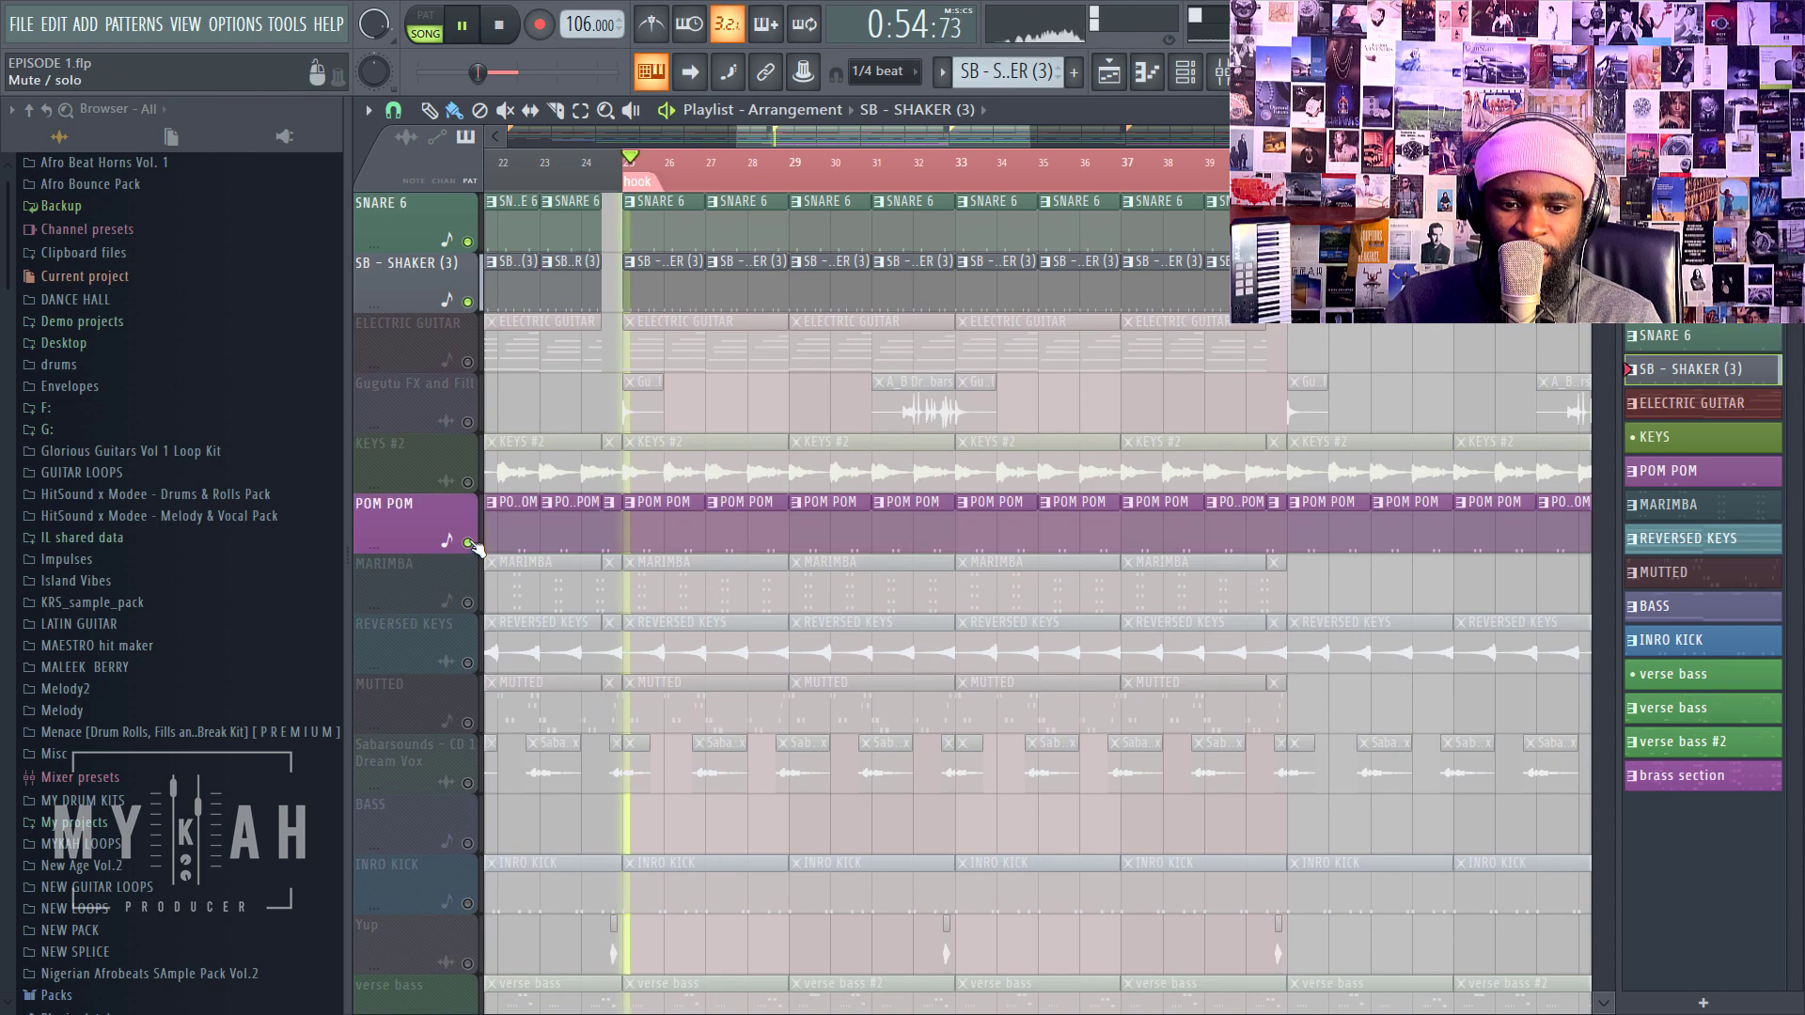
{"action": "left_click", "coordinate": [639, 537]}
{"action": "key", "text": "space"}
{"action": "left_click", "coordinate": [1185, 71]}
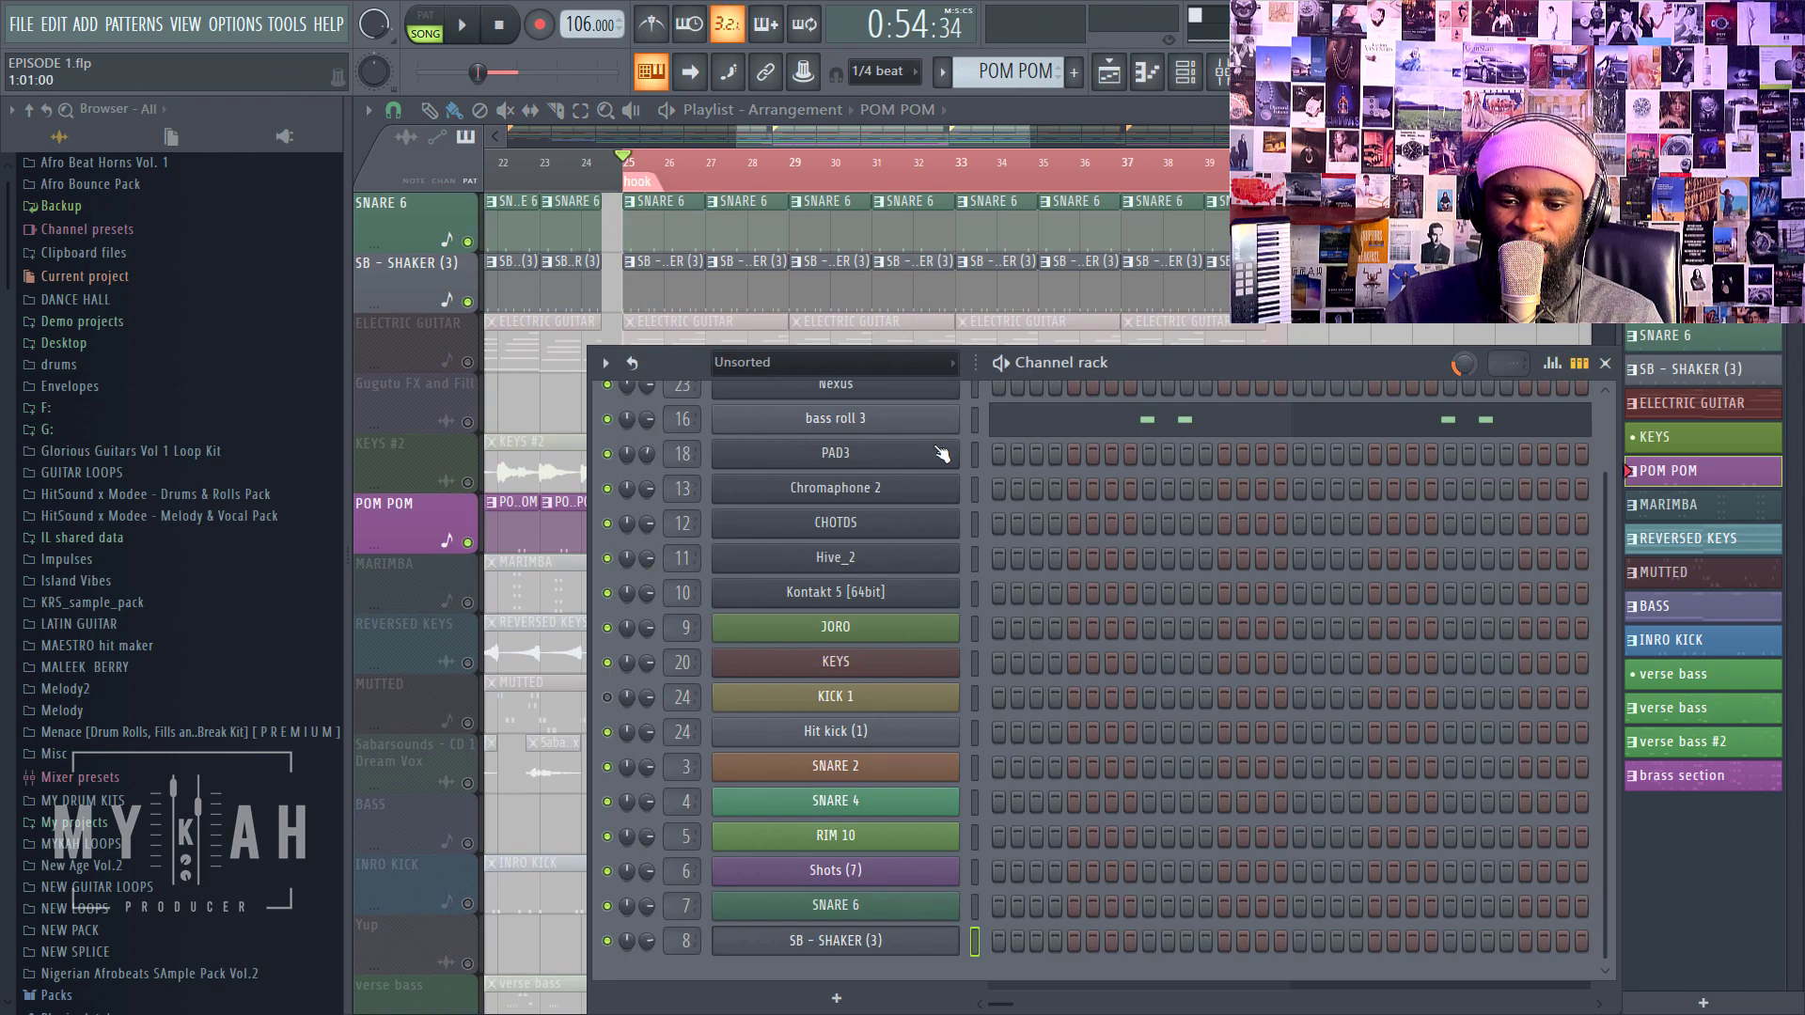
Step: Open the bass roll 3 sampler, paste the copied 18% value into its time Shift and play the hook
{"action": "left_click", "coordinate": [918, 425]}
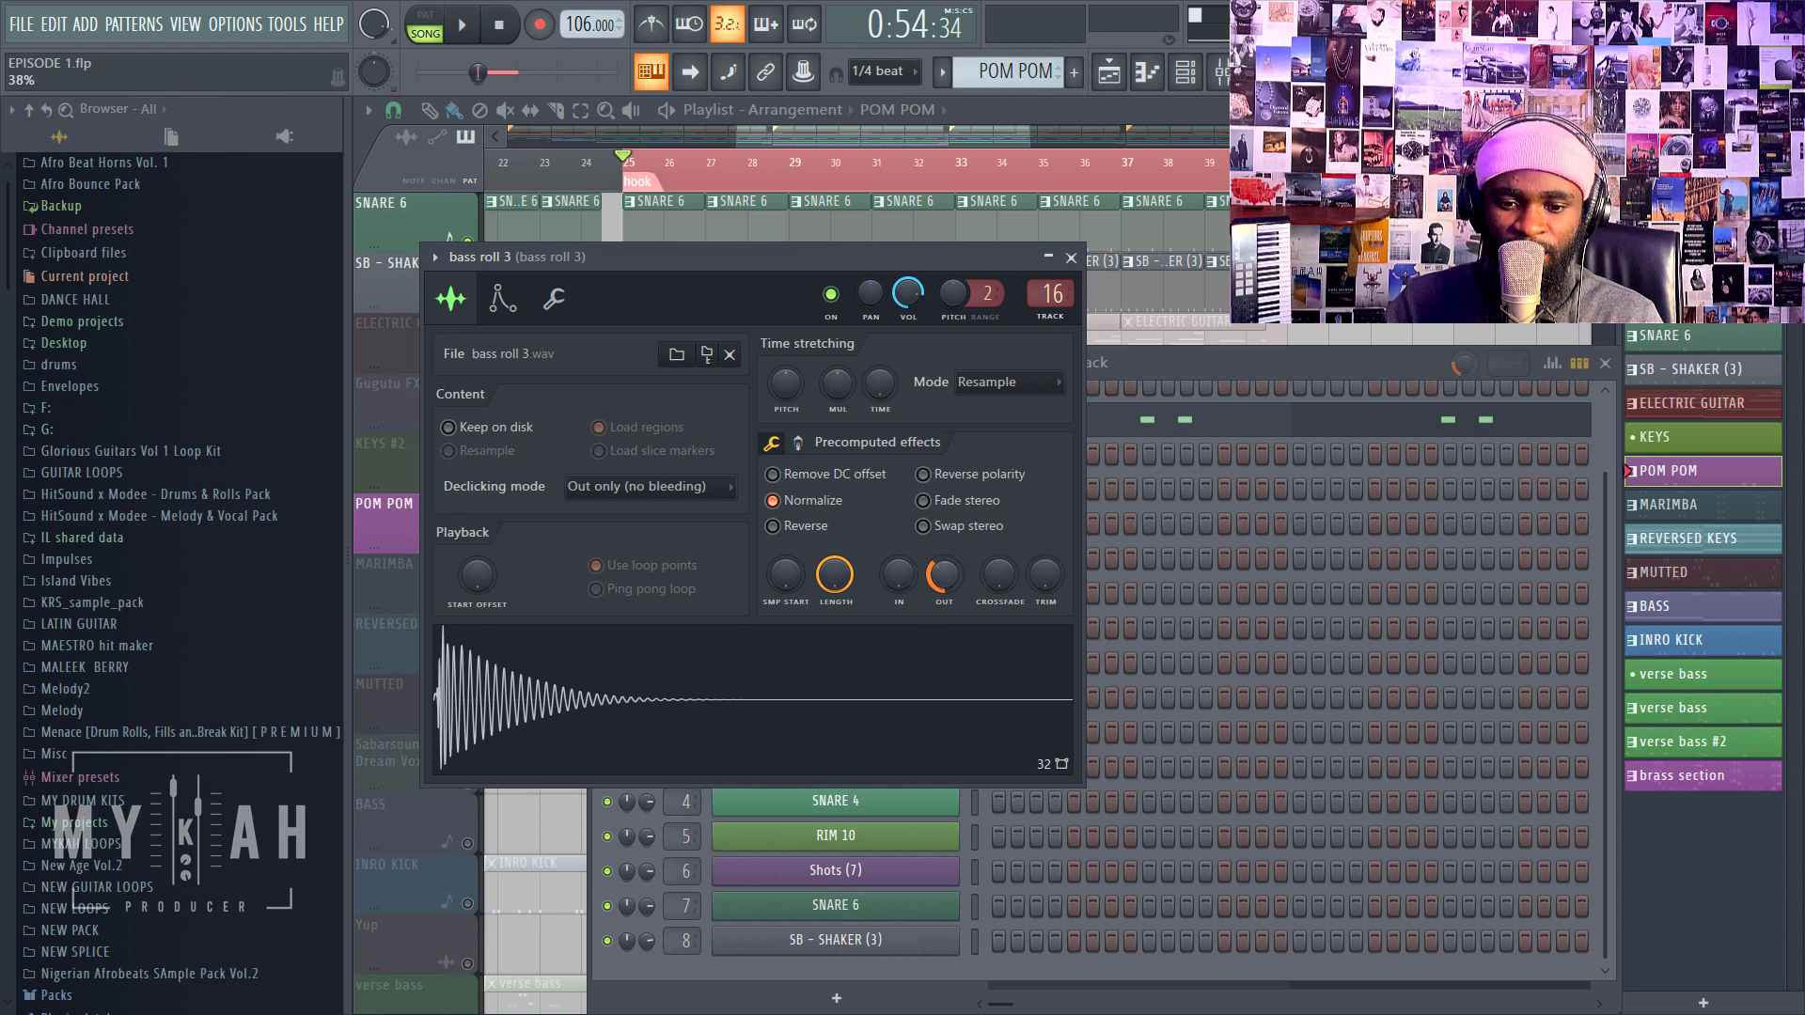
{"action": "left_click", "coordinate": [917, 668]}
{"action": "left_click", "coordinate": [910, 675]}
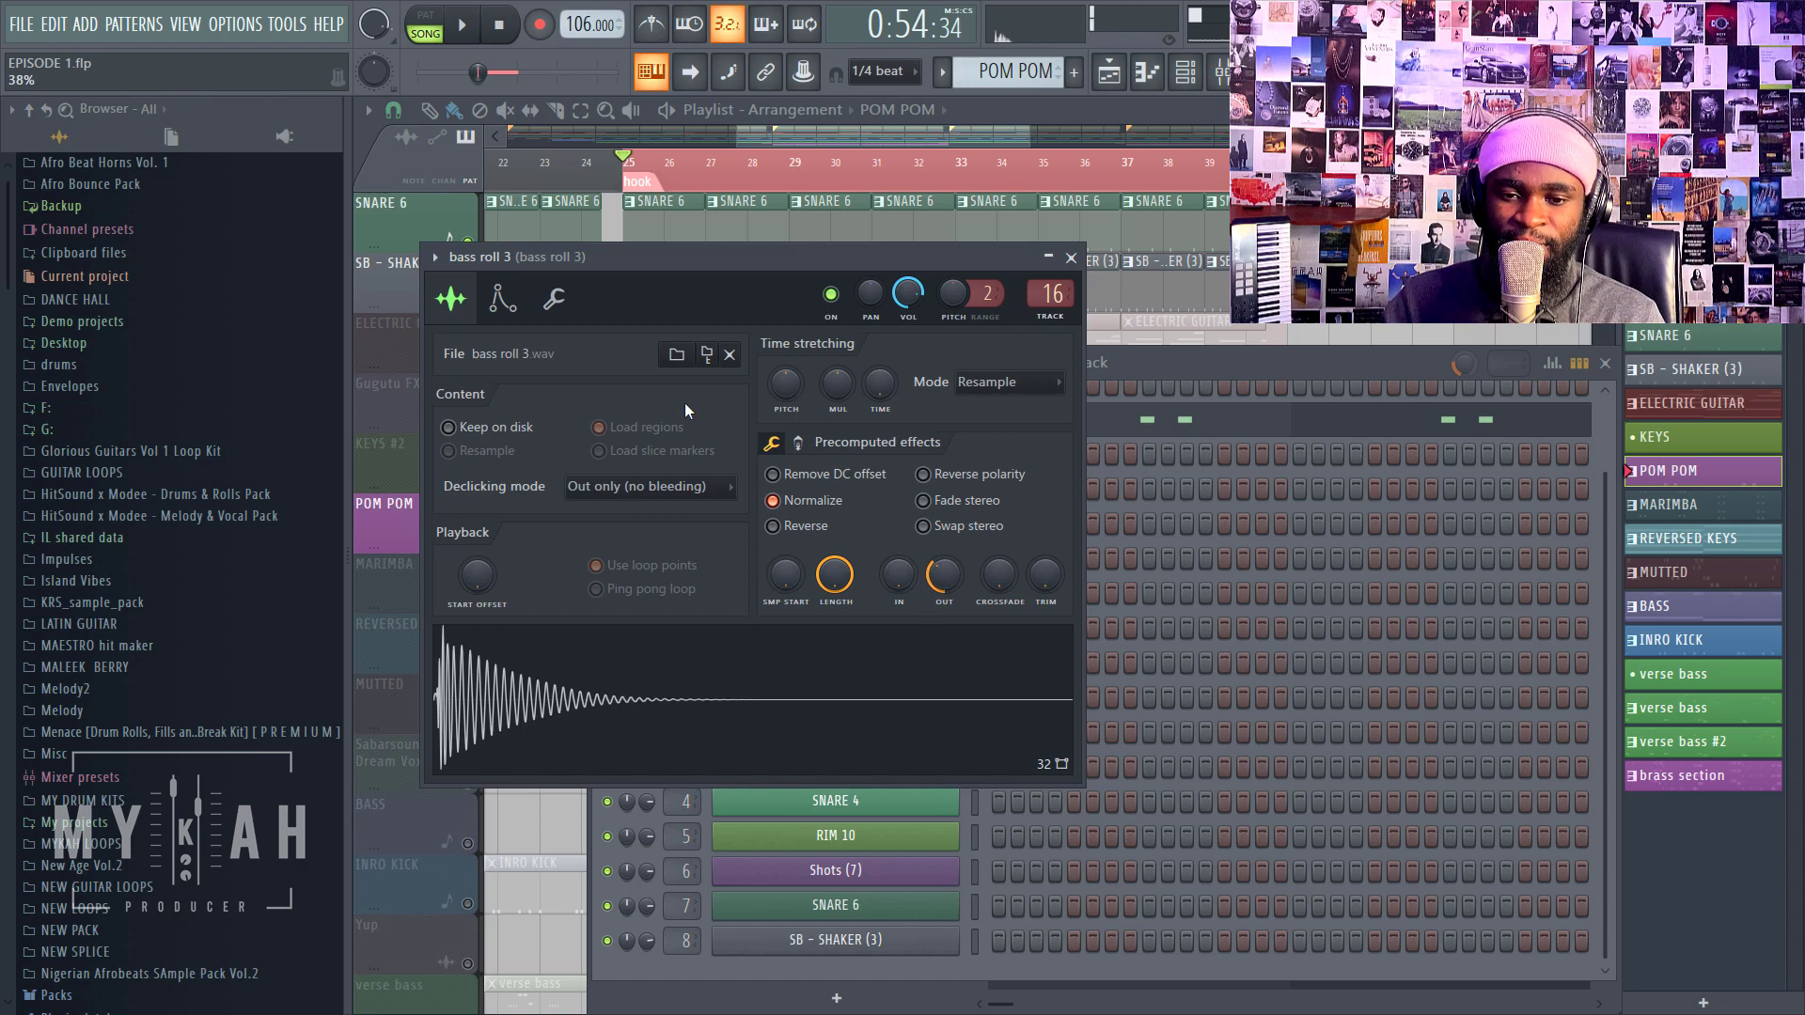
{"action": "left_click", "coordinate": [564, 299]}
{"action": "right_click", "coordinate": [866, 382]}
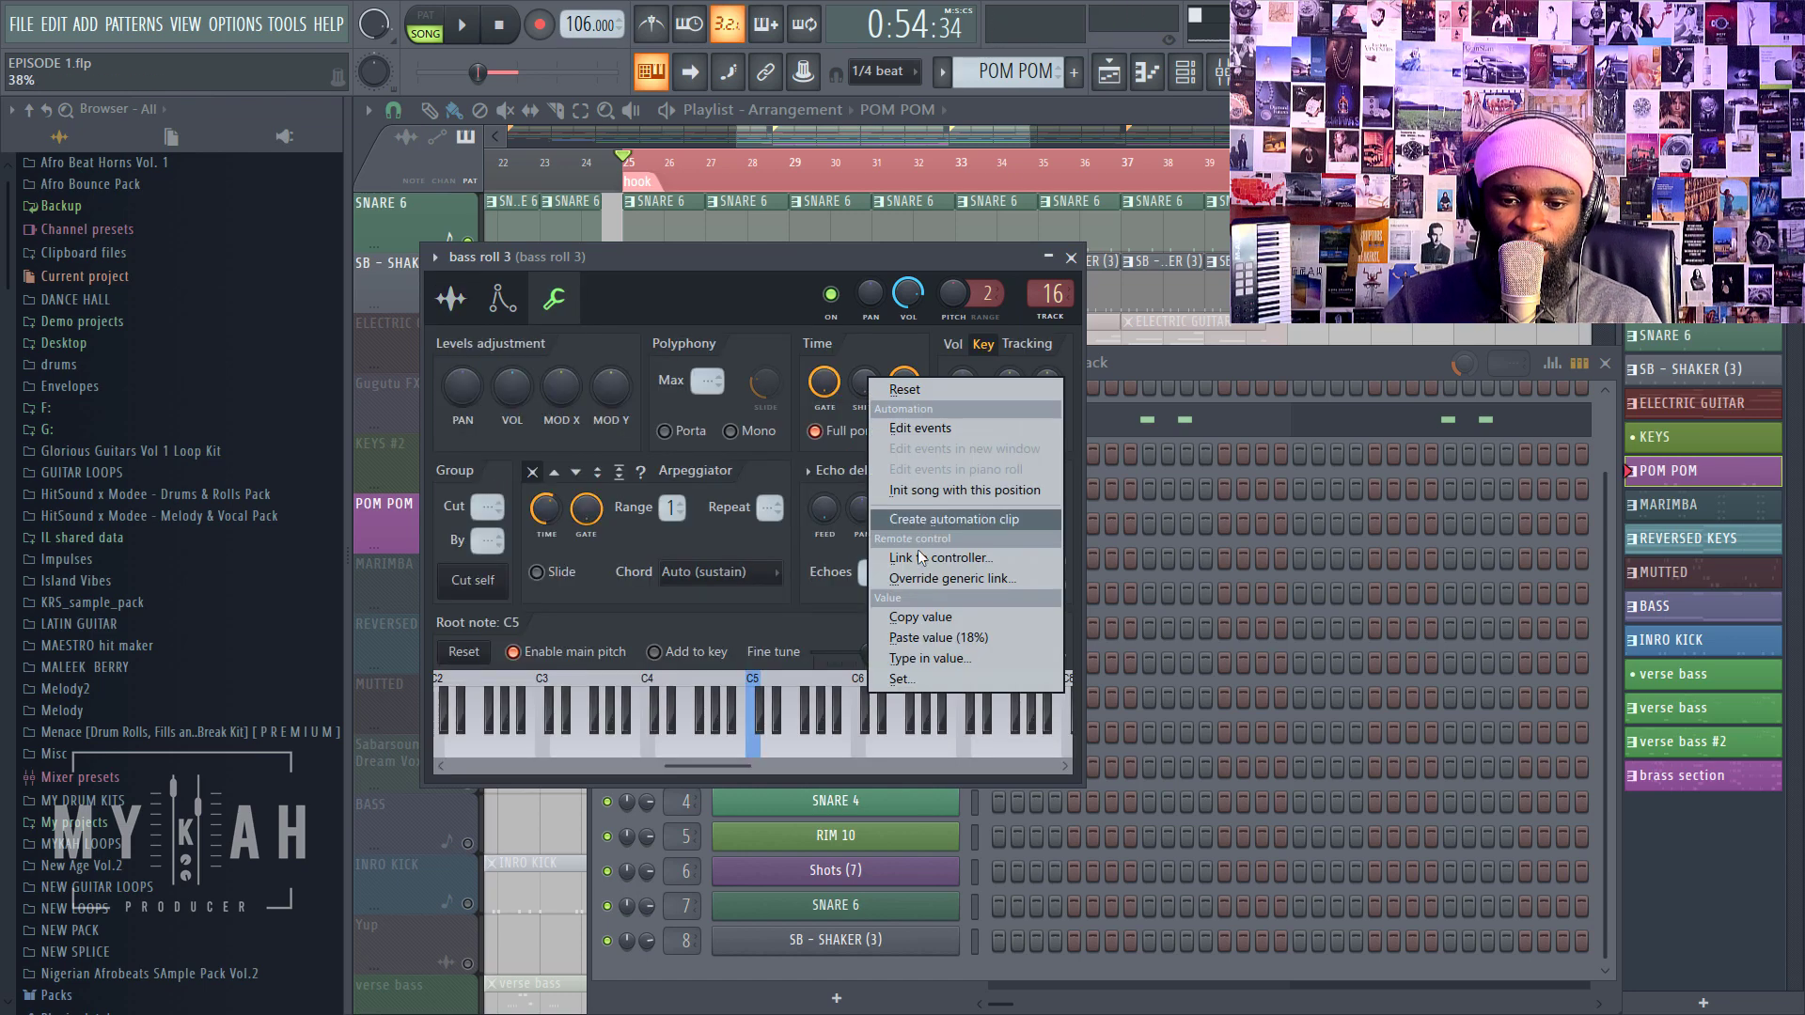
{"action": "left_click", "coordinate": [933, 638]}
{"action": "key", "text": "space"}
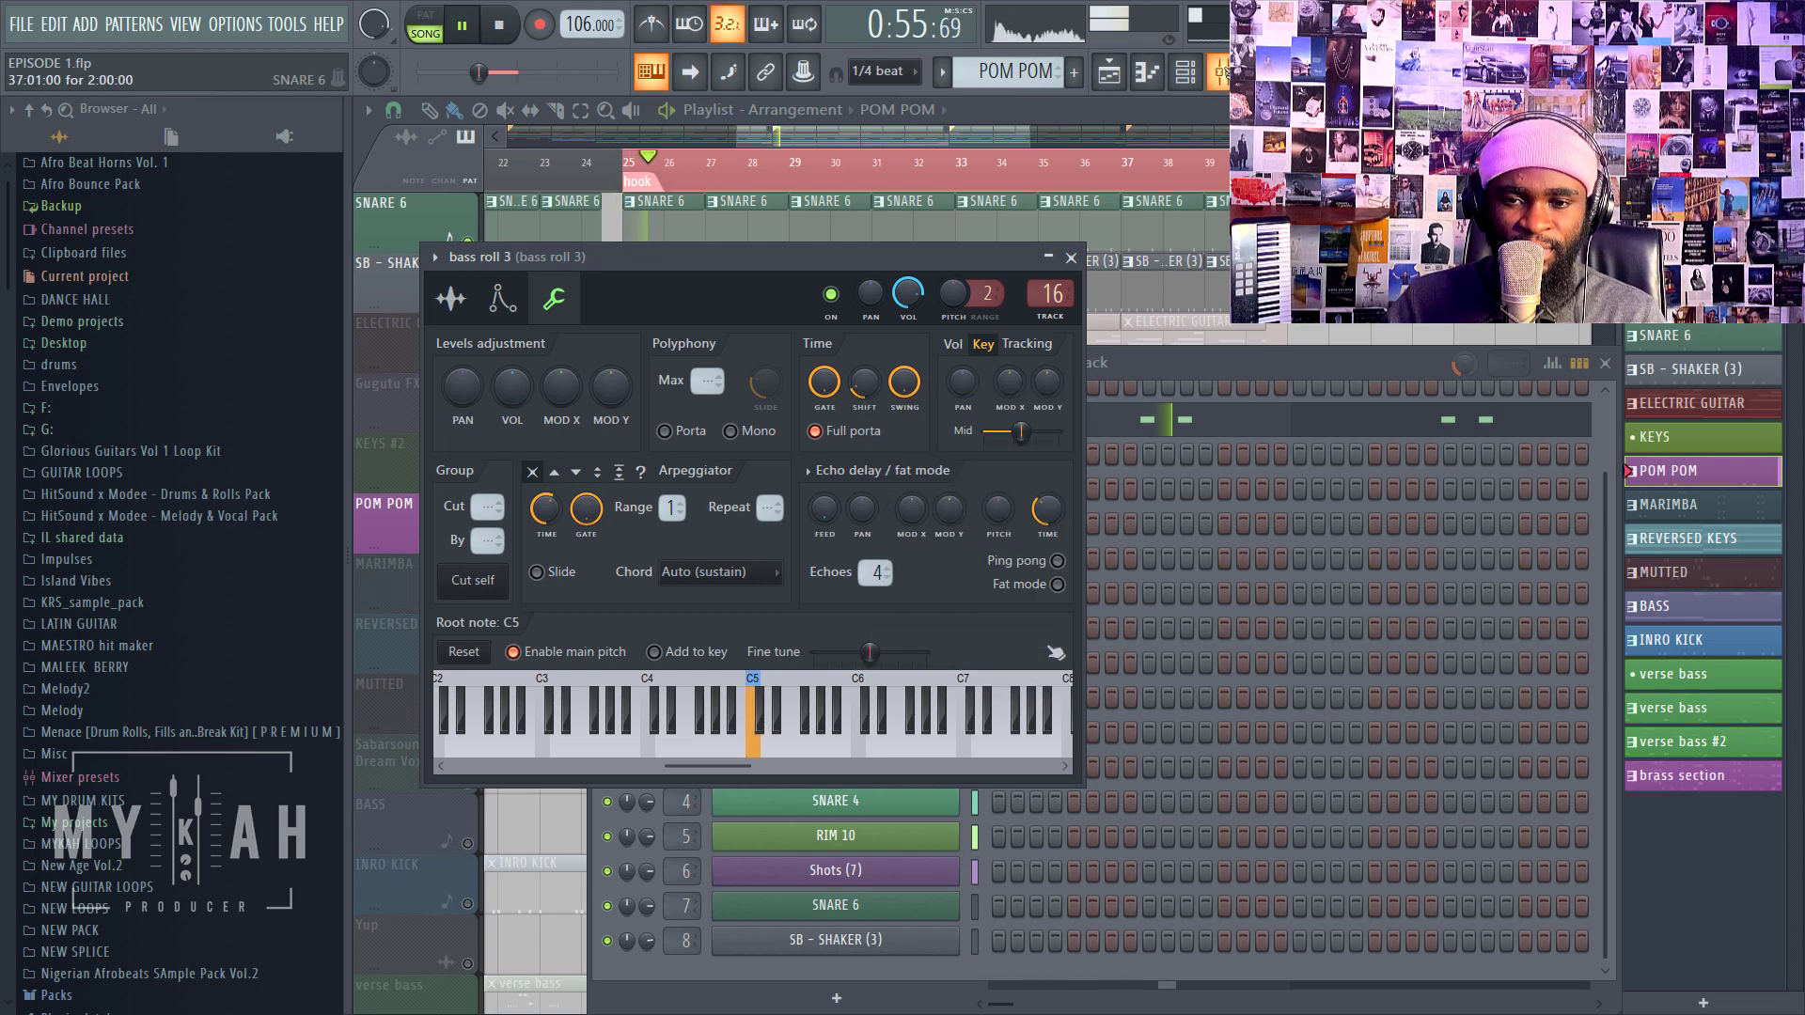
Step: Check the bass roll 3 track's level in the Mixer during hook playback and return to the Playlist
{"action": "key", "text": "space"}
{"action": "key", "text": "F9"}
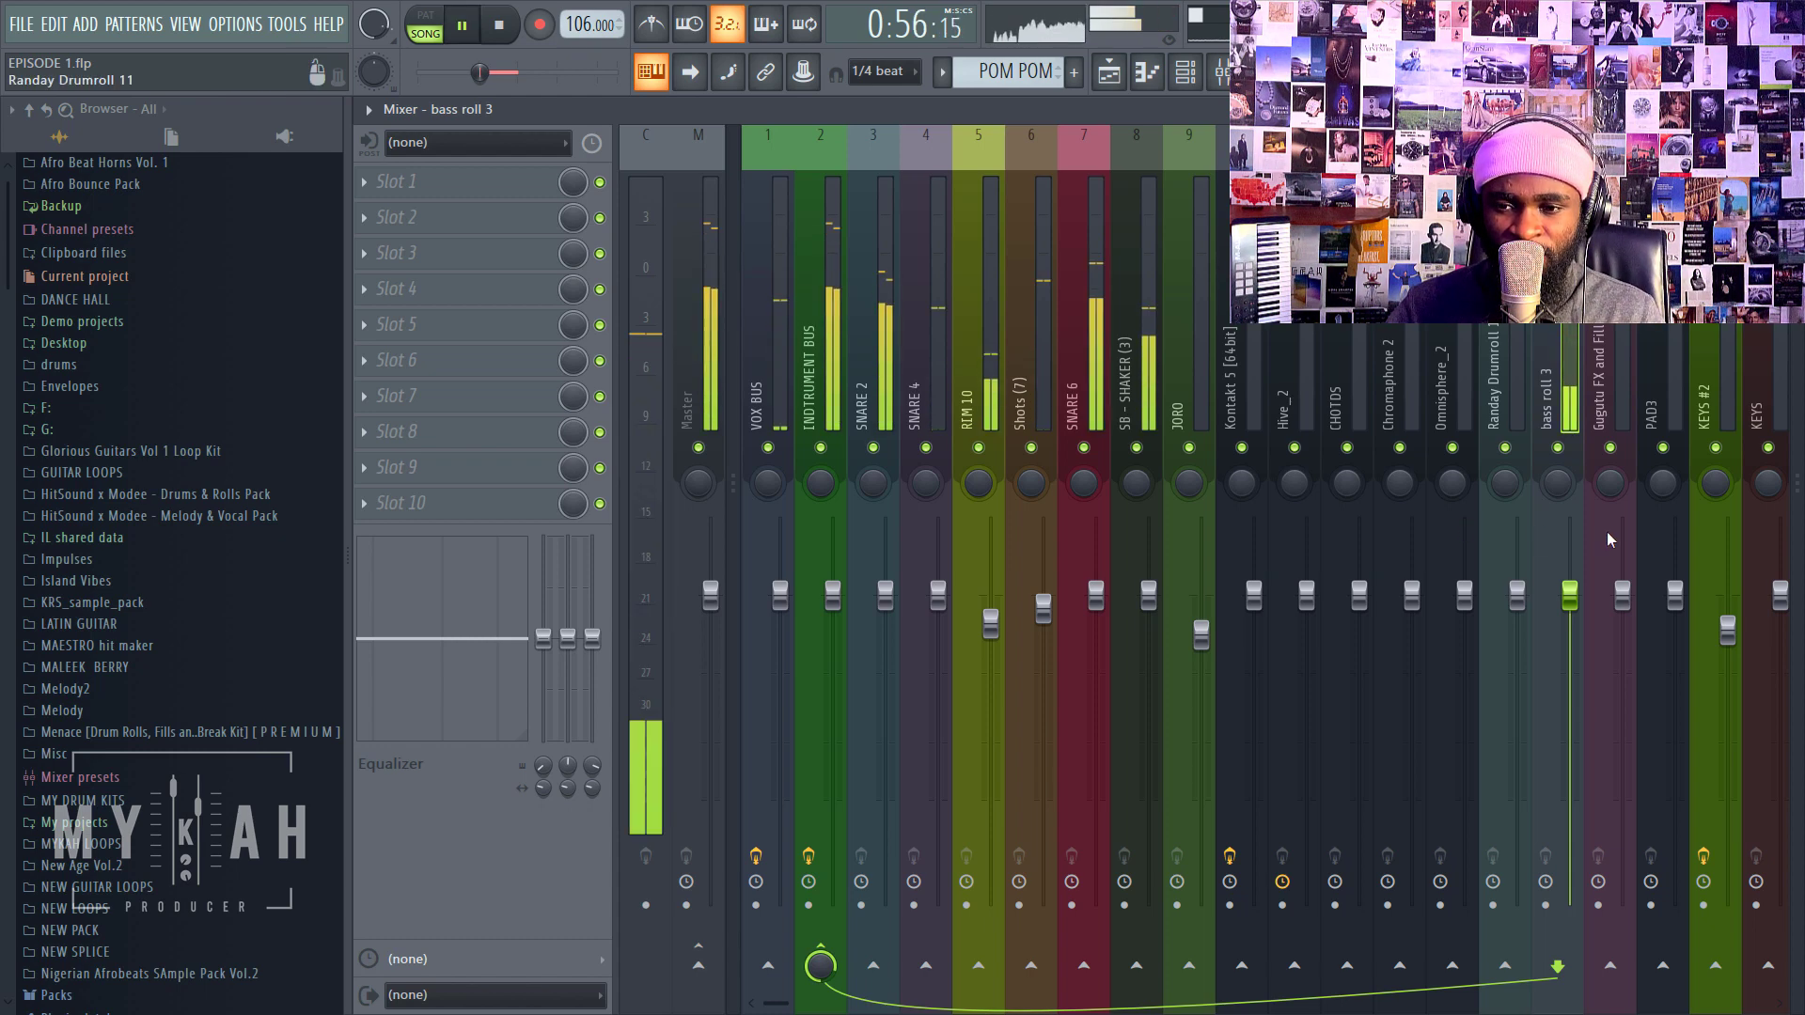
{"action": "key", "text": "F5"}
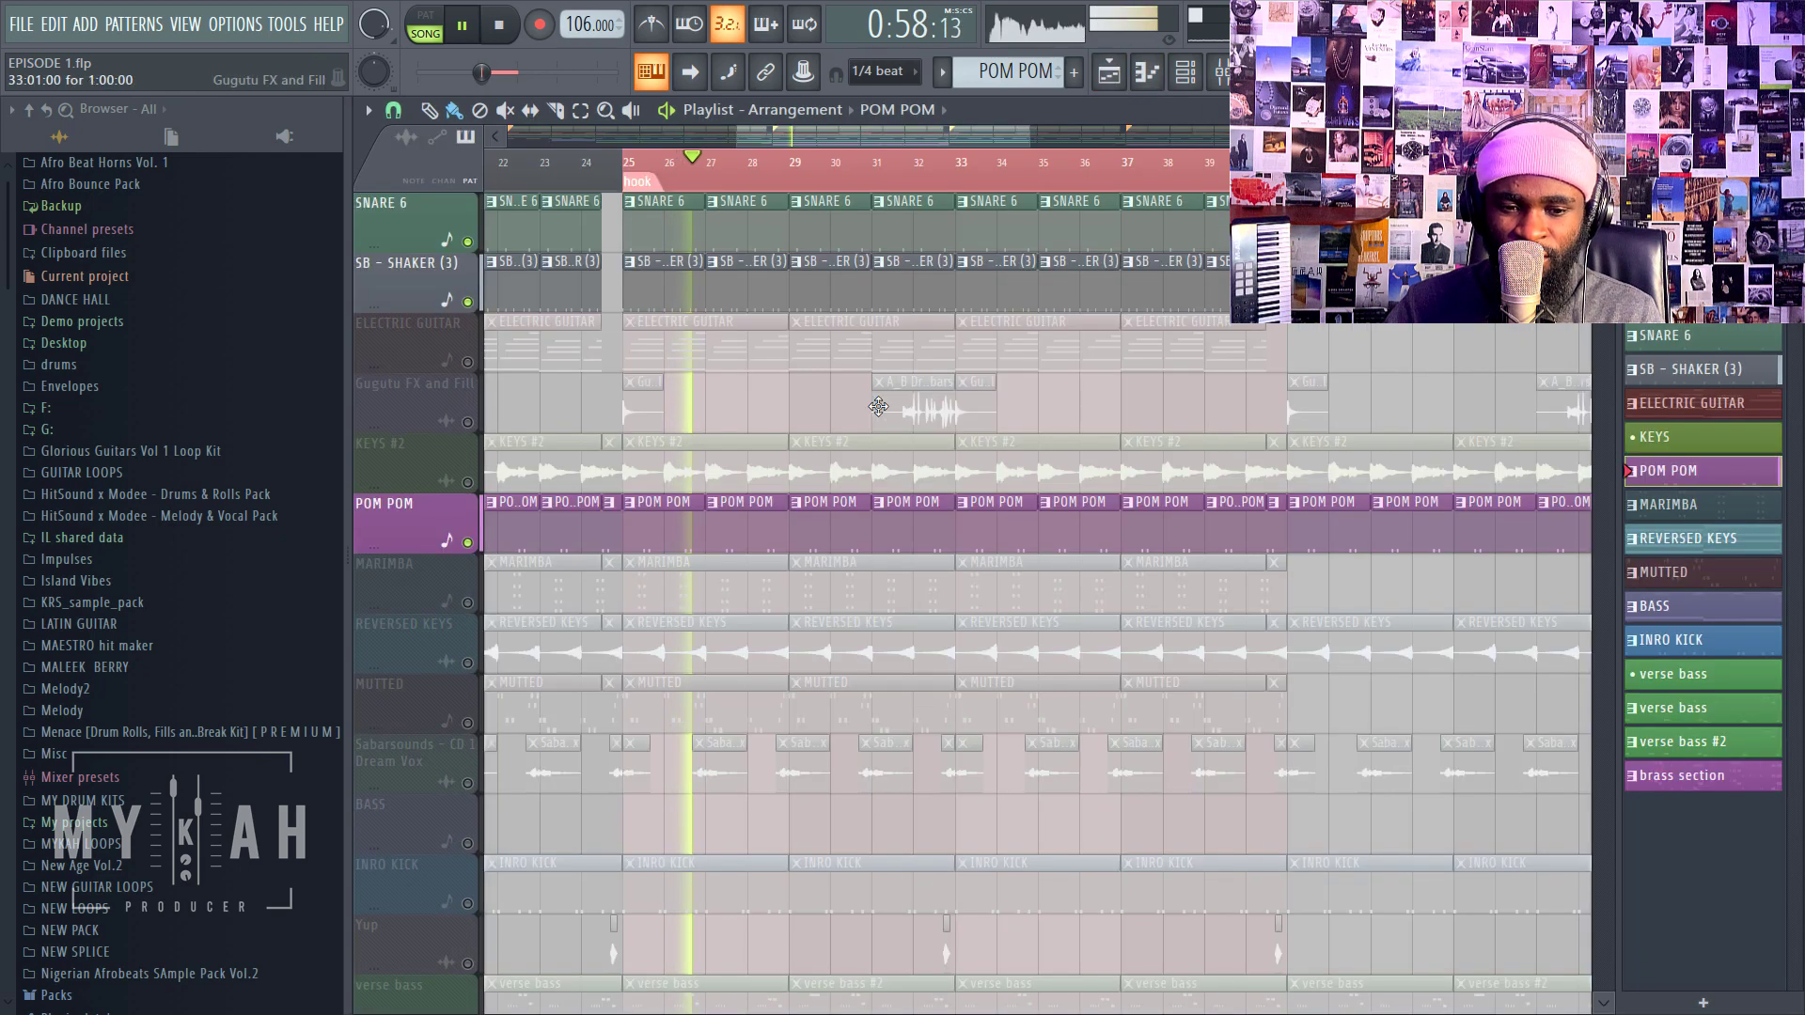
{"action": "key", "text": "space"}
Step: Unmute the INRO KICK track, play the hook with it and show the INRO KICK pattern in the Channel rack
{"action": "scroll", "coordinate": [691, 599], "scroll_direction": "down", "scroll_amount": 4}
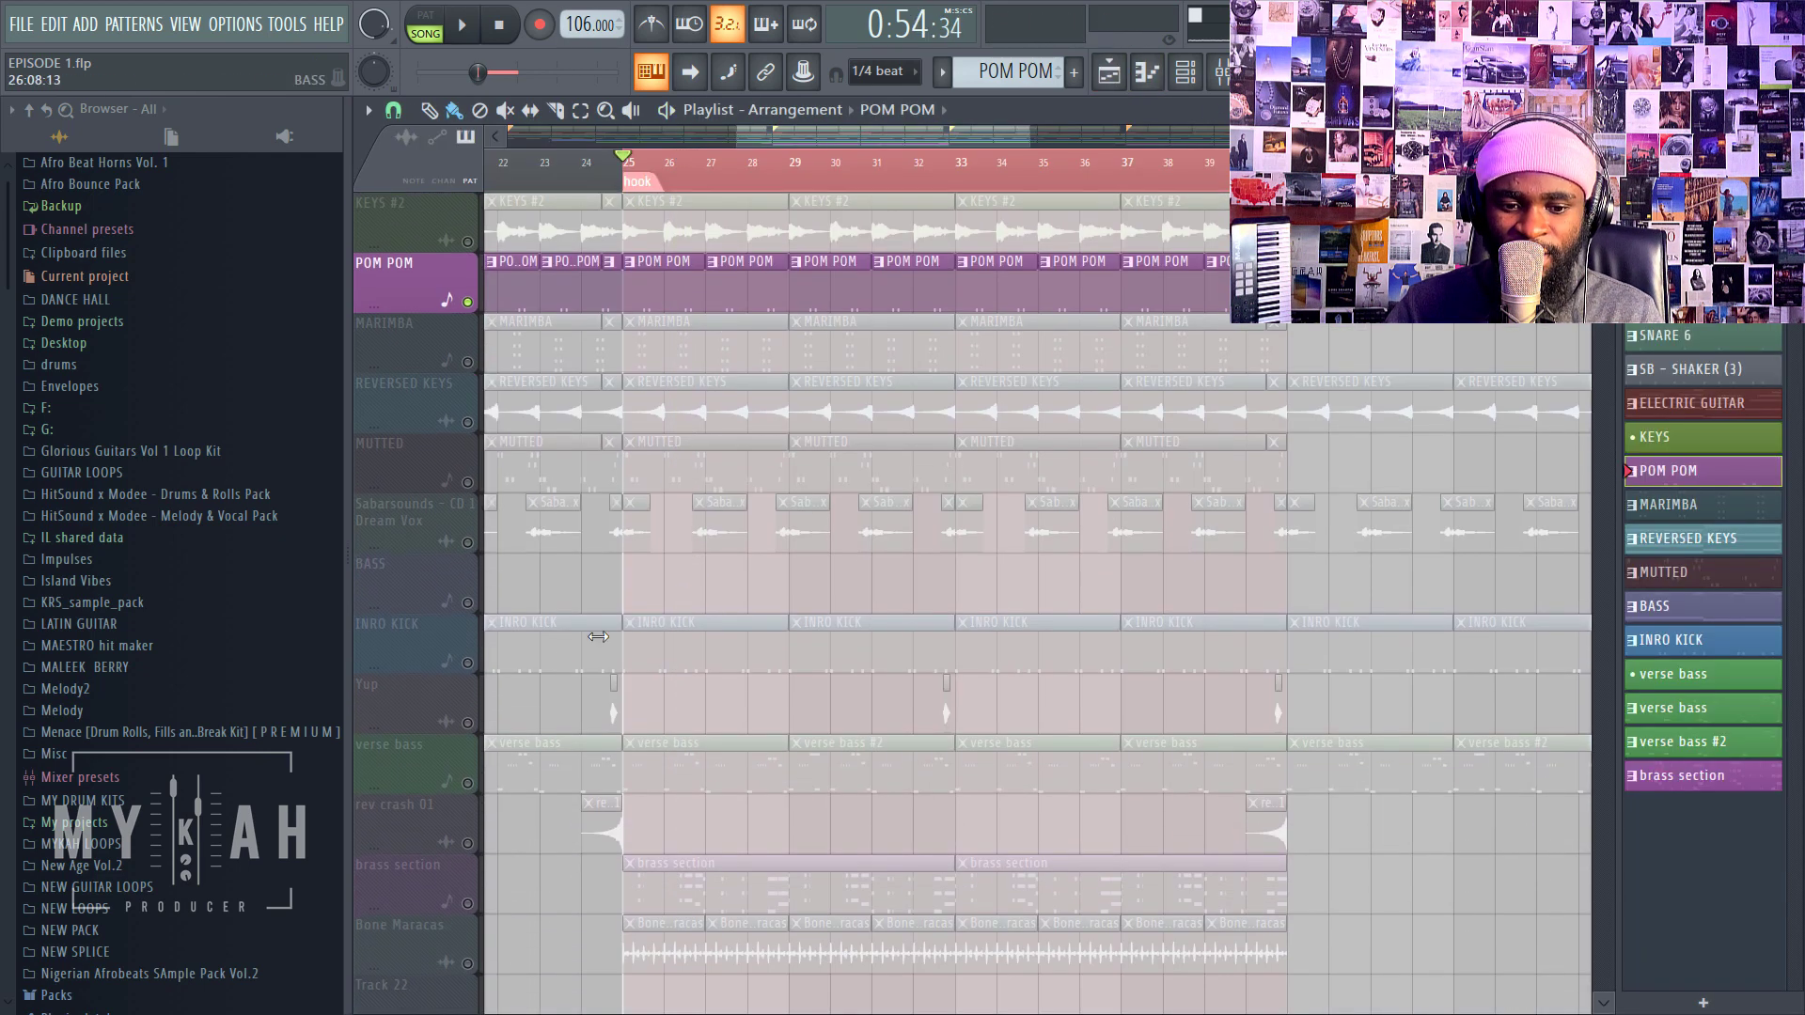
{"action": "left_click", "coordinate": [468, 663]}
{"action": "key", "text": "space"}
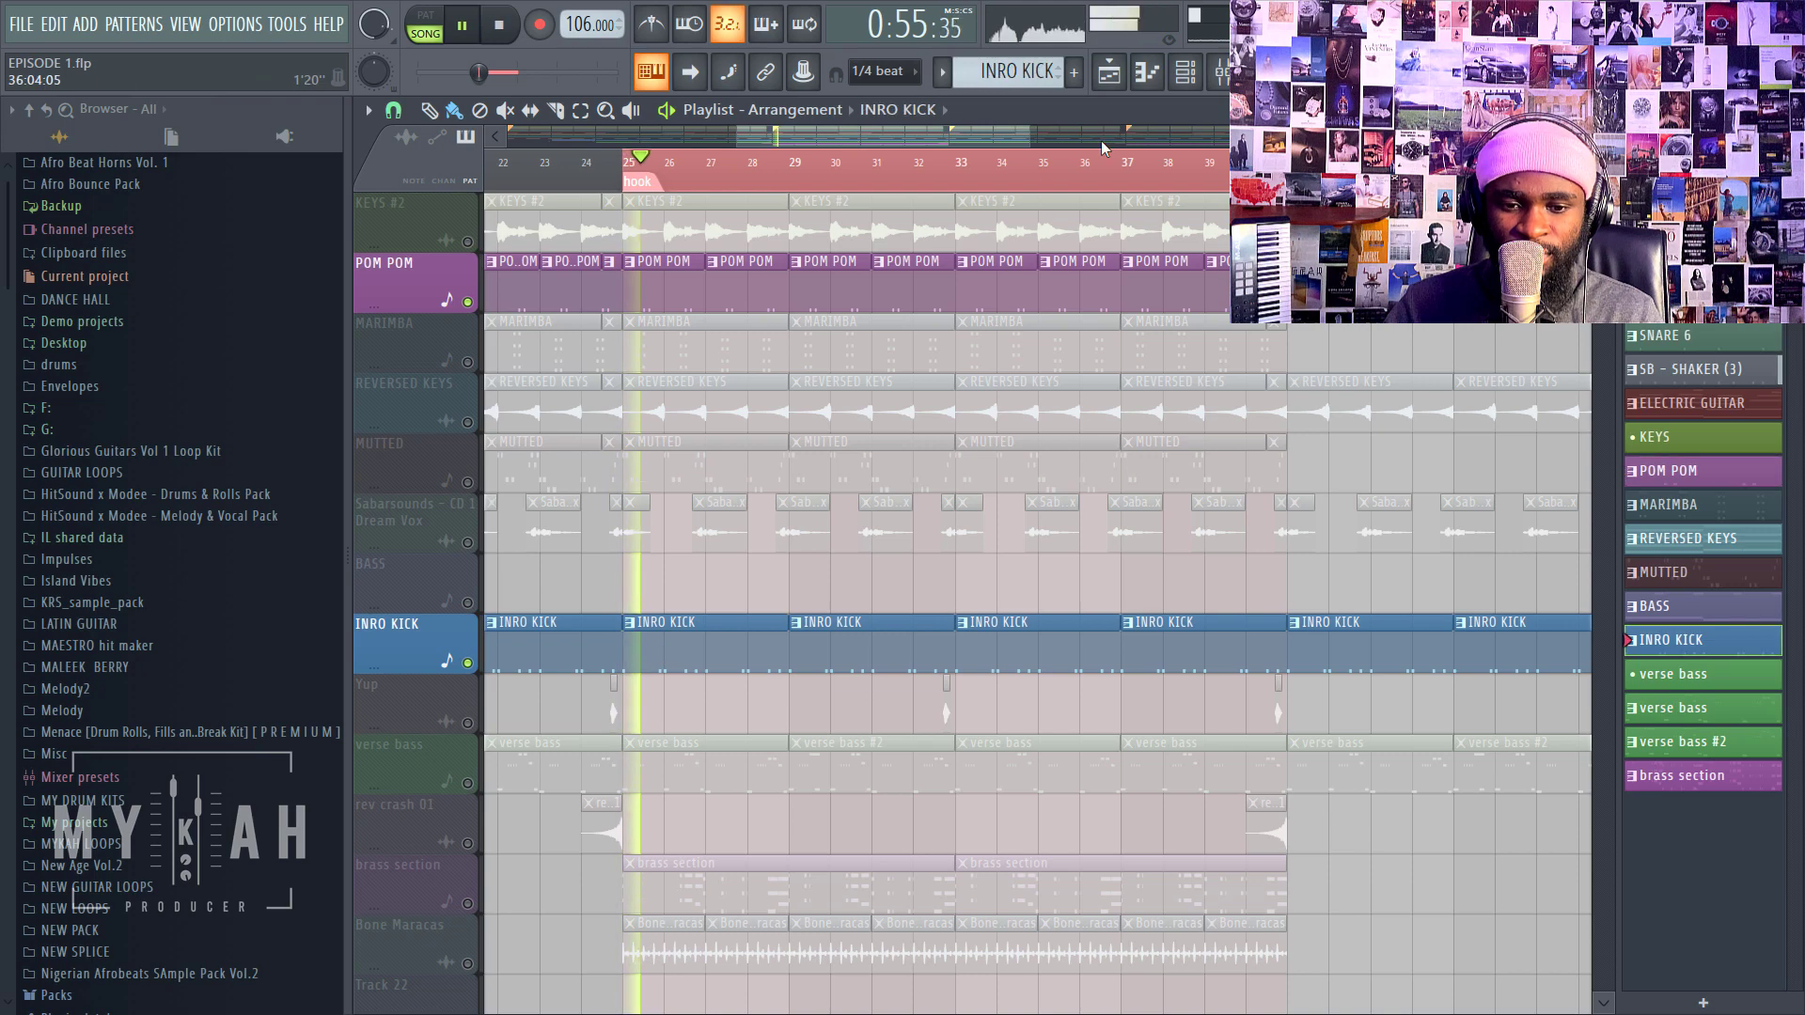
{"action": "left_click", "coordinate": [1185, 73]}
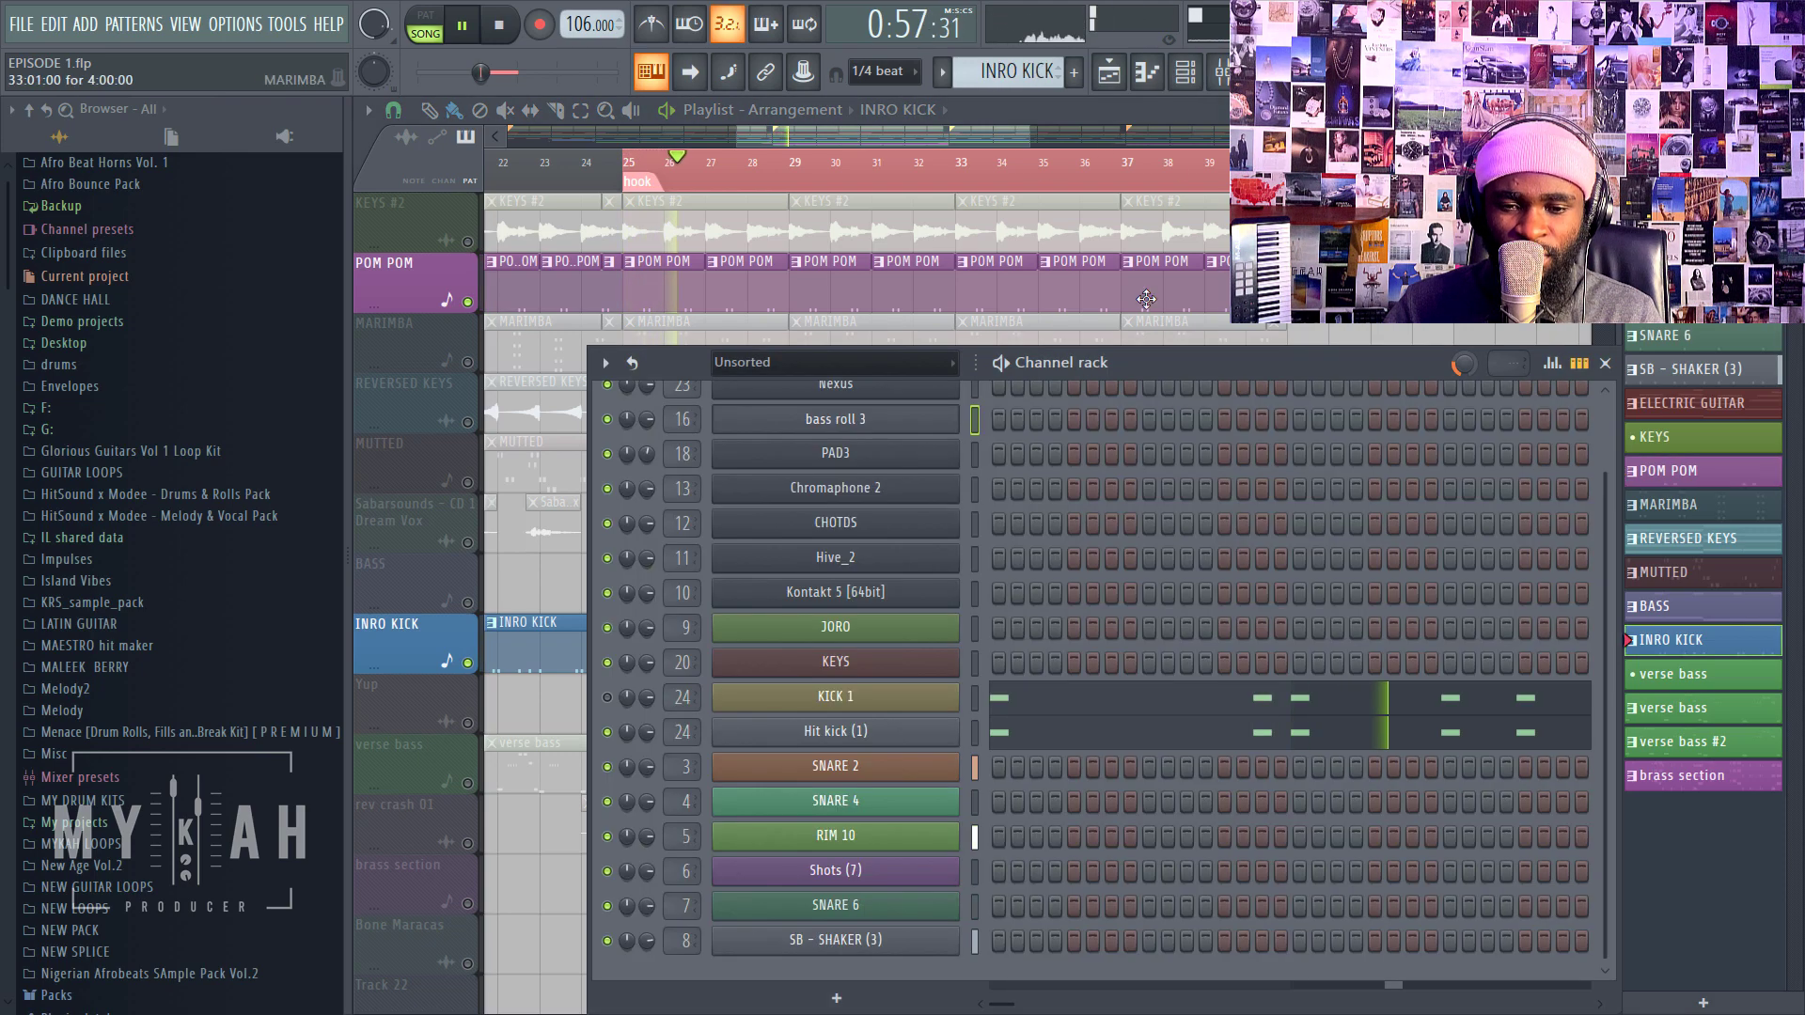
Step: Play the hook with the Mixer shown and locate the KICK 1 track
{"action": "key", "text": "F9"}
{"action": "key", "text": "space"}
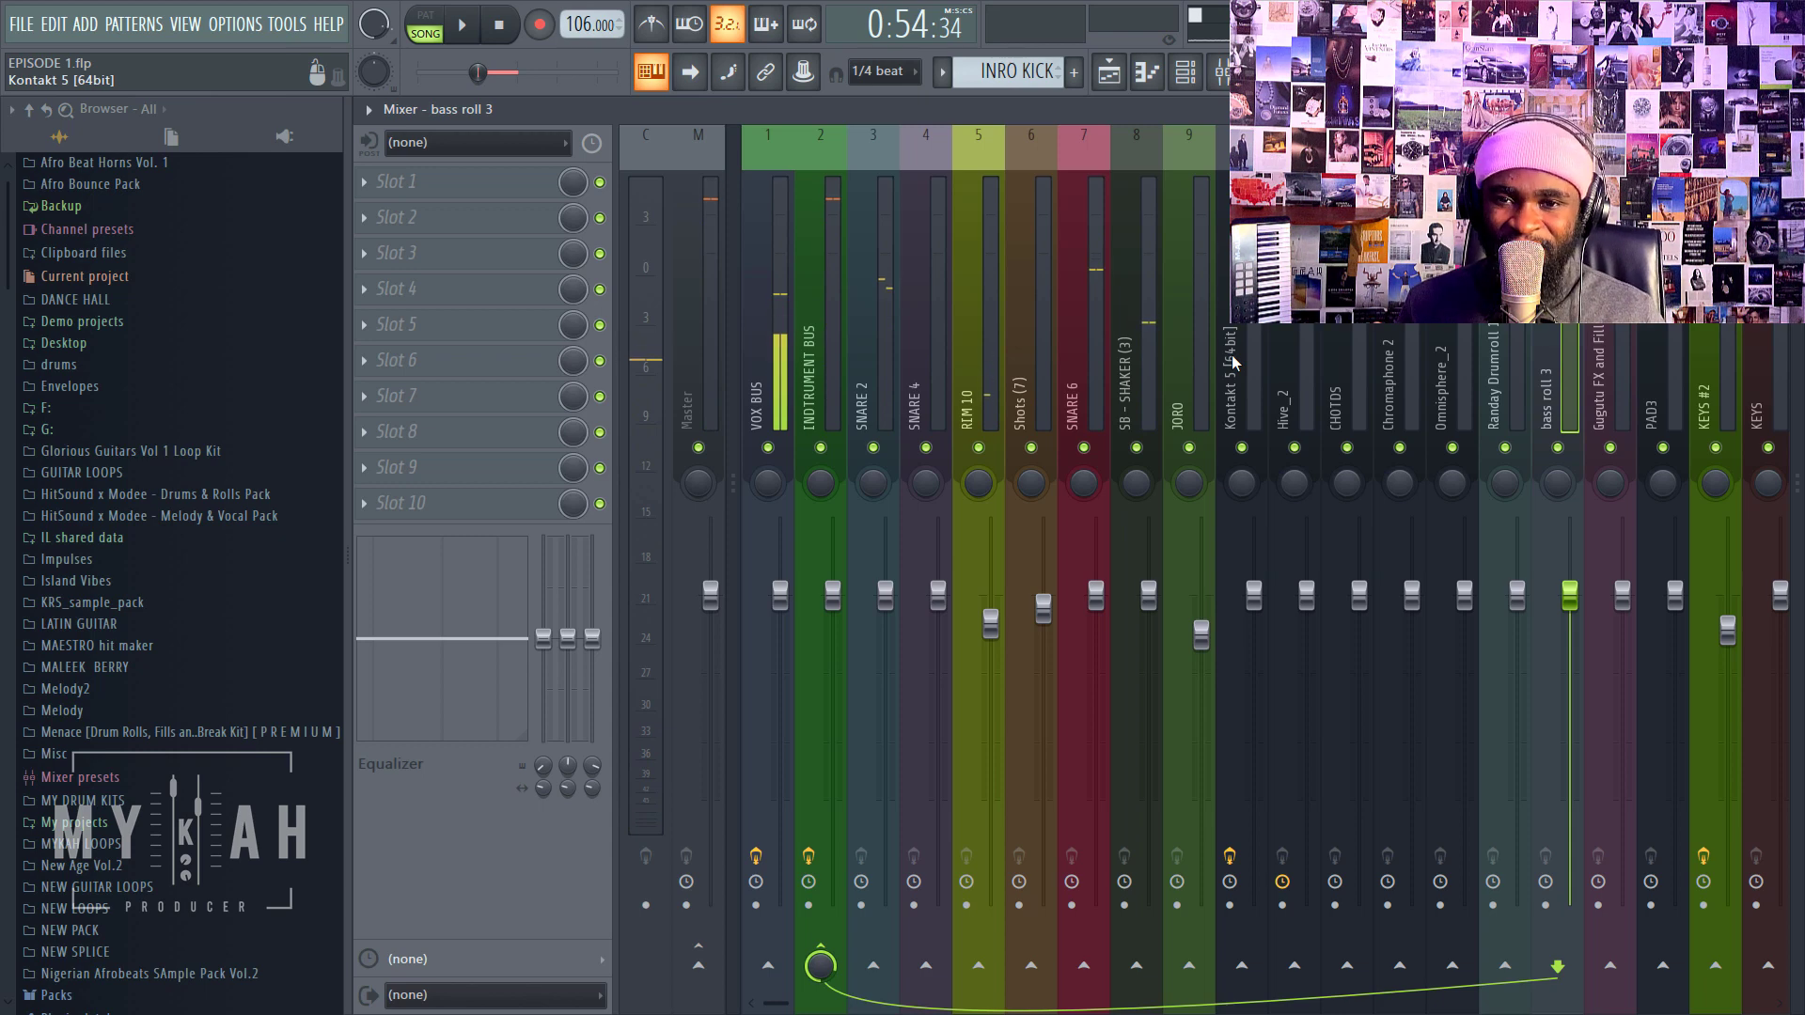
{"action": "key", "text": "space"}
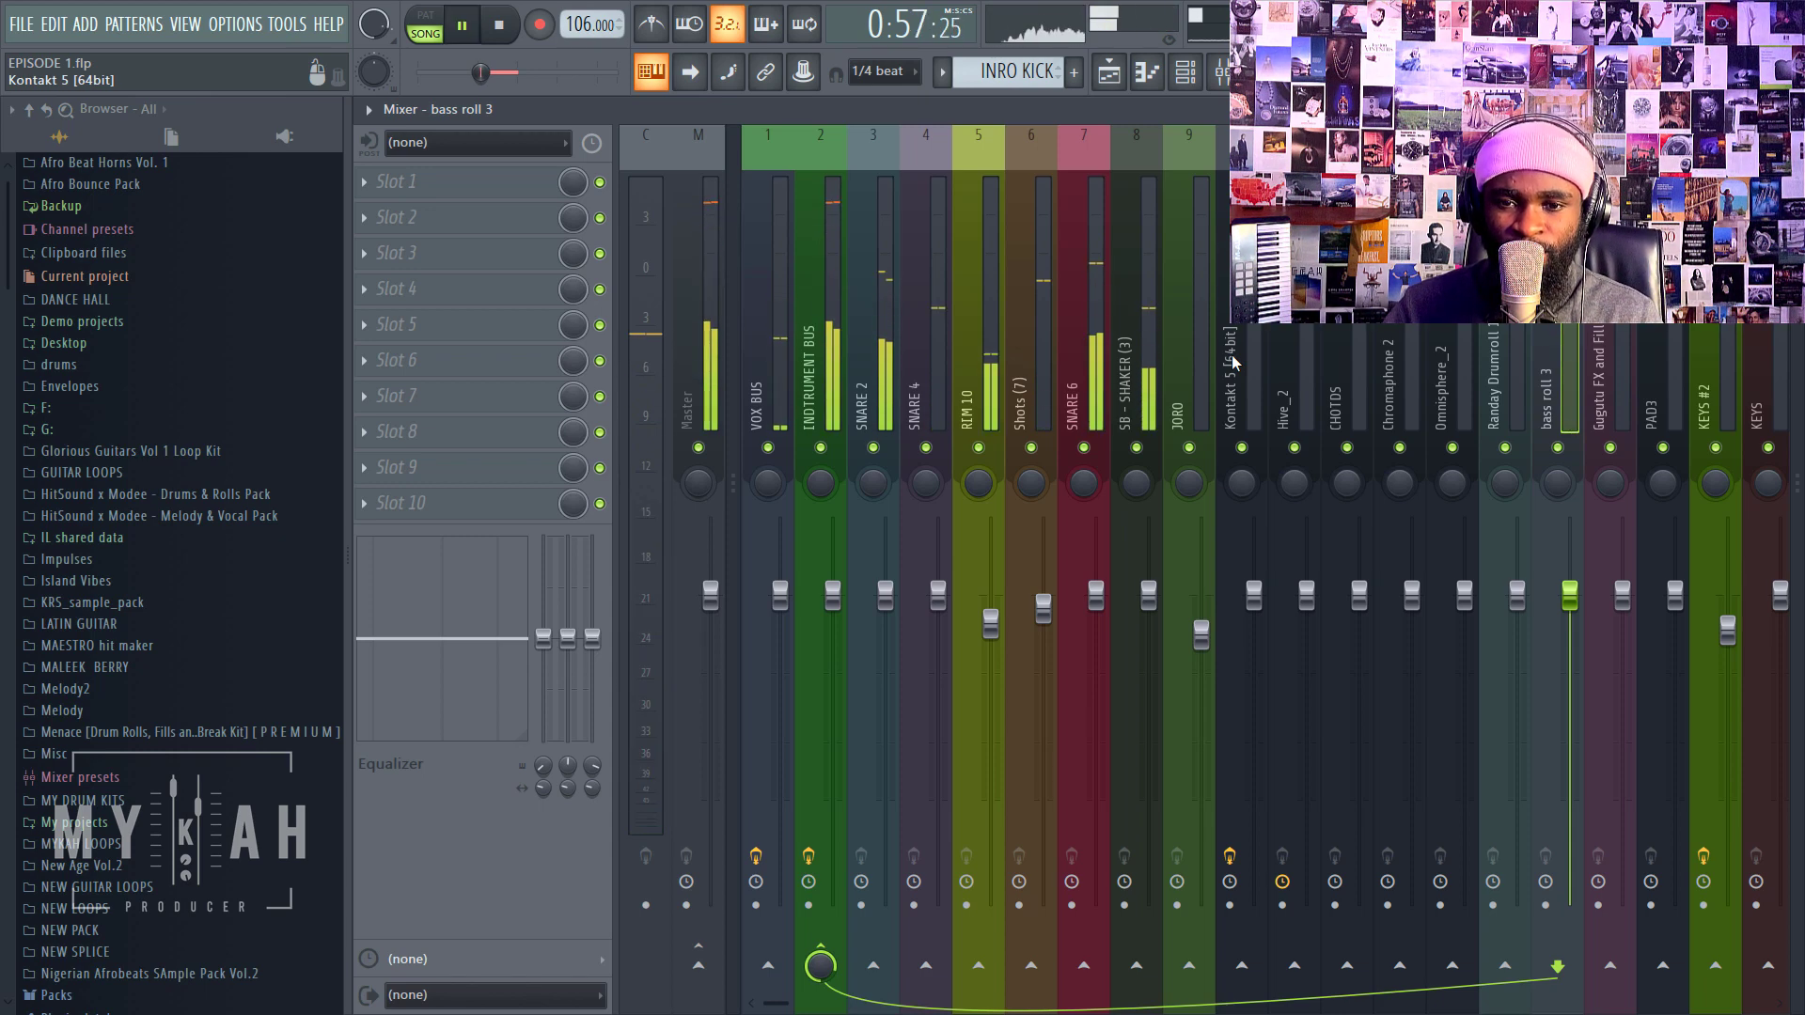
{"action": "scroll", "coordinate": [1329, 340], "scroll_direction": "down", "scroll_amount": 5}
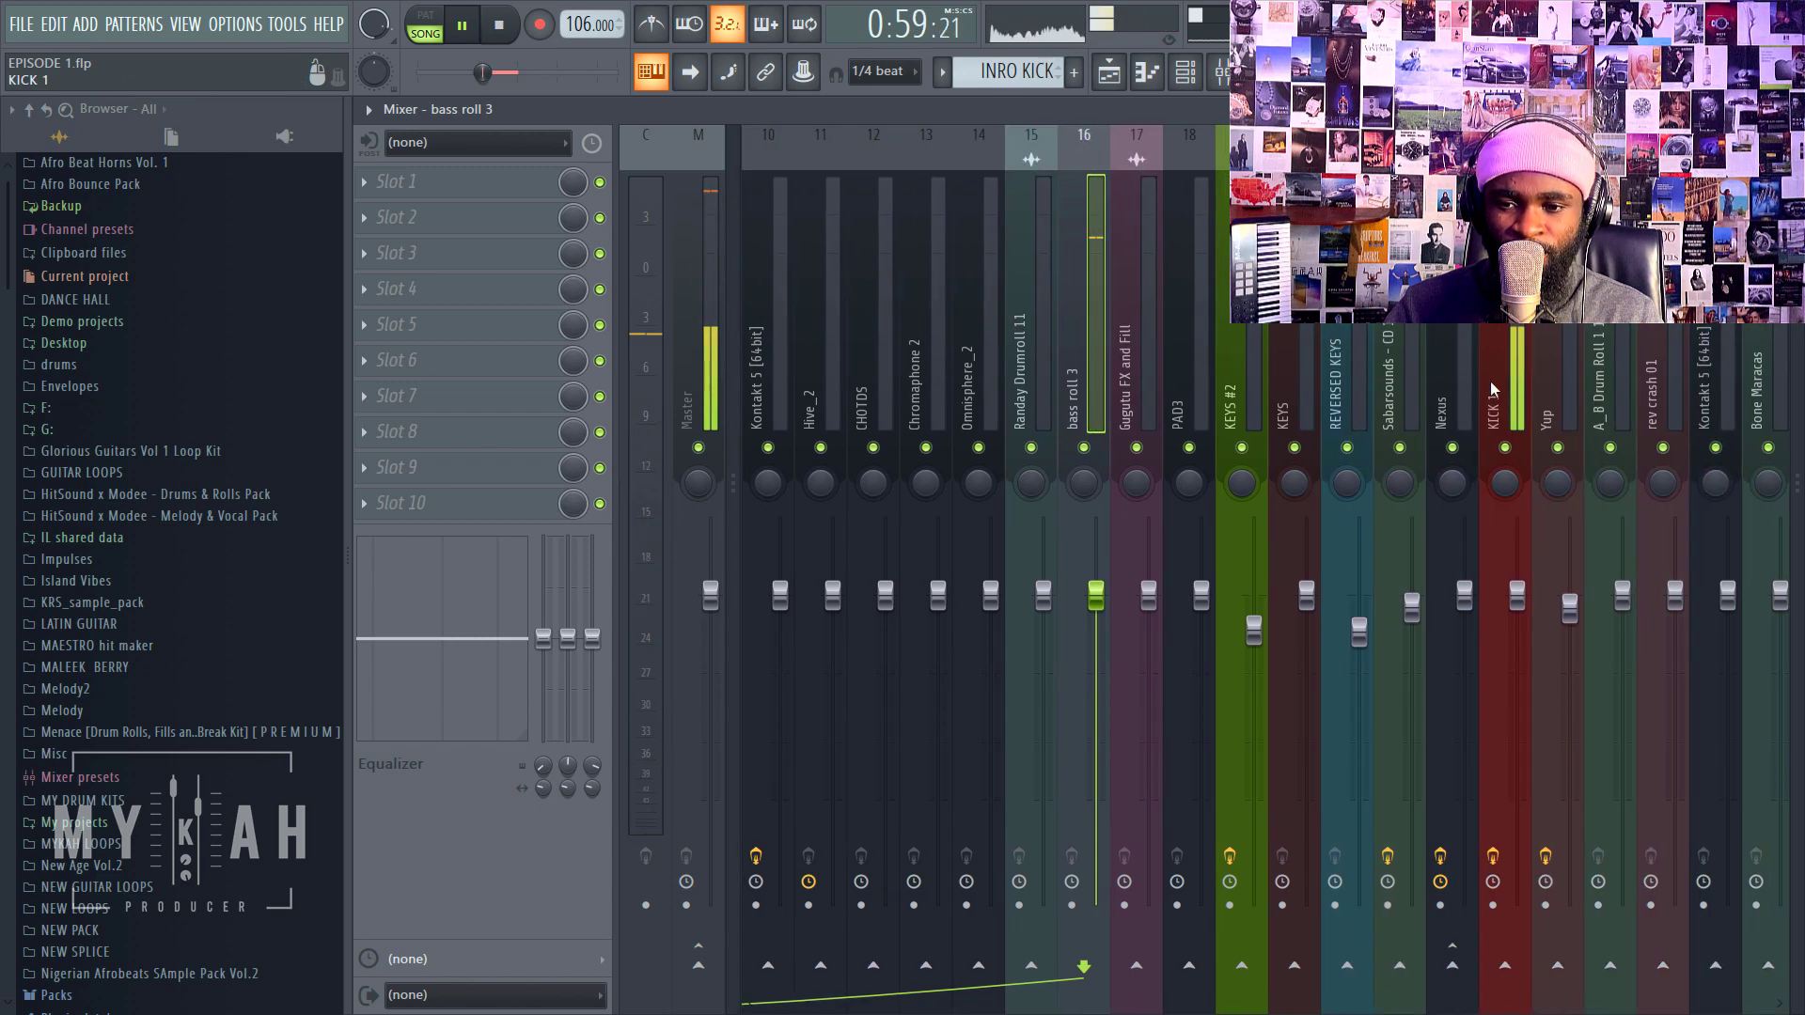
{"action": "key", "text": "space"}
Step: Open the Fruity soft clipper on the KICK 1 mixer track and play the hook to inspect its response
{"action": "left_click", "coordinate": [1504, 363]}
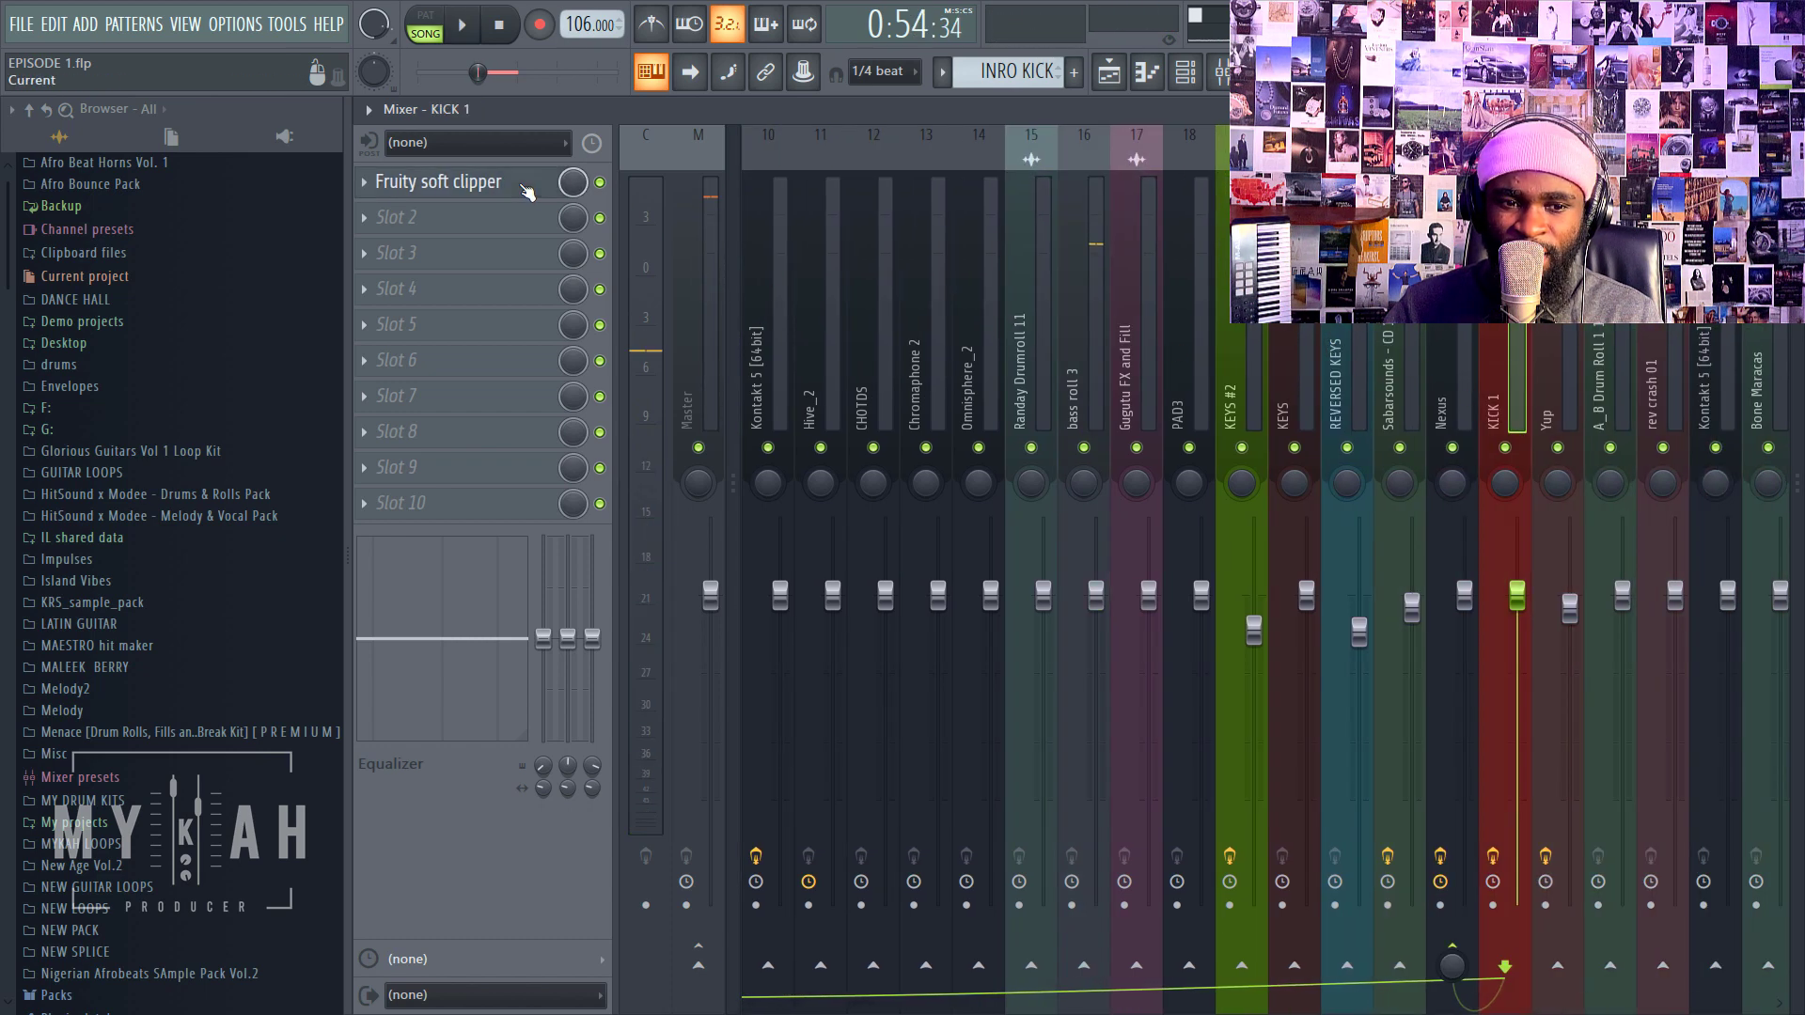
{"action": "left_click", "coordinate": [527, 188]}
{"action": "left_click_drag", "start_coordinate": [621, 323], "coordinate": [946, 324]}
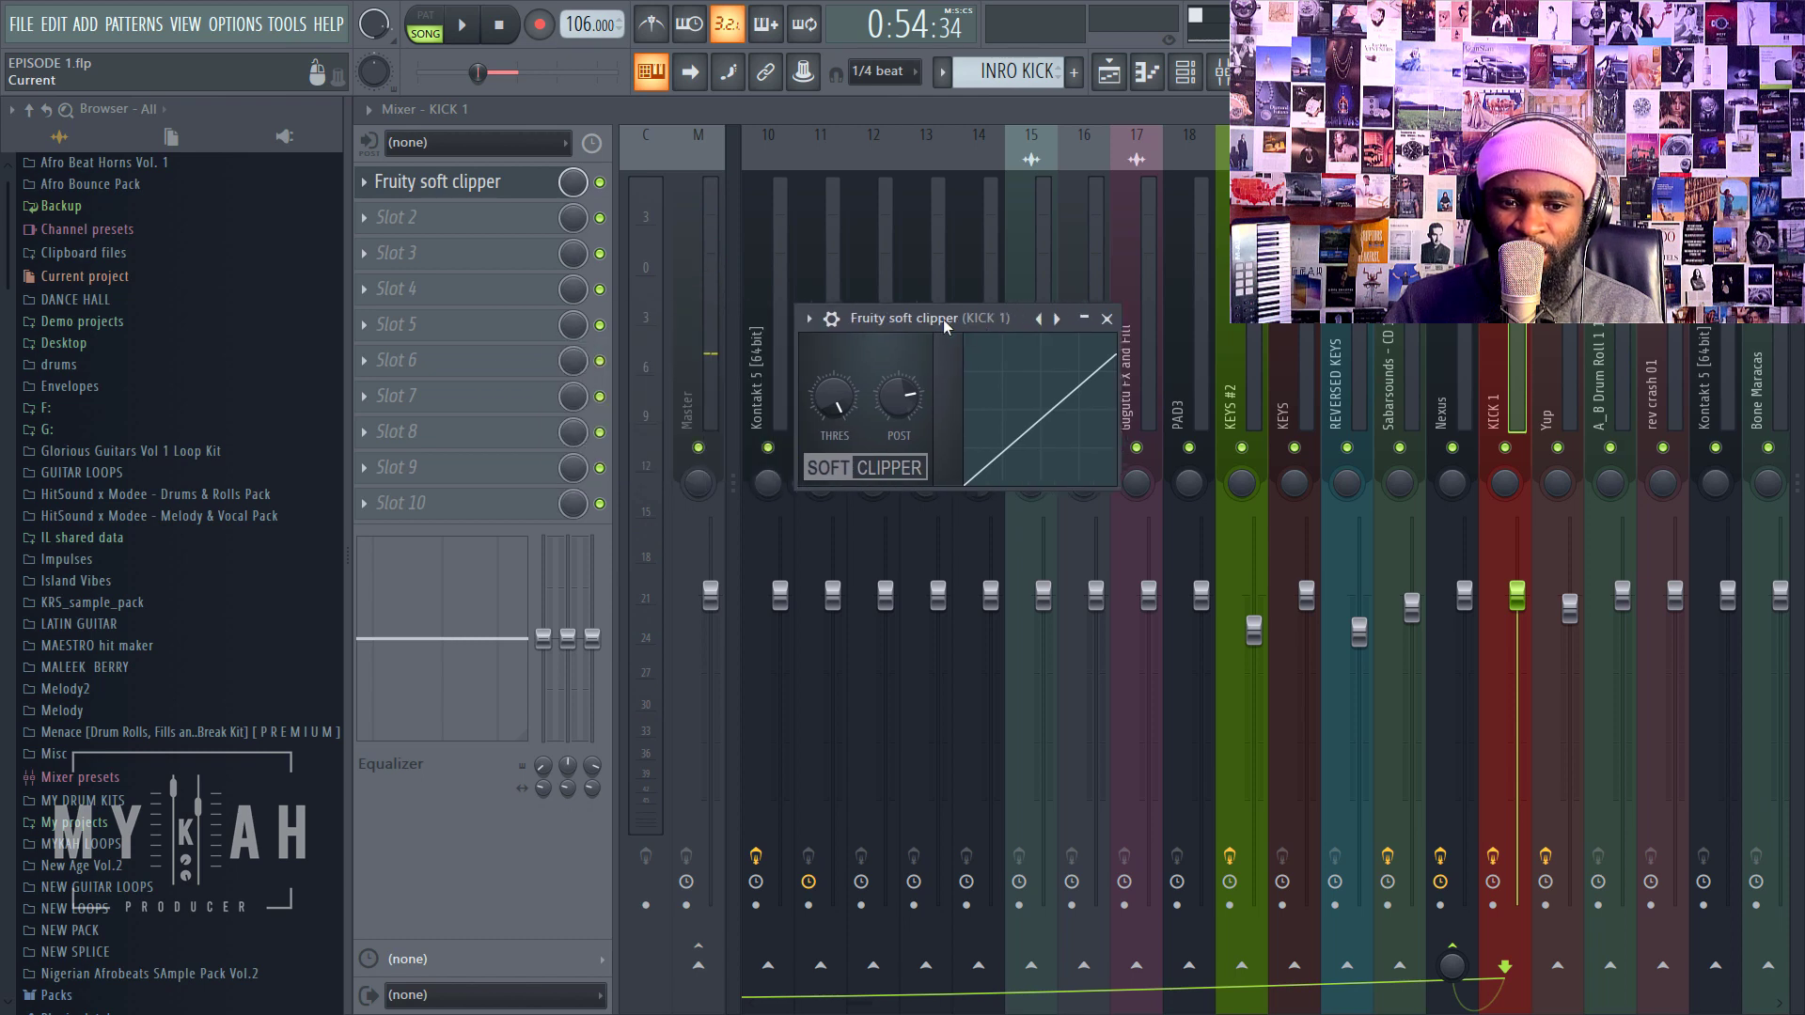
{"action": "key", "text": "space"}
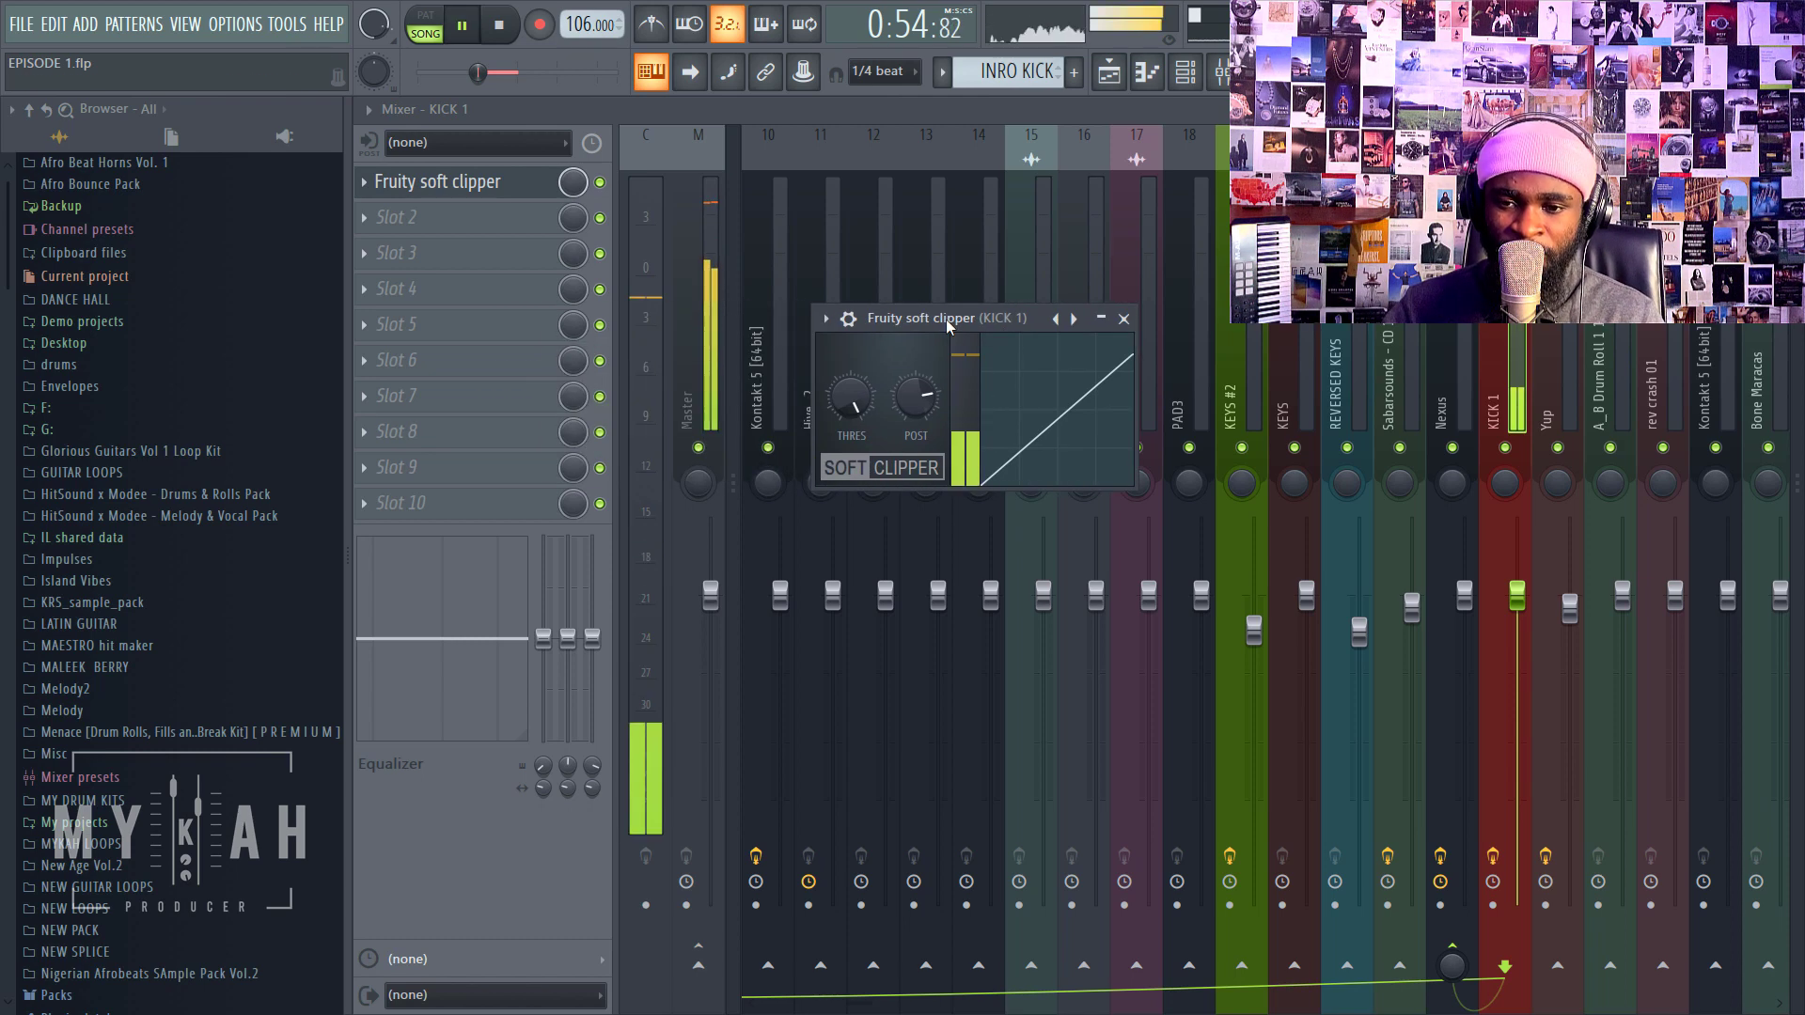
Step: Return to the Playlist and listen to the hook with INRO KICK layered under the percussion tracks
{"action": "key", "text": "F5"}
{"action": "scroll", "coordinate": [956, 492], "scroll_direction": "down", "scroll_amount": 5}
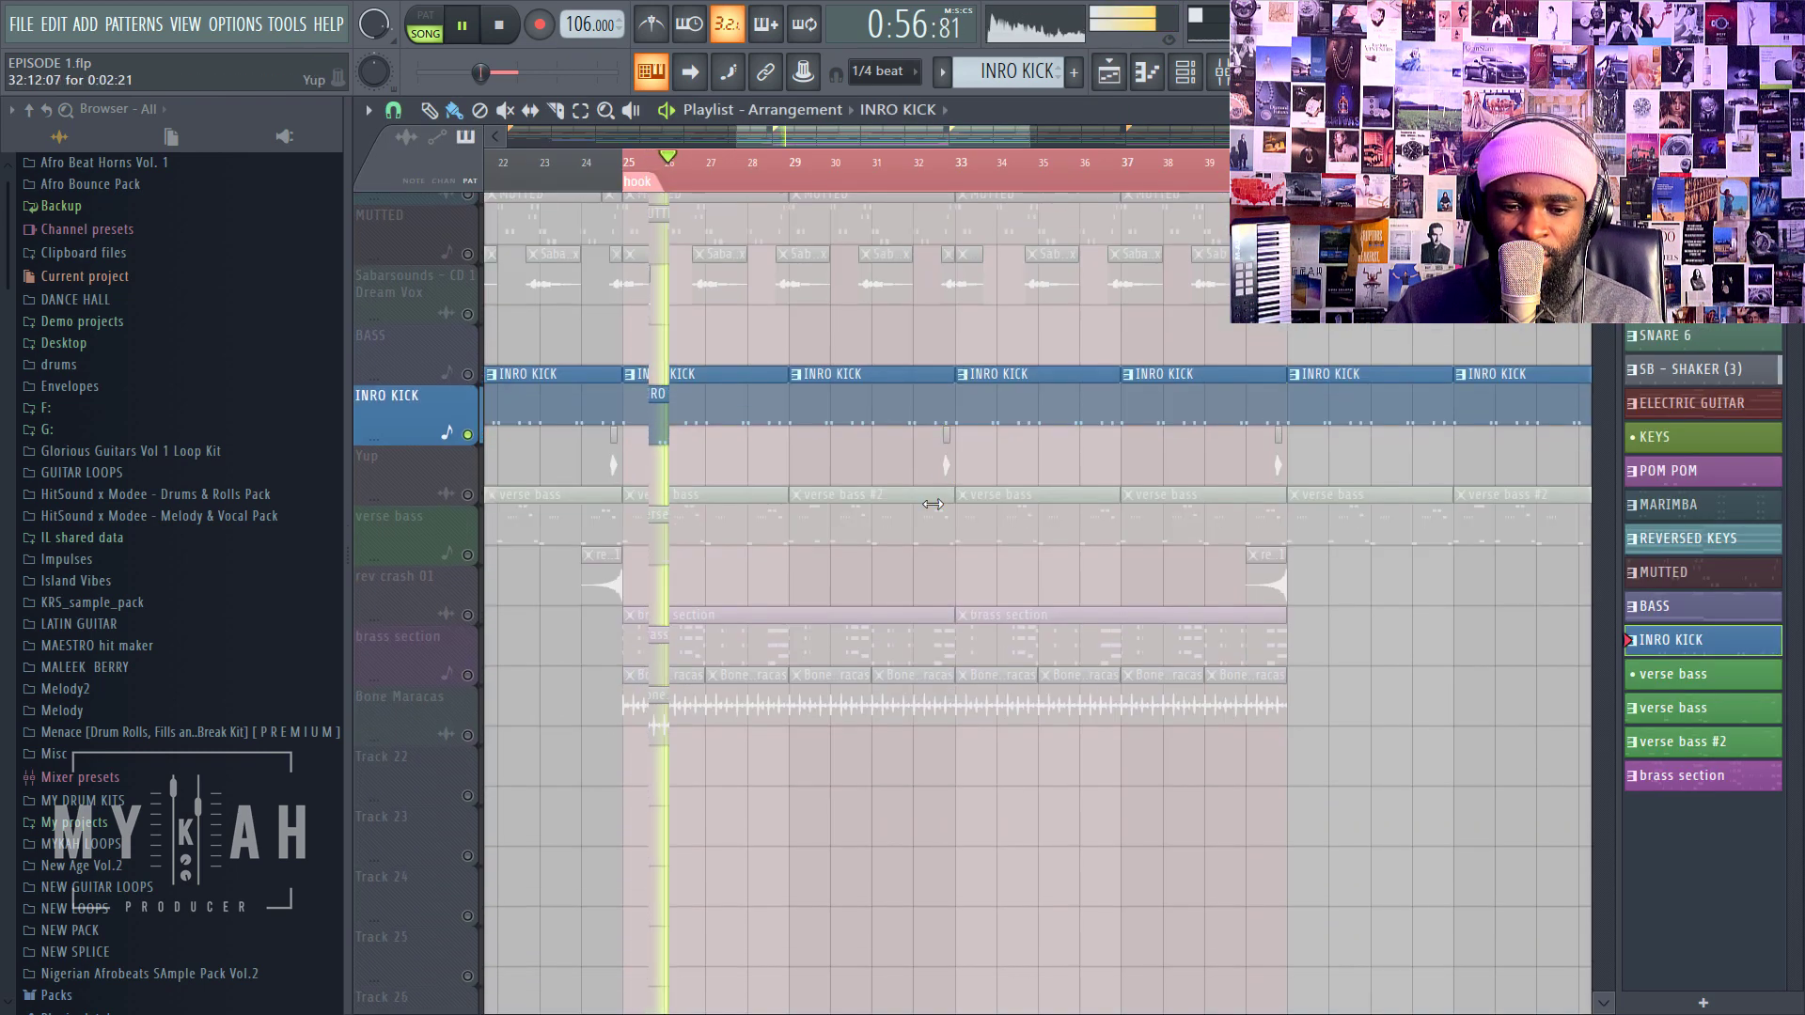
{"action": "key", "text": "space"}
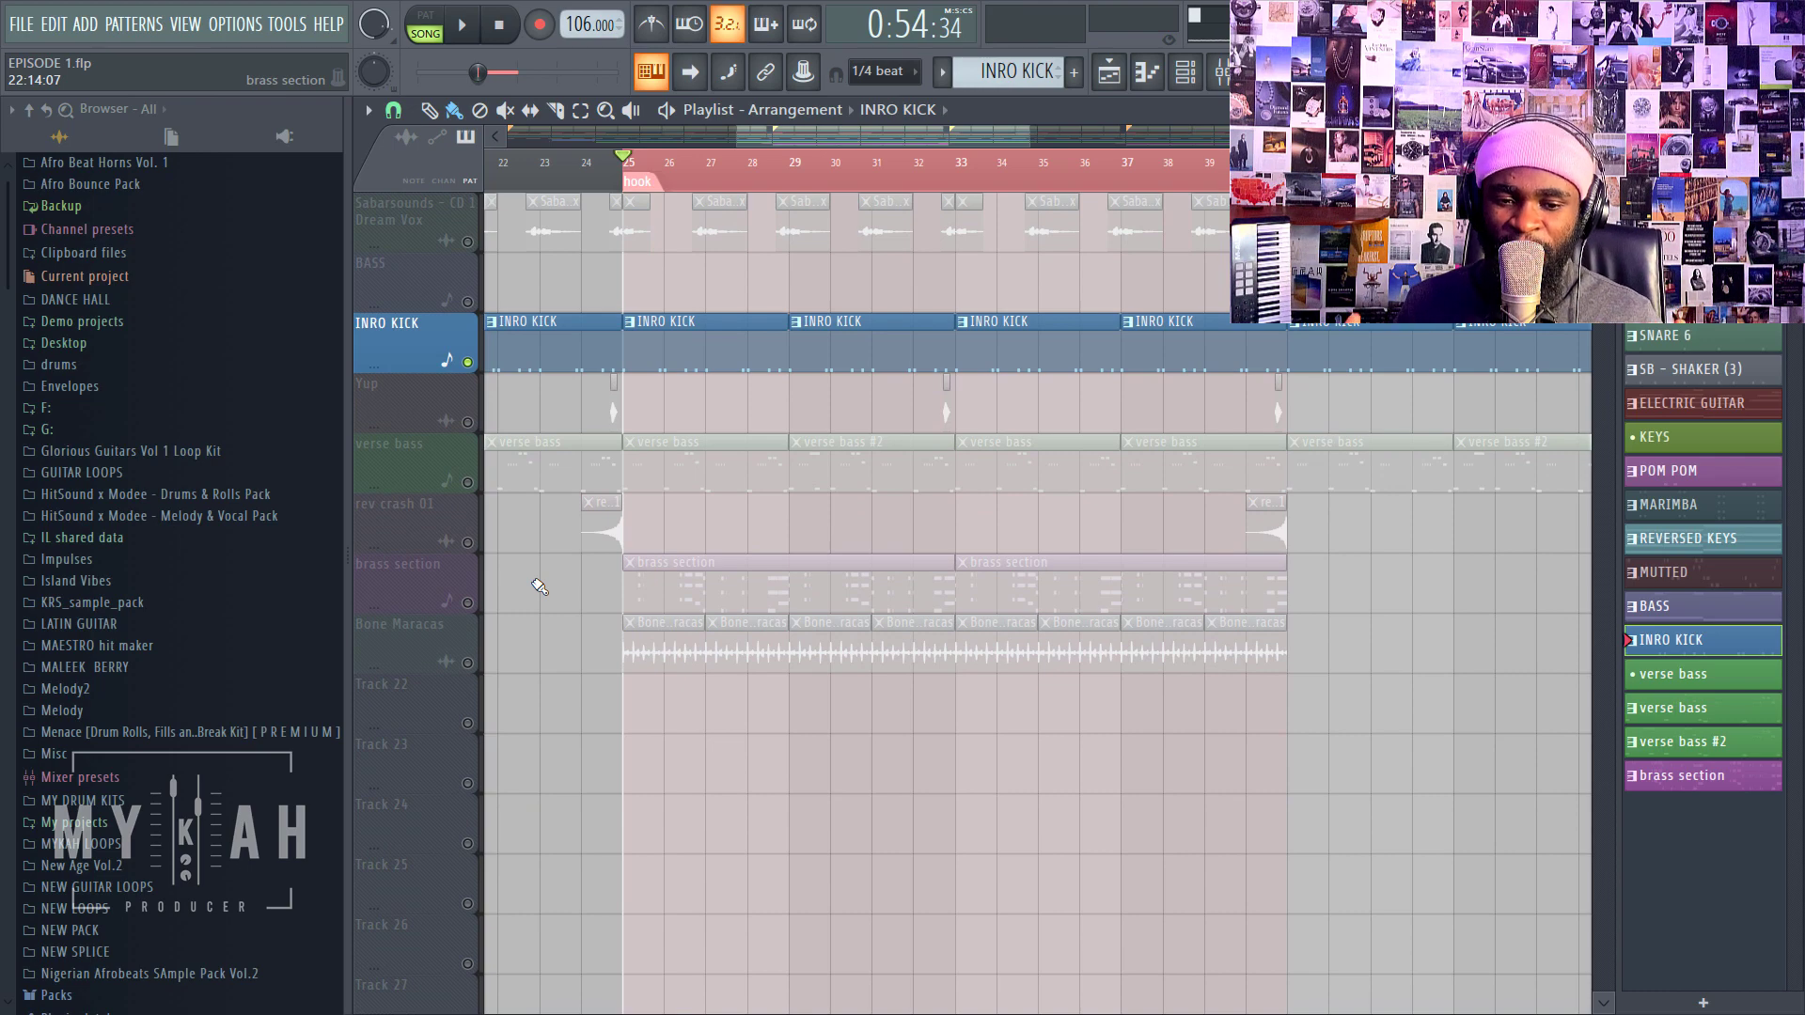
{"action": "scroll", "coordinate": [538, 586], "scroll_direction": "up", "scroll_amount": 4}
{"action": "key", "text": "space"}
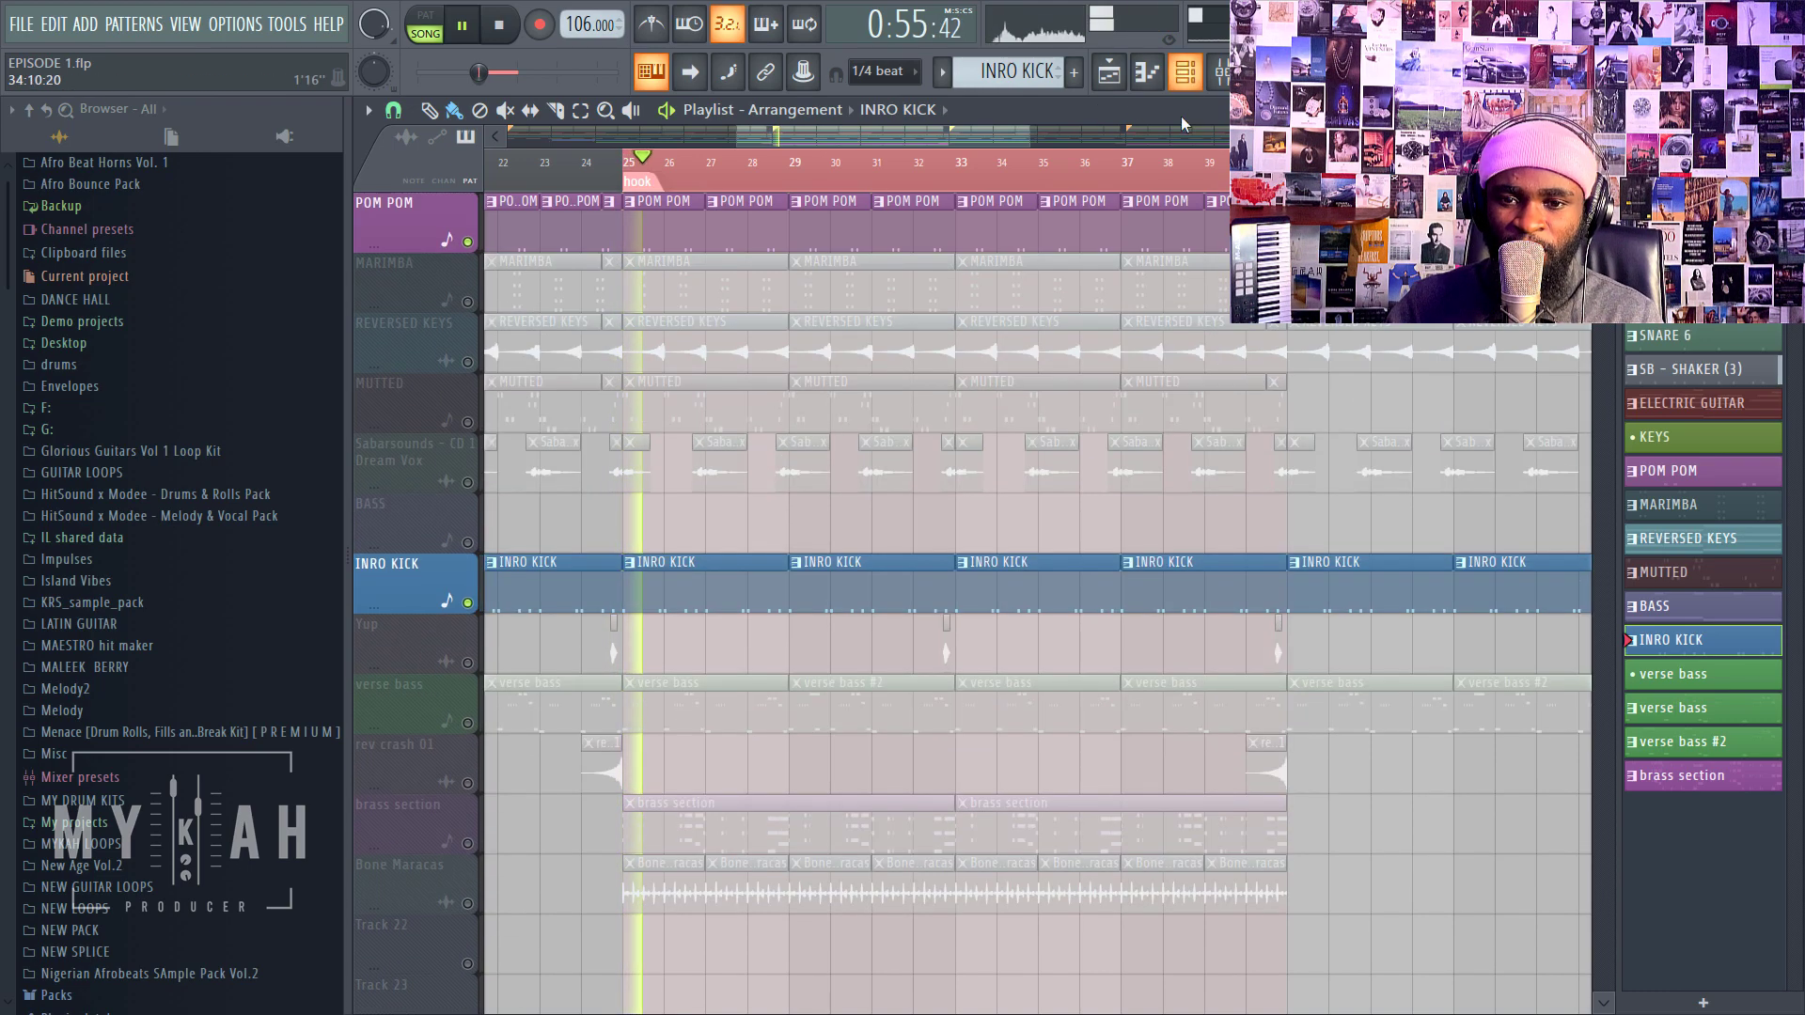
{"action": "scroll", "coordinate": [1090, 324], "scroll_direction": "up", "scroll_amount": 2}
{"action": "scroll", "coordinate": [1091, 325], "scroll_direction": "up", "scroll_amount": 2}
{"action": "key", "text": "space"}
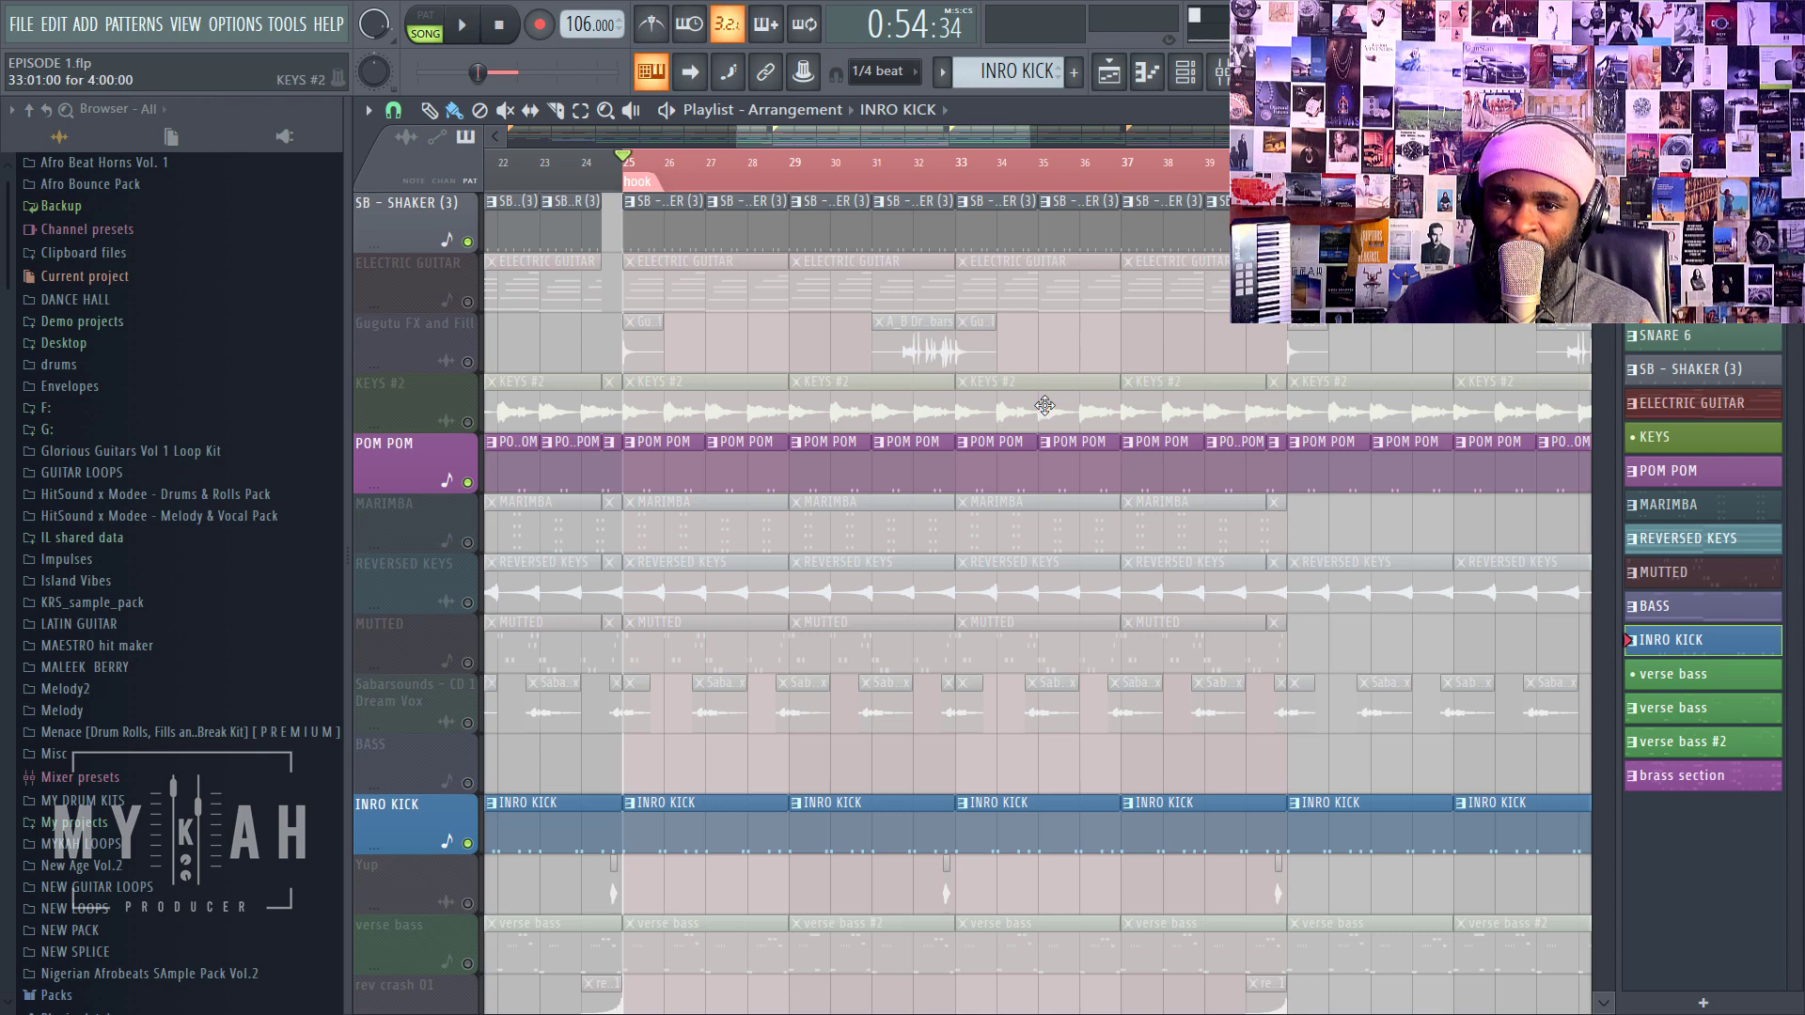
Step: Review the unmuted drum tracks from SNARE 2 to INRO KICK in the Playlist and replay the hook
{"action": "scroll", "coordinate": [1030, 403], "scroll_direction": "up", "scroll_amount": 5}
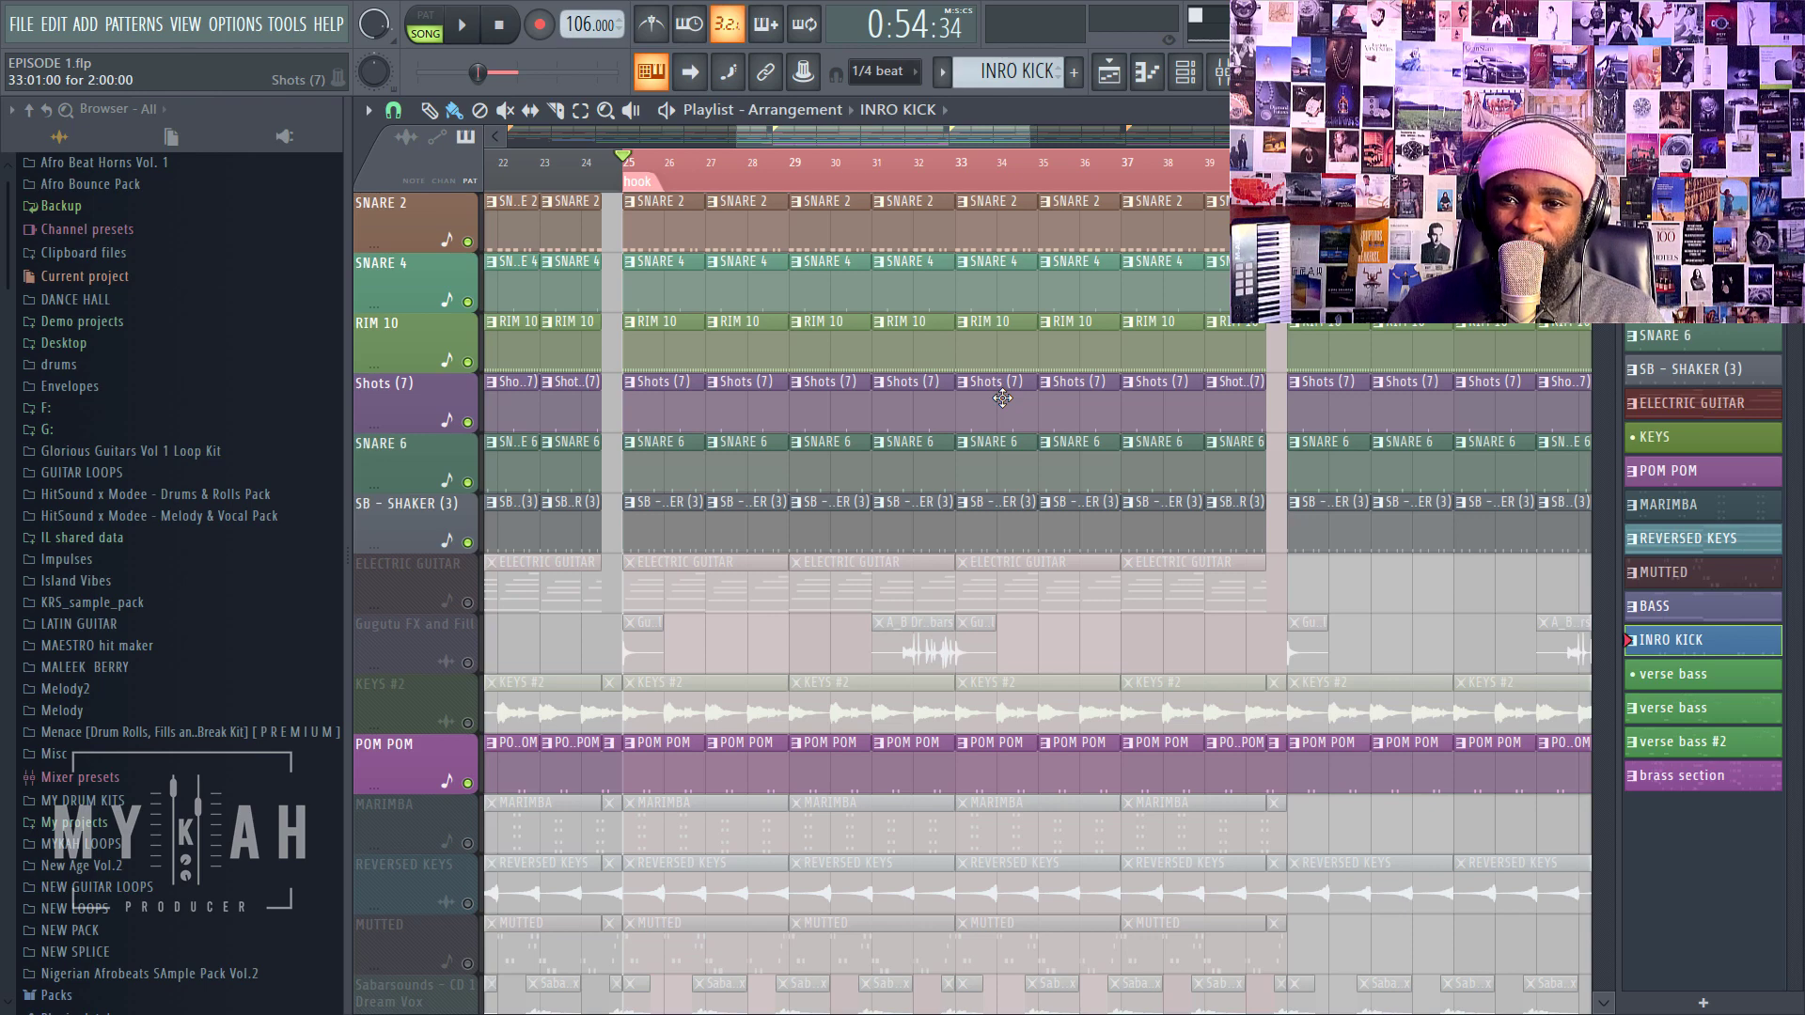
{"action": "scroll", "coordinate": [883, 501], "scroll_direction": "down", "scroll_amount": 3}
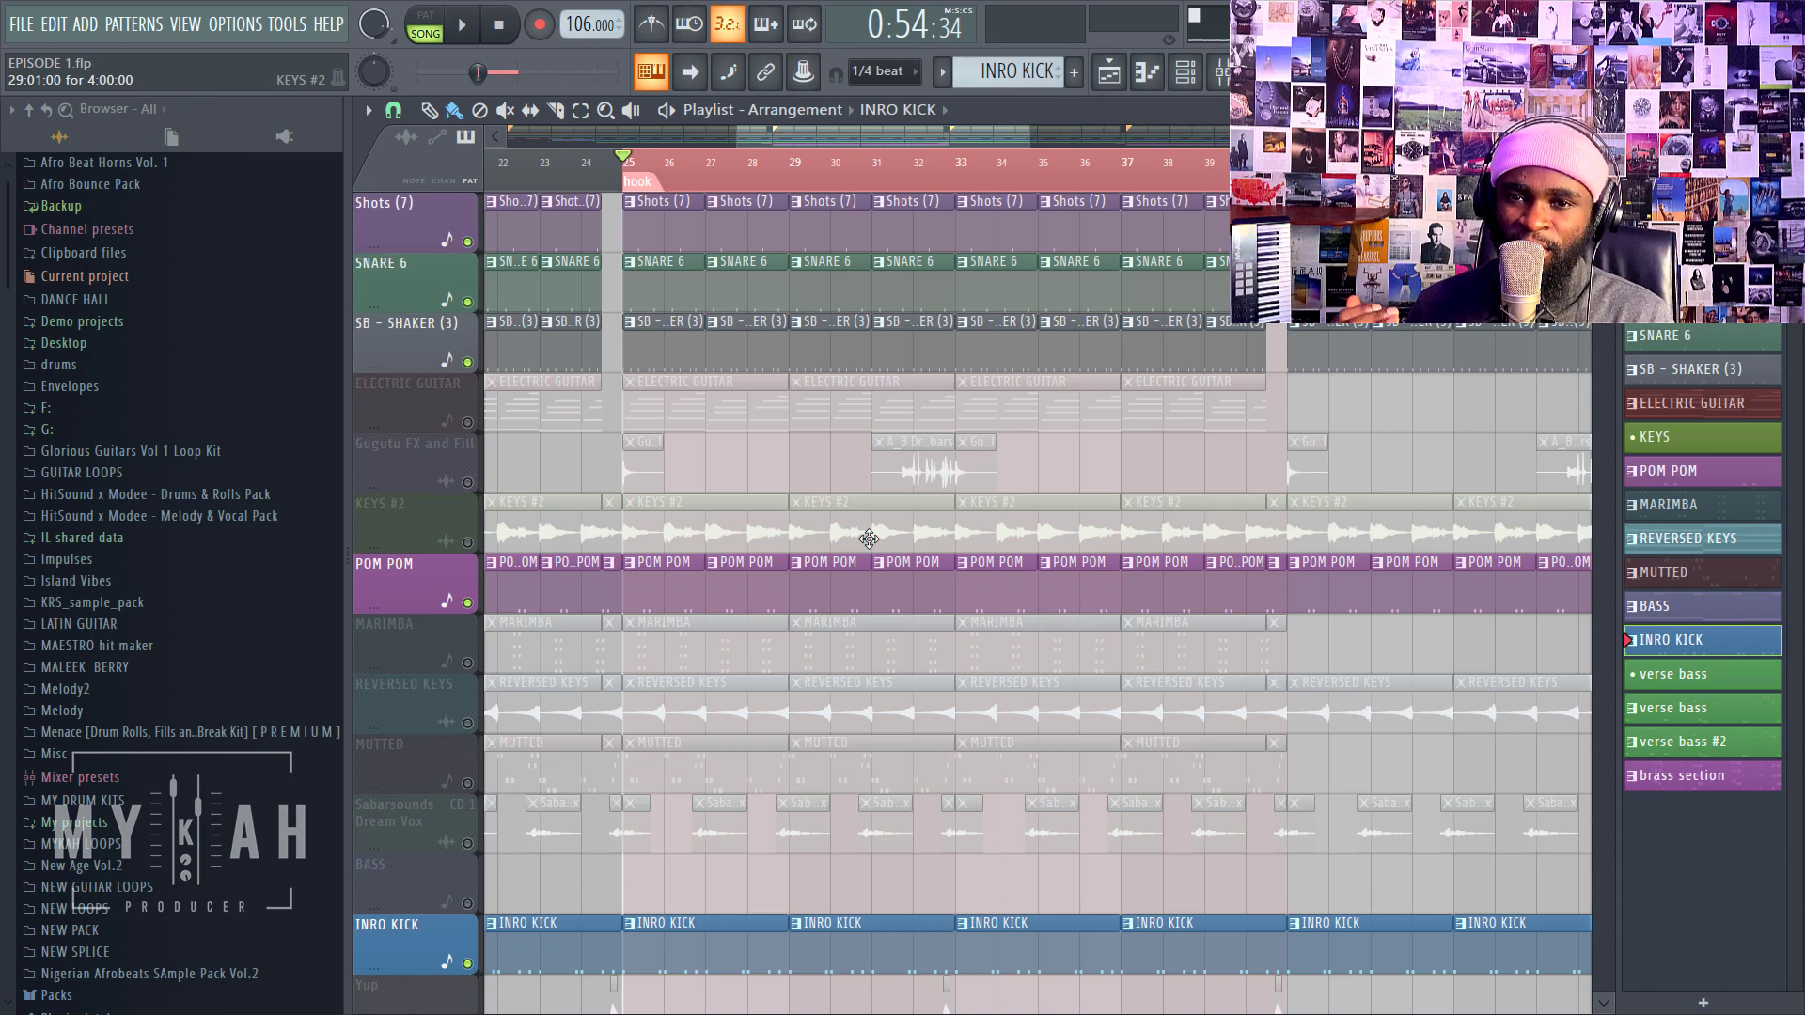
{"action": "key", "text": "space"}
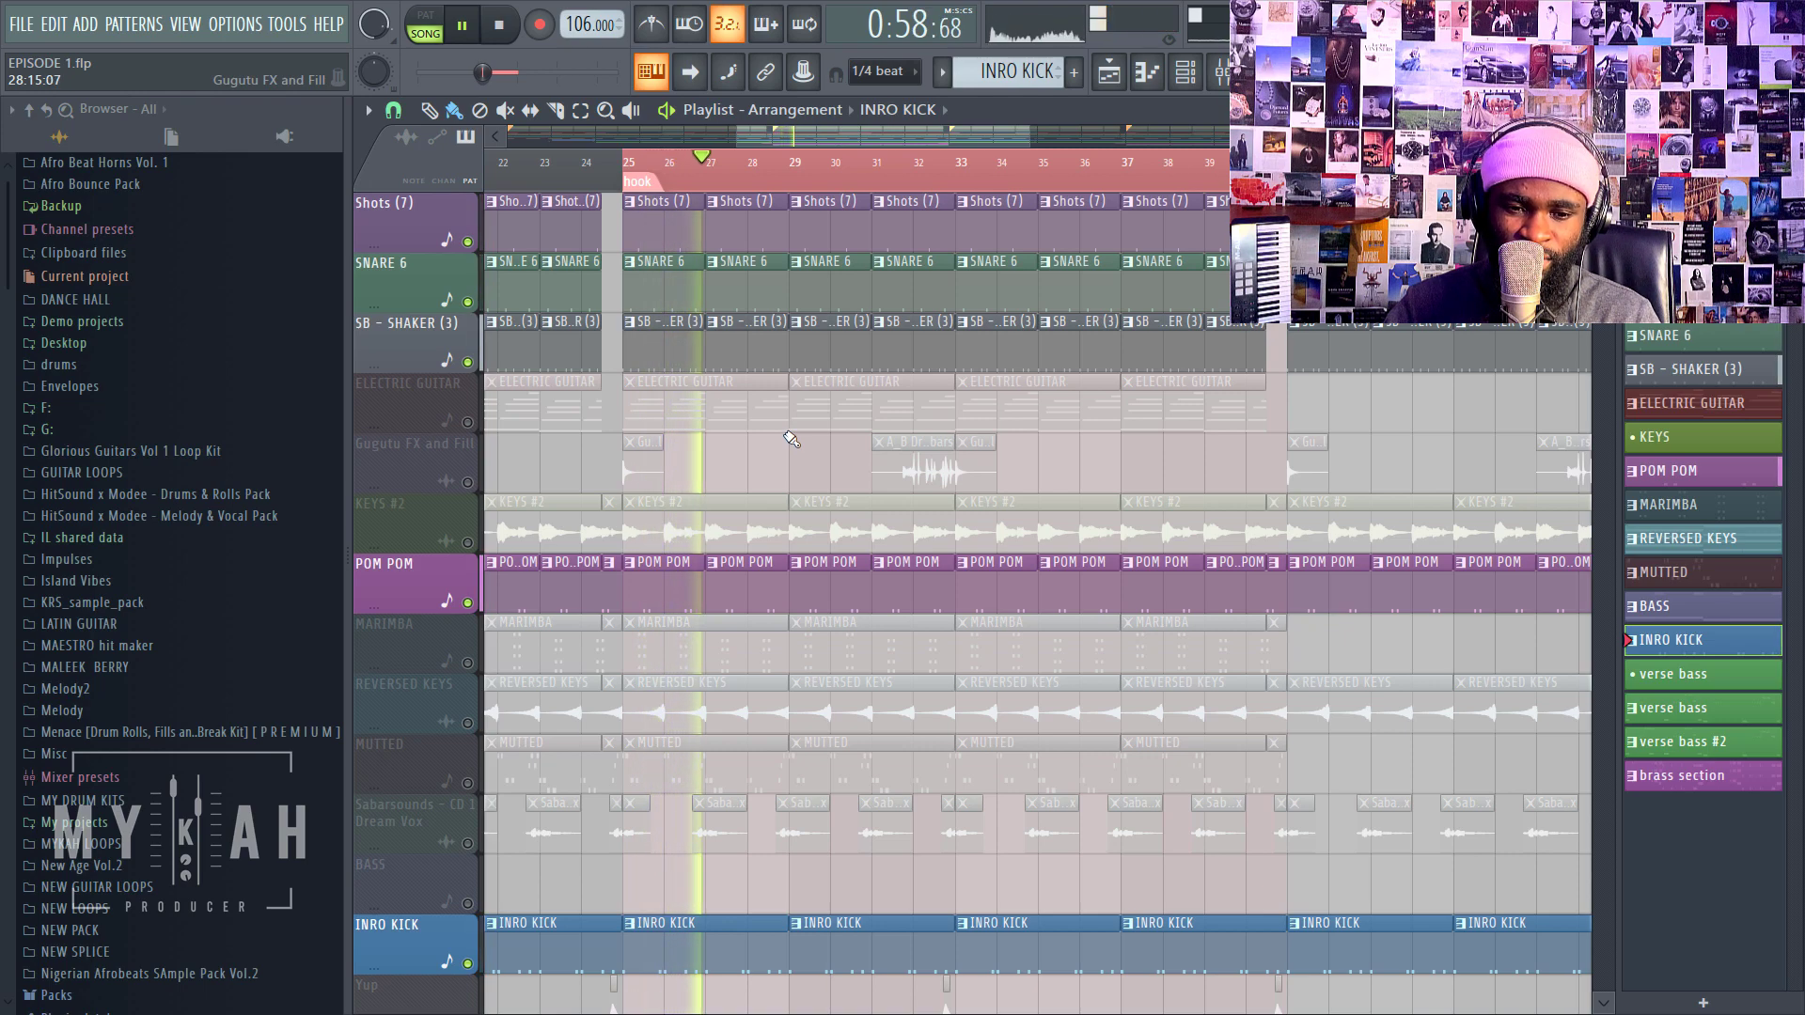
{"action": "scroll", "coordinate": [790, 437], "scroll_direction": "down", "scroll_amount": 4}
{"action": "scroll", "coordinate": [790, 432], "scroll_direction": "down", "scroll_amount": 3}
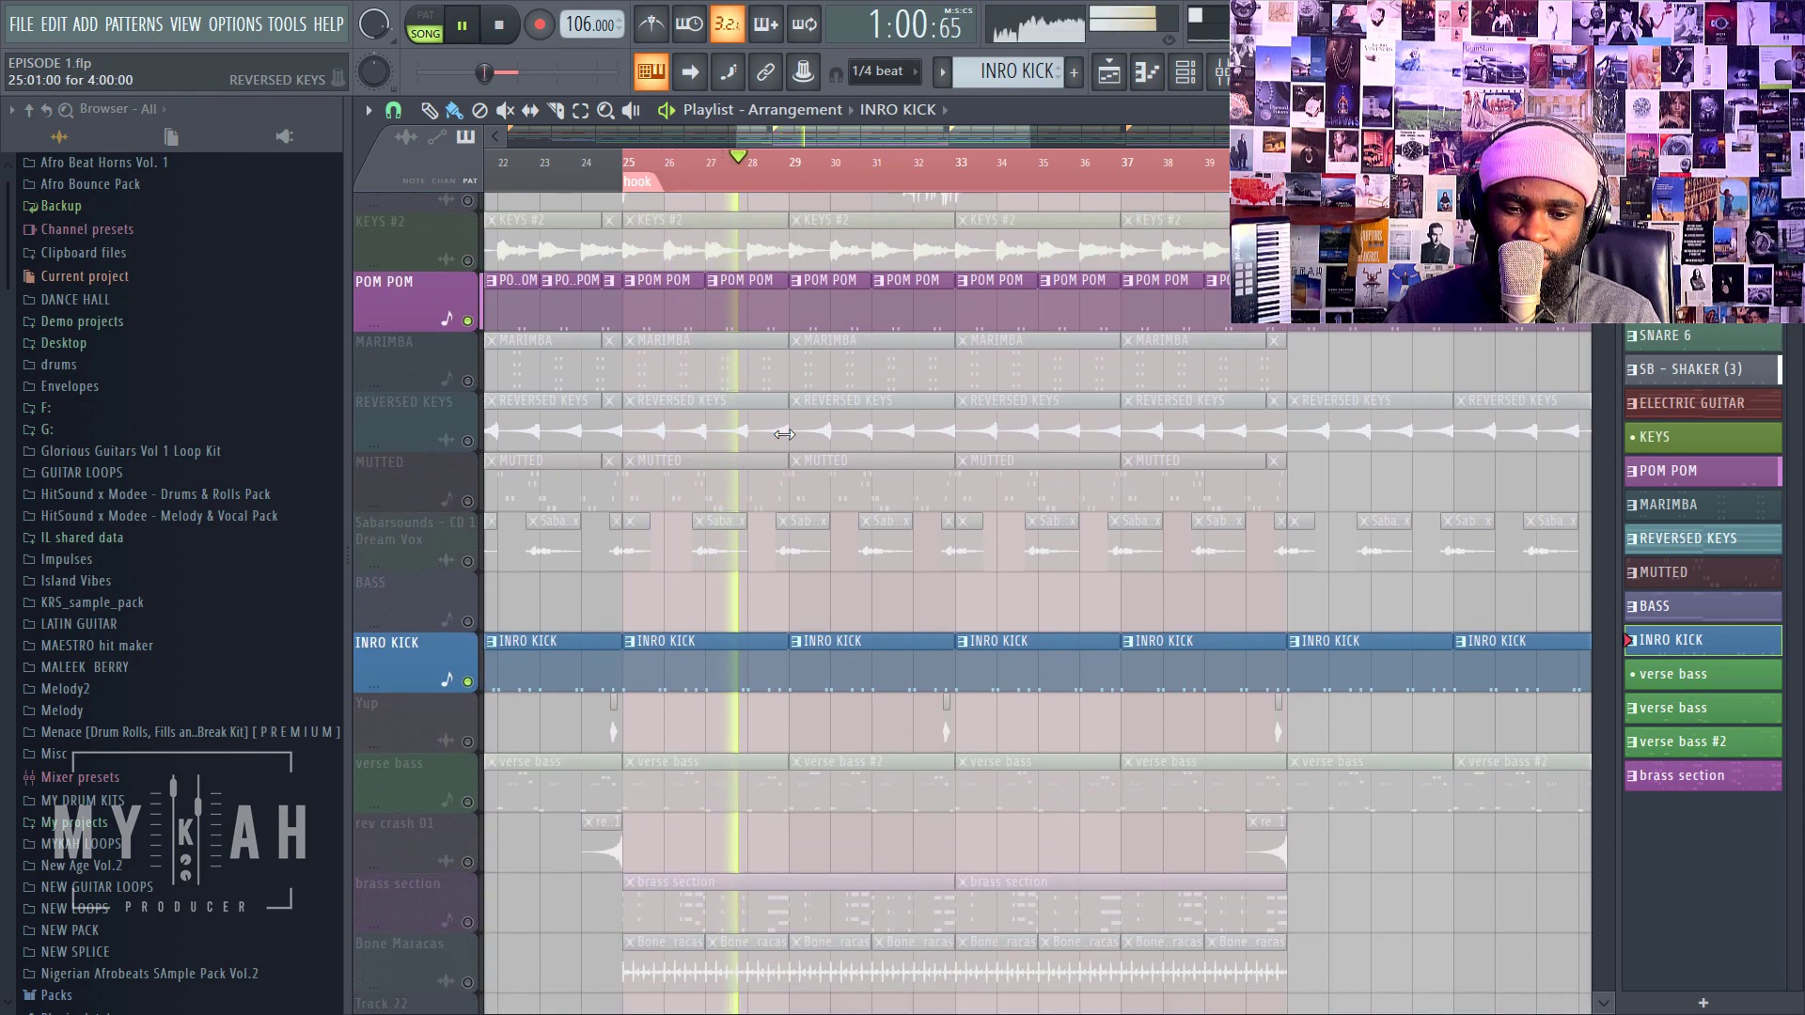
{"action": "key", "text": "space"}
{"action": "scroll", "coordinate": [808, 418], "scroll_direction": "up", "scroll_amount": 3}
{"action": "scroll", "coordinate": [814, 413], "scroll_direction": "up", "scroll_amount": 3}
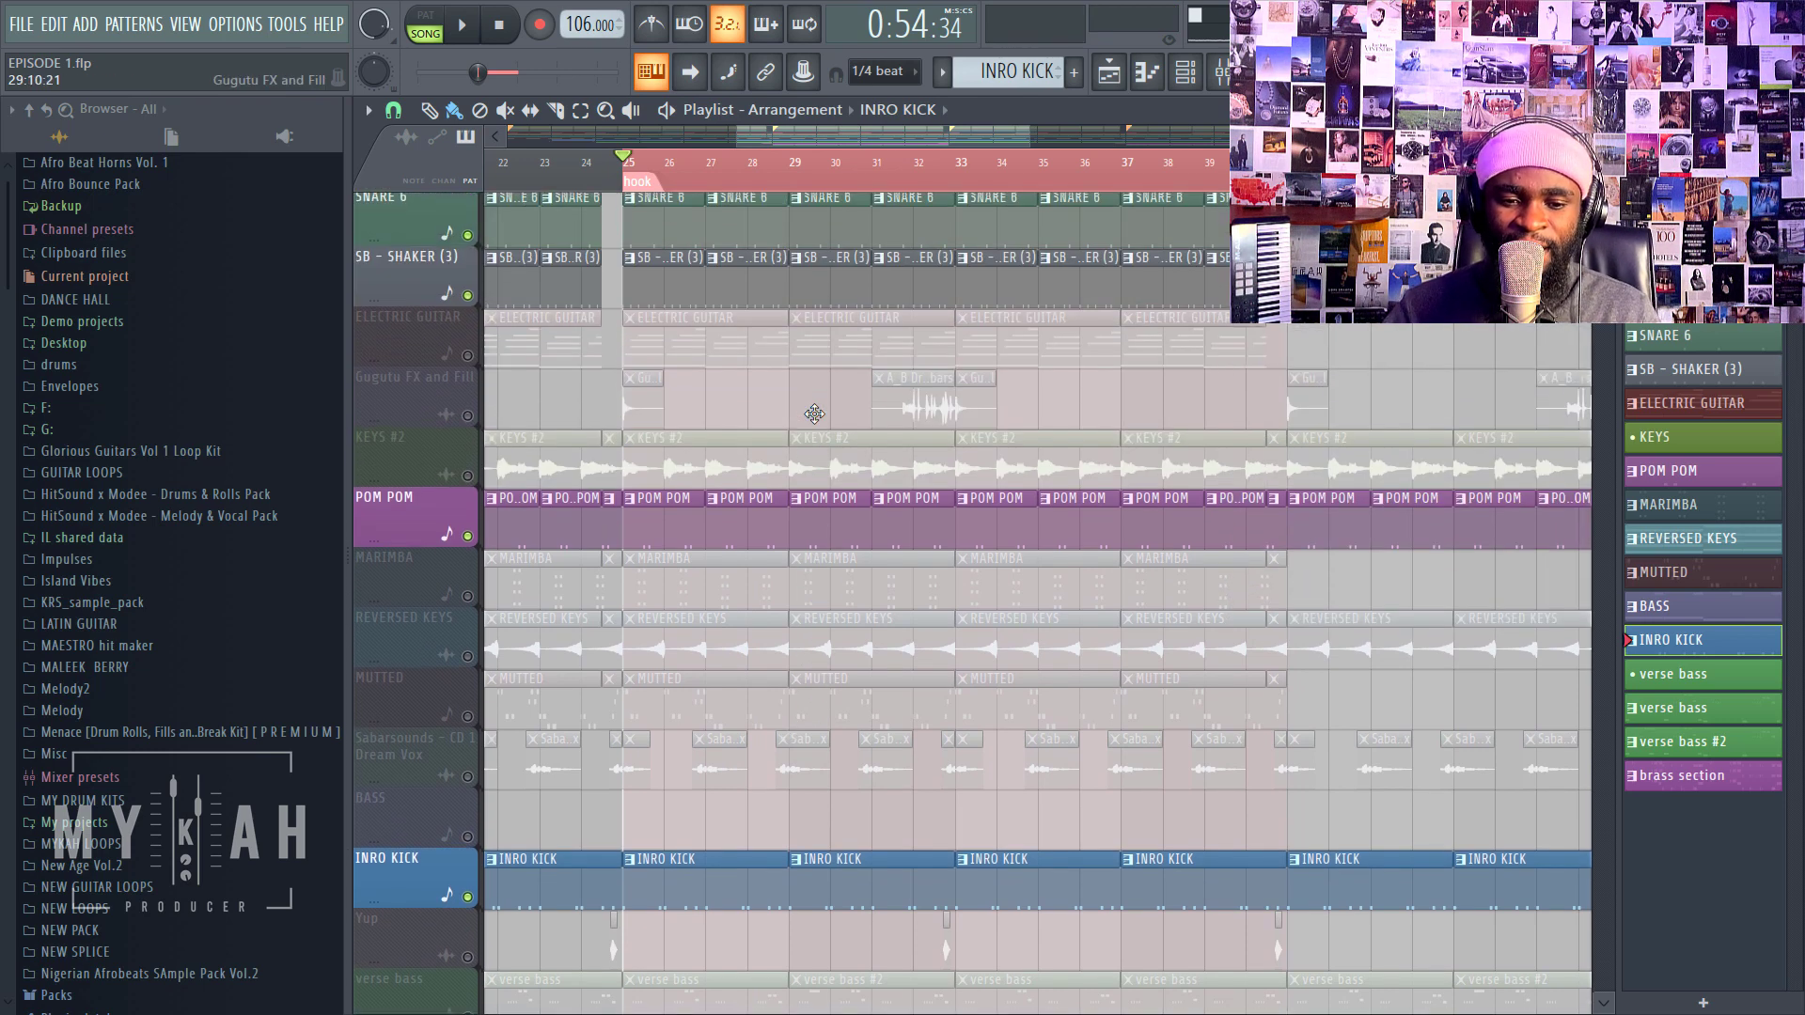
{"action": "scroll", "coordinate": [814, 413], "scroll_direction": "up", "scroll_amount": 1}
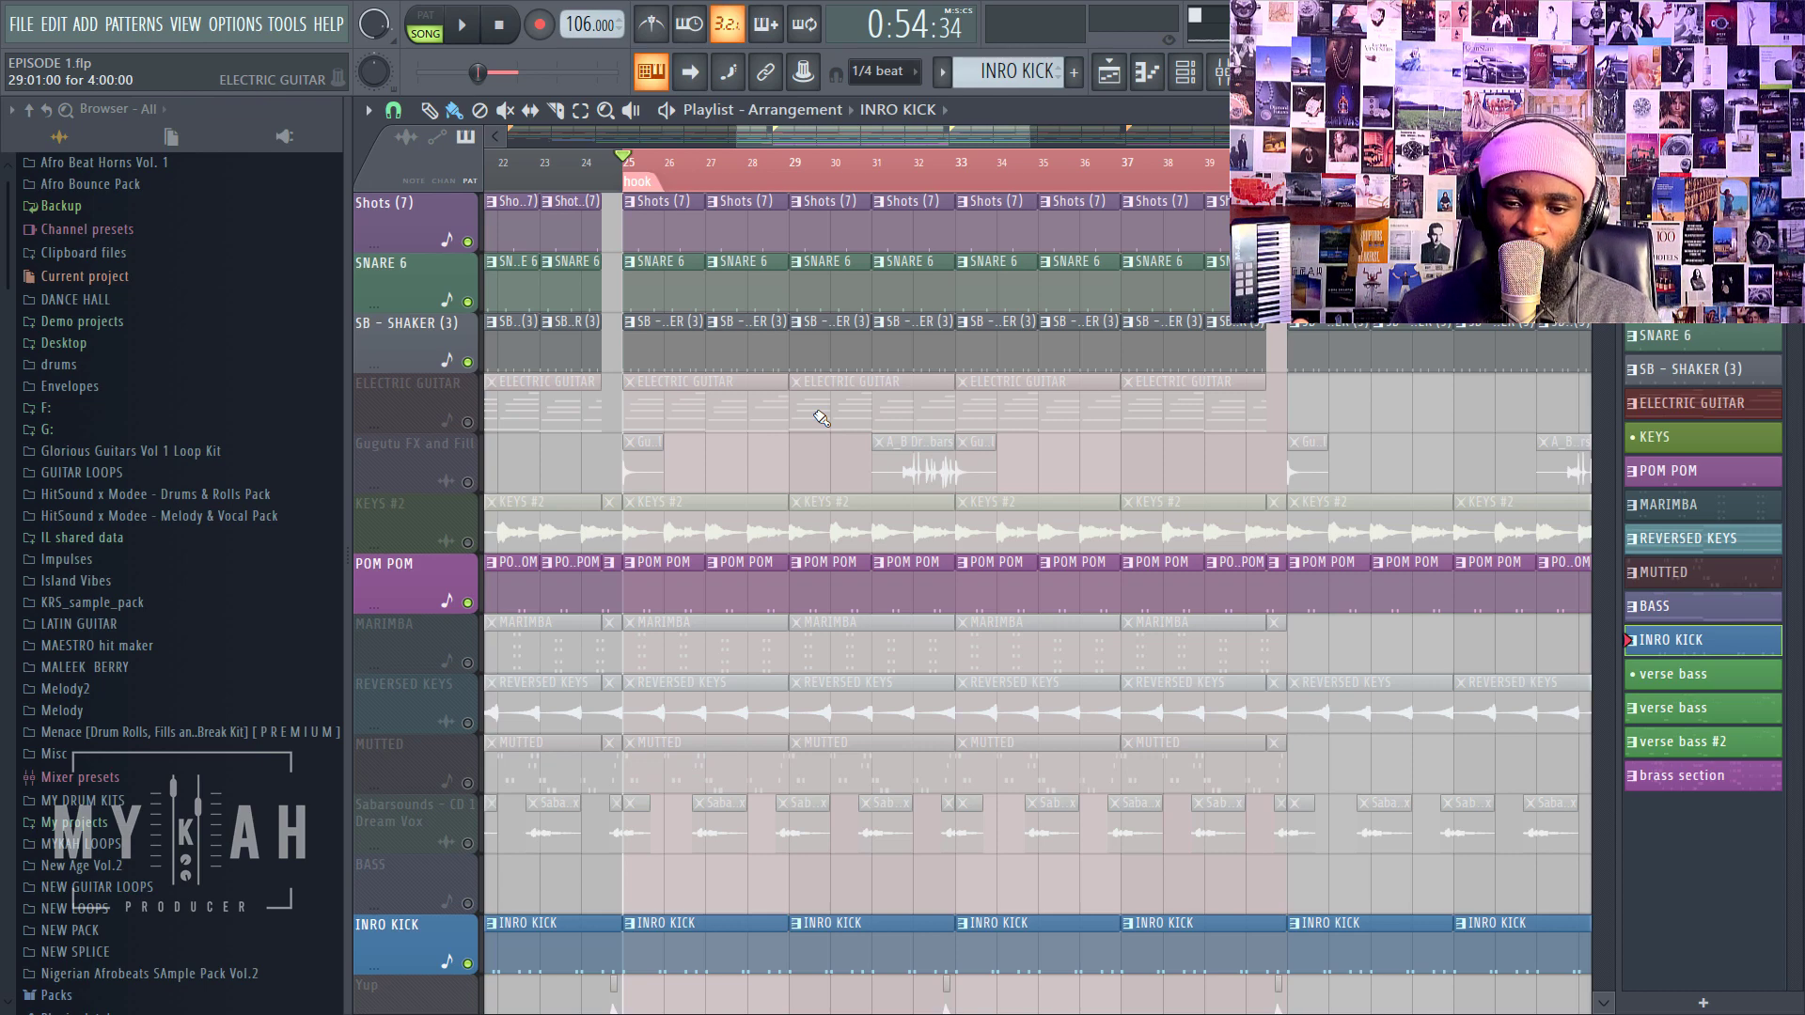
Step: Unmute the verse bass track, play the hook with it and select its verse bass pattern
{"action": "scroll", "coordinate": [817, 427], "scroll_direction": "down", "scroll_amount": 9}
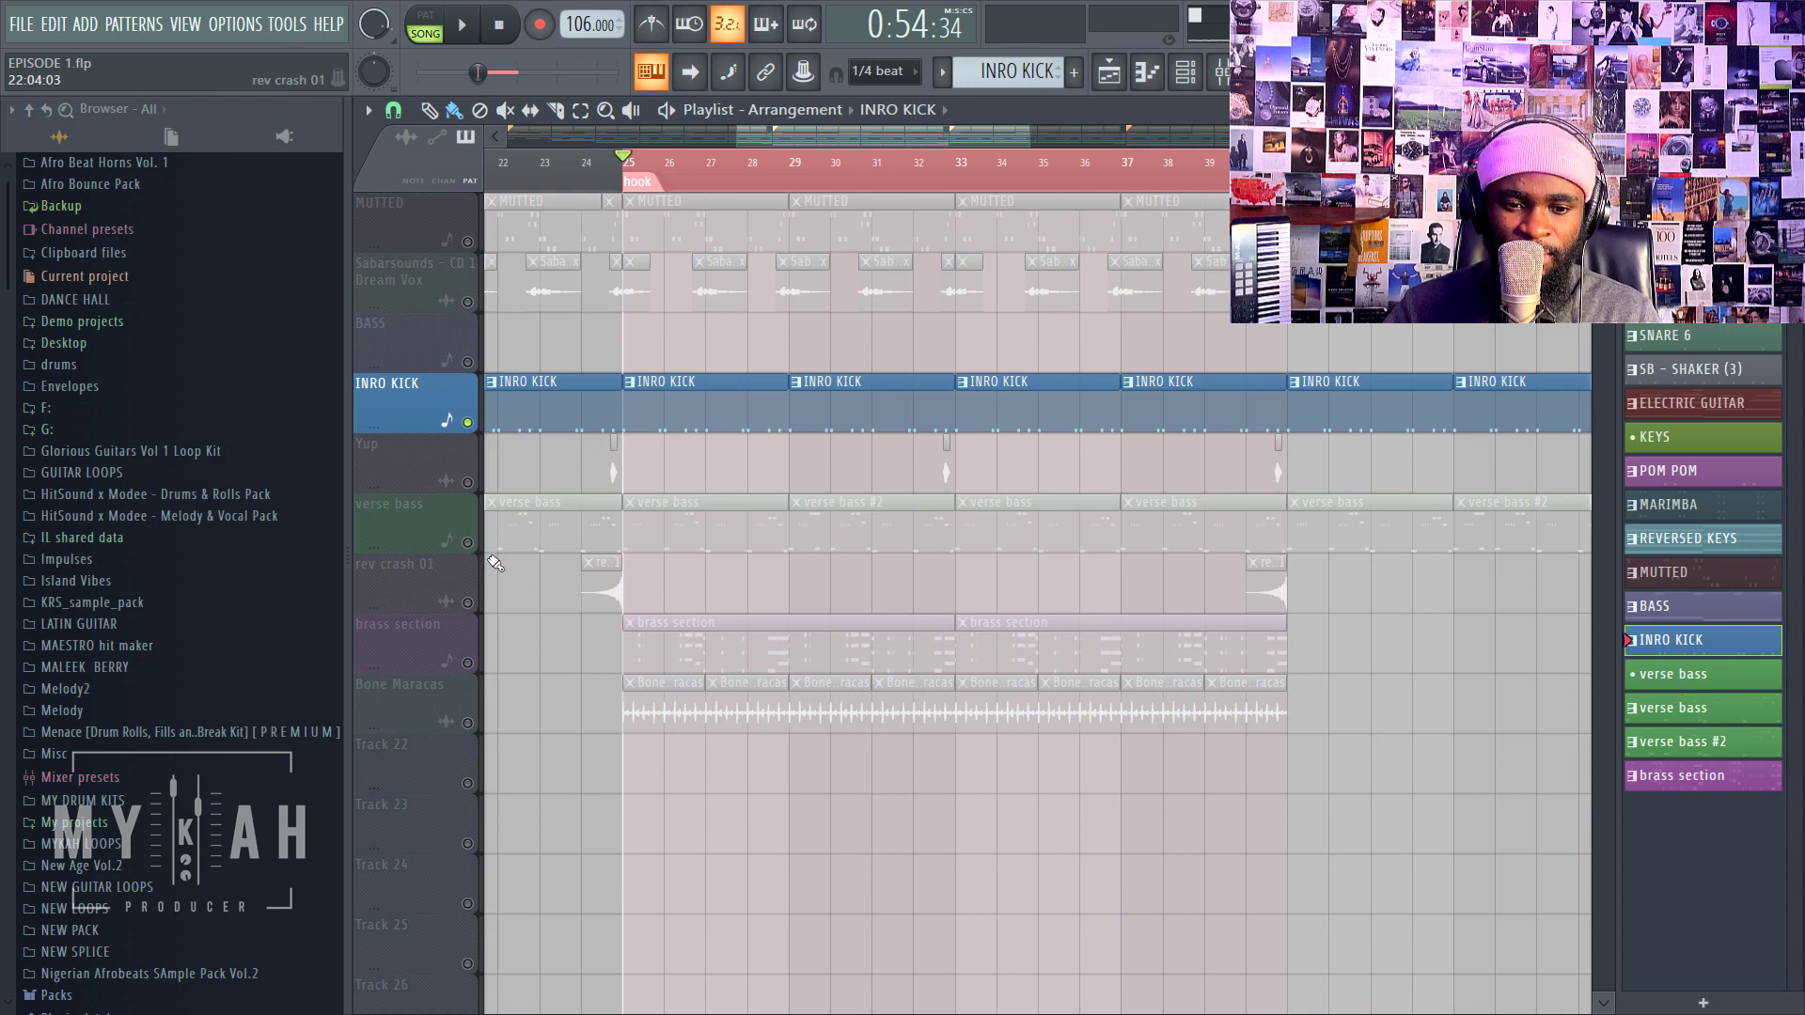
{"action": "left_click", "coordinate": [468, 542]}
{"action": "key", "text": "space"}
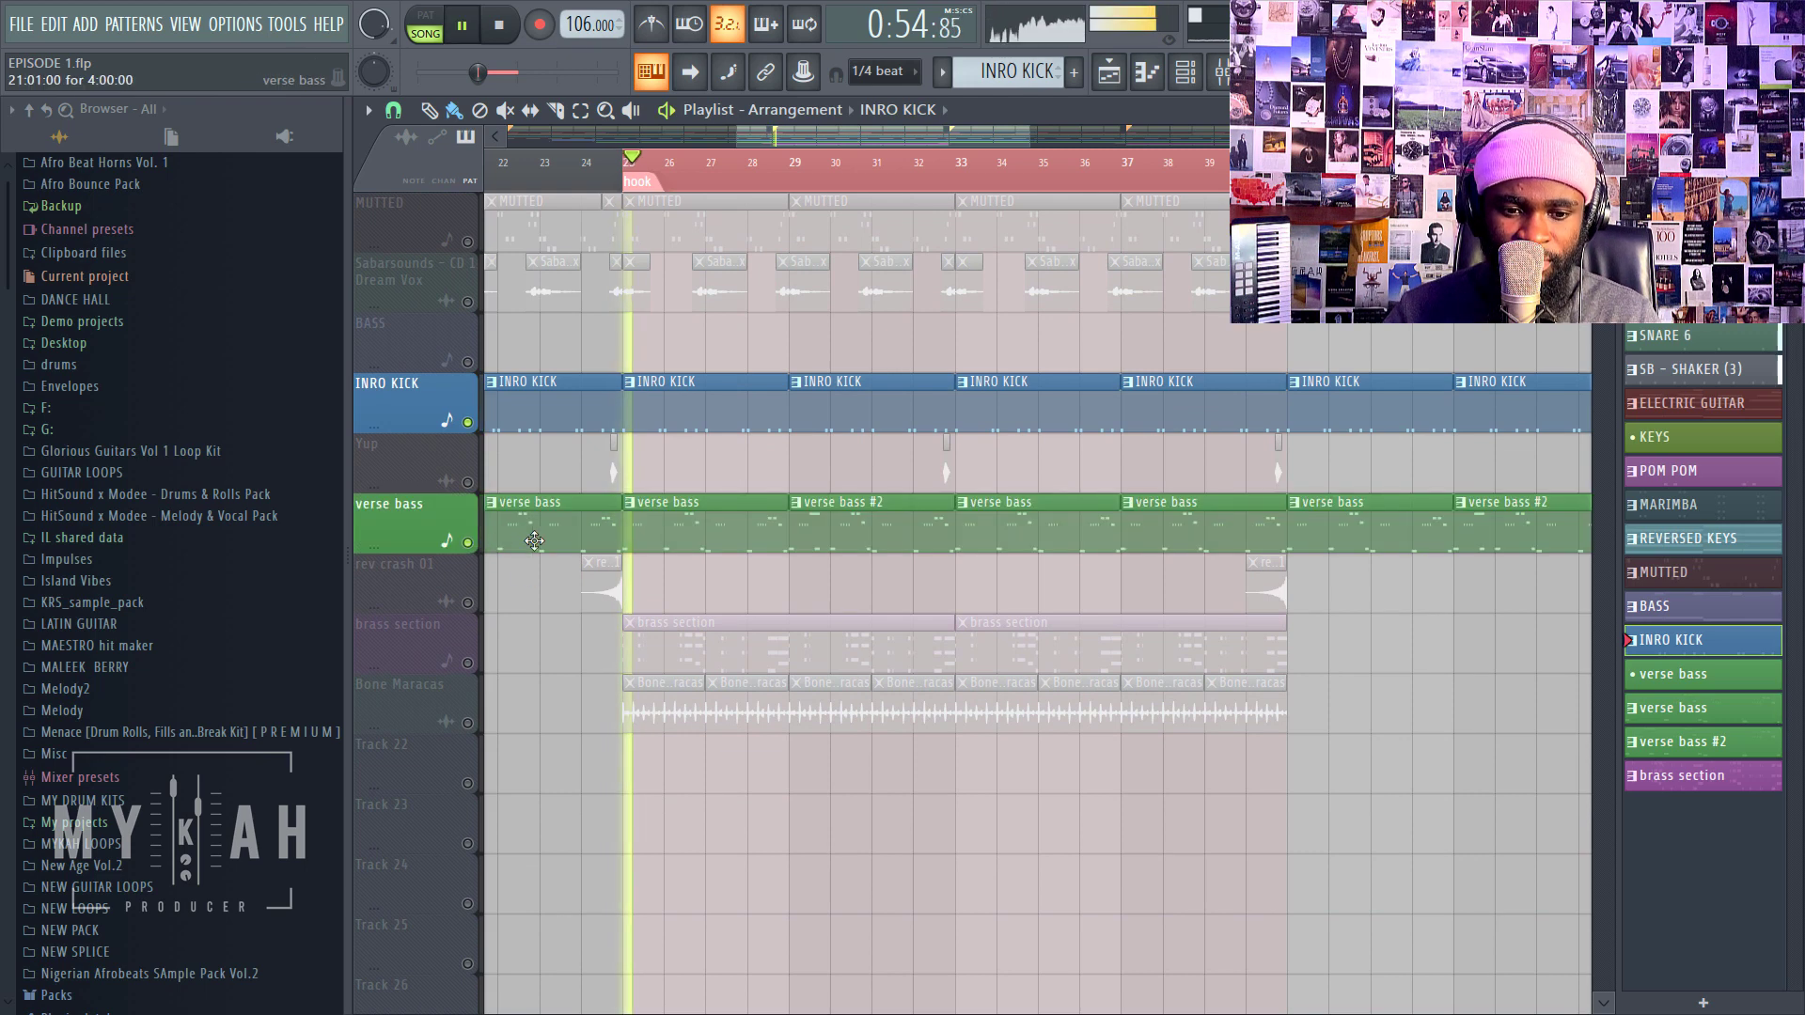
{"action": "left_click", "coordinate": [671, 534]}
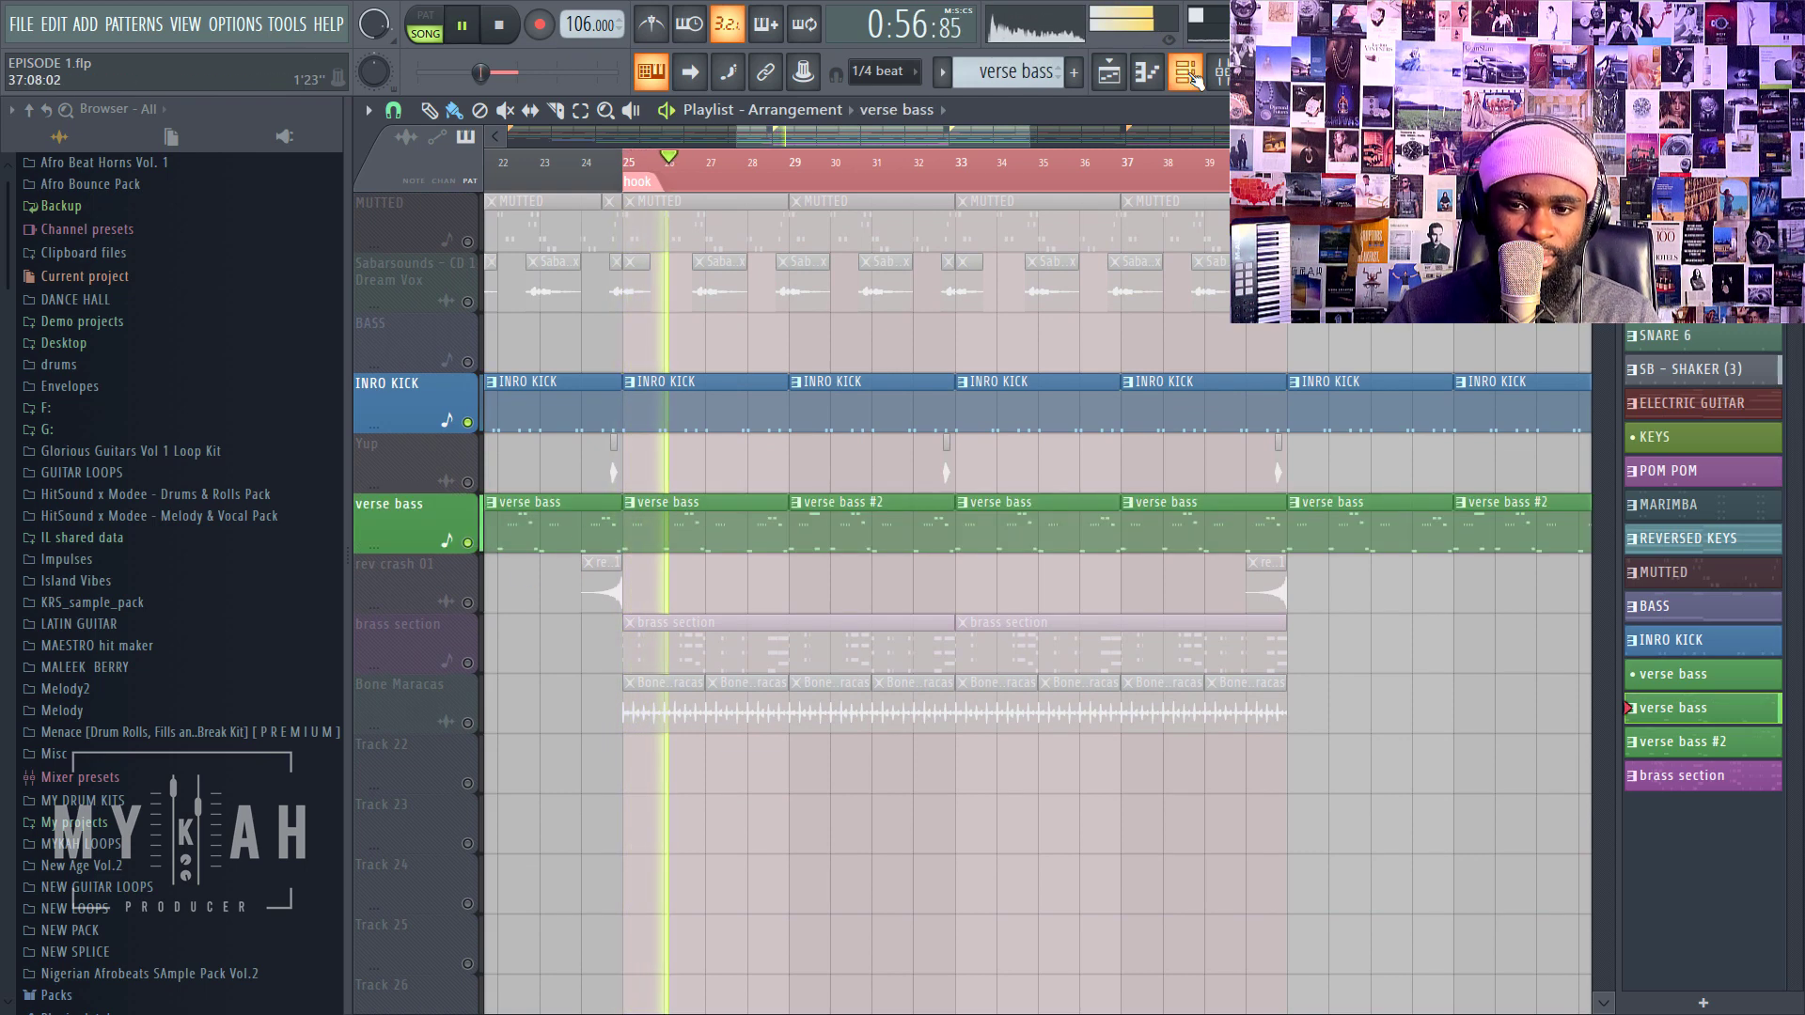
Step: Show the verse bass pattern in the Channel rack and open its Nexus instrument to inspect the bass preset
{"action": "key", "text": "F6"}
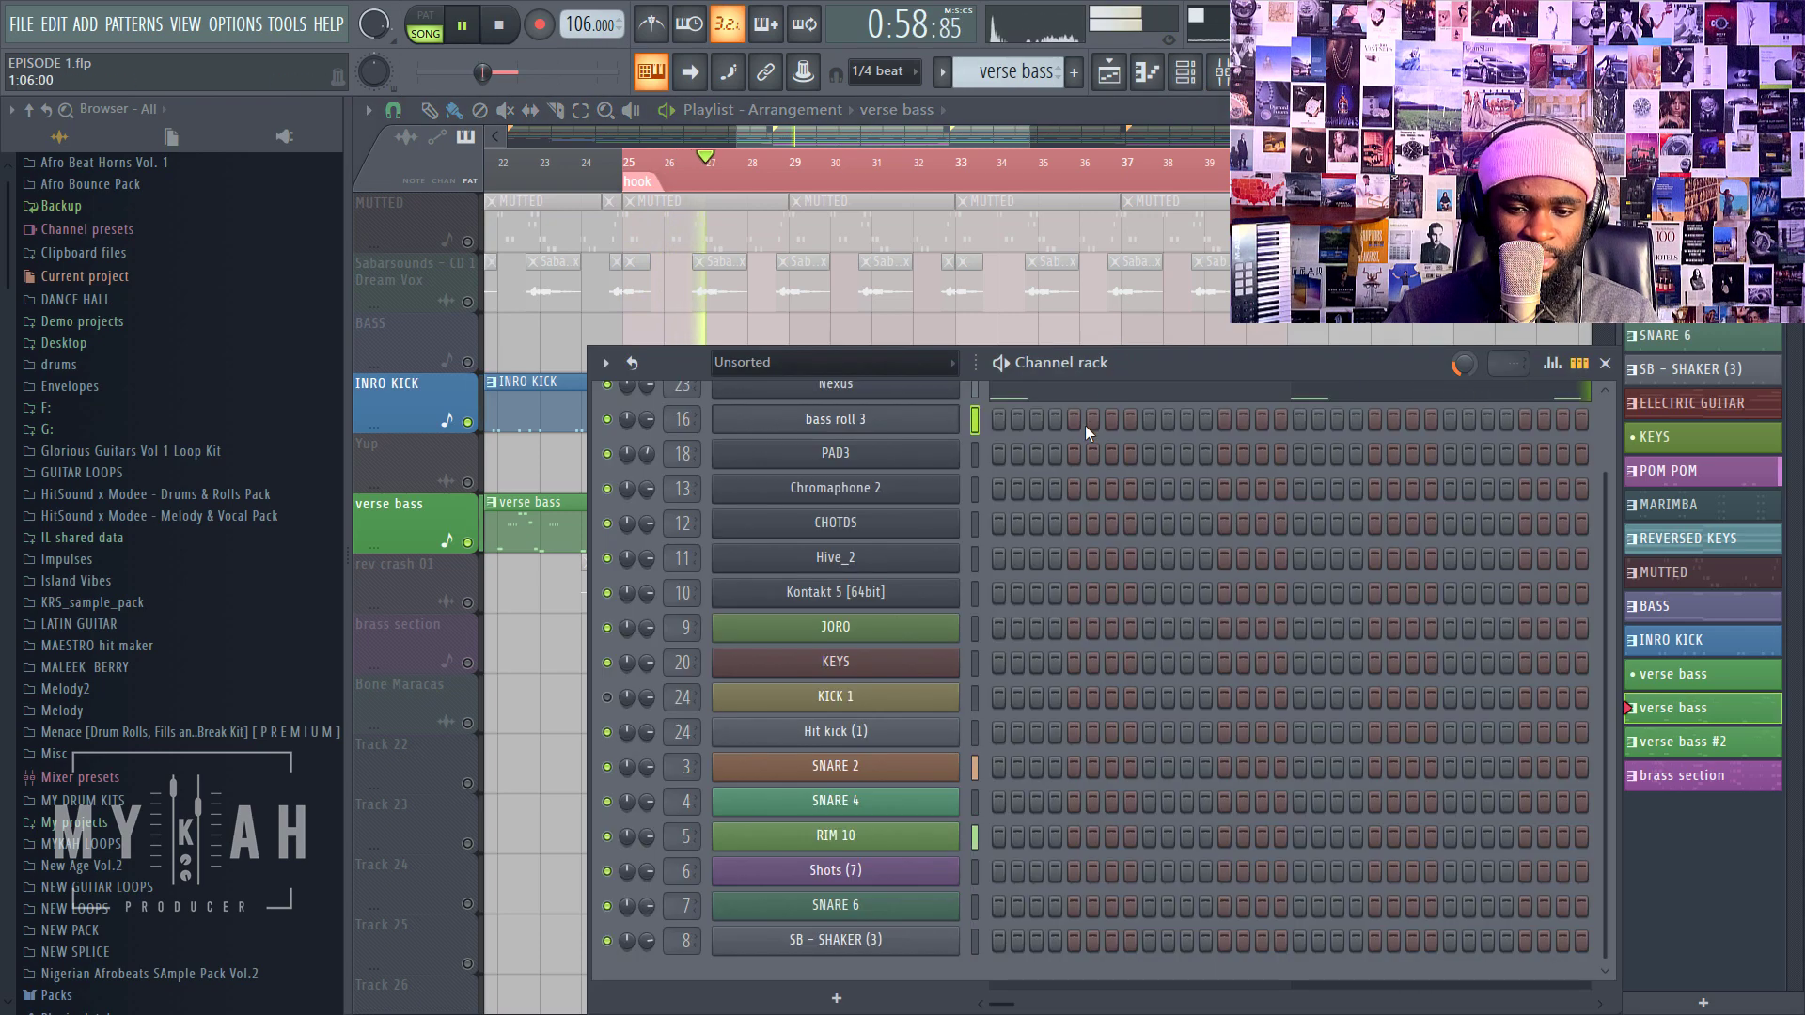
{"action": "scroll", "coordinate": [1085, 424], "scroll_direction": "up", "scroll_amount": 1}
{"action": "key", "text": "space"}
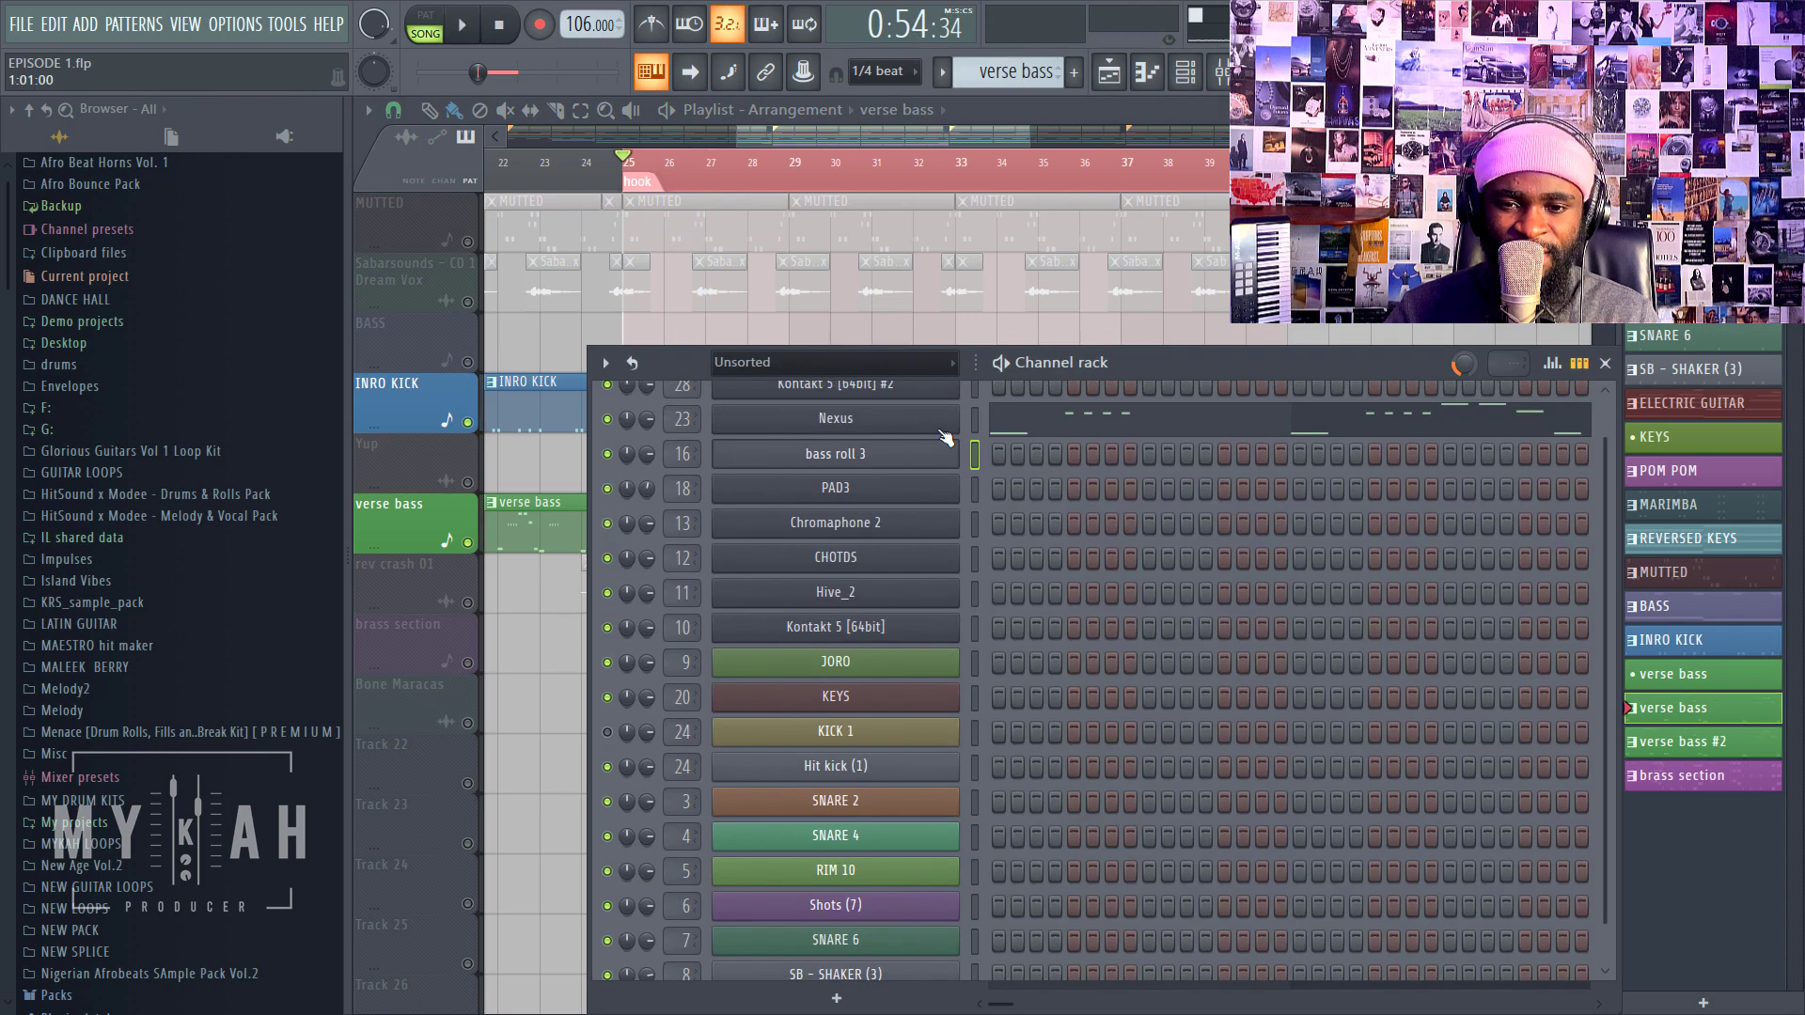
{"action": "left_click", "coordinate": [949, 428]}
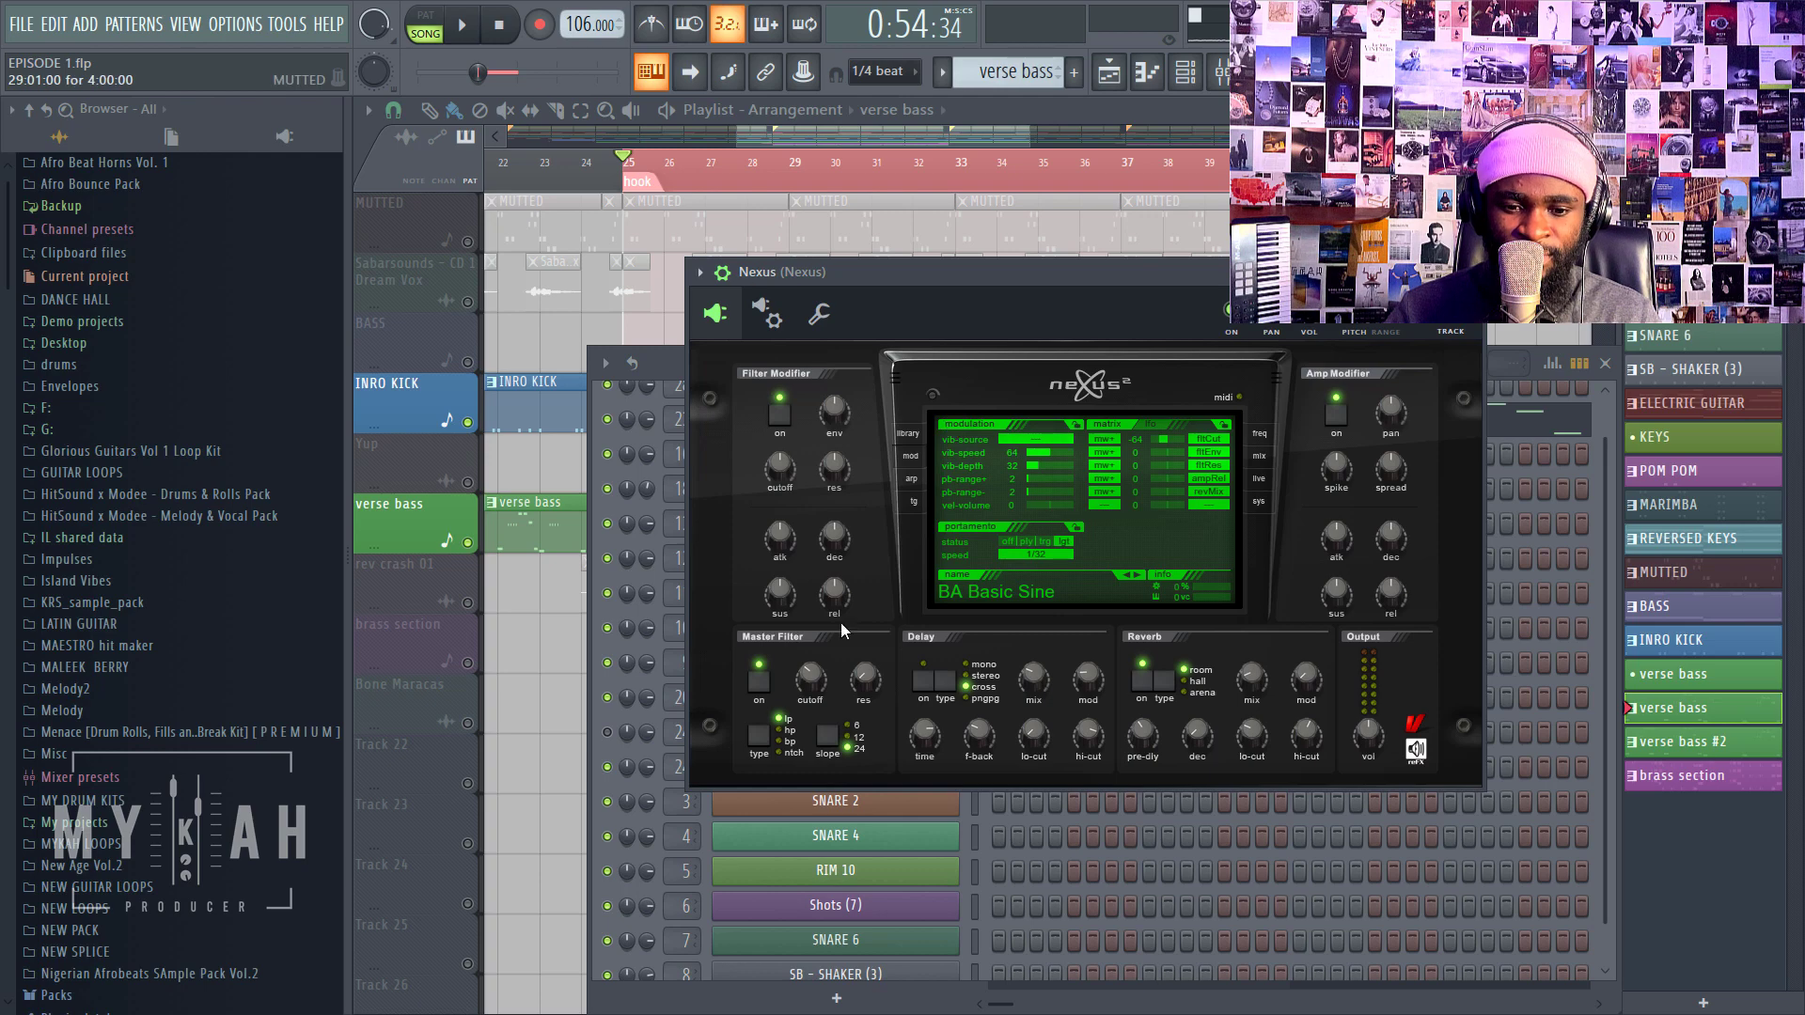
Step: Examine the Nexus bass track beside KICK 1 in the Mixer with the hook playing
{"action": "left_click", "coordinate": [1219, 71]}
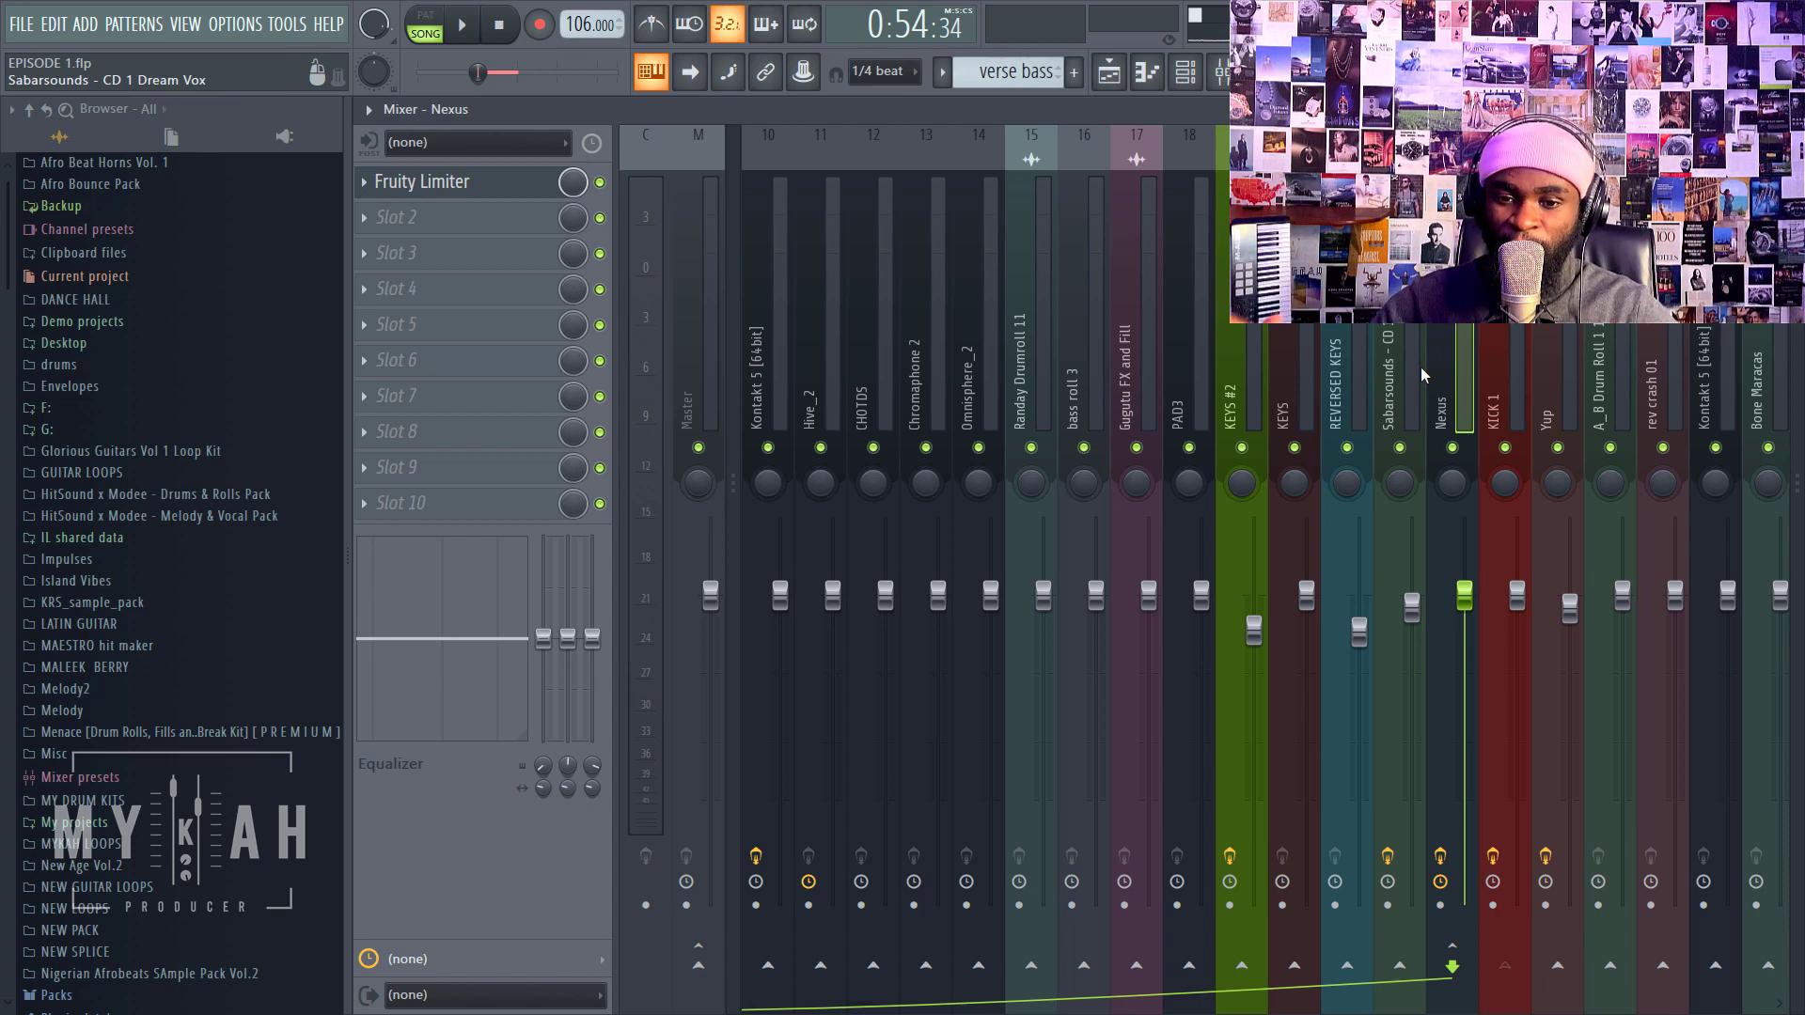
{"action": "scroll", "coordinate": [1405, 936], "scroll_direction": "down", "scroll_amount": 5}
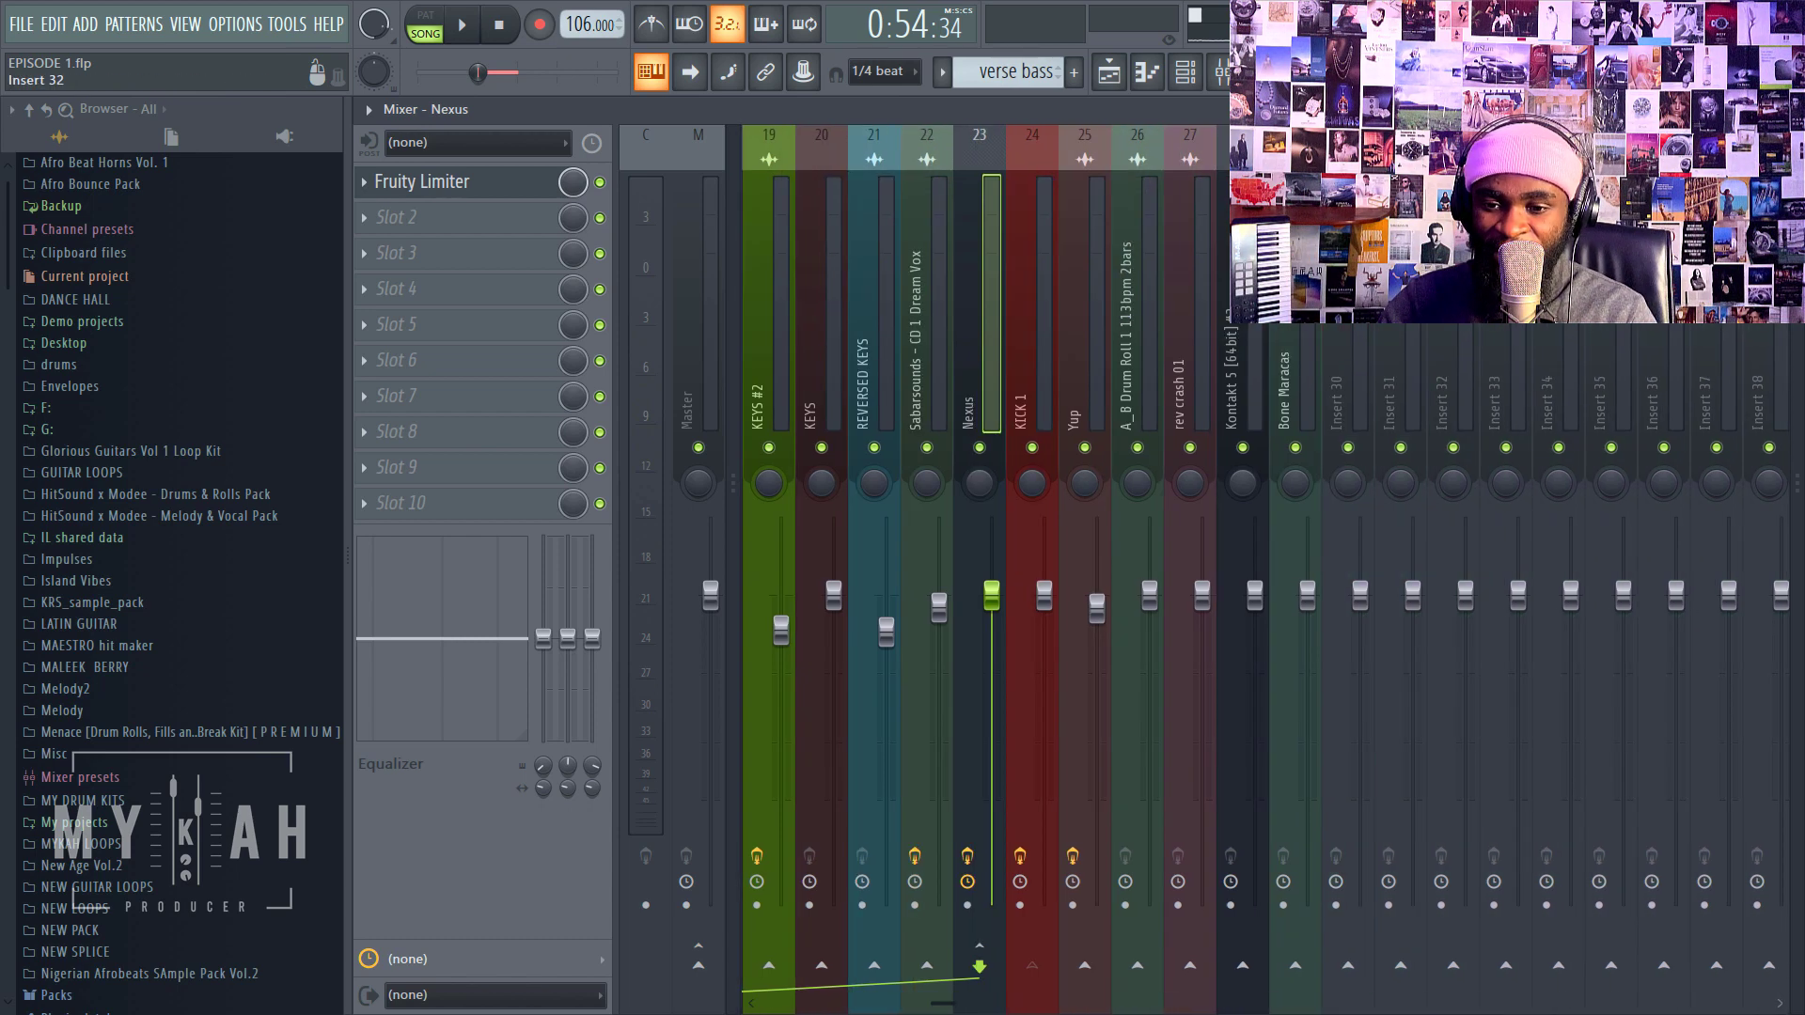
{"action": "left_click", "coordinate": [1109, 73]}
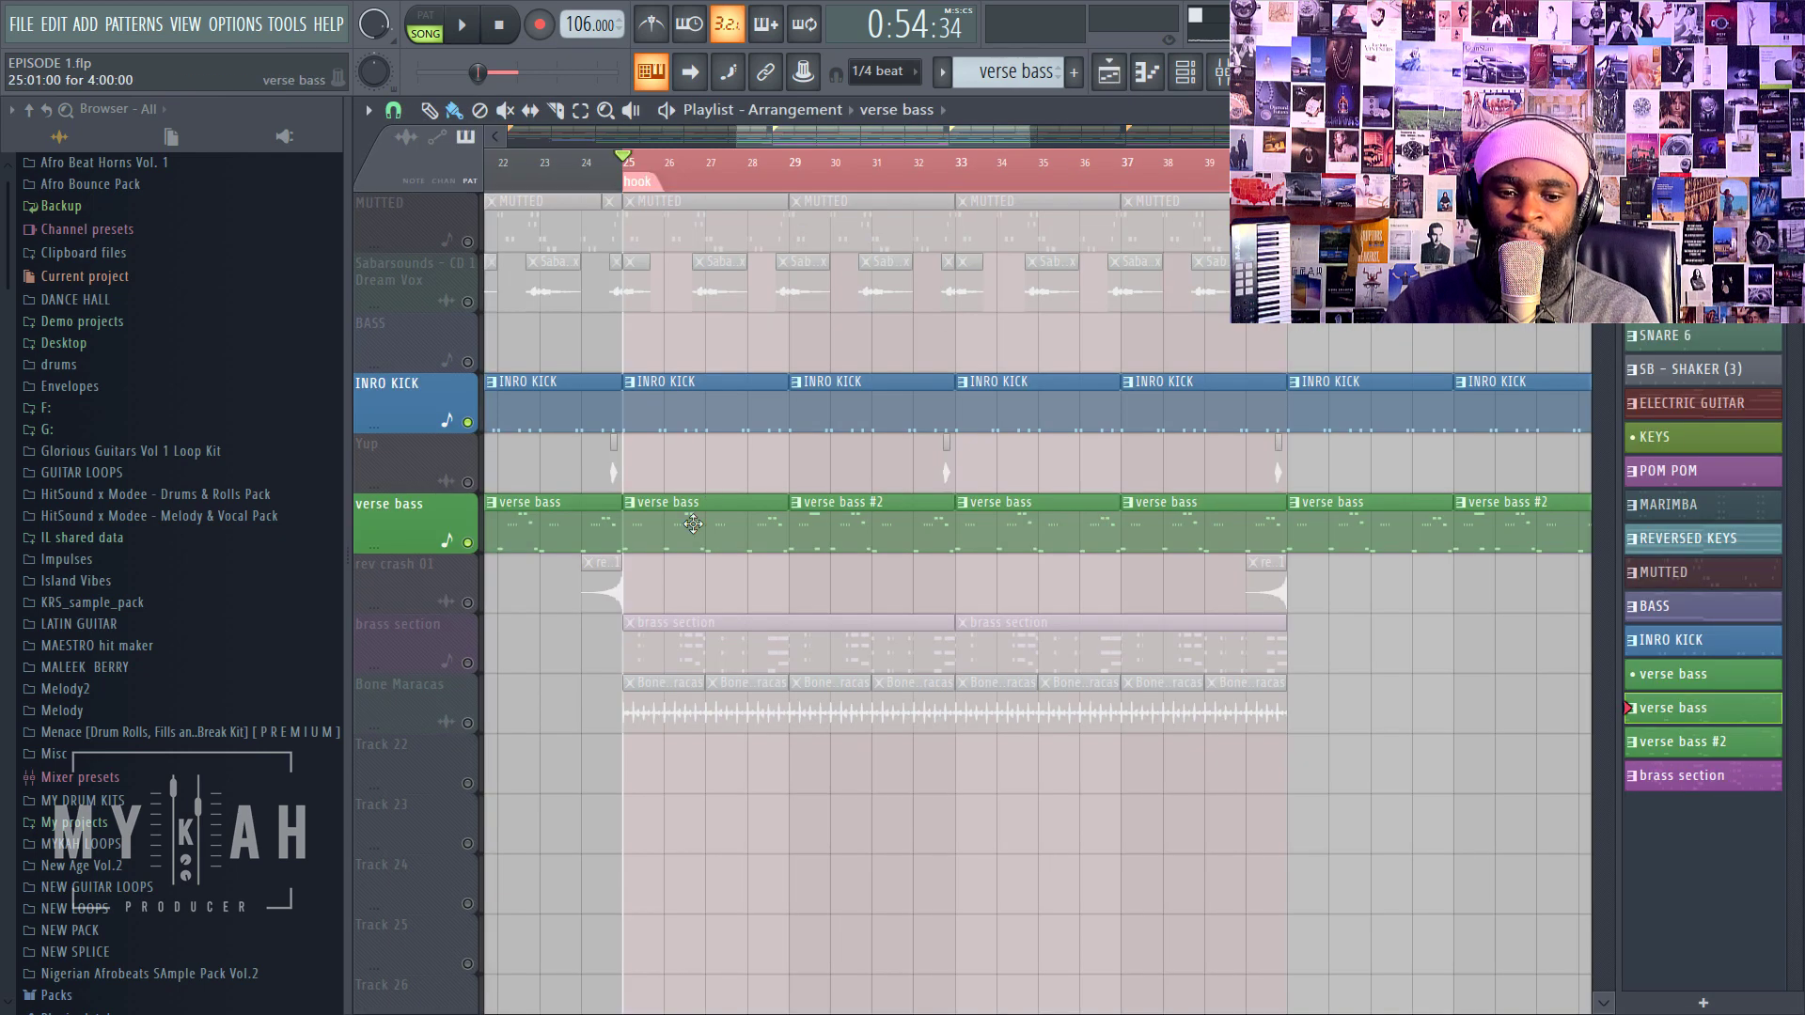
{"action": "left_click", "coordinate": [1219, 73]}
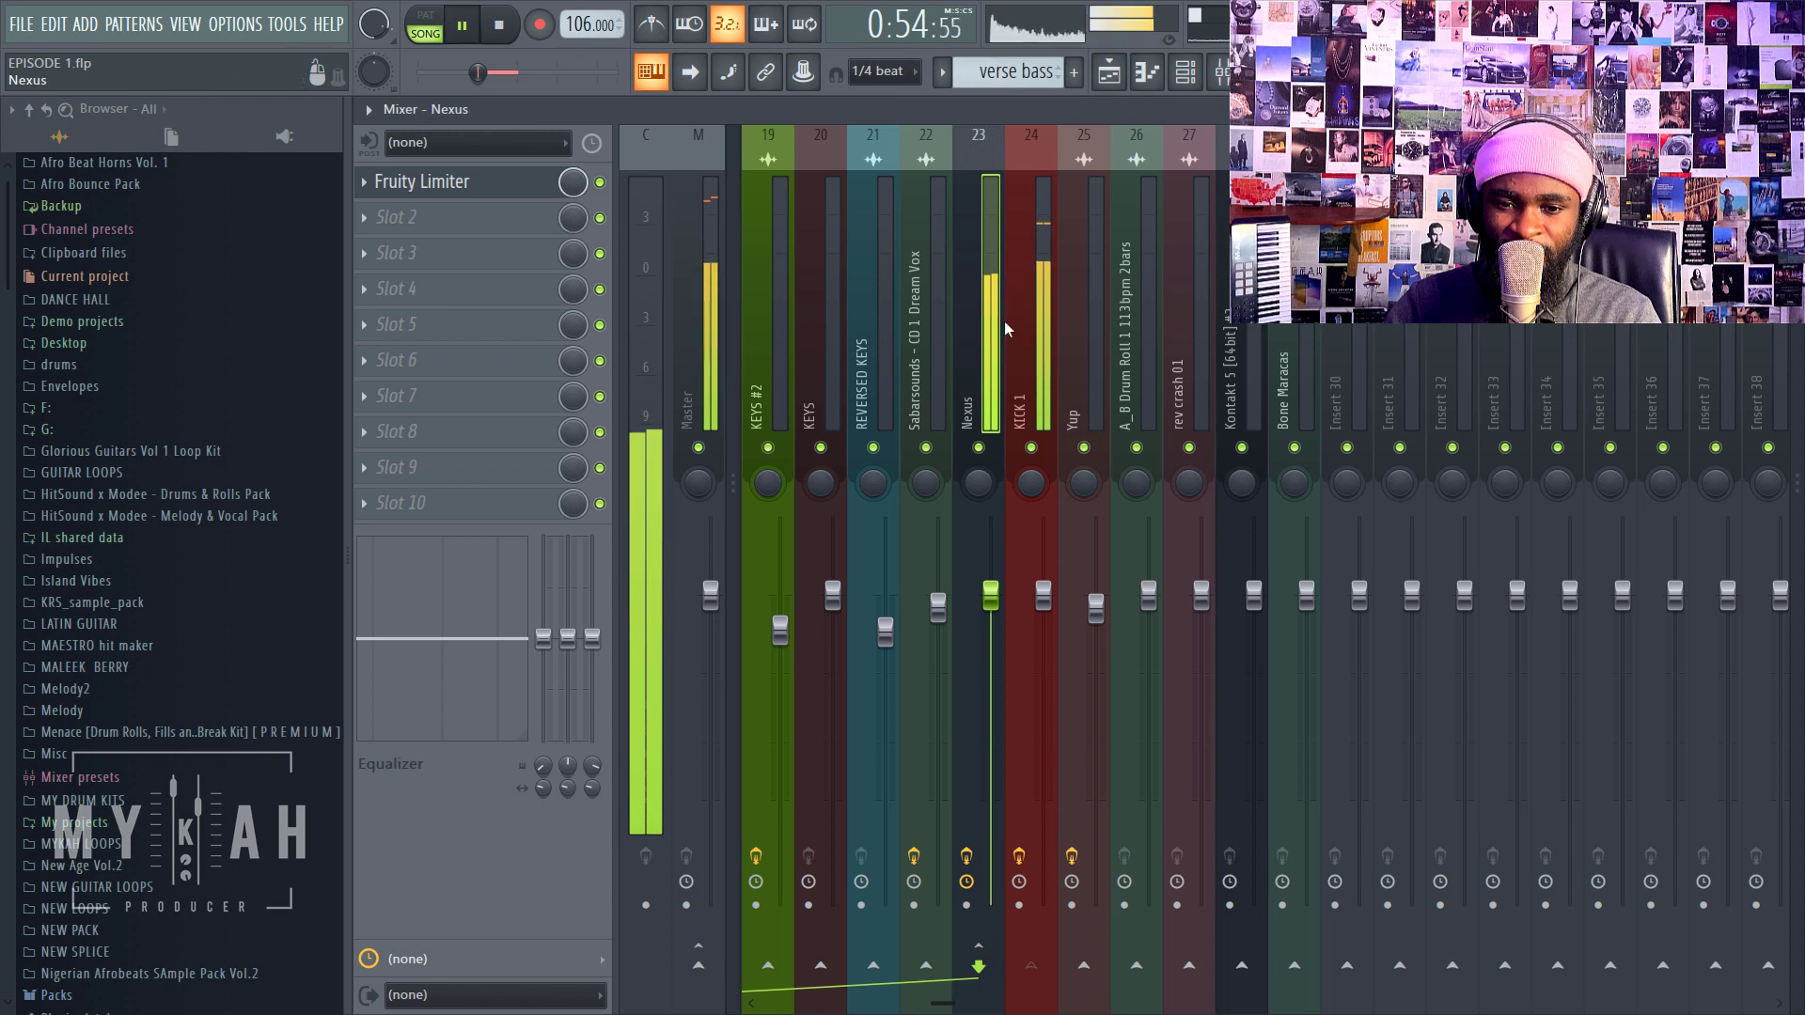
Step: Open the Fruity Limiter on the Nexus mixer track and inspect its sidechain source options
{"action": "left_click", "coordinate": [1030, 336]}
{"action": "left_click", "coordinate": [989, 340]}
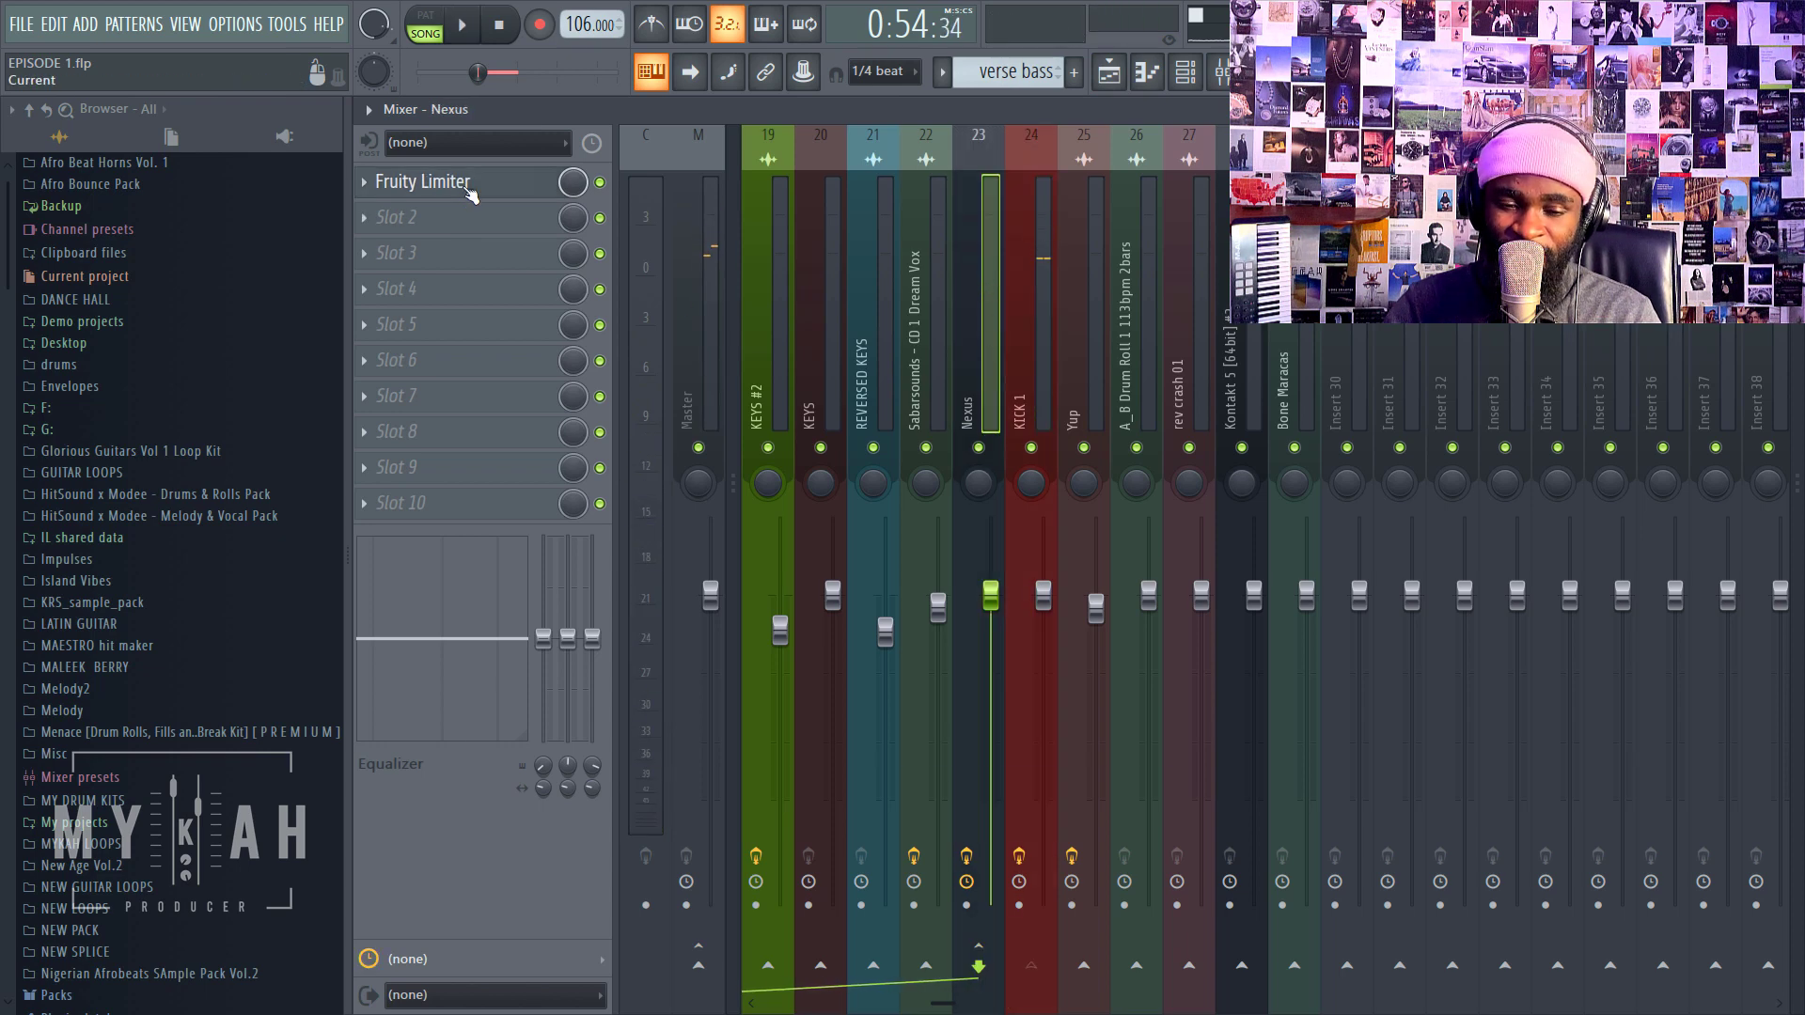
{"action": "left_click", "coordinate": [432, 182]}
{"action": "left_click_drag", "start_coordinate": [894, 410], "coordinate": [1049, 352]}
{"action": "left_click", "coordinate": [1046, 700]}
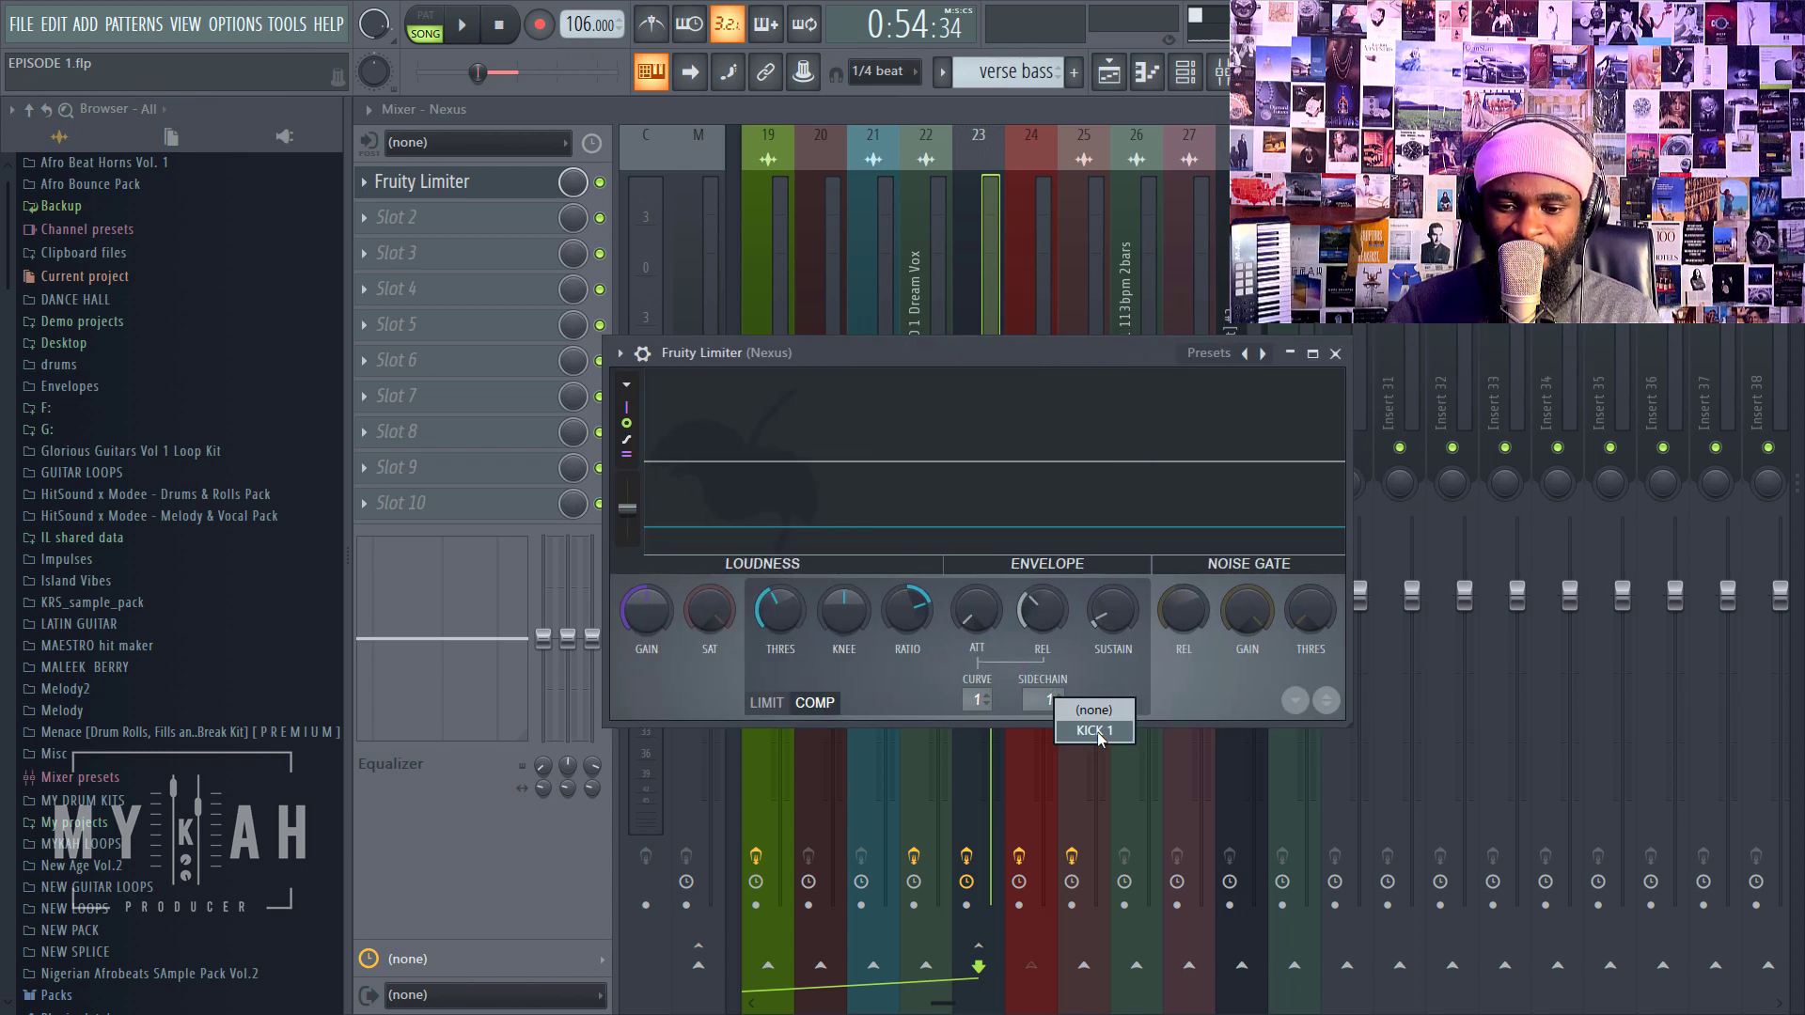
{"action": "left_click_drag", "start_coordinate": [874, 354], "coordinate": [896, 353]}
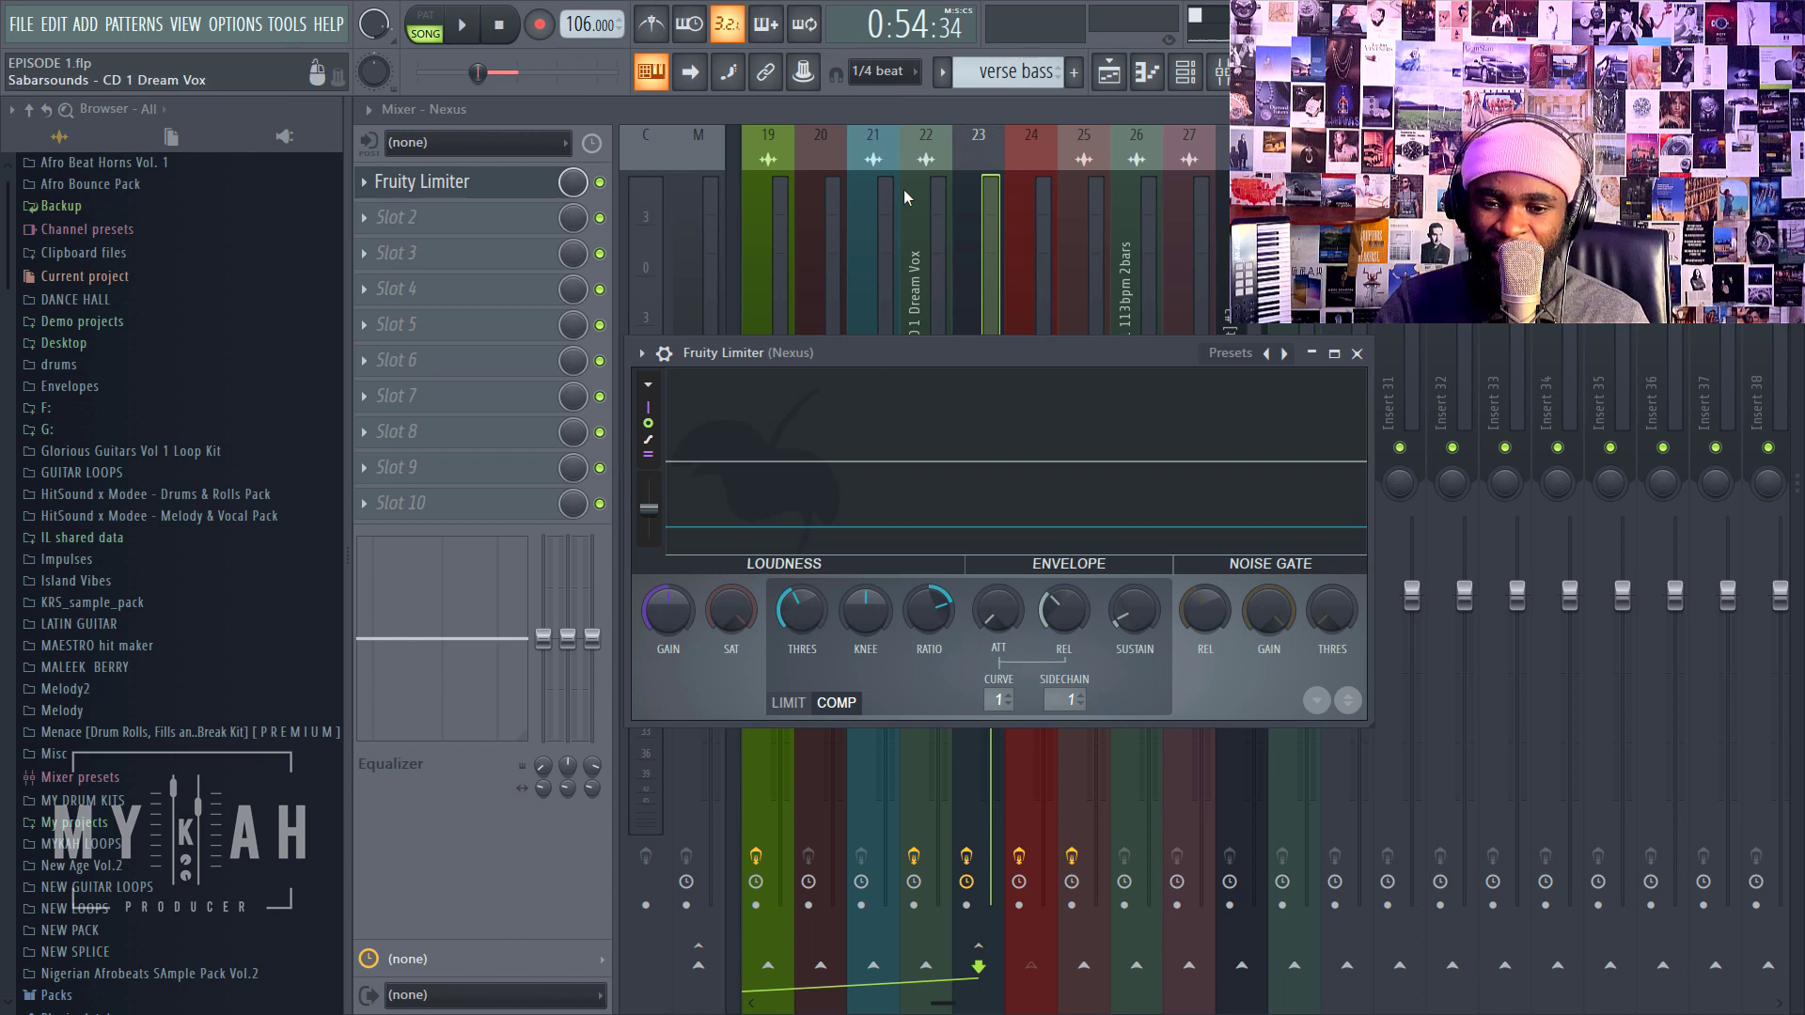
{"action": "left_click", "coordinate": [950, 117]}
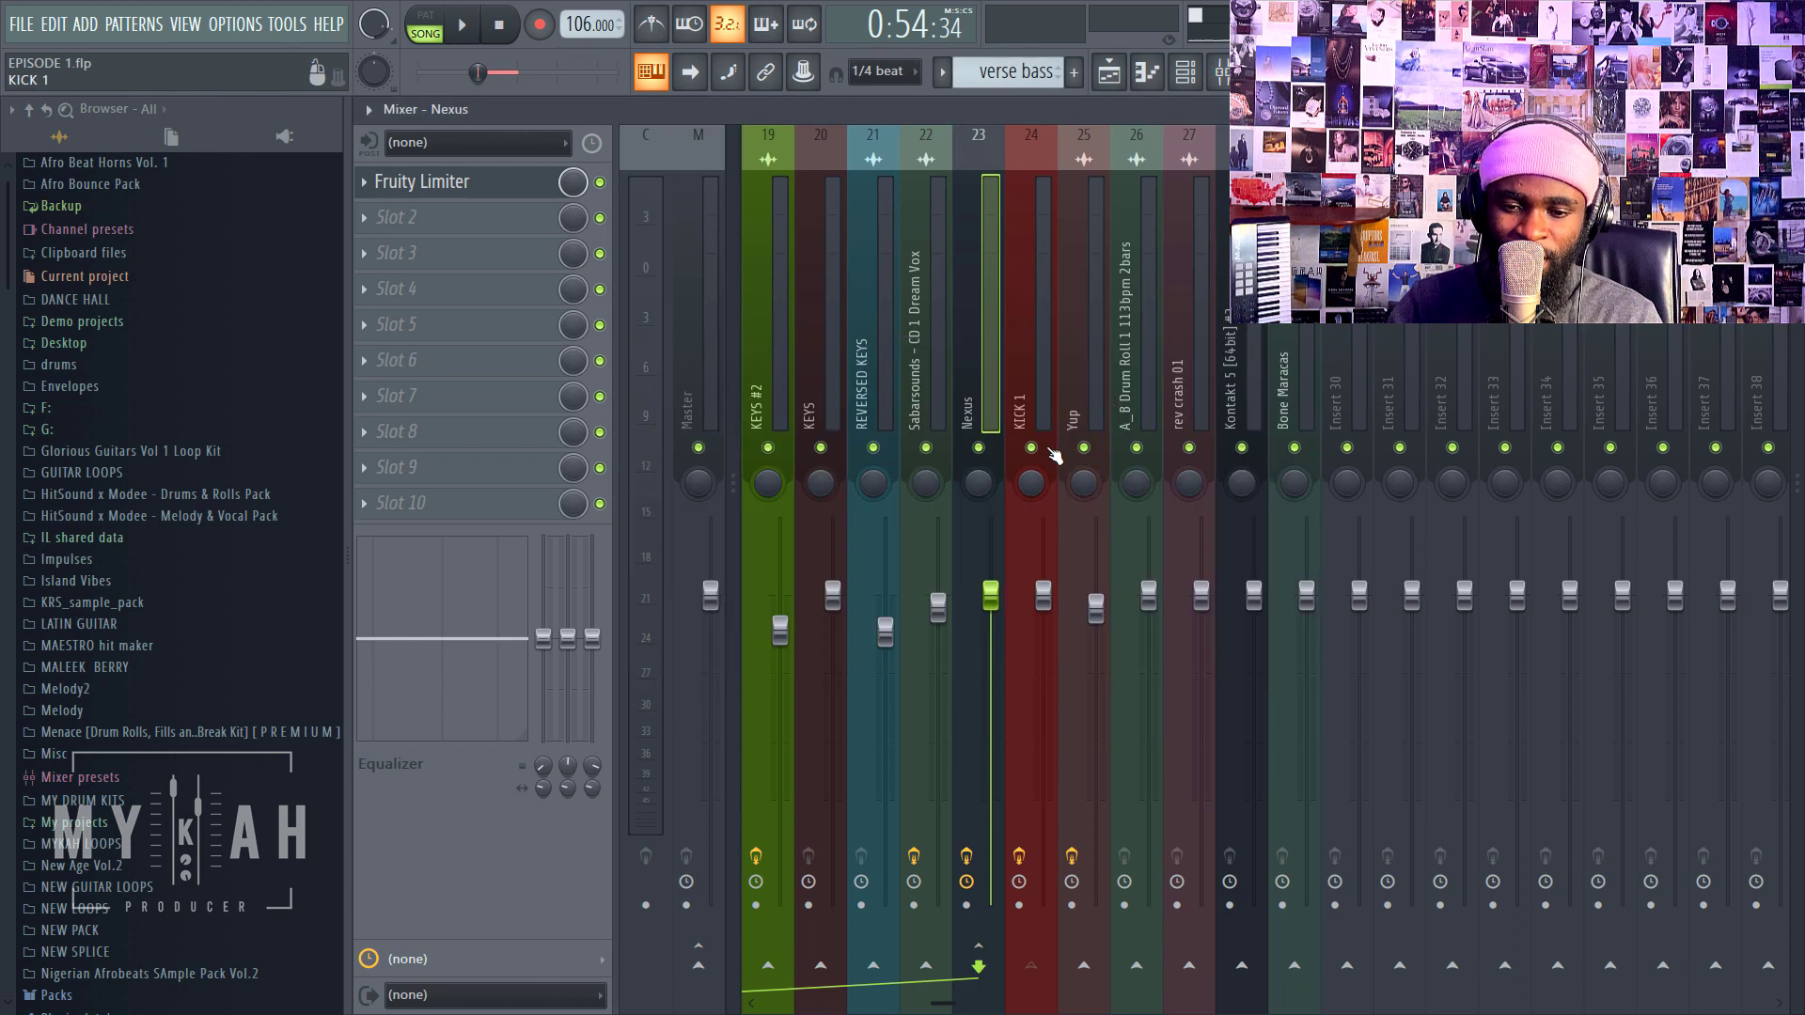
Step: Play the hook while comparing the Nexus and KICK 1 levels in the Mixer
{"action": "key", "text": "space"}
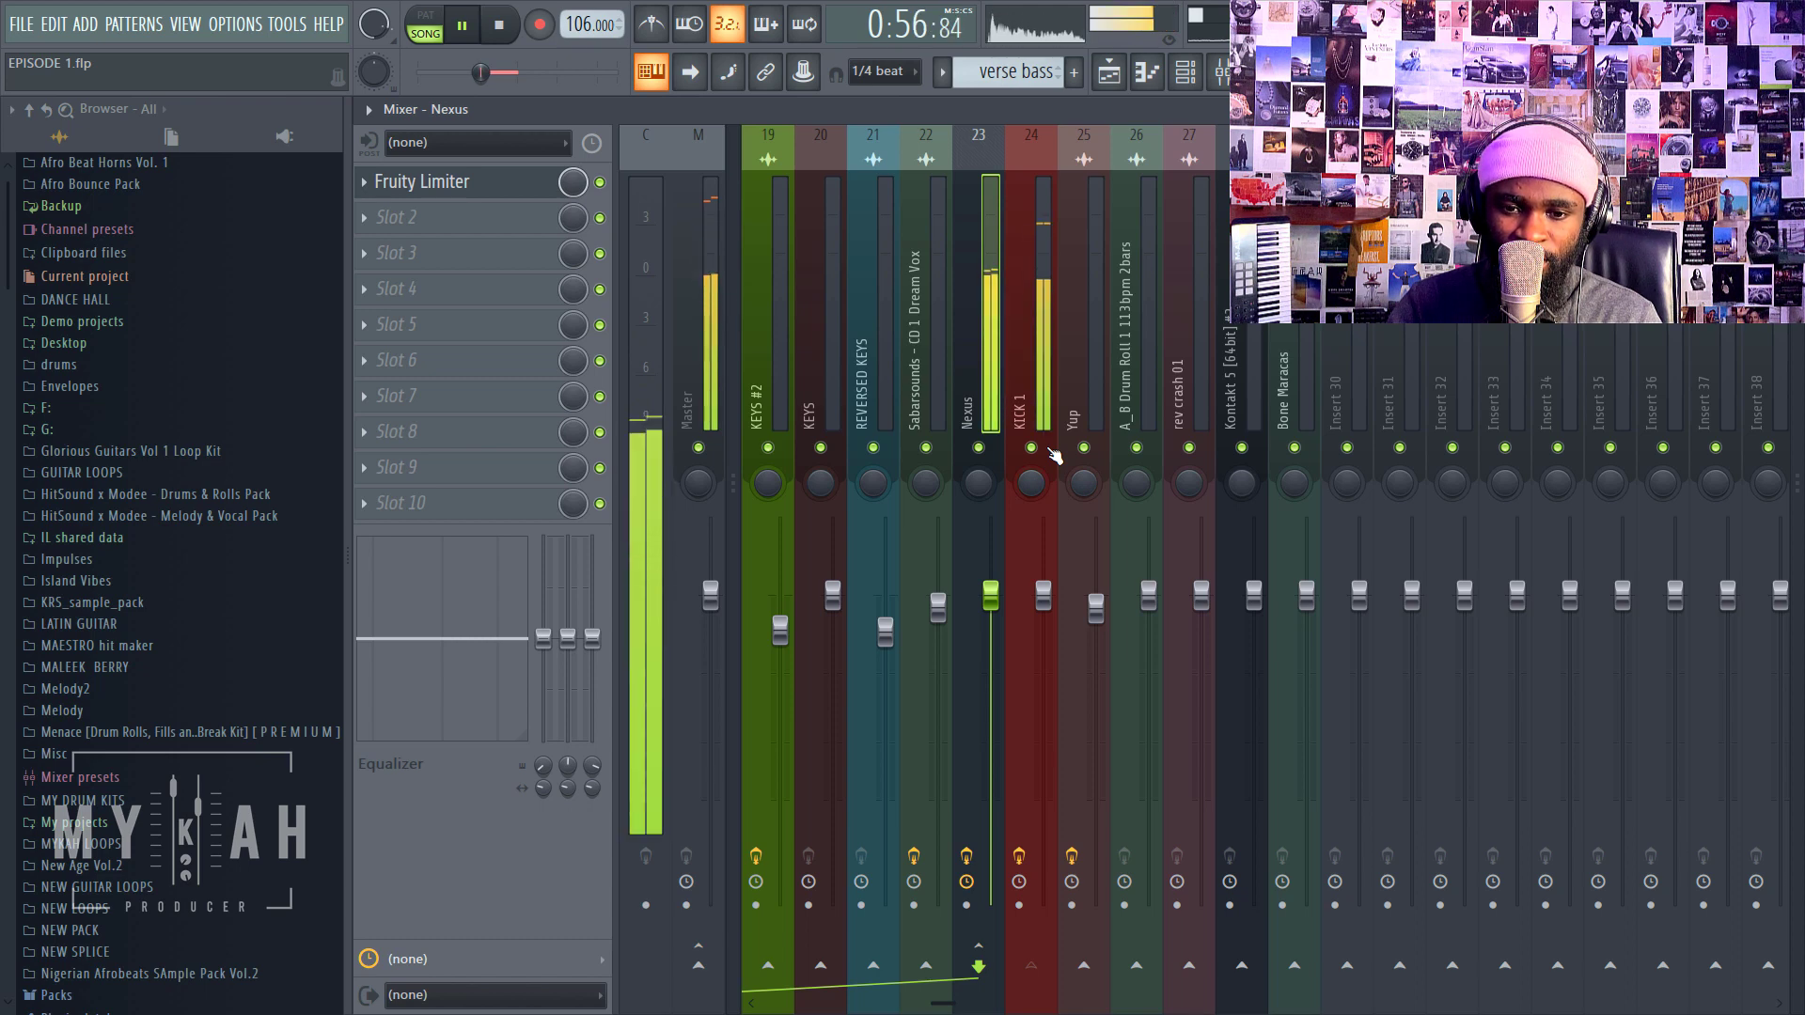
{"action": "key", "text": "space"}
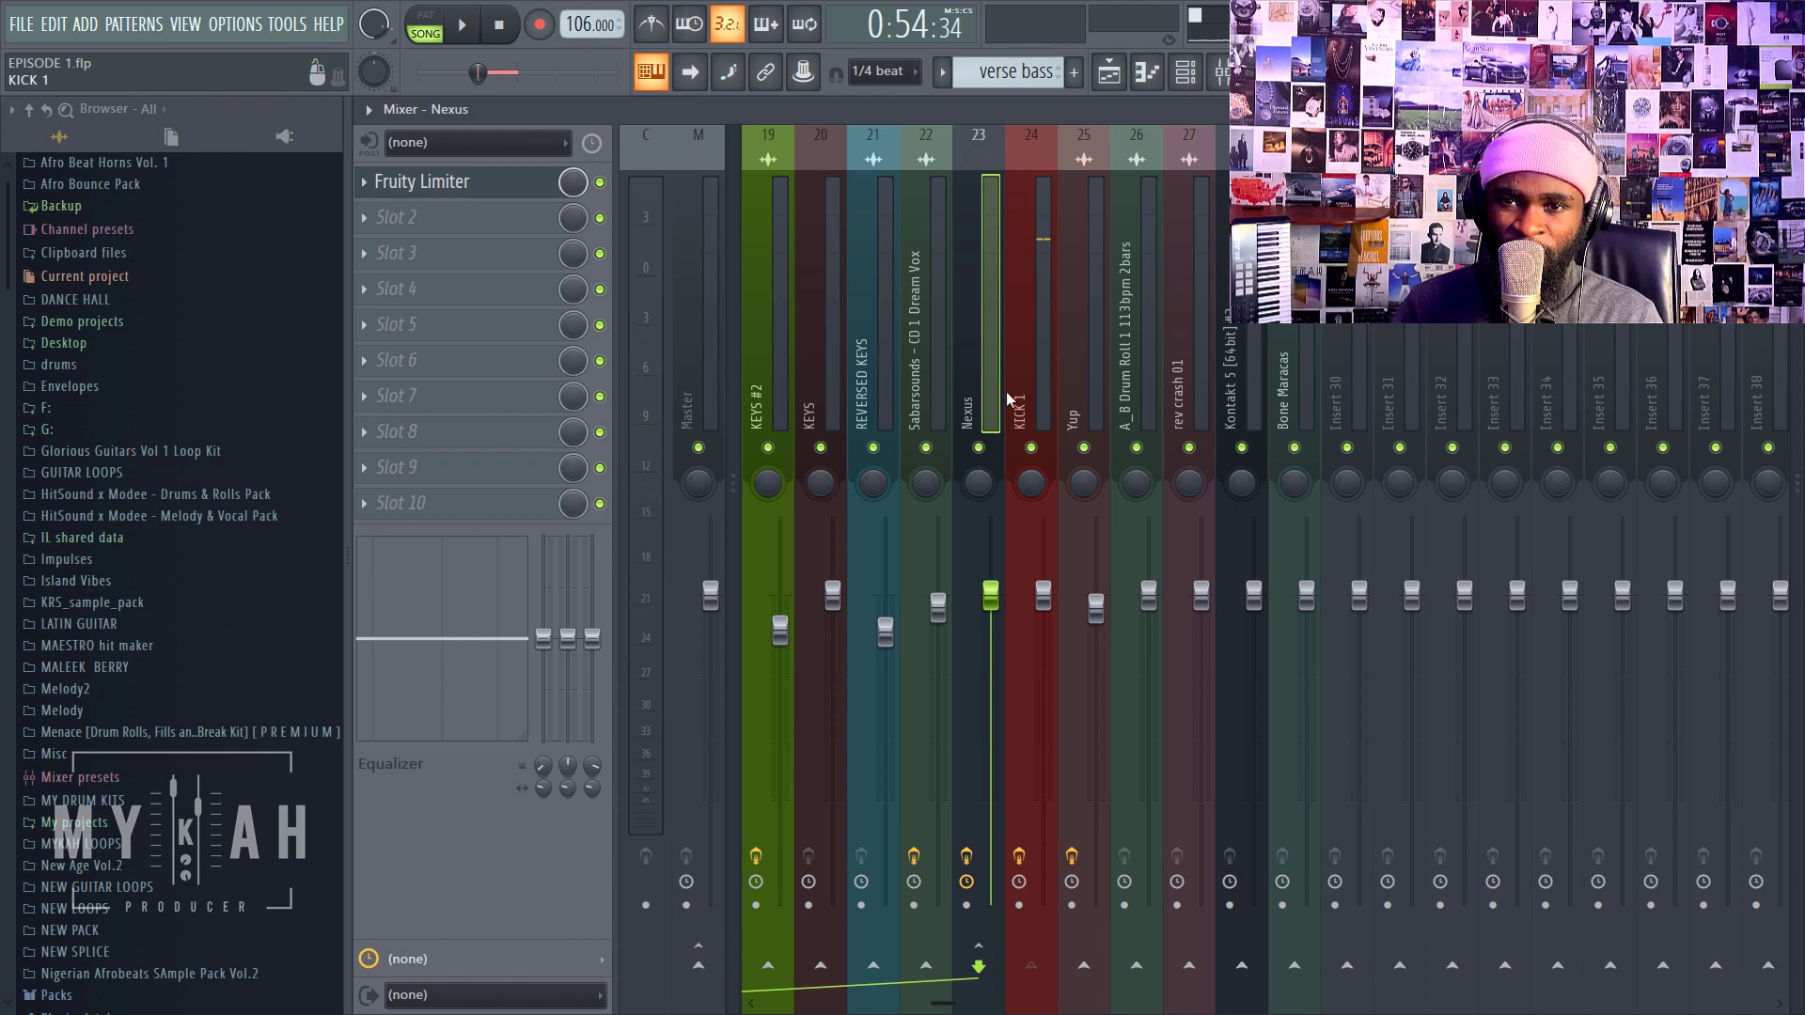
{"action": "key", "text": "space"}
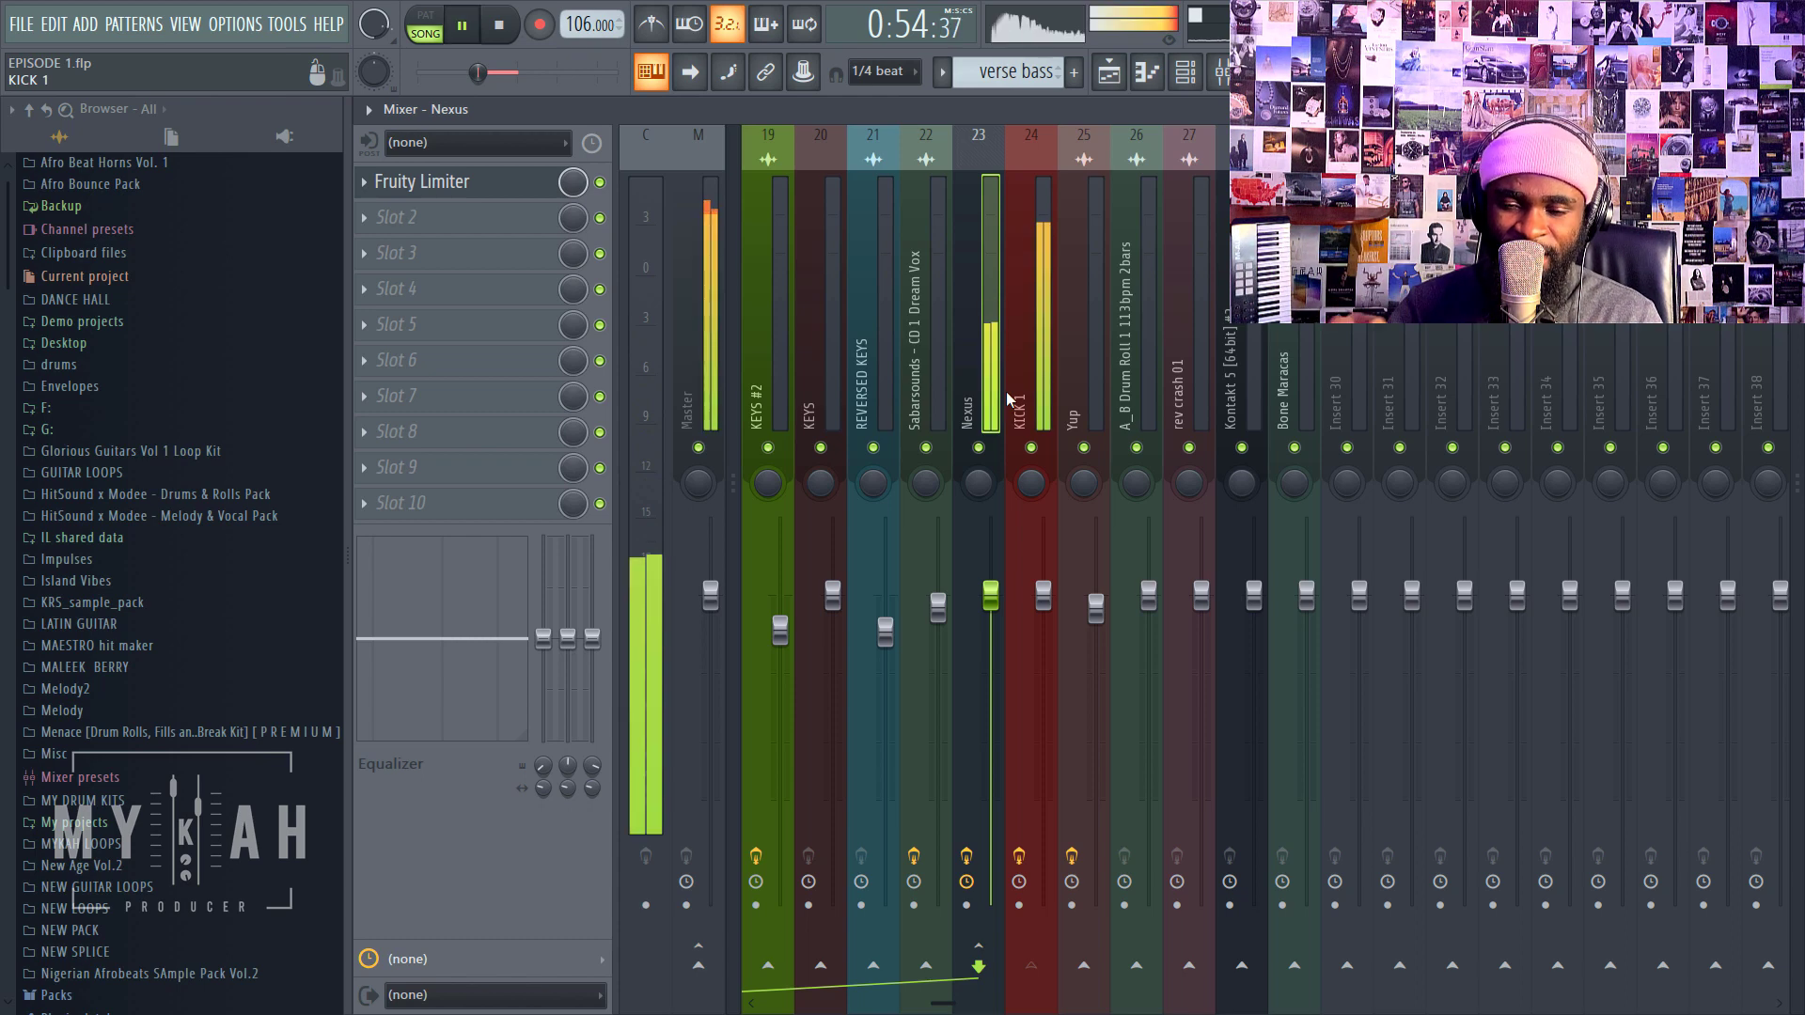
Step: Return to the Playlist and review the active drum and bass tracks with the hook playing
{"action": "left_click", "coordinate": [1110, 73]}
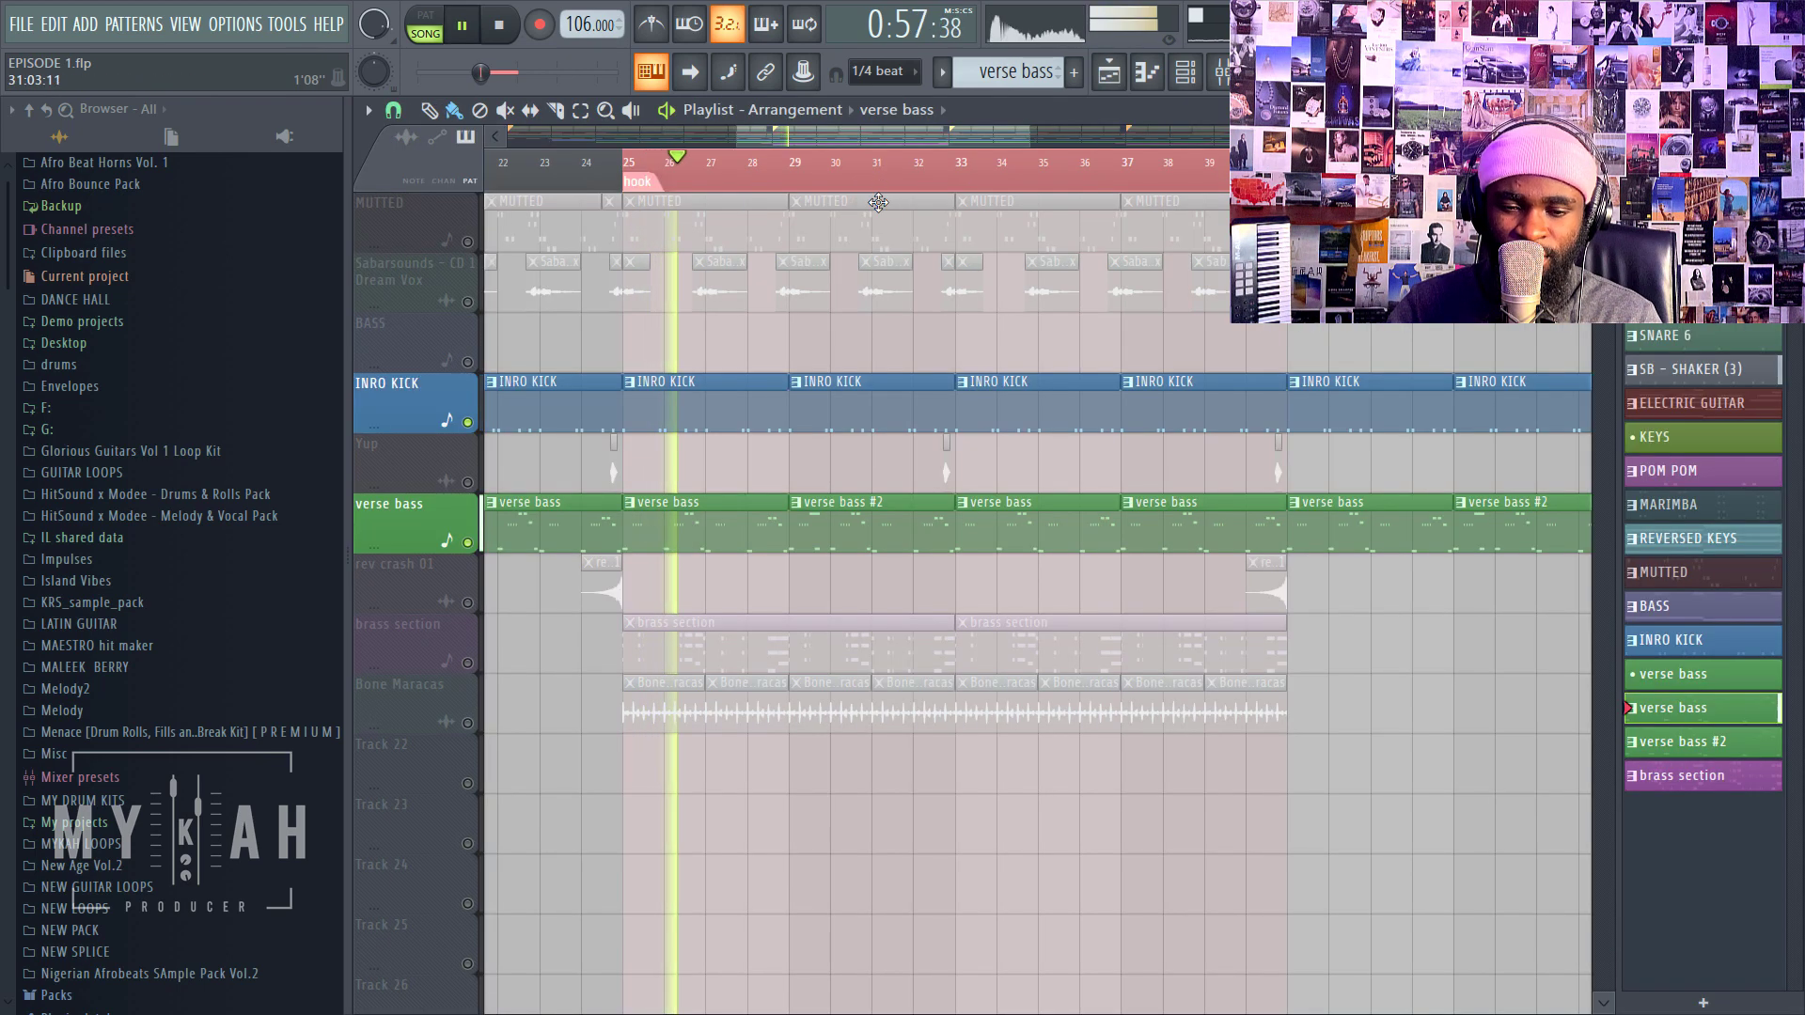
{"action": "scroll", "coordinate": [898, 384], "scroll_direction": "up", "scroll_amount": 2}
{"action": "scroll", "coordinate": [897, 383], "scroll_direction": "up", "scroll_amount": 8}
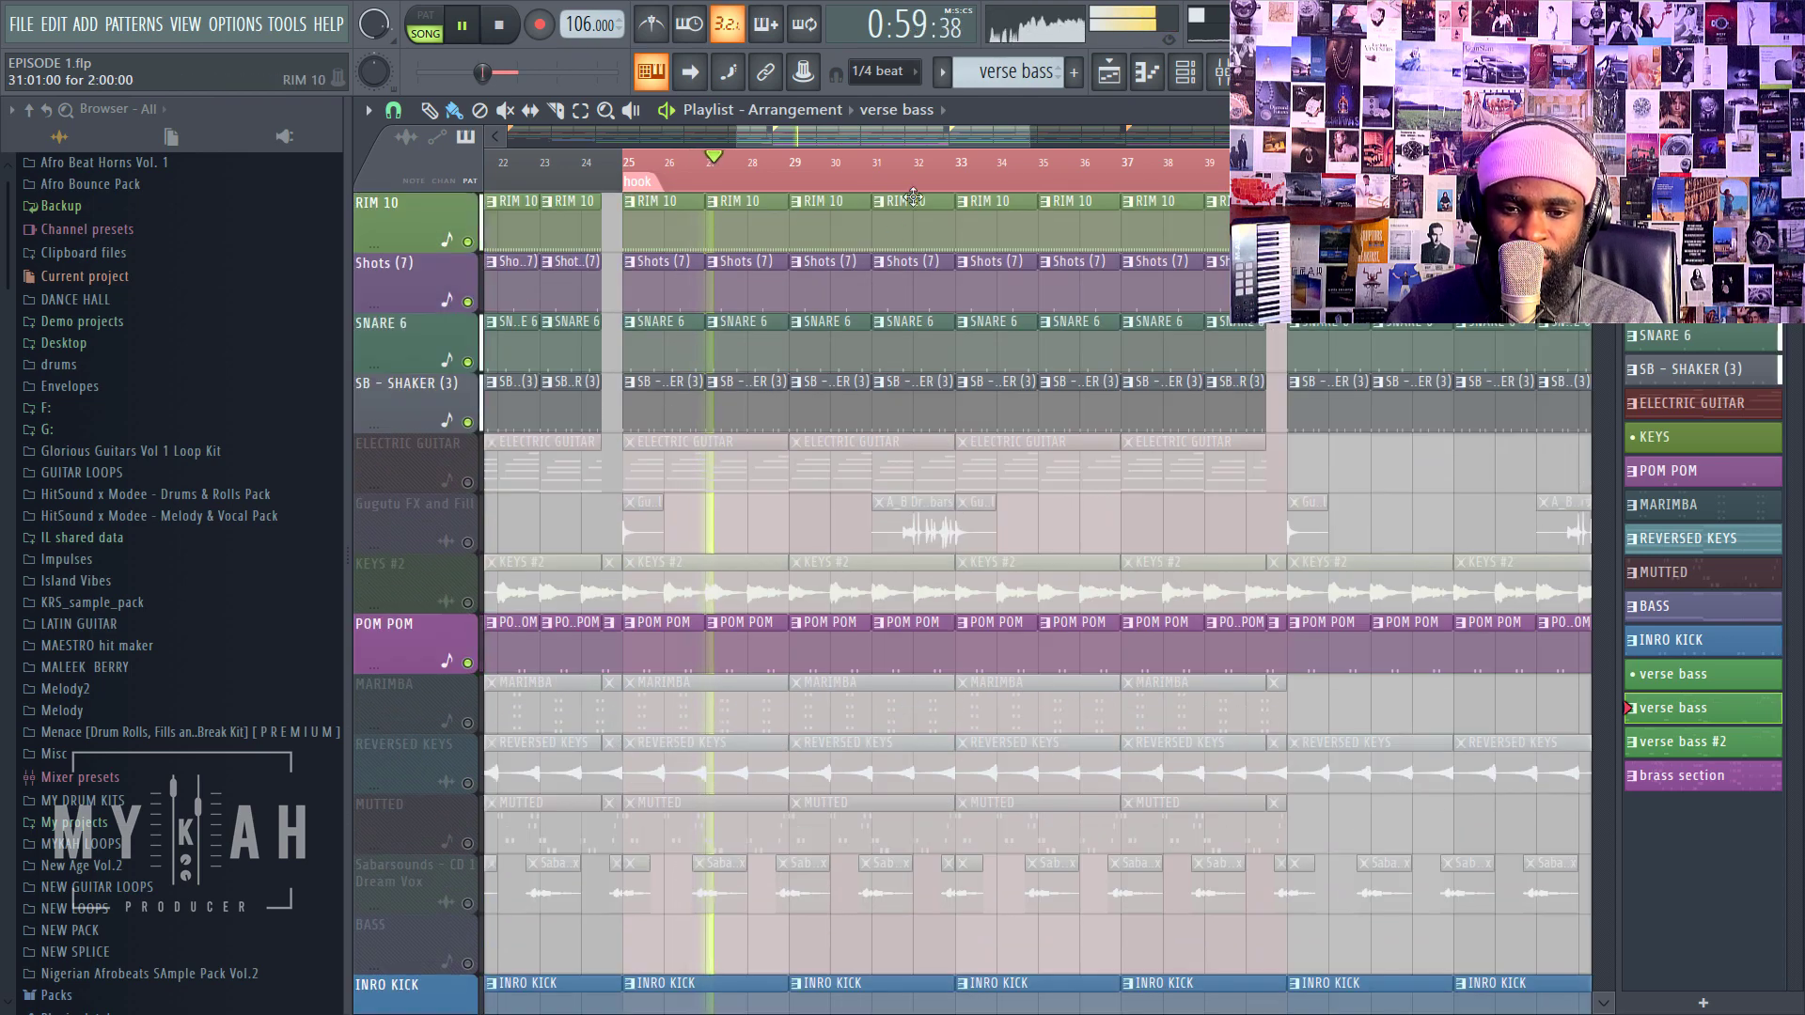
{"action": "scroll", "coordinate": [943, 188], "scroll_direction": "down", "scroll_amount": 2}
{"action": "key", "text": "space"}
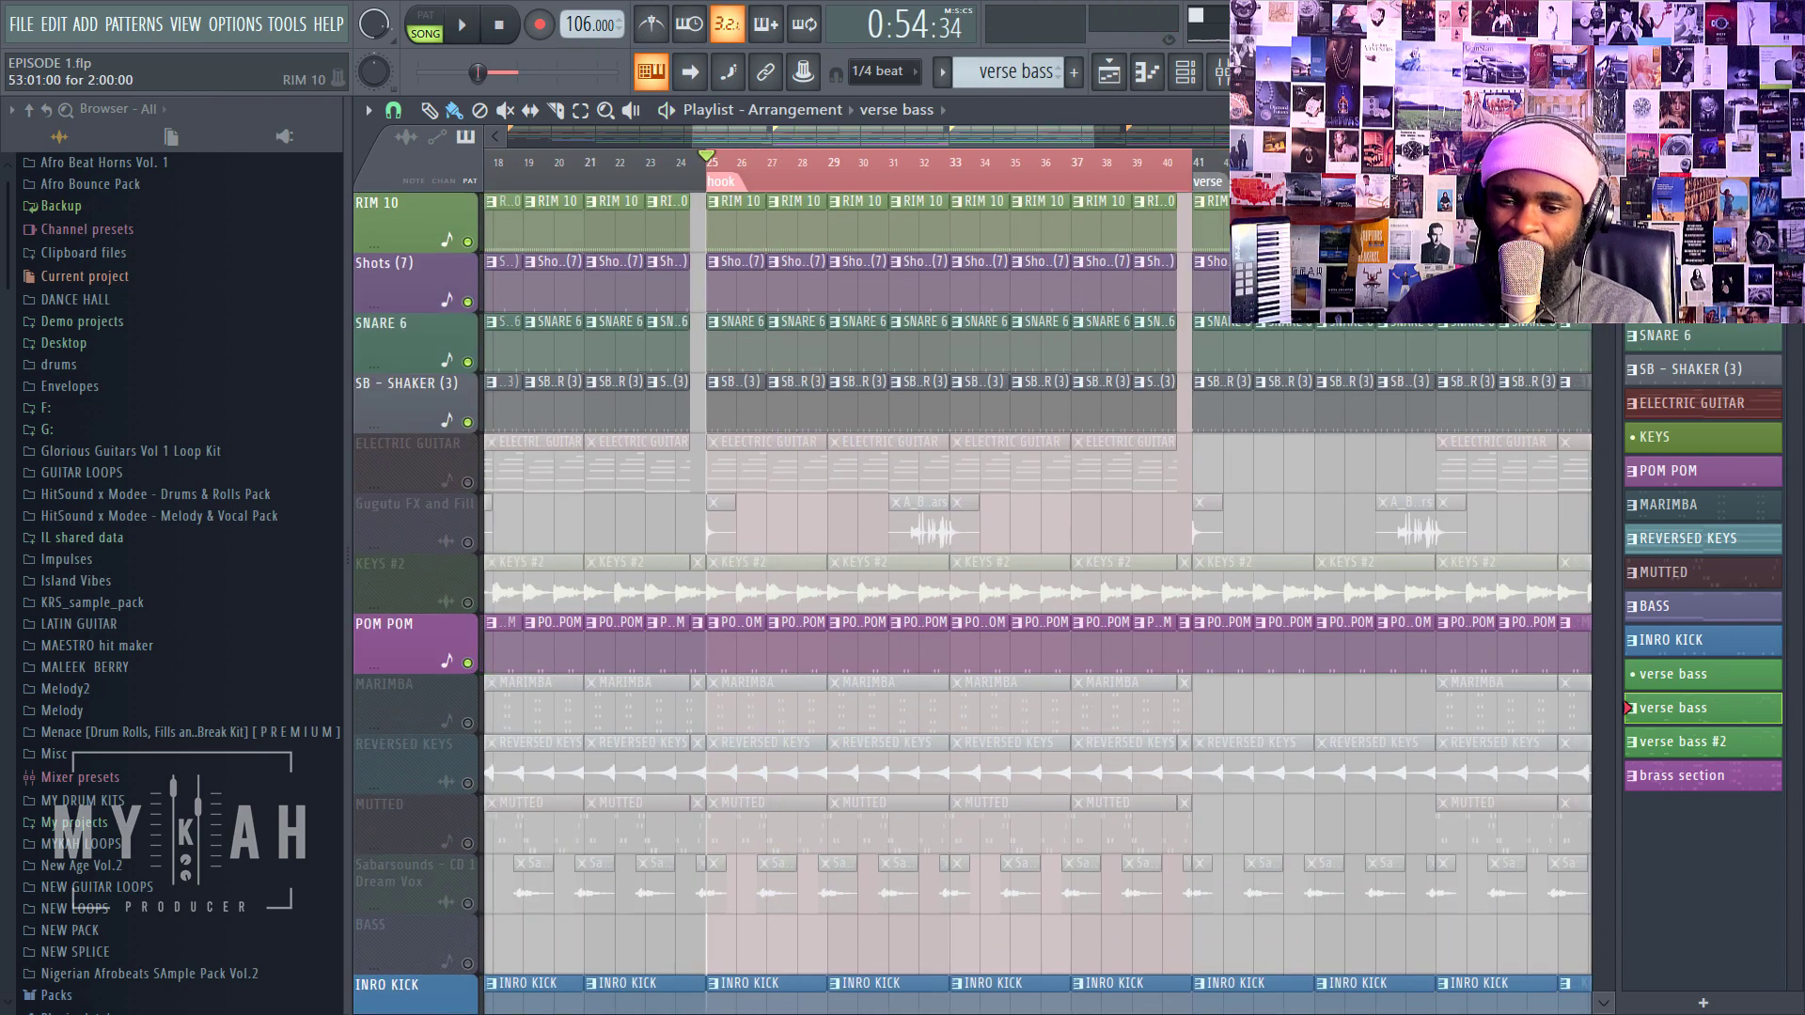
Step: Unmute the Bone Maracas track in the Playlist and play the hook with it
{"action": "scroll", "coordinate": [1037, 583], "scroll_direction": "up", "scroll_amount": 2}
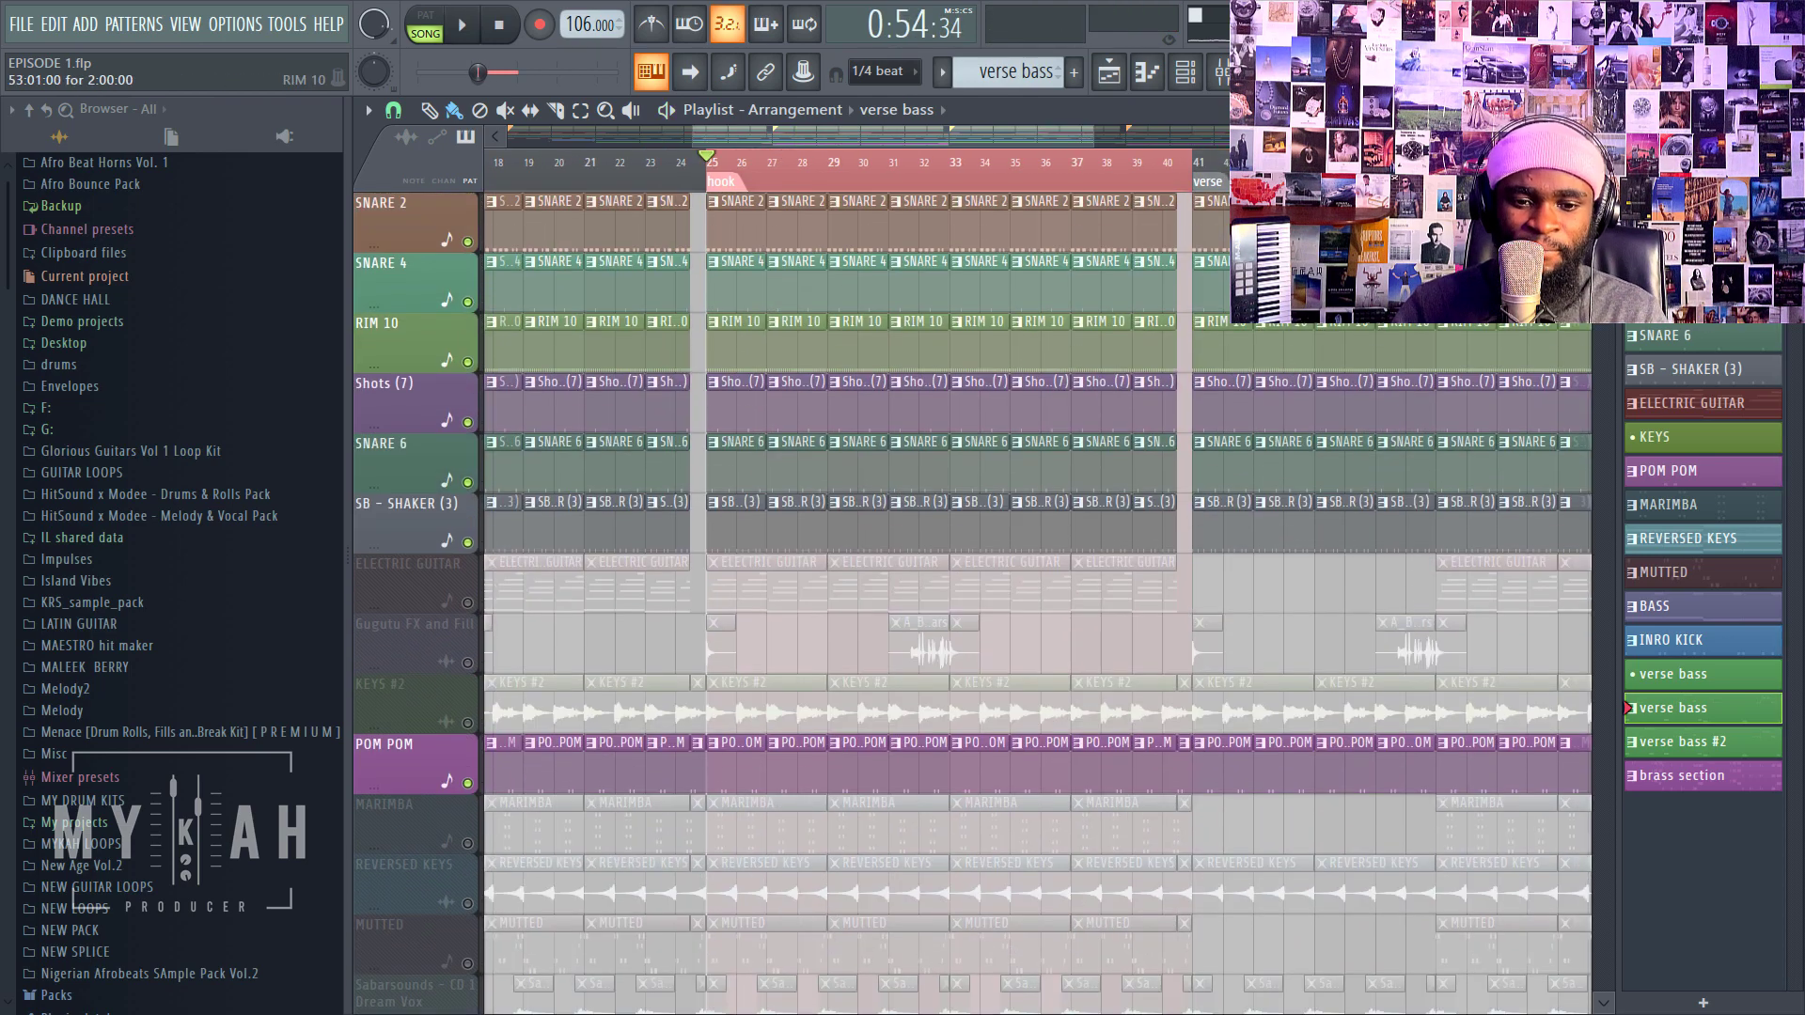
{"action": "scroll", "coordinate": [783, 455], "scroll_direction": "down", "scroll_amount": 5}
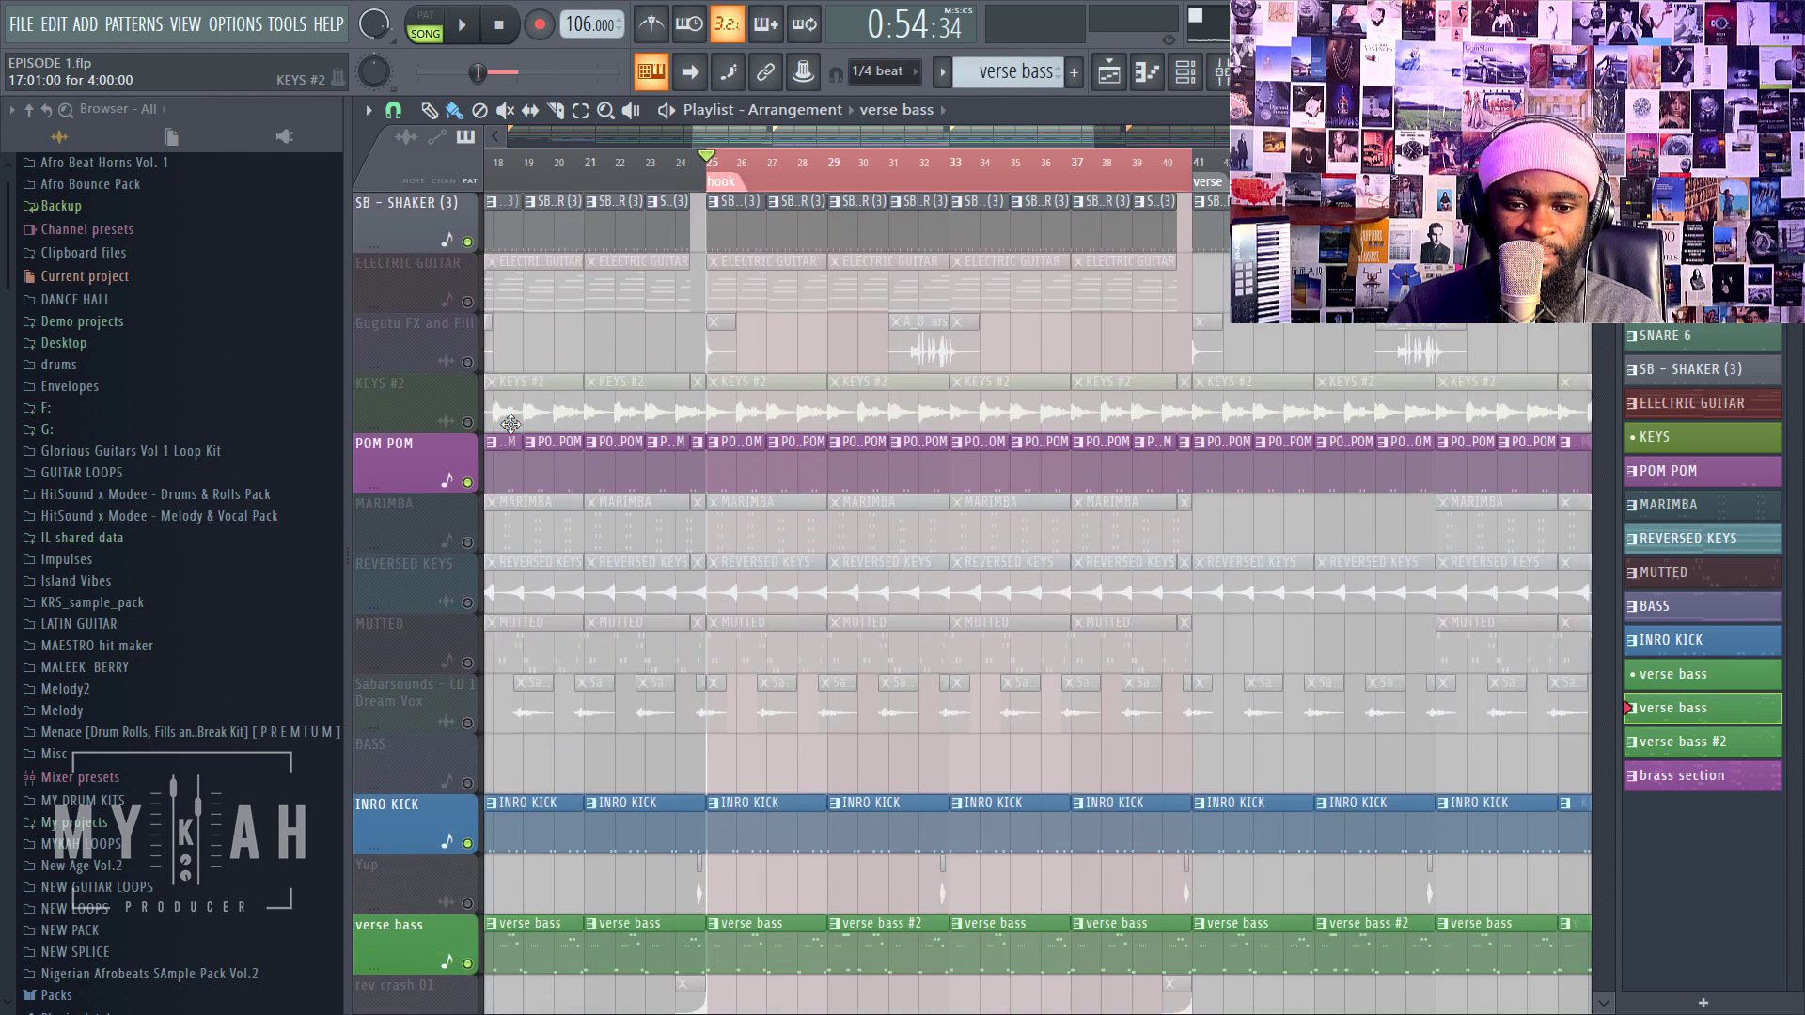
{"action": "scroll", "coordinate": [566, 507], "scroll_direction": "down", "scroll_amount": 6}
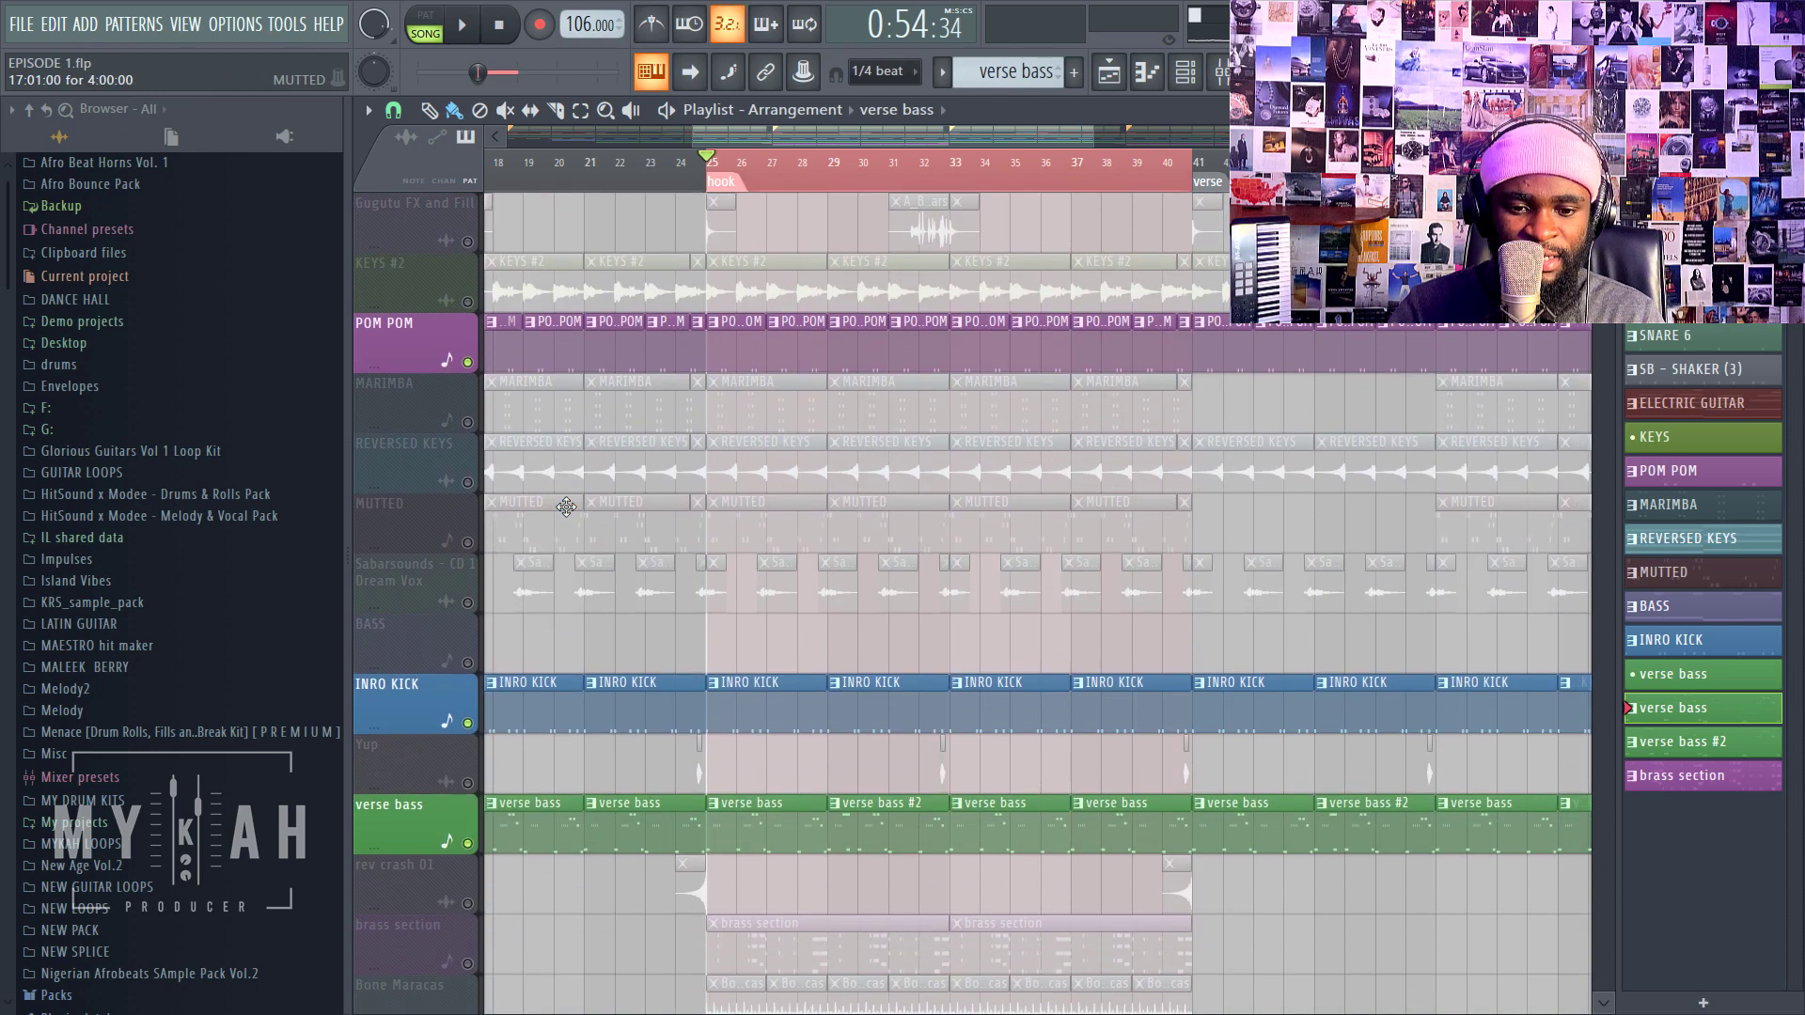
{"action": "scroll", "coordinate": [566, 508], "scroll_direction": "up", "scroll_amount": 4}
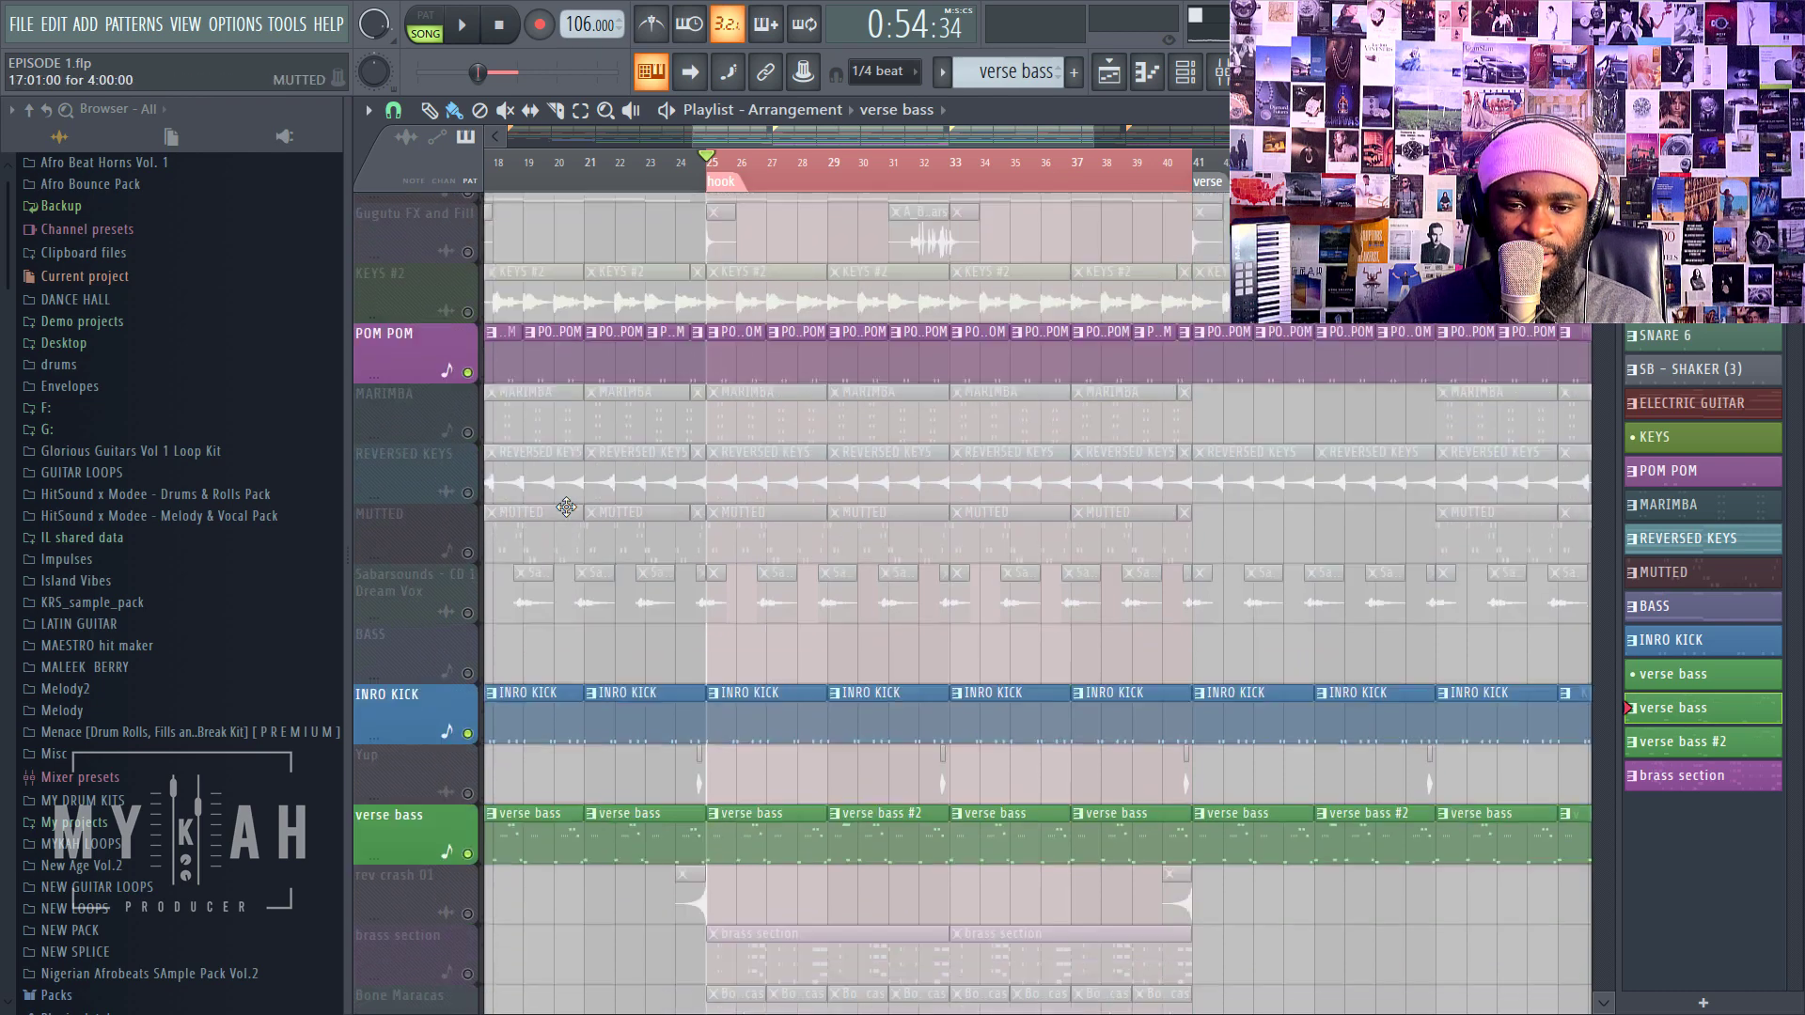
{"action": "scroll", "coordinate": [578, 668], "scroll_direction": "down", "scroll_amount": 4}
{"action": "left_click", "coordinate": [471, 785]}
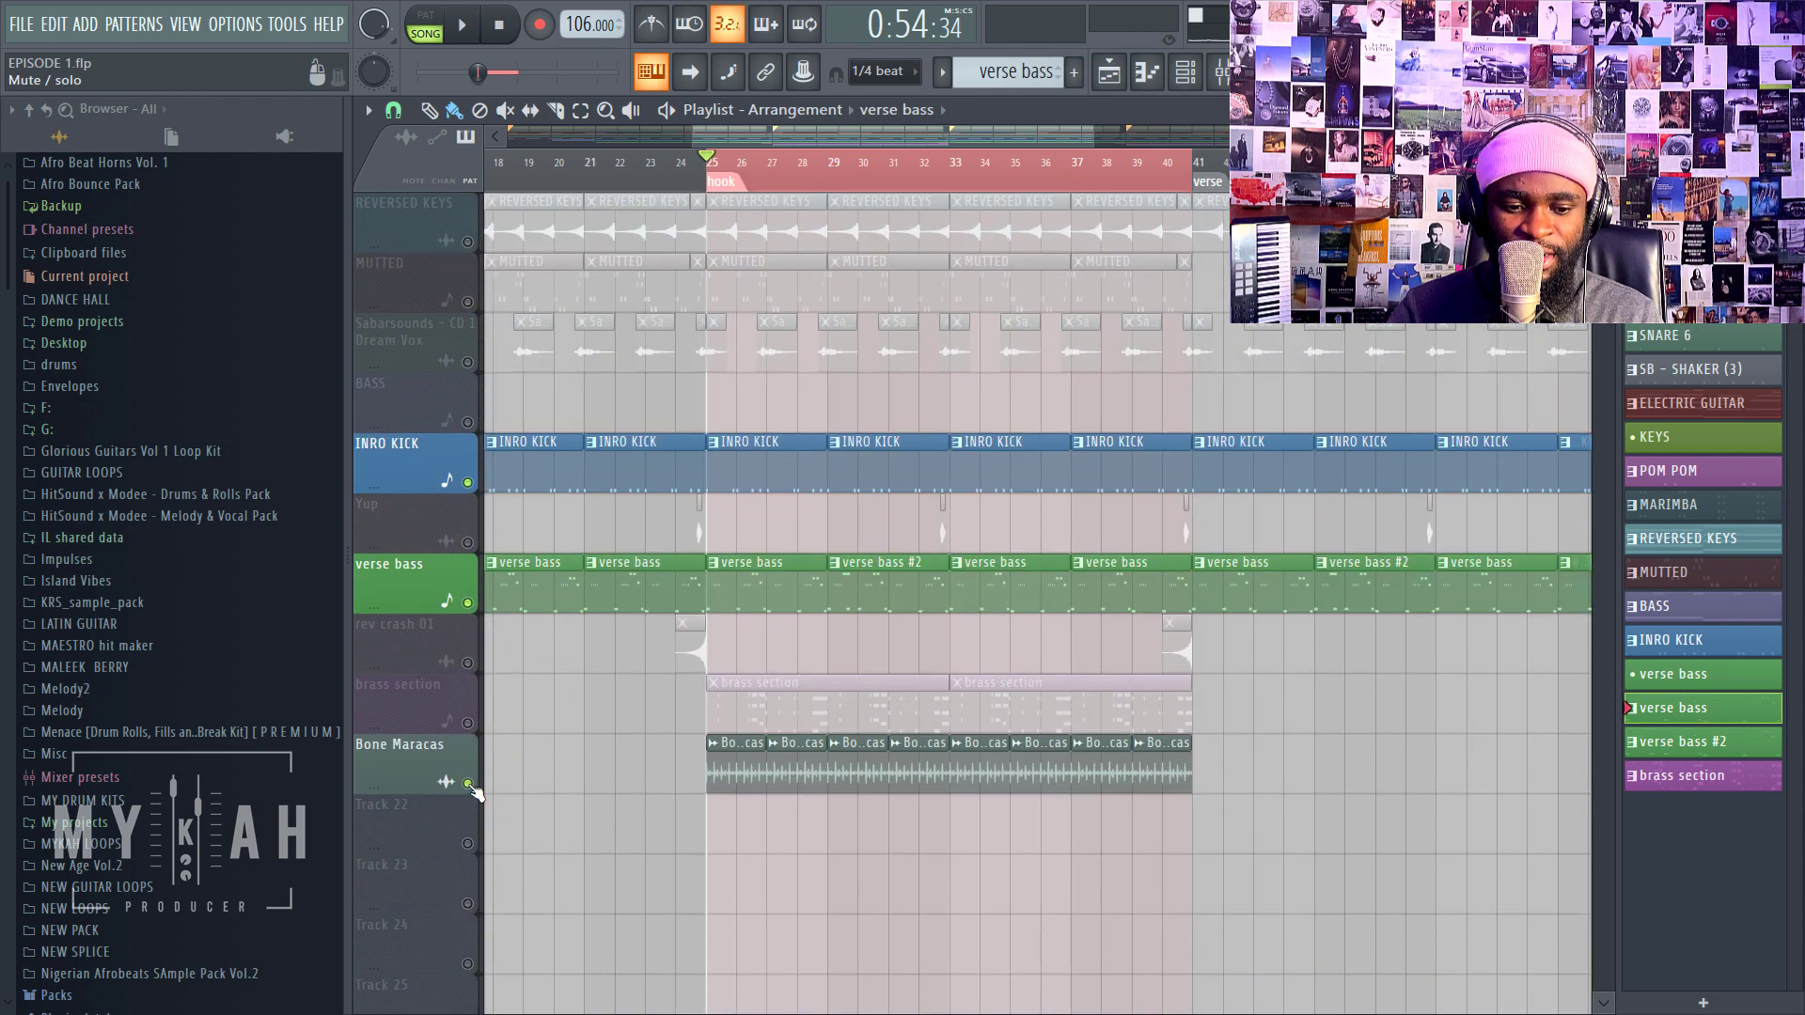
{"action": "key", "text": "space"}
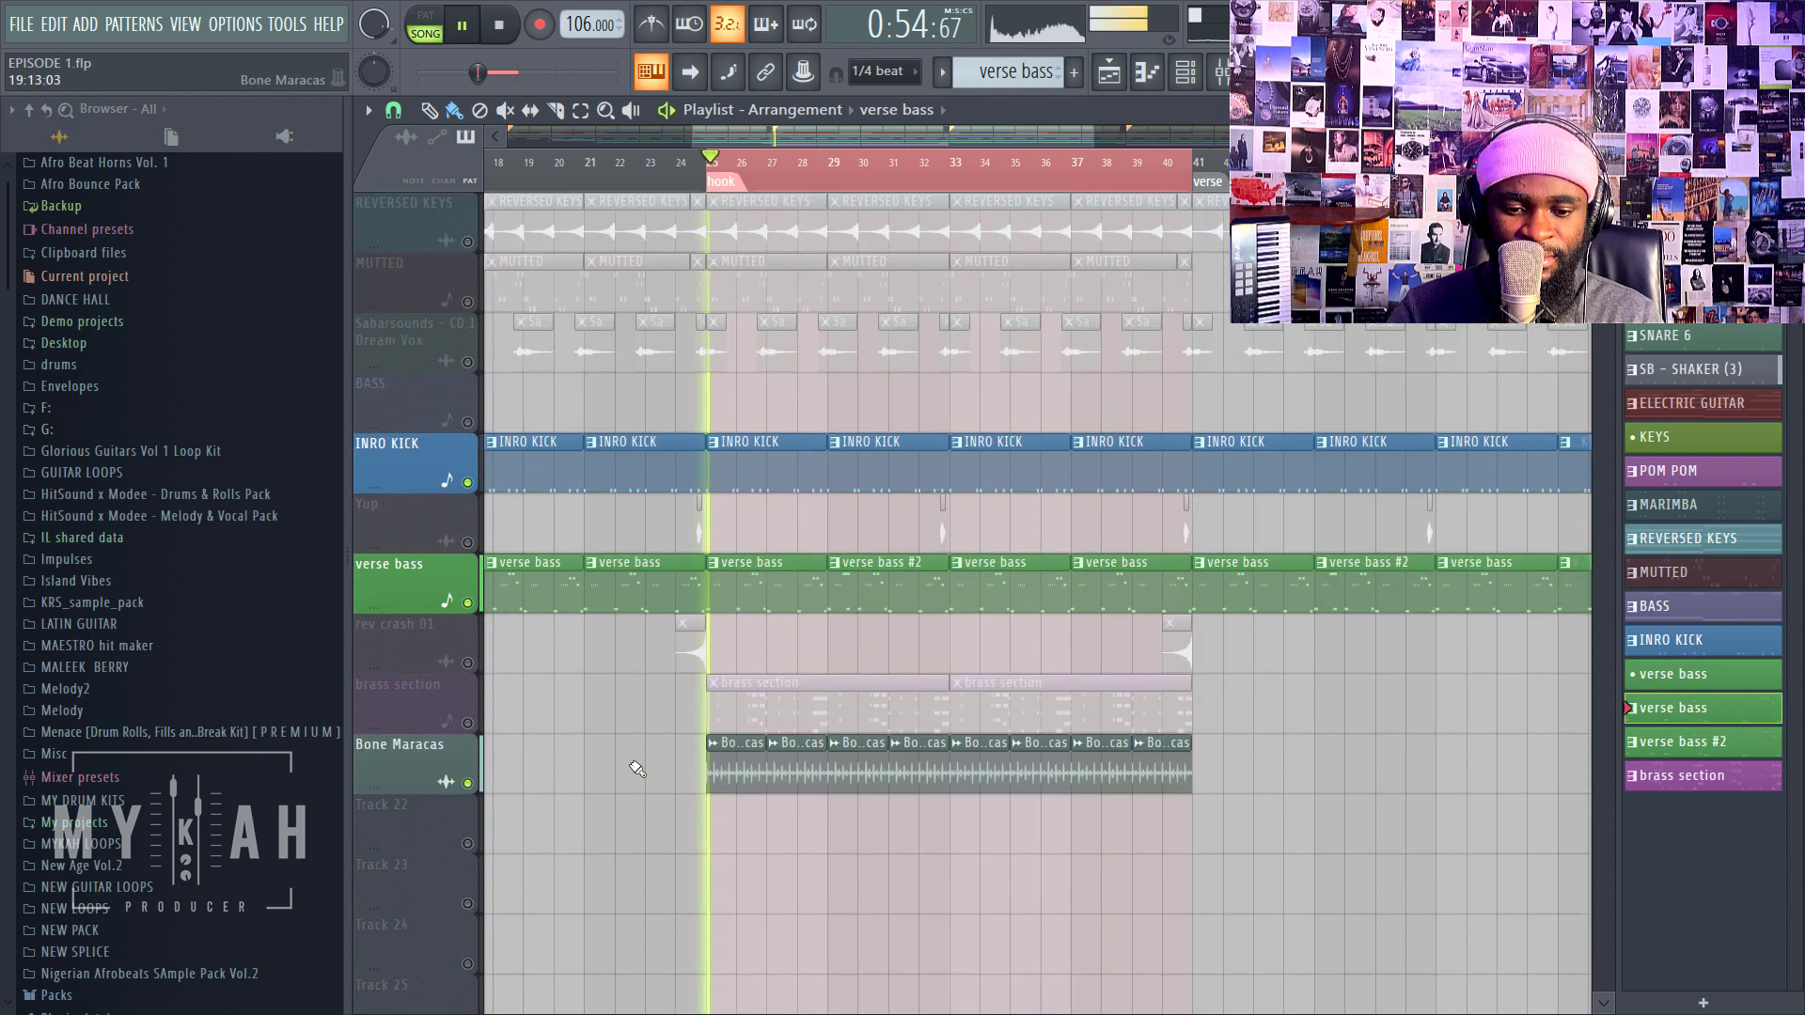
{"action": "key", "text": "space"}
Step: Load a Transient Processor into the first effect slot of the Bone Maracas mixer track
{"action": "double_click", "coordinate": [729, 769]}
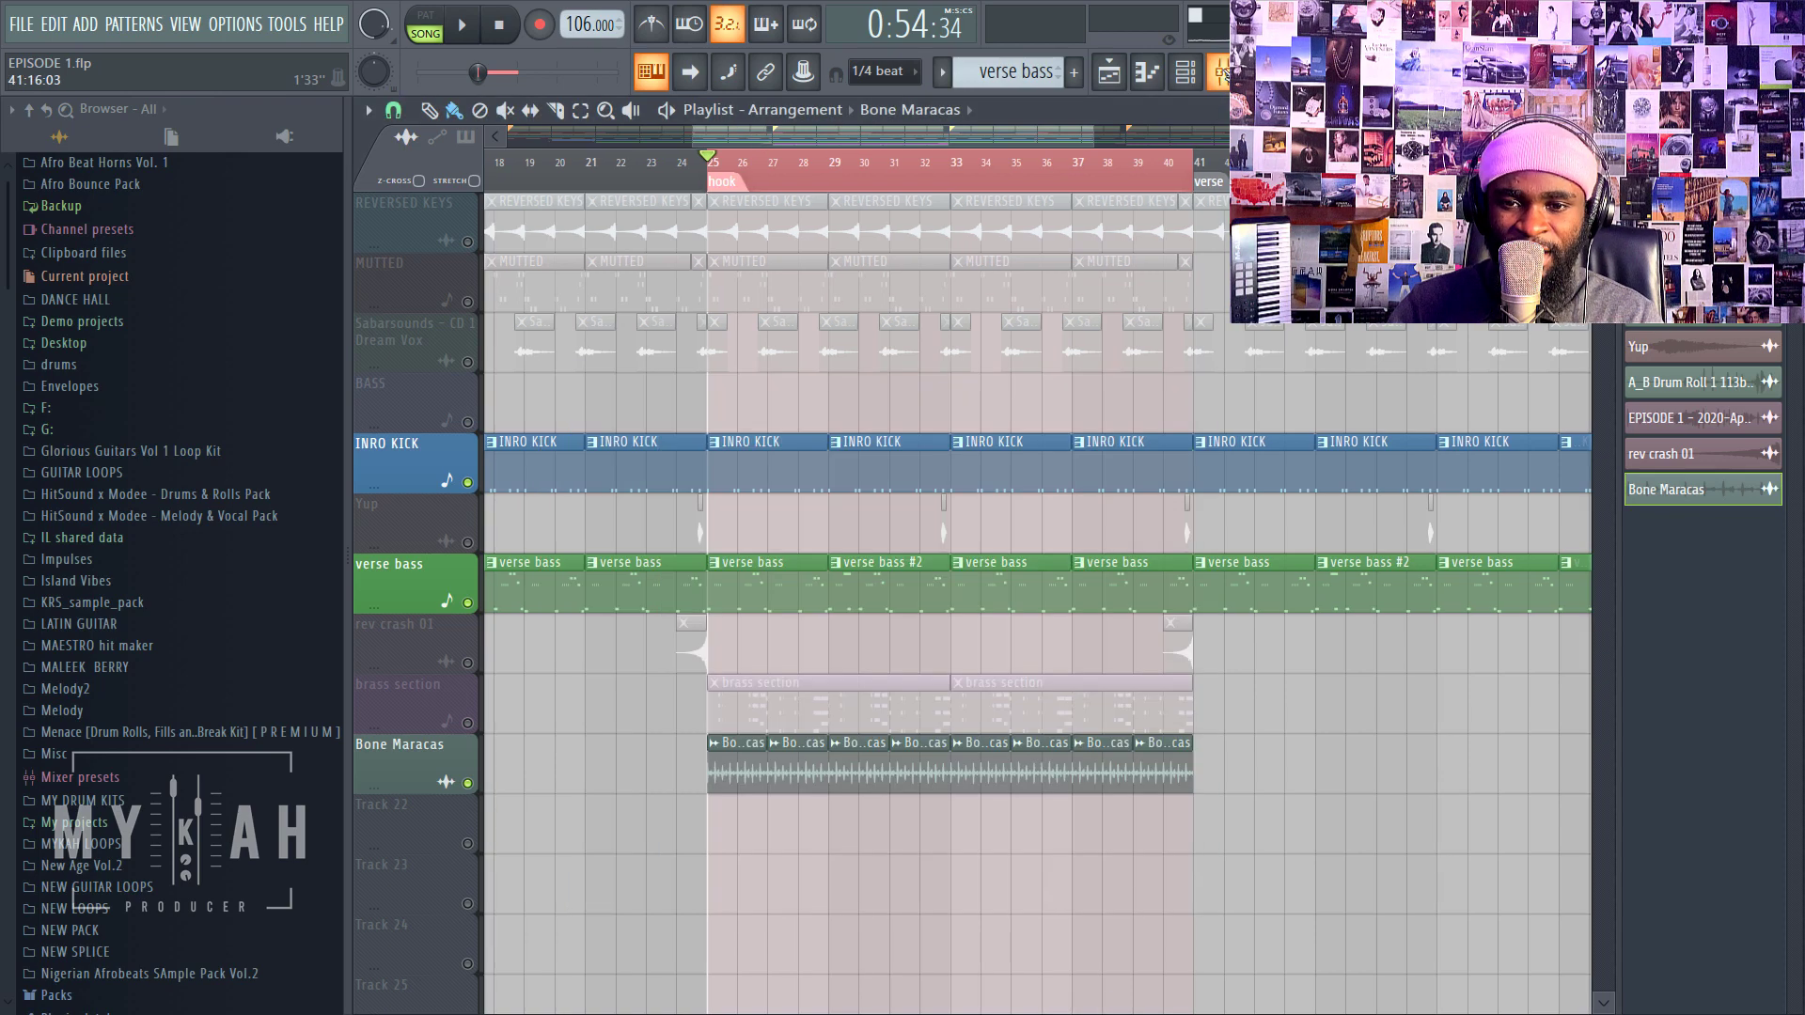
{"action": "left_click", "coordinate": [1219, 71]}
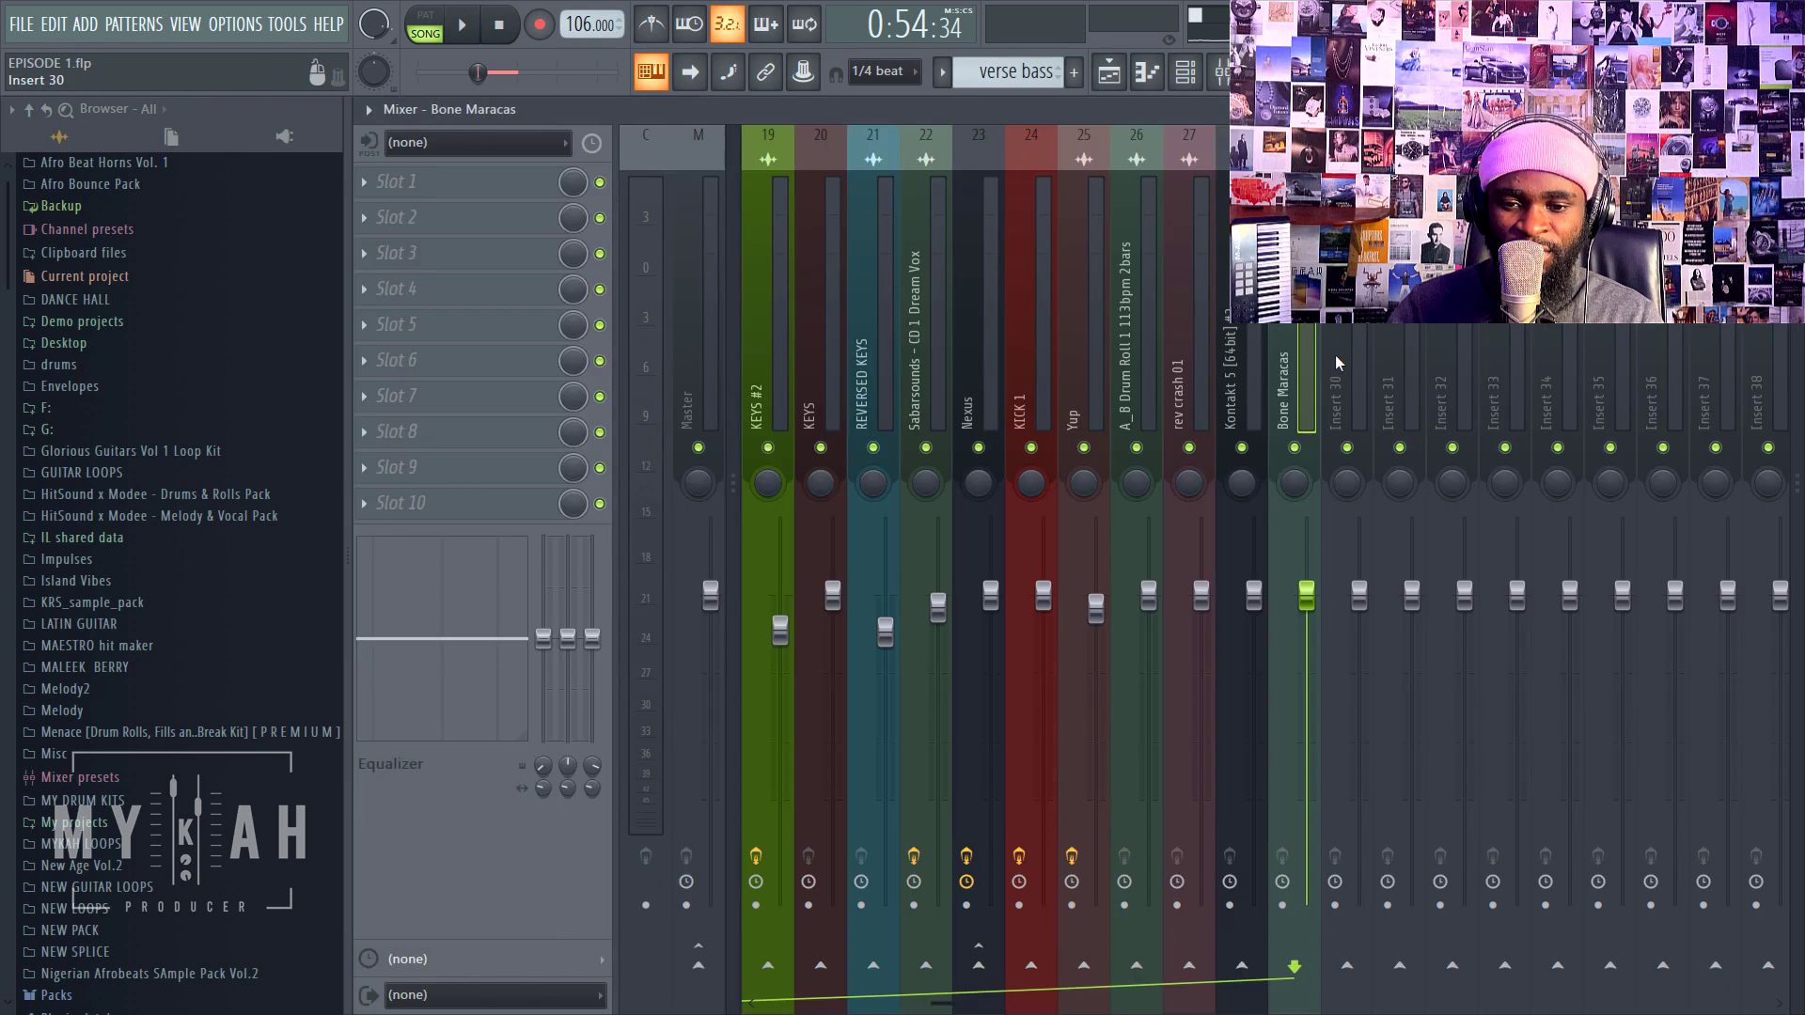
{"action": "left_click", "coordinate": [484, 183]}
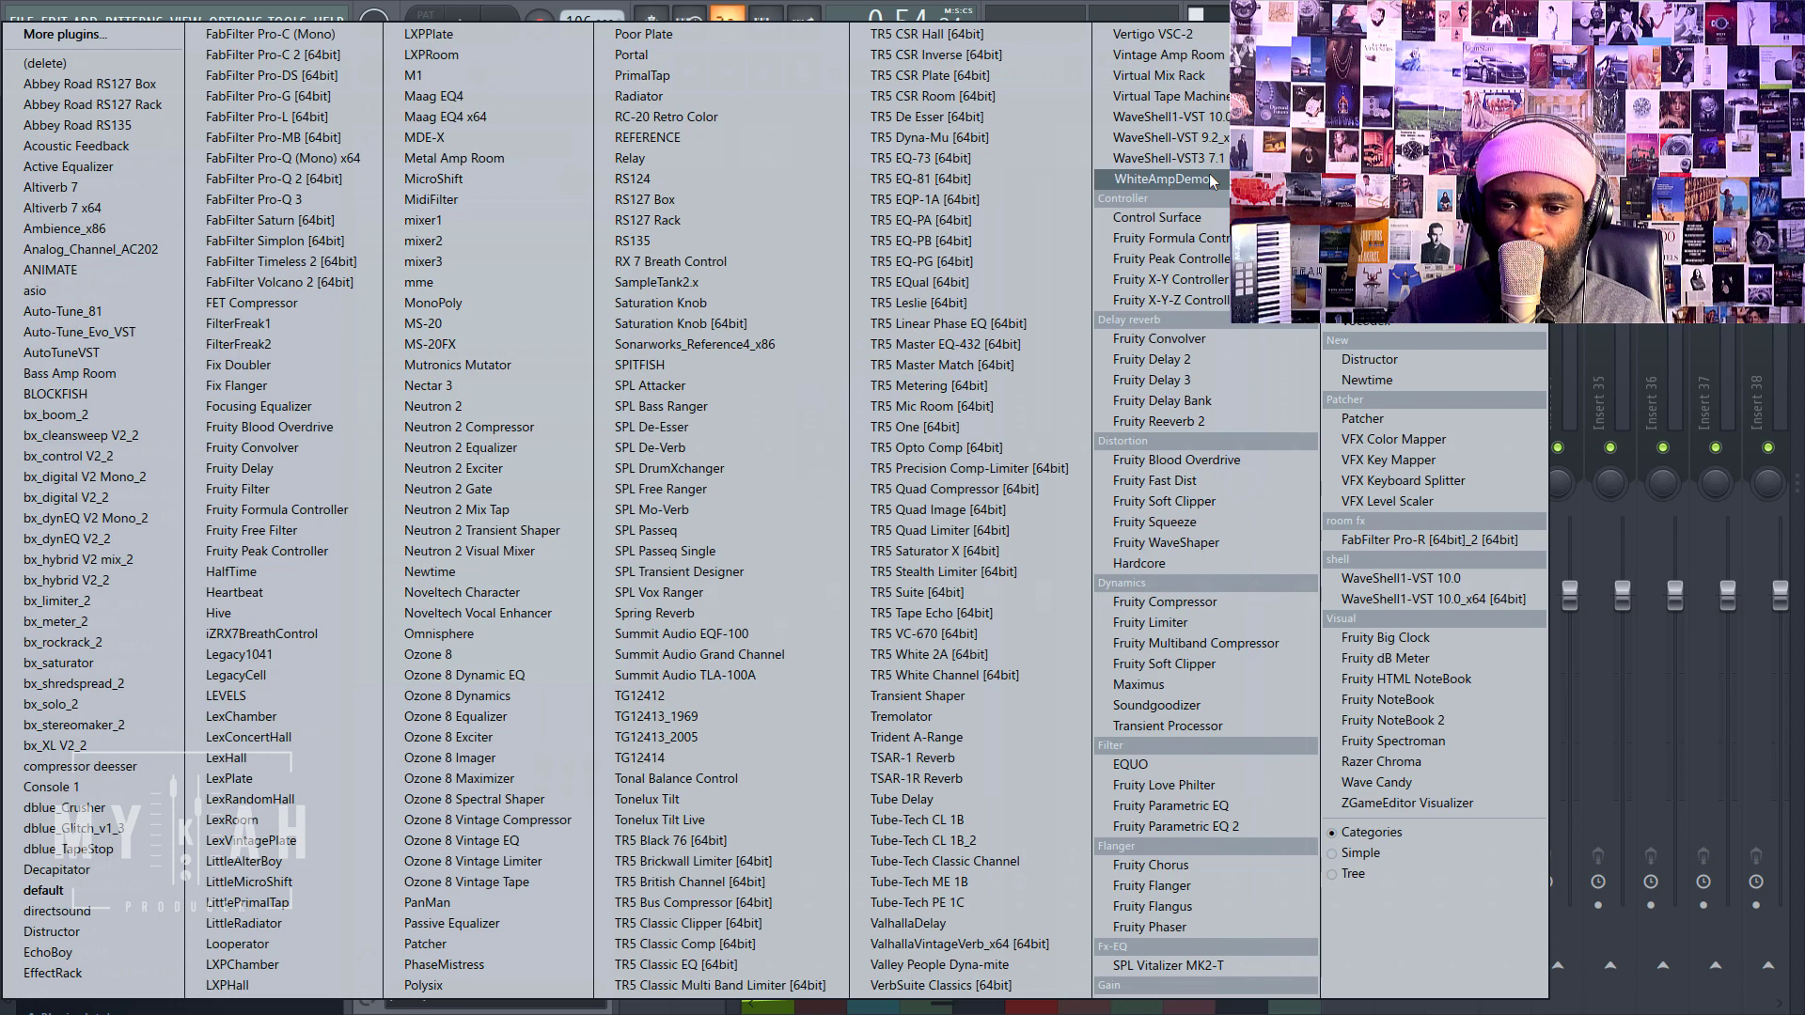
{"action": "left_click", "coordinate": [1192, 731]}
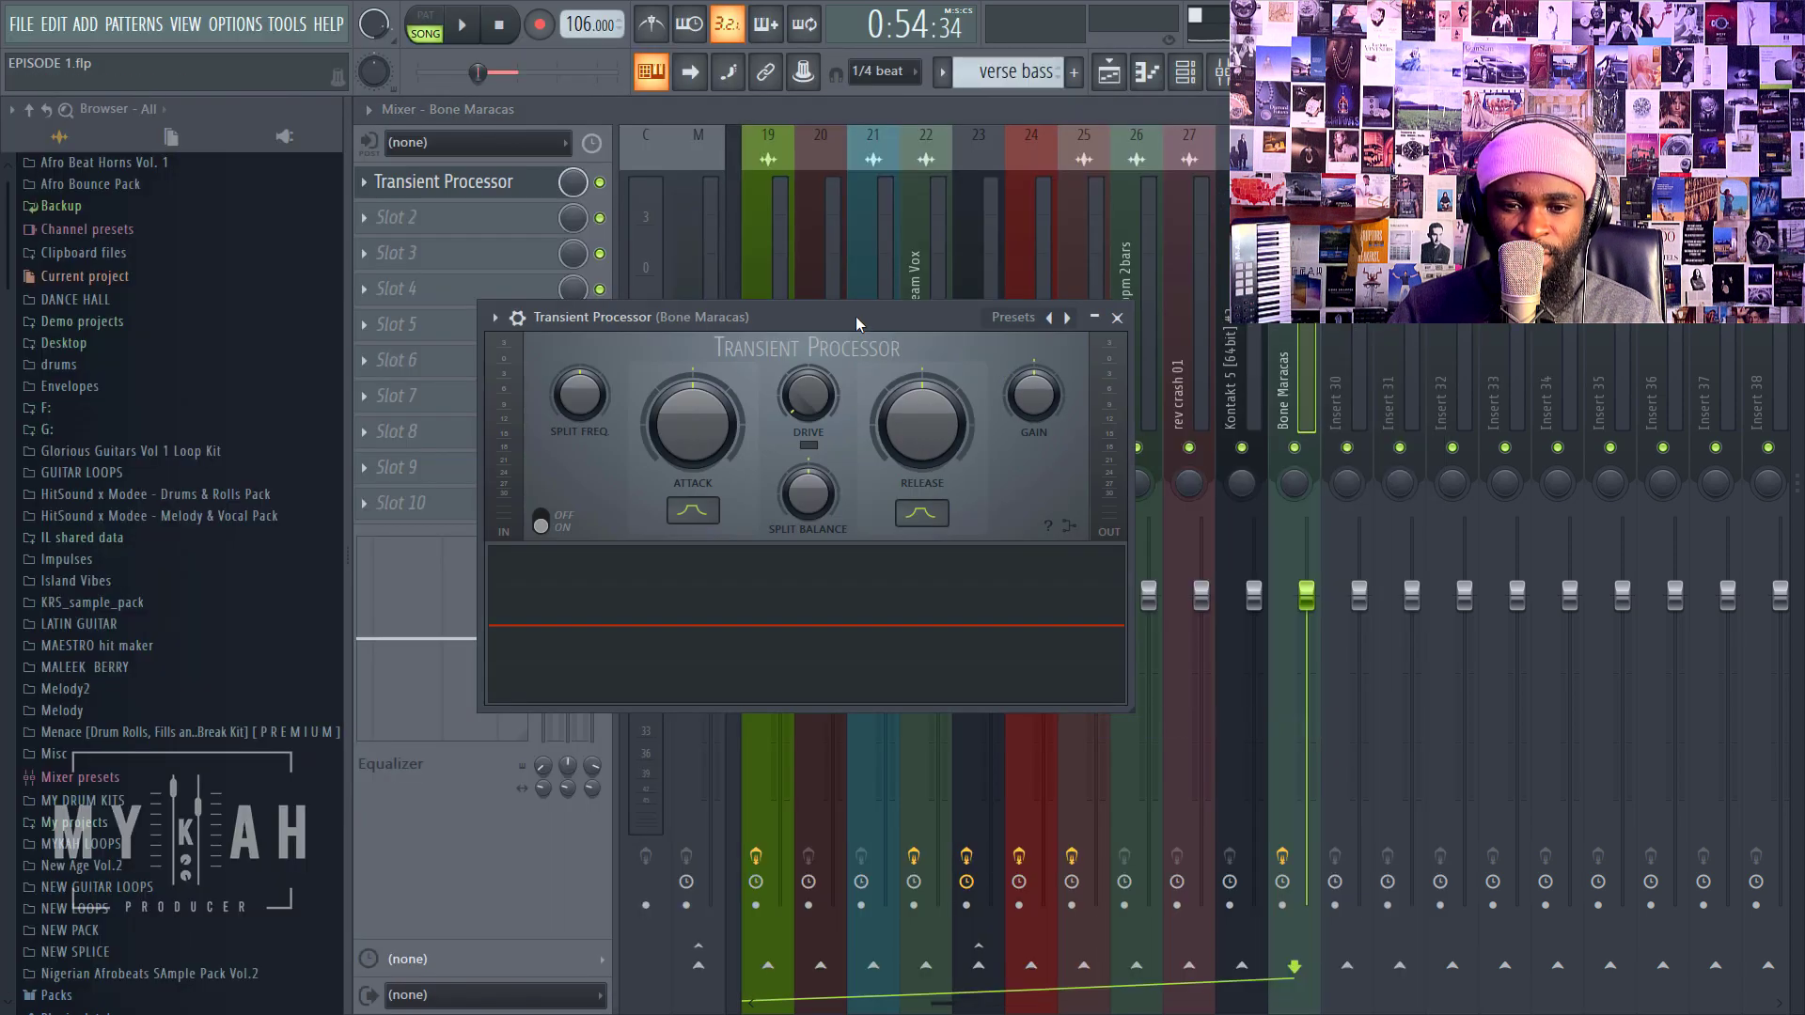
{"action": "left_click_drag", "start_coordinate": [856, 324], "coordinate": [1125, 316]}
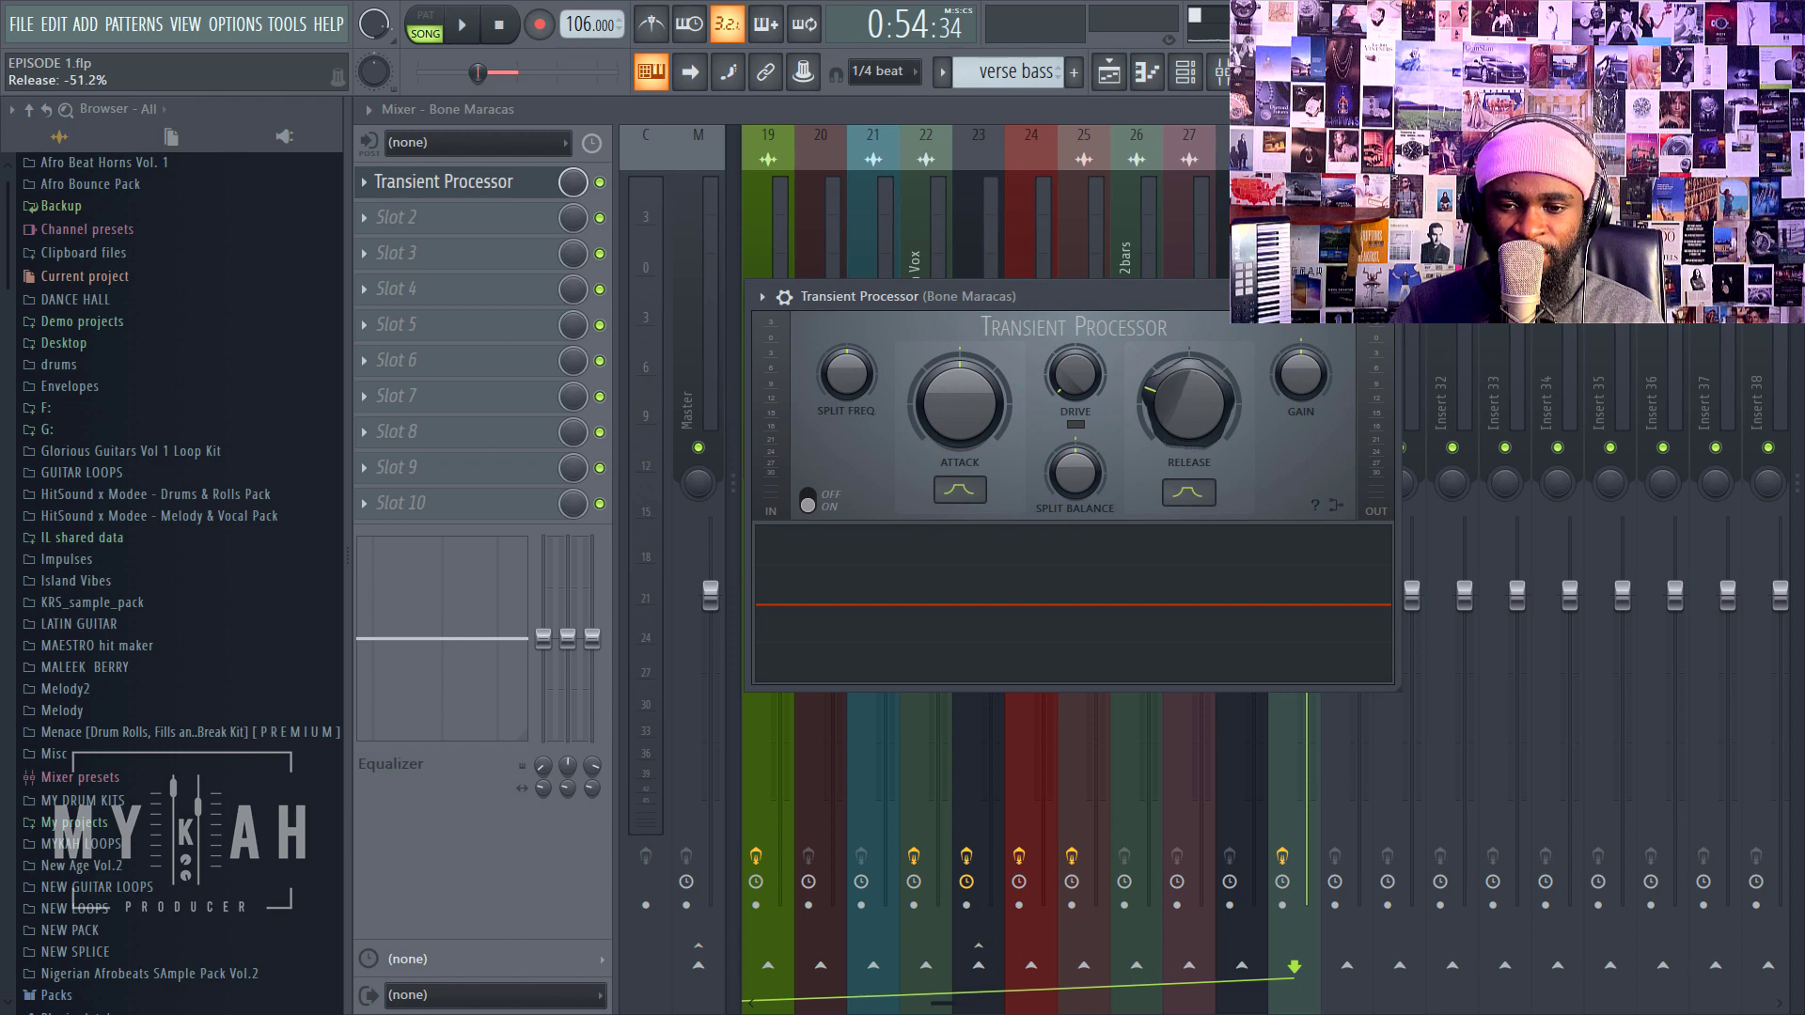
Step: Set the Transient Processor's release to -66.2% on the Bone Maracas with the hook playing
{"action": "key", "text": "space"}
{"action": "left_click_drag", "start_coordinate": [1190, 404], "coordinate": [1189, 433]}
{"action": "key", "text": "space"}
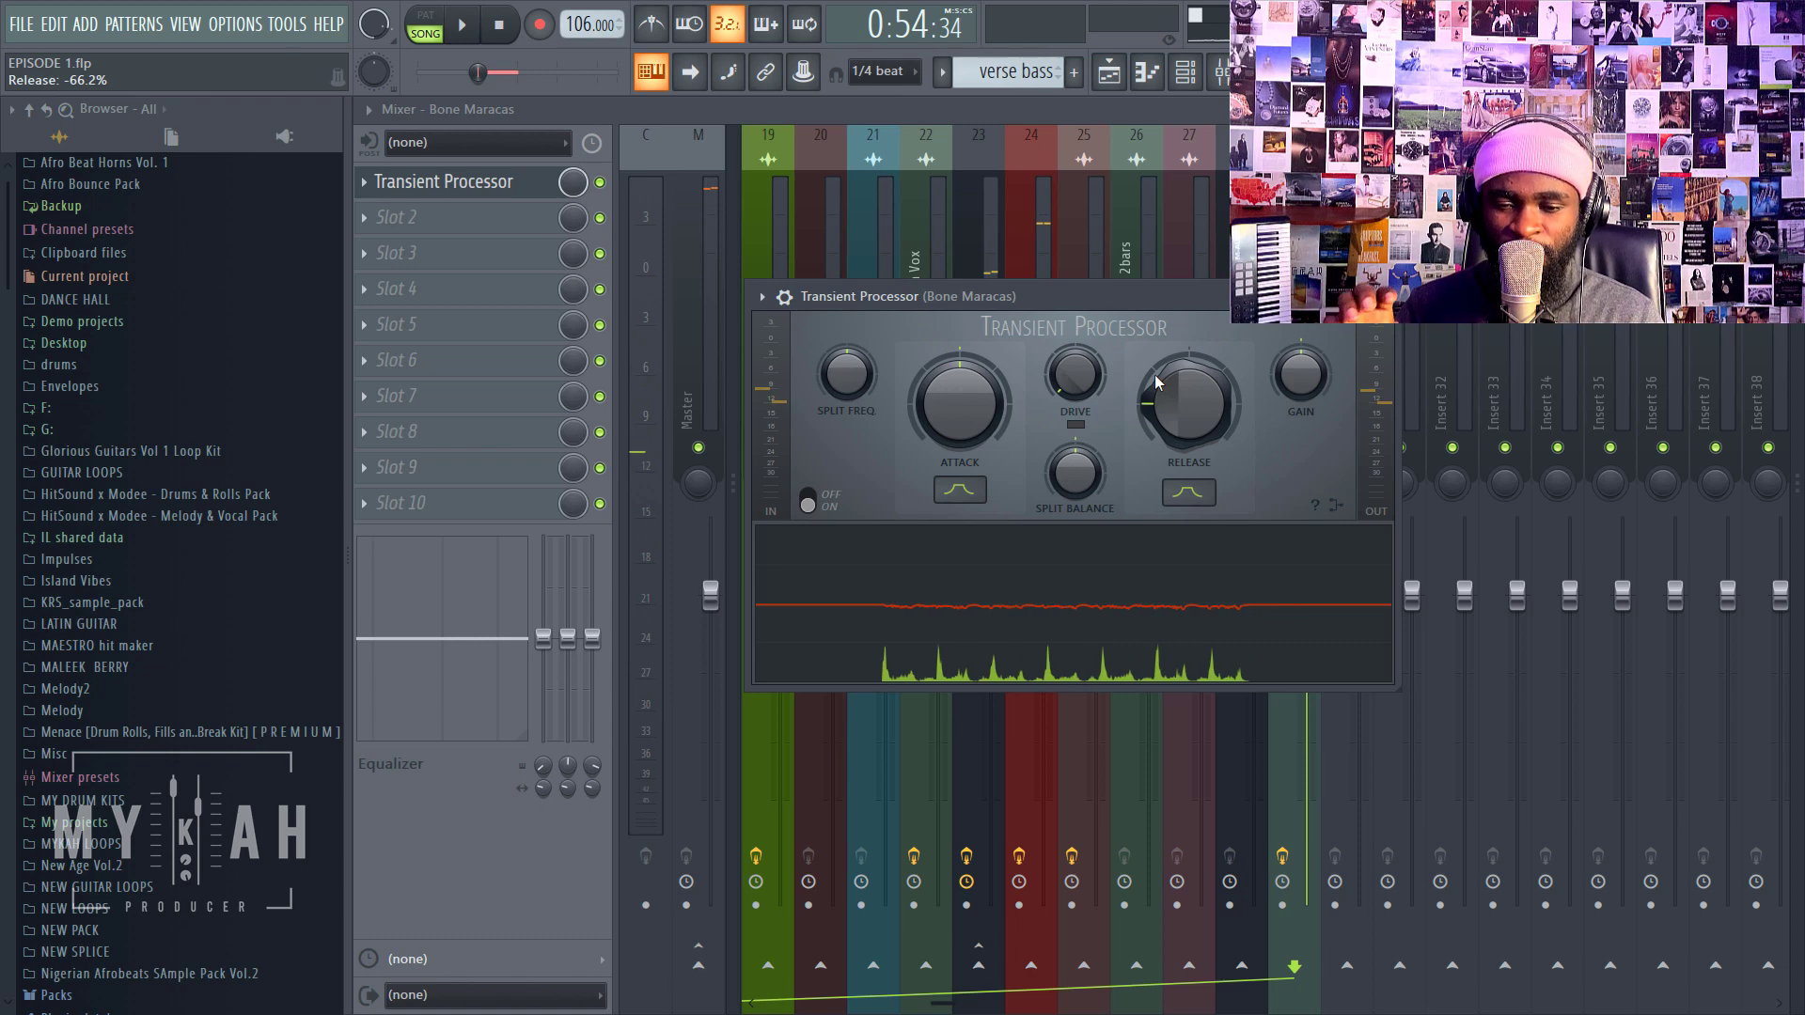
{"action": "left_click", "coordinate": [1222, 72]}
Step: Lower the Bone Maracas mixer volume to 88% (-2.8 dB) and play the hook
{"action": "key", "text": "space"}
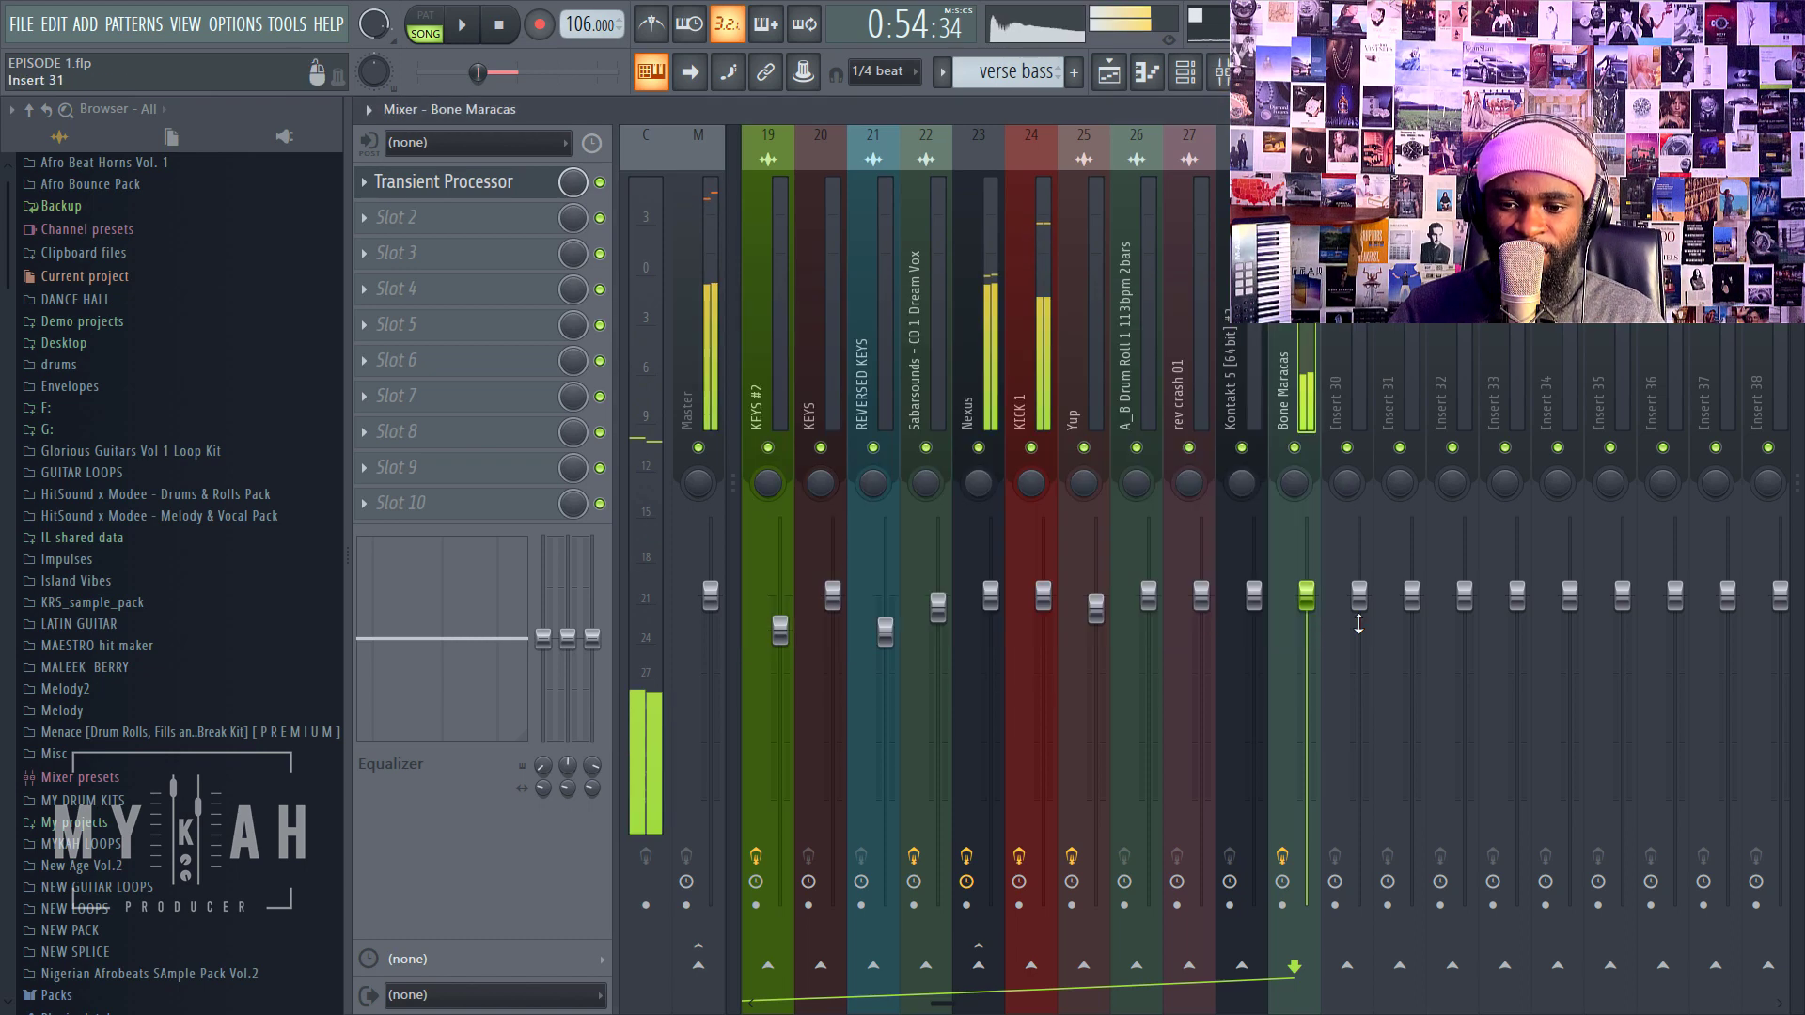
{"action": "scroll", "coordinate": [1307, 622], "scroll_direction": "down", "scroll_amount": 2}
{"action": "key", "text": "space"}
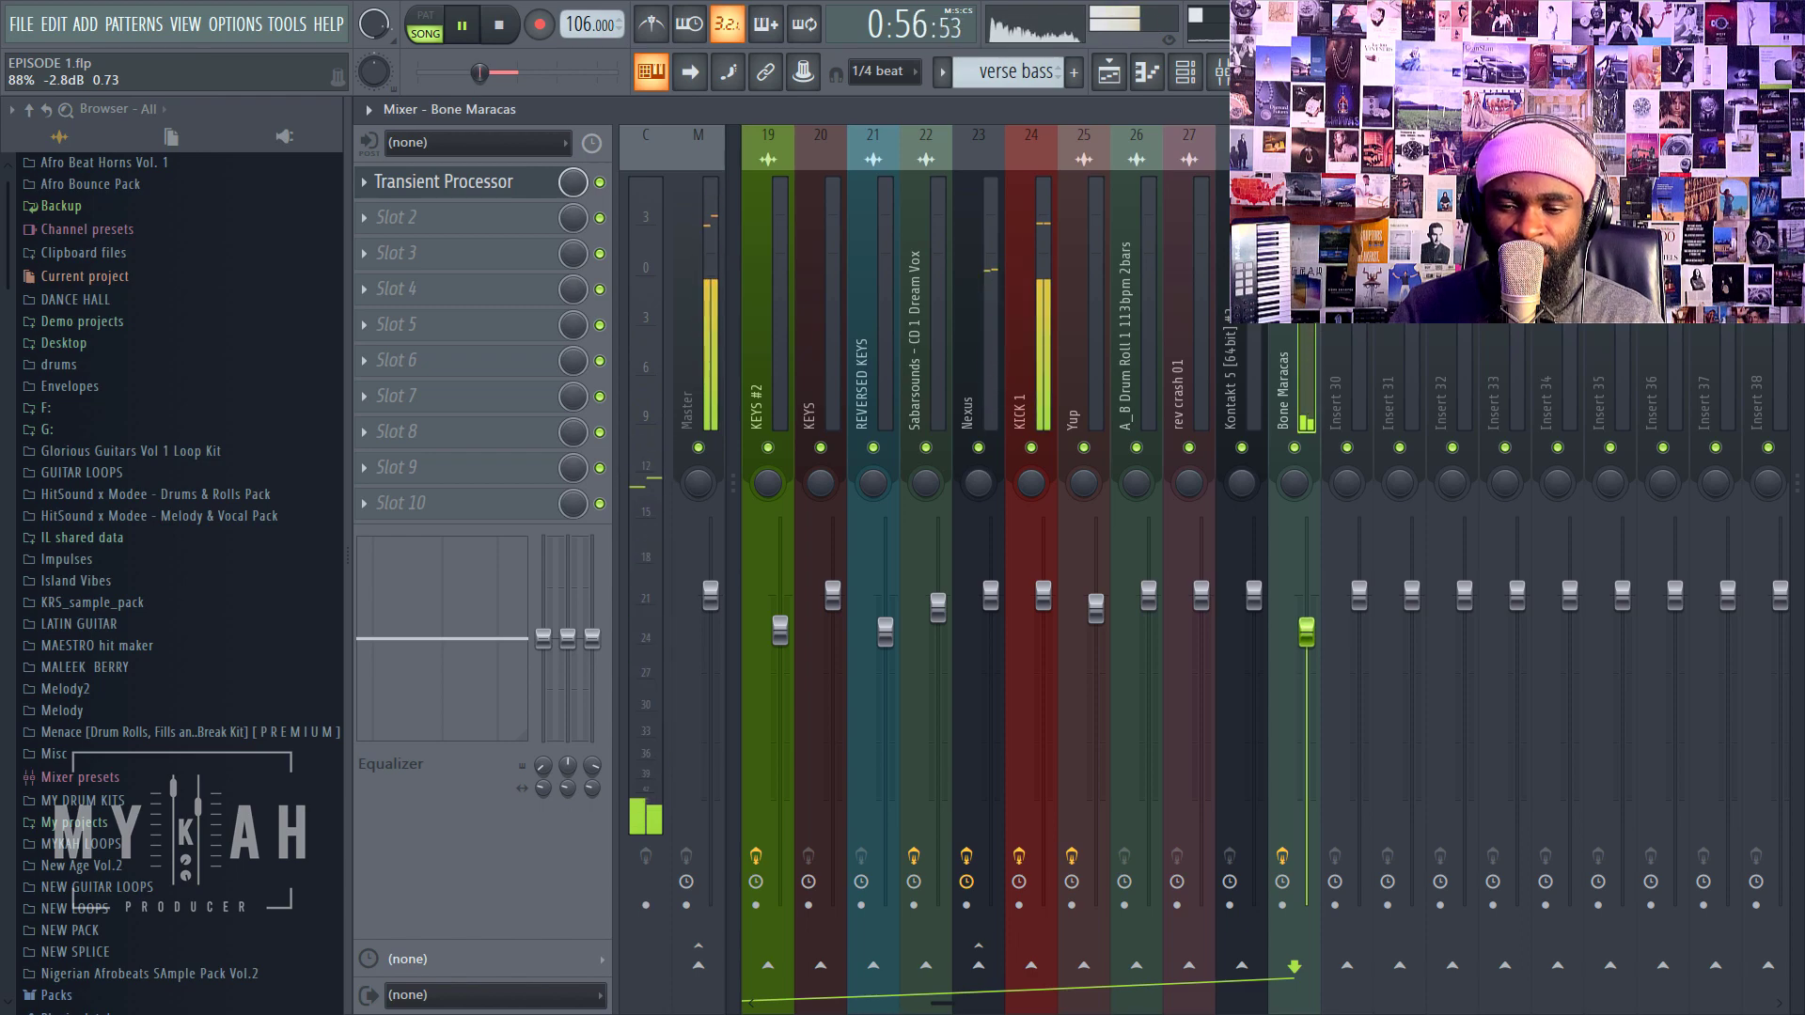
Step: Review the layered percussion, kick, verse bass and Bone Maracas tracks in the Playlist while the hook plays
{"action": "left_click", "coordinate": [1109, 73]}
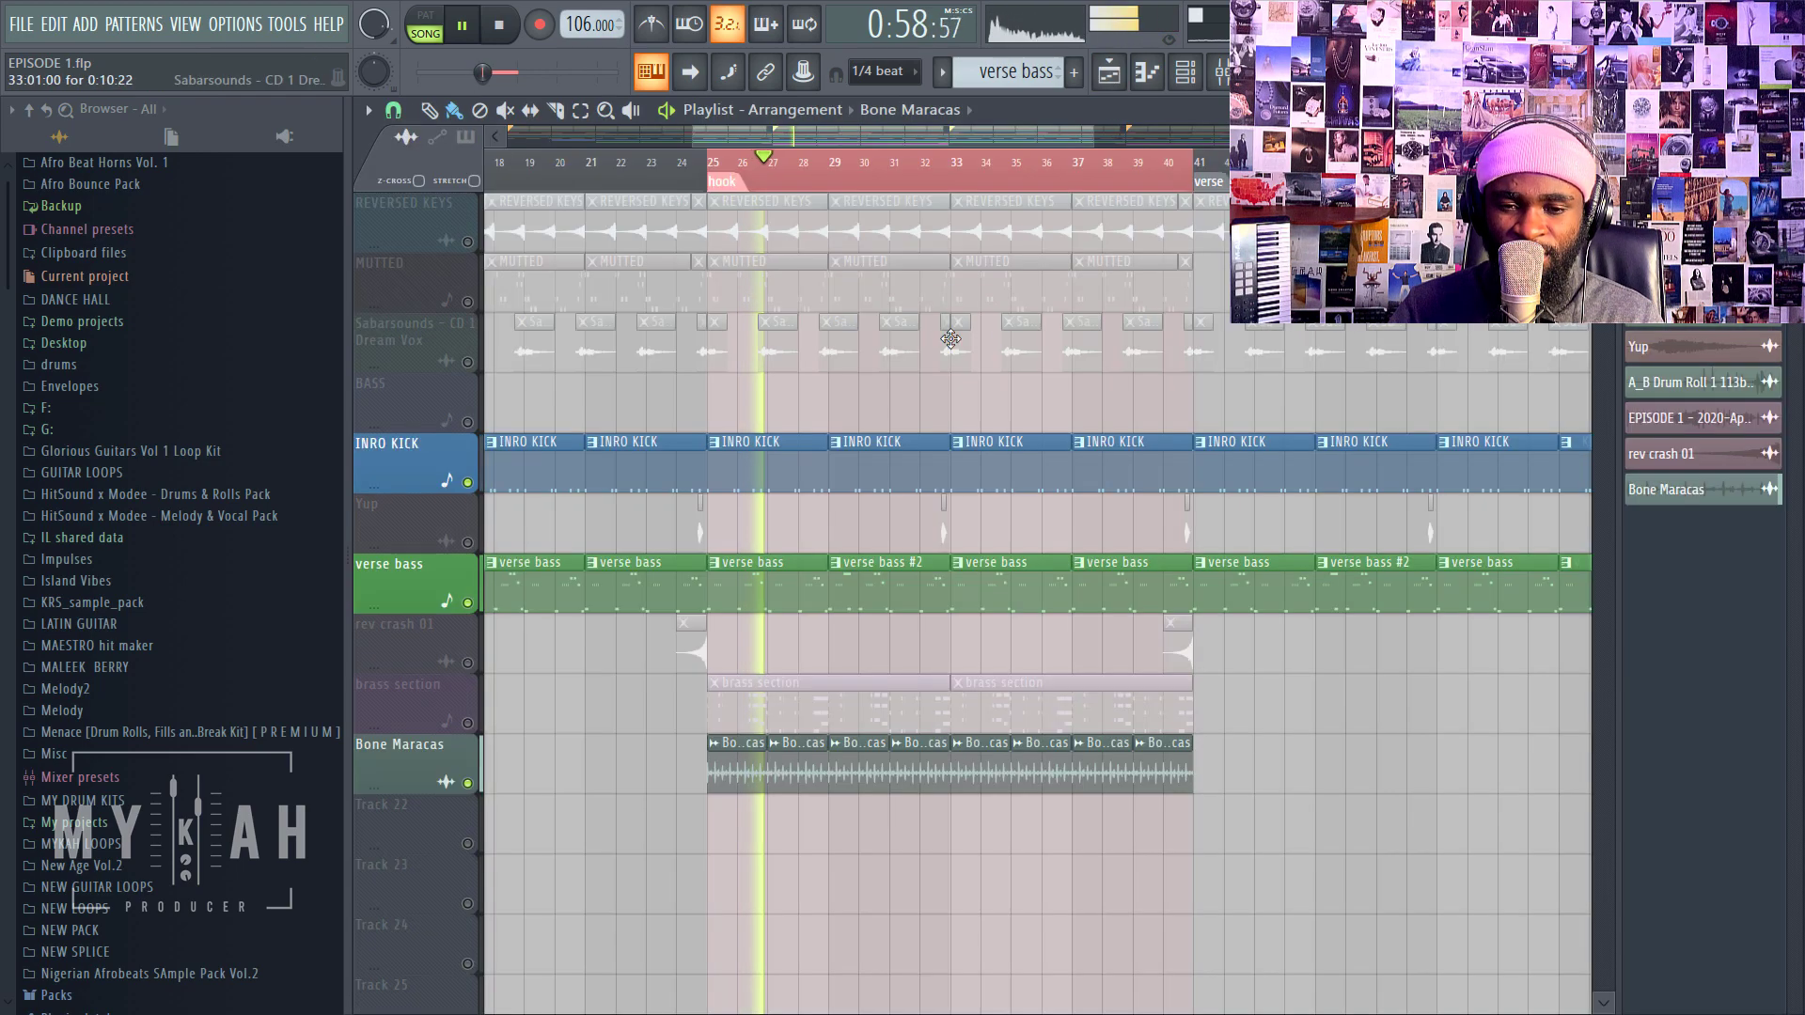
{"action": "scroll", "coordinate": [935, 339], "scroll_direction": "up", "scroll_amount": 8}
{"action": "scroll", "coordinate": [935, 338], "scroll_direction": "up", "scroll_amount": 3}
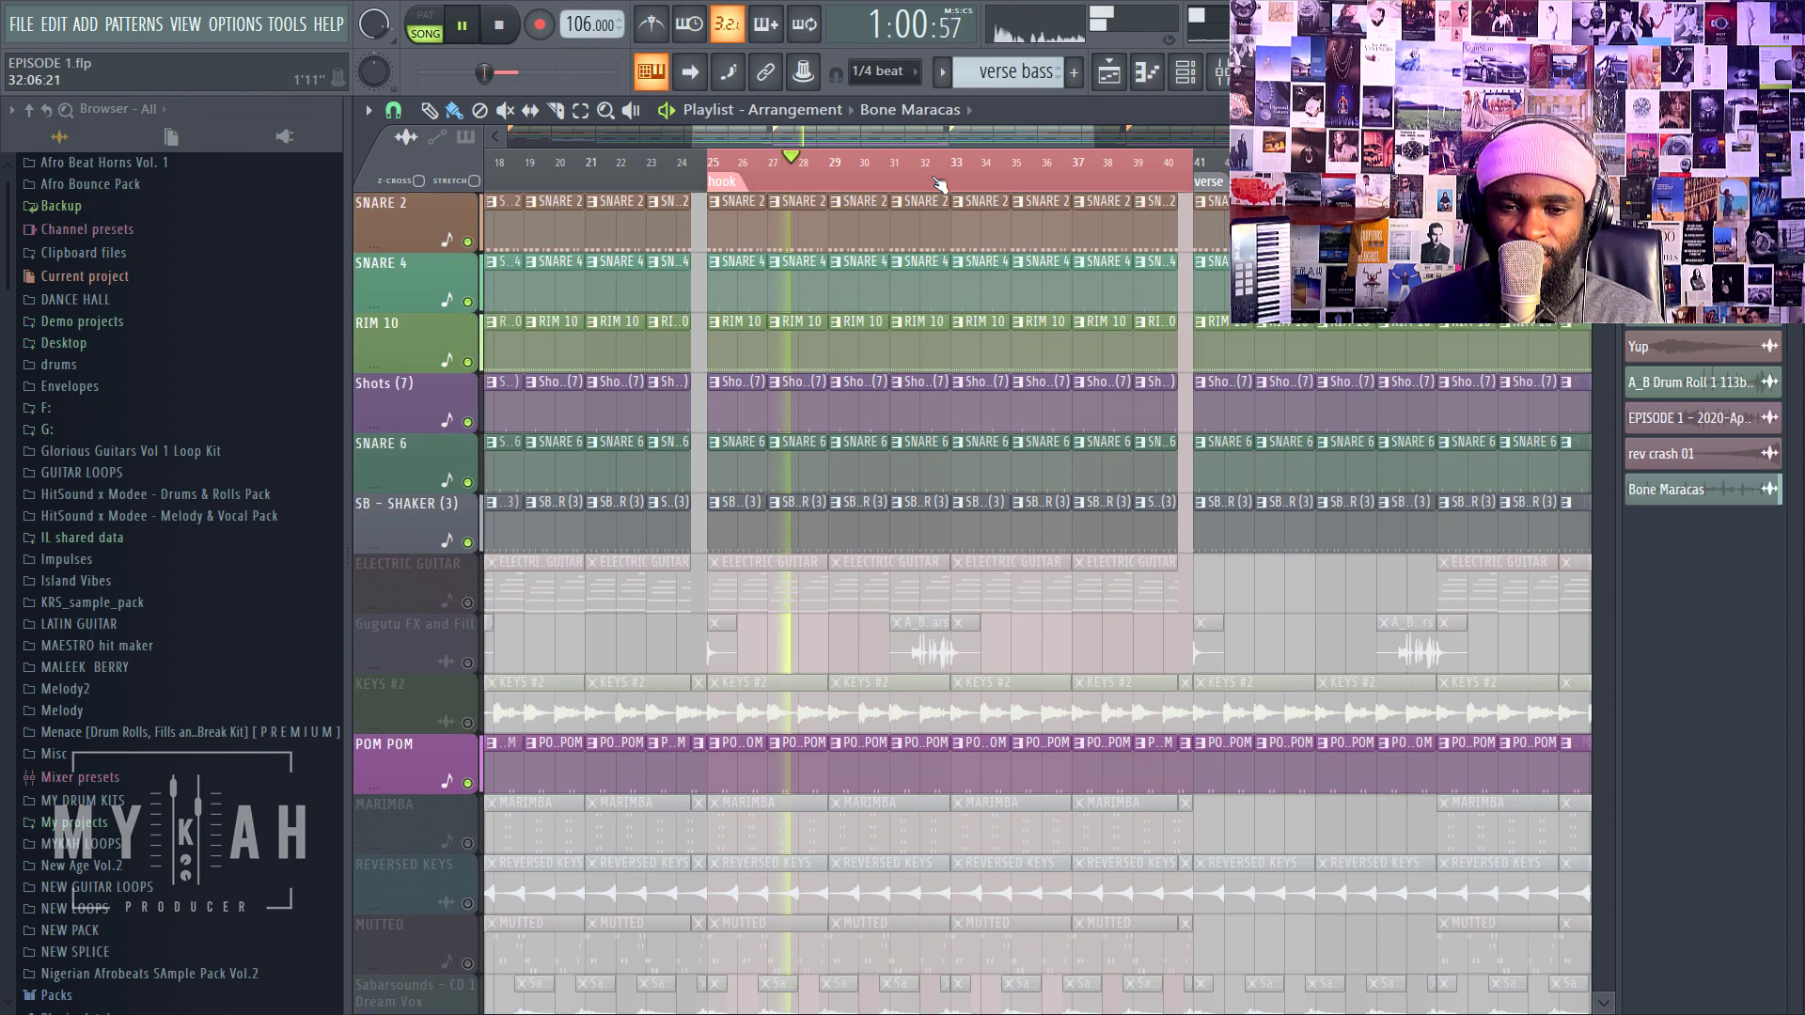
{"action": "scroll", "coordinate": [936, 172], "scroll_direction": "down", "scroll_amount": 3}
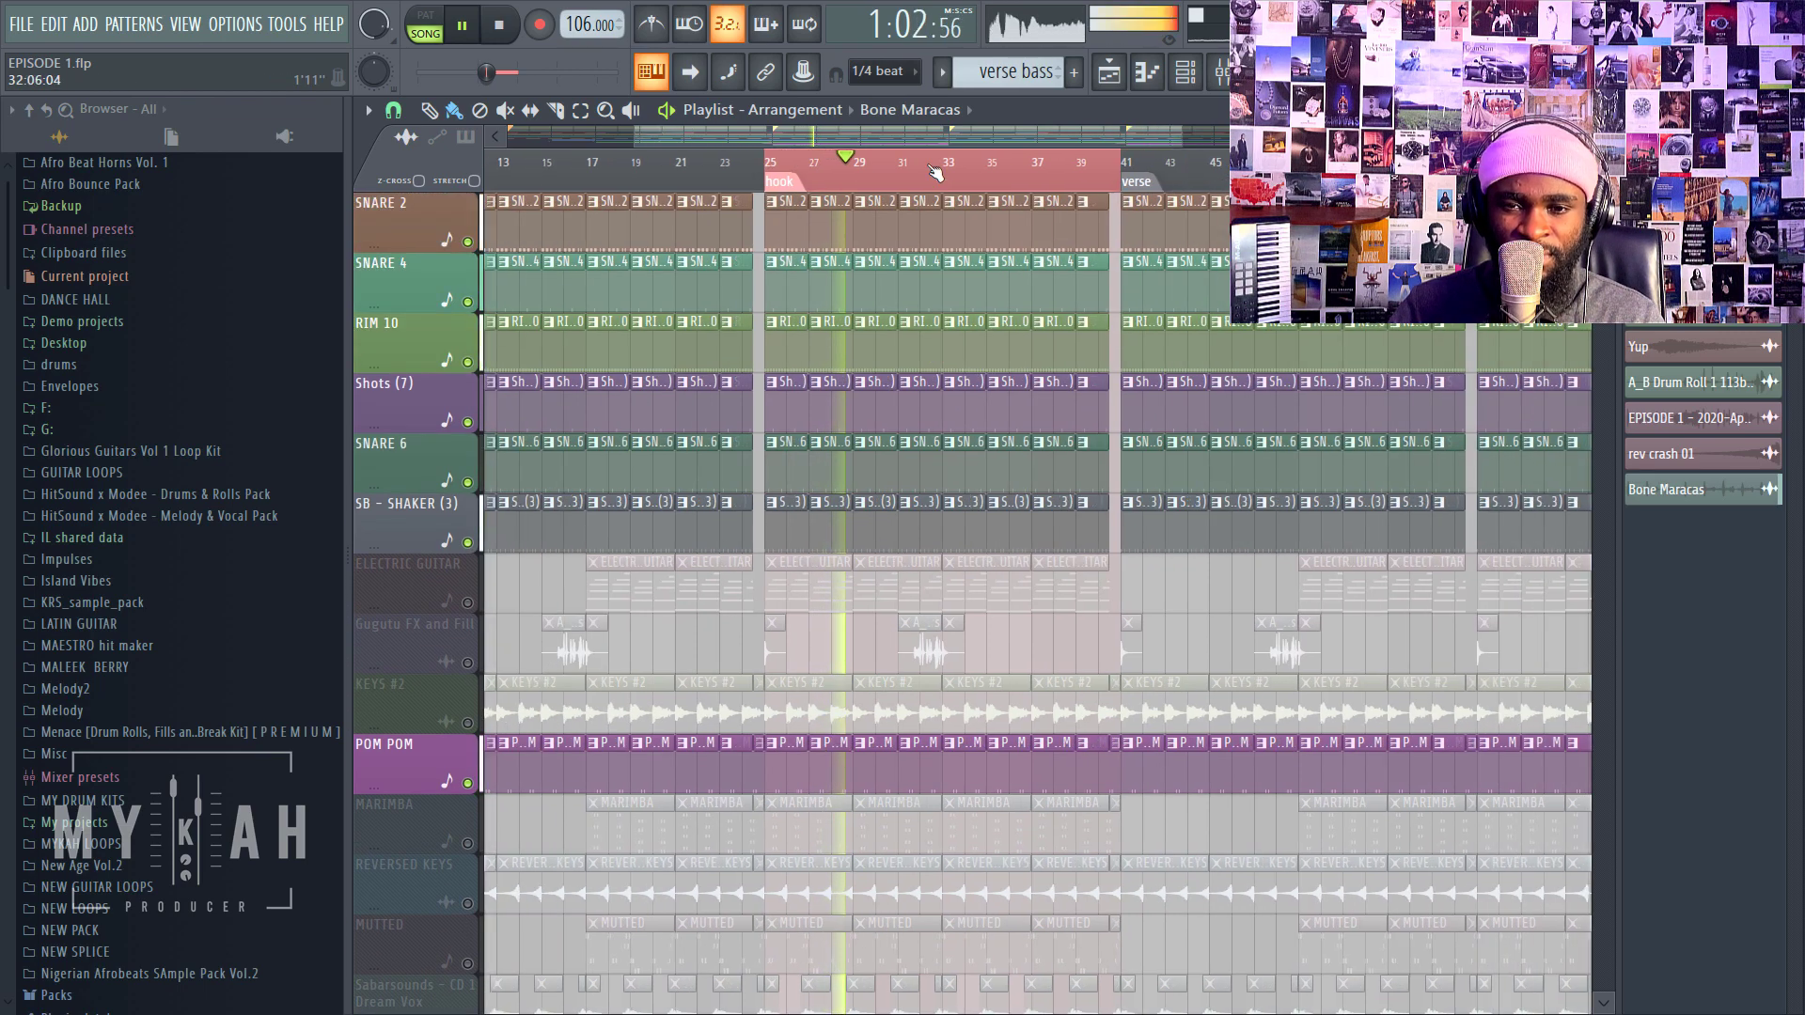
{"action": "scroll", "coordinate": [935, 172], "scroll_direction": "down", "scroll_amount": 1}
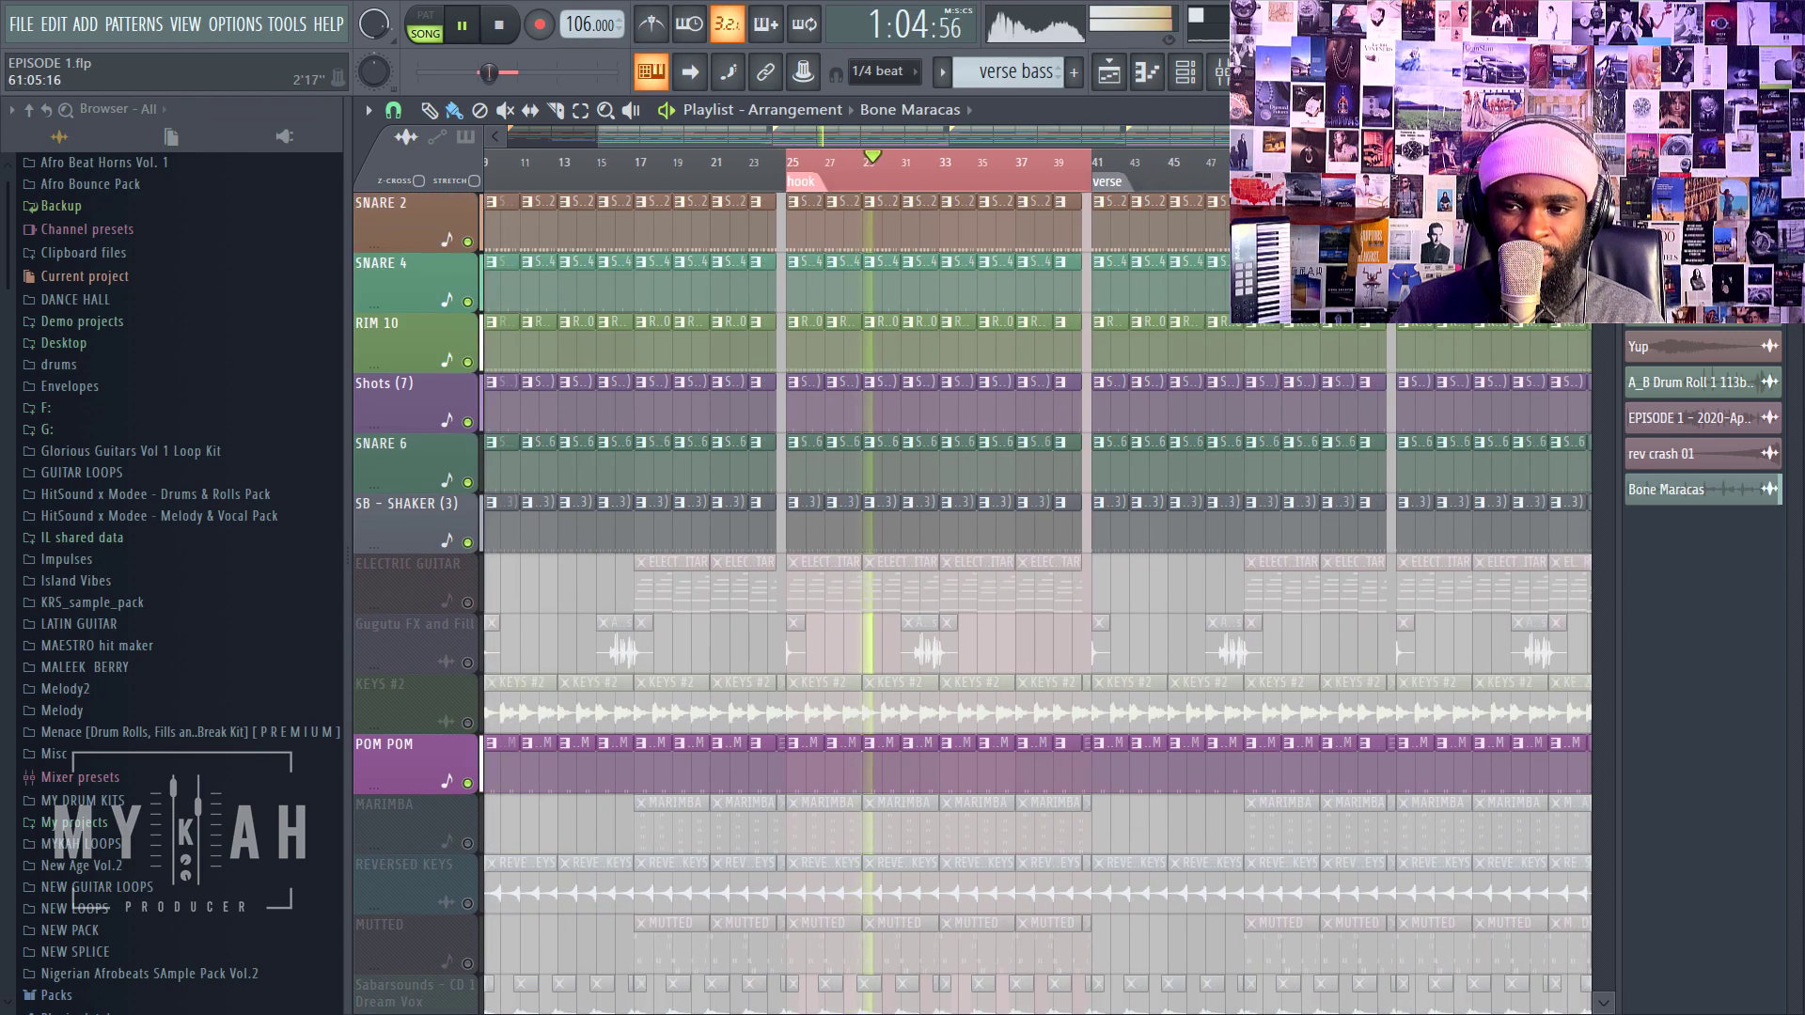
{"action": "scroll", "coordinate": [1035, 543], "scroll_direction": "down", "scroll_amount": 4}
{"action": "scroll", "coordinate": [1035, 542], "scroll_direction": "down", "scroll_amount": 8}
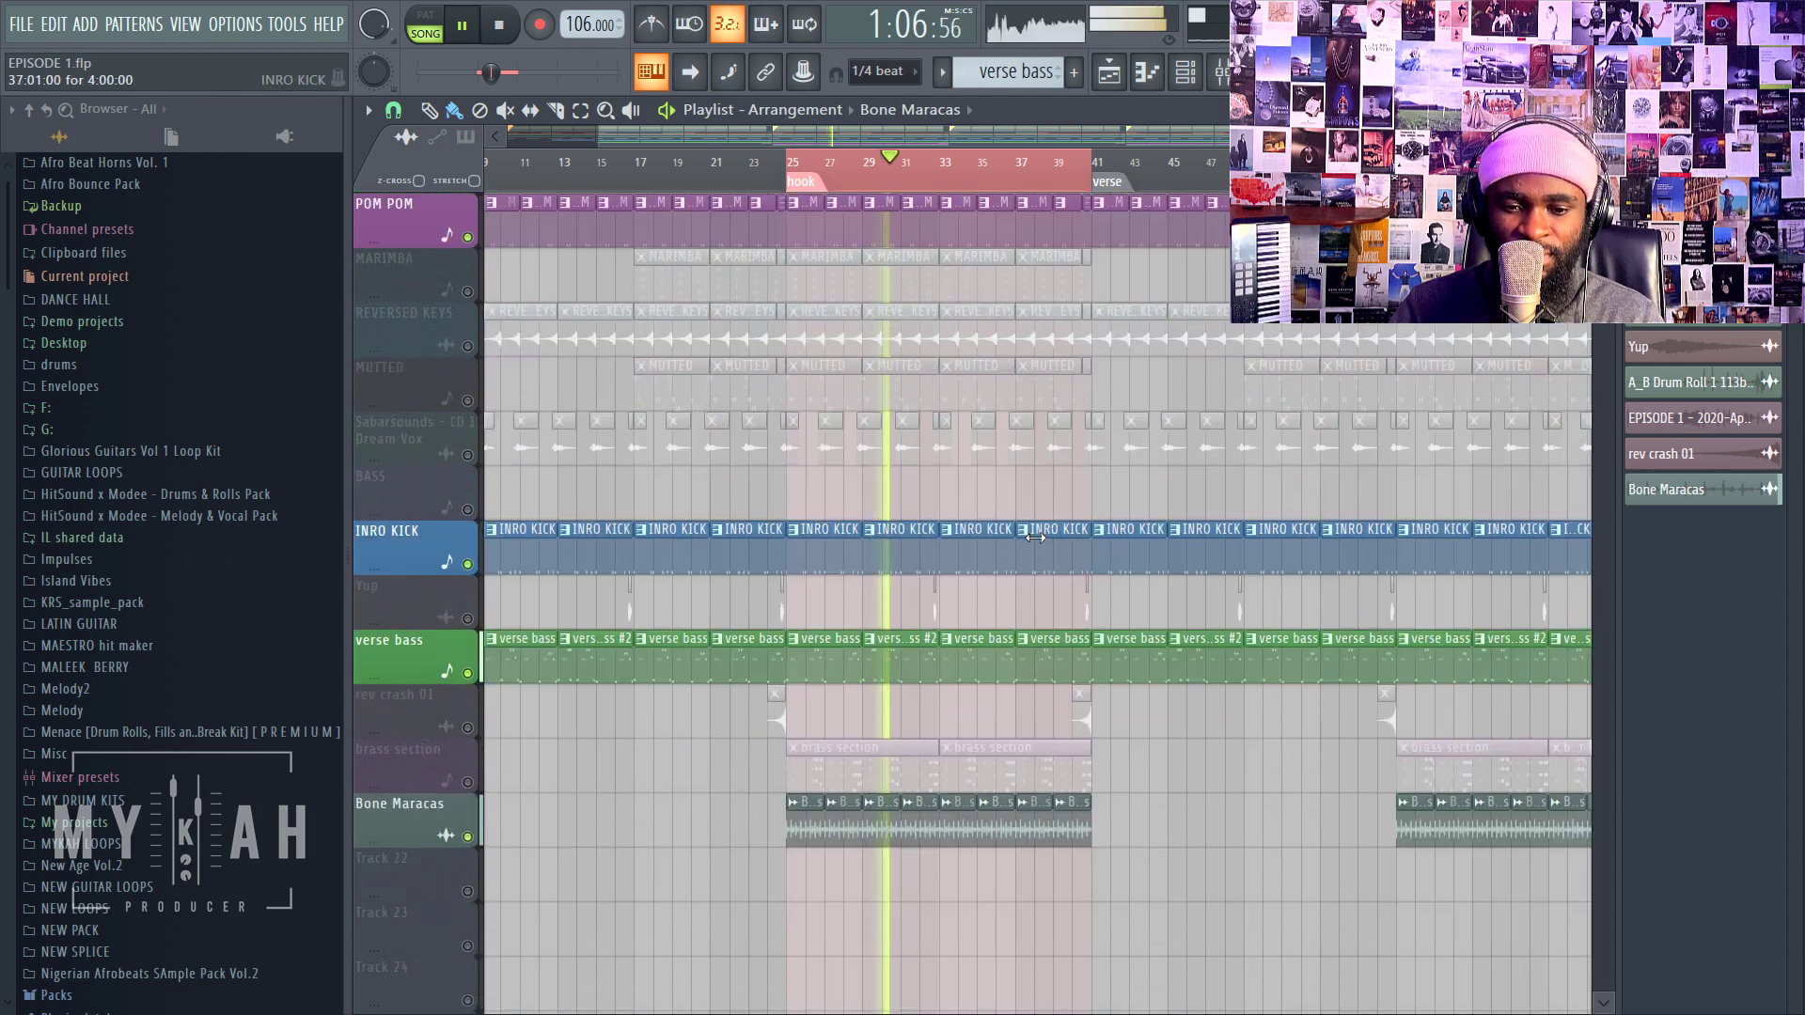
{"action": "key", "text": "space"}
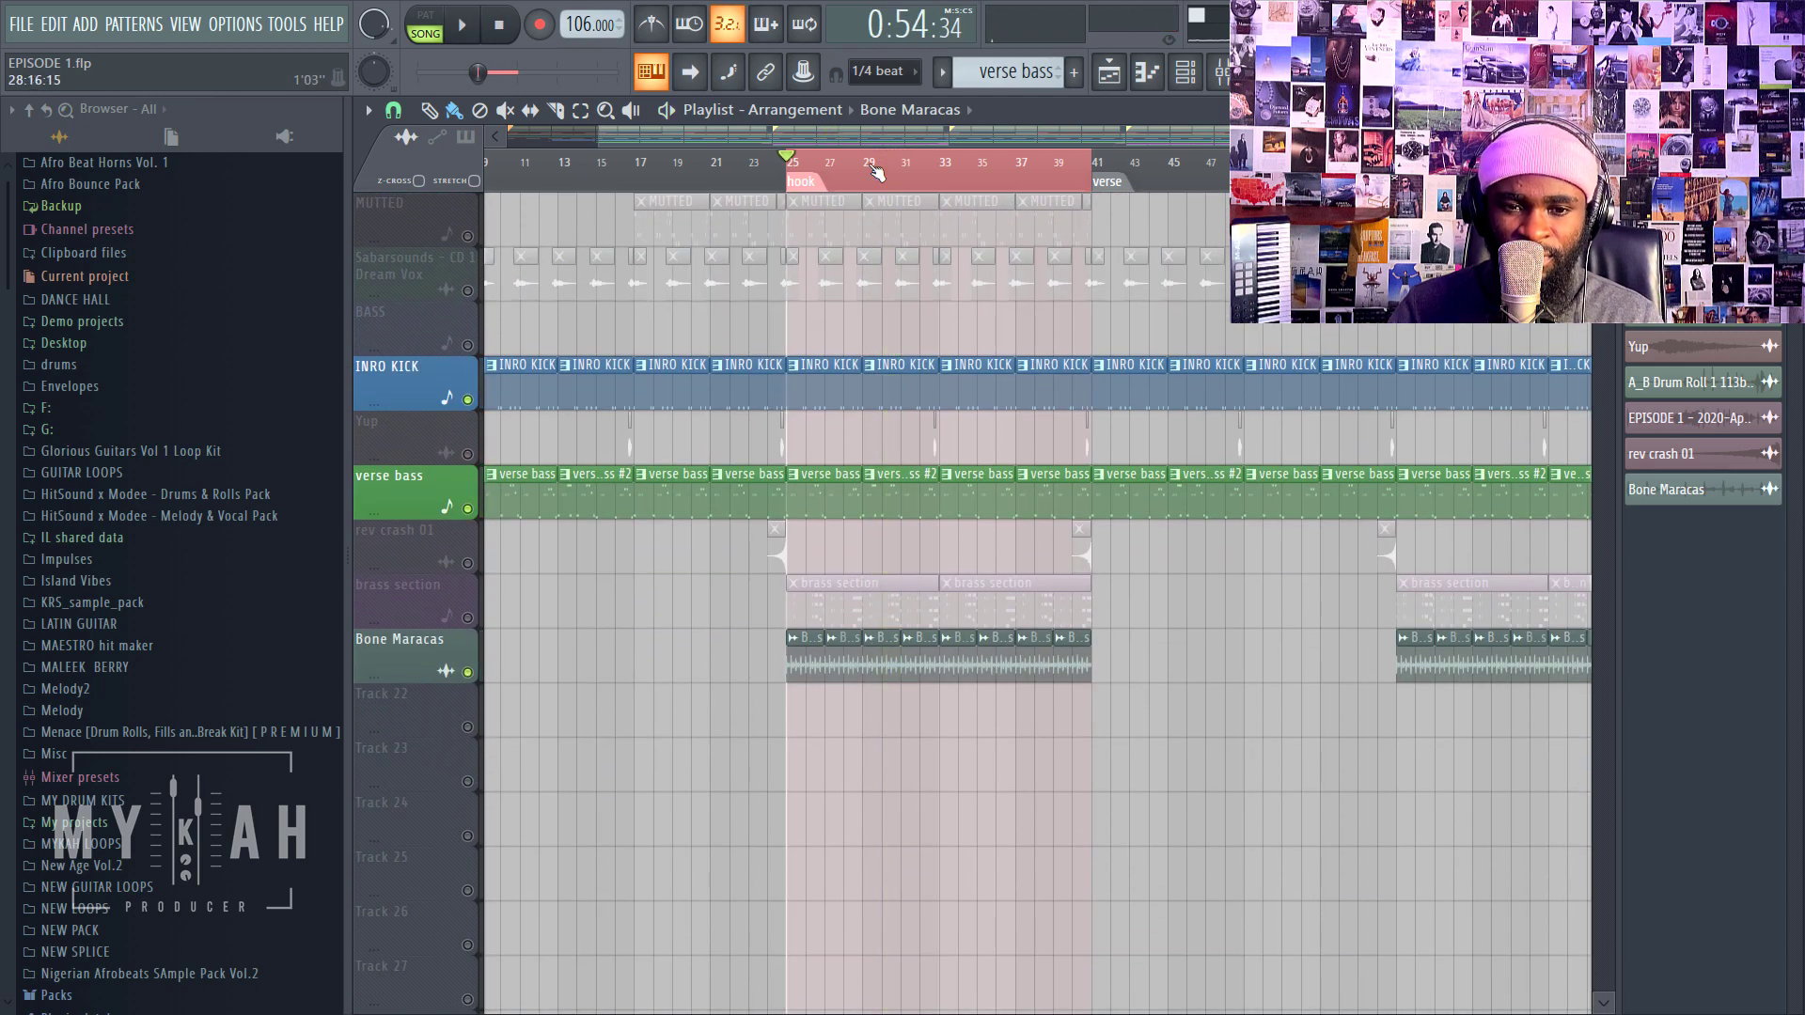
Step: Unmute the ELECTRIC GUITAR track in the Playlist and play the hook with it
{"action": "scroll", "coordinate": [874, 172], "scroll_direction": "up", "scroll_amount": 4}
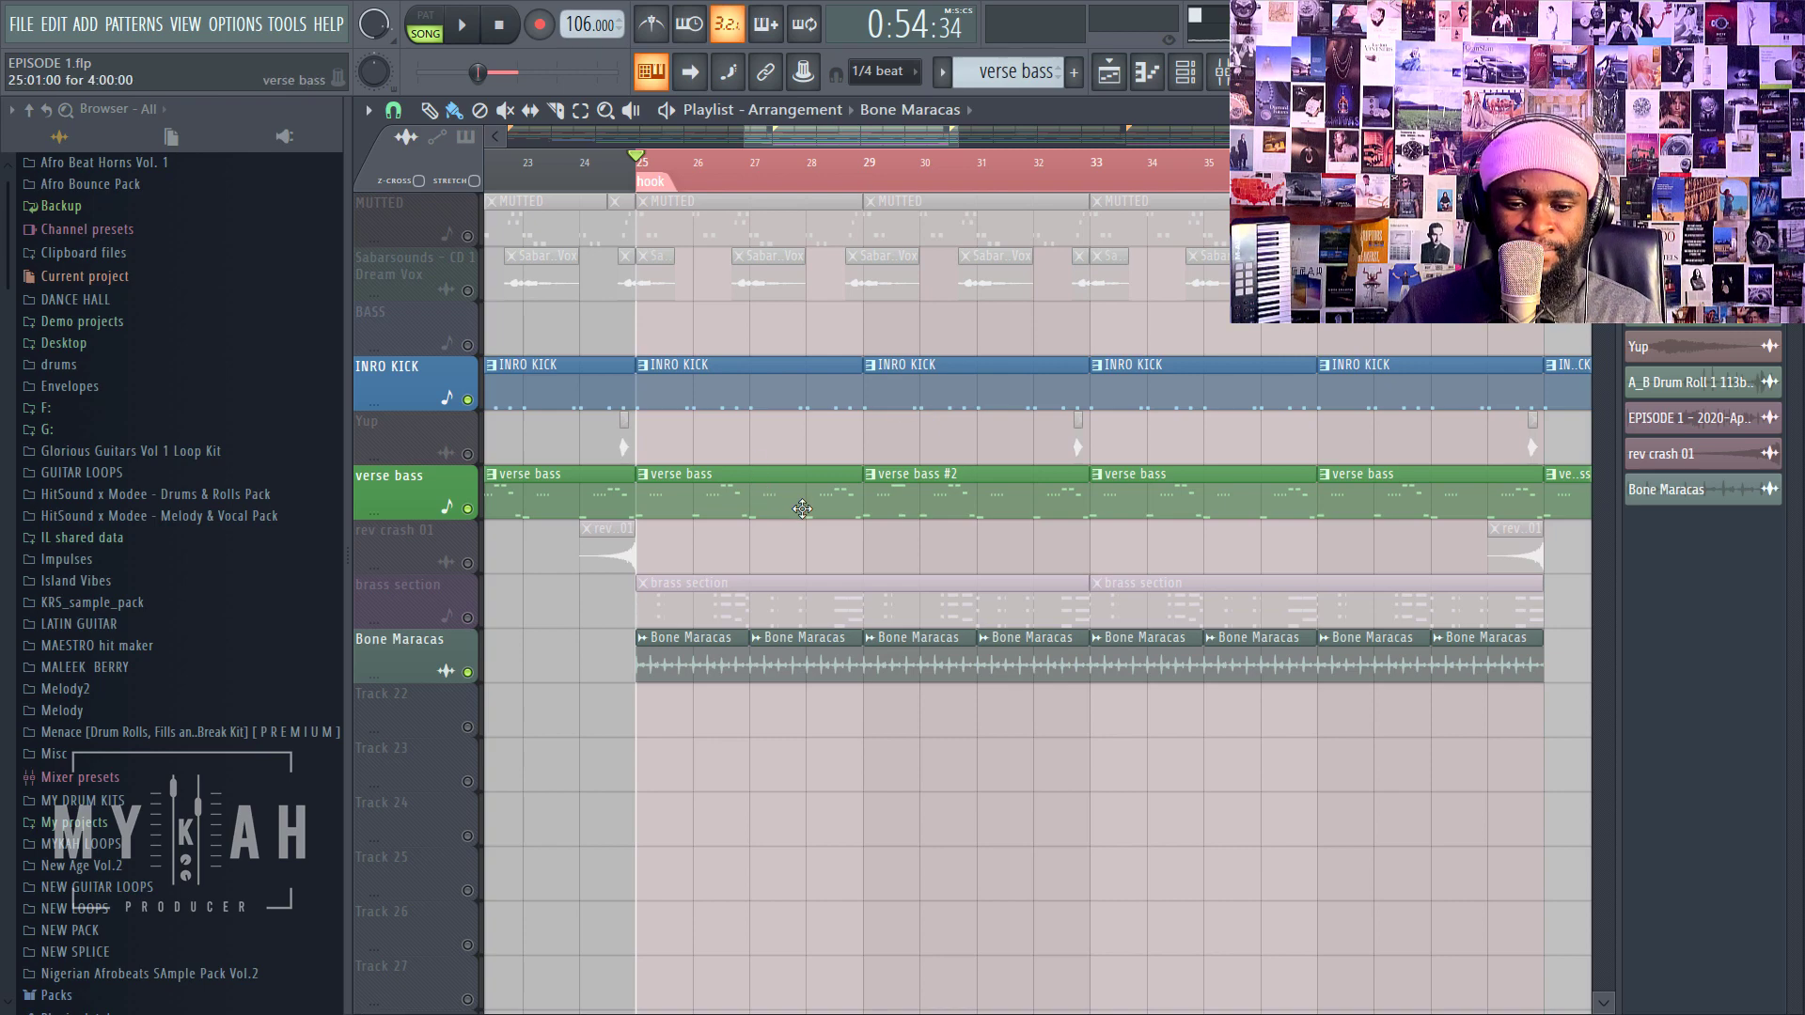
{"action": "scroll", "coordinate": [802, 509], "scroll_direction": "up", "scroll_amount": 9}
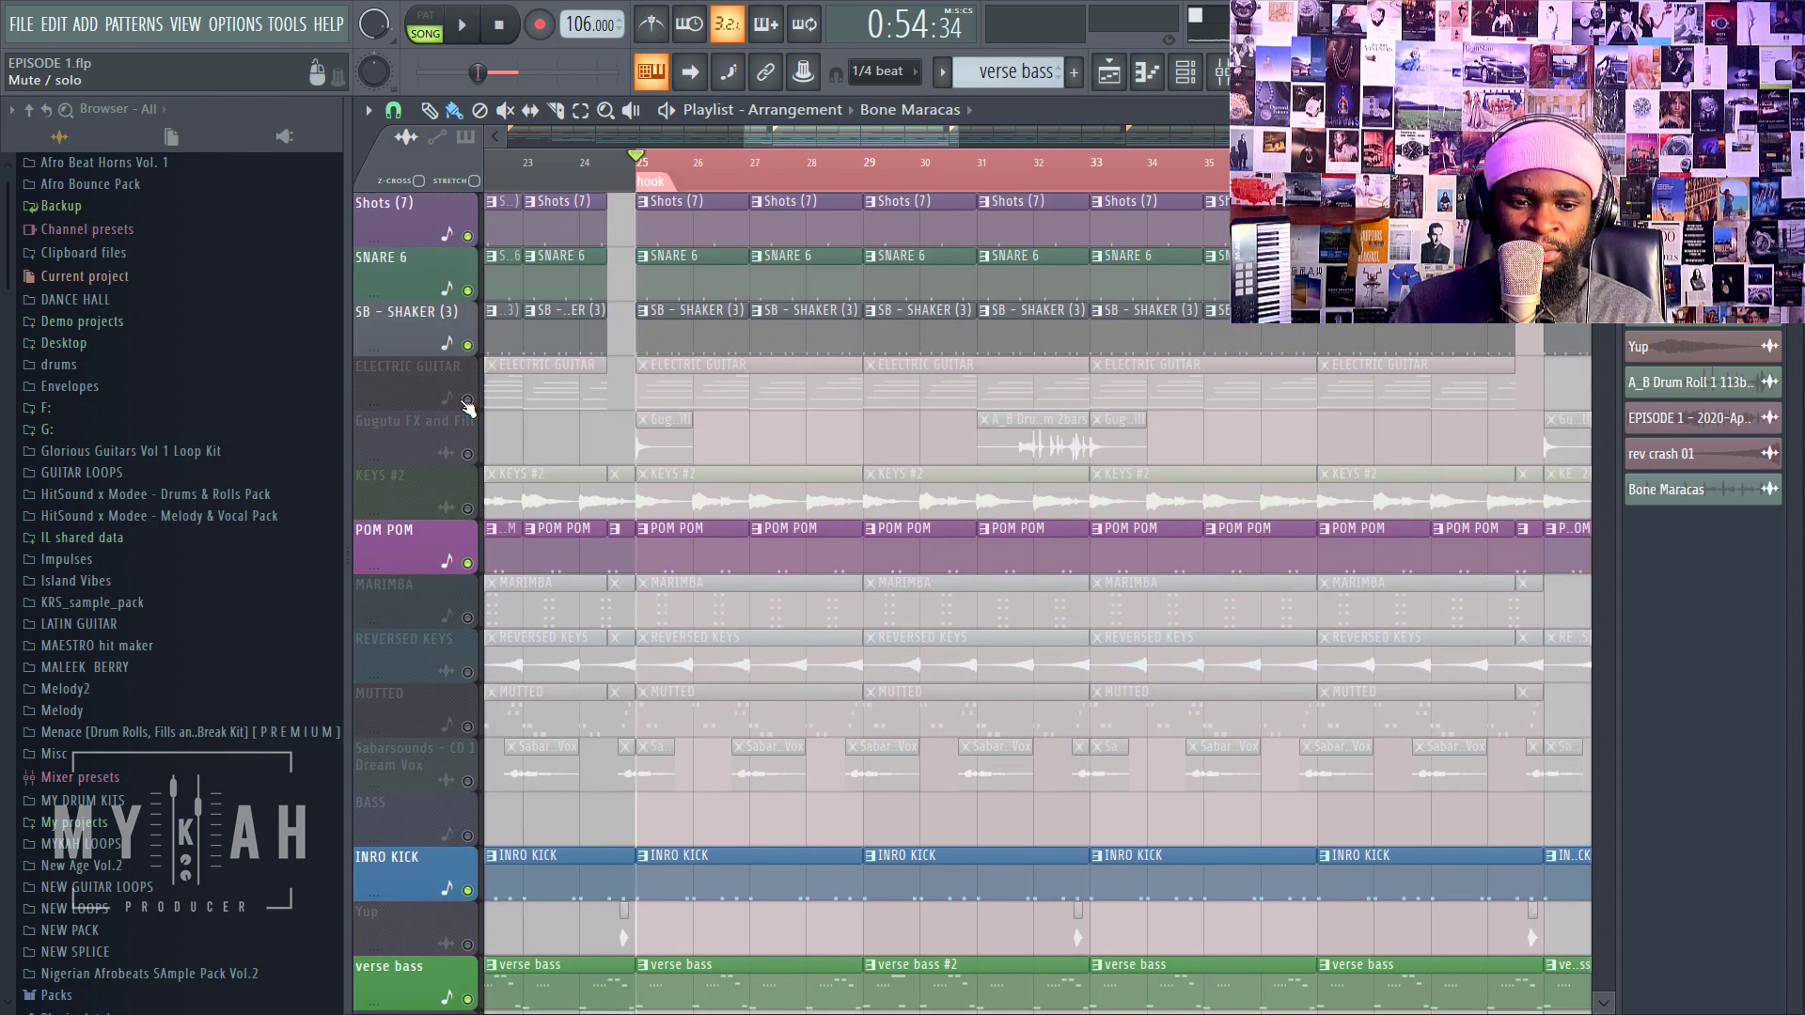
{"action": "left_click", "coordinate": [467, 400]}
{"action": "key", "text": "space"}
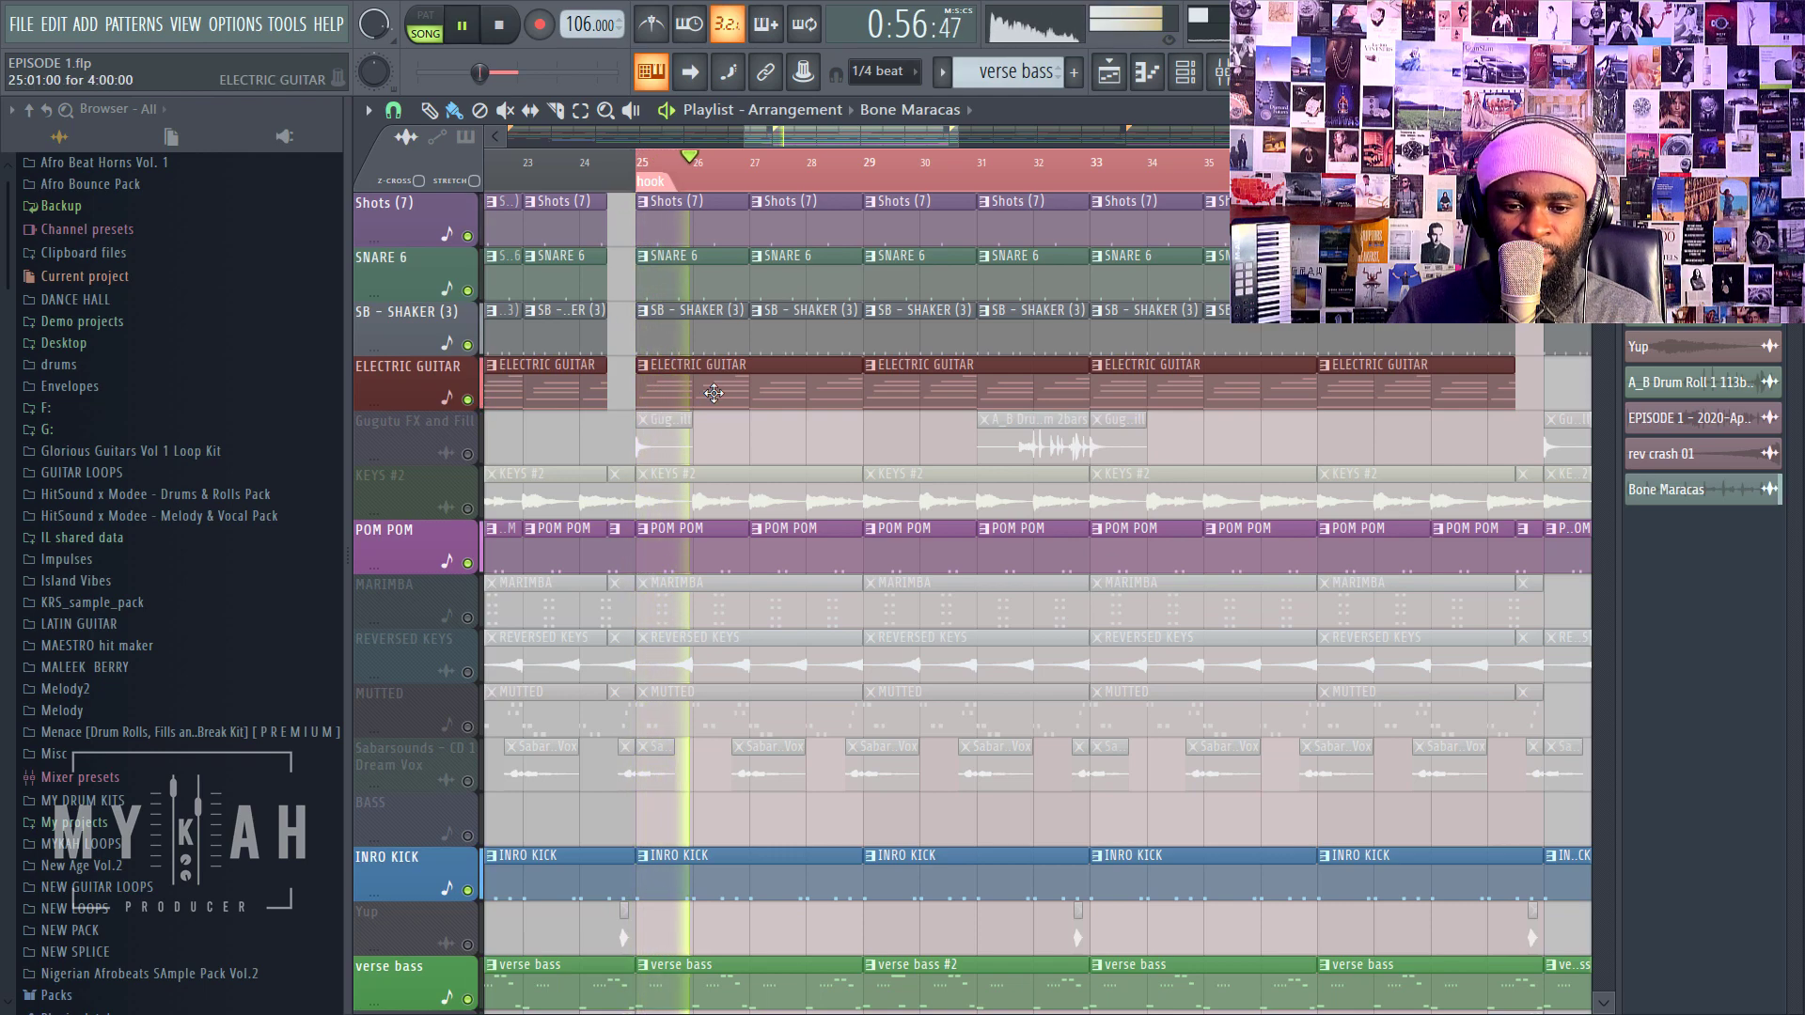
Step: Select the ELECTRIC GUITAR pattern, show it in the Channel rack and stop playback
{"action": "left_click", "coordinate": [662, 405]}
{"action": "left_click", "coordinate": [1186, 73]}
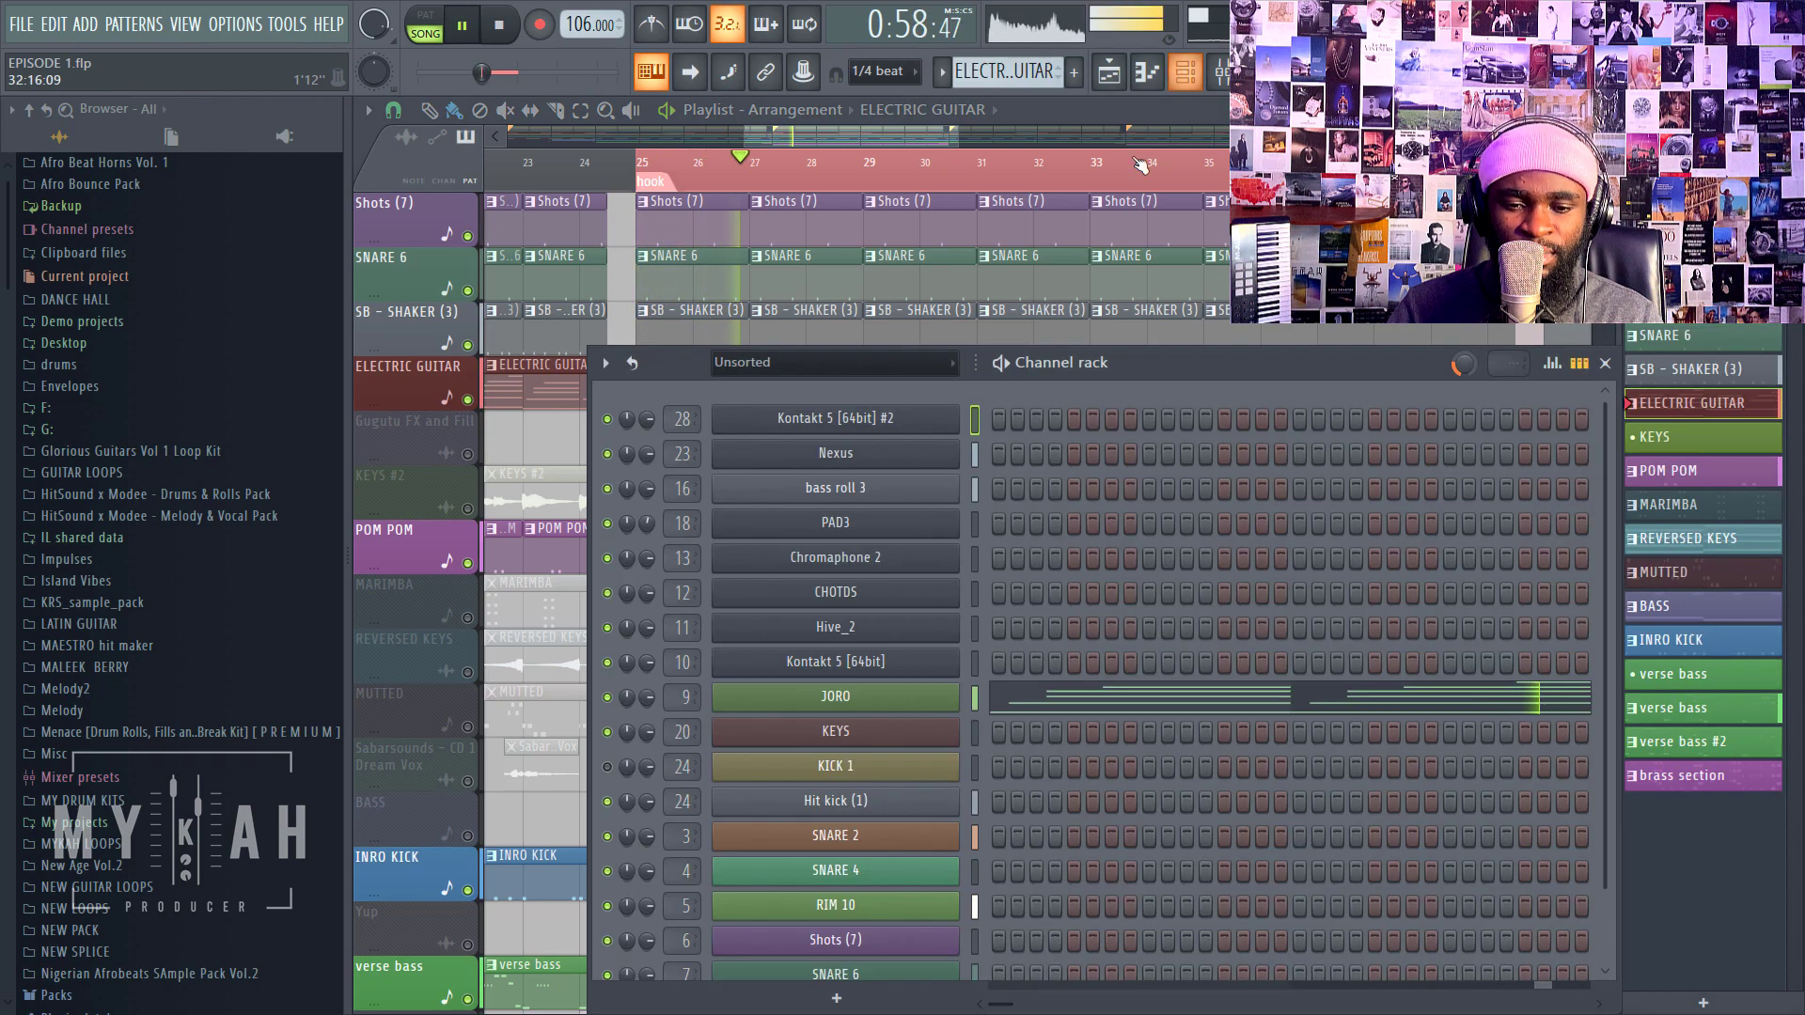
{"action": "key", "text": "space"}
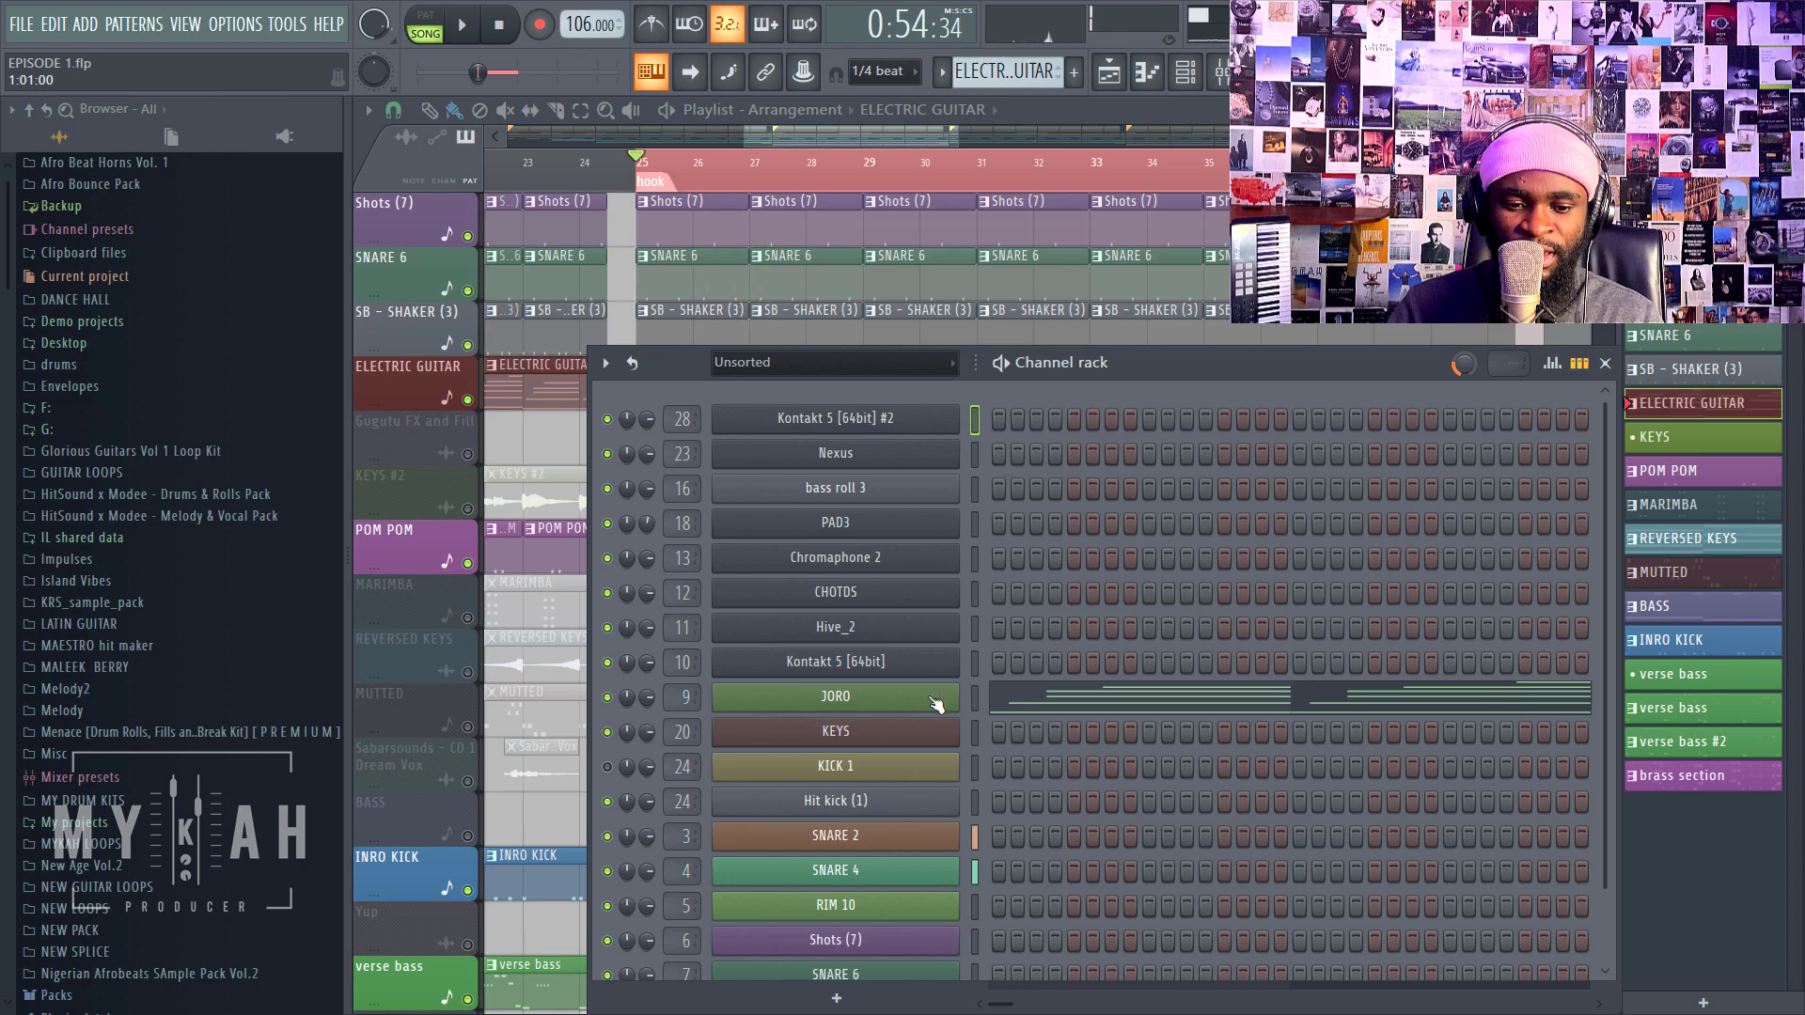
Step: Select the JORO track in the Mixer and solo the ELECTRIC GUITAR track in the Playlist
{"action": "left_click", "coordinate": [1220, 75]}
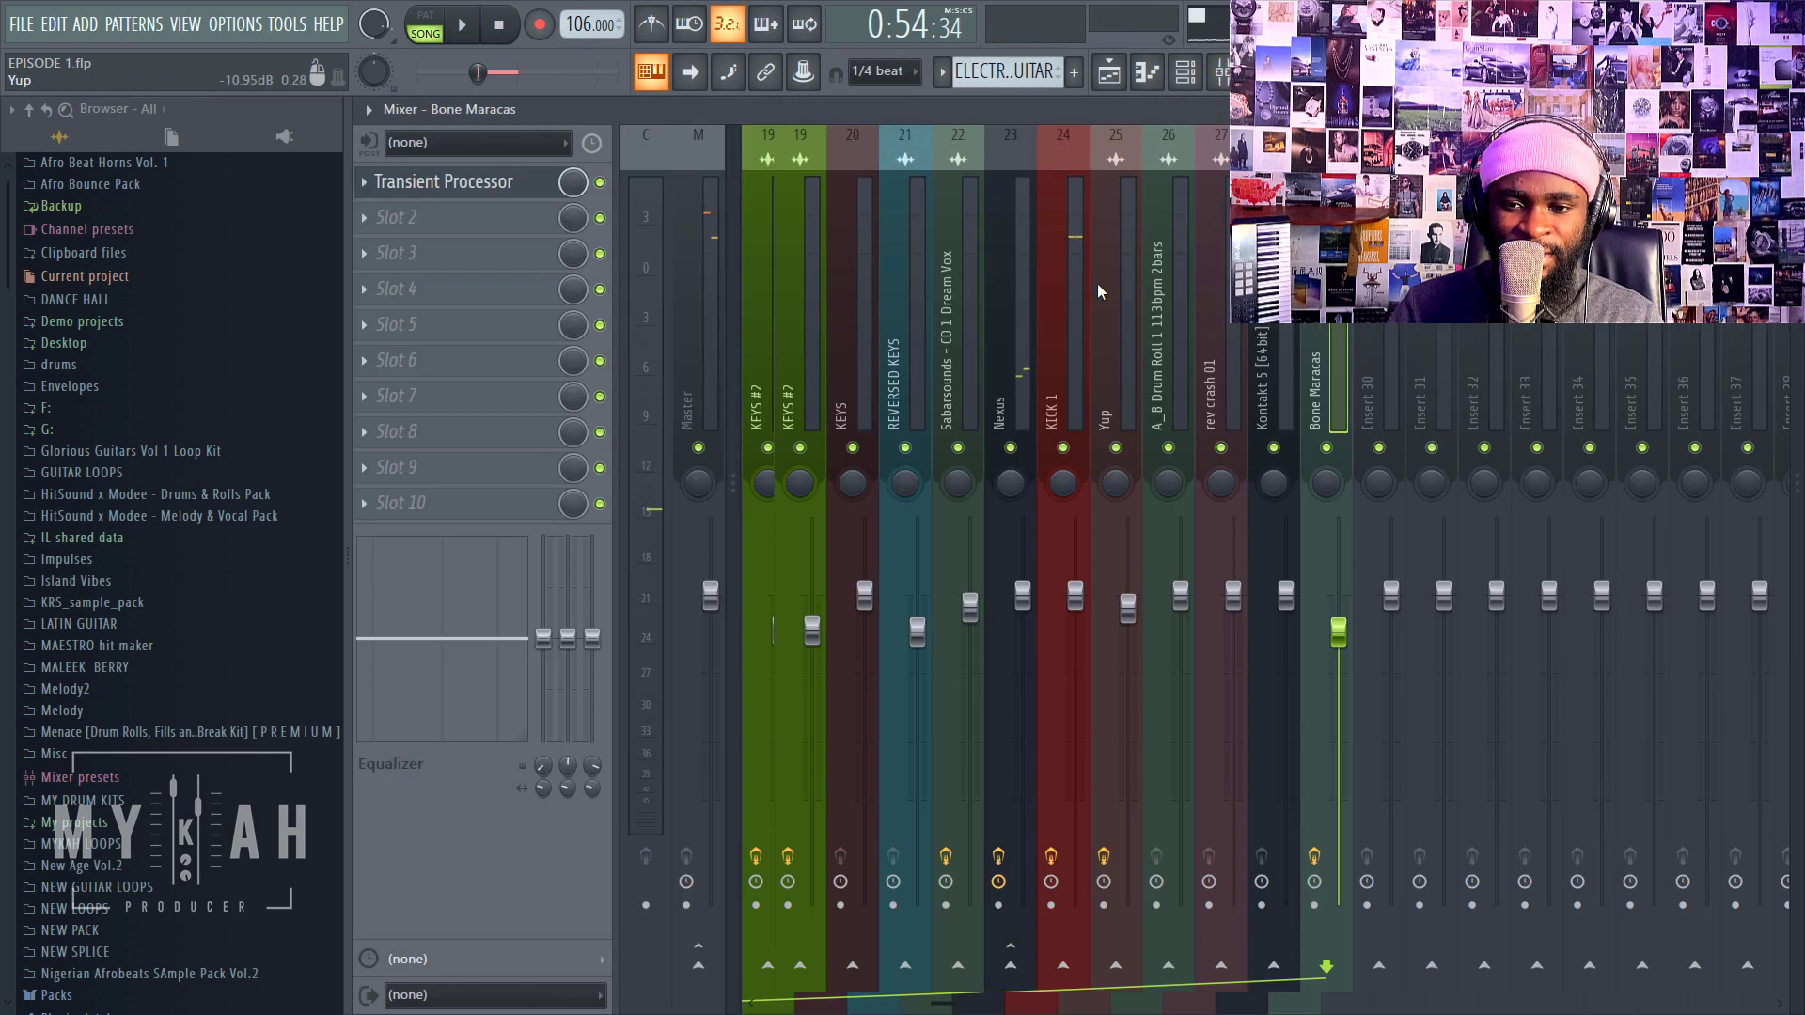
{"action": "left_click", "coordinate": [1198, 299]}
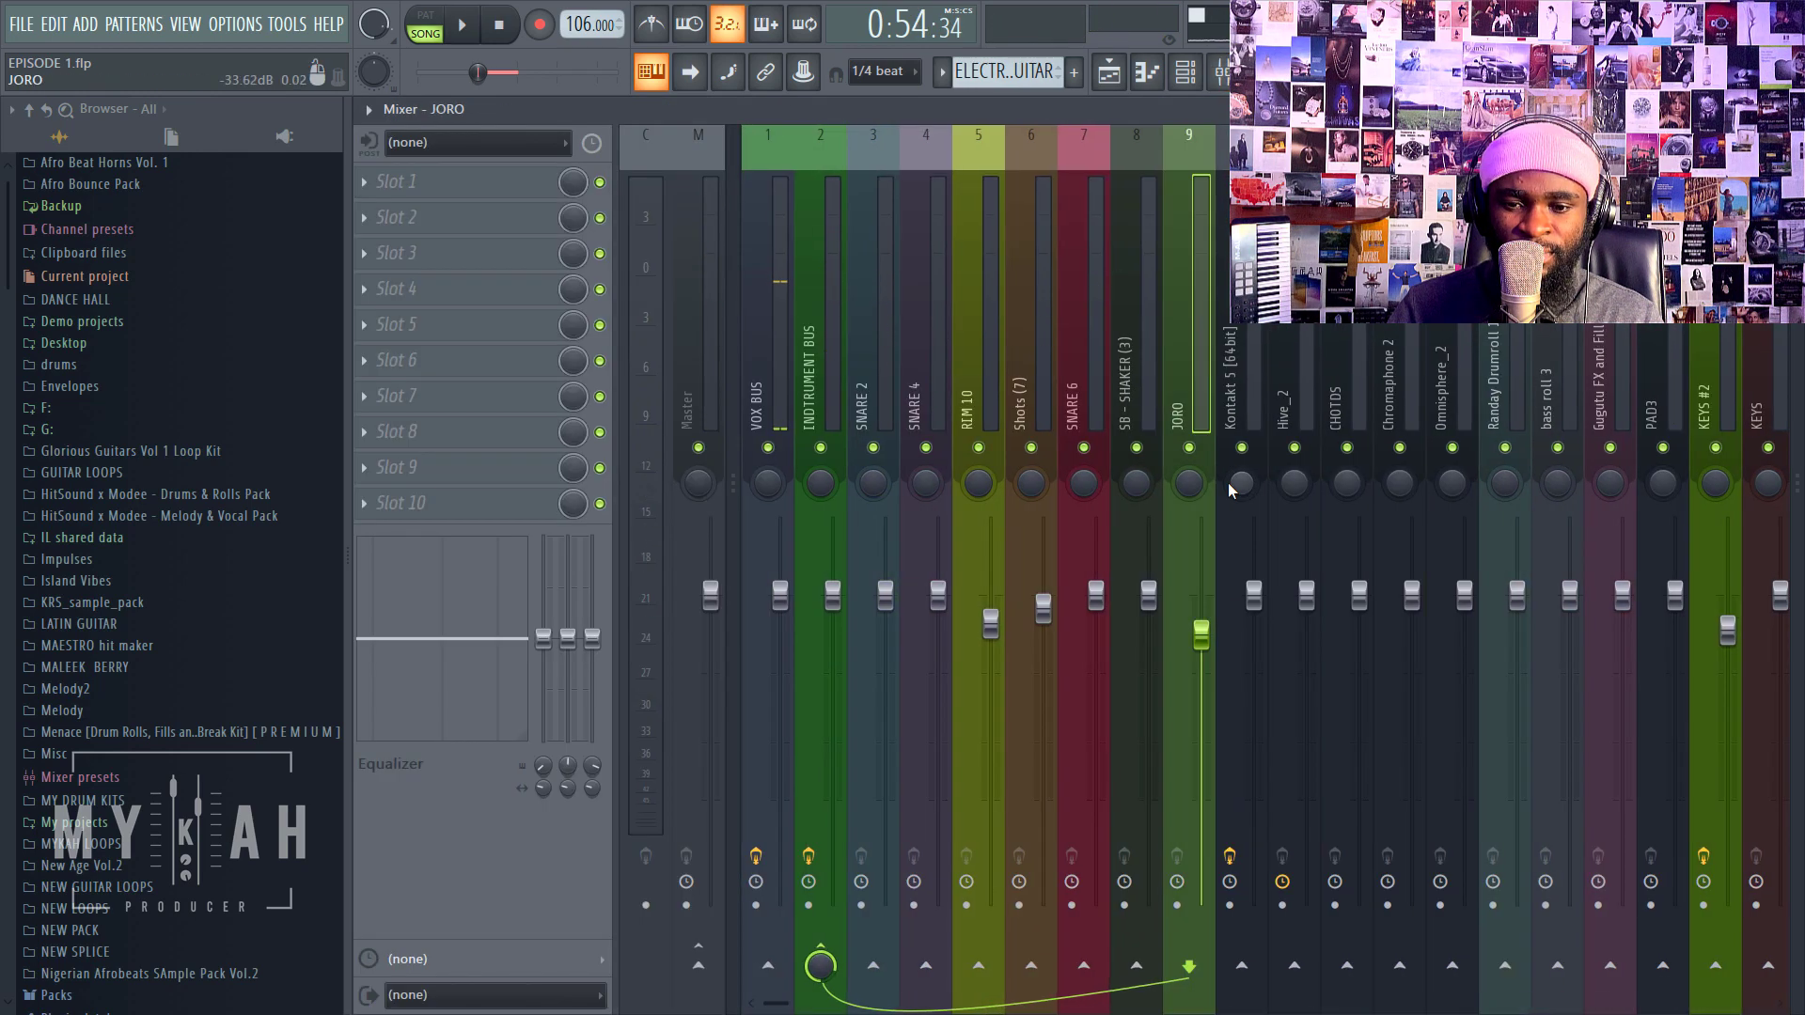
{"action": "left_click", "coordinate": [1109, 73]}
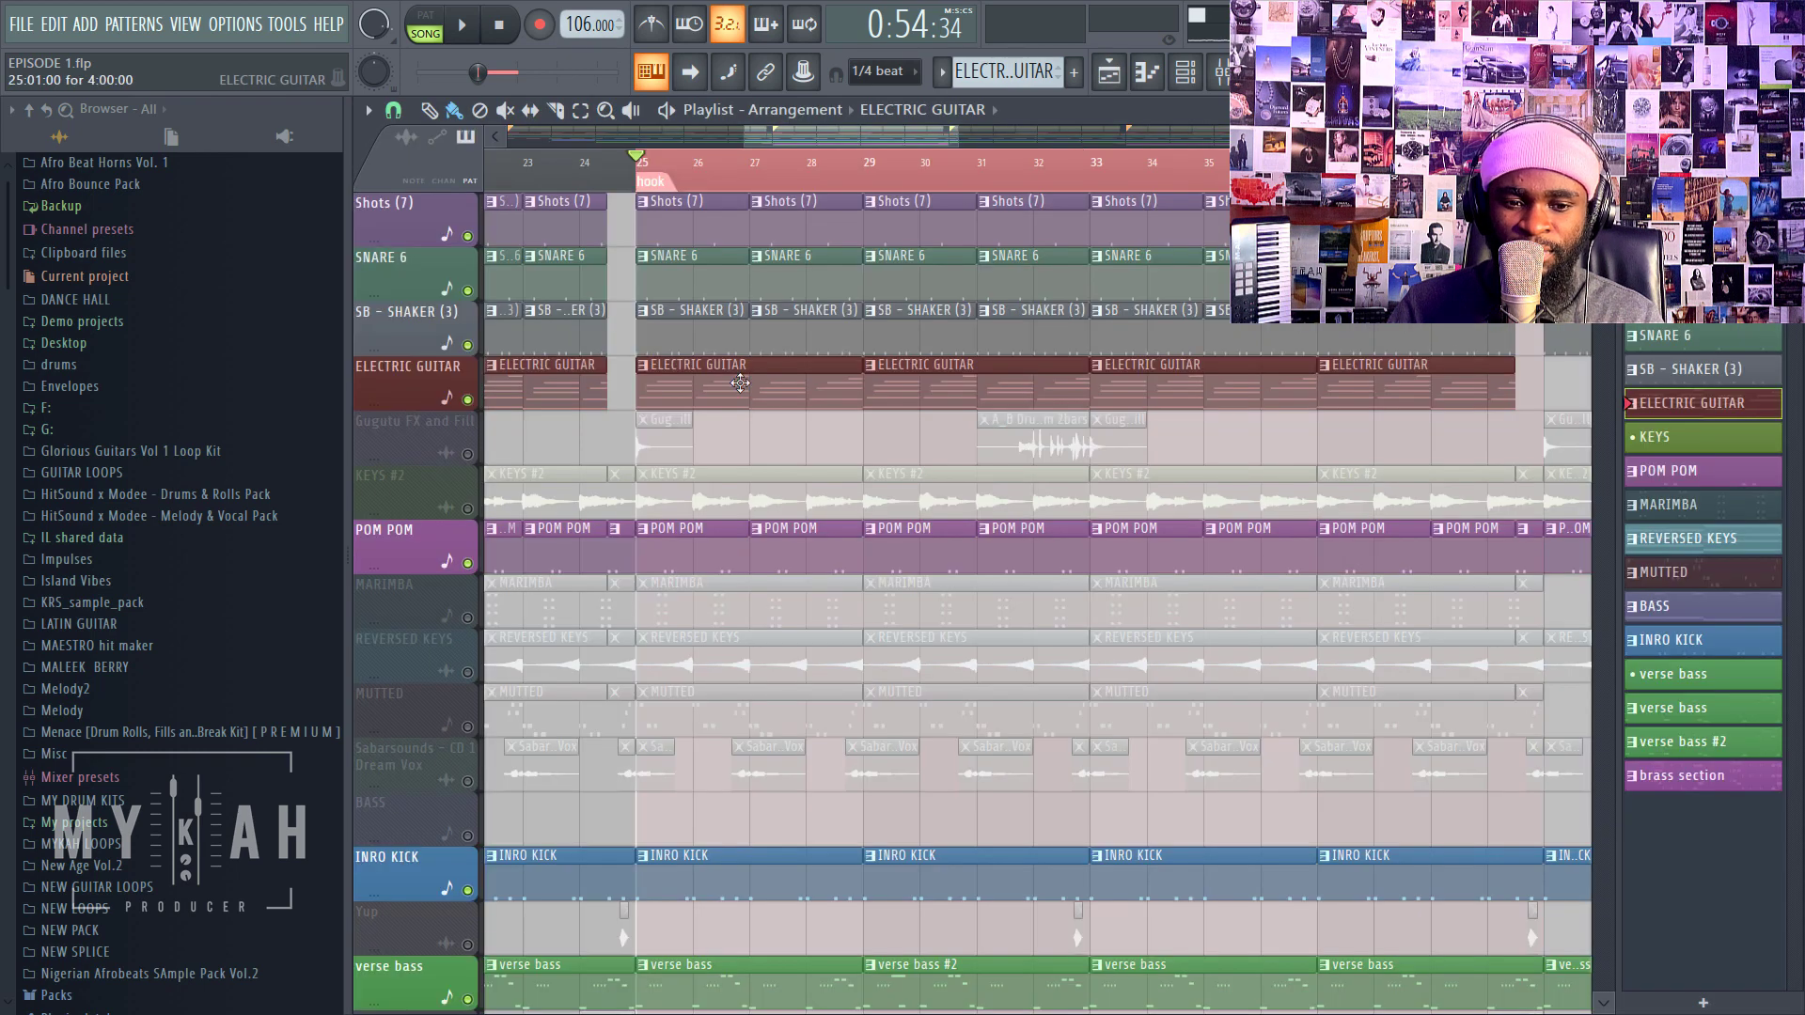
{"action": "right_click", "coordinate": [468, 400]}
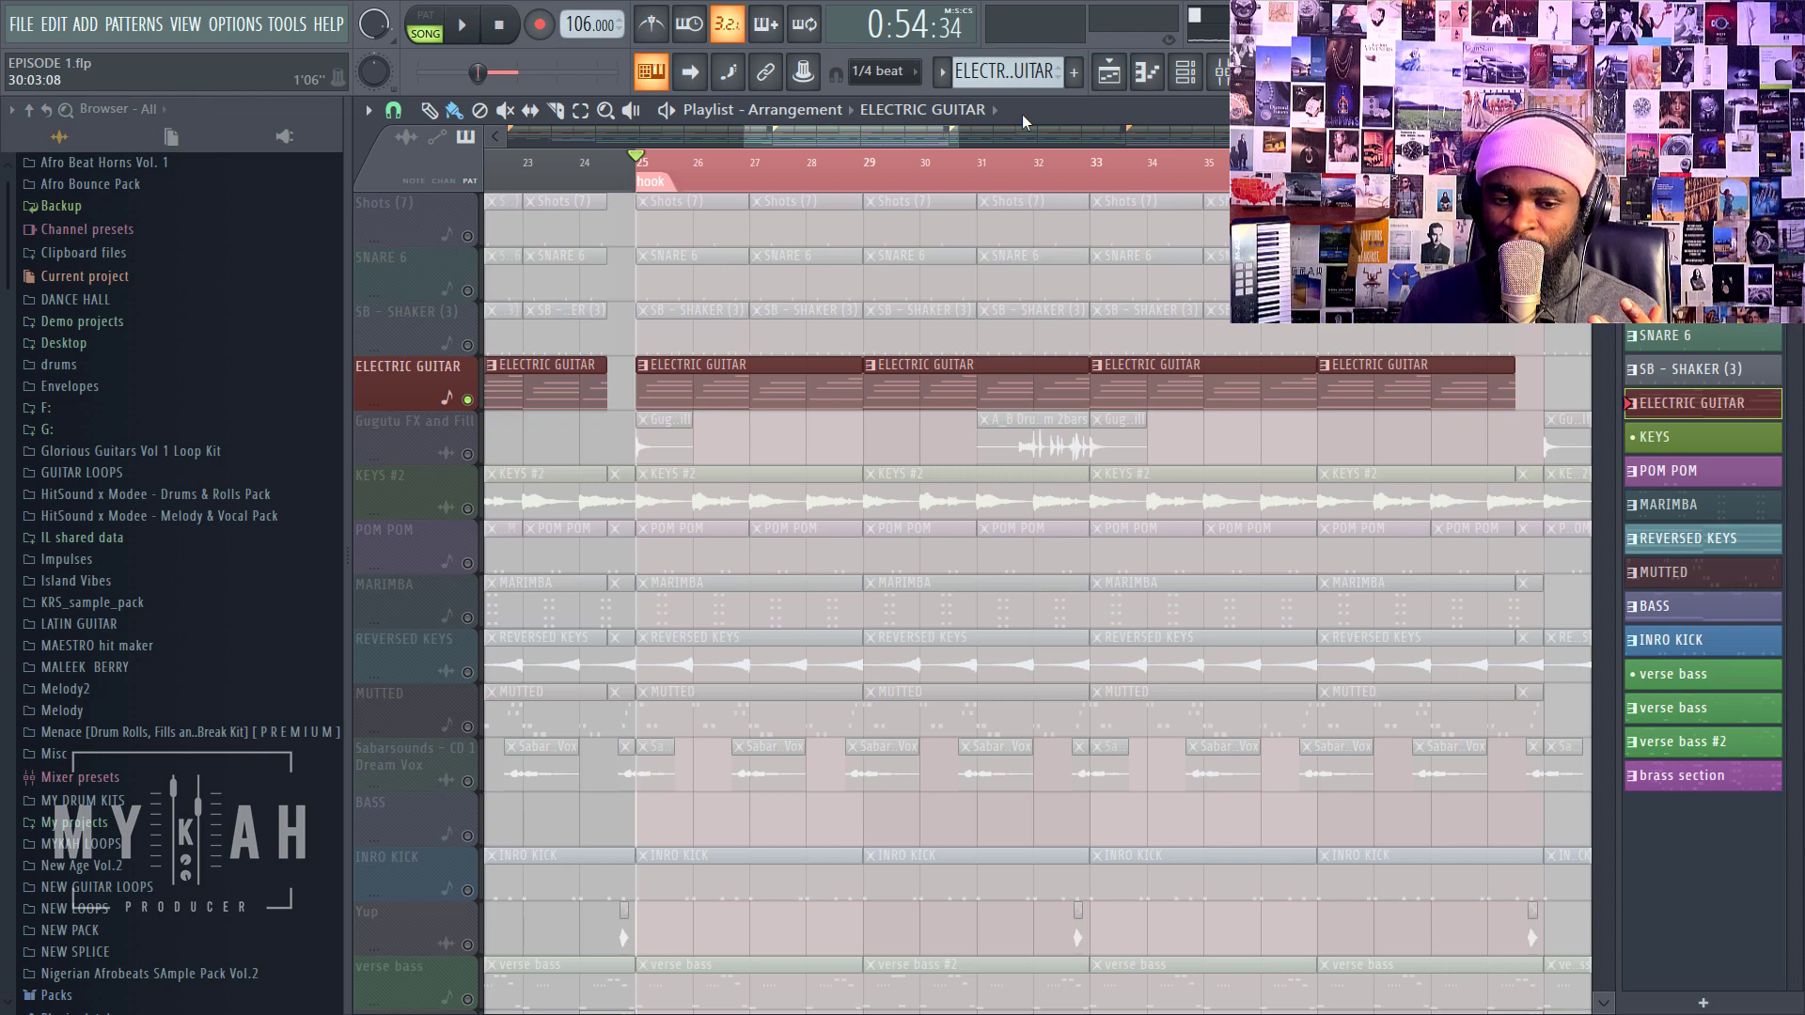
Step: Raise the JORO mixer volume slightly while the soloed electric guitar plays in the hook
{"action": "left_click", "coordinate": [1224, 77]}
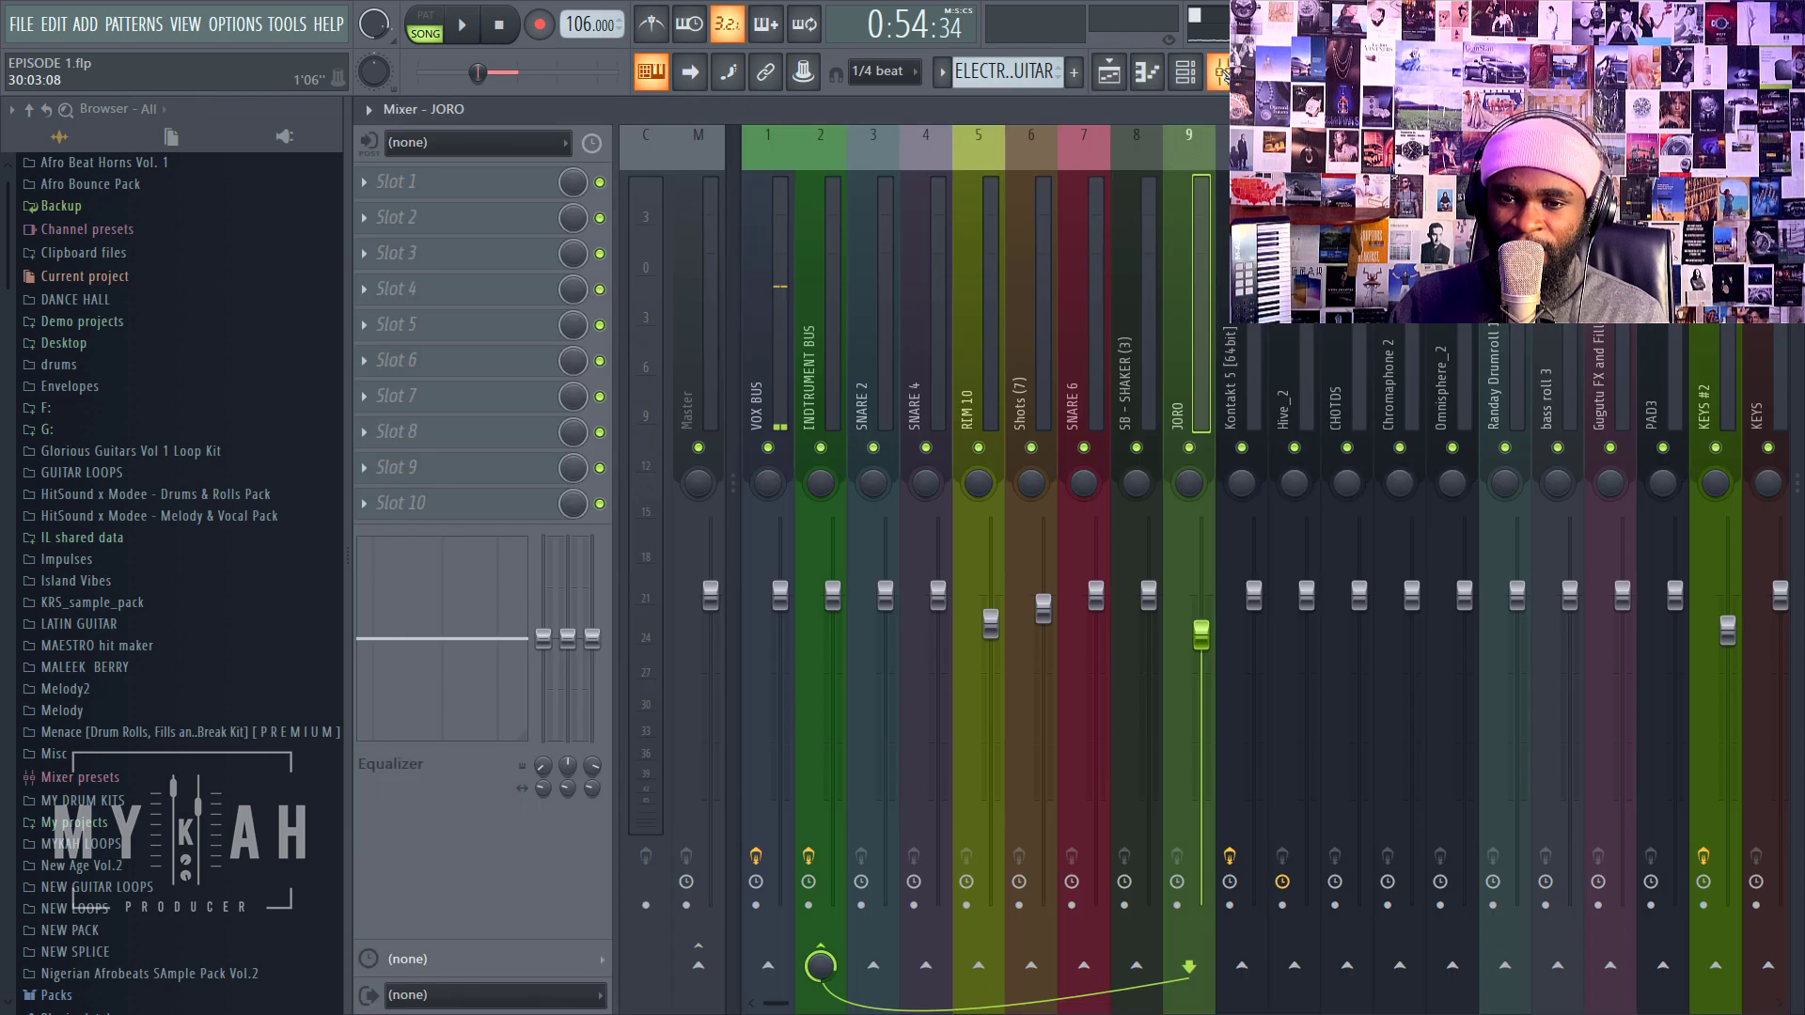
{"action": "key", "text": "space"}
{"action": "left_click_drag", "start_coordinate": [1213, 637], "coordinate": [1201, 602]}
{"action": "key", "text": "space"}
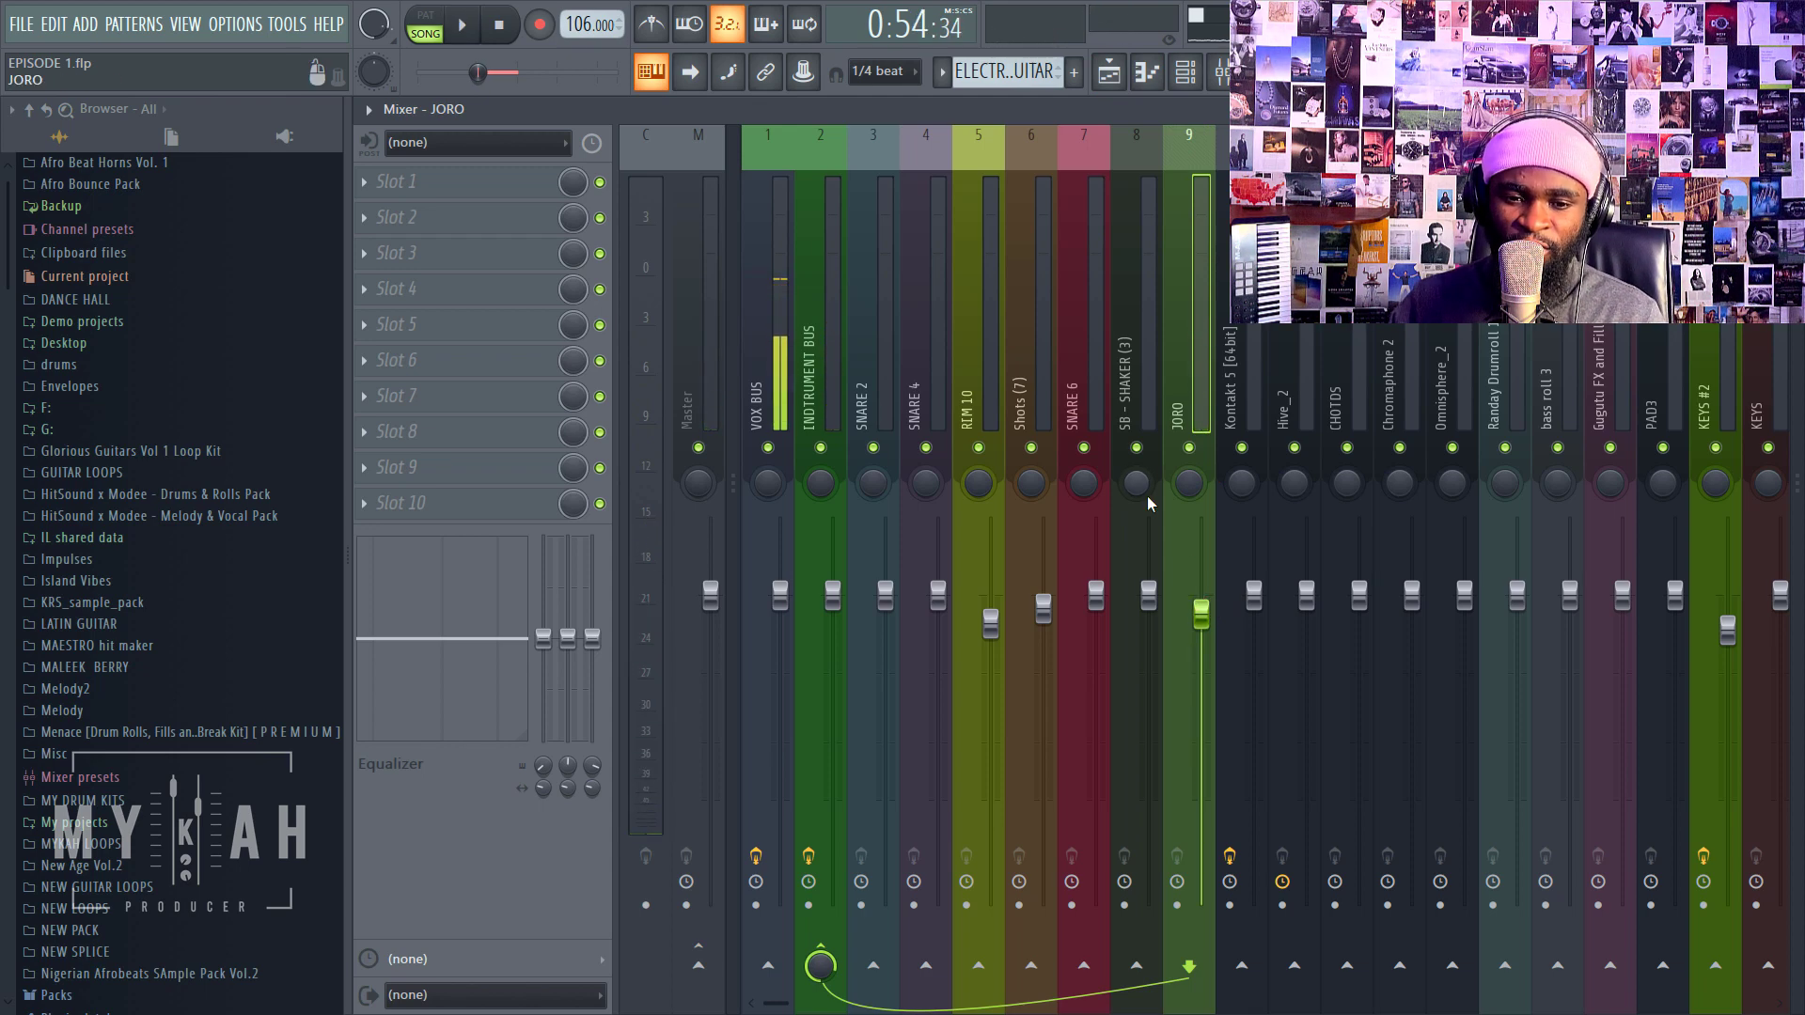
Step: Add Fruity Parametric EQ 2 to effect slot 1 of the JORO track and load its high pass preset
{"action": "left_click", "coordinate": [500, 183]}
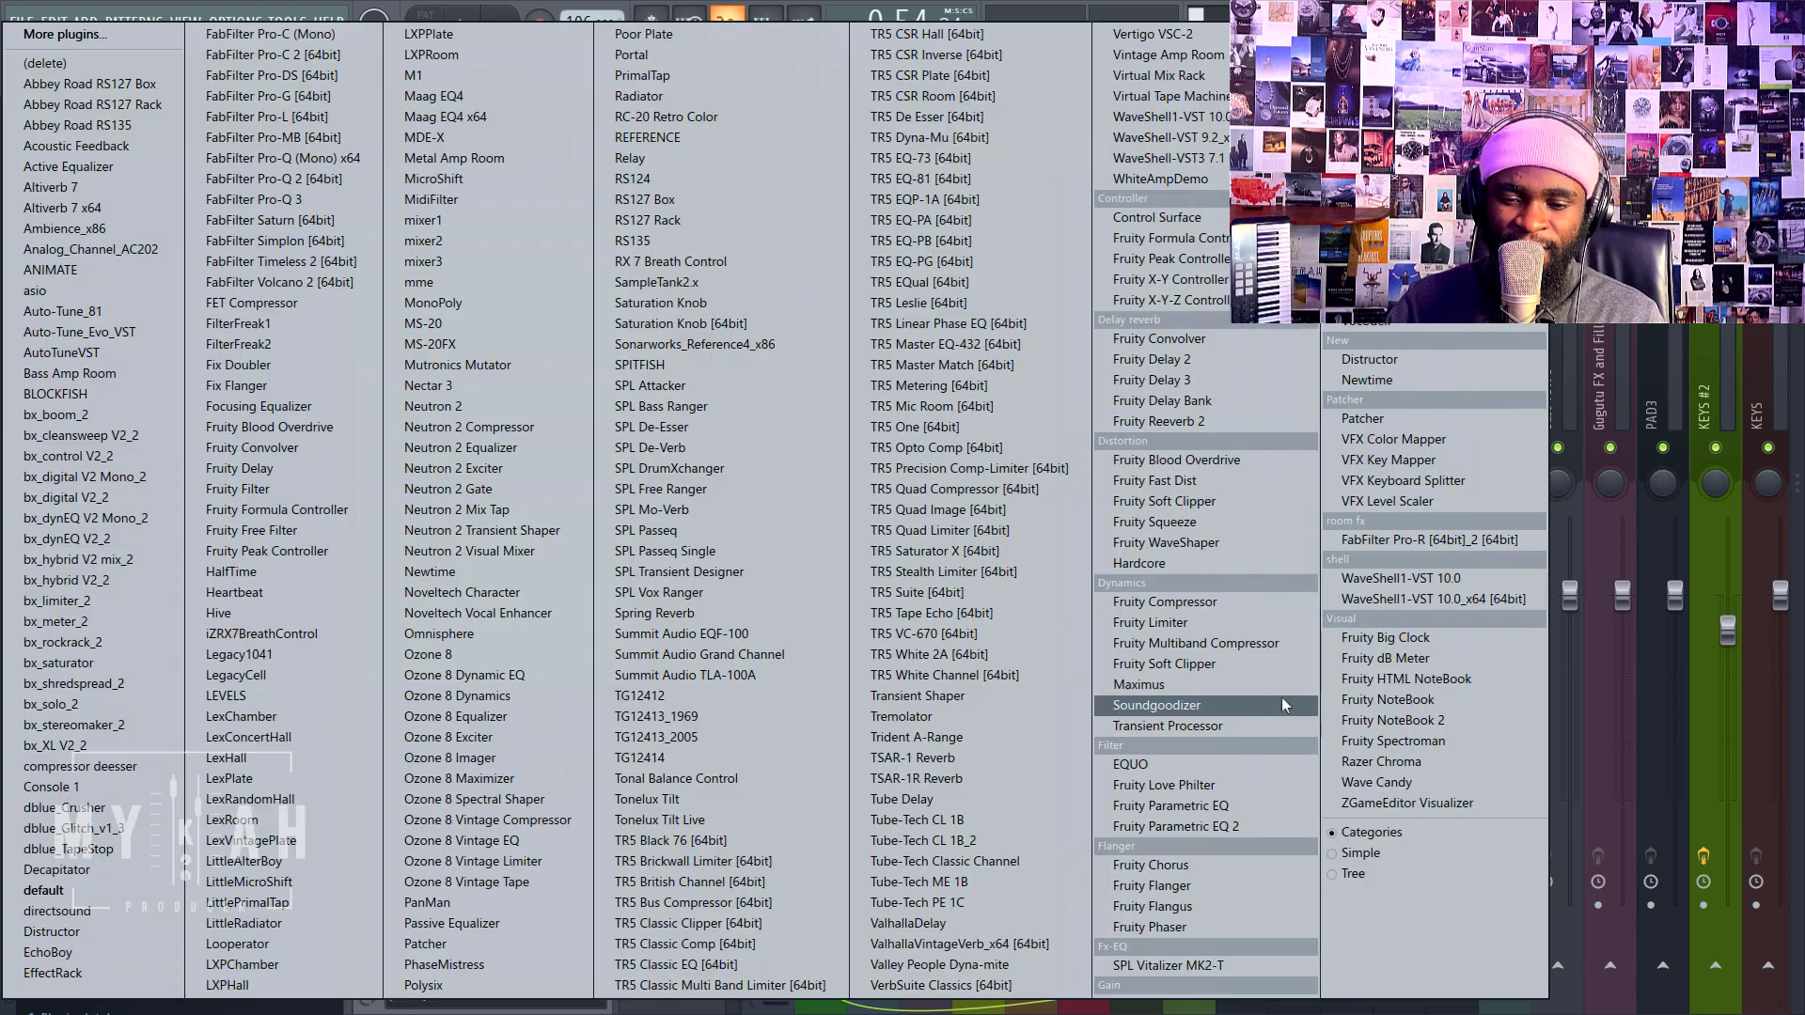
{"action": "left_click", "coordinate": [1256, 825]}
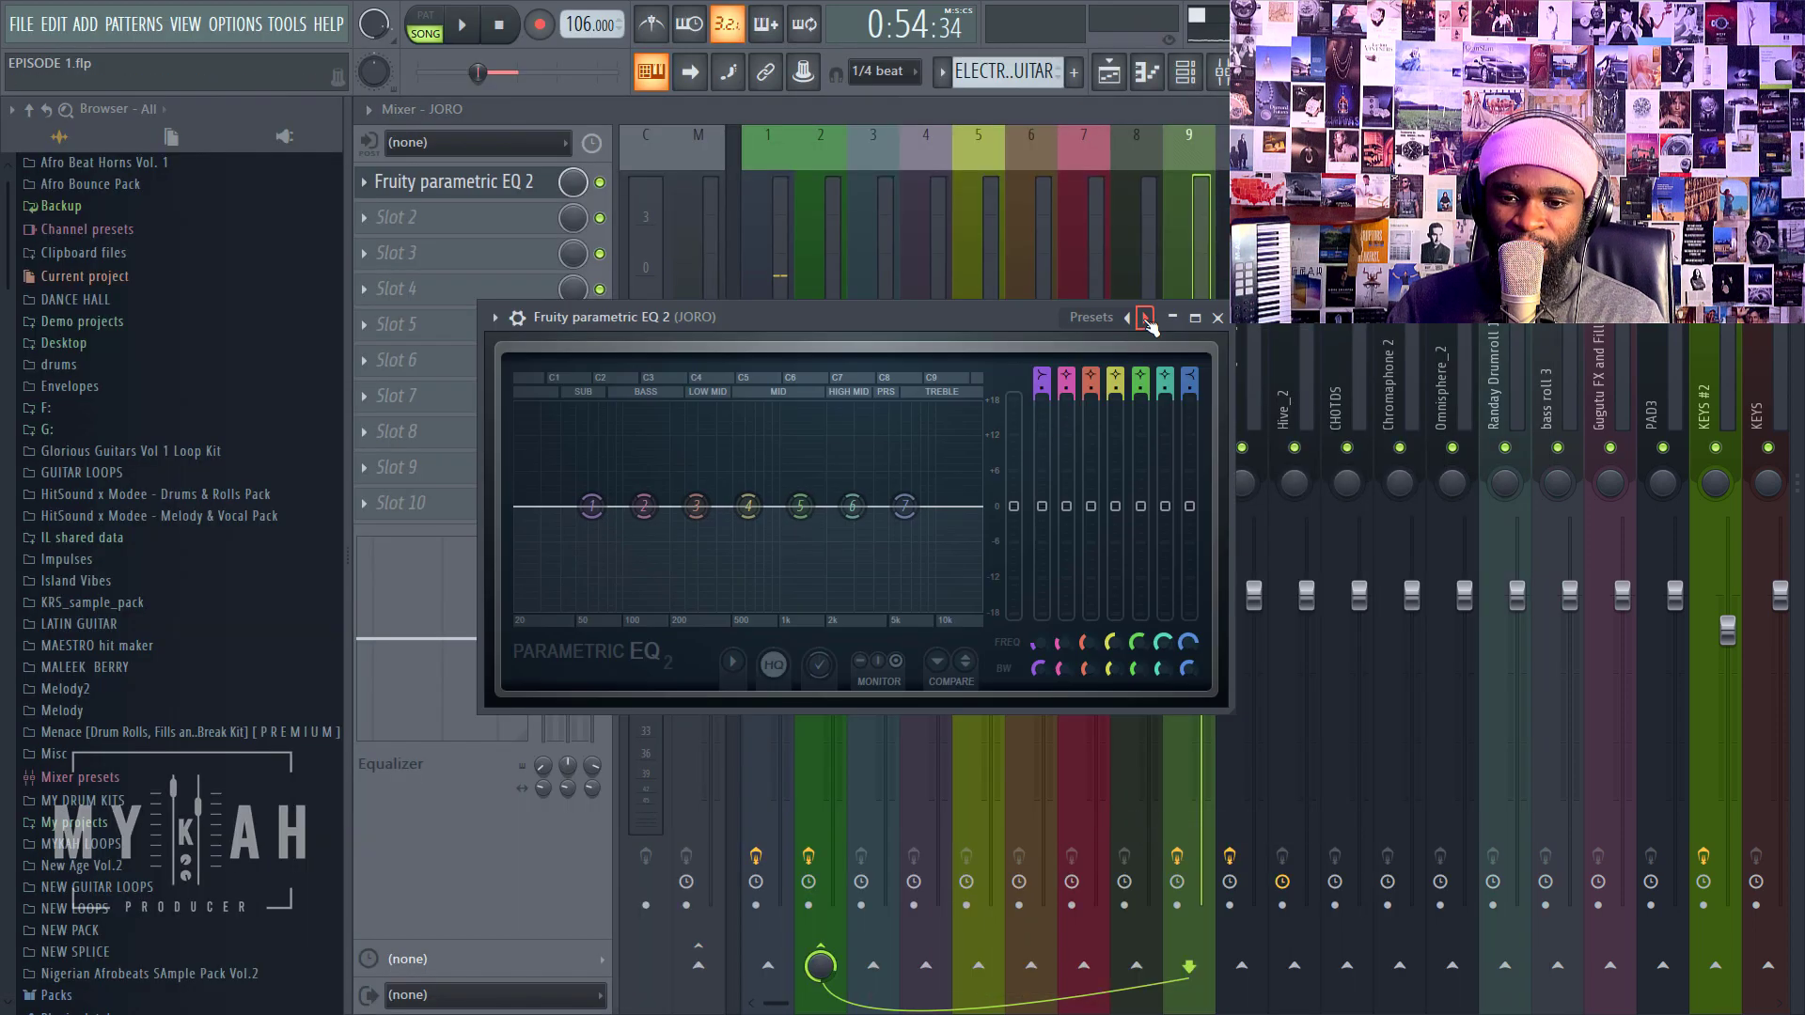
{"action": "left_click", "coordinate": [1145, 319]}
{"action": "left_click", "coordinate": [1190, 374]}
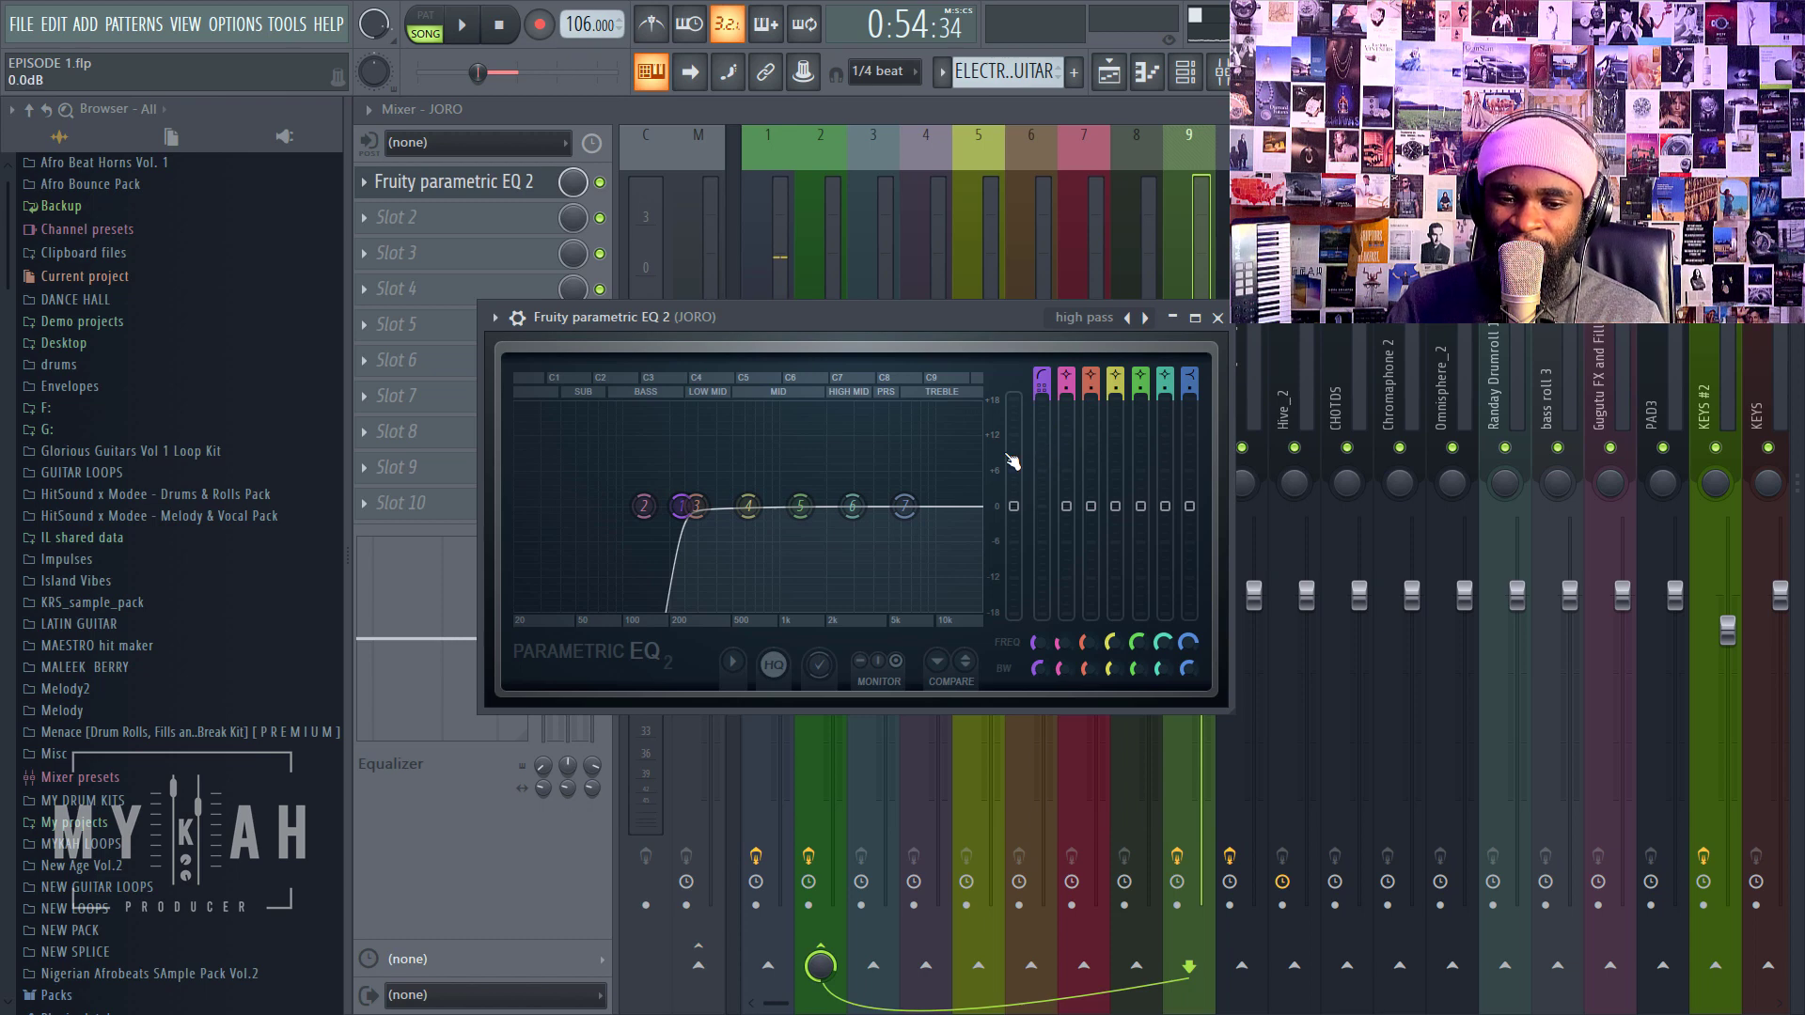
Step: Lower the band 1 high-pass cutoff to between 50 and 100 Hz and audition the guitar
{"action": "left_click_drag", "start_coordinate": [684, 506], "coordinate": [635, 523]}
{"action": "key", "text": "space"}
{"action": "key", "text": "space"}
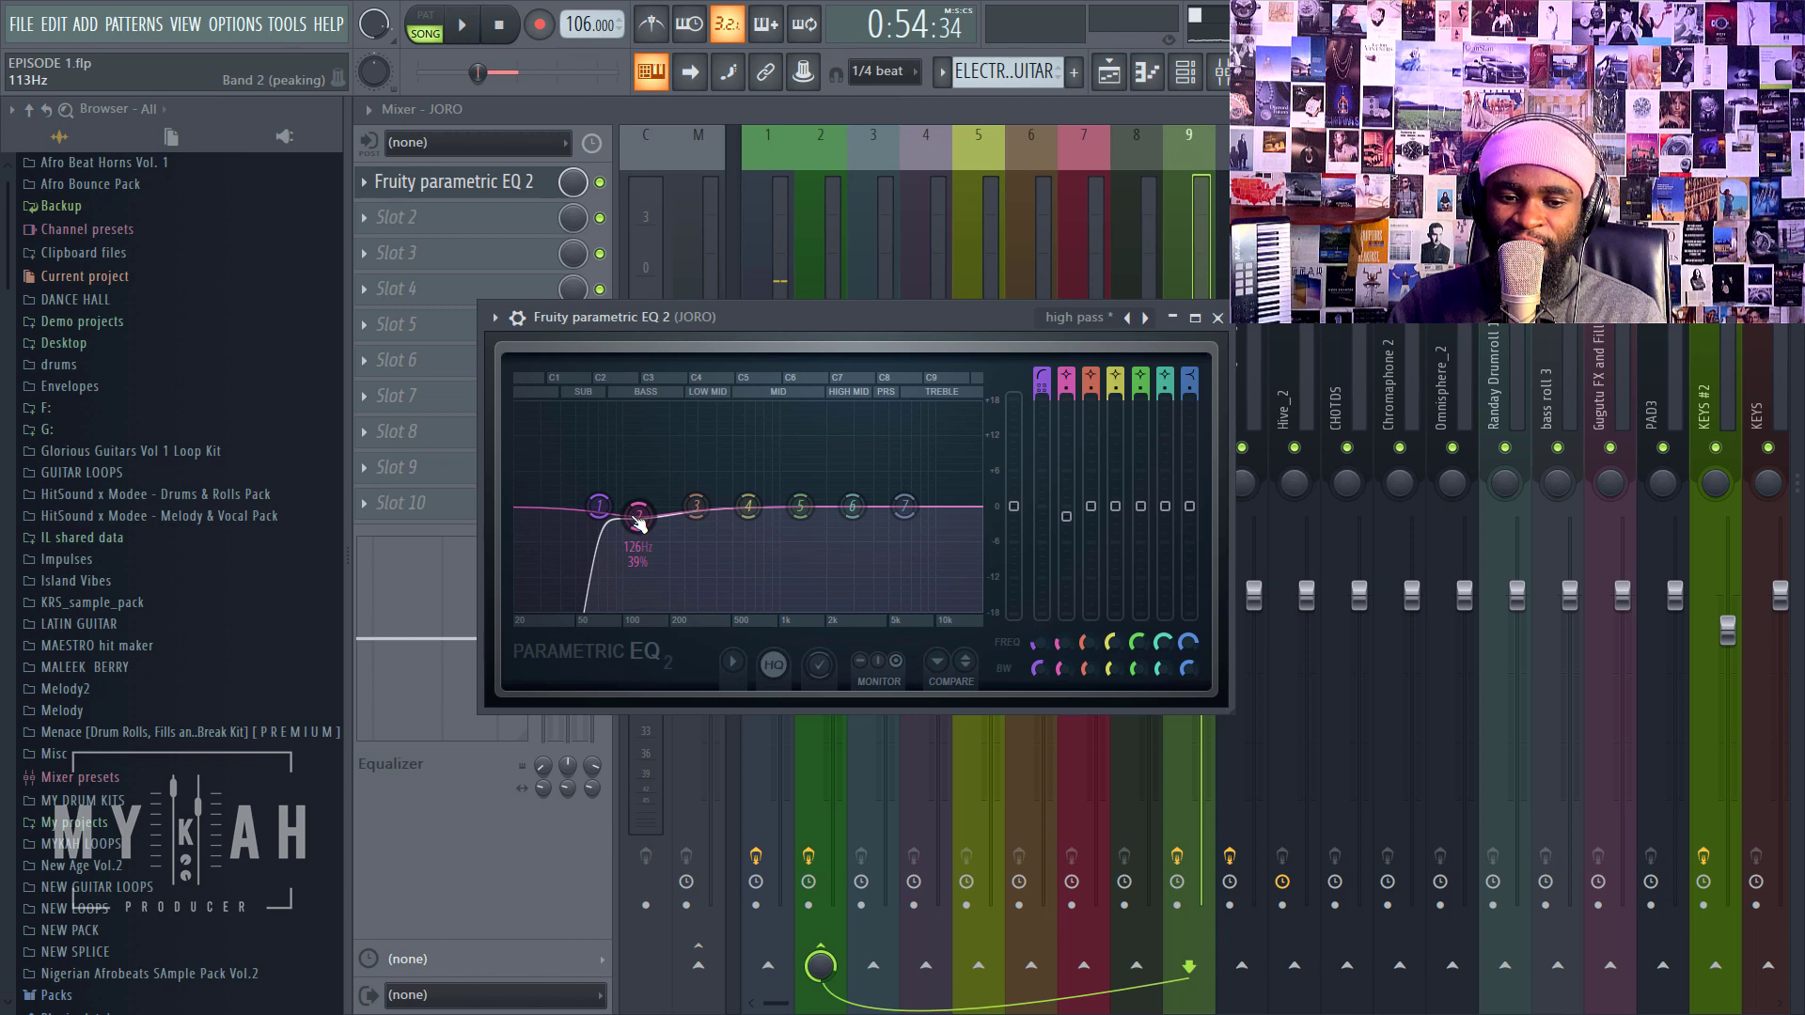
Step: Cut EQ band 2 at about 100 Hz and adjust its bandwidth while auditioning the guitar
{"action": "left_click_drag", "start_coordinate": [638, 519], "coordinate": [650, 519]}
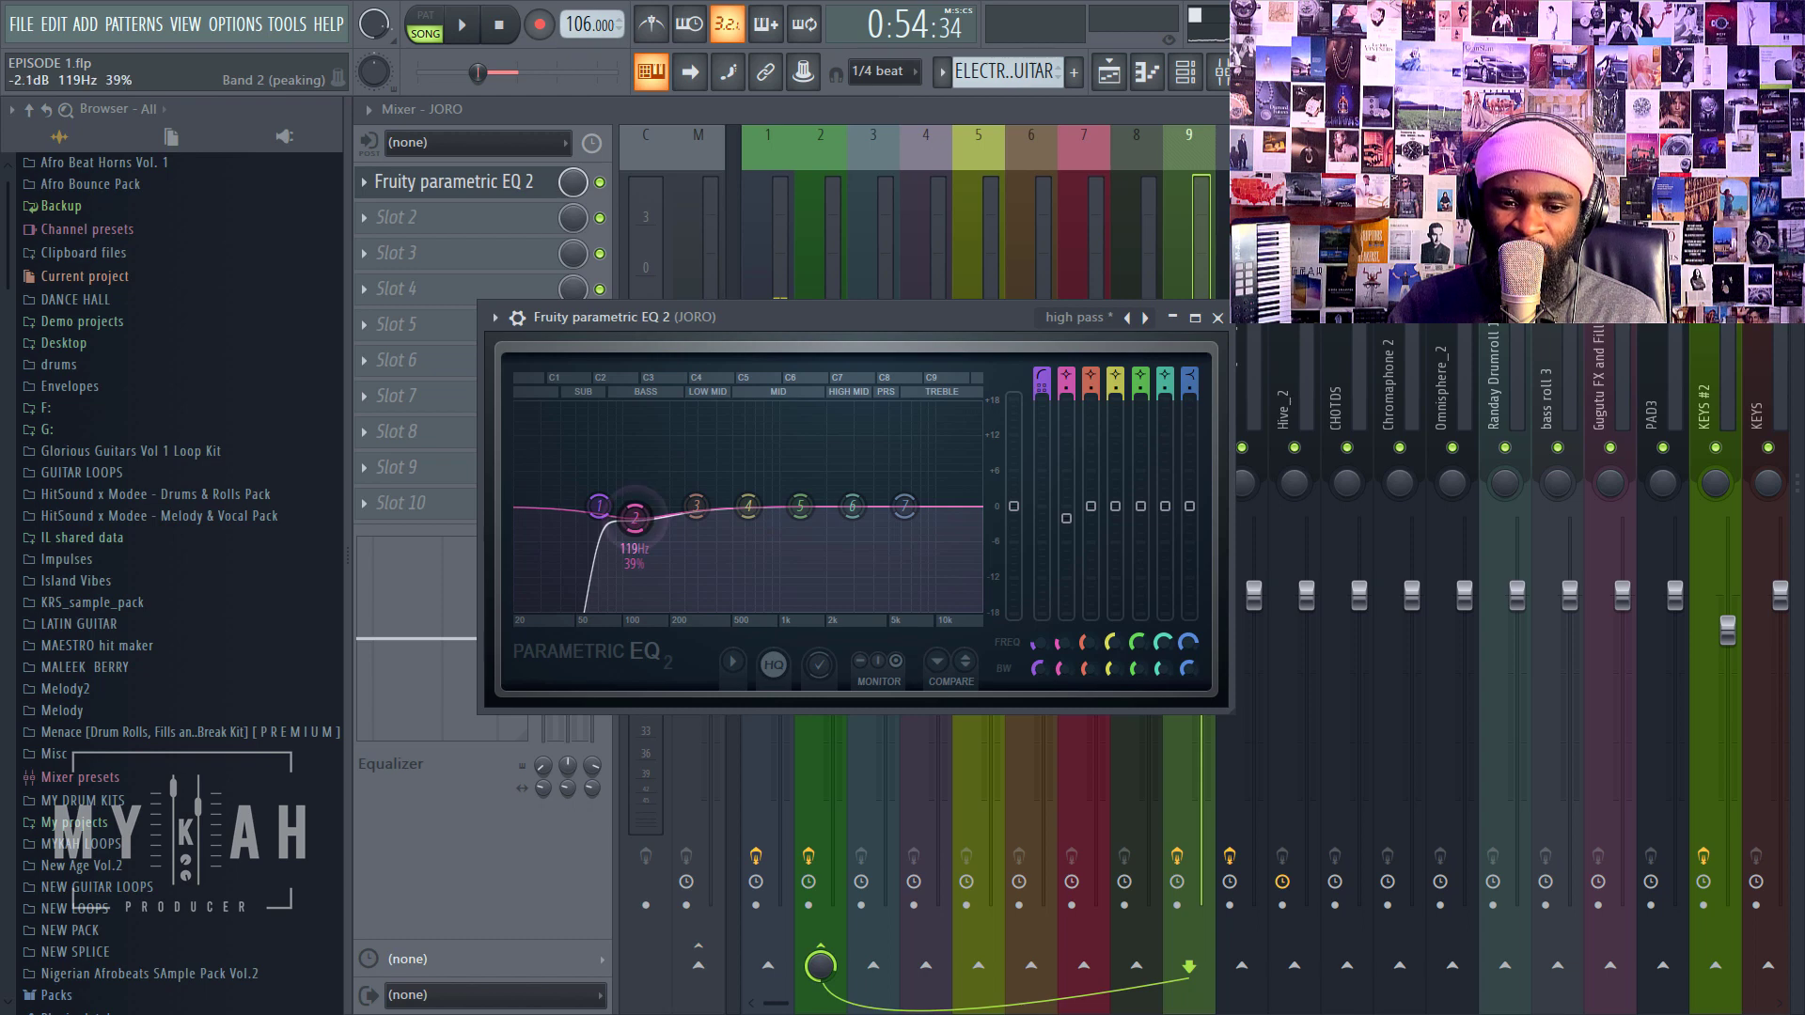
{"action": "left_click_drag", "start_coordinate": [634, 519], "coordinate": [631, 551]}
{"action": "key", "text": "space"}
{"action": "scroll", "coordinate": [634, 537], "scroll_direction": "down", "scroll_amount": 4}
{"action": "key", "text": "space"}
{"action": "key", "text": "space"}
{"action": "scroll", "coordinate": [632, 544], "scroll_direction": "down", "scroll_amount": 1}
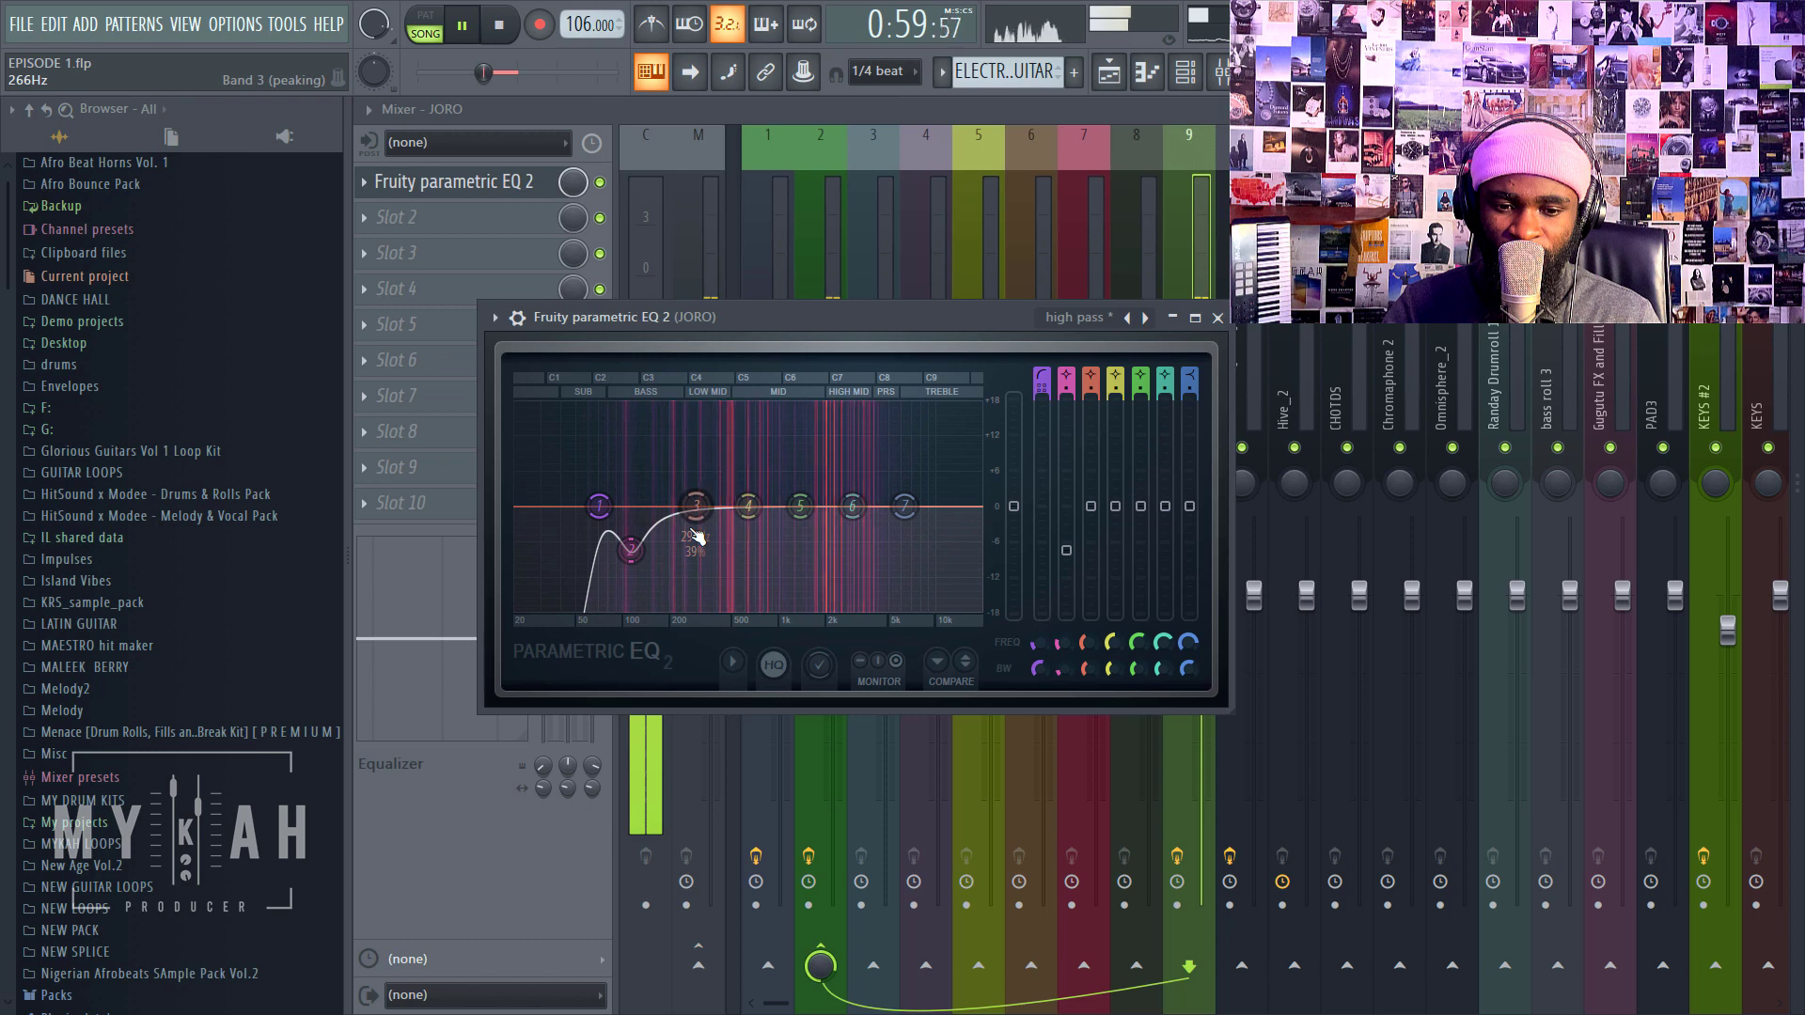
Step: Cut EQ band 3 at about 500 Hz with an adjusted bandwidth and play the guitar to check it
{"action": "key", "text": "space"}
{"action": "left_click_drag", "start_coordinate": [697, 538], "coordinate": [758, 553]}
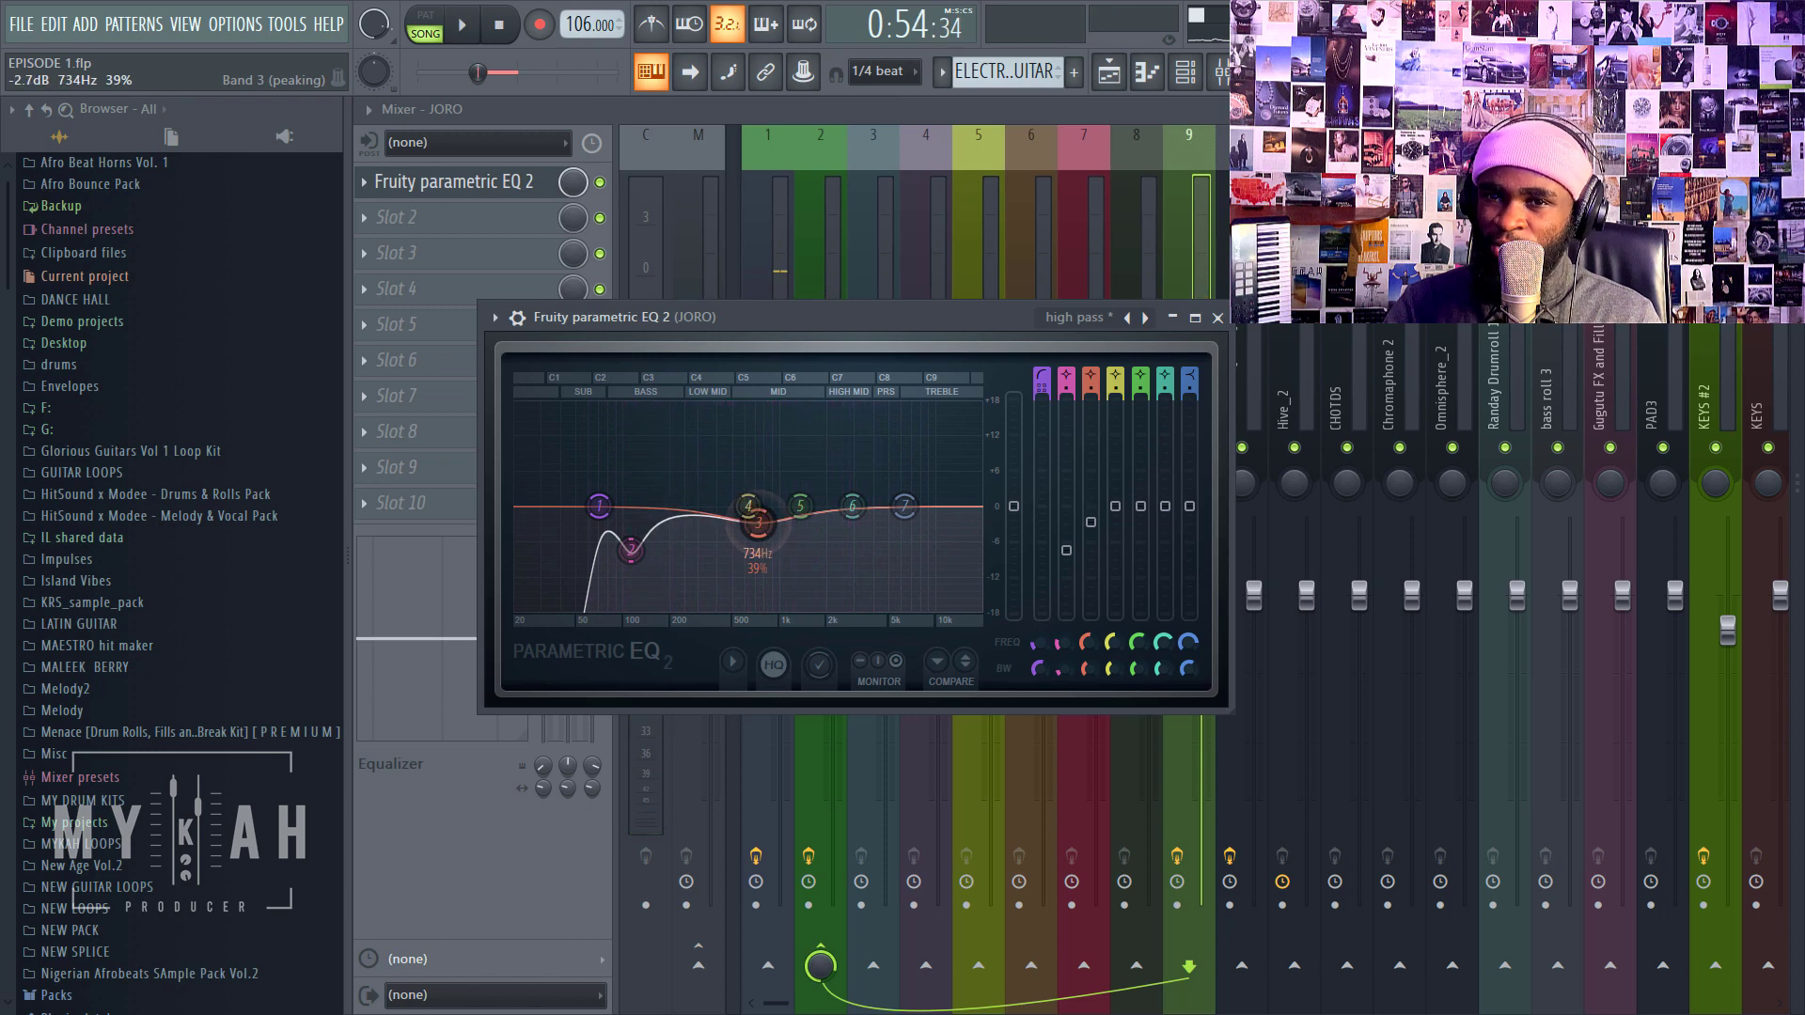
{"action": "scroll", "coordinate": [758, 523], "scroll_direction": "down", "scroll_amount": 1}
{"action": "left_click_drag", "start_coordinate": [757, 523], "coordinate": [743, 542]}
{"action": "scroll", "coordinate": [745, 530], "scroll_direction": "down", "scroll_amount": 1}
{"action": "key", "text": "space"}
{"action": "key", "text": "space"}
Step: Boost EQ band 6 slightly at about 4.2 kHz with 29% bandwidth and play back the equalized guitar
{"action": "mouse_move", "coordinate": [867, 517]}
{"action": "left_mouse_down"}
{"action": "mouse_move", "coordinate": [907, 510]}
{"action": "mouse_move", "coordinate": [885, 503]}
{"action": "left_mouse_up"}
{"action": "key", "text": "space"}
{"action": "scroll", "coordinate": [886, 503], "scroll_direction": "down", "scroll_amount": 1}
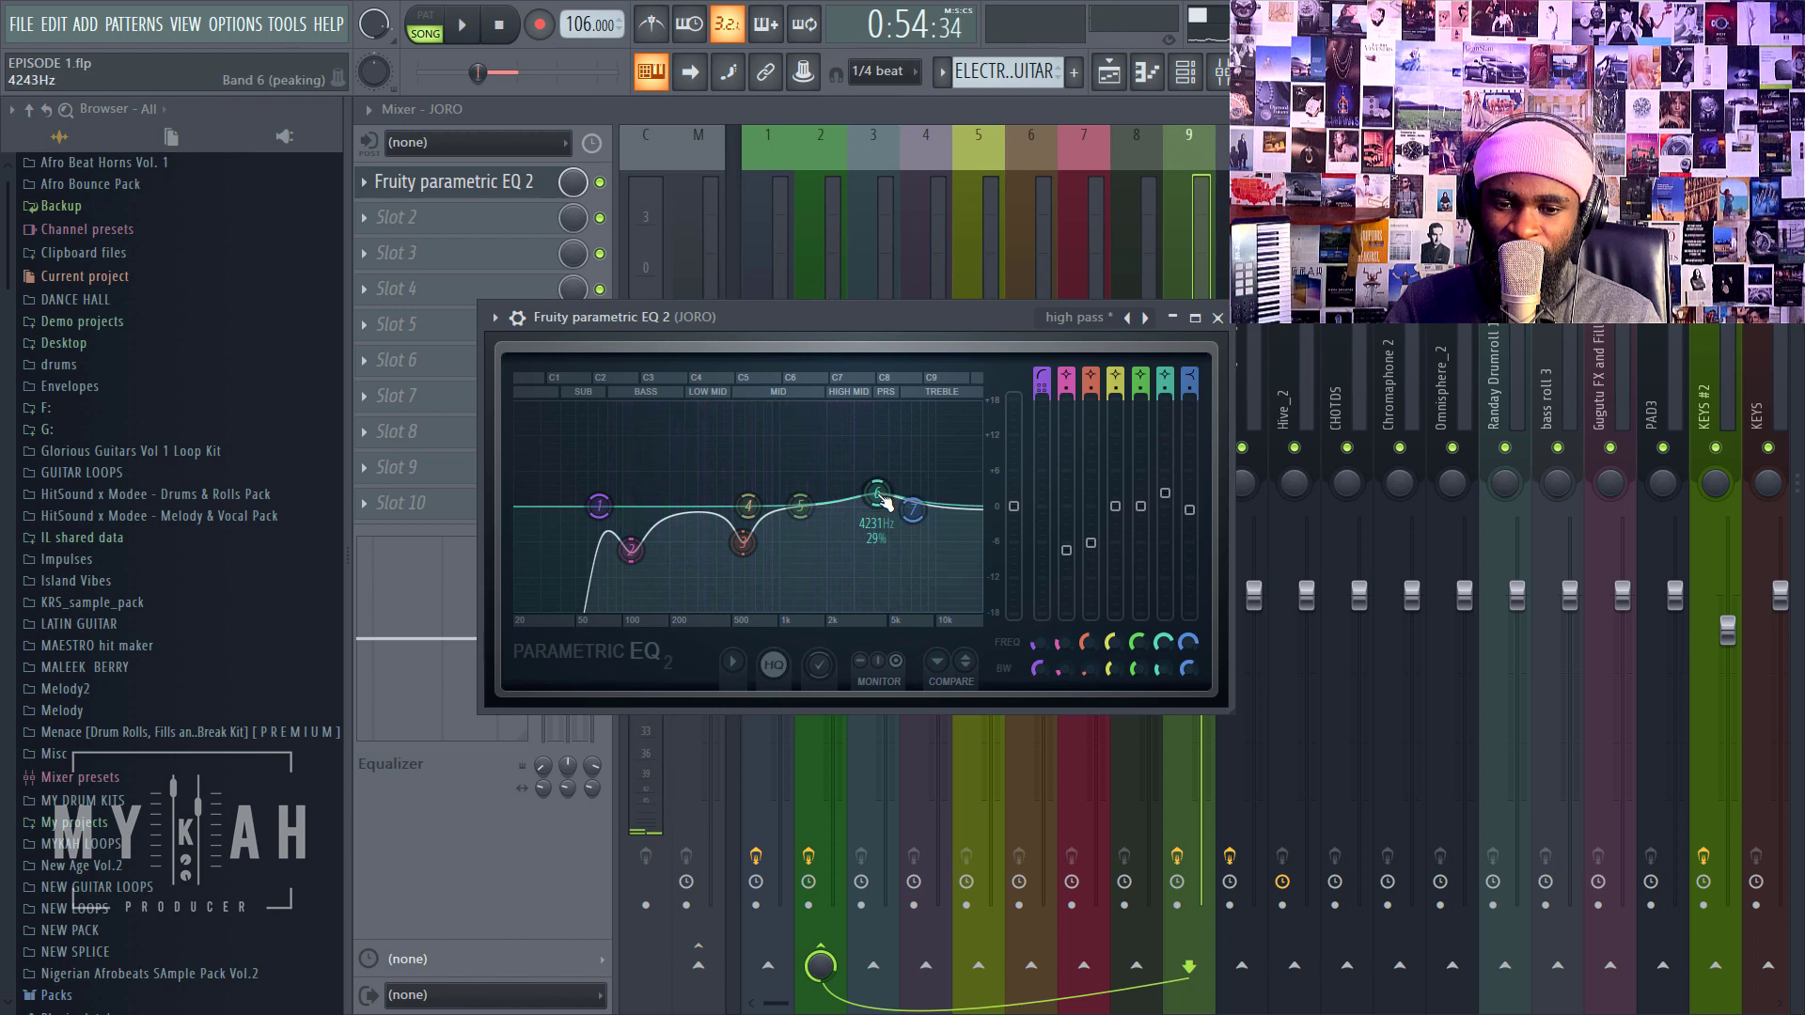
{"action": "key", "text": "space"}
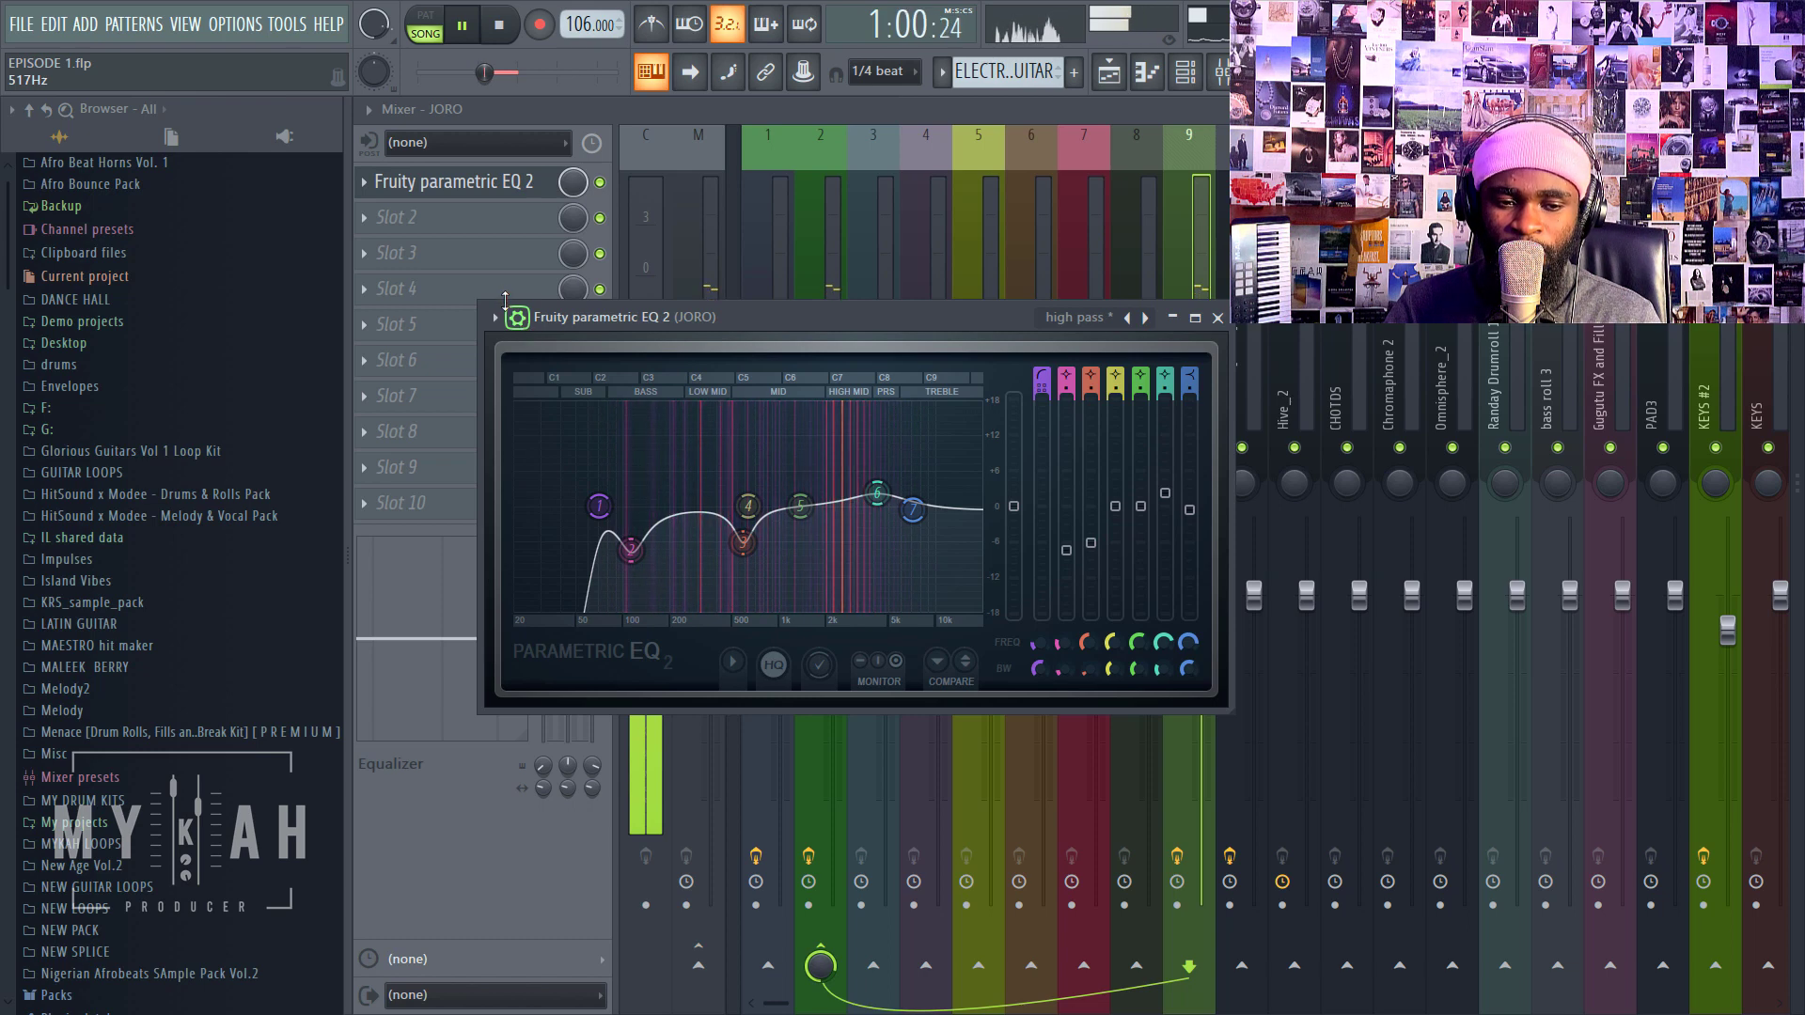
{"action": "key", "text": "space"}
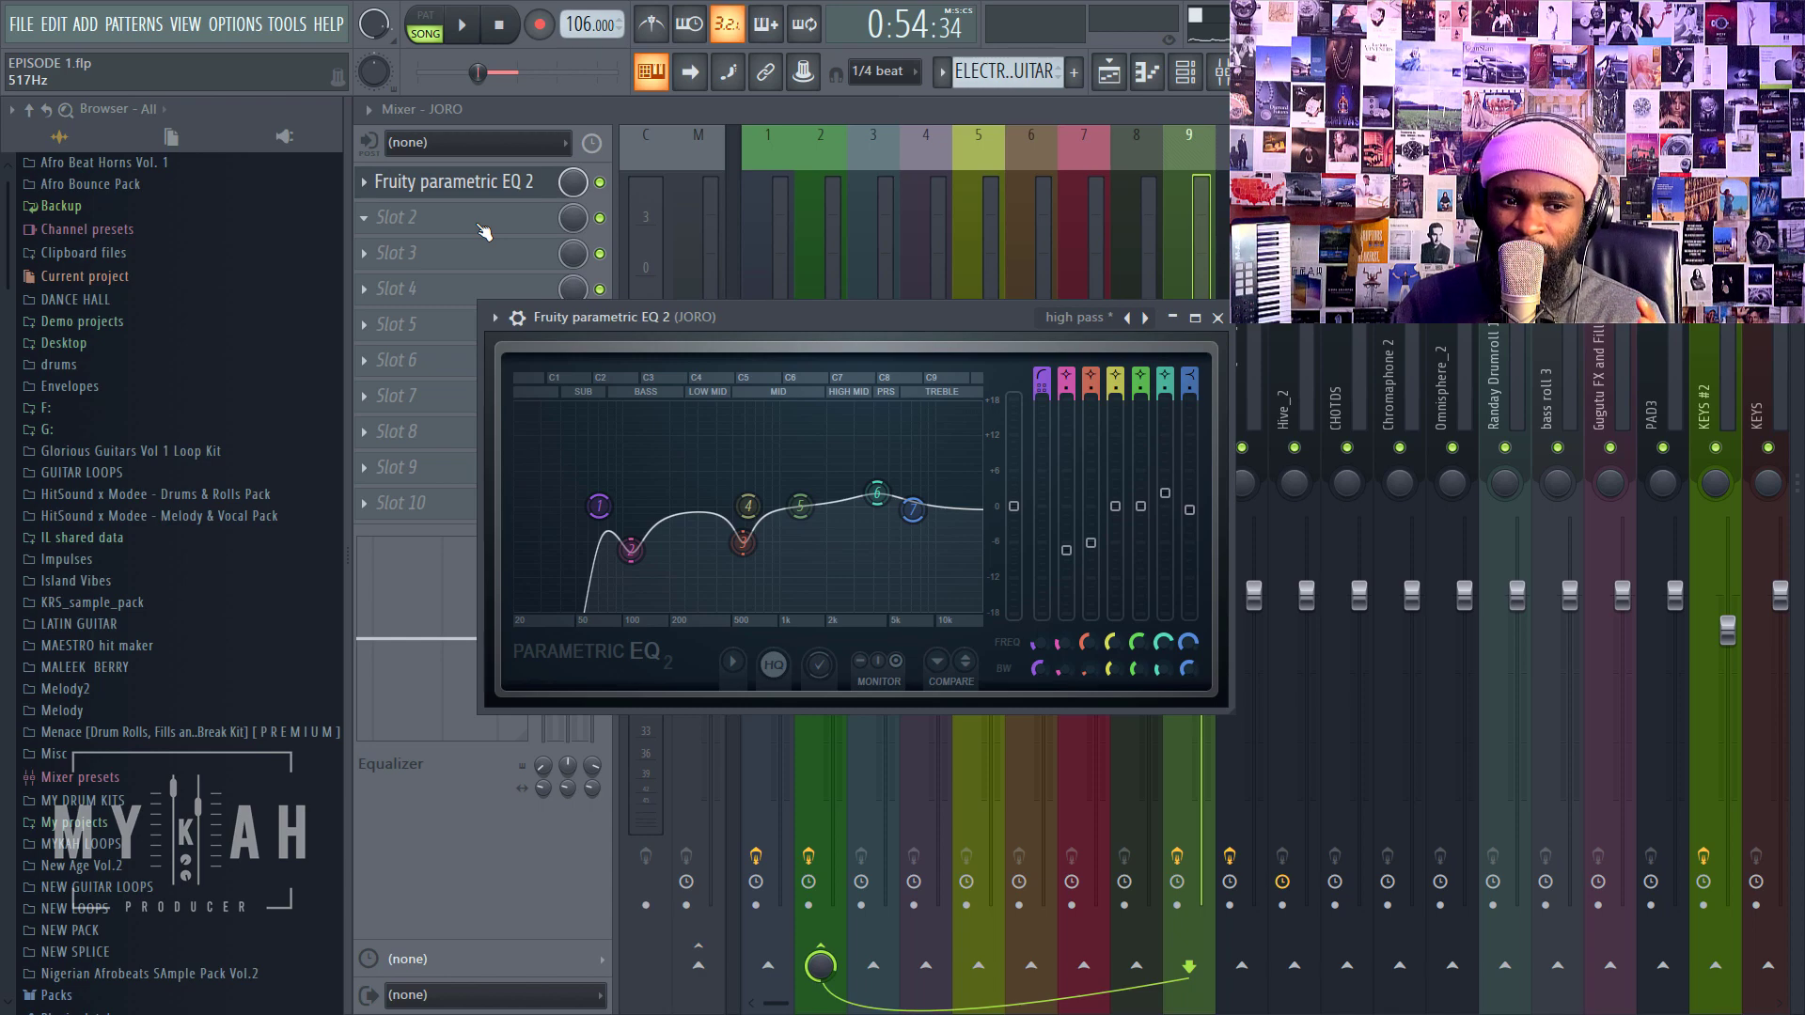
Step: Add Fruity Convolver to effect slot 2 of the JORO track and reduce its wet level during playback
{"action": "left_click", "coordinate": [484, 231]}
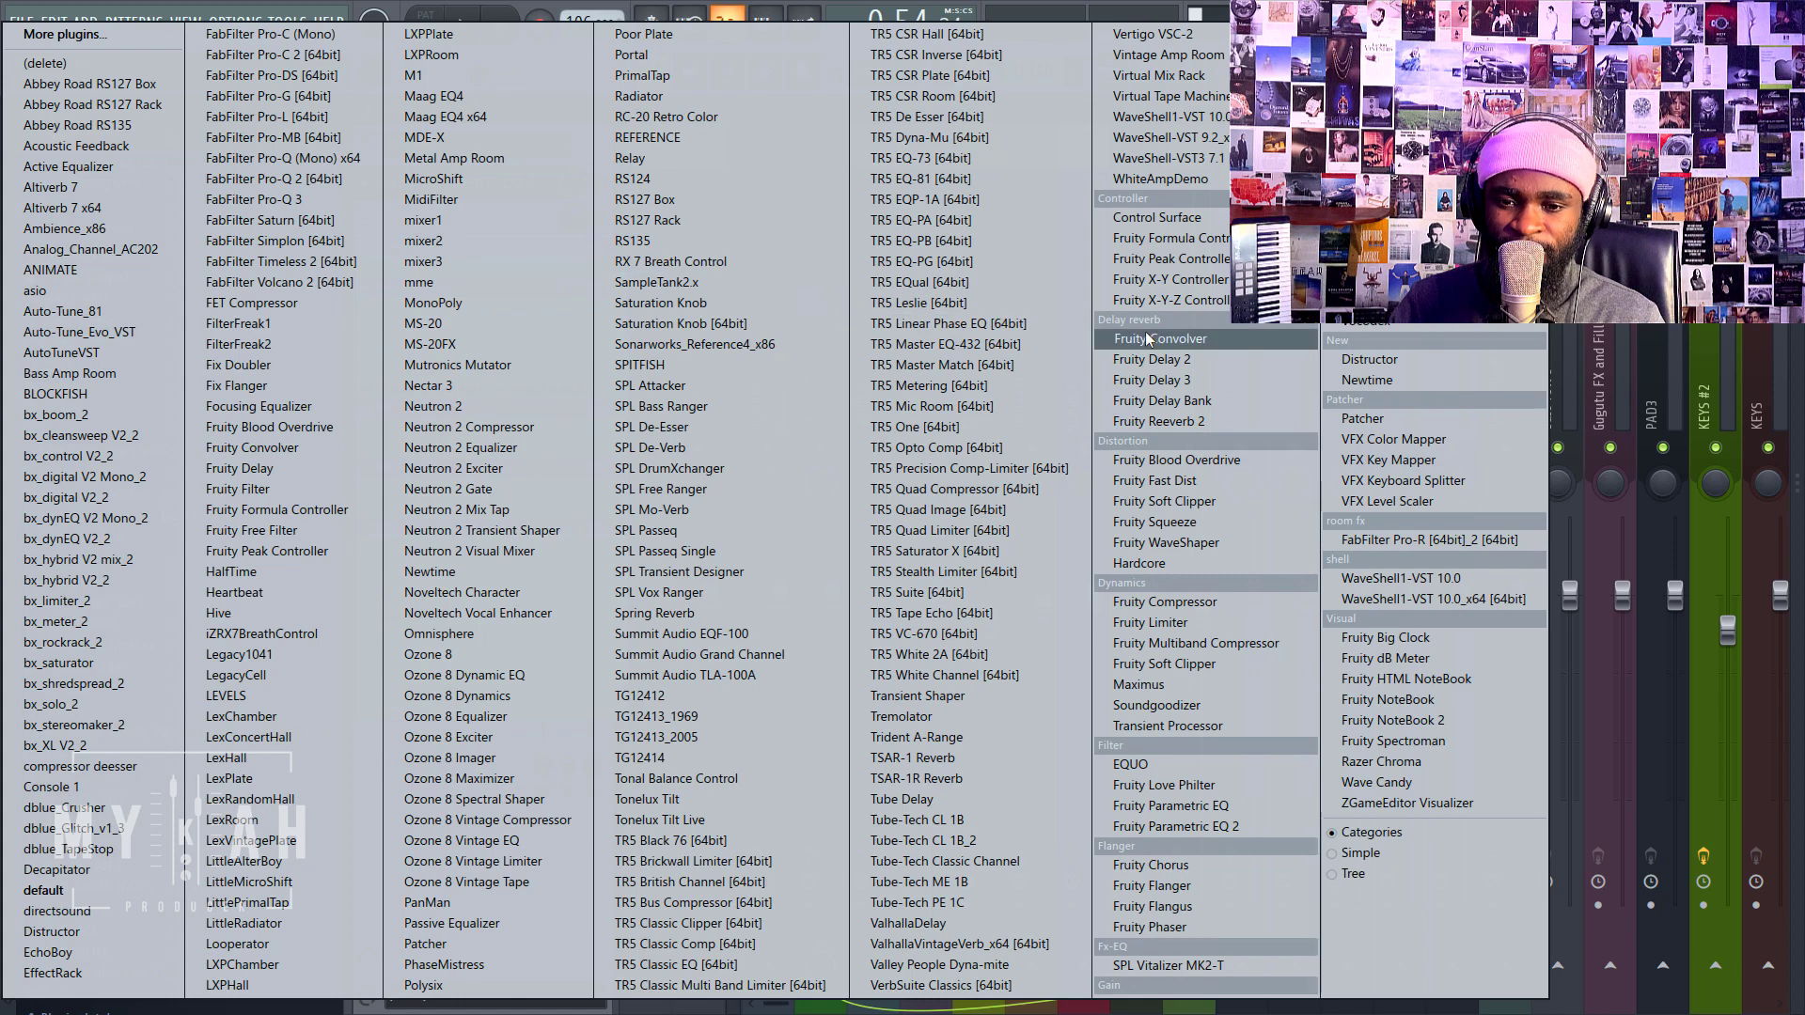
{"action": "left_click", "coordinate": [790, 363]}
{"action": "left_click_drag", "start_coordinate": [793, 363], "coordinate": [973, 307]}
{"action": "key", "text": "space"}
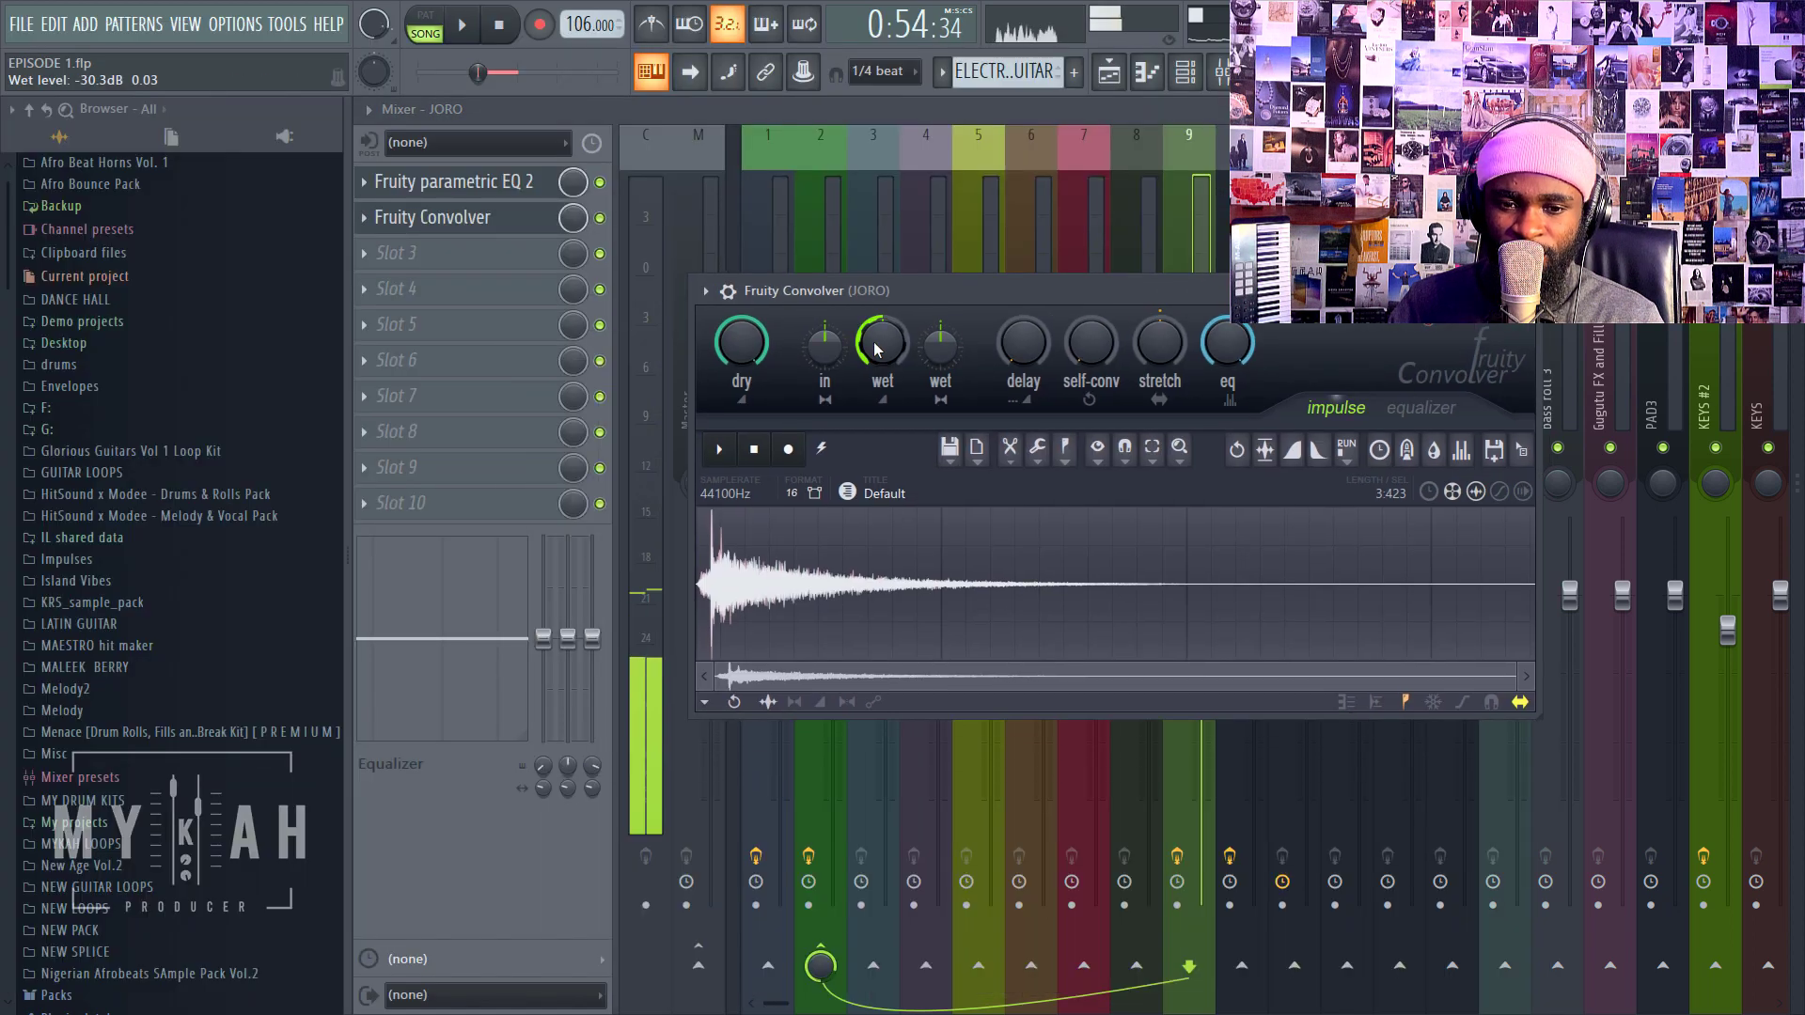
{"action": "key", "text": "space"}
Step: Shape the Convolver equalizer into a curved low cut that removes the reverb below about 500 Hz
{"action": "left_click", "coordinate": [1420, 407]}
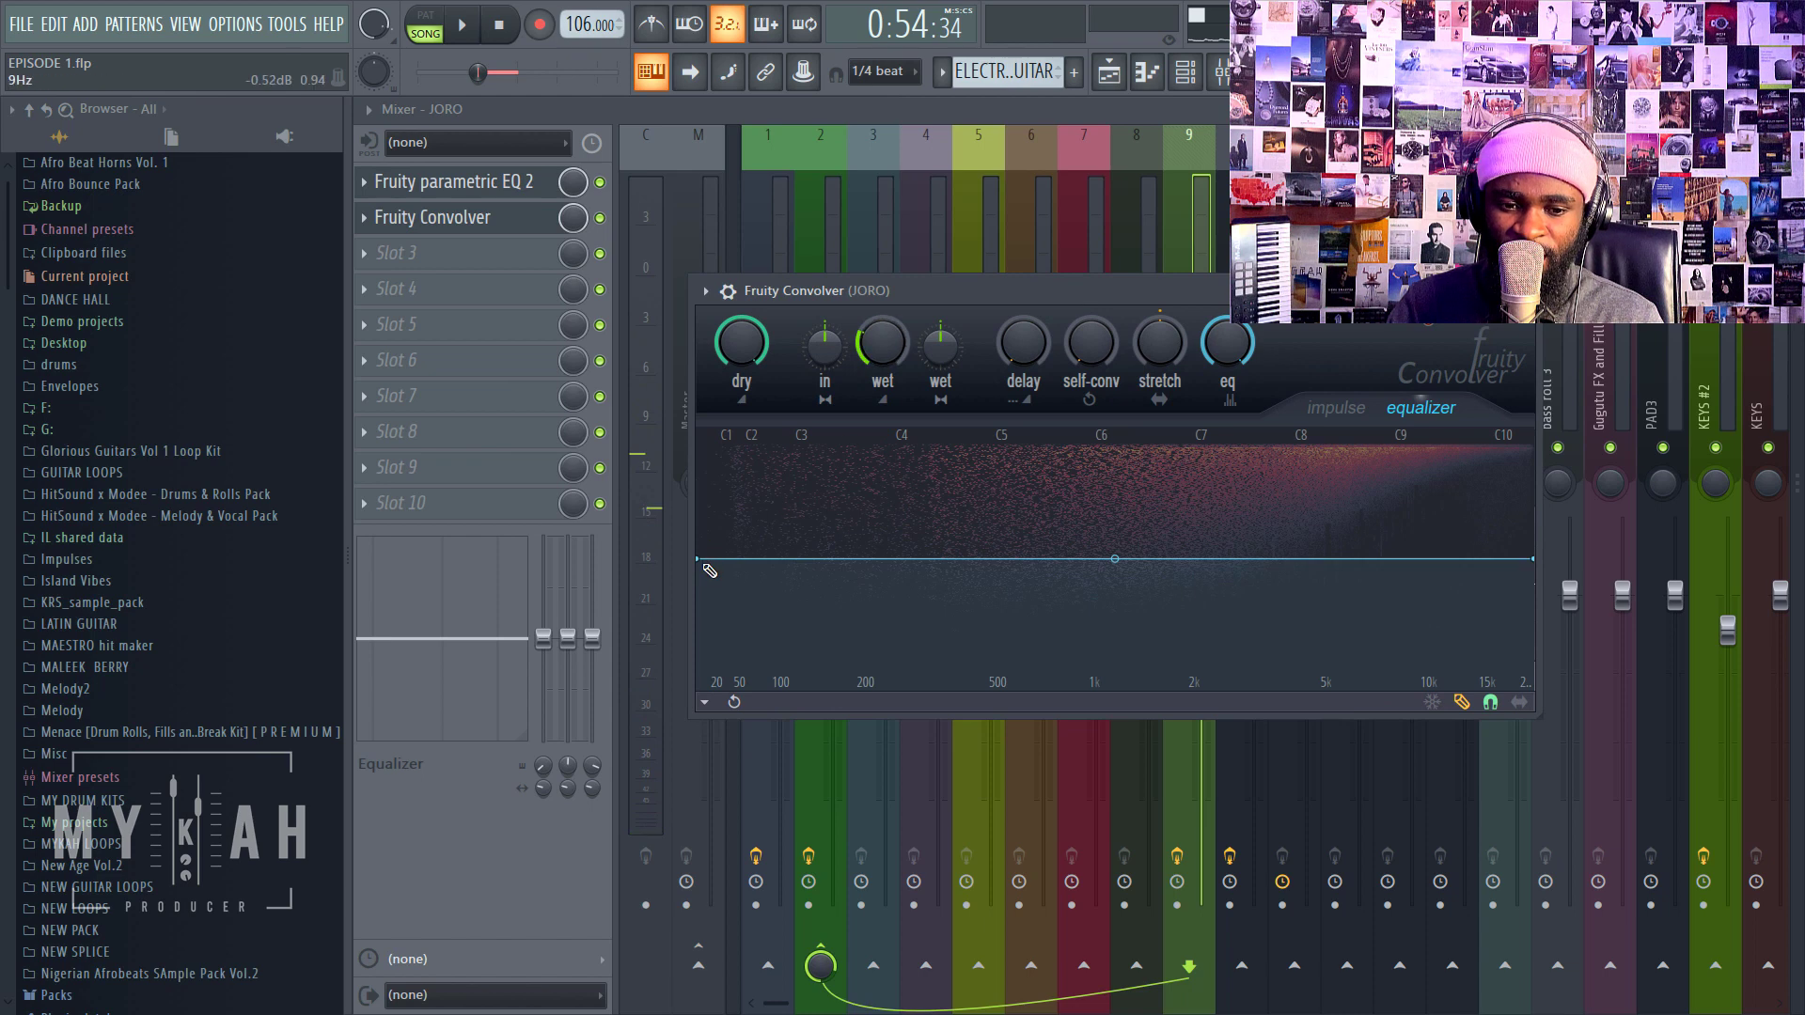
{"action": "left_click_drag", "start_coordinate": [709, 570], "coordinate": [1025, 719]}
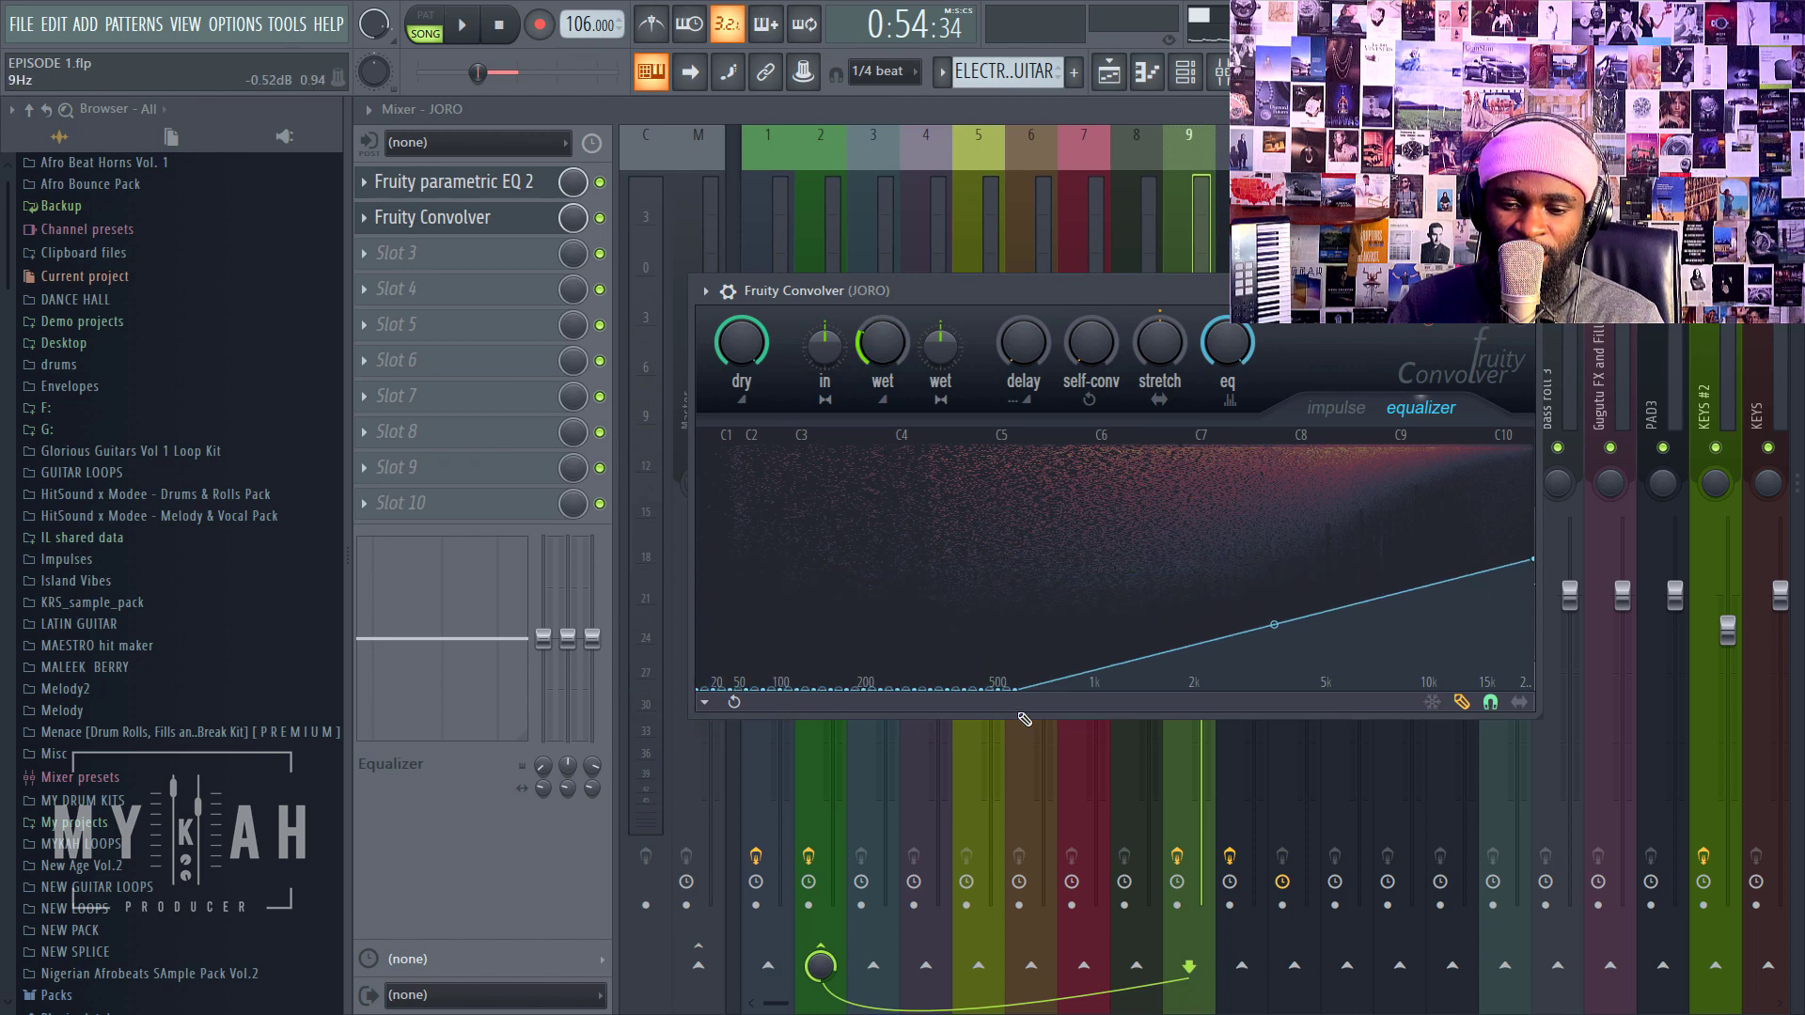
{"action": "left_click_drag", "start_coordinate": [1274, 624], "coordinate": [1274, 559]}
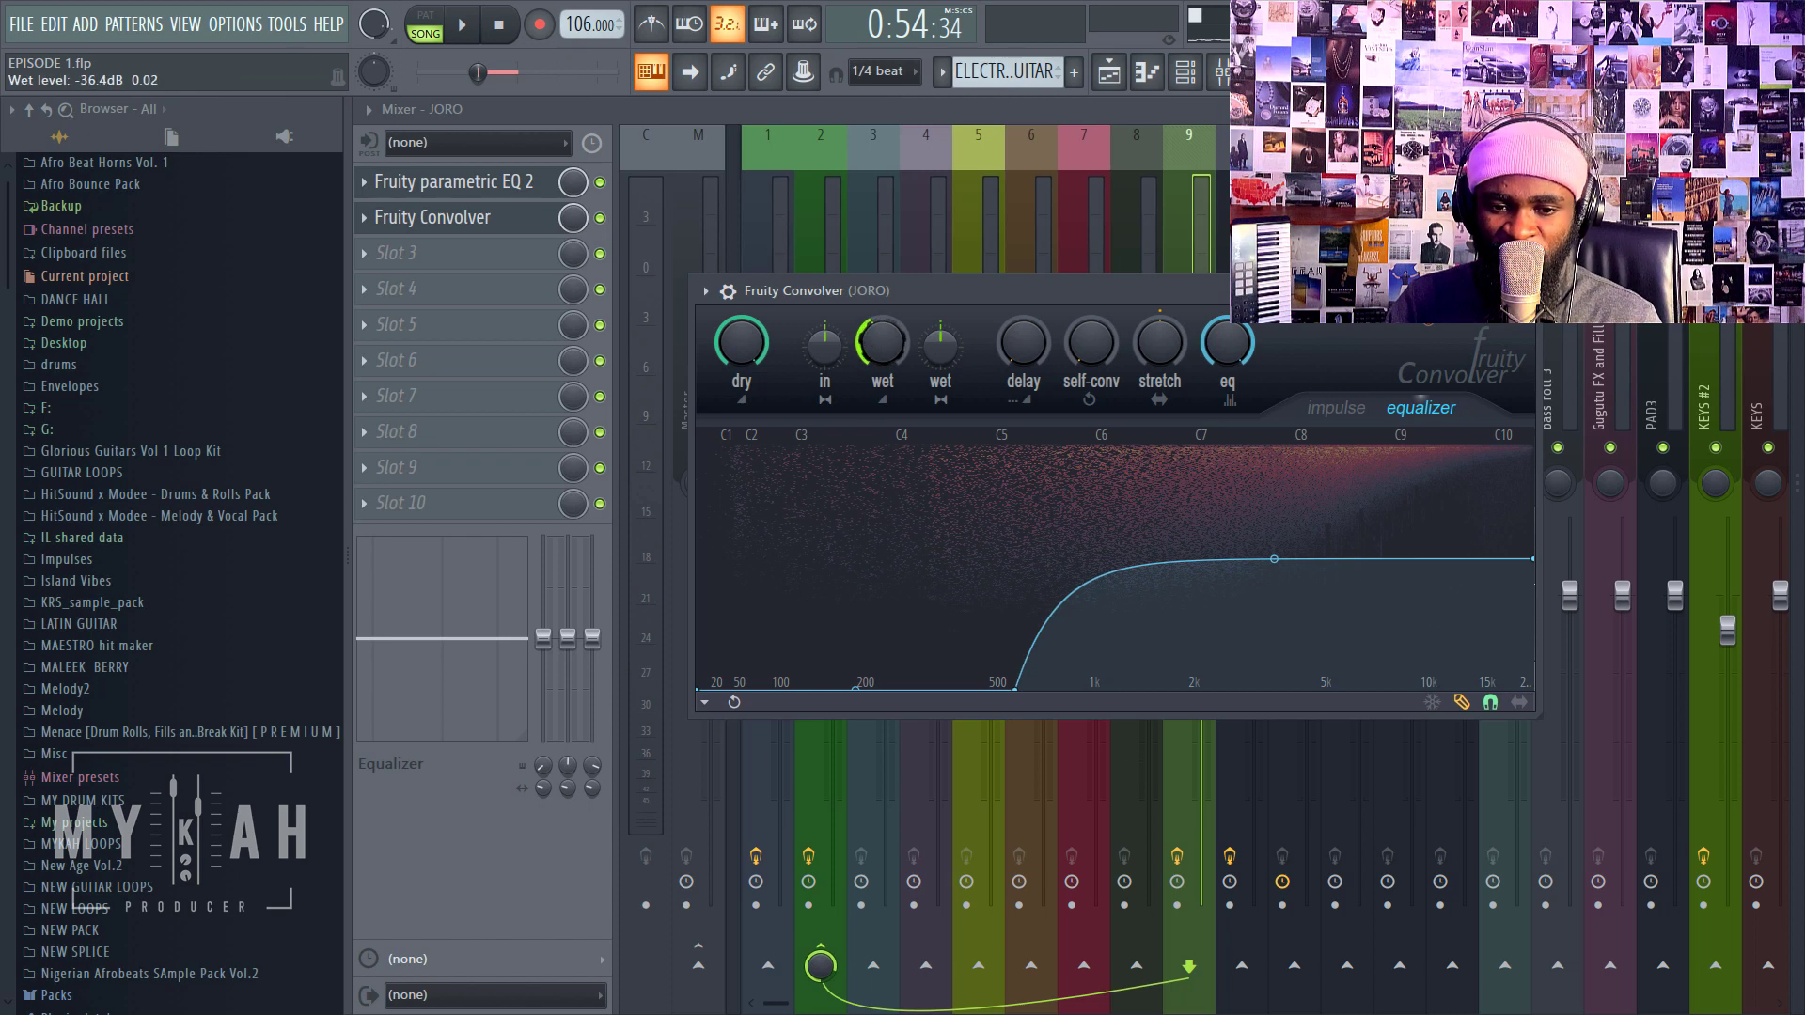
Step: Set the Convolver wet level to -37.7 dB and play the guitar with the reverb
{"action": "left_click_drag", "start_coordinate": [882, 343], "coordinate": [881, 347]}
{"action": "key", "text": "space"}
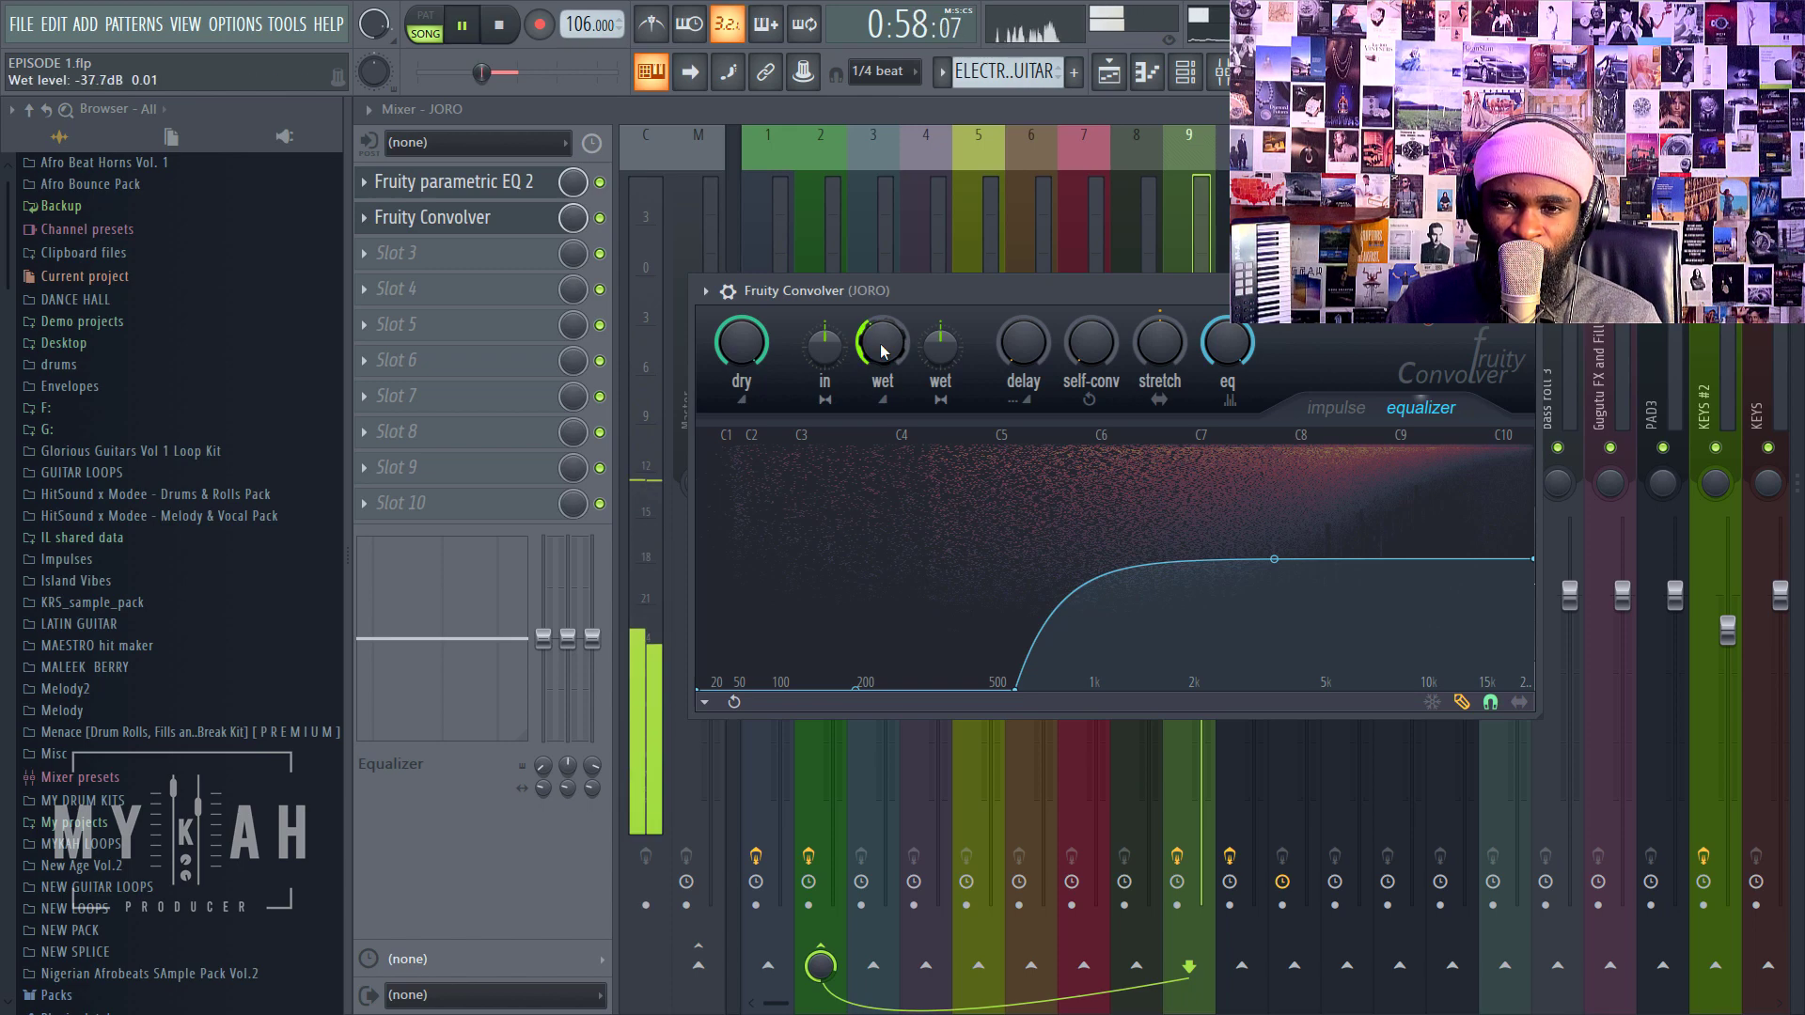
{"action": "key", "text": "space"}
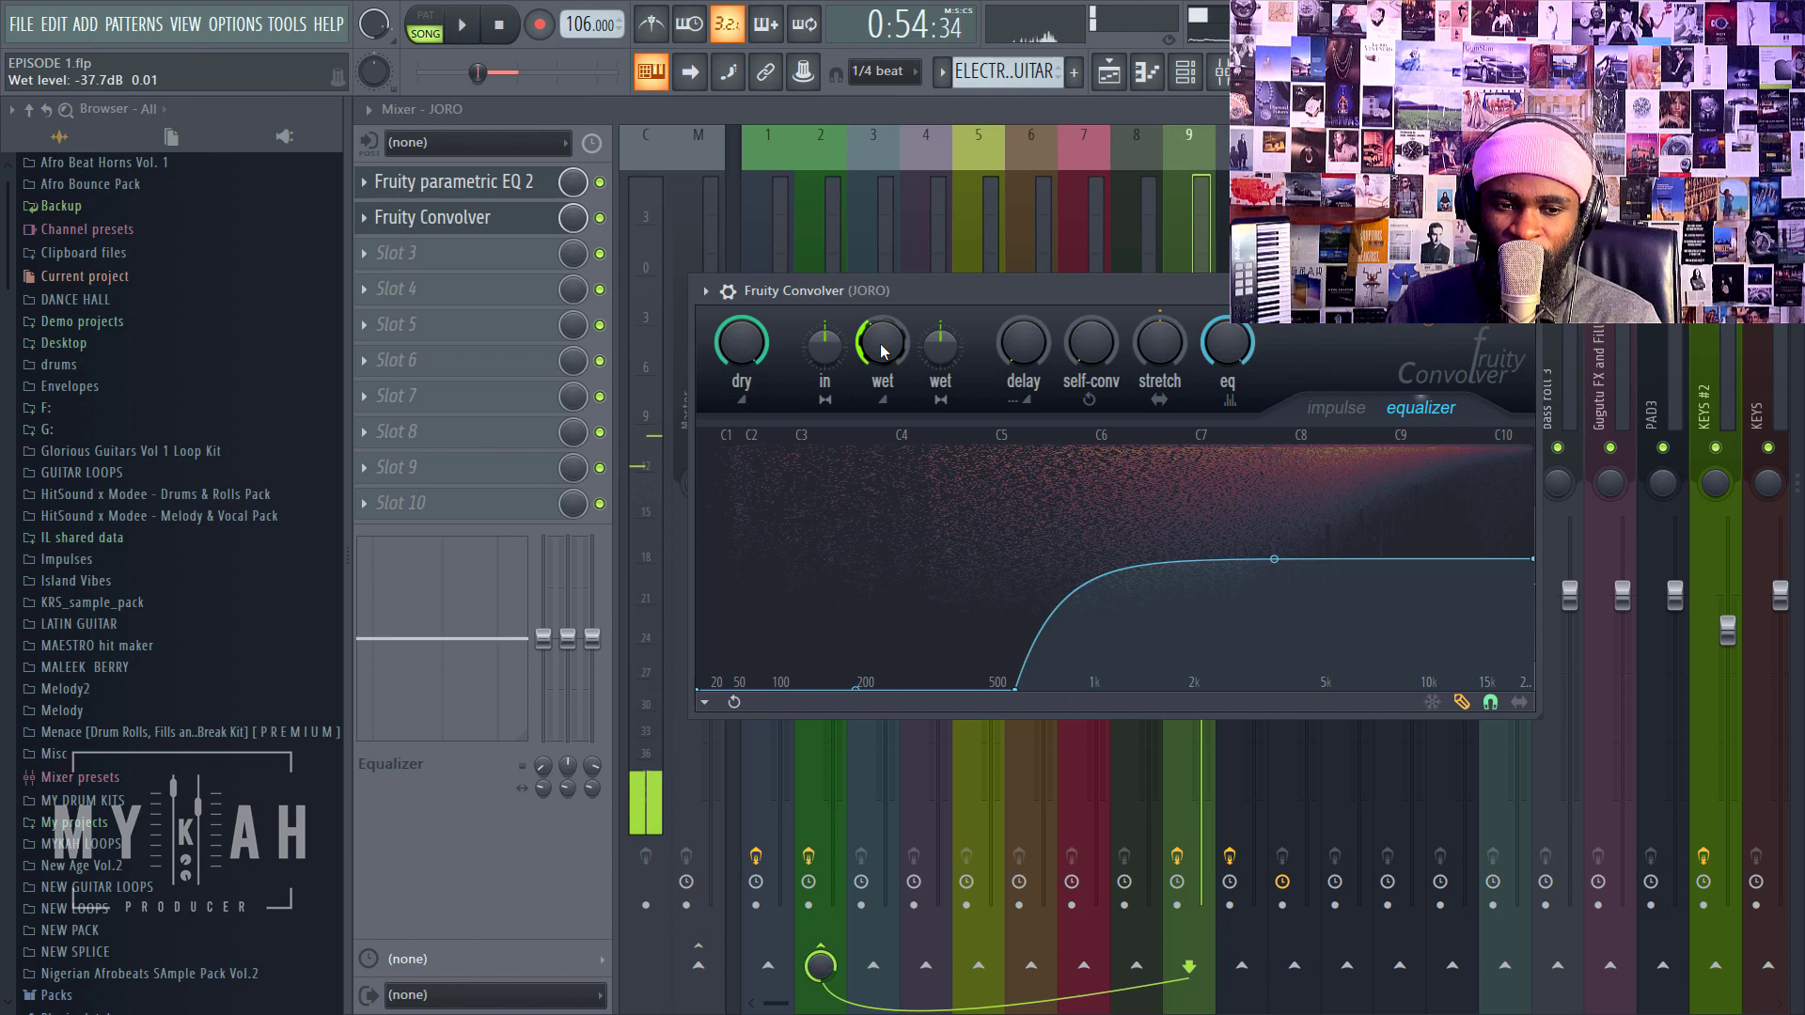
{"action": "left_click_drag", "start_coordinate": [899, 297], "coordinate": [947, 343]}
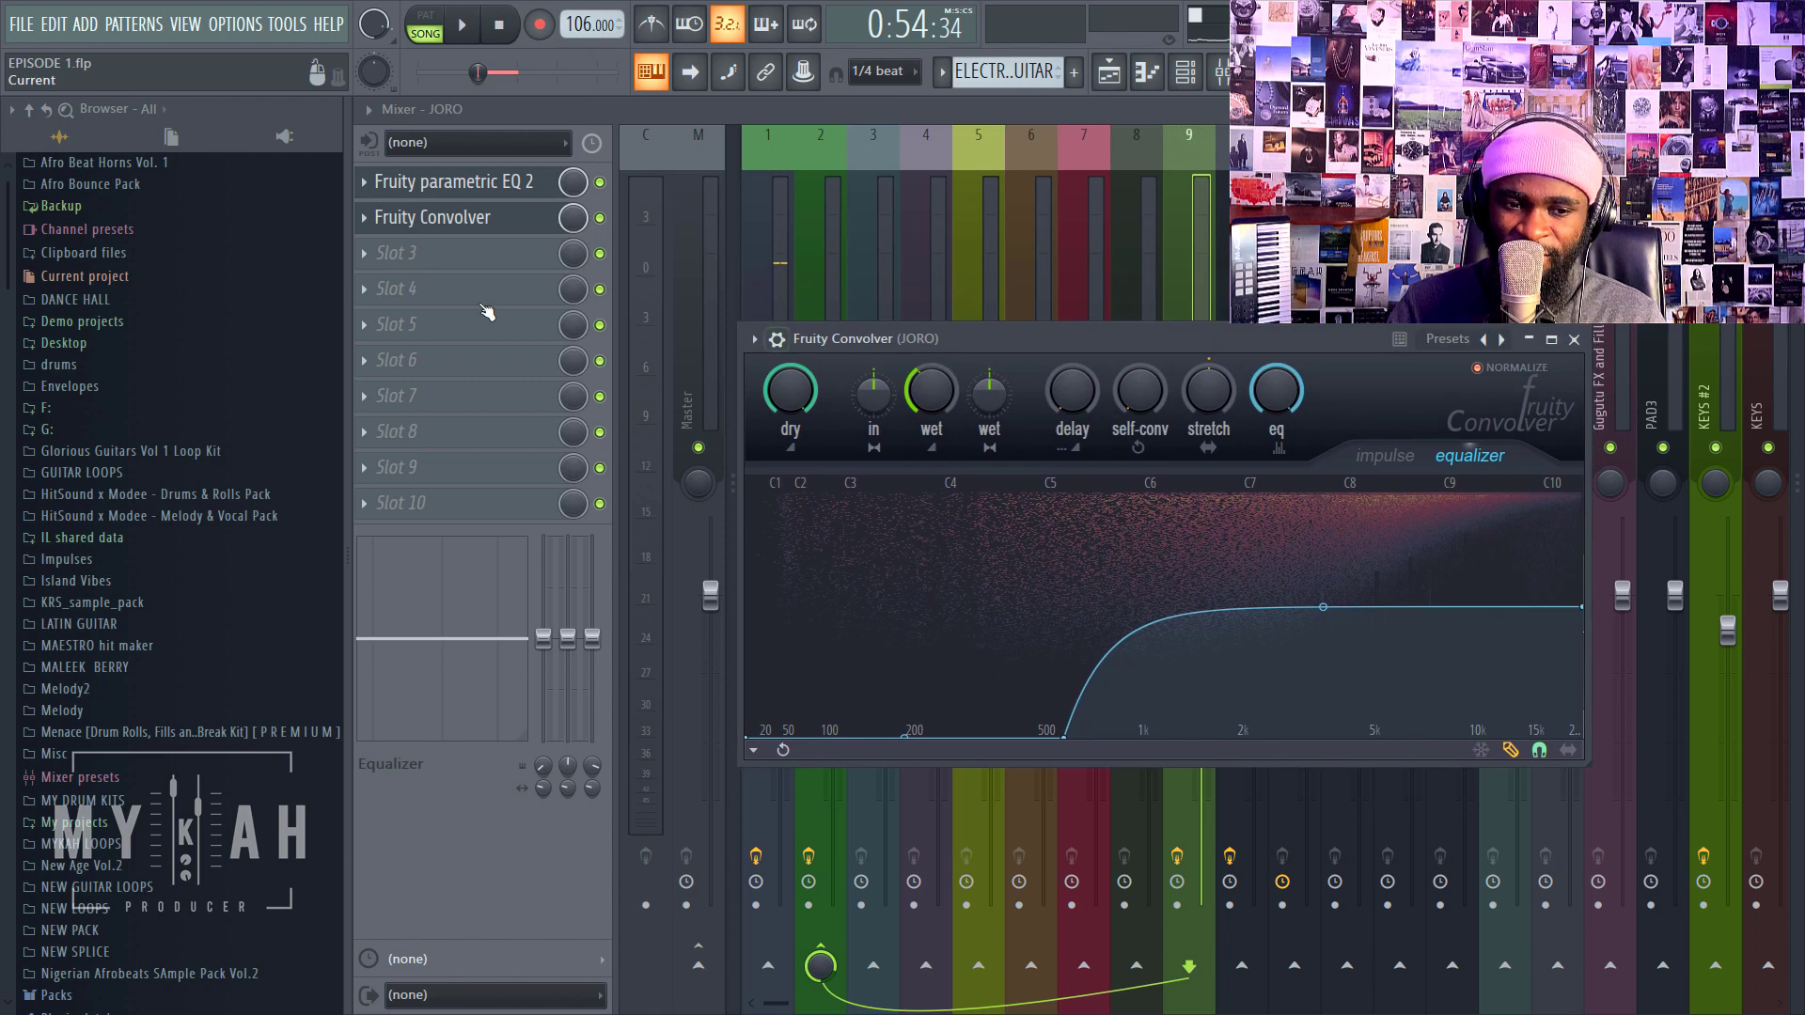
Step: Add Fruity Flanger with its default settings to effect slot 3 of the JORO track and audition it
{"action": "left_click", "coordinate": [466, 251]}
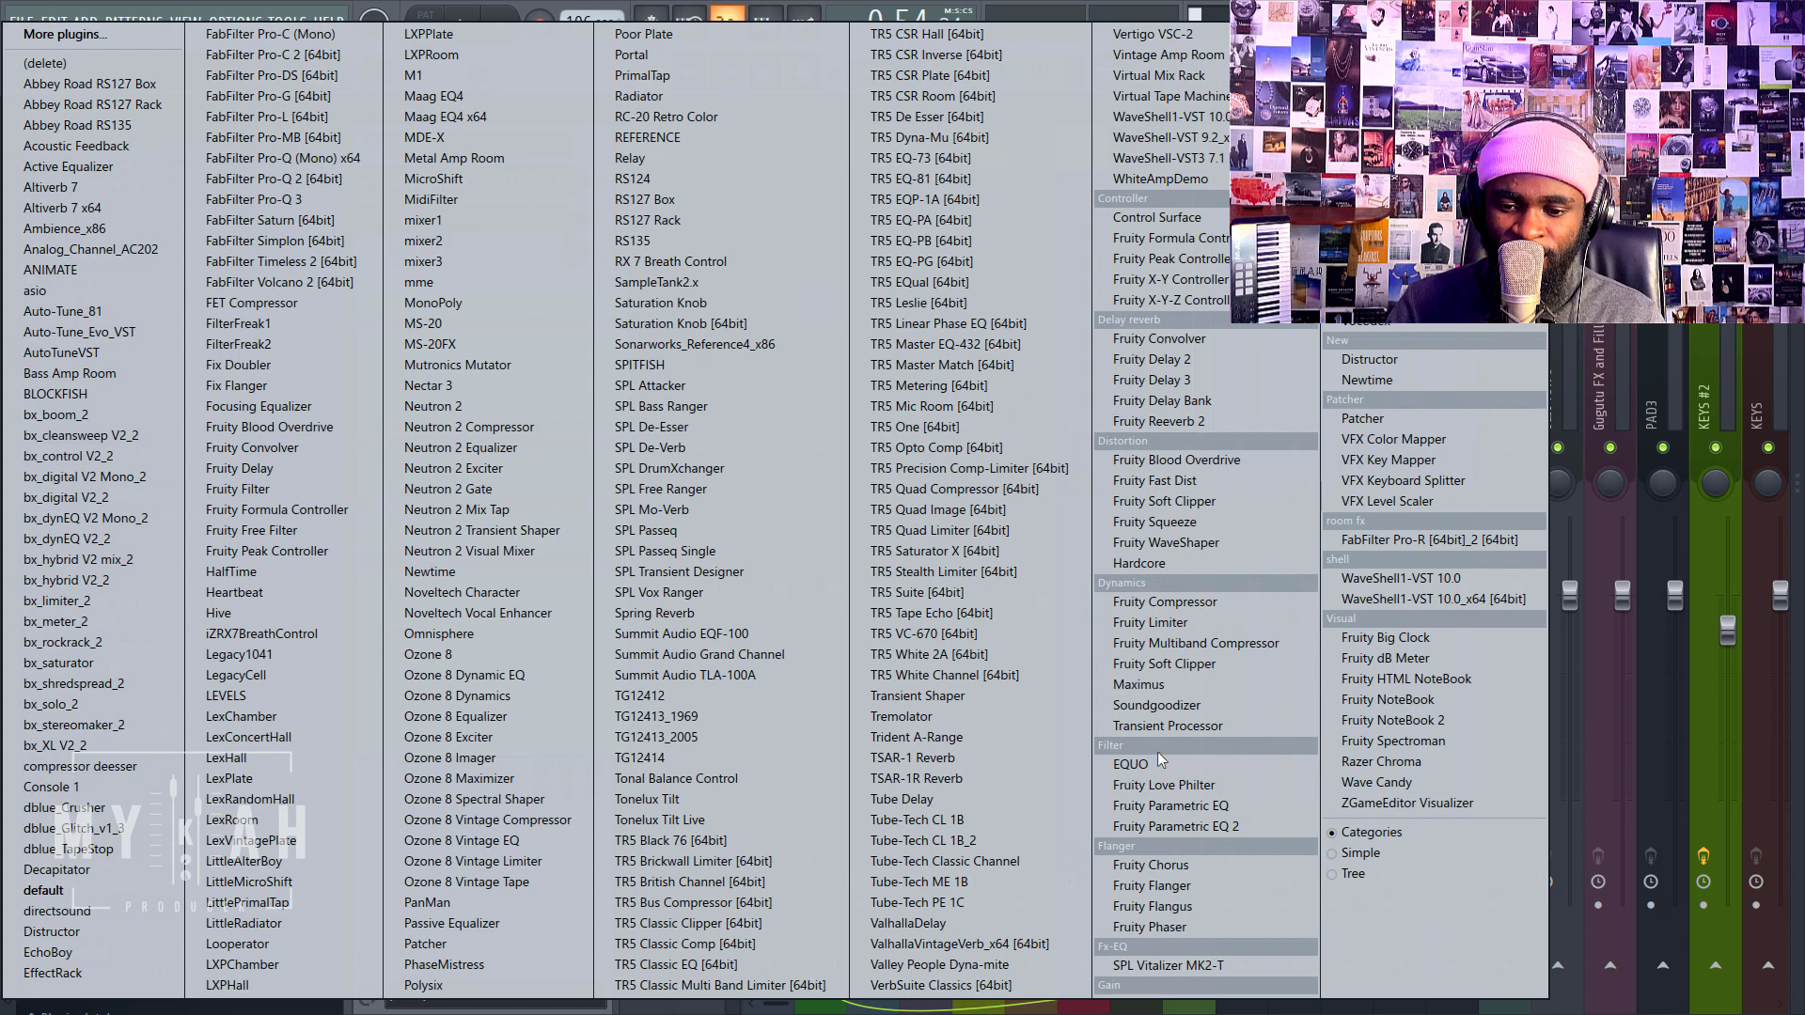
{"action": "left_click", "coordinate": [1181, 885]}
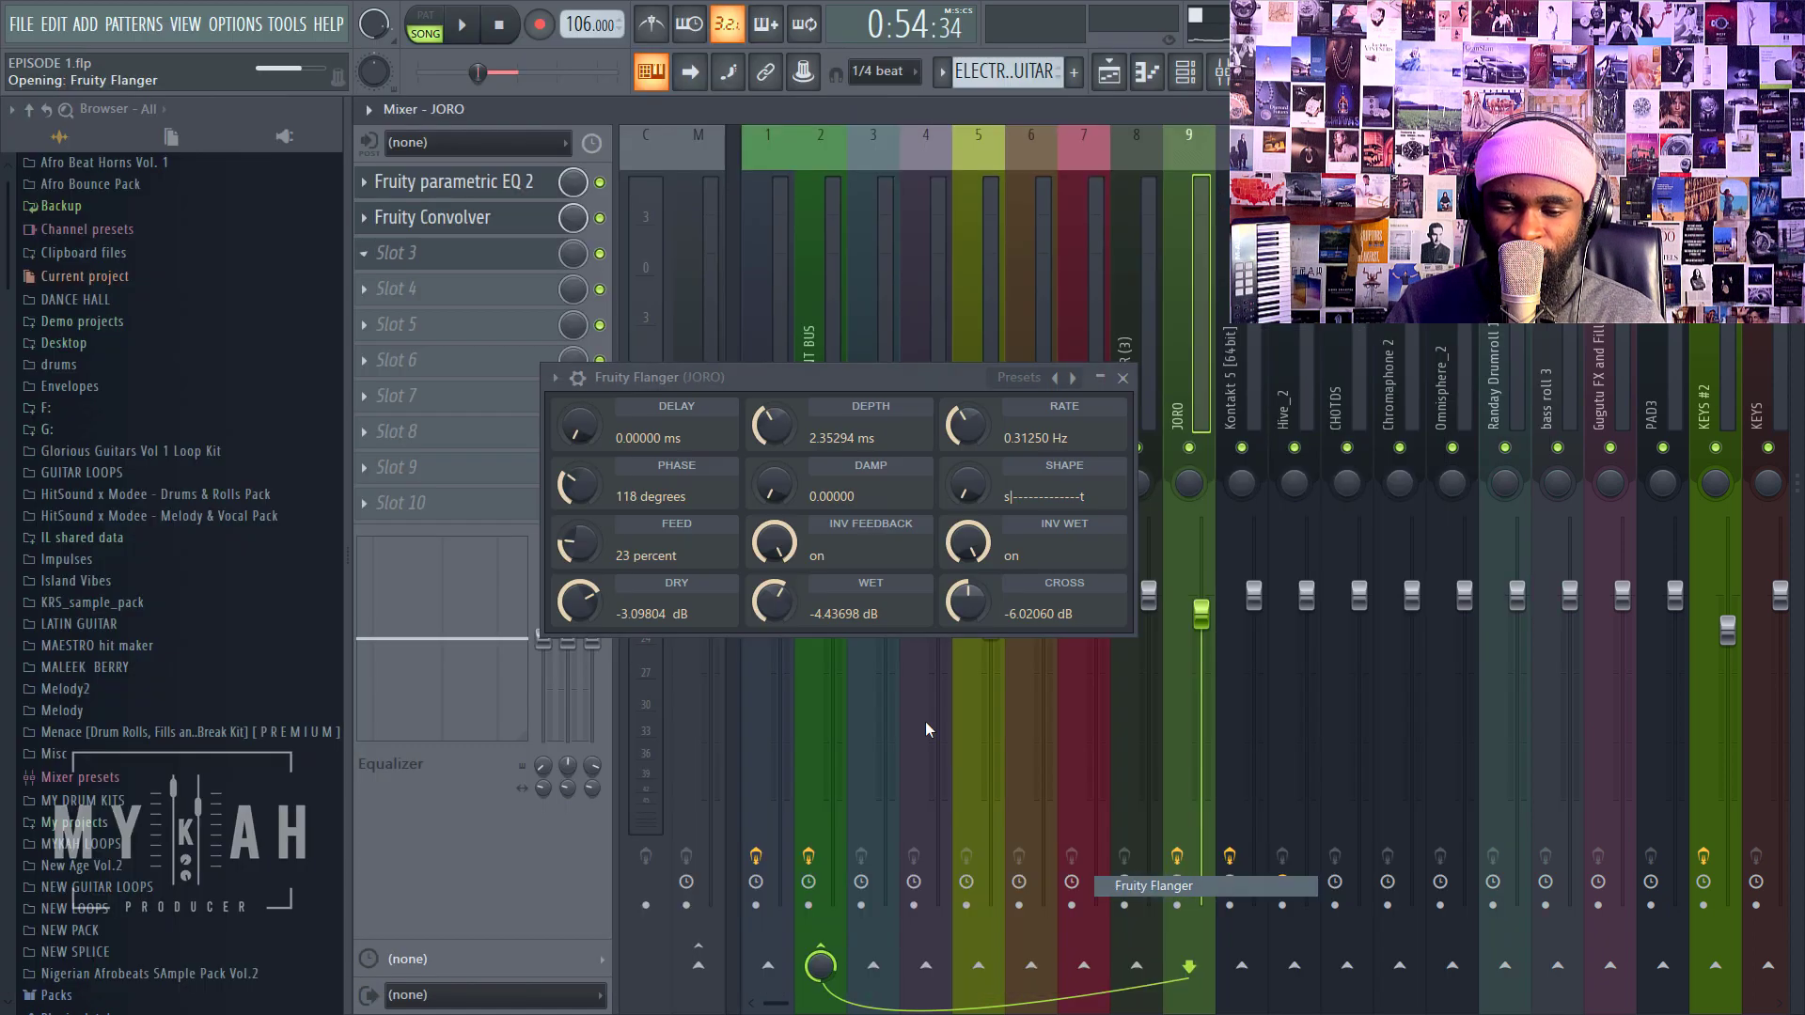
{"action": "left_click_drag", "start_coordinate": [839, 378], "coordinate": [975, 349]}
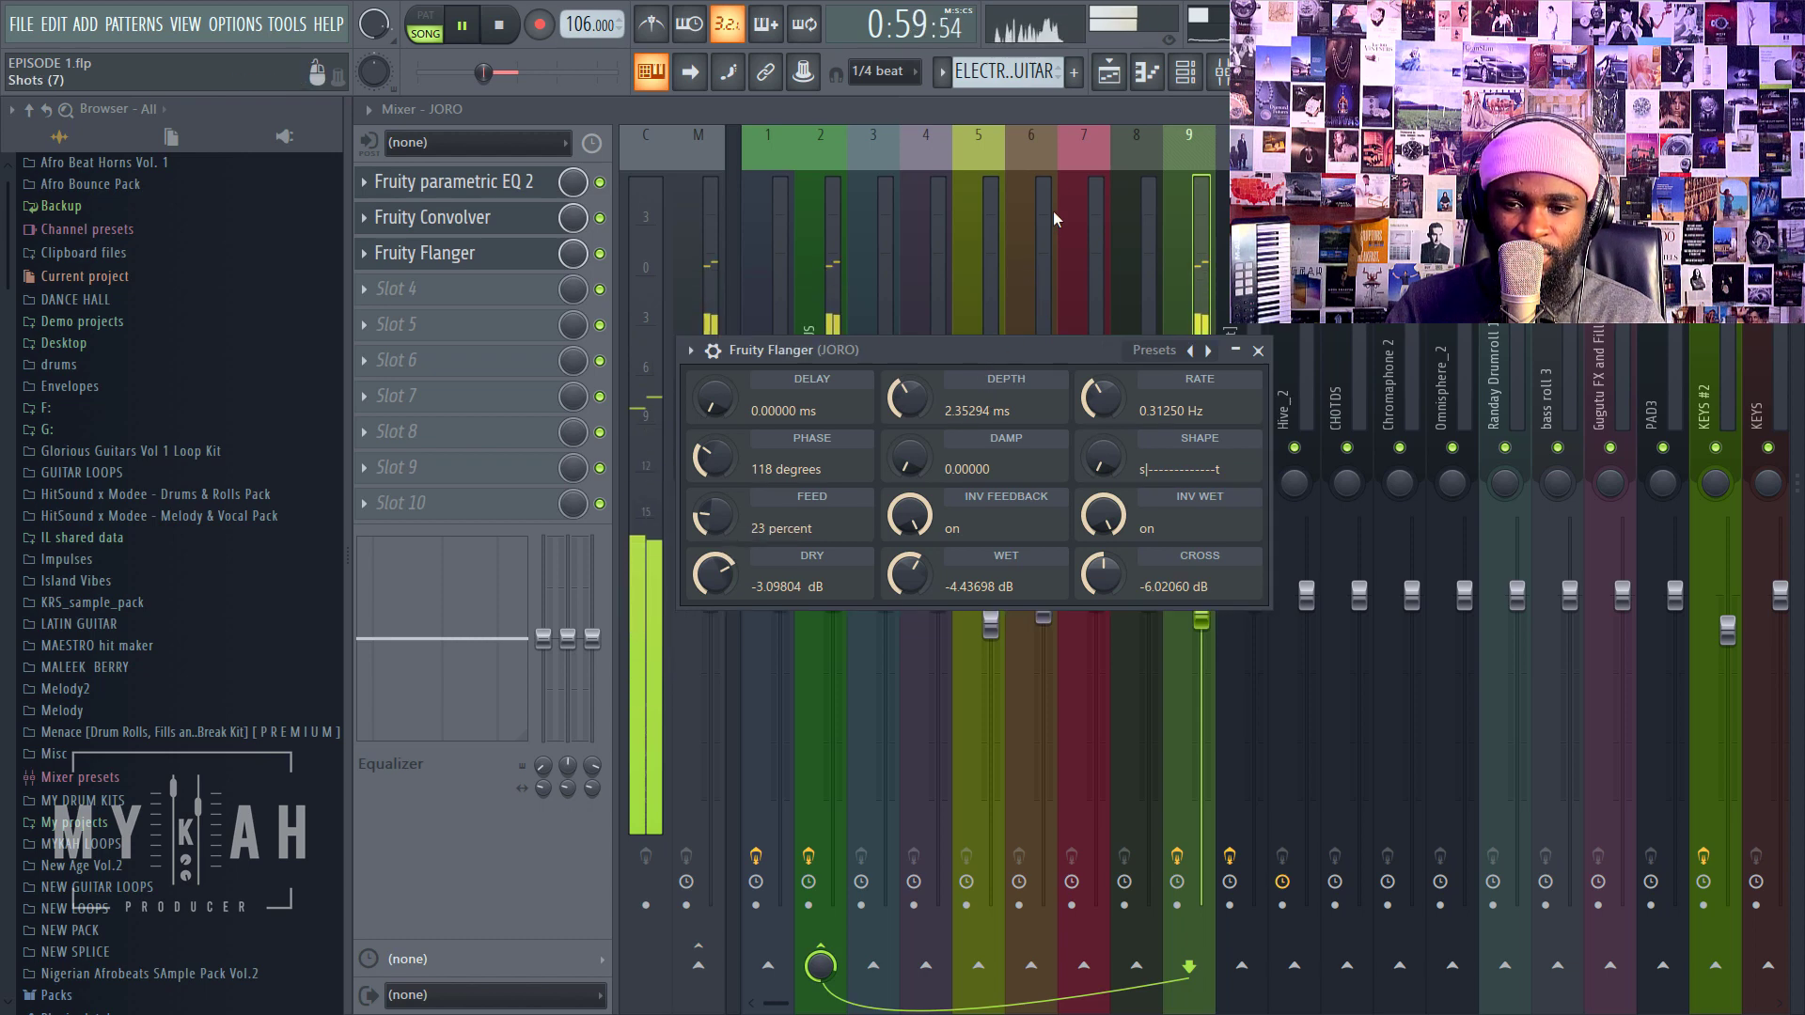
{"action": "left_click", "coordinate": [1047, 115]}
{"action": "key", "text": "space"}
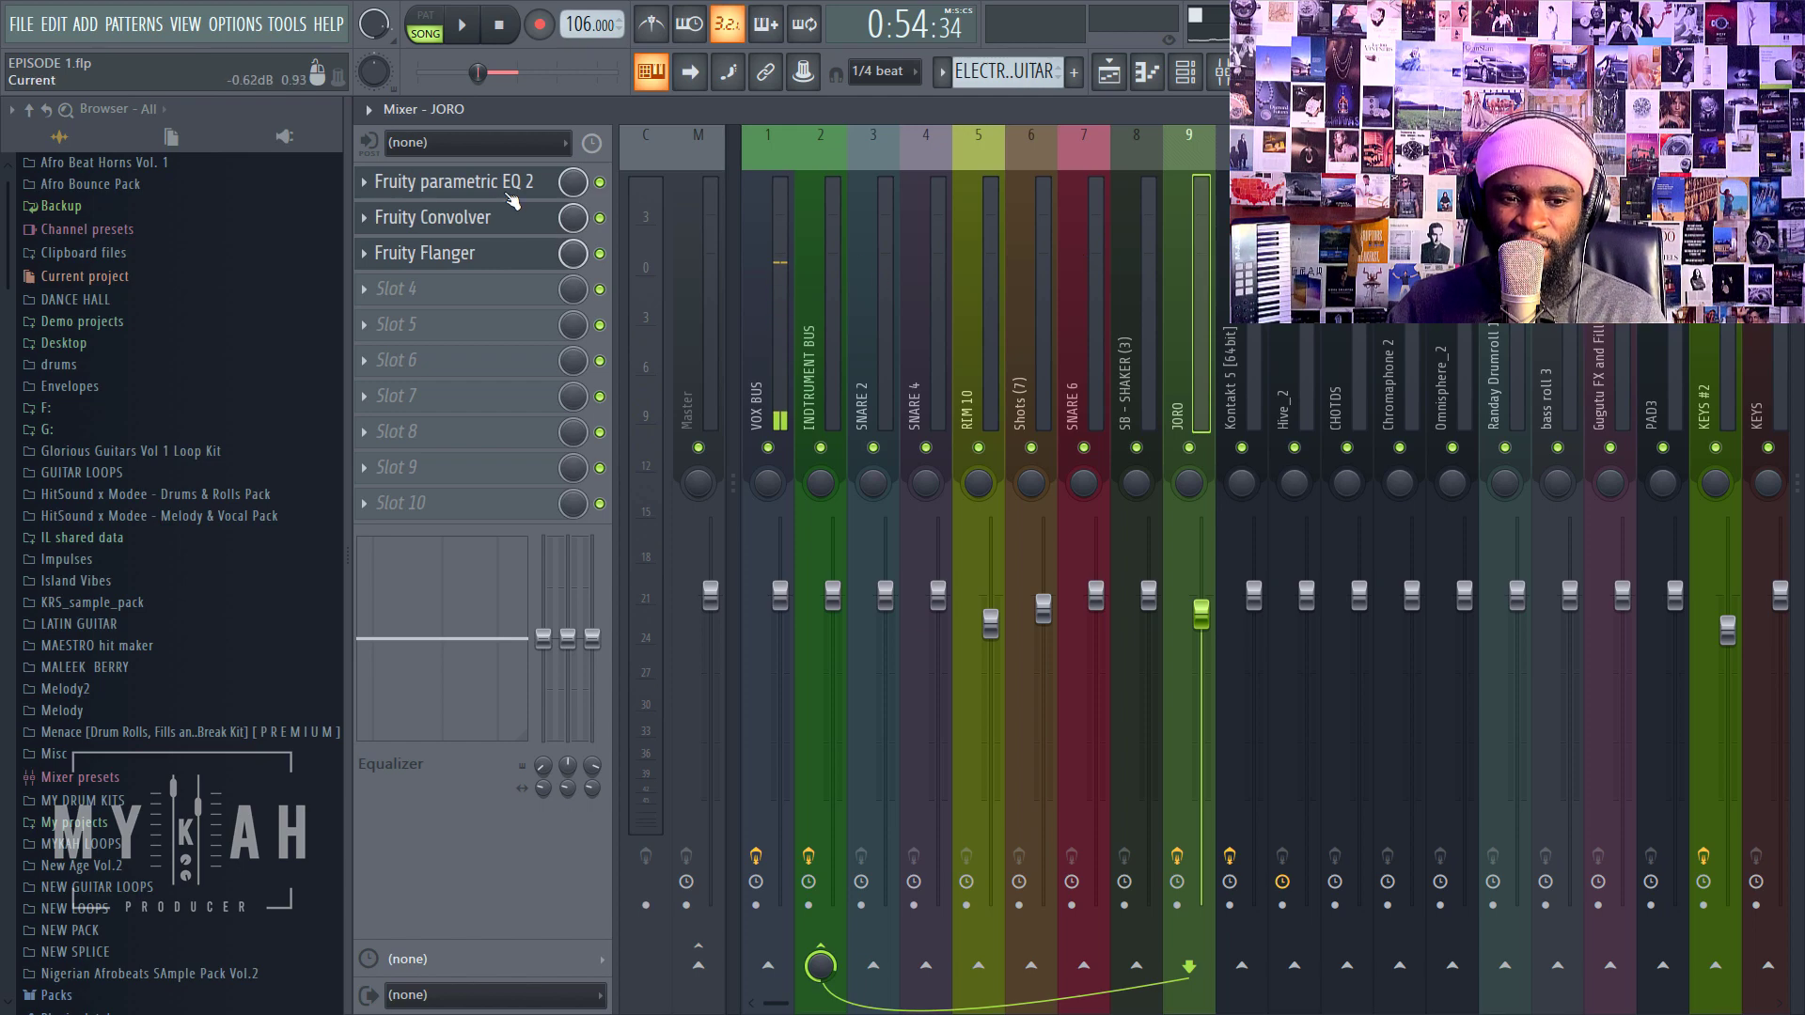
Step: Add RC-20 Retro Color to effect slot 4 of the JORO track
{"action": "left_click", "coordinate": [454, 303]}
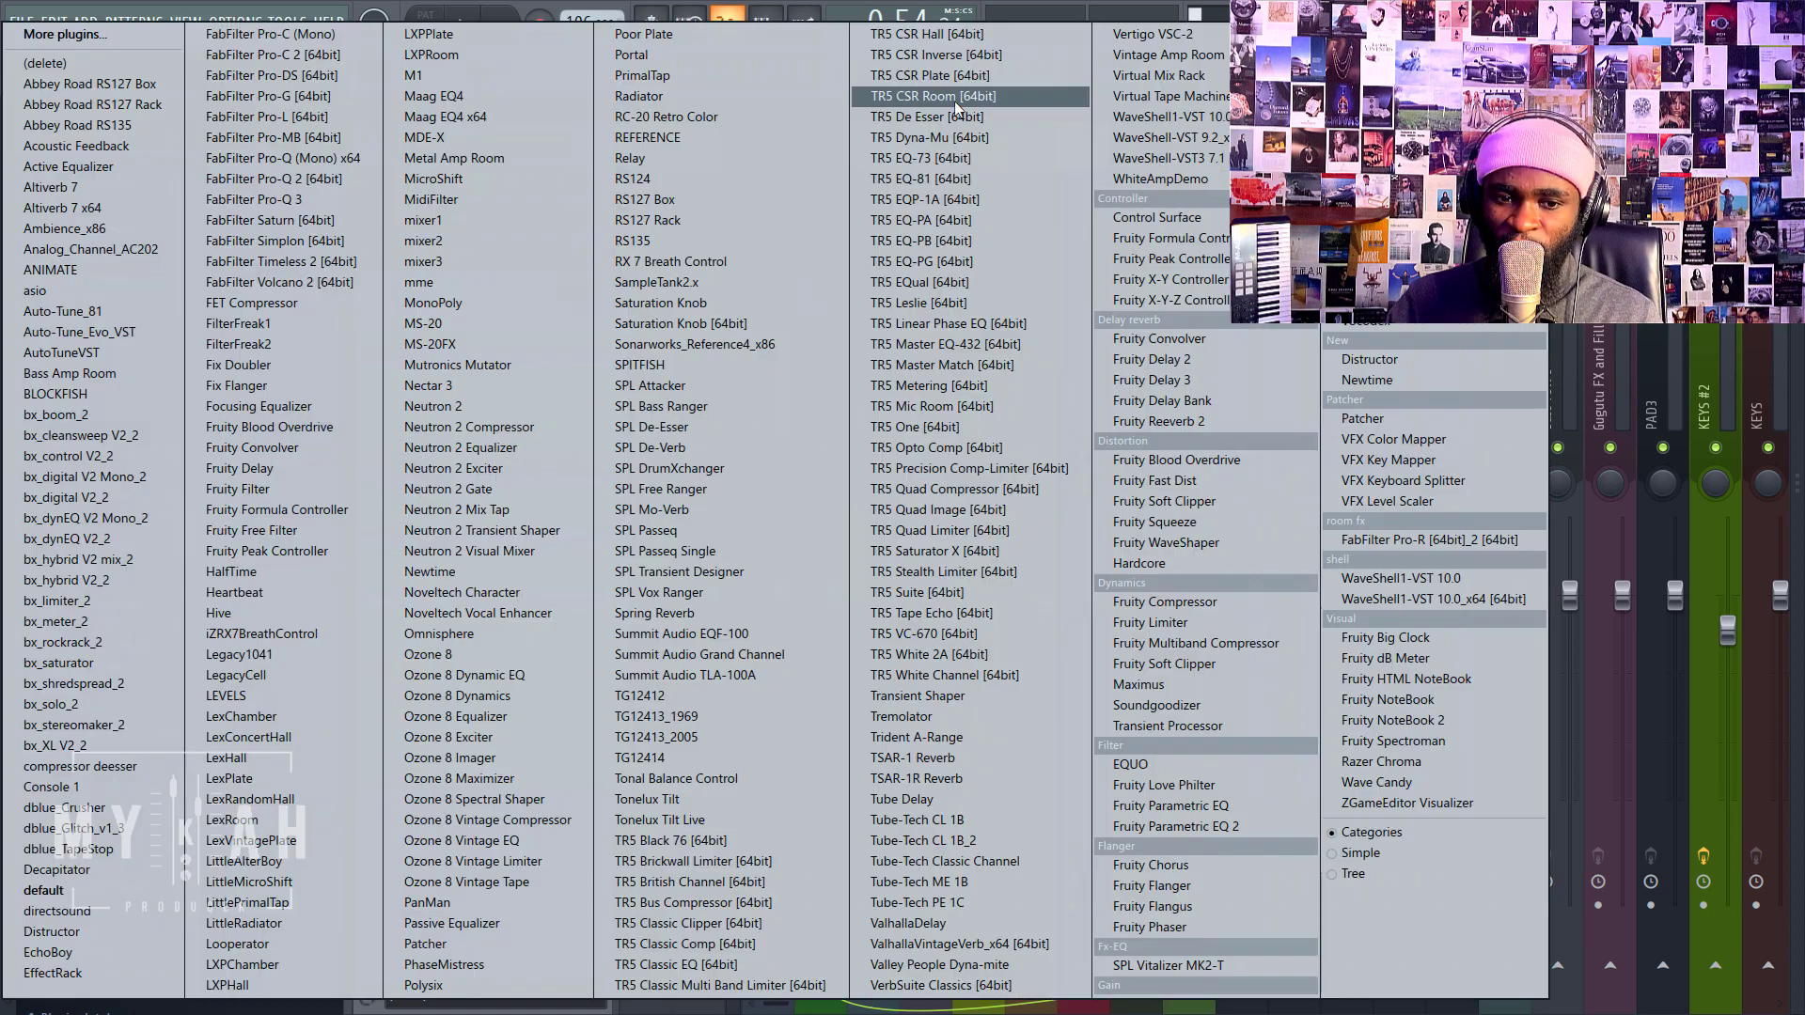
{"action": "left_click", "coordinate": [957, 101]}
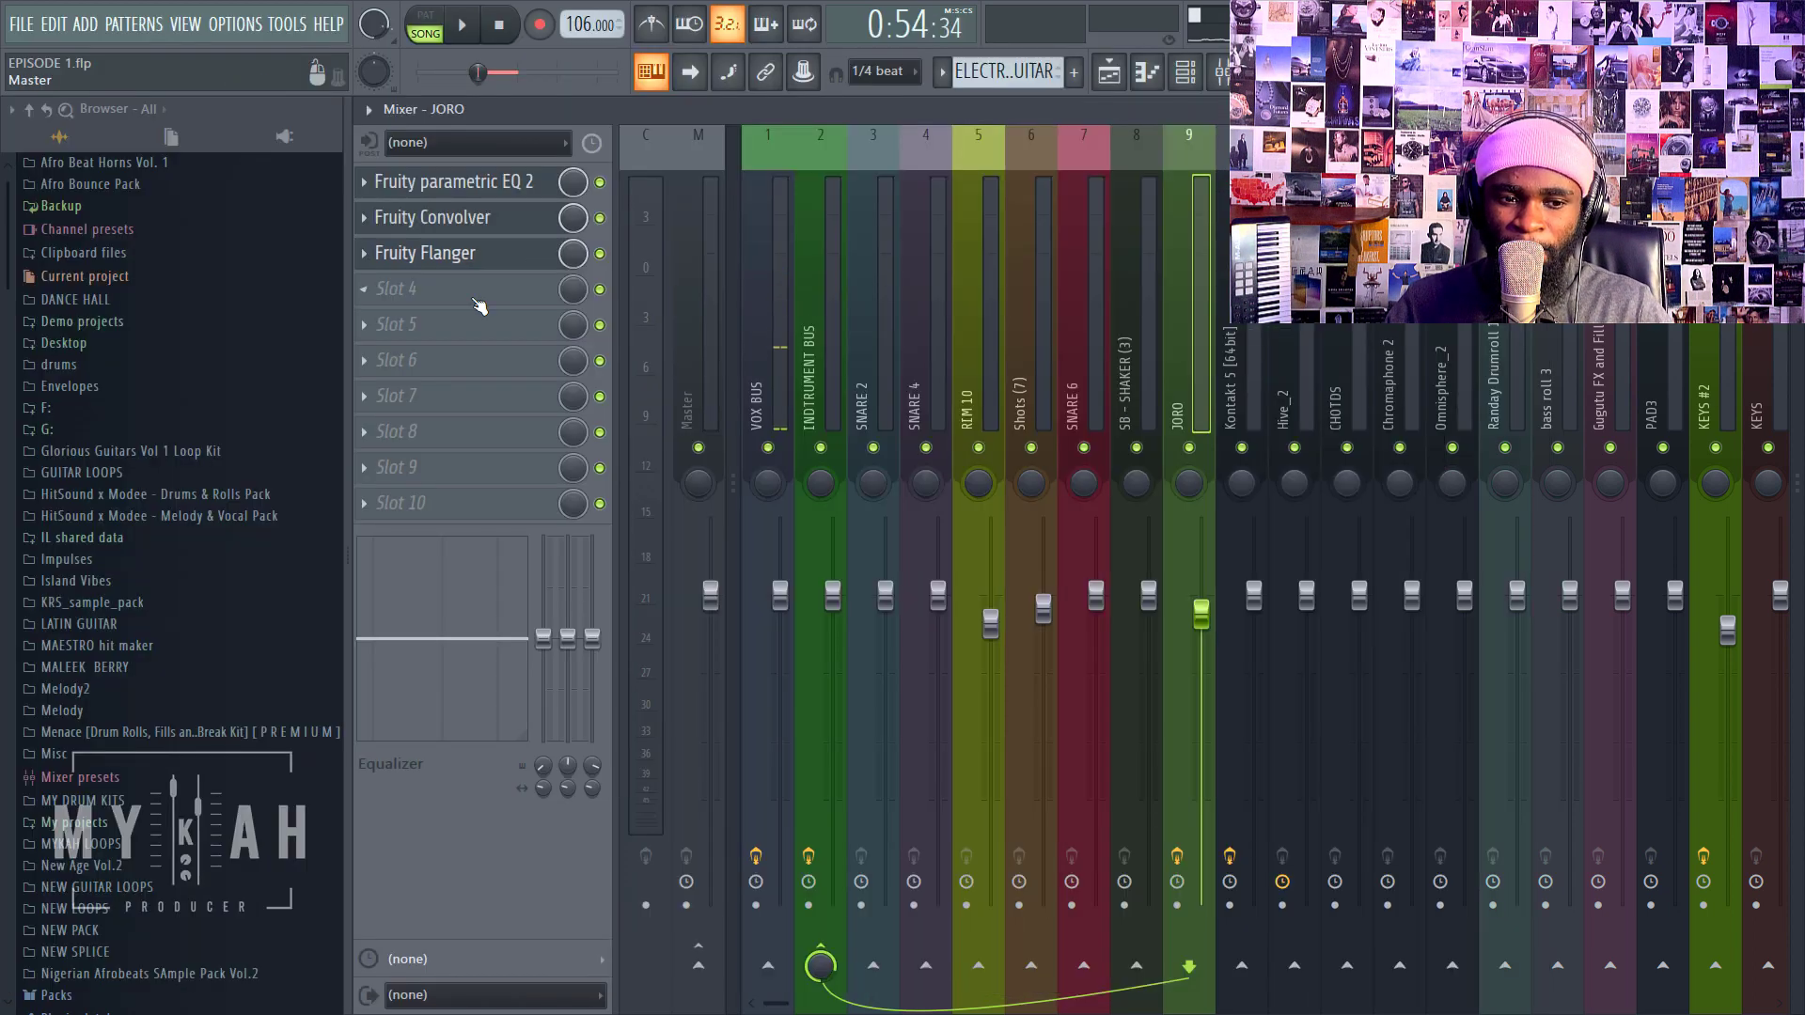
{"action": "left_click", "coordinate": [475, 296]}
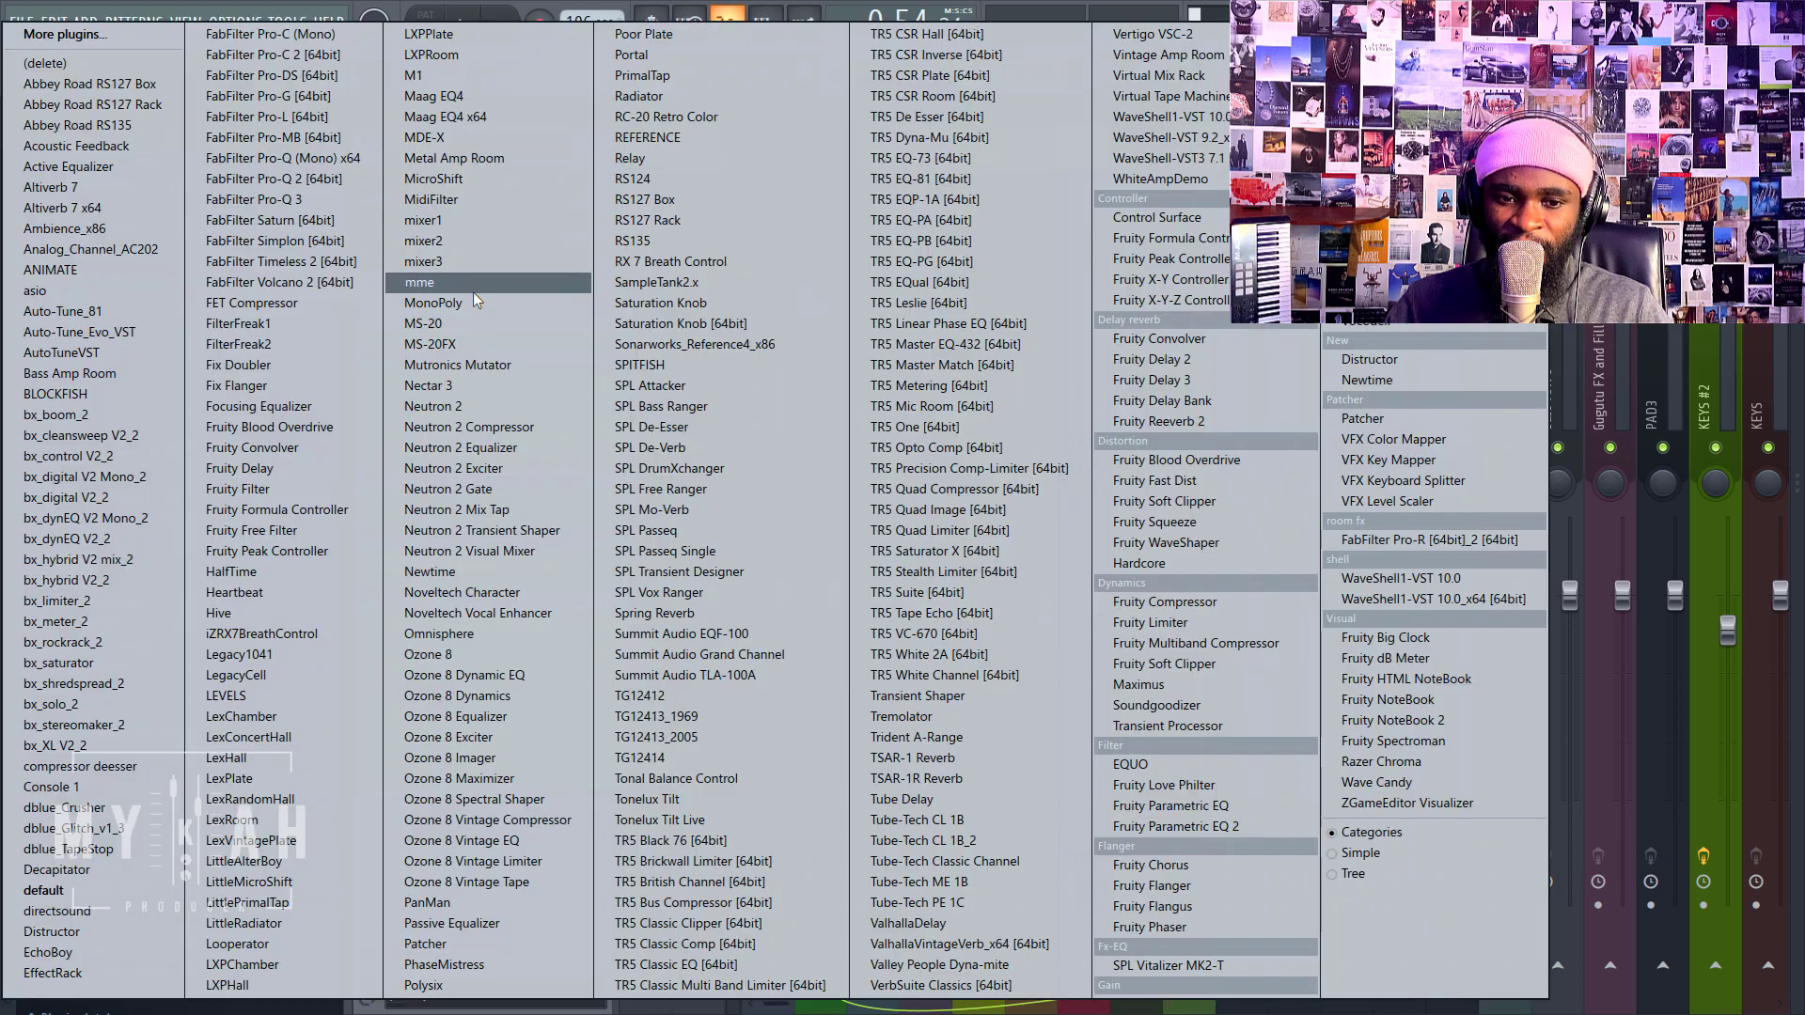
{"action": "left_click", "coordinate": [701, 118]}
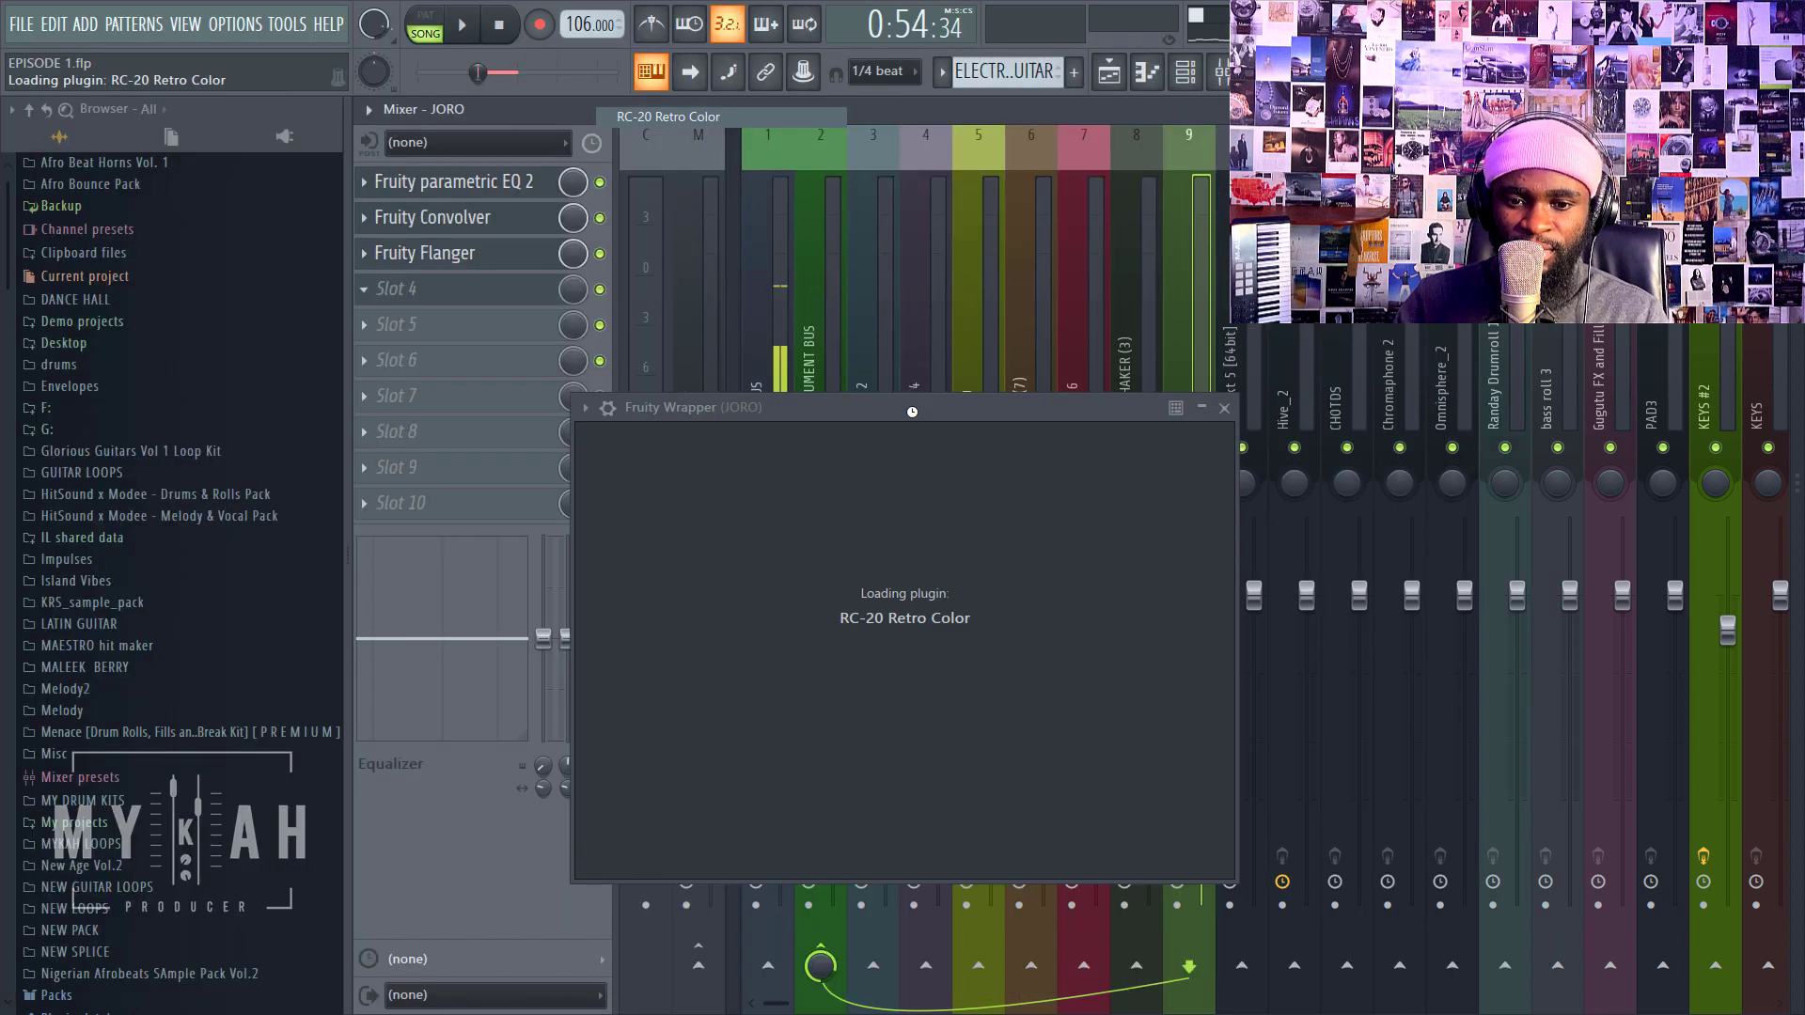
{"action": "left_click_drag", "start_coordinate": [883, 409], "coordinate": [1011, 344]}
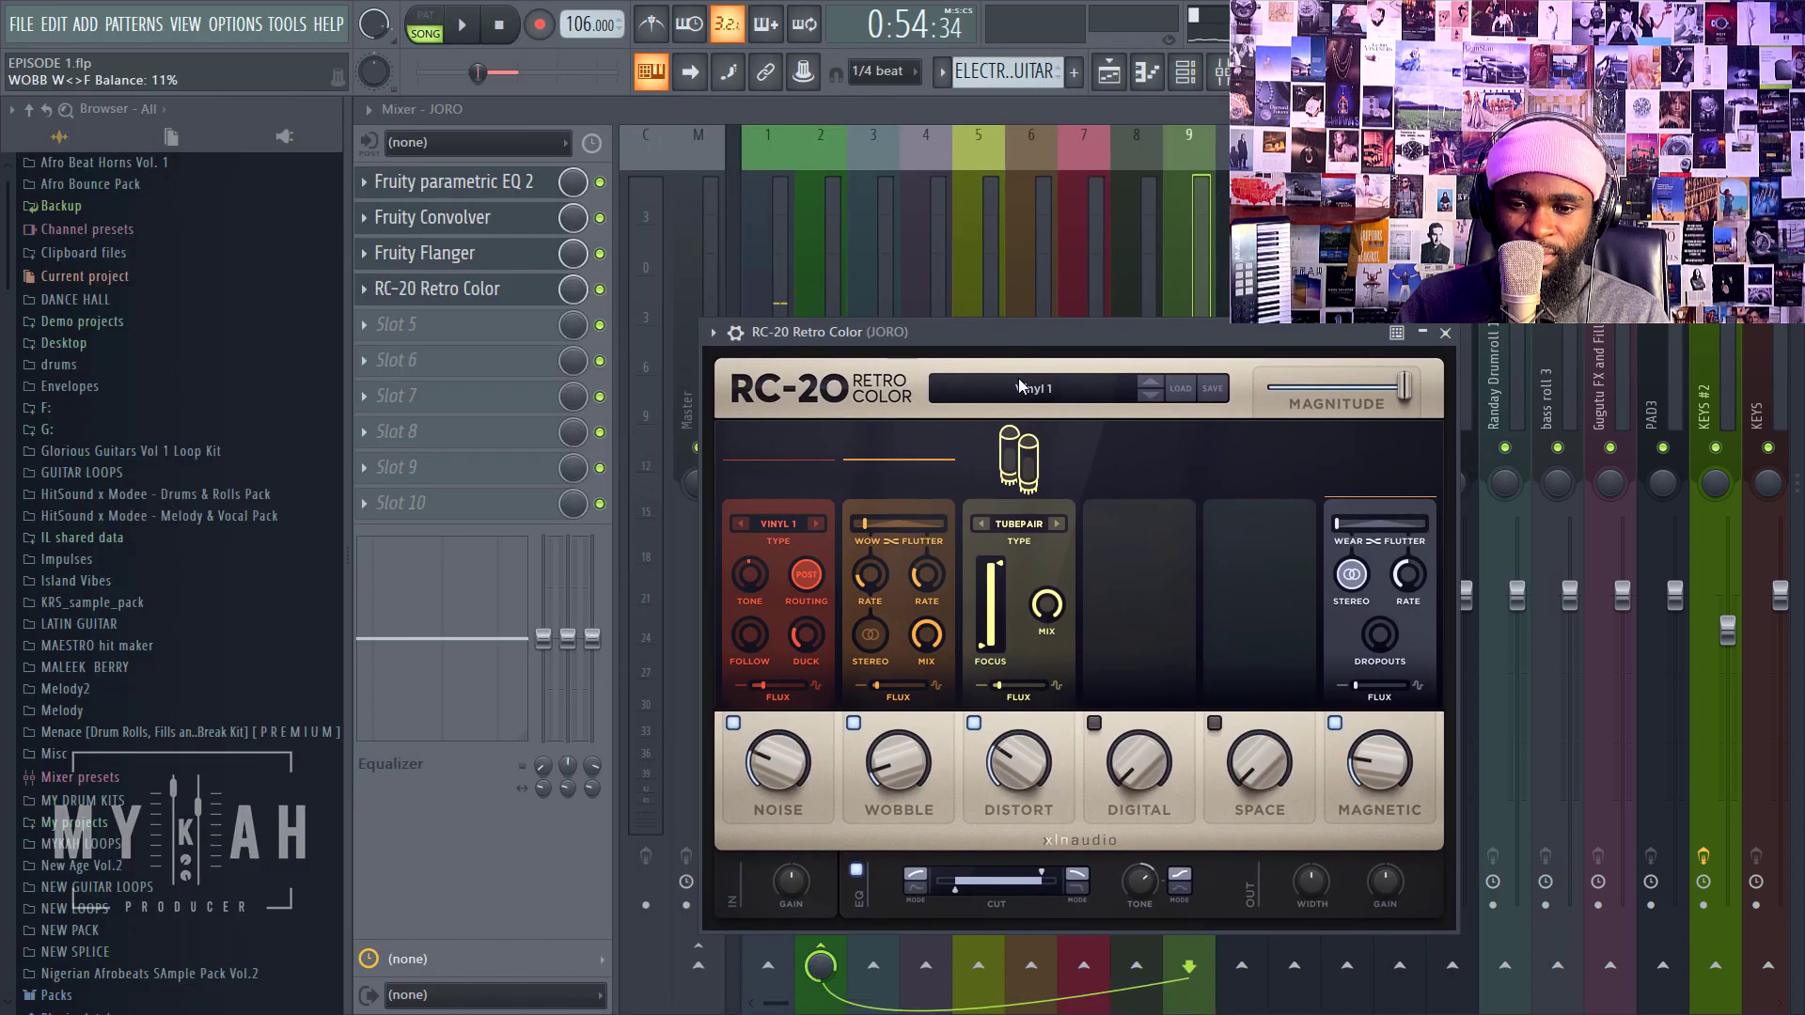
Step: Load the Digital LPF preset in RC-20 Retro Color and play the guitar through it
{"action": "left_click", "coordinate": [1021, 387]}
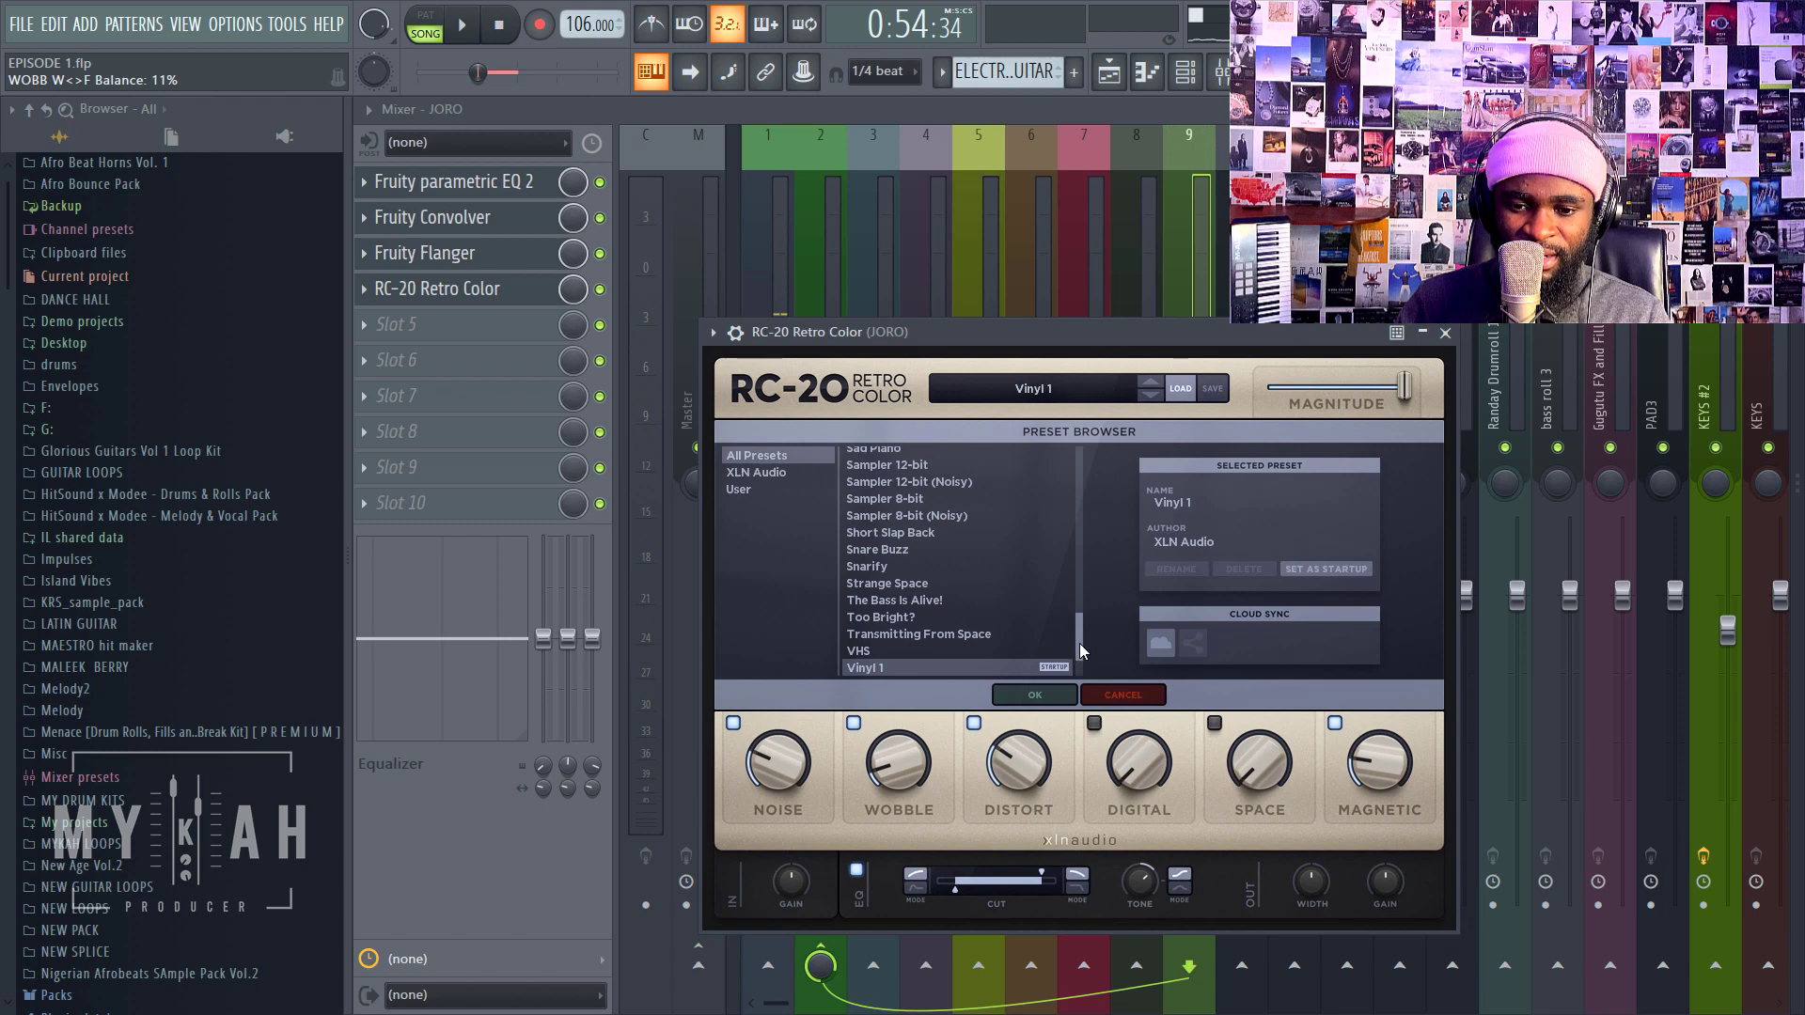
{"action": "left_click_drag", "start_coordinate": [1080, 643], "coordinate": [1070, 471]}
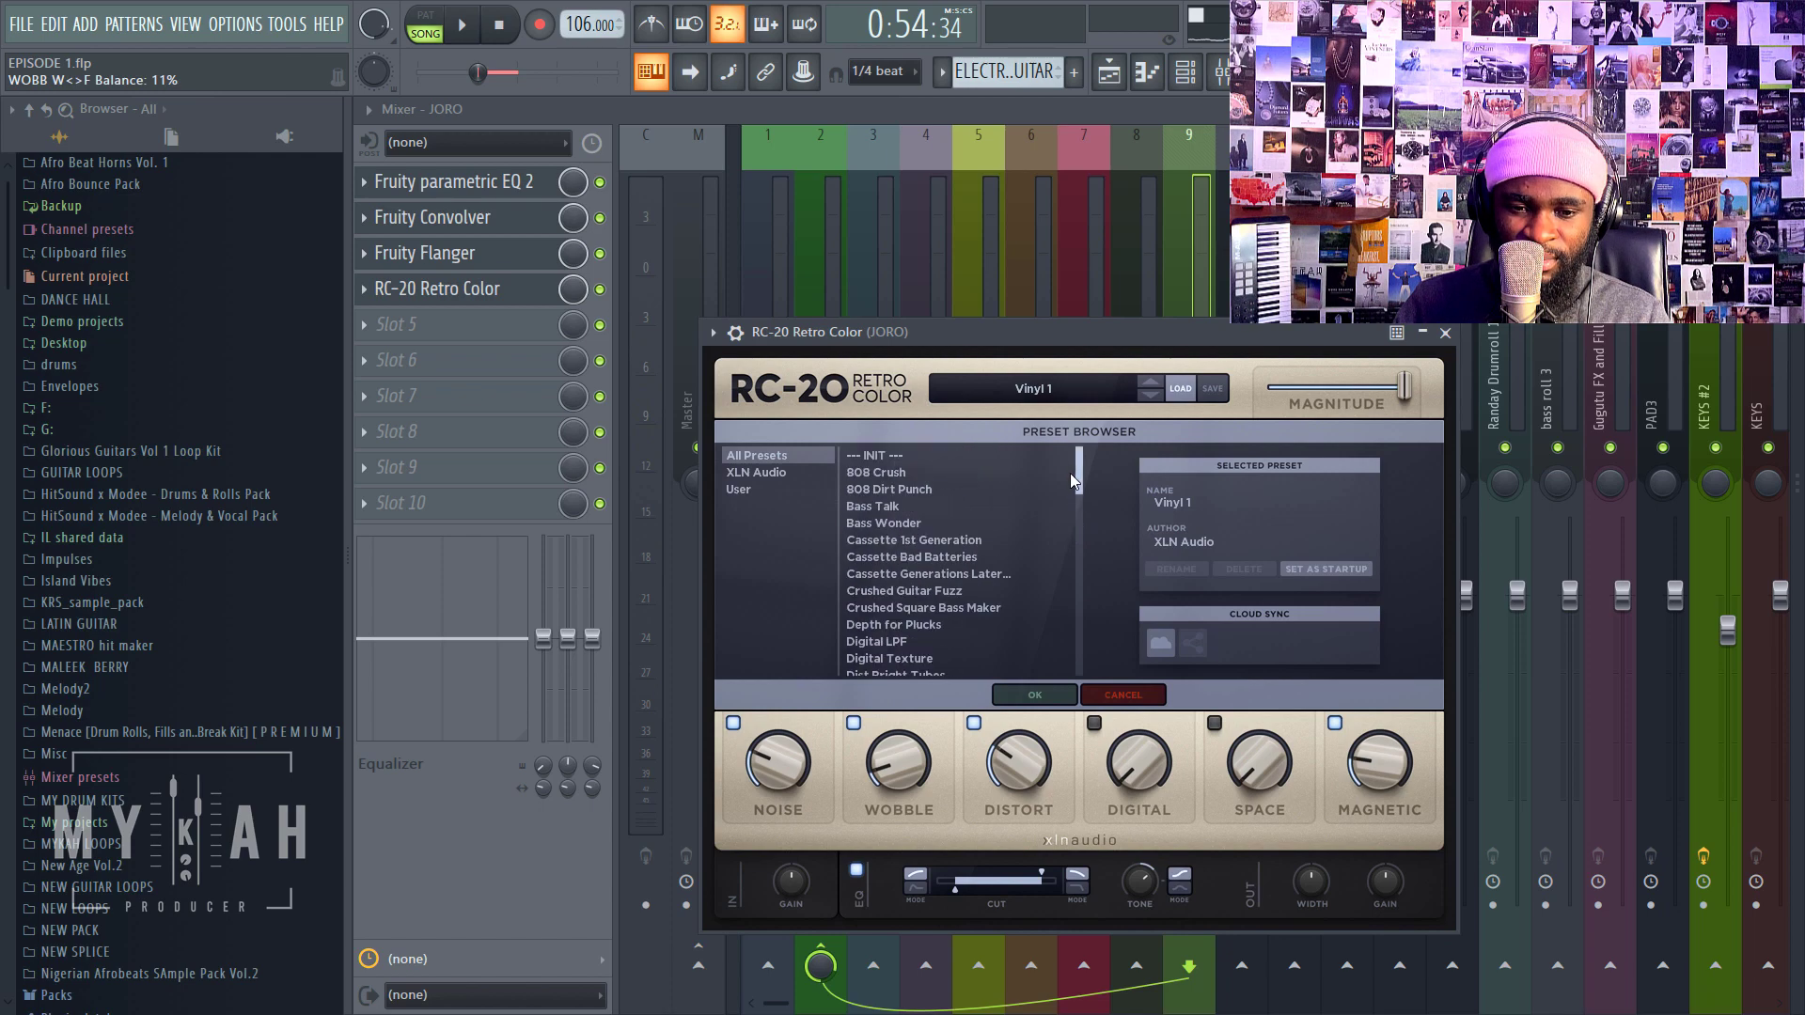
{"action": "left_click", "coordinate": [900, 639]}
{"action": "key", "text": "space"}
{"action": "left_click_drag", "start_coordinate": [944, 335], "coordinate": [972, 290]}
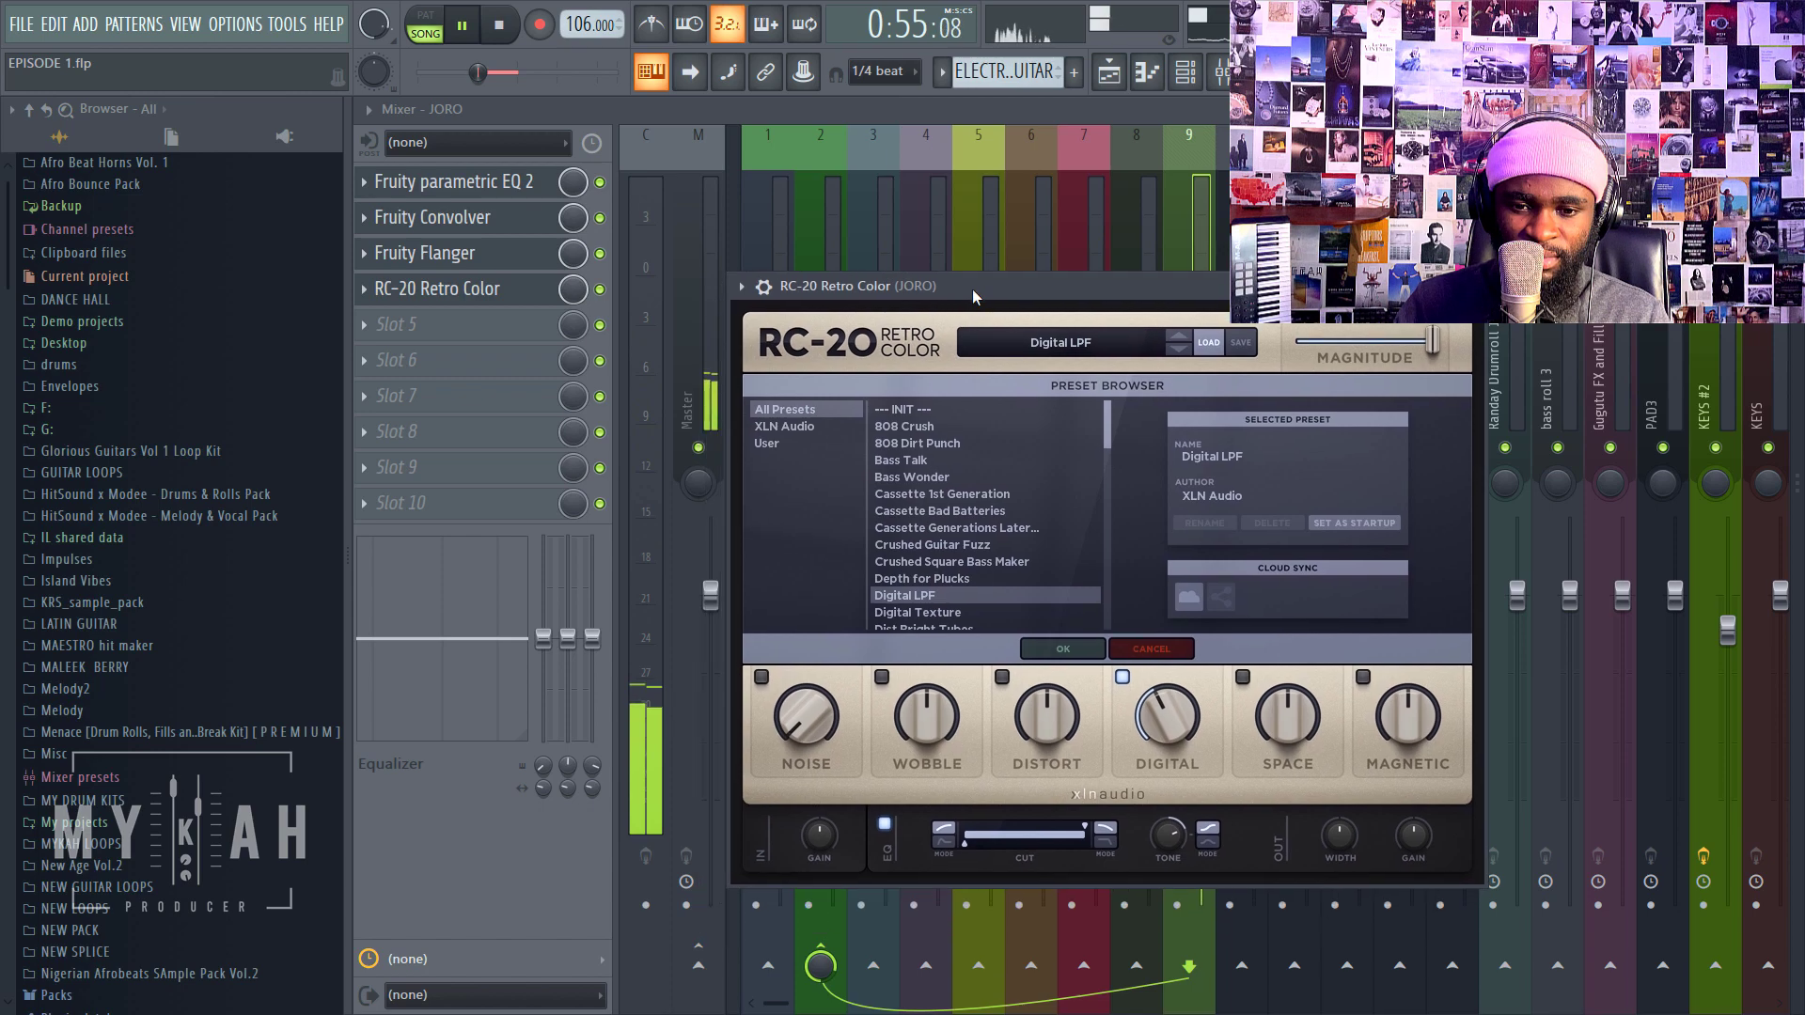
Step: Step through the following RC-20 presets during playback up to Dist Fat Iron and close the plugin
{"action": "left_click", "coordinate": [1178, 348]}
{"action": "left_click", "coordinate": [1179, 348]}
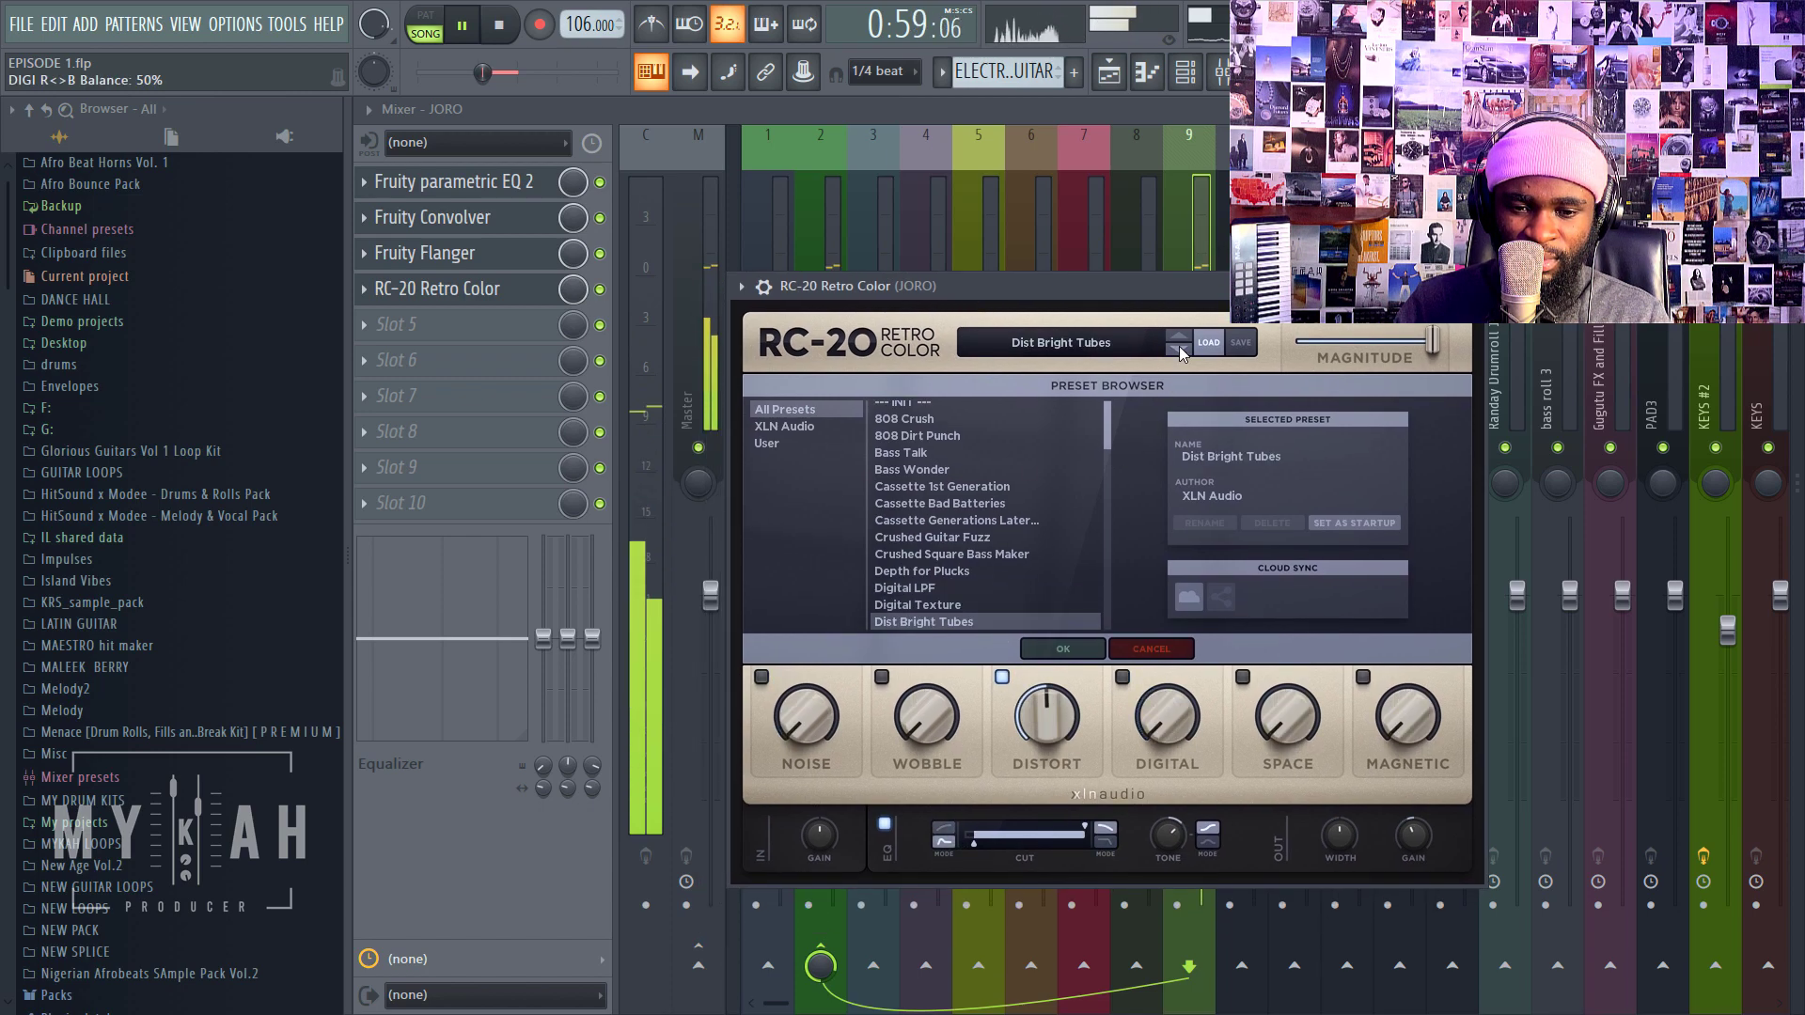
{"action": "left_click", "coordinate": [1179, 348]}
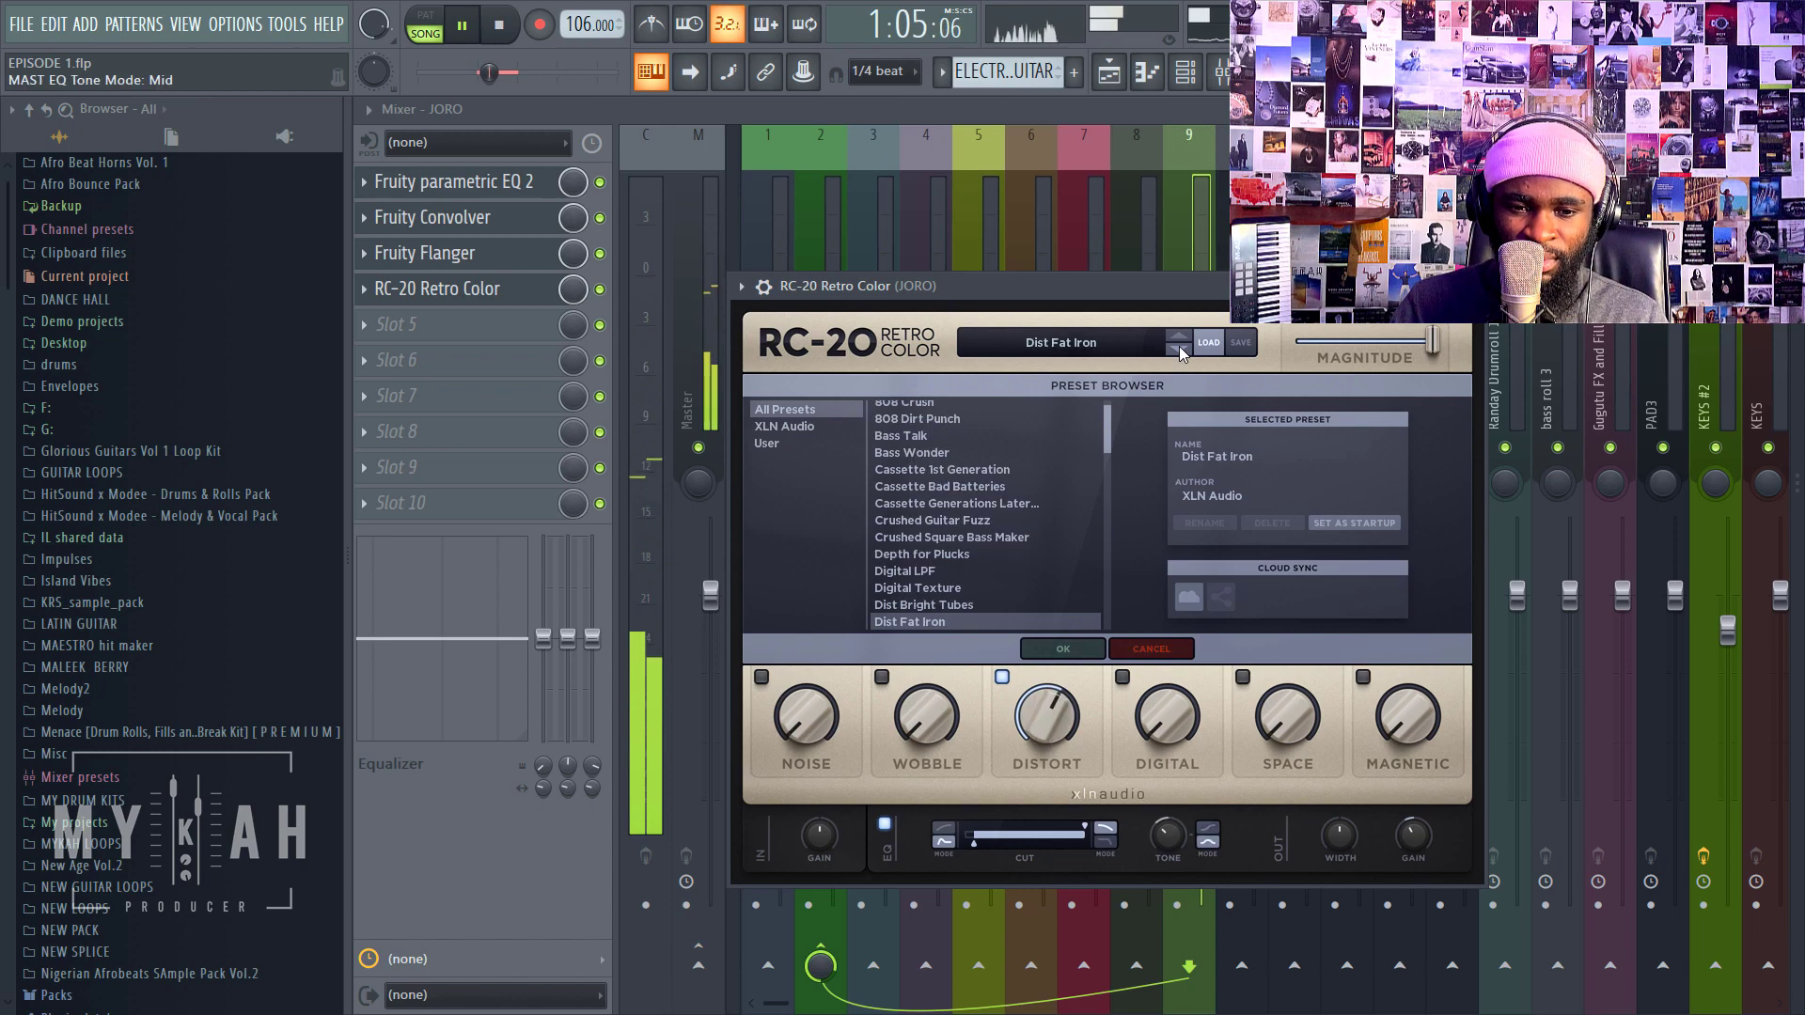
{"action": "left_click", "coordinate": [763, 285]}
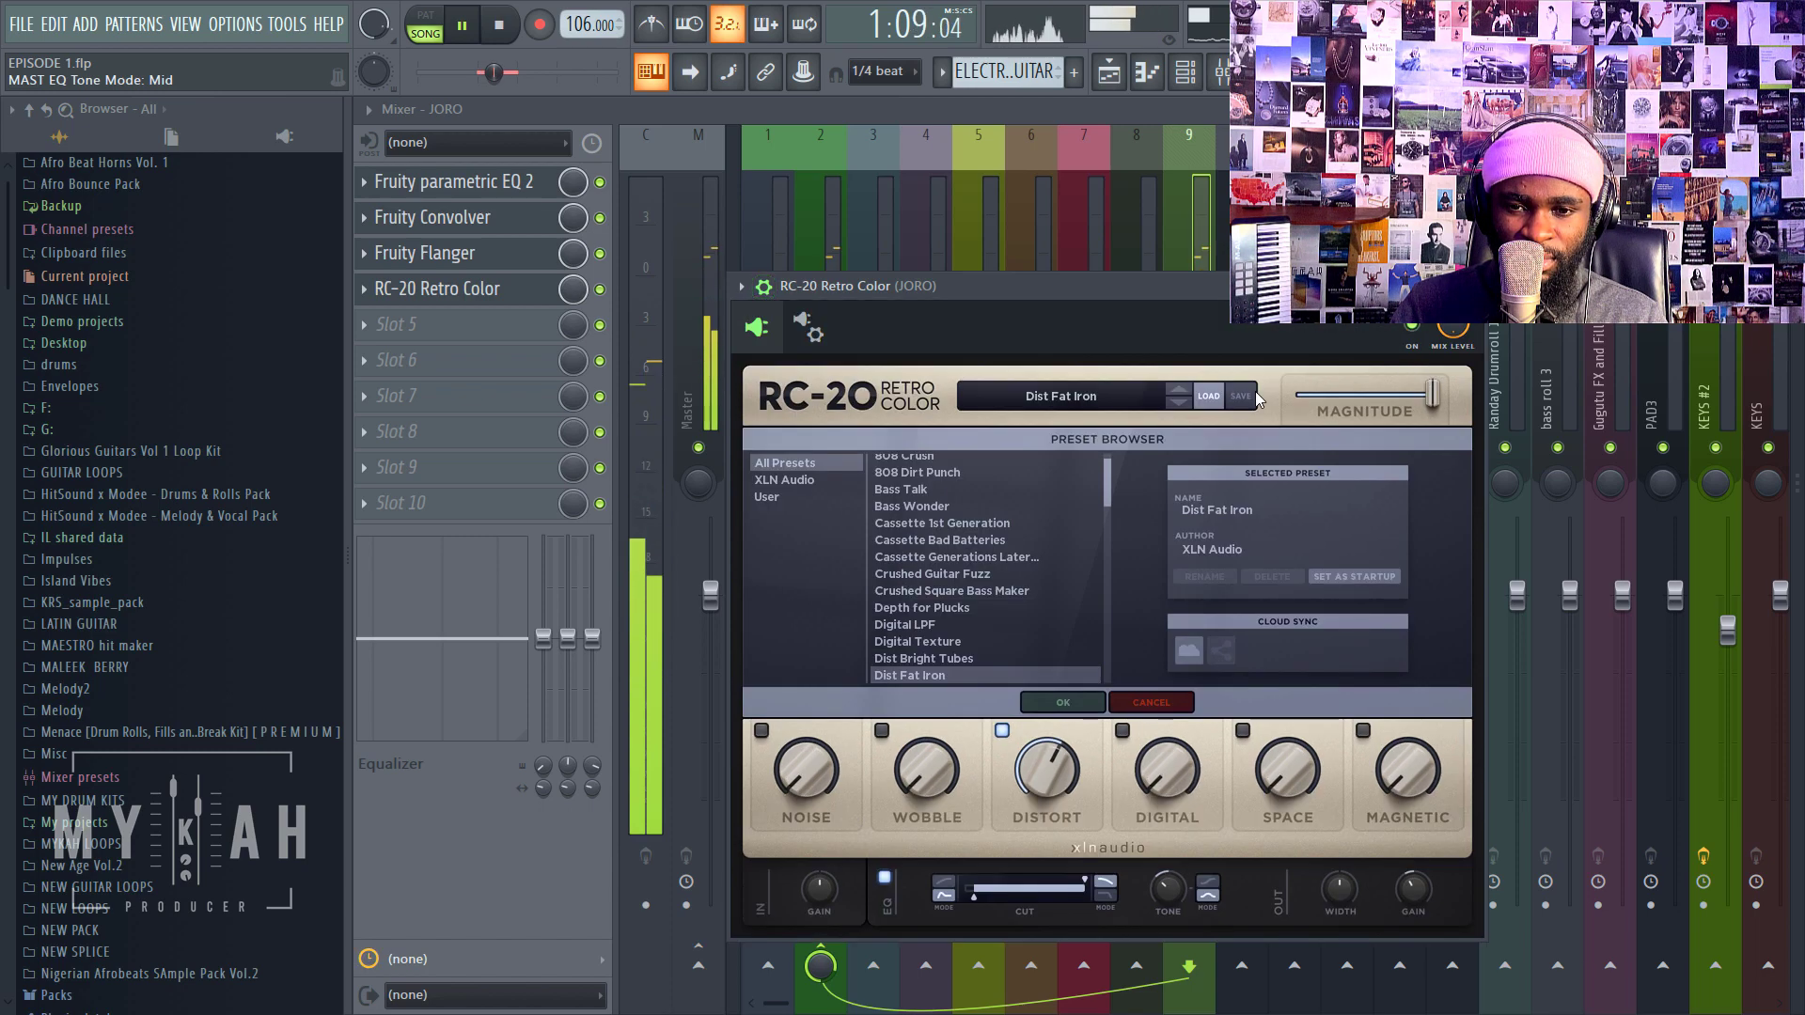
{"action": "key", "text": "space"}
{"action": "left_click", "coordinate": [1143, 110]}
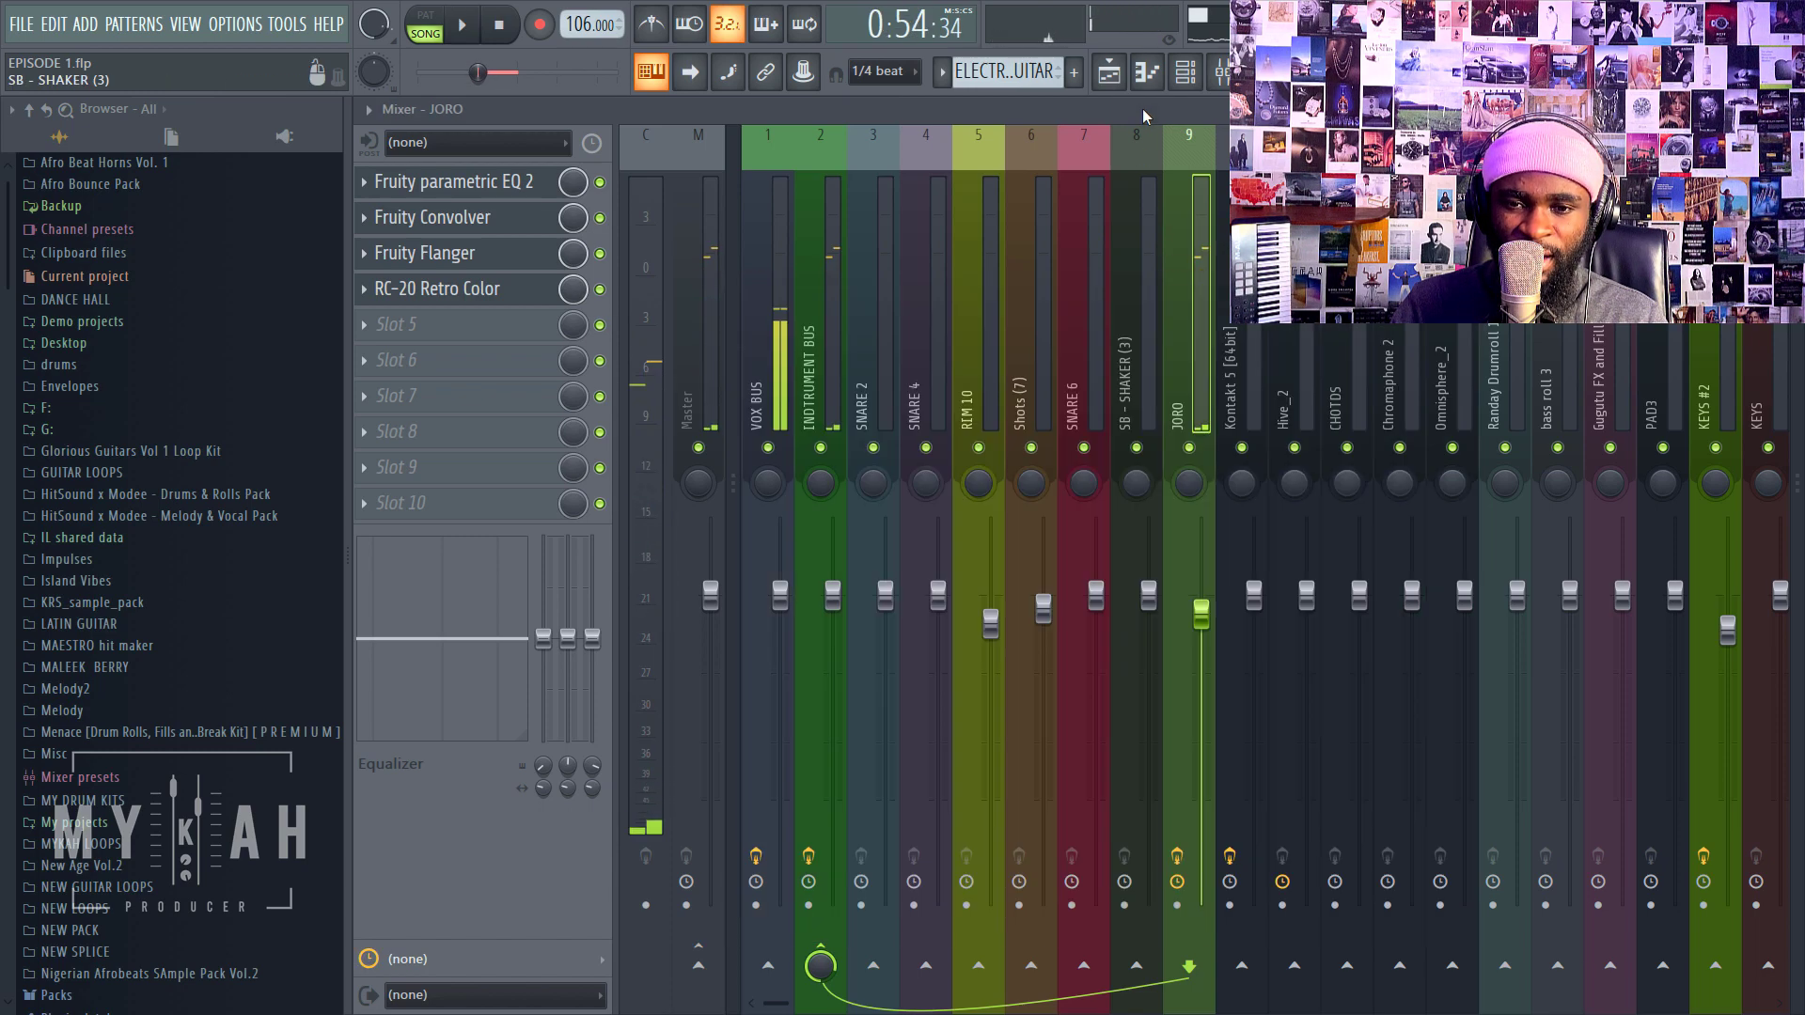
Step: Reset the JORO track's volume fader to its default level while the guitar plays
{"action": "key", "text": "space"}
{"action": "right_click", "coordinate": [1211, 616]}
{"action": "left_click", "coordinate": [1222, 617]}
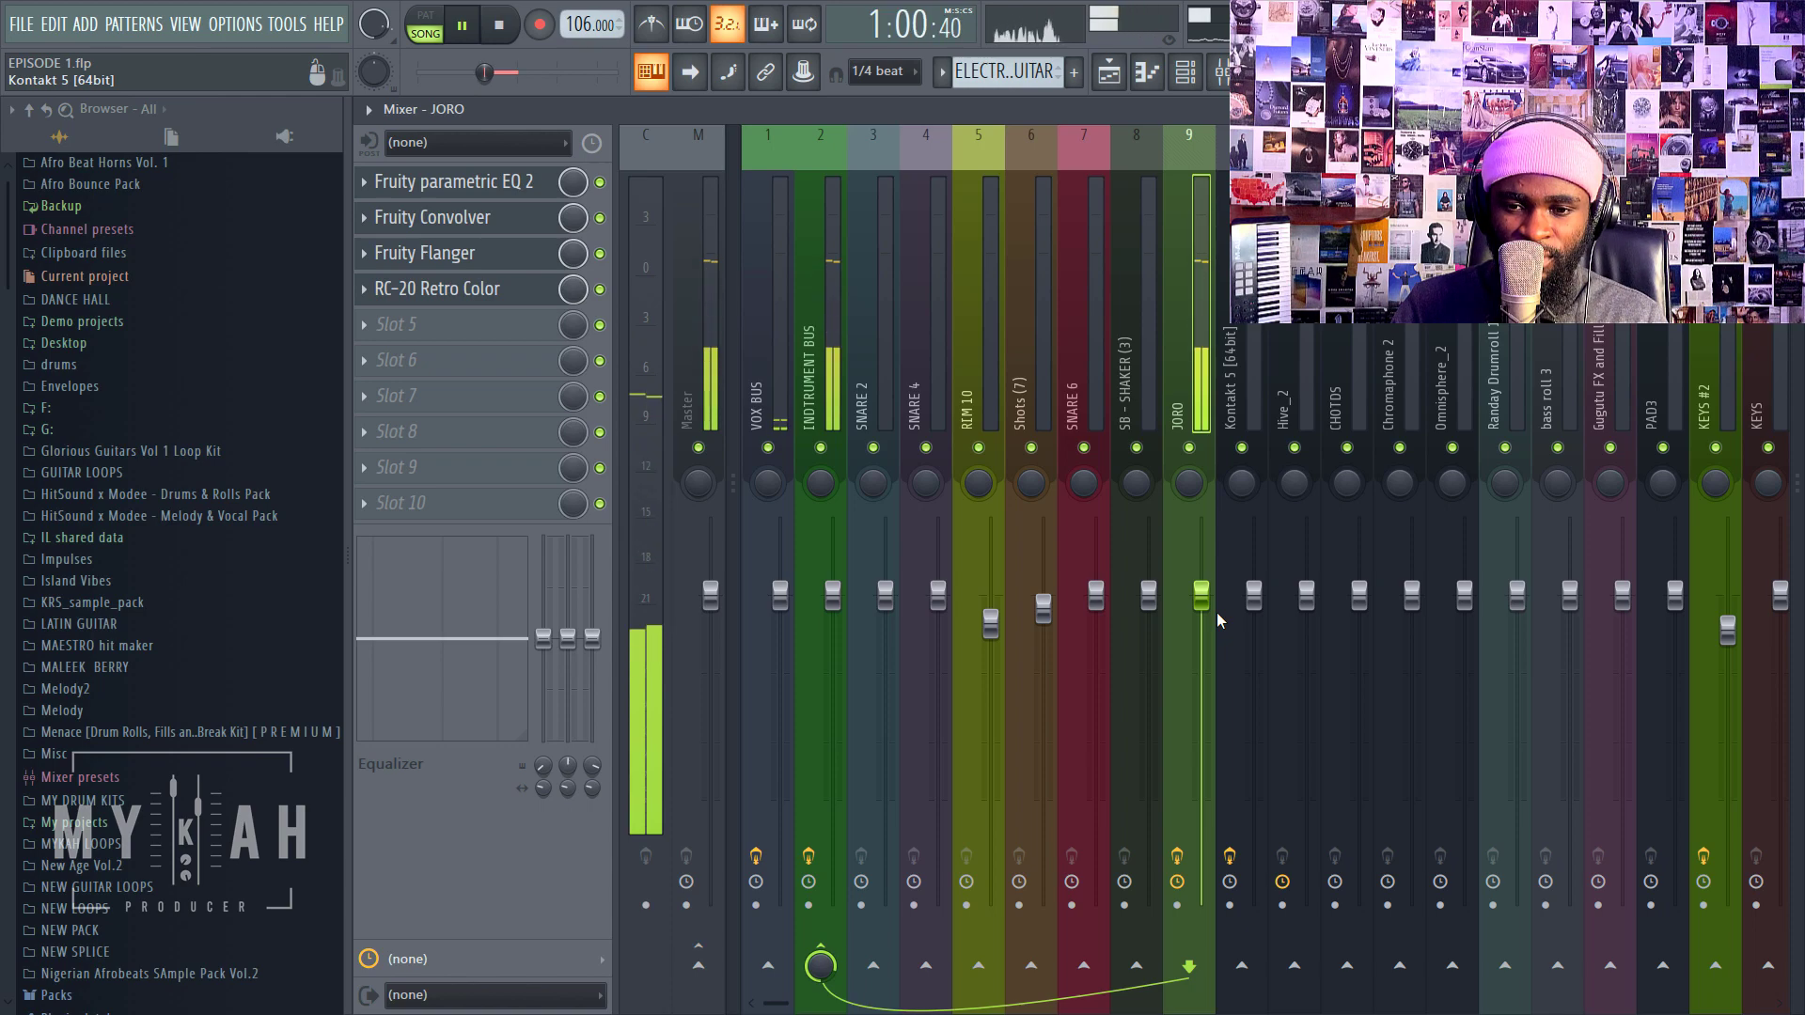
{"action": "key", "text": "space"}
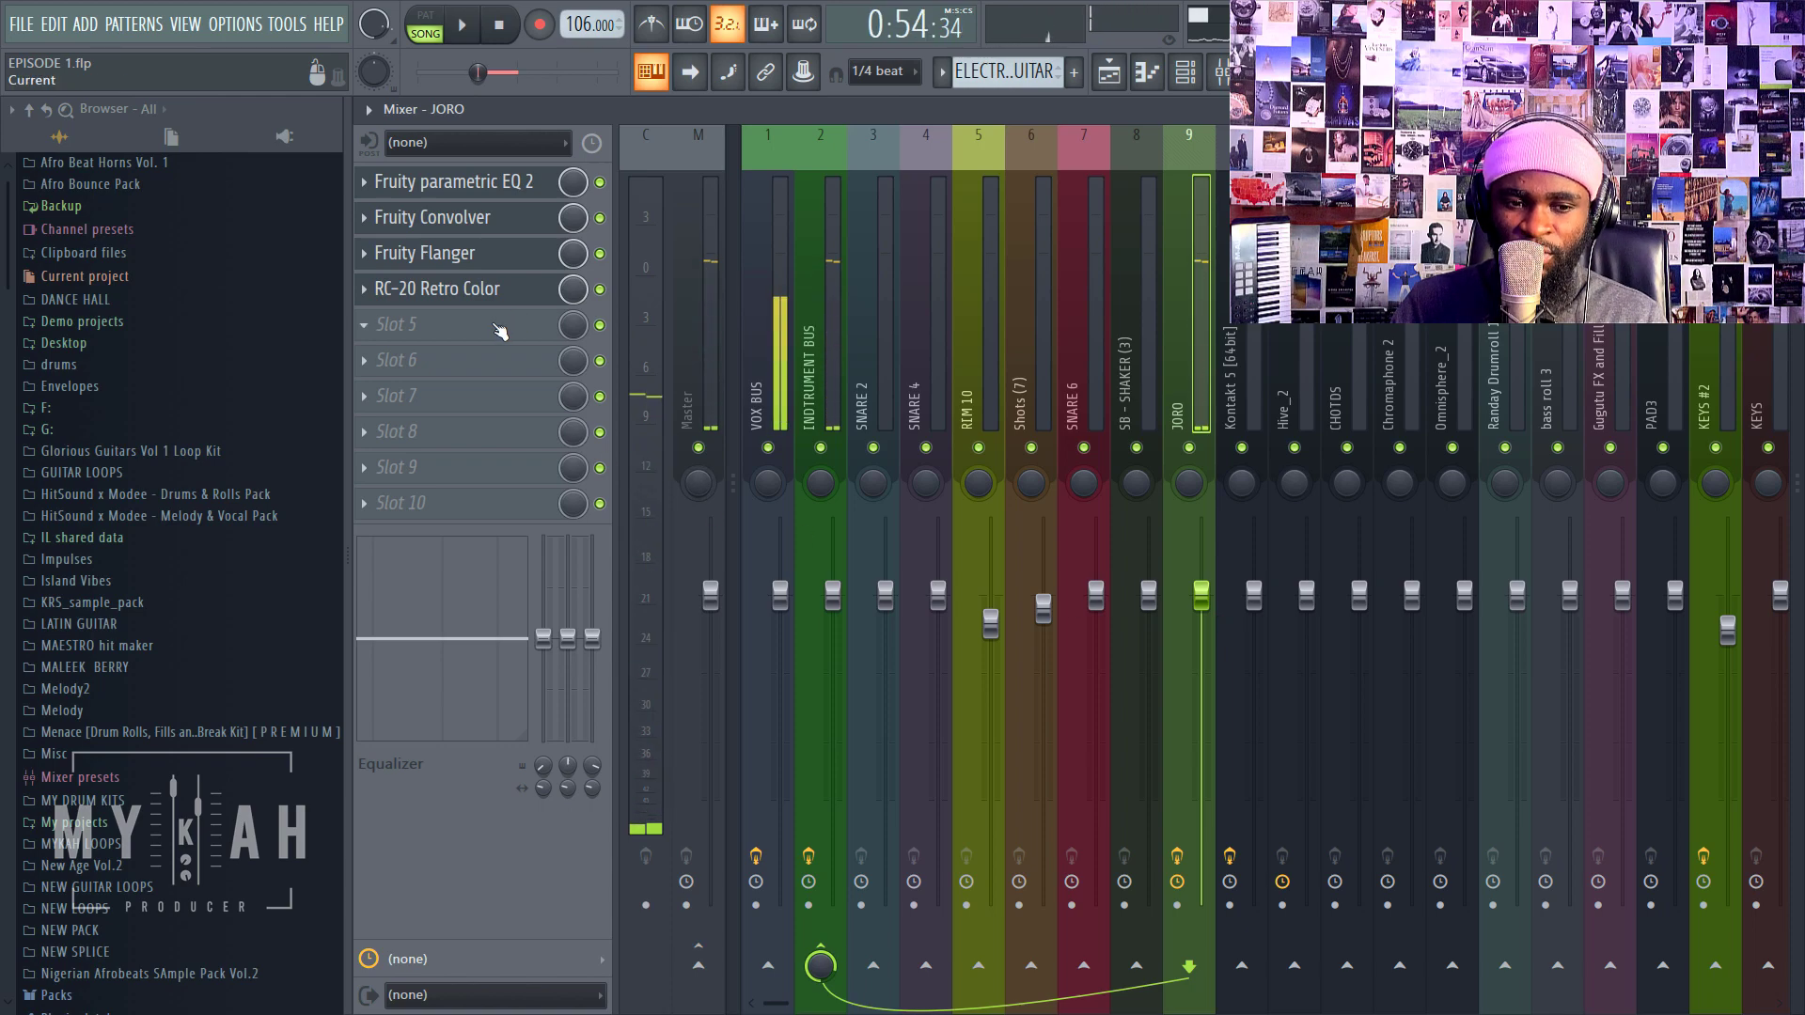
Step: Add Fruity Limiter to effect slot 5 of the JORO track and switch it to compressor mode
{"action": "left_click", "coordinate": [497, 327]}
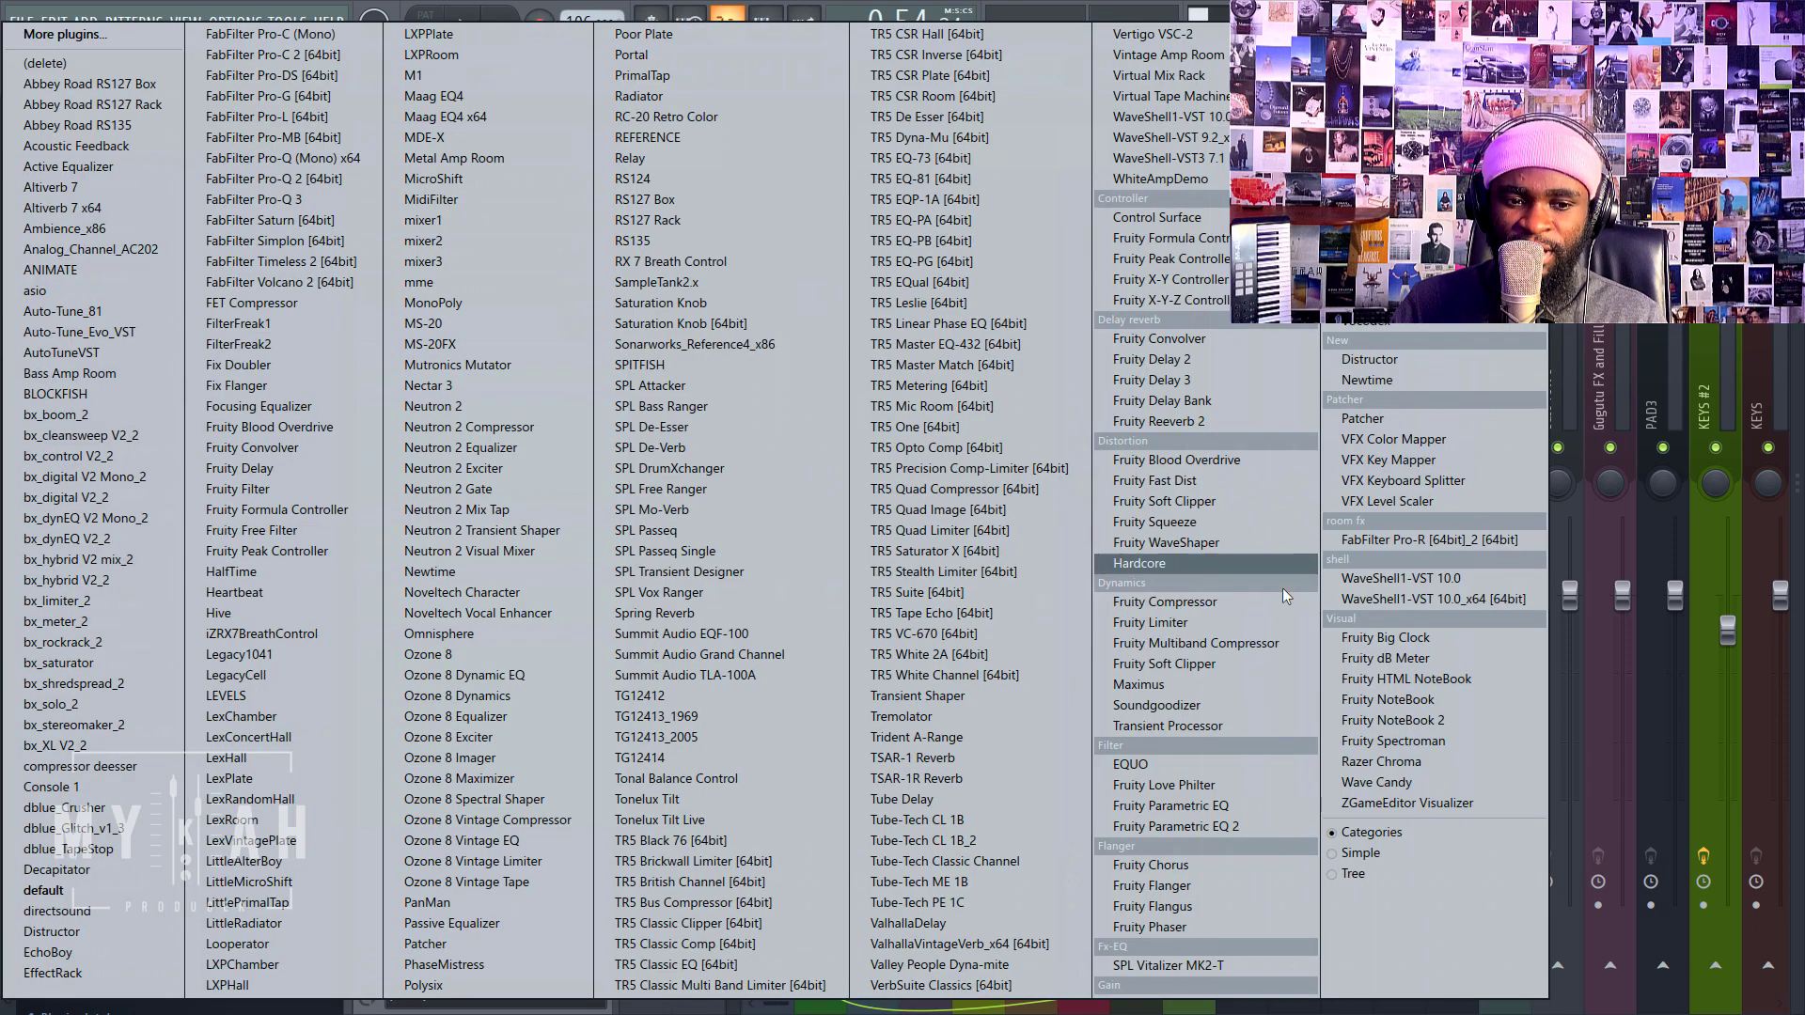
{"action": "left_click", "coordinate": [1198, 624]}
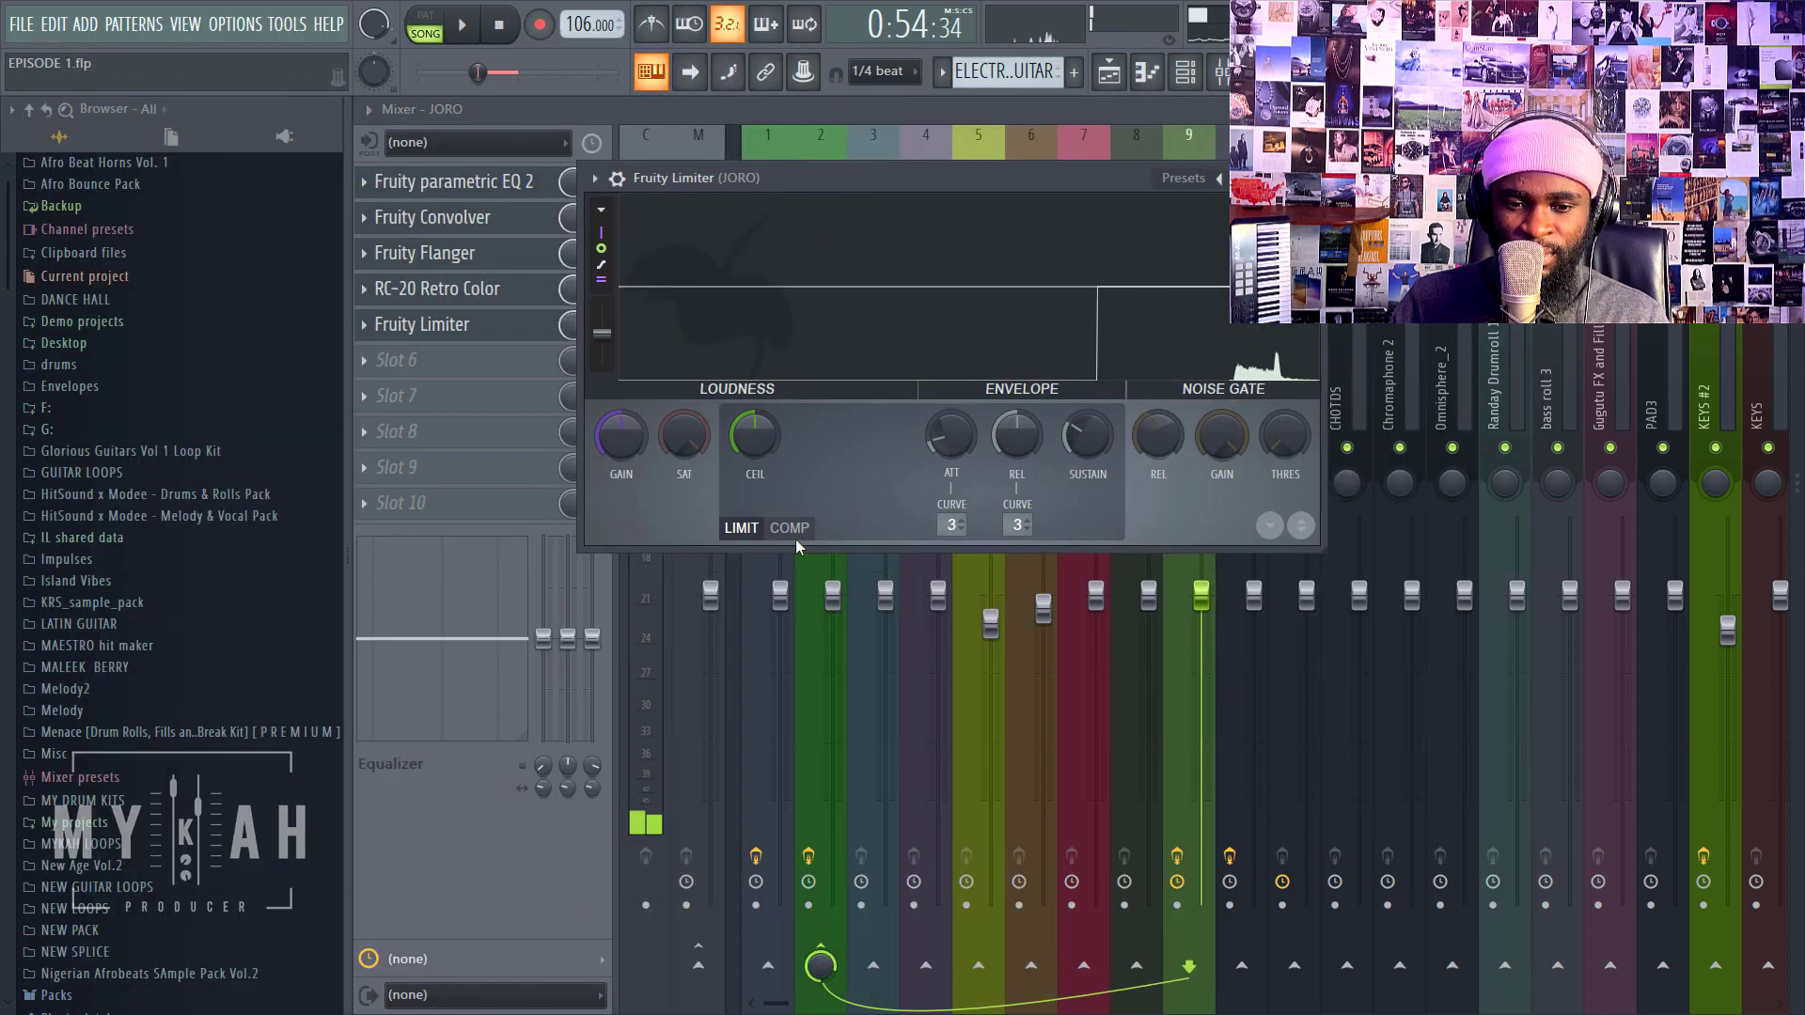
{"action": "left_click", "coordinate": [799, 531]}
Step: Set the compressor's threshold to -18.7 dB and ratio to about 10.7:1, with a slight gain boost, while playing the guitar
{"action": "key", "text": "space"}
{"action": "left_click_drag", "start_coordinate": [747, 431], "coordinate": [747, 460]}
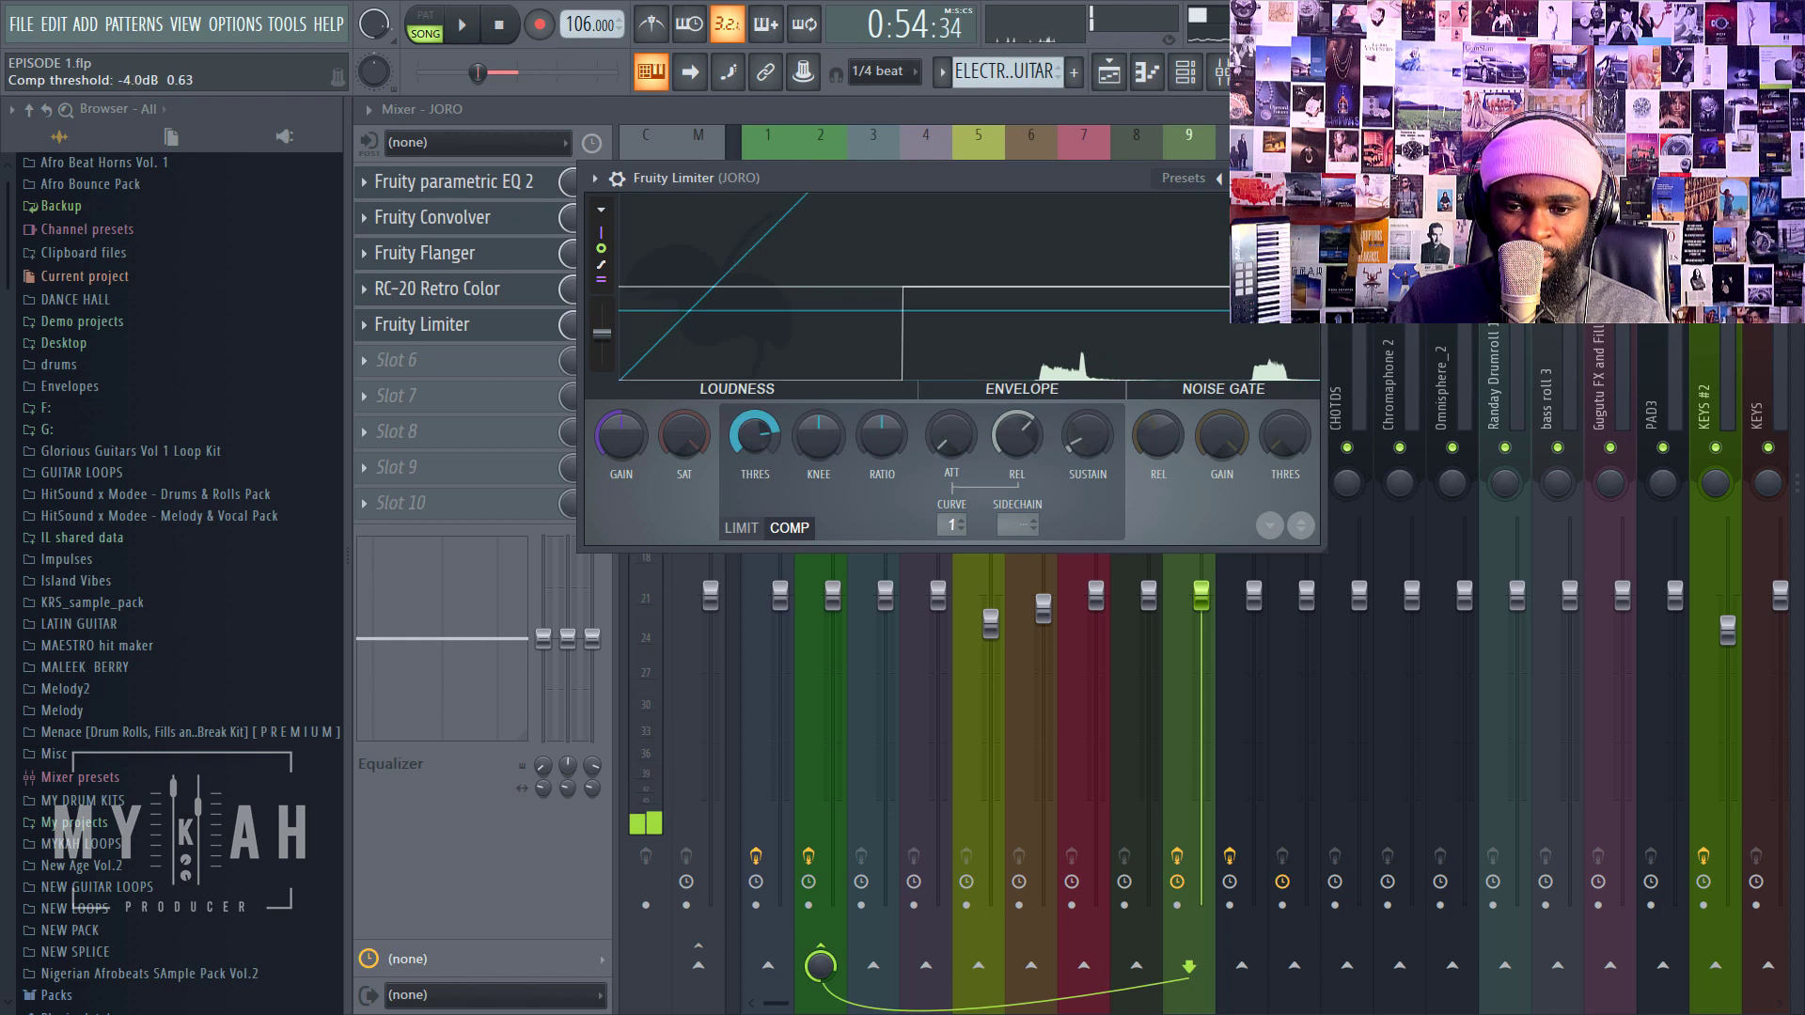
{"action": "key", "text": "space"}
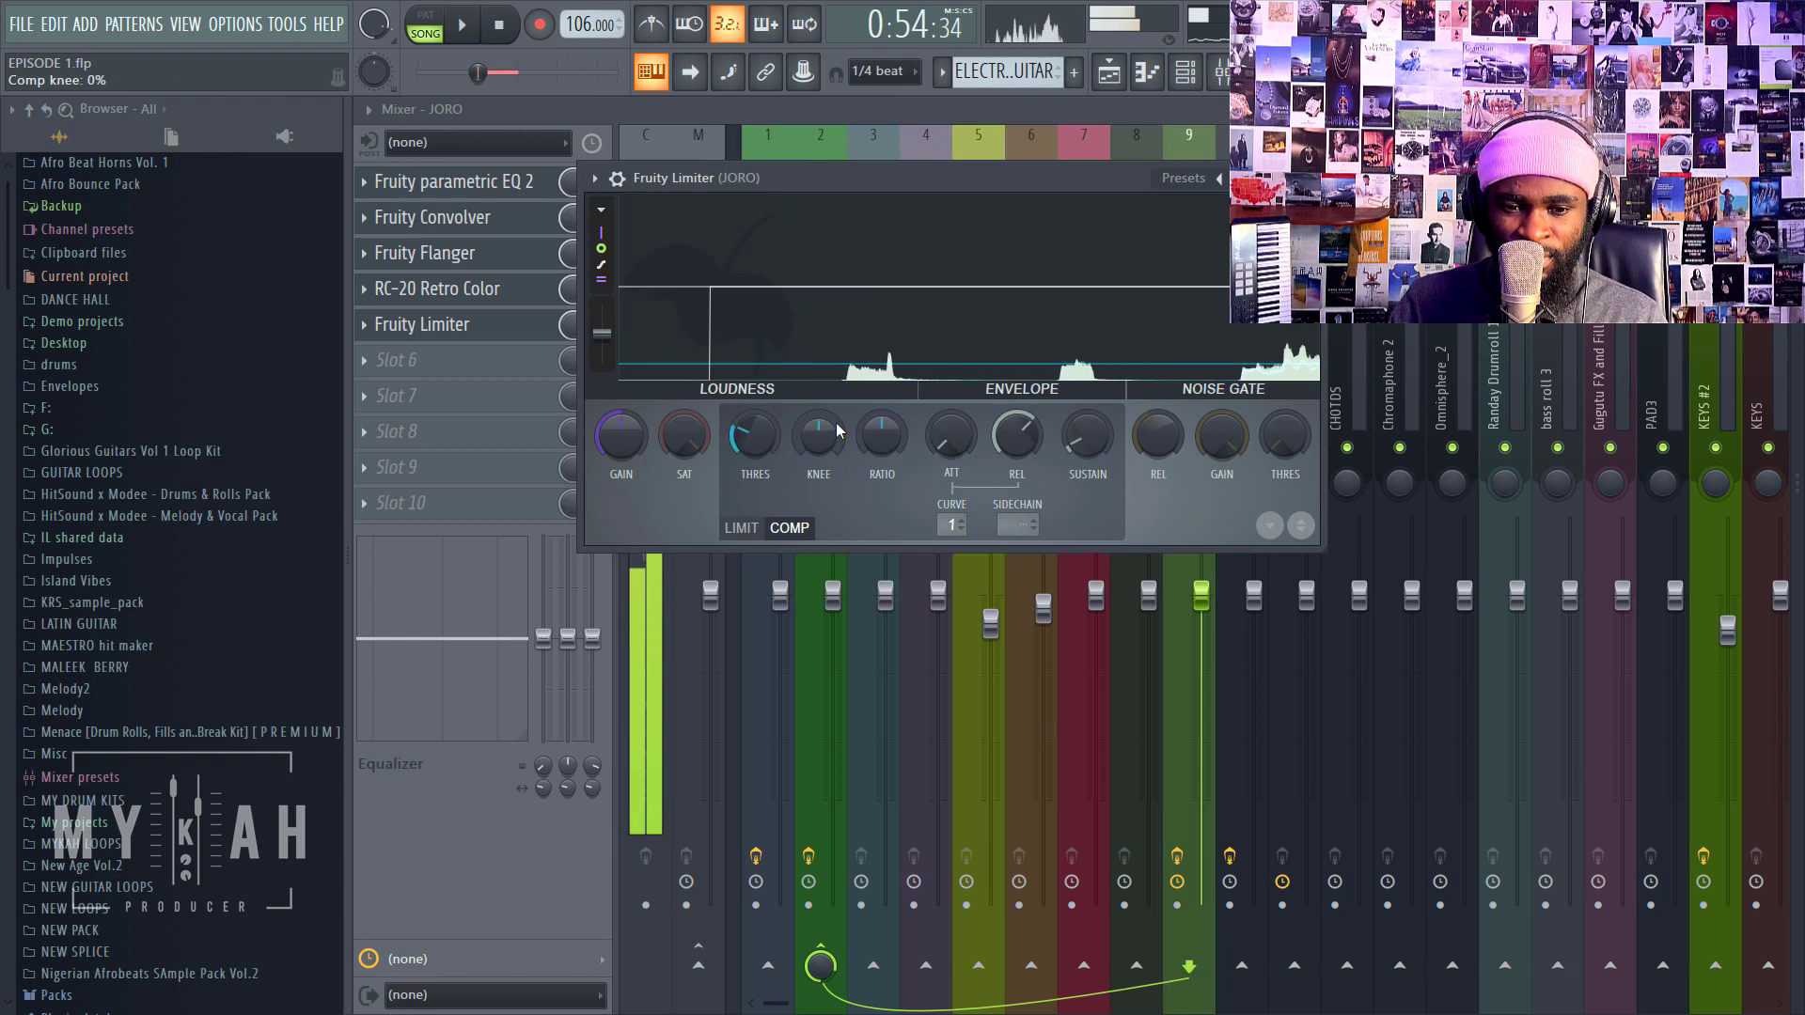
{"action": "left_click_drag", "start_coordinate": [881, 435], "coordinate": [882, 404]}
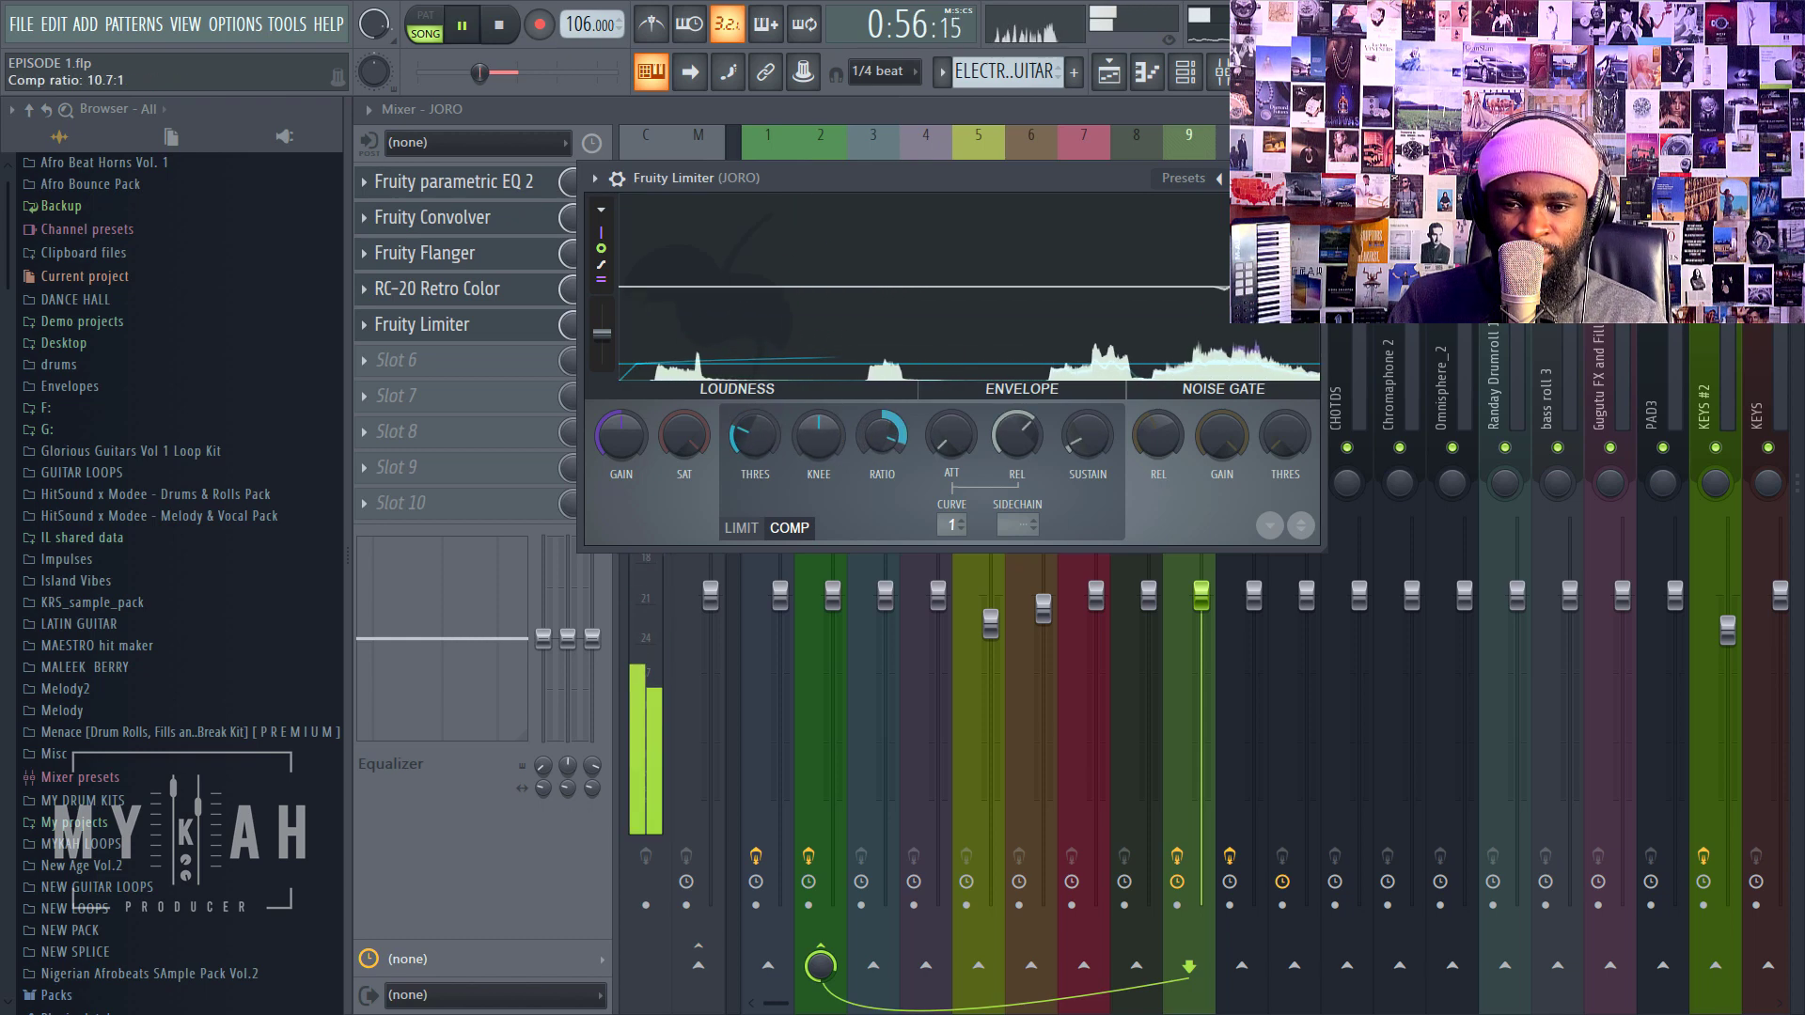
{"action": "left_click_drag", "start_coordinate": [622, 434], "coordinate": [622, 410]}
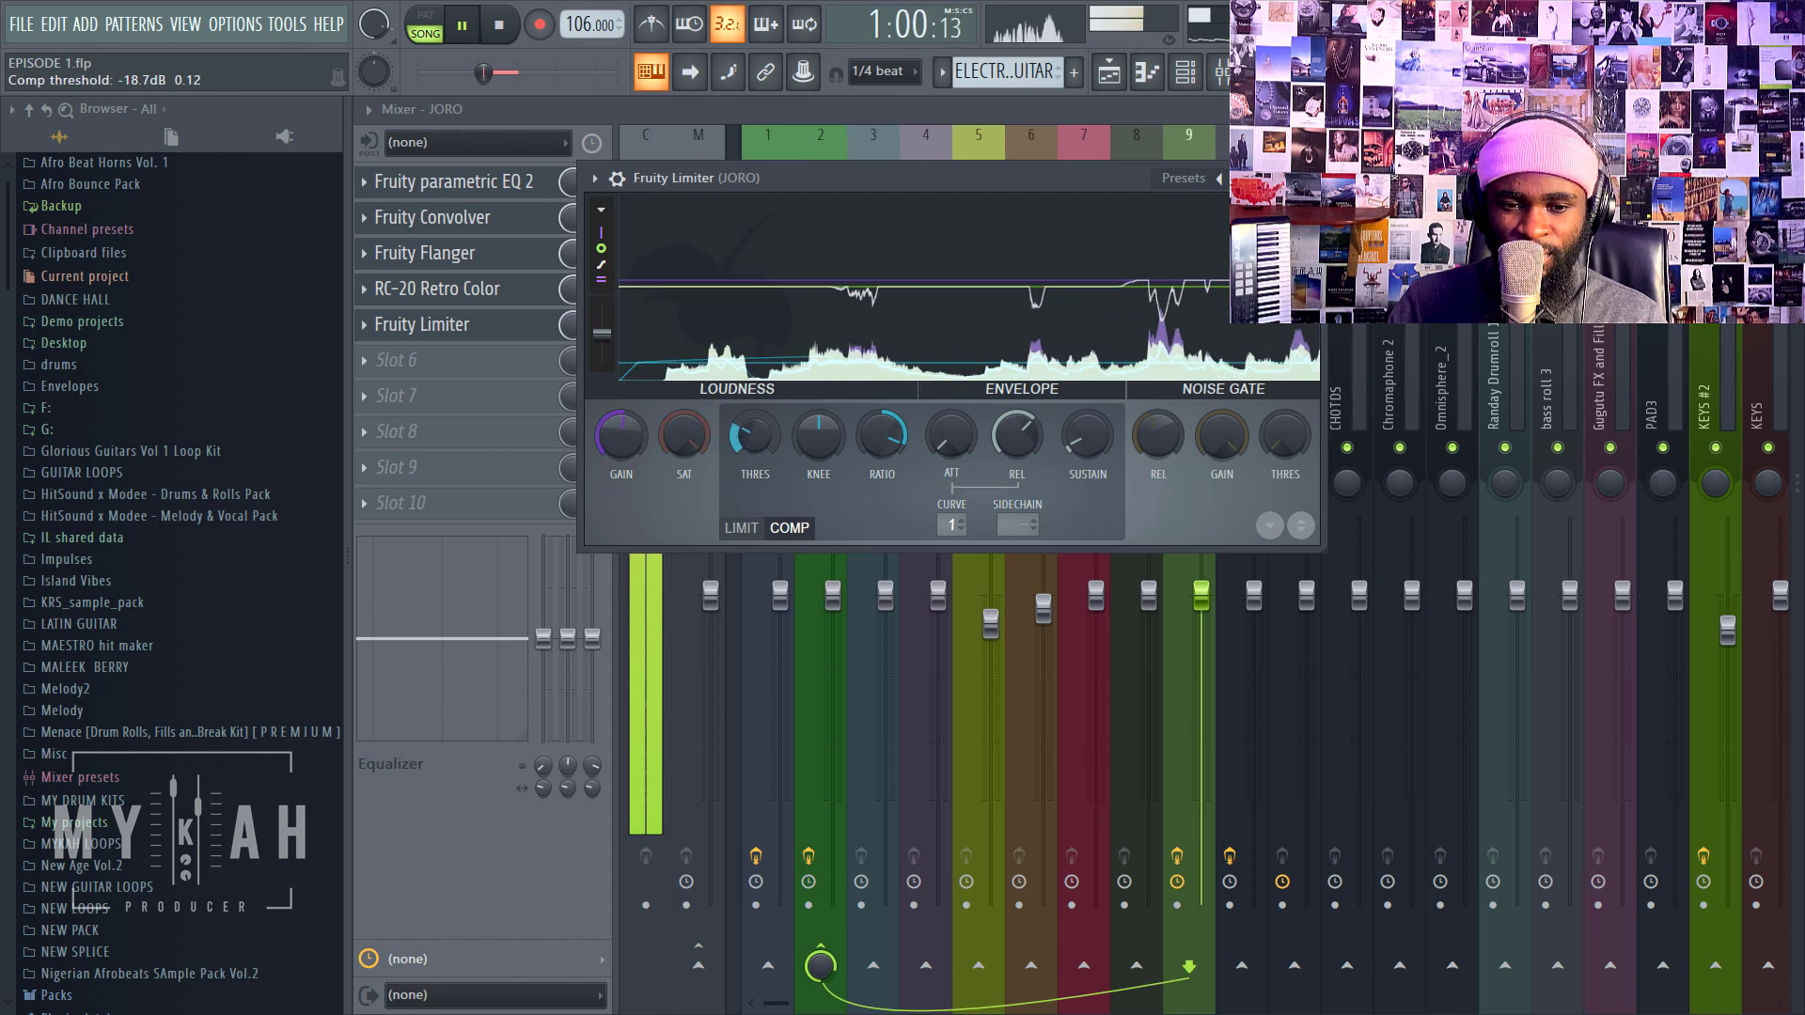
{"action": "left_click", "coordinate": [633, 114]}
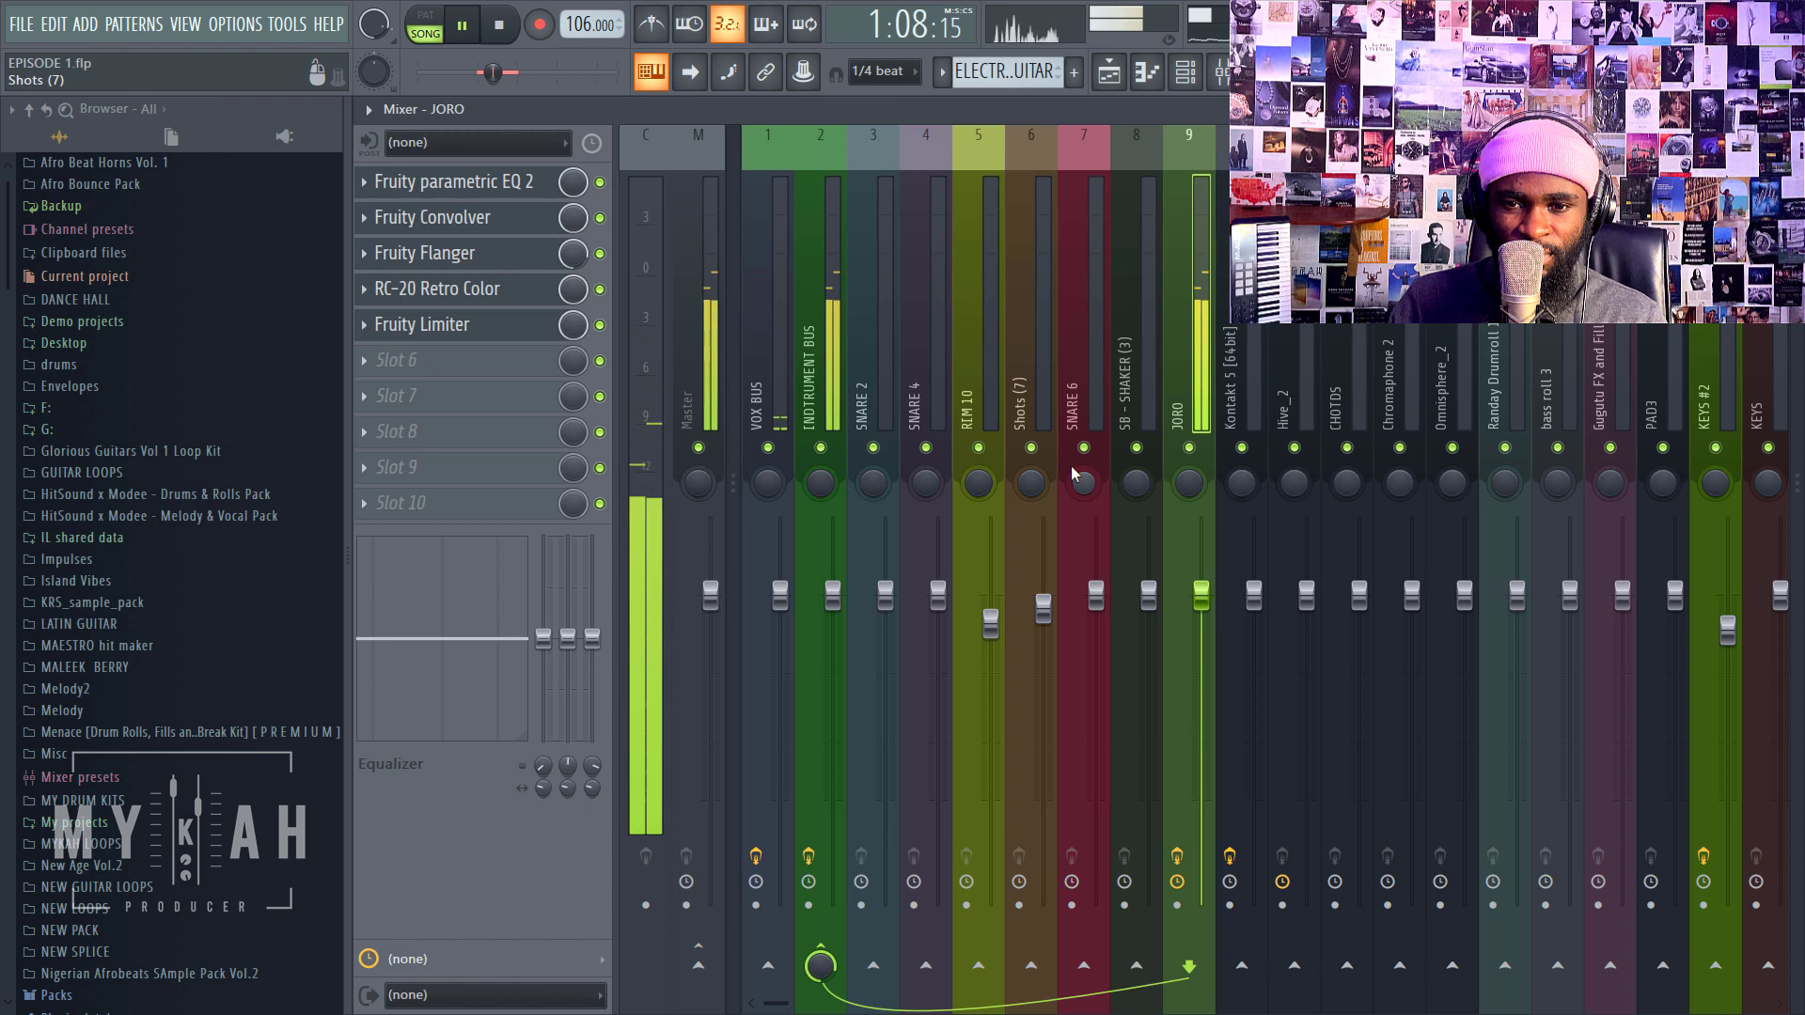
Step: Play the guitar with the JORO track's effects bypassed and enabled to compare the sound
{"action": "key", "text": "space"}
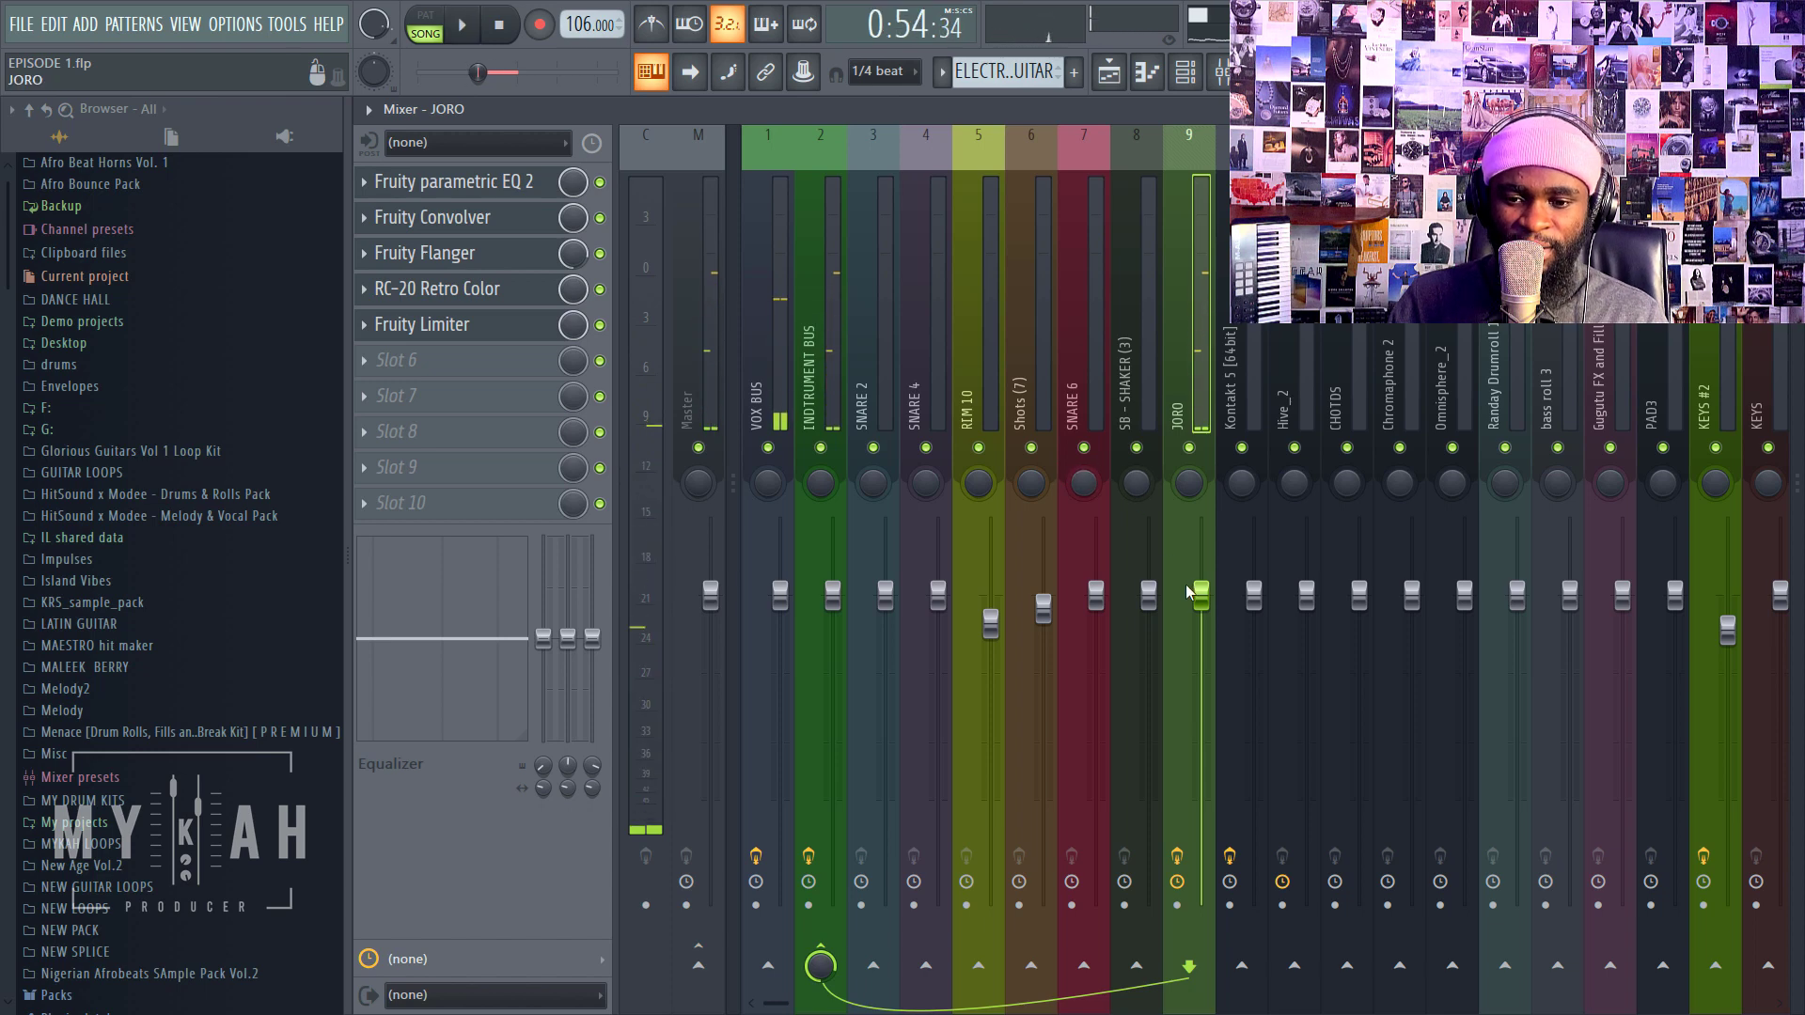
{"action": "key", "text": "space"}
{"action": "left_click", "coordinate": [1176, 855]}
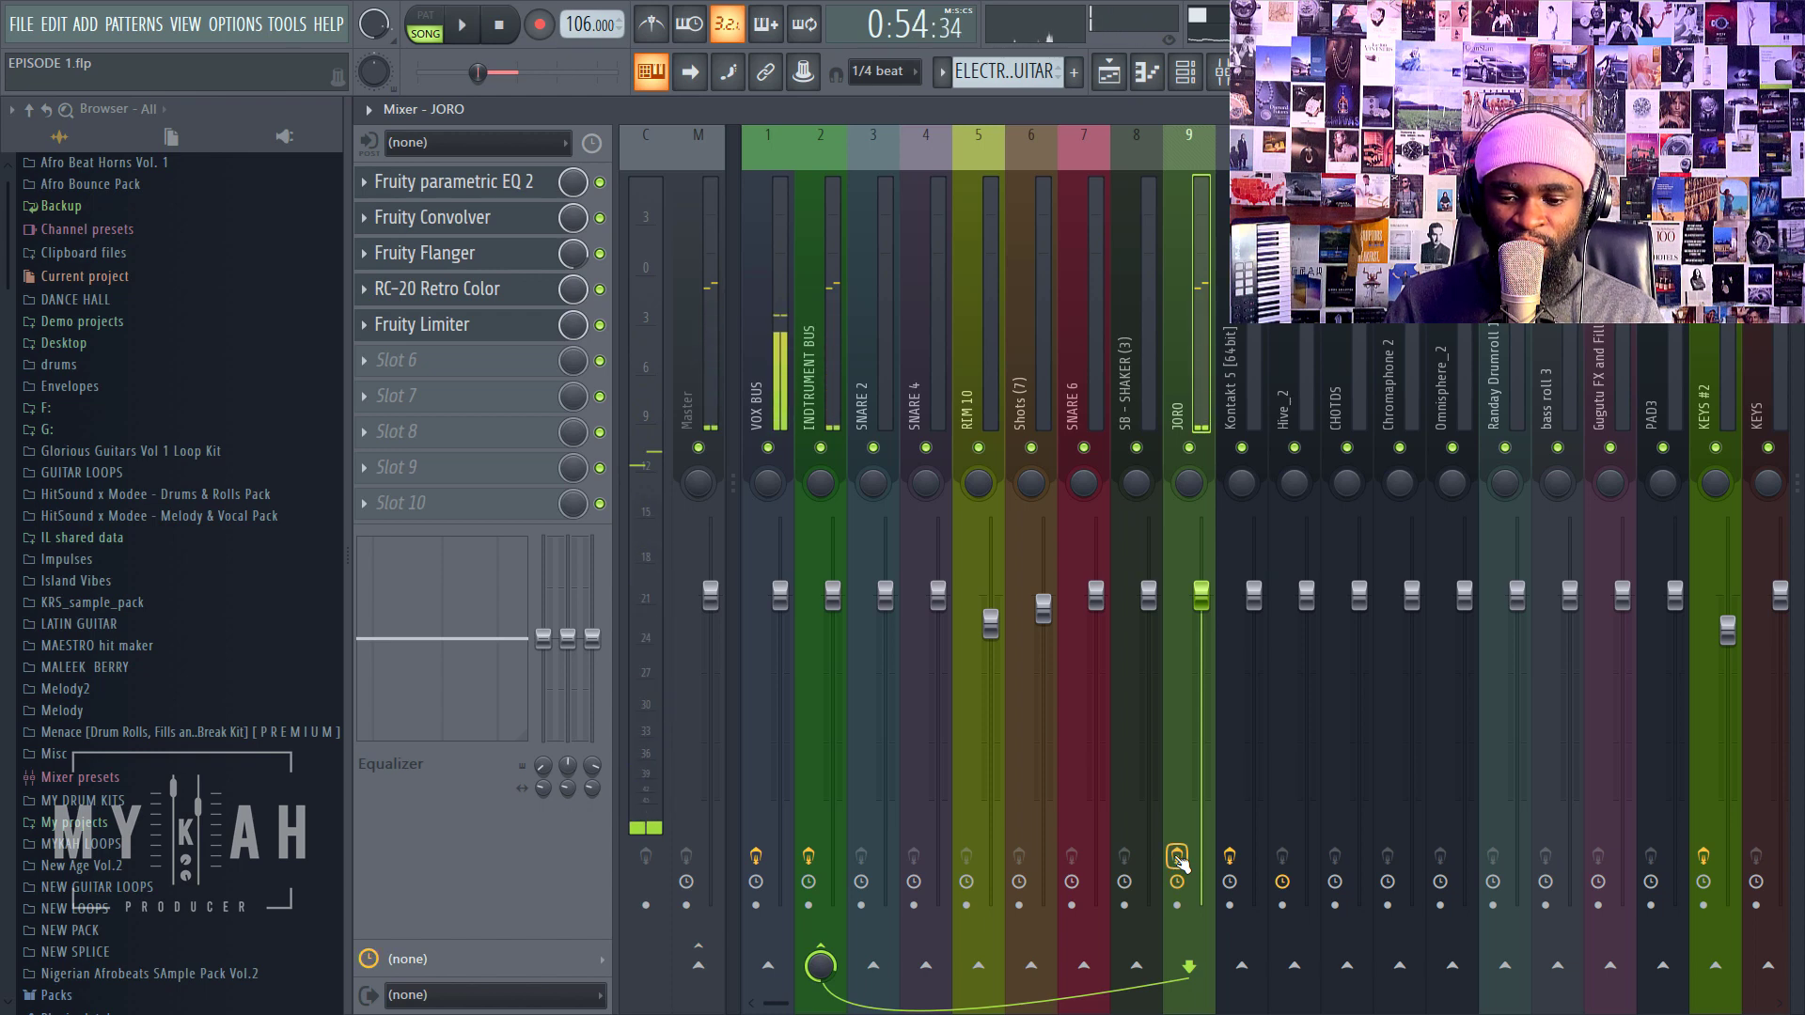
{"action": "key", "text": "space"}
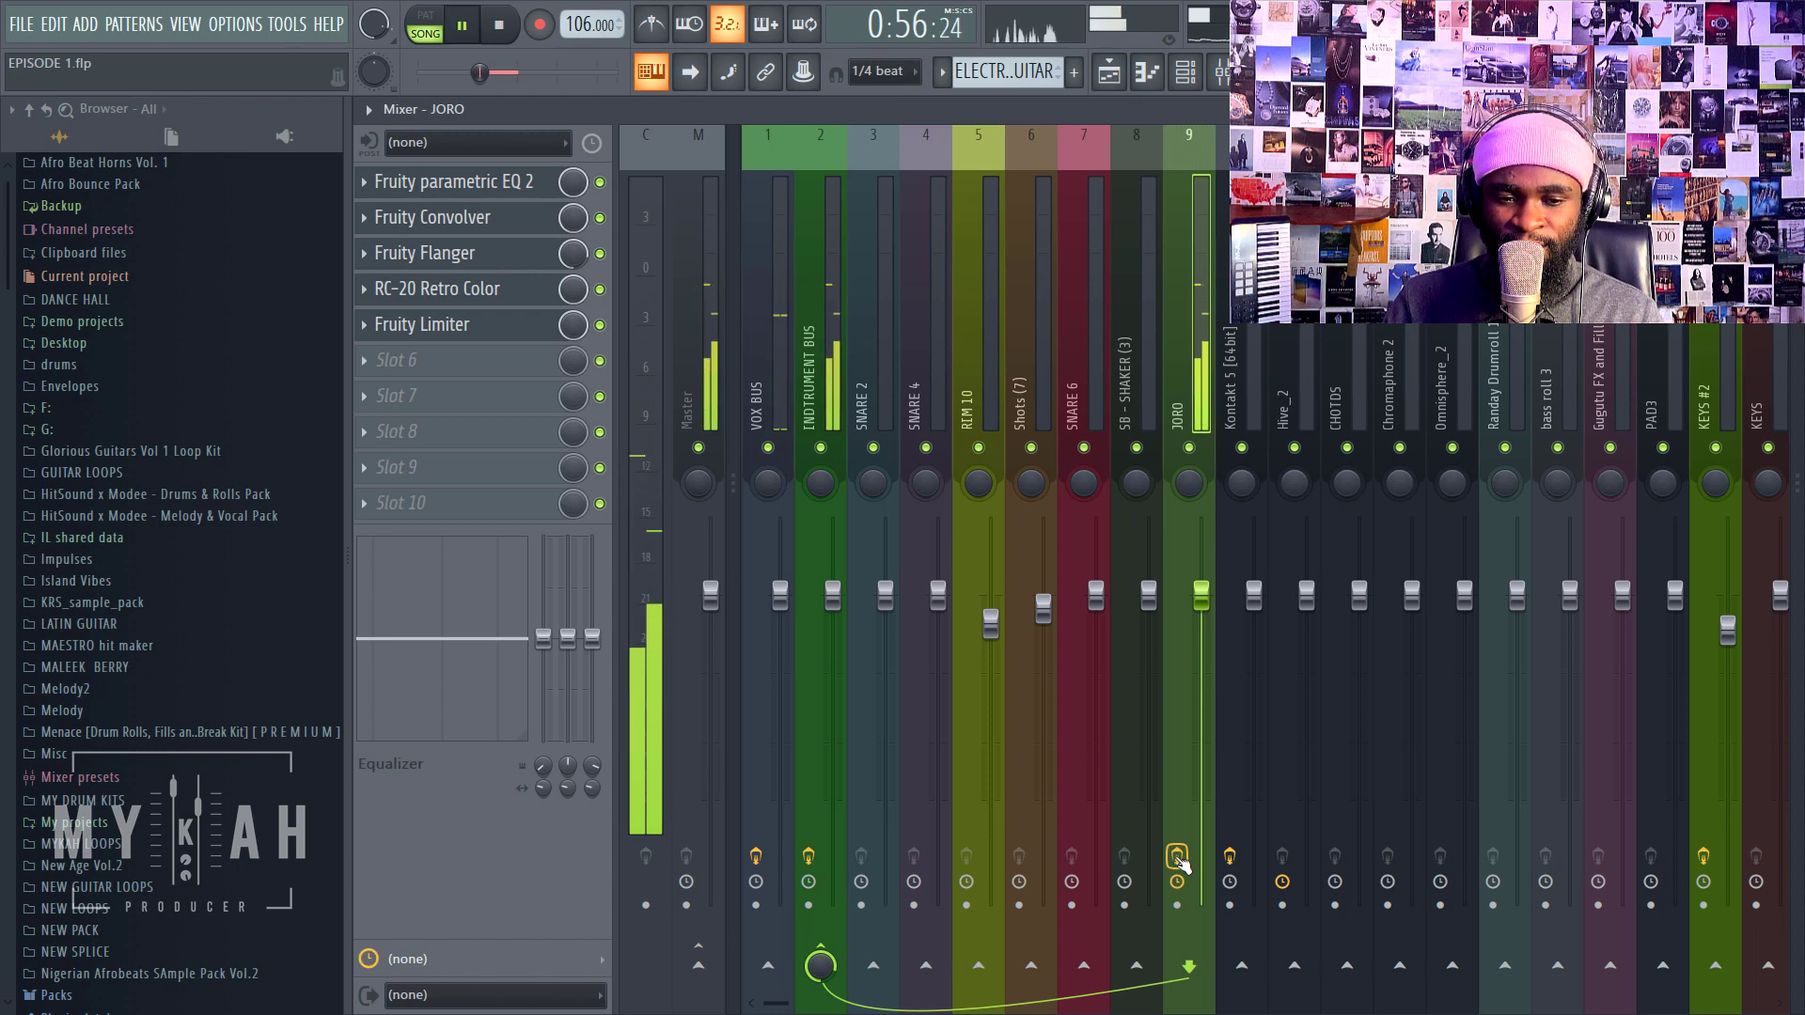
{"action": "key", "text": "space"}
Step: Unmute the six percussion tracks from SNARE 2 to SB - SHAKER (3) in the playlist during playback
{"action": "left_click", "coordinate": [1117, 80]}
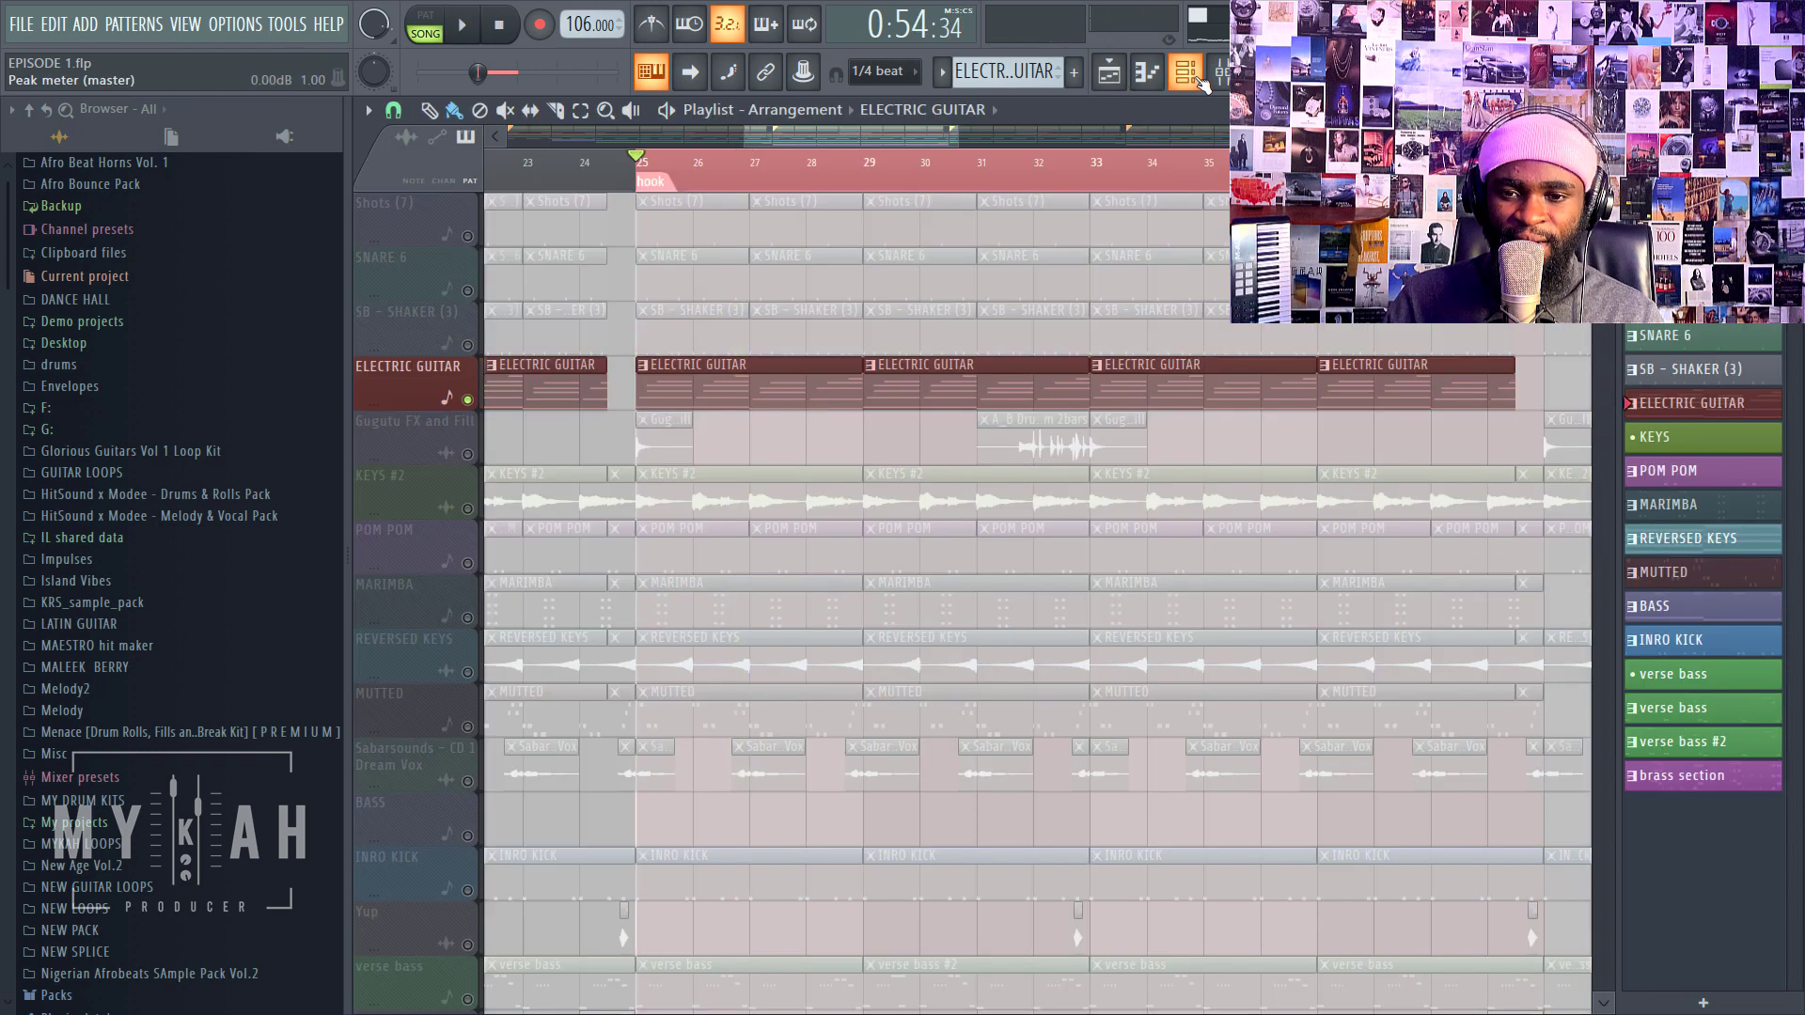
{"action": "scroll", "coordinate": [958, 294], "scroll_direction": "up", "scroll_amount": 3}
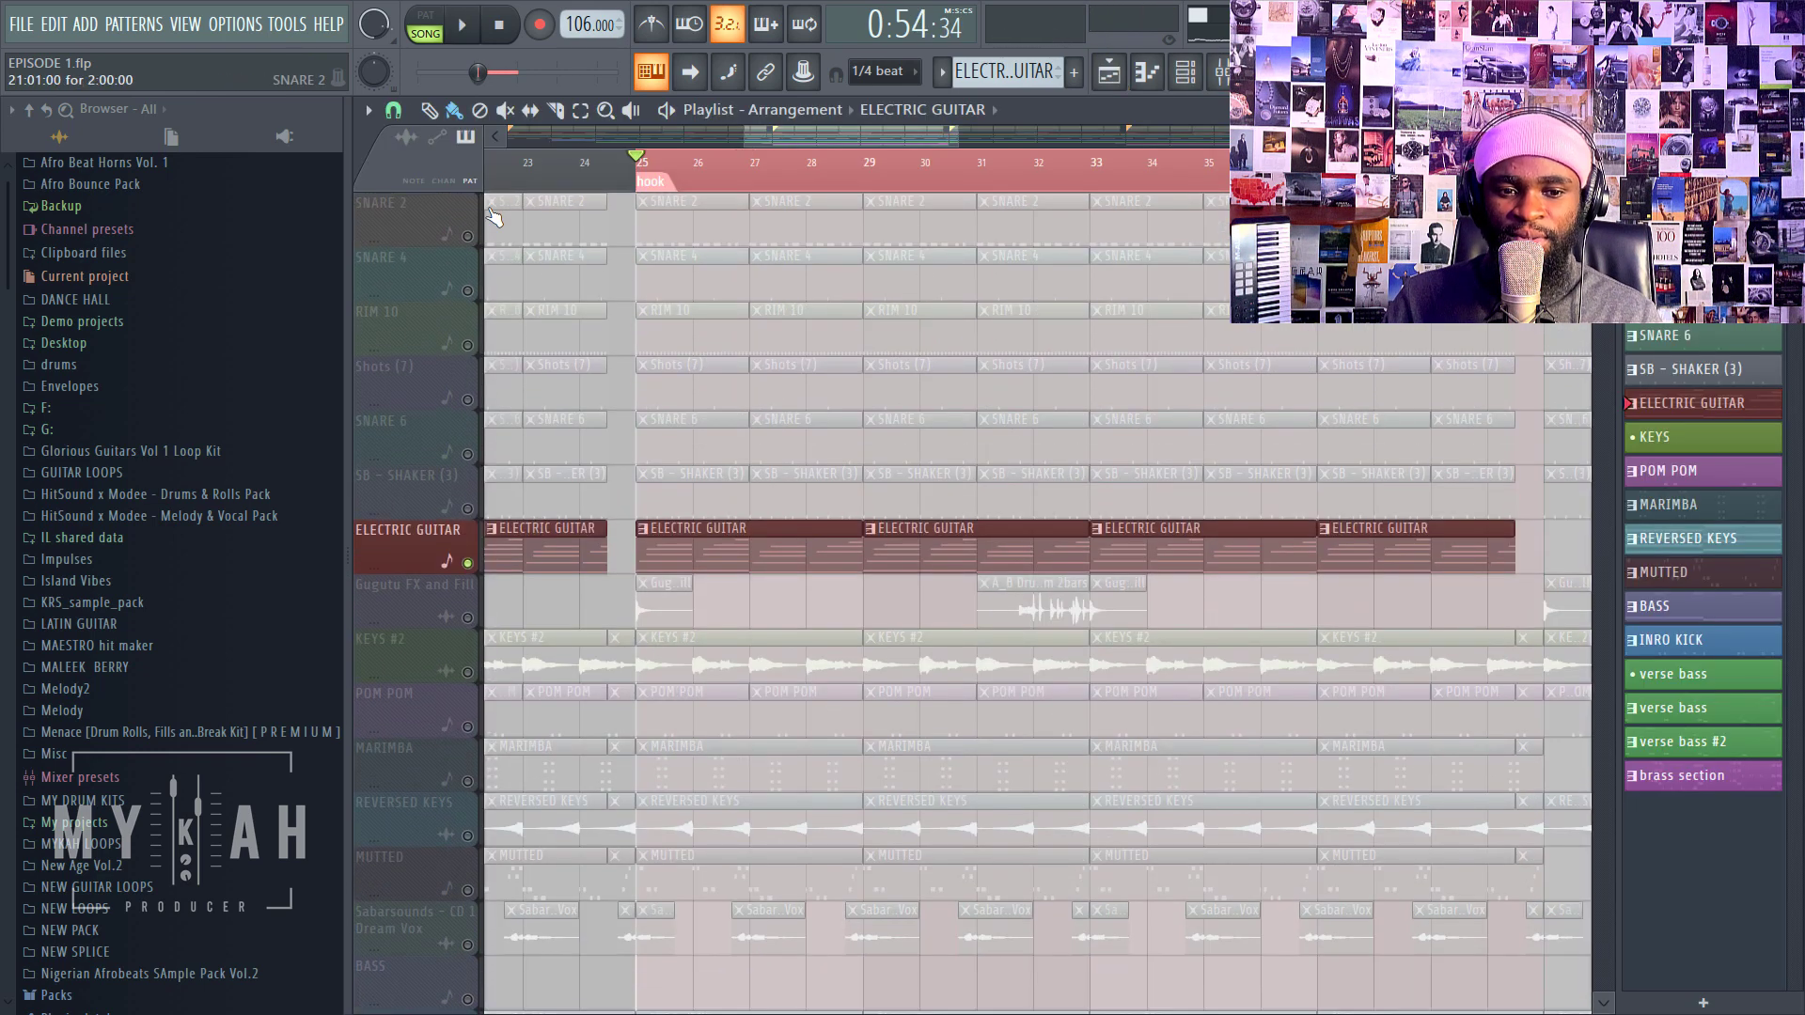
{"action": "key", "text": "space"}
{"action": "left_click_drag", "start_coordinate": [467, 236], "coordinate": [467, 509]}
Step: Listen to the percussion together with the electric guitar and look over the arrangement's tracks
{"action": "scroll", "coordinate": [889, 212], "scroll_direction": "down", "scroll_amount": 2}
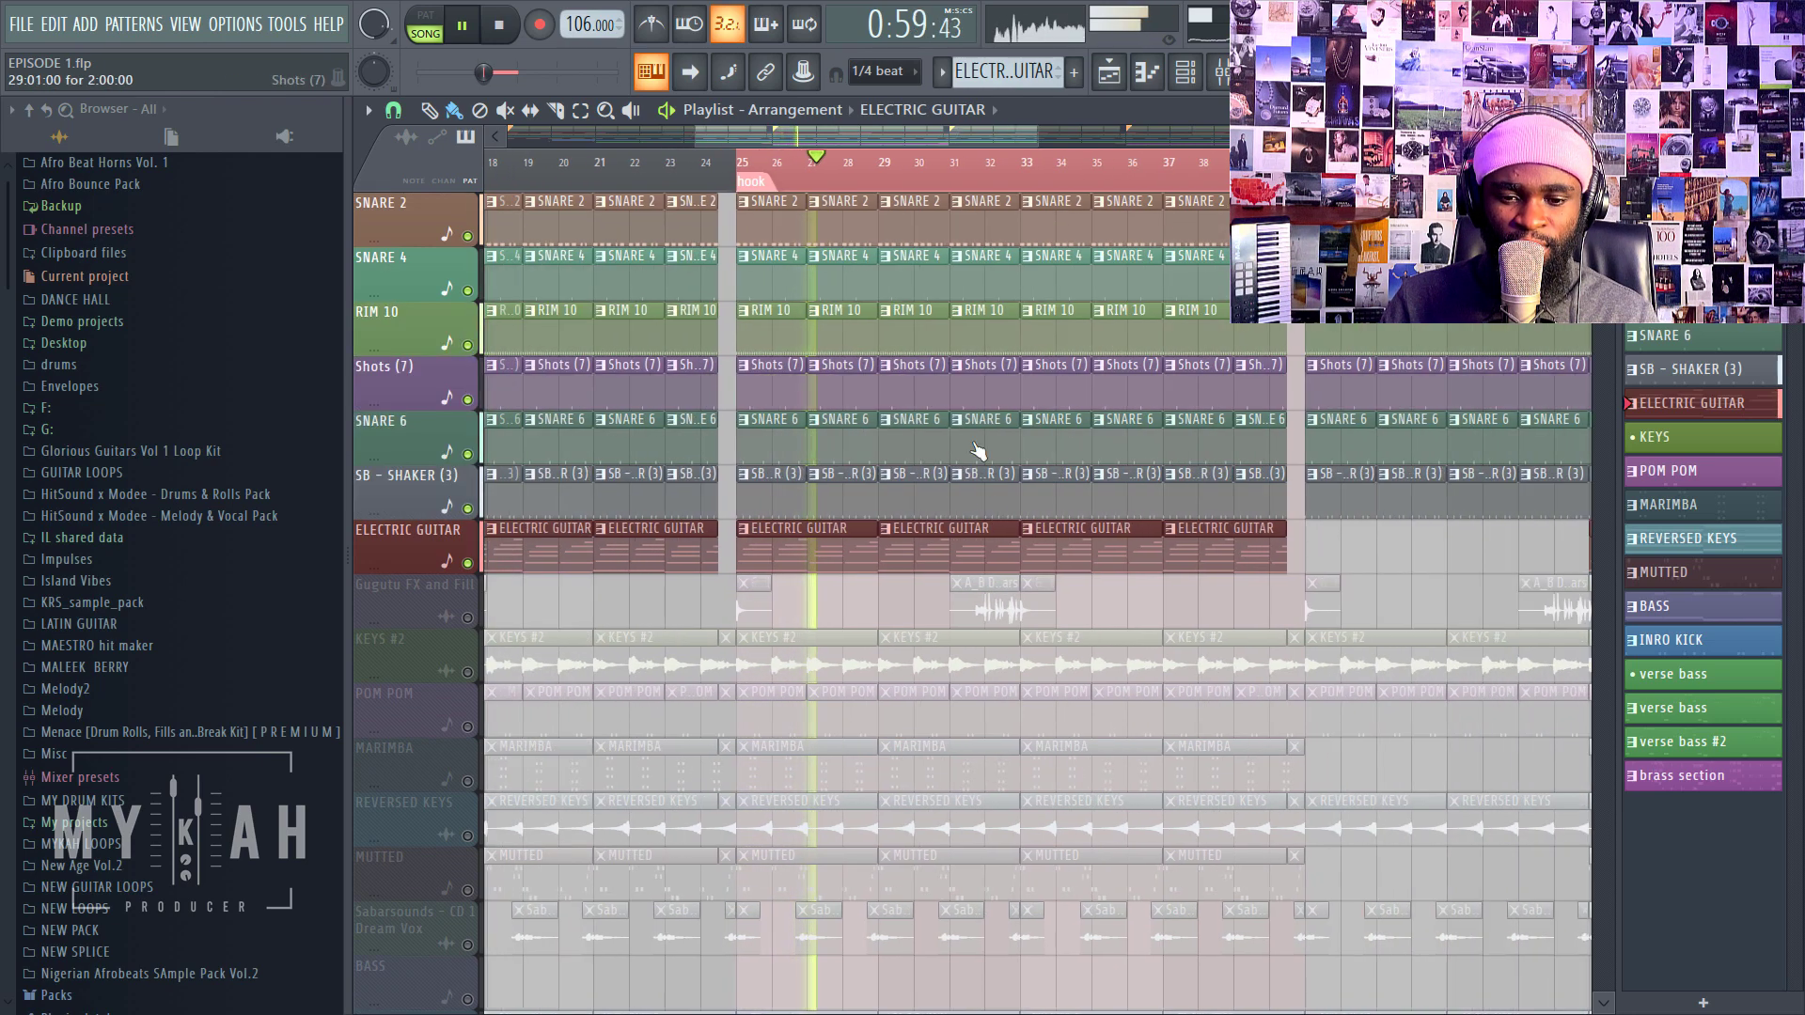
{"action": "scroll", "coordinate": [1002, 603], "scroll_direction": "down", "scroll_amount": 8}
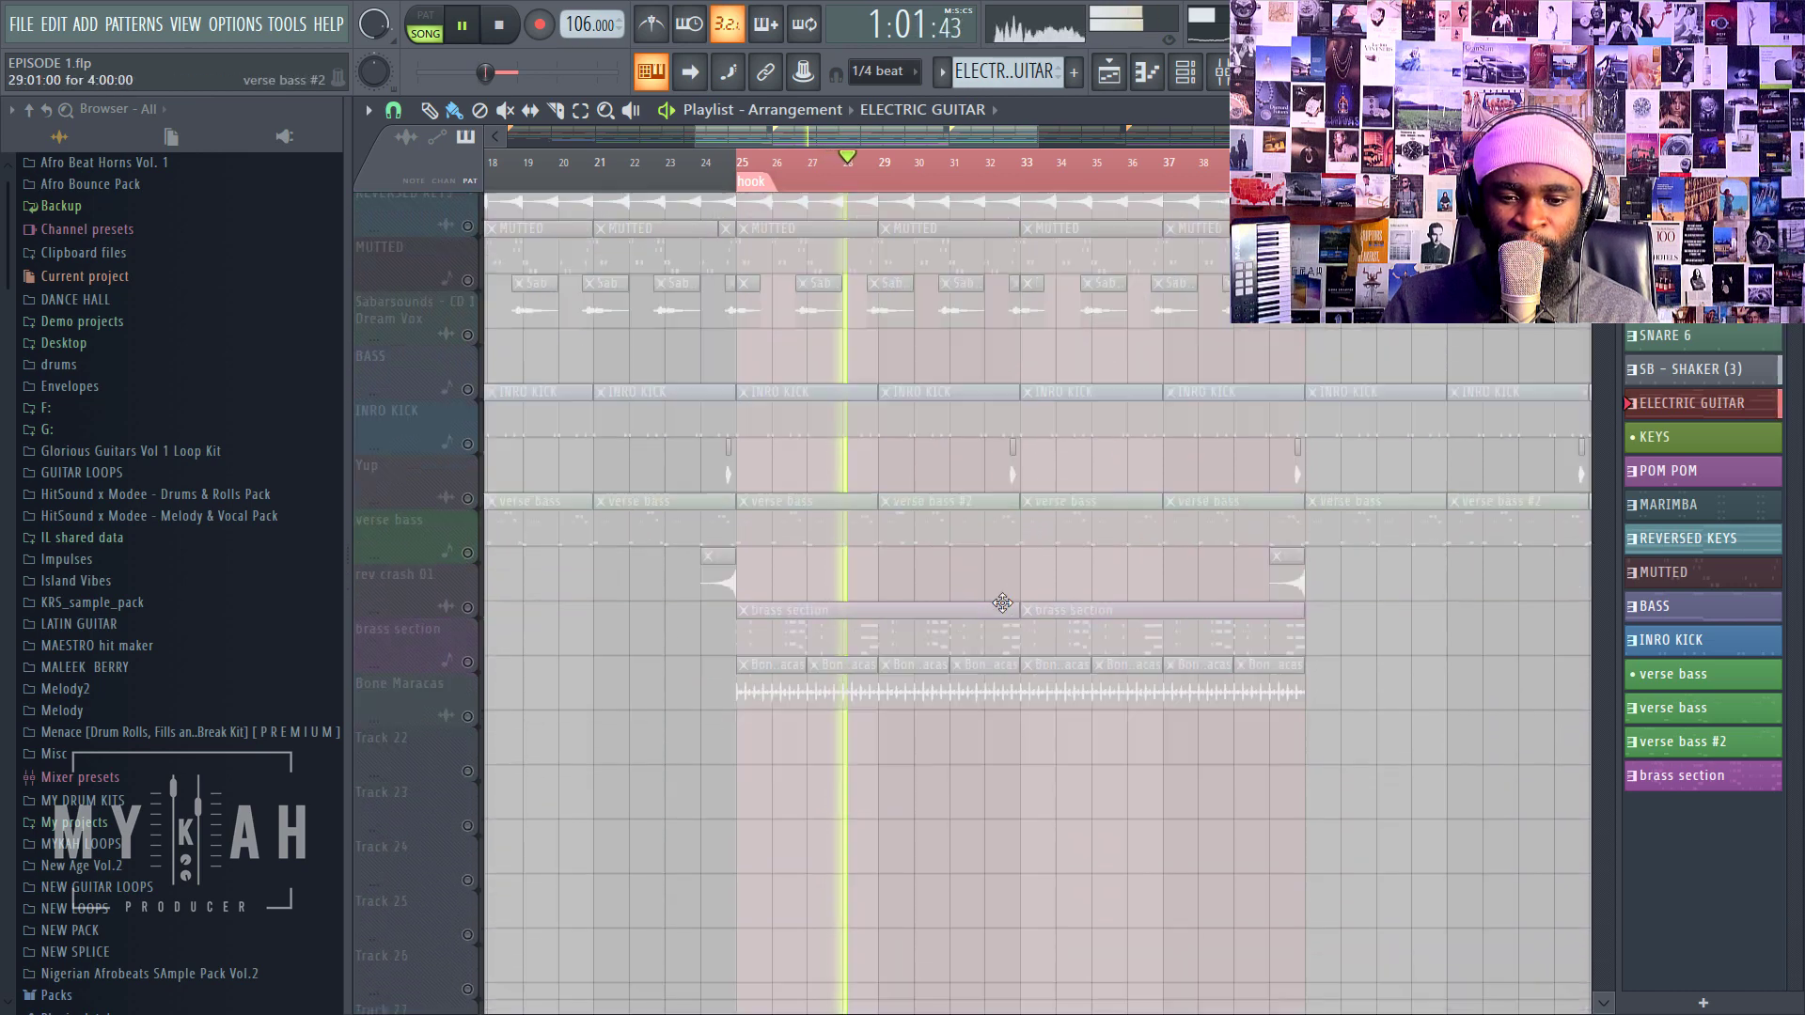
{"action": "scroll", "coordinate": [1002, 603], "scroll_direction": "up", "scroll_amount": 8}
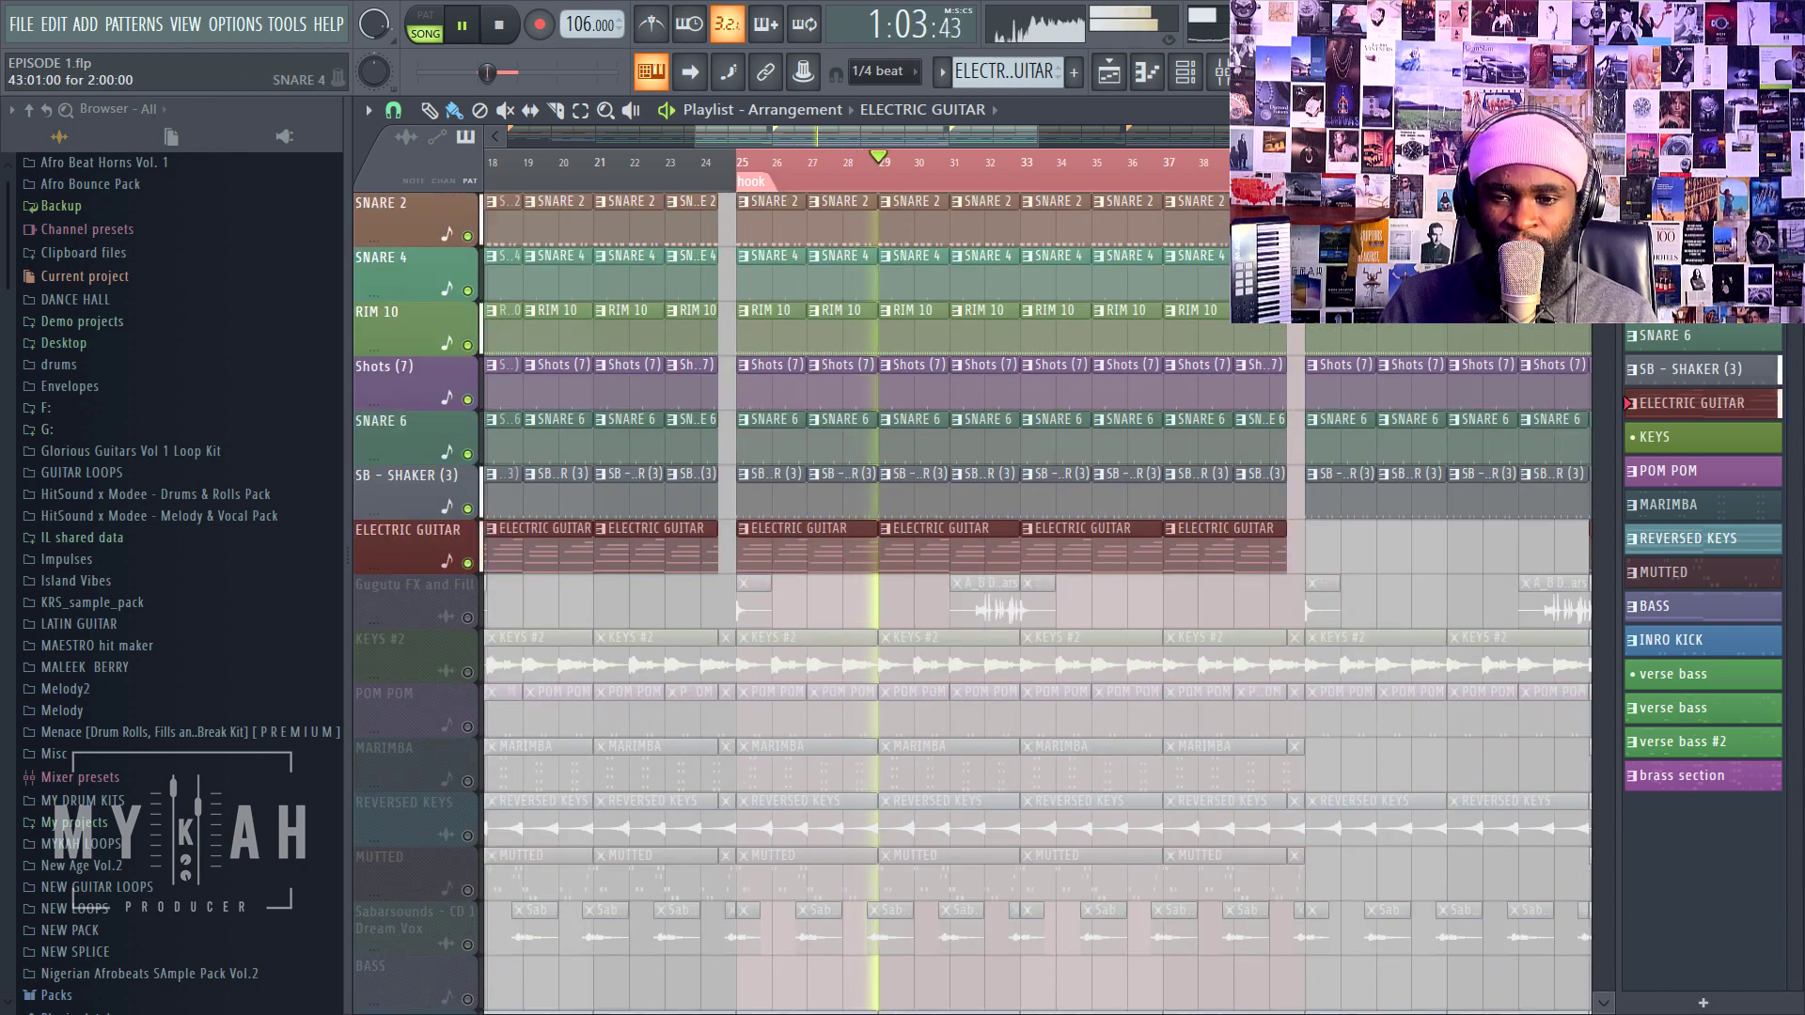
{"action": "scroll", "coordinate": [1002, 602], "scroll_direction": "down", "scroll_amount": 3}
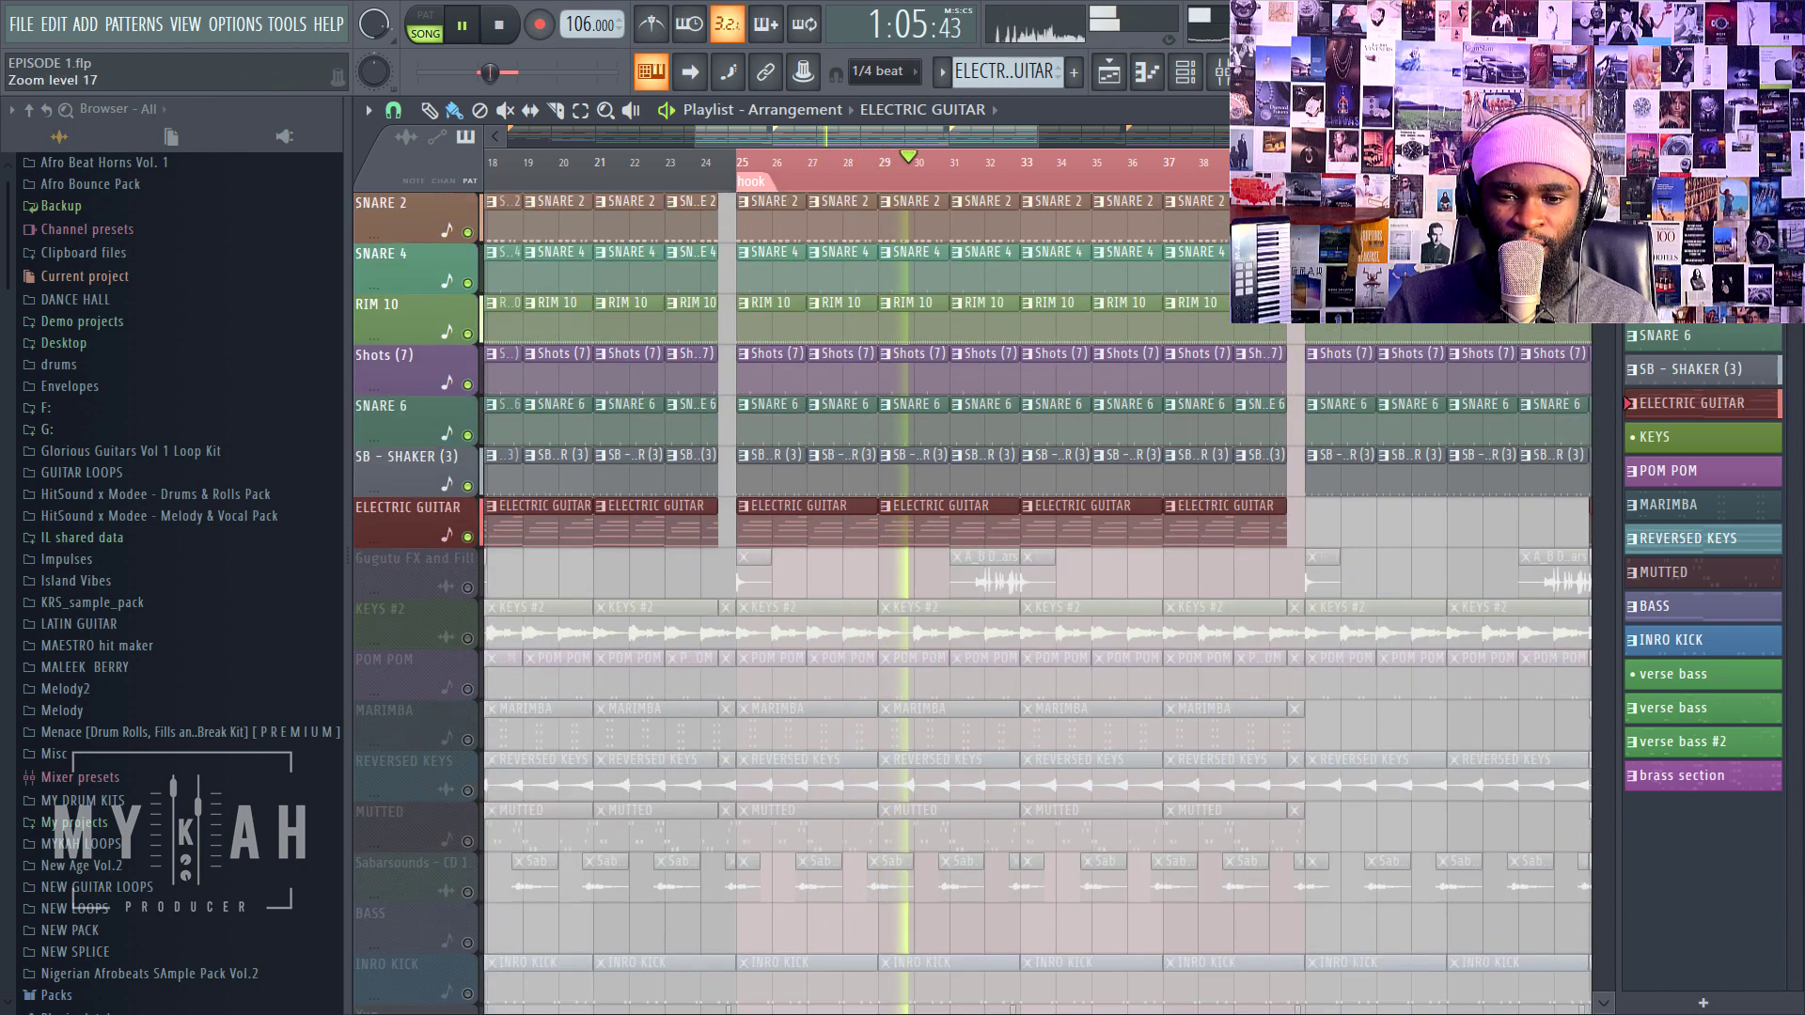
{"action": "scroll", "coordinate": [1002, 602], "scroll_direction": "down", "scroll_amount": 3}
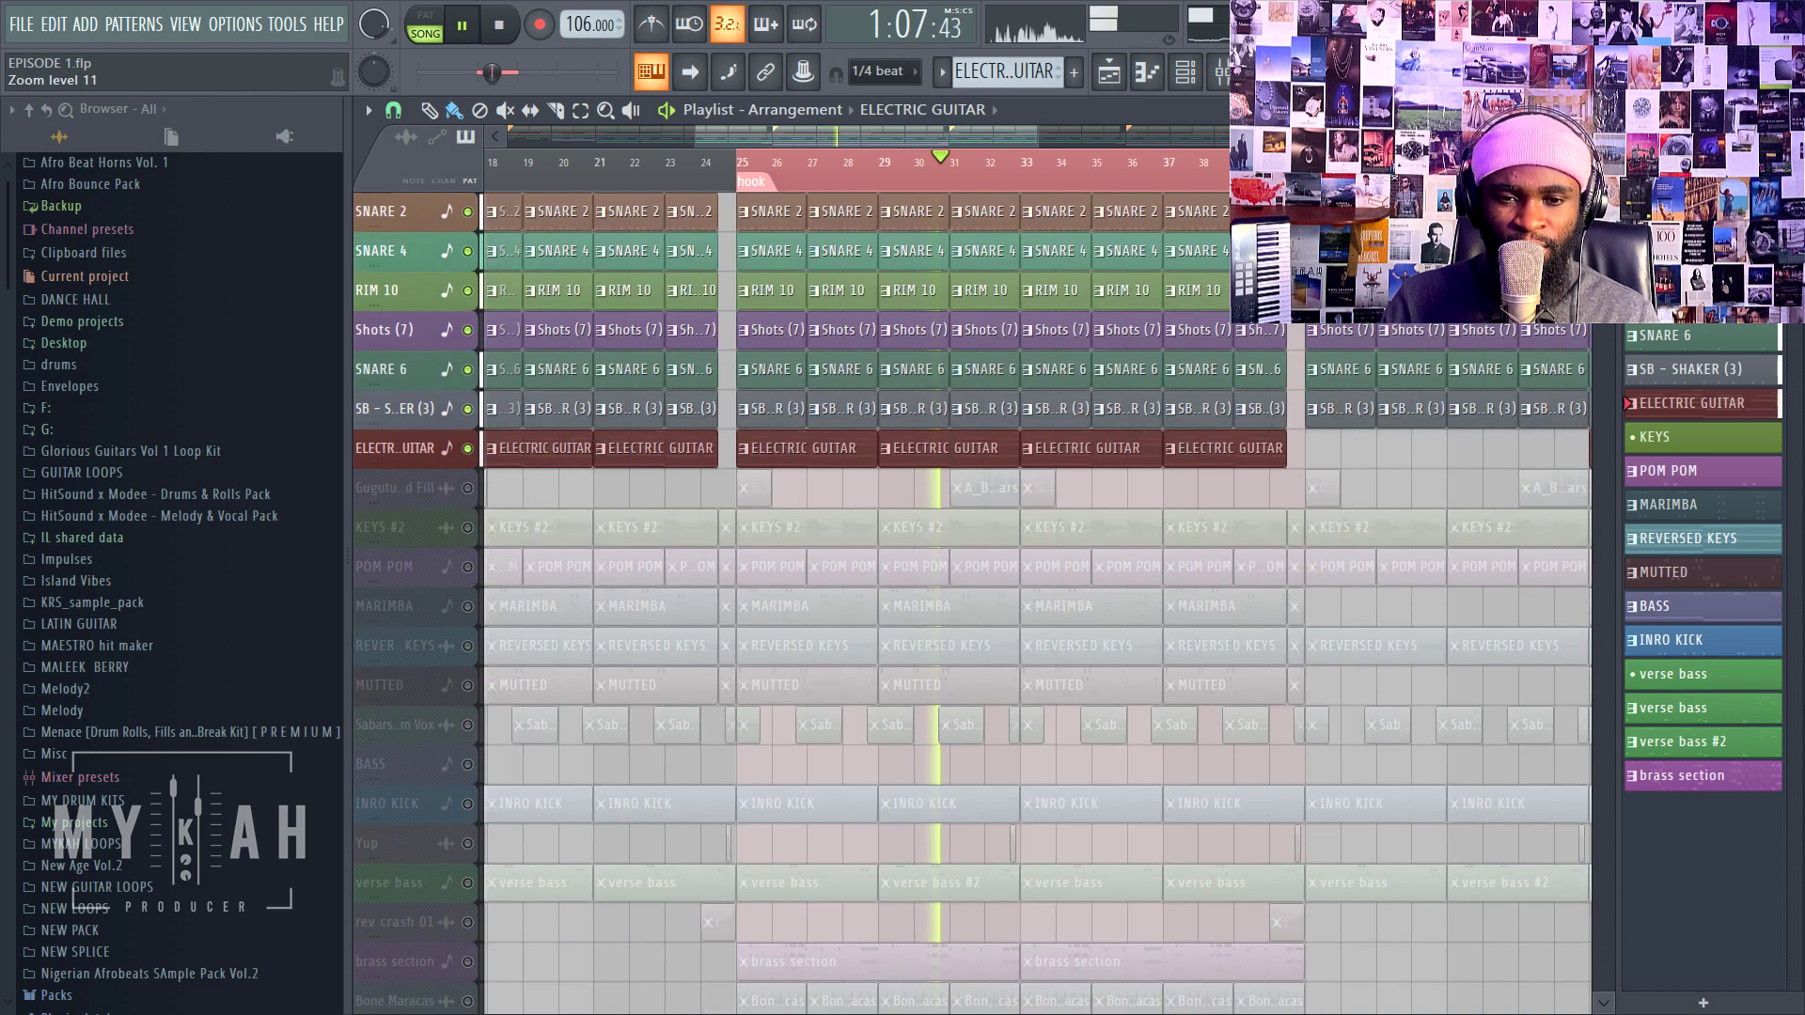
{"action": "scroll", "coordinate": [1002, 603], "scroll_direction": "up", "scroll_amount": 20}
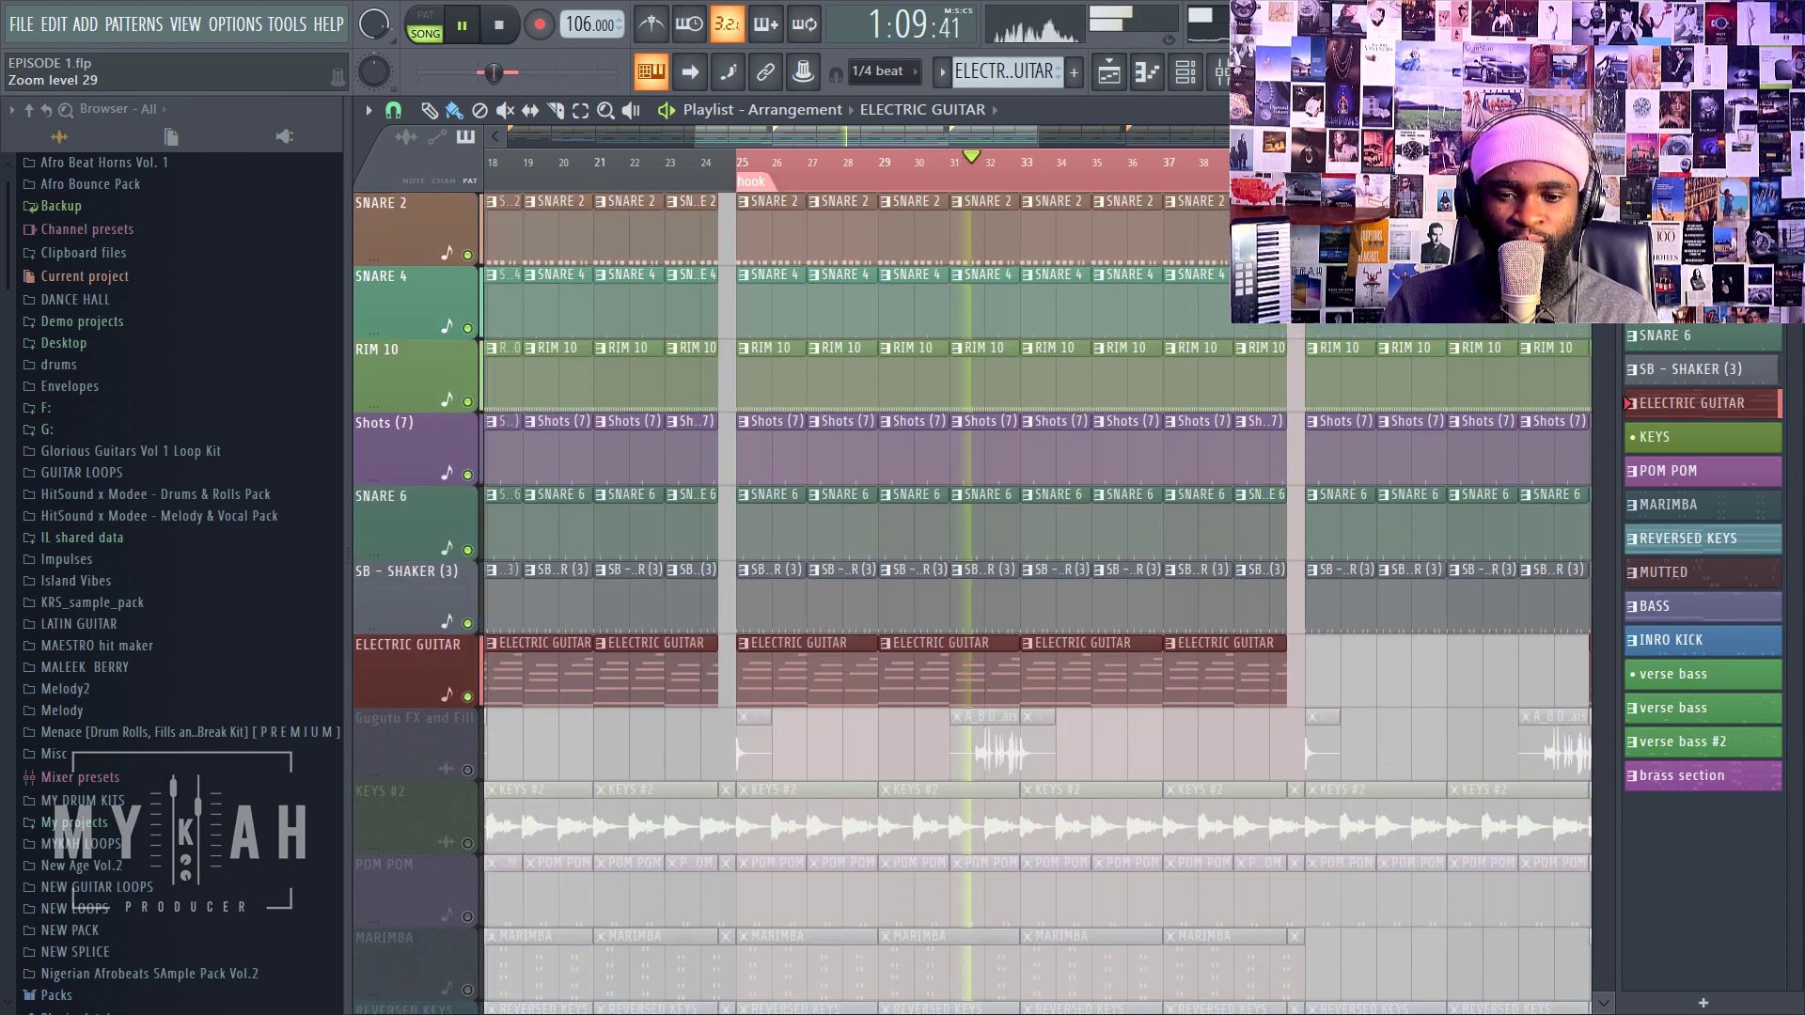
{"action": "scroll", "coordinate": [973, 603], "scroll_direction": "down", "scroll_amount": 5}
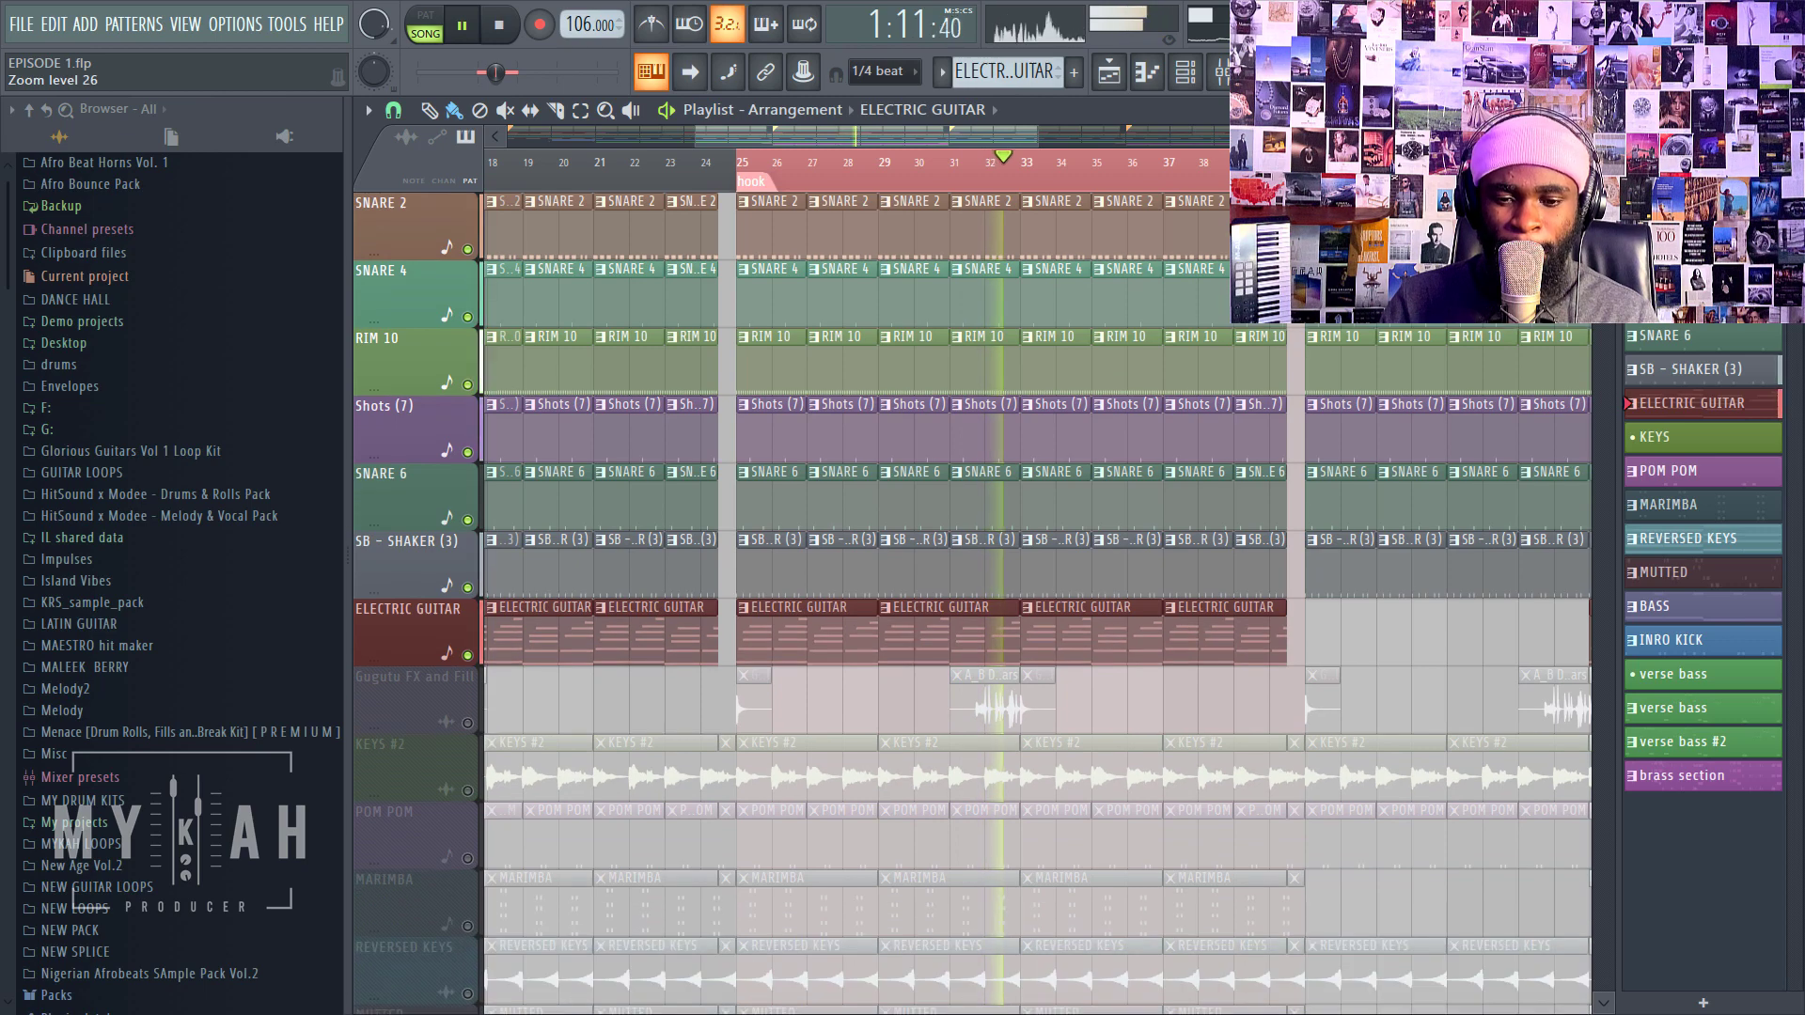
{"action": "key", "text": "space"}
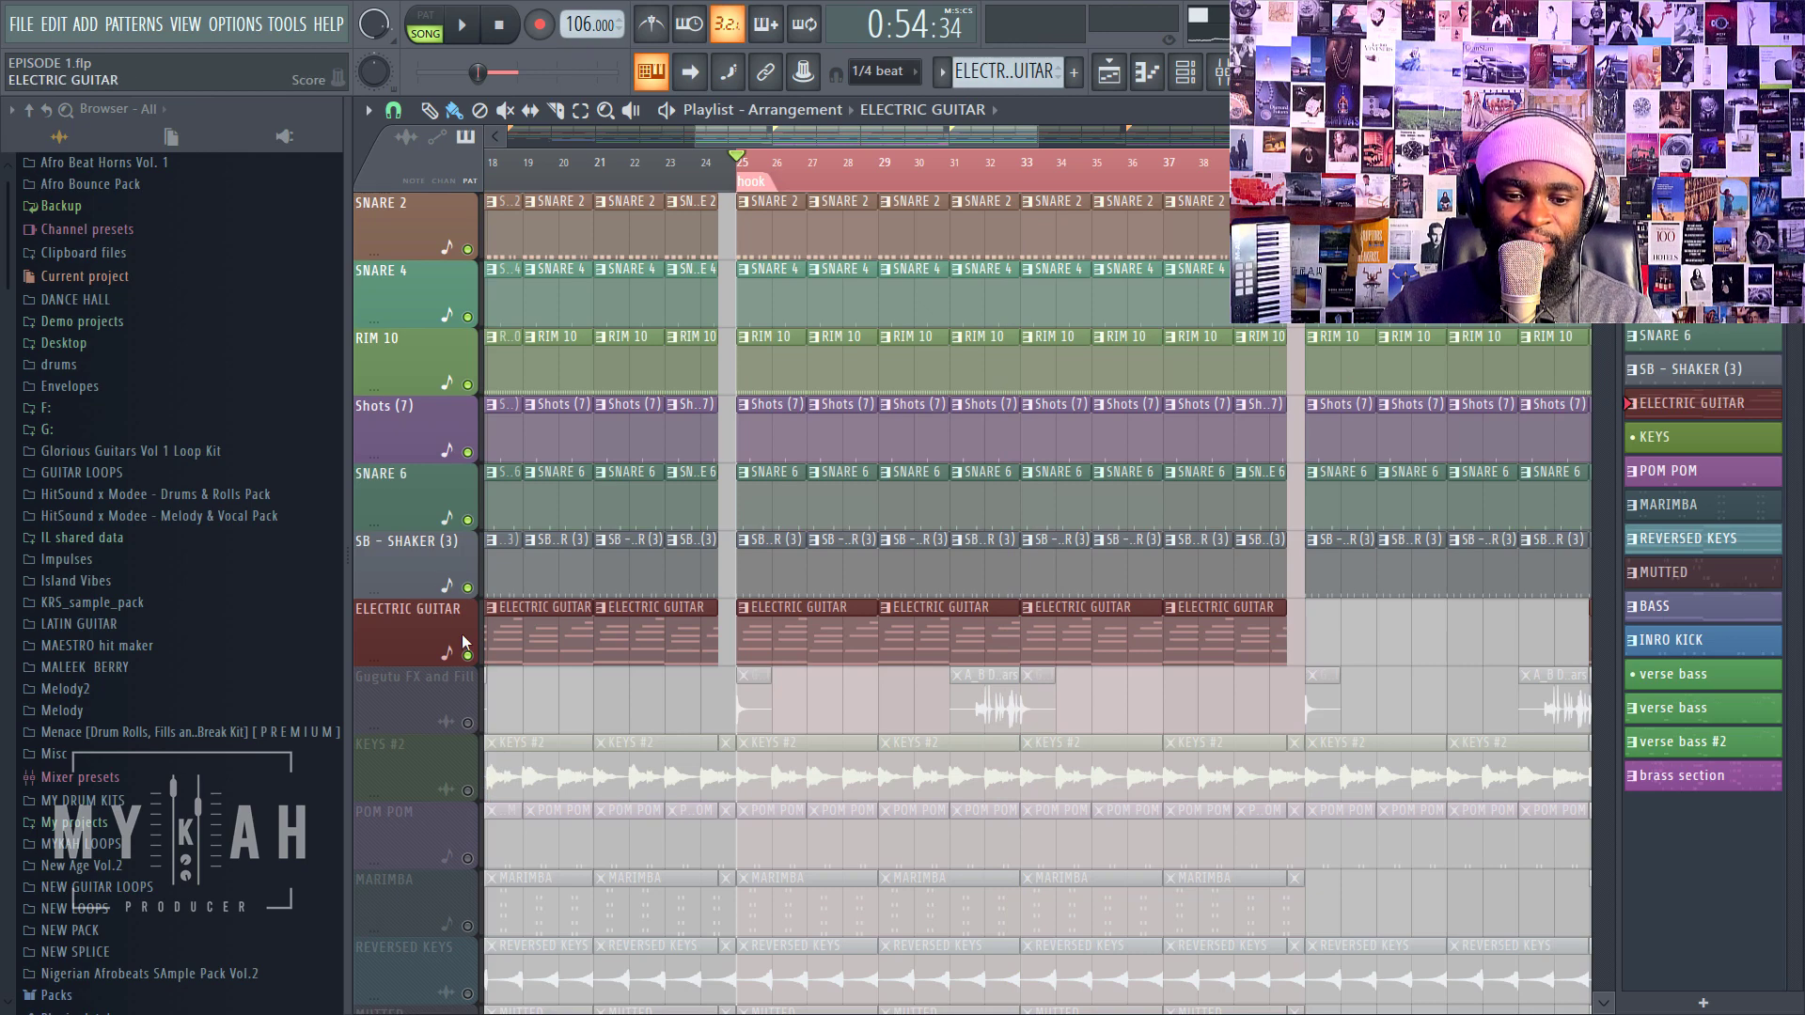
Step: Unmute the KEYS #2 playlist track and open its audio clip settings and mixer track
{"action": "left_click", "coordinate": [469, 792]}
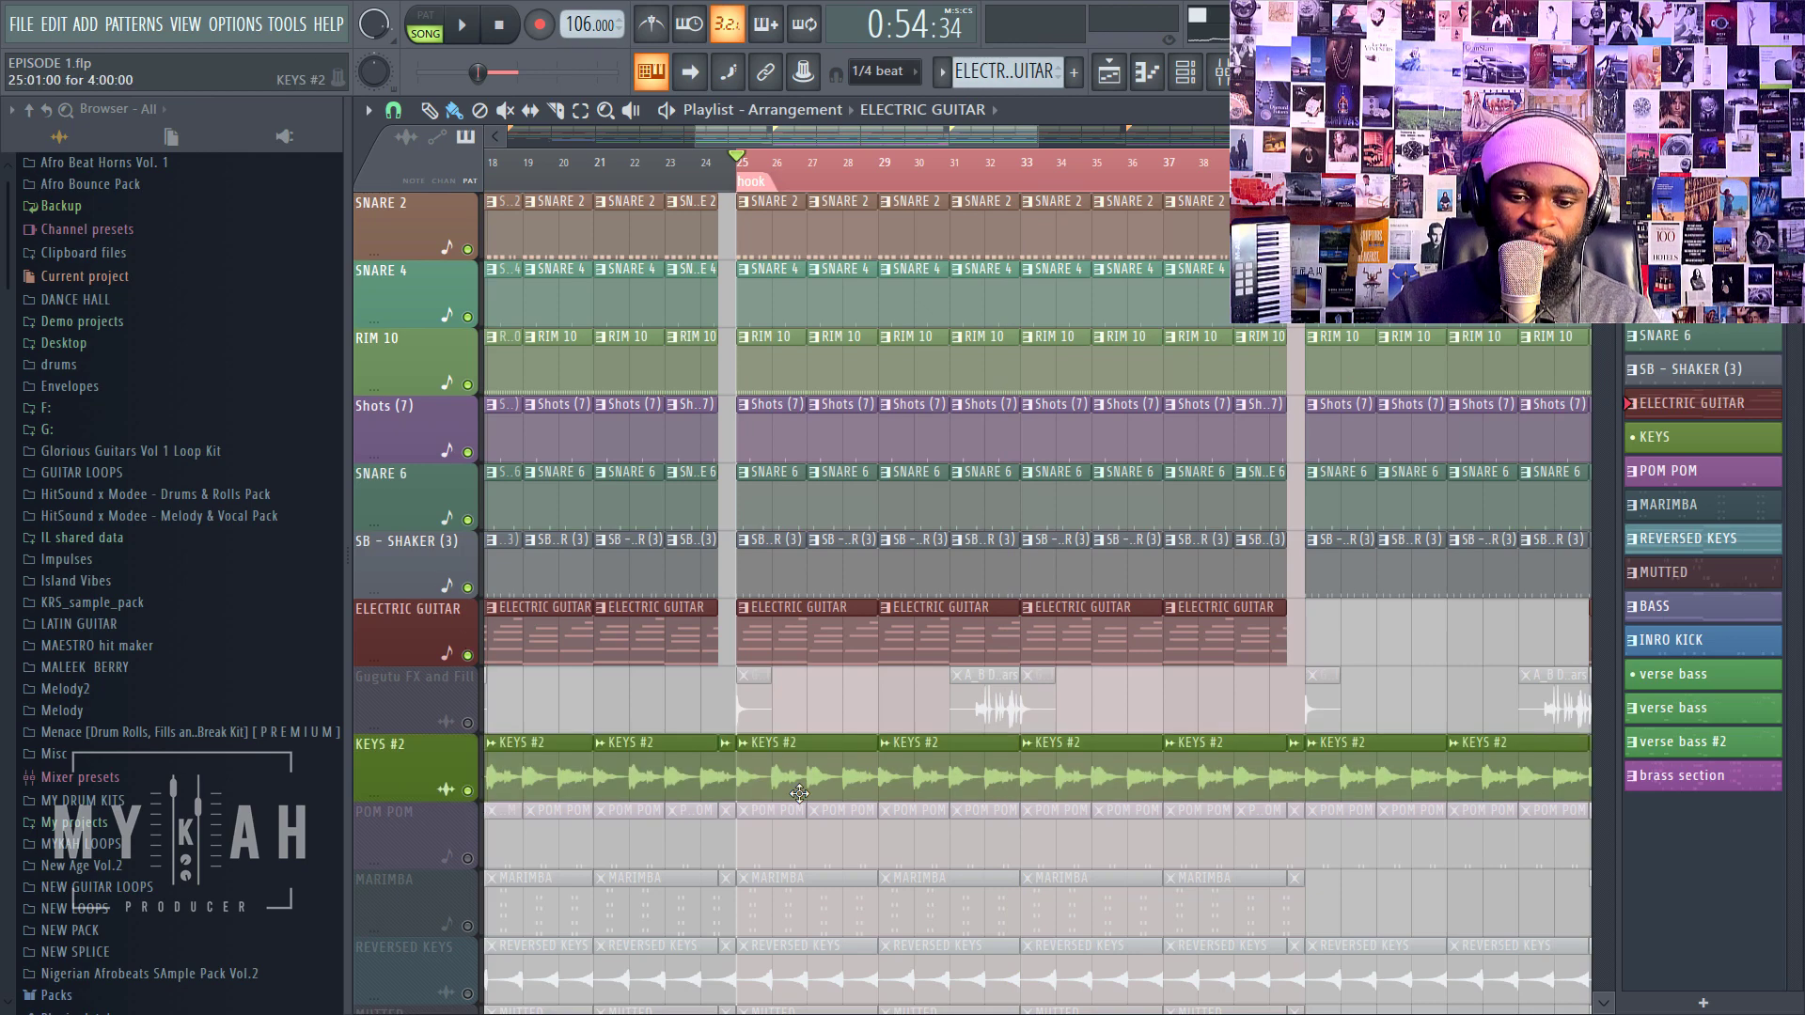
{"action": "double_click", "coordinate": [801, 753]}
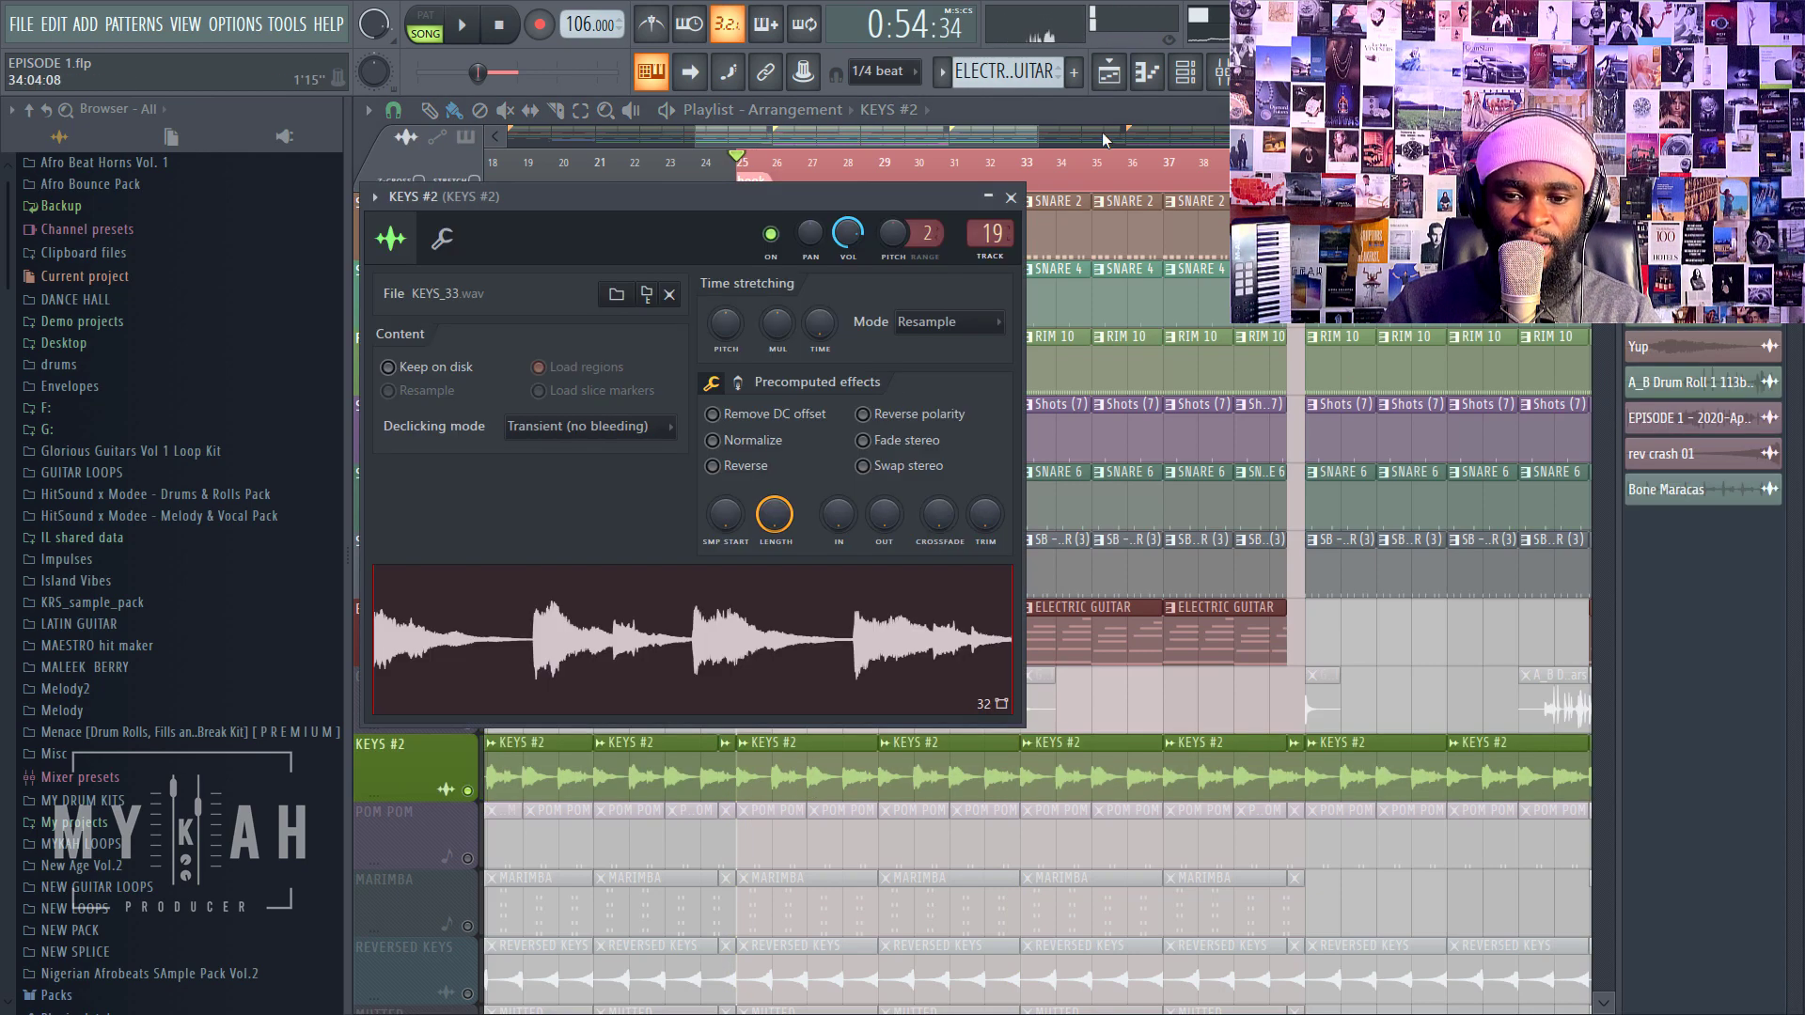
{"action": "left_click", "coordinate": [1219, 72]}
Step: Lower the KEYS #2 mixer fader to -7.8 dB while playing the beat
{"action": "key", "text": "space"}
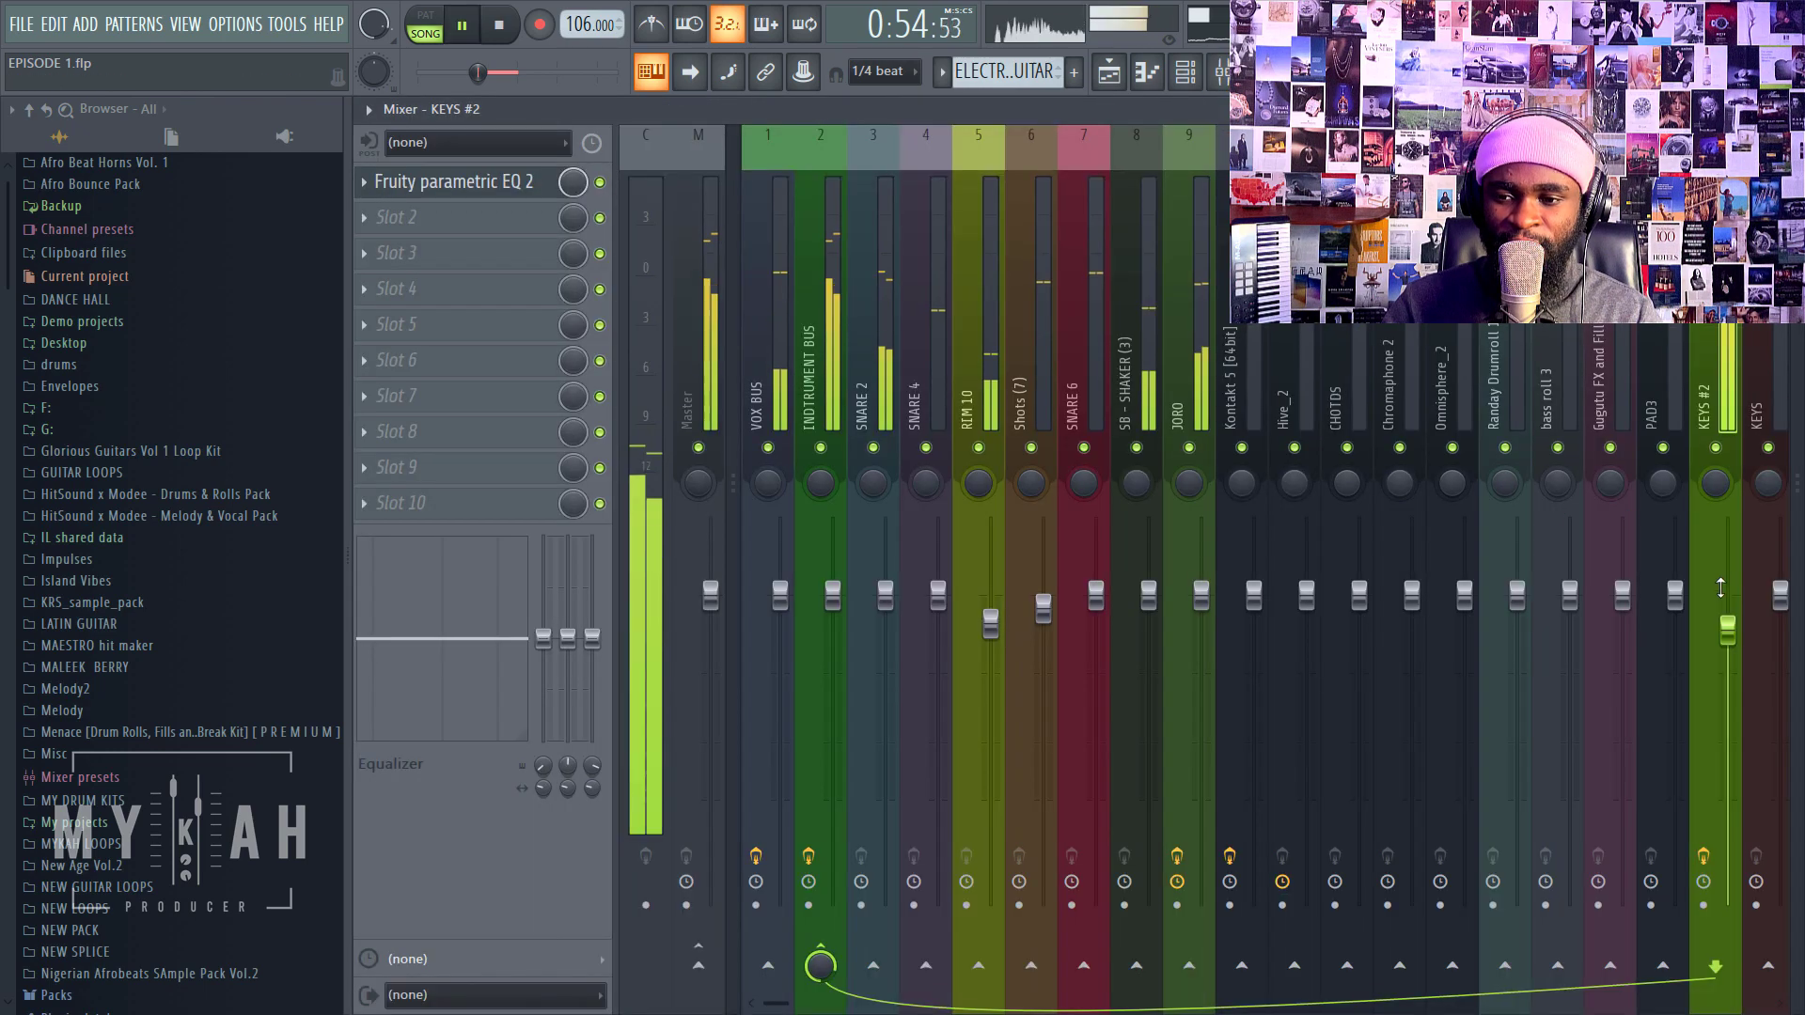
{"action": "left_click_drag", "start_coordinate": [1728, 628], "coordinate": [1729, 712]}
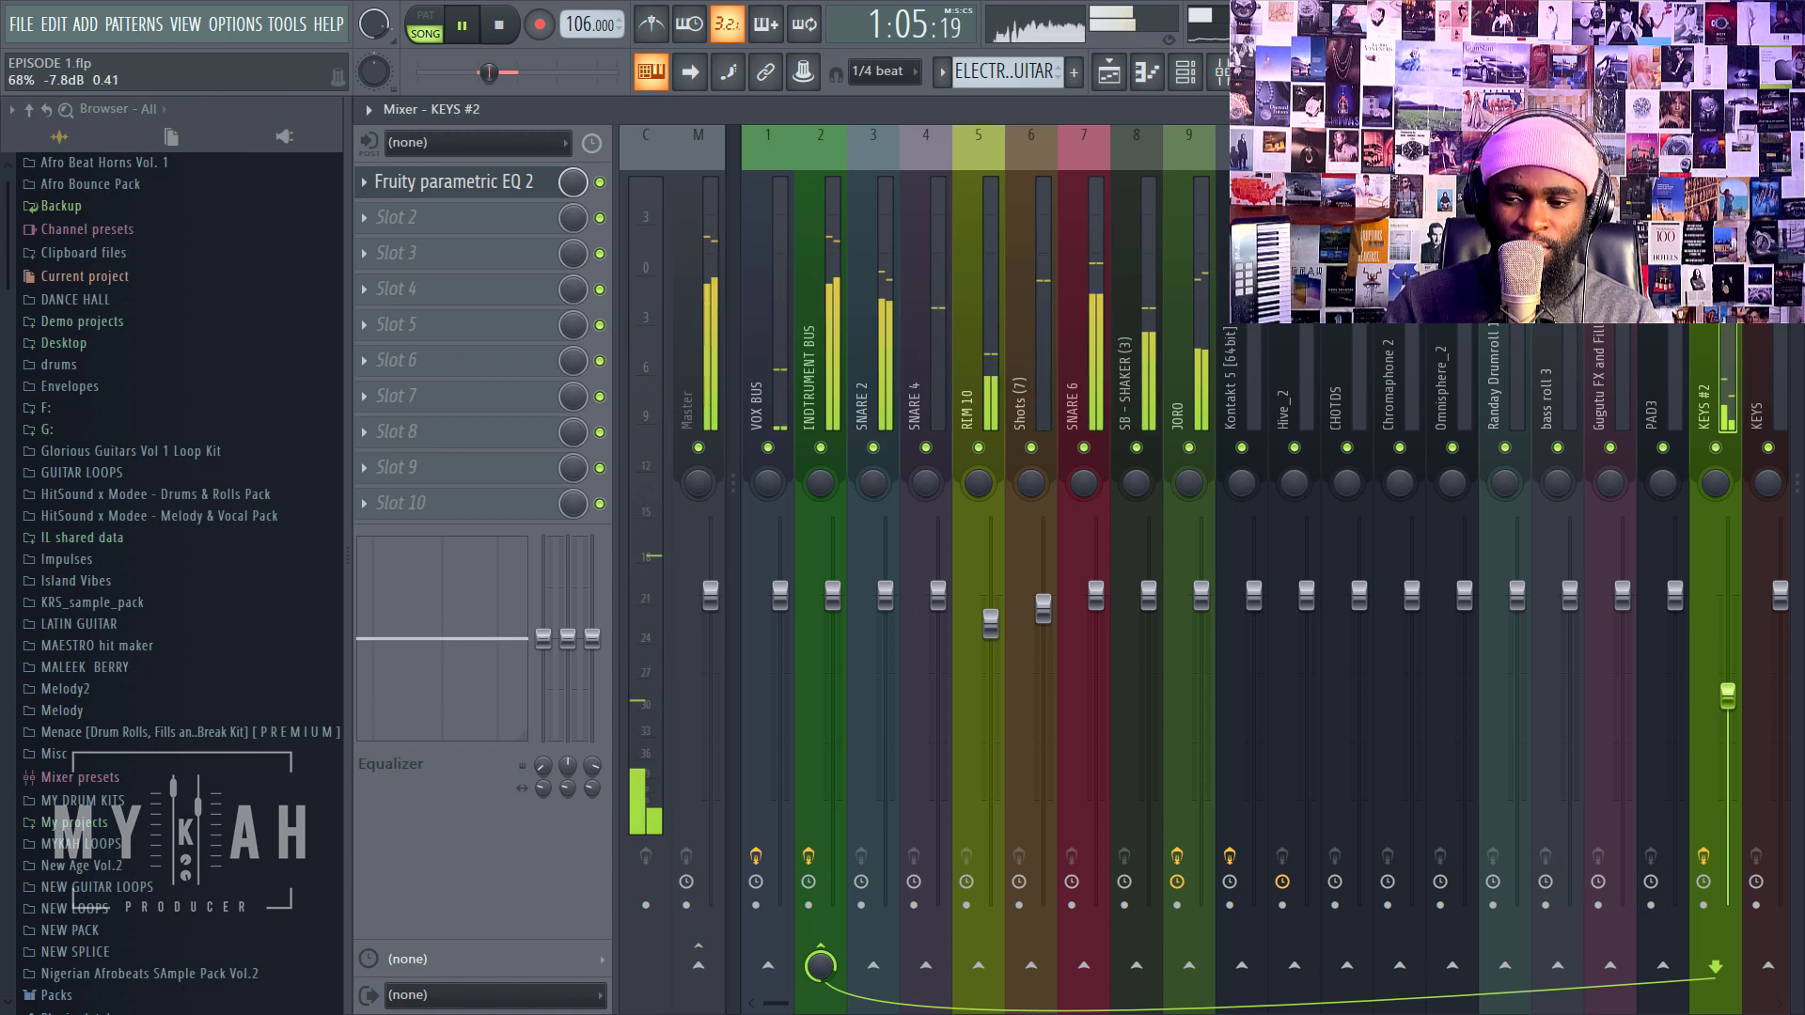
{"action": "key", "text": "space"}
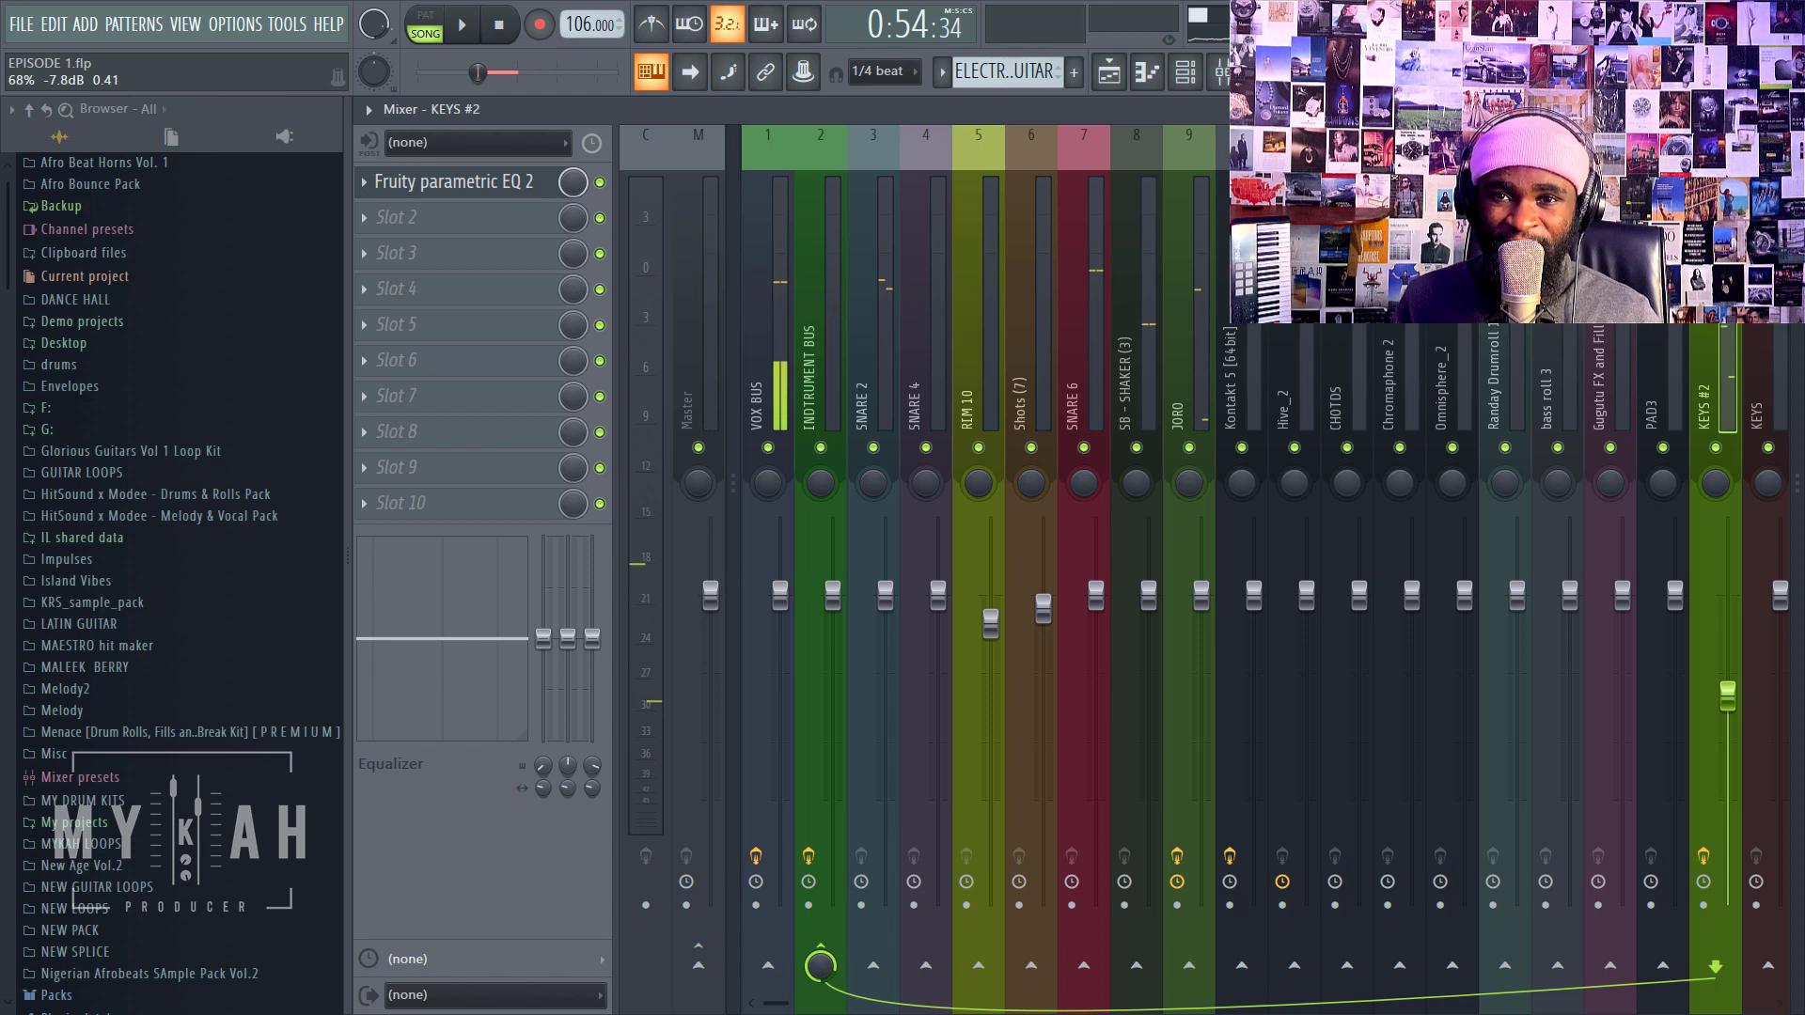
{"action": "key", "text": "space"}
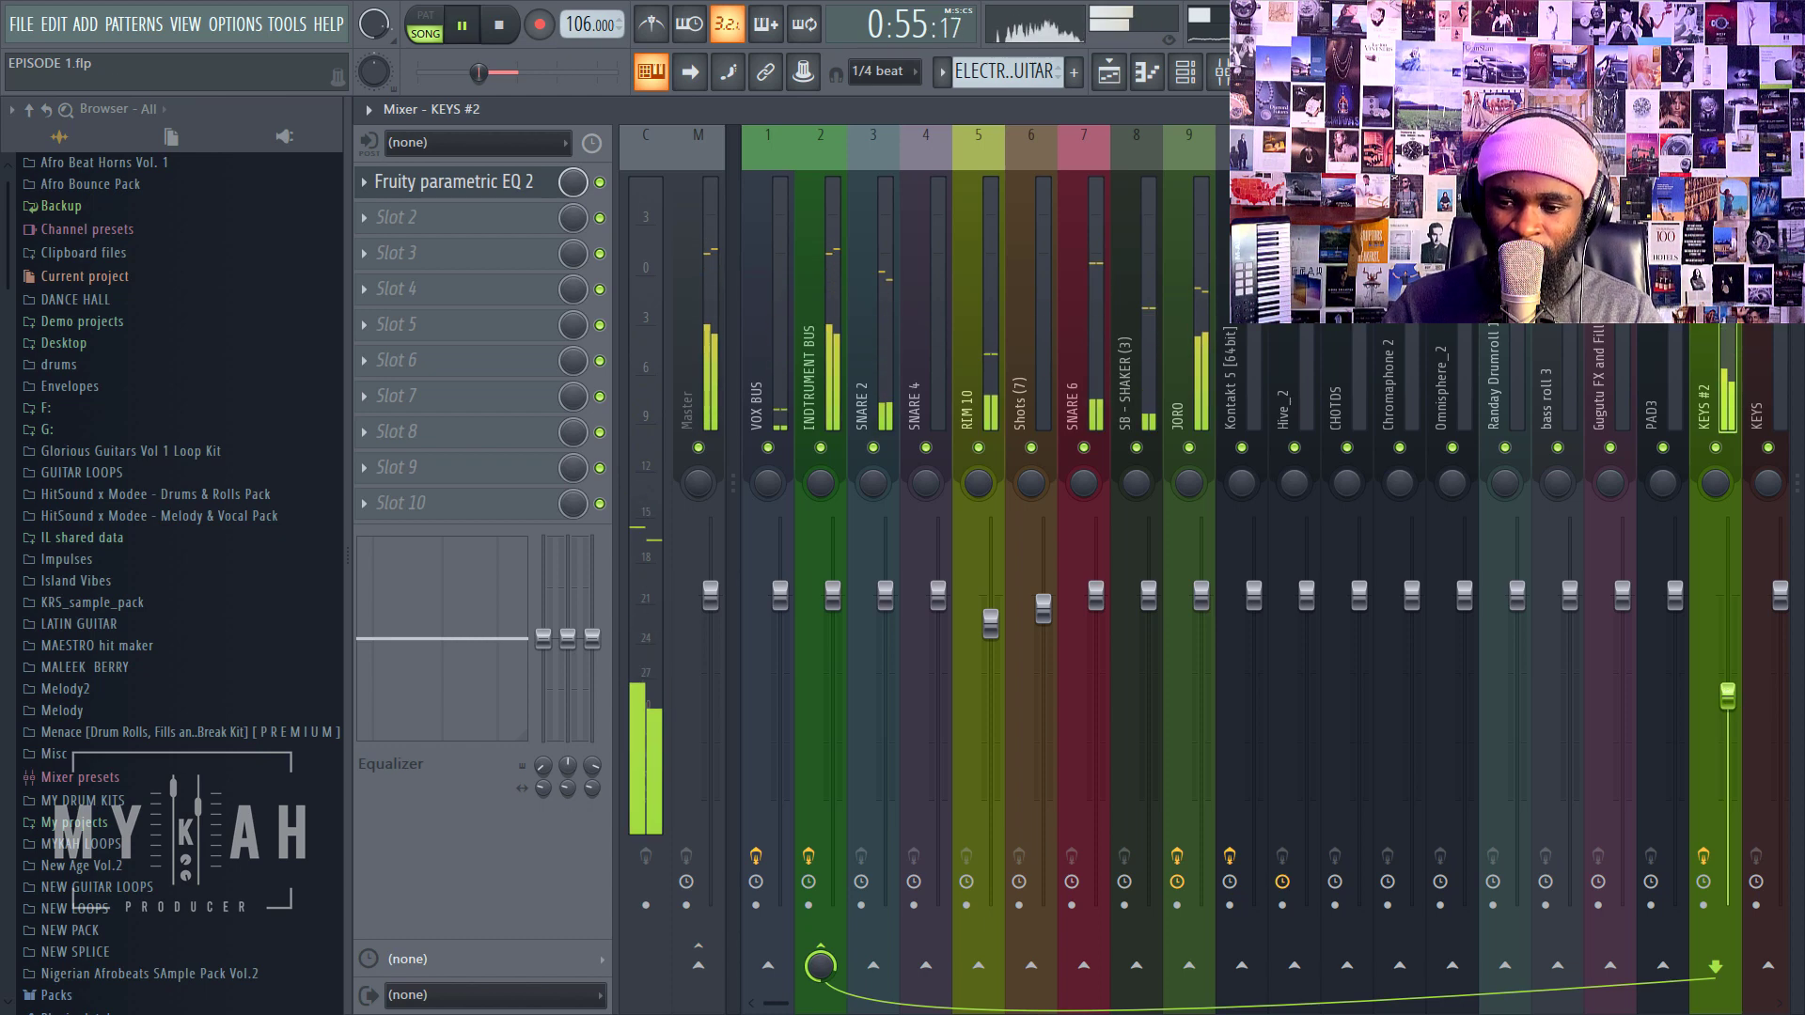
Step: Unmute the REVERSED KEYS track in the playlist and open its audio clip settings while playing the beat
{"action": "left_click_drag", "start_coordinate": [1731, 699], "coordinate": [1731, 700]}
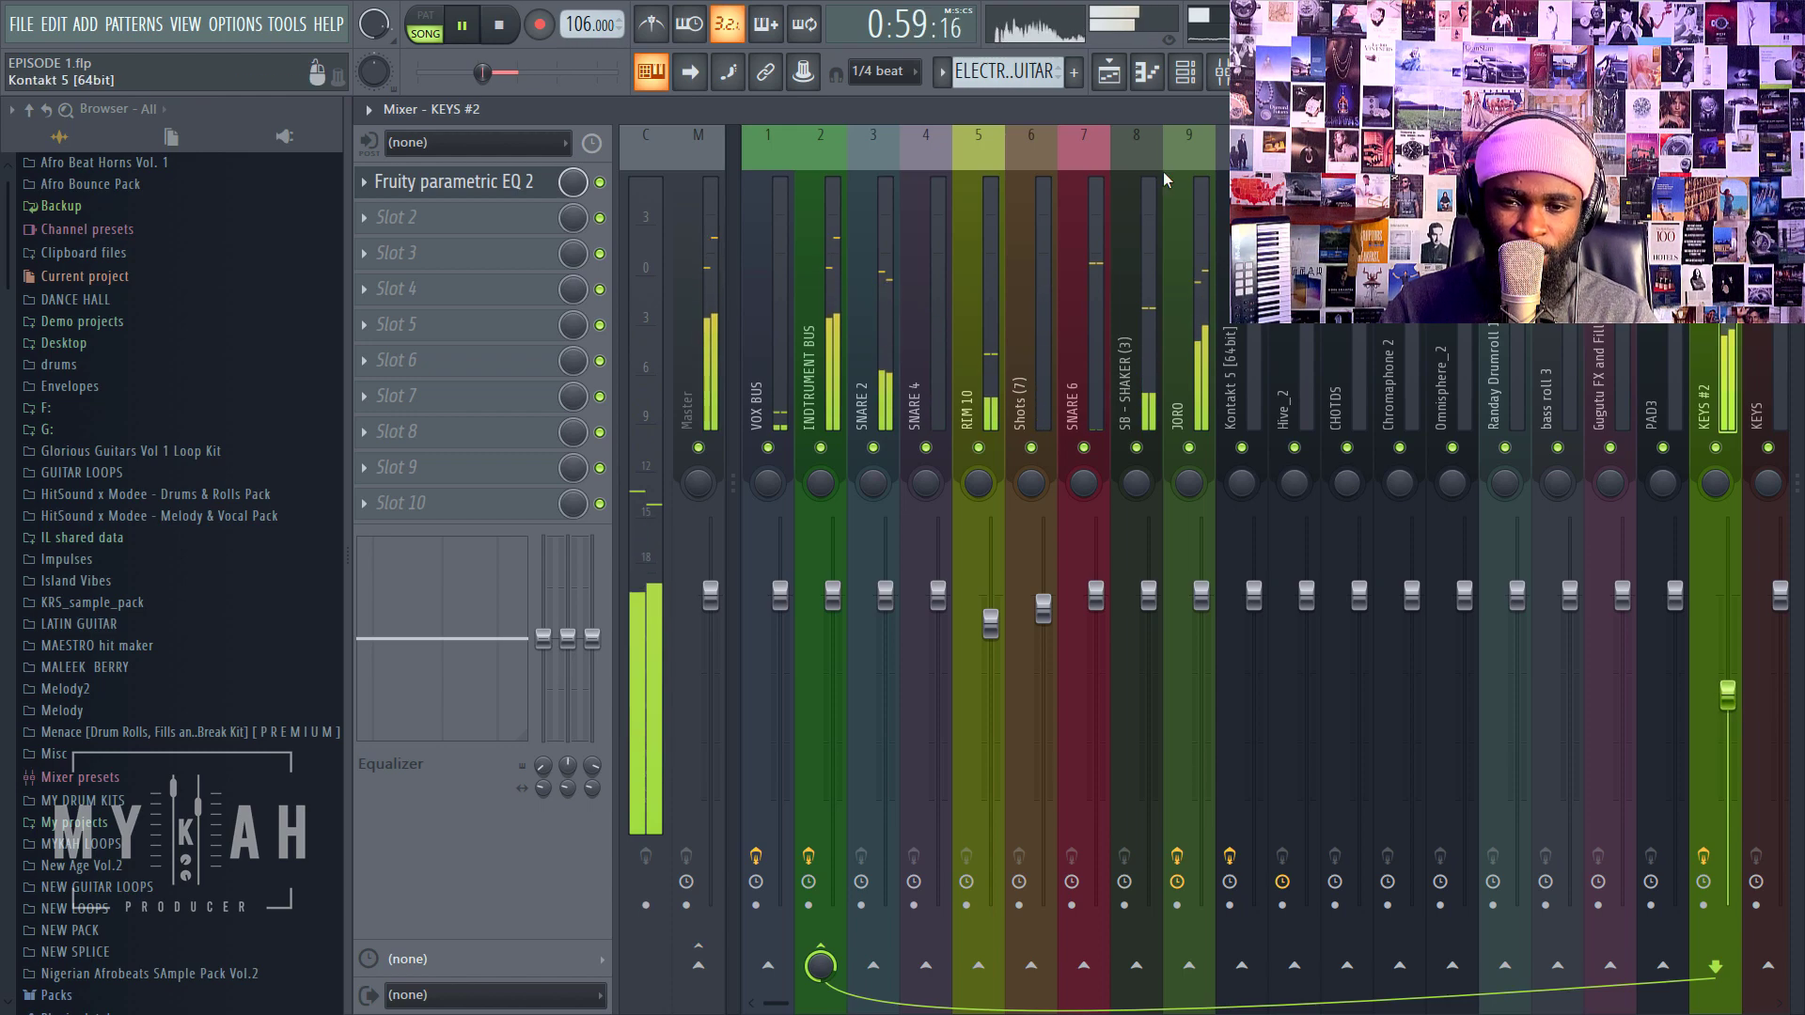
{"action": "left_click", "coordinate": [1092, 67]}
{"action": "scroll", "coordinate": [940, 470], "scroll_direction": "down", "scroll_amount": 5}
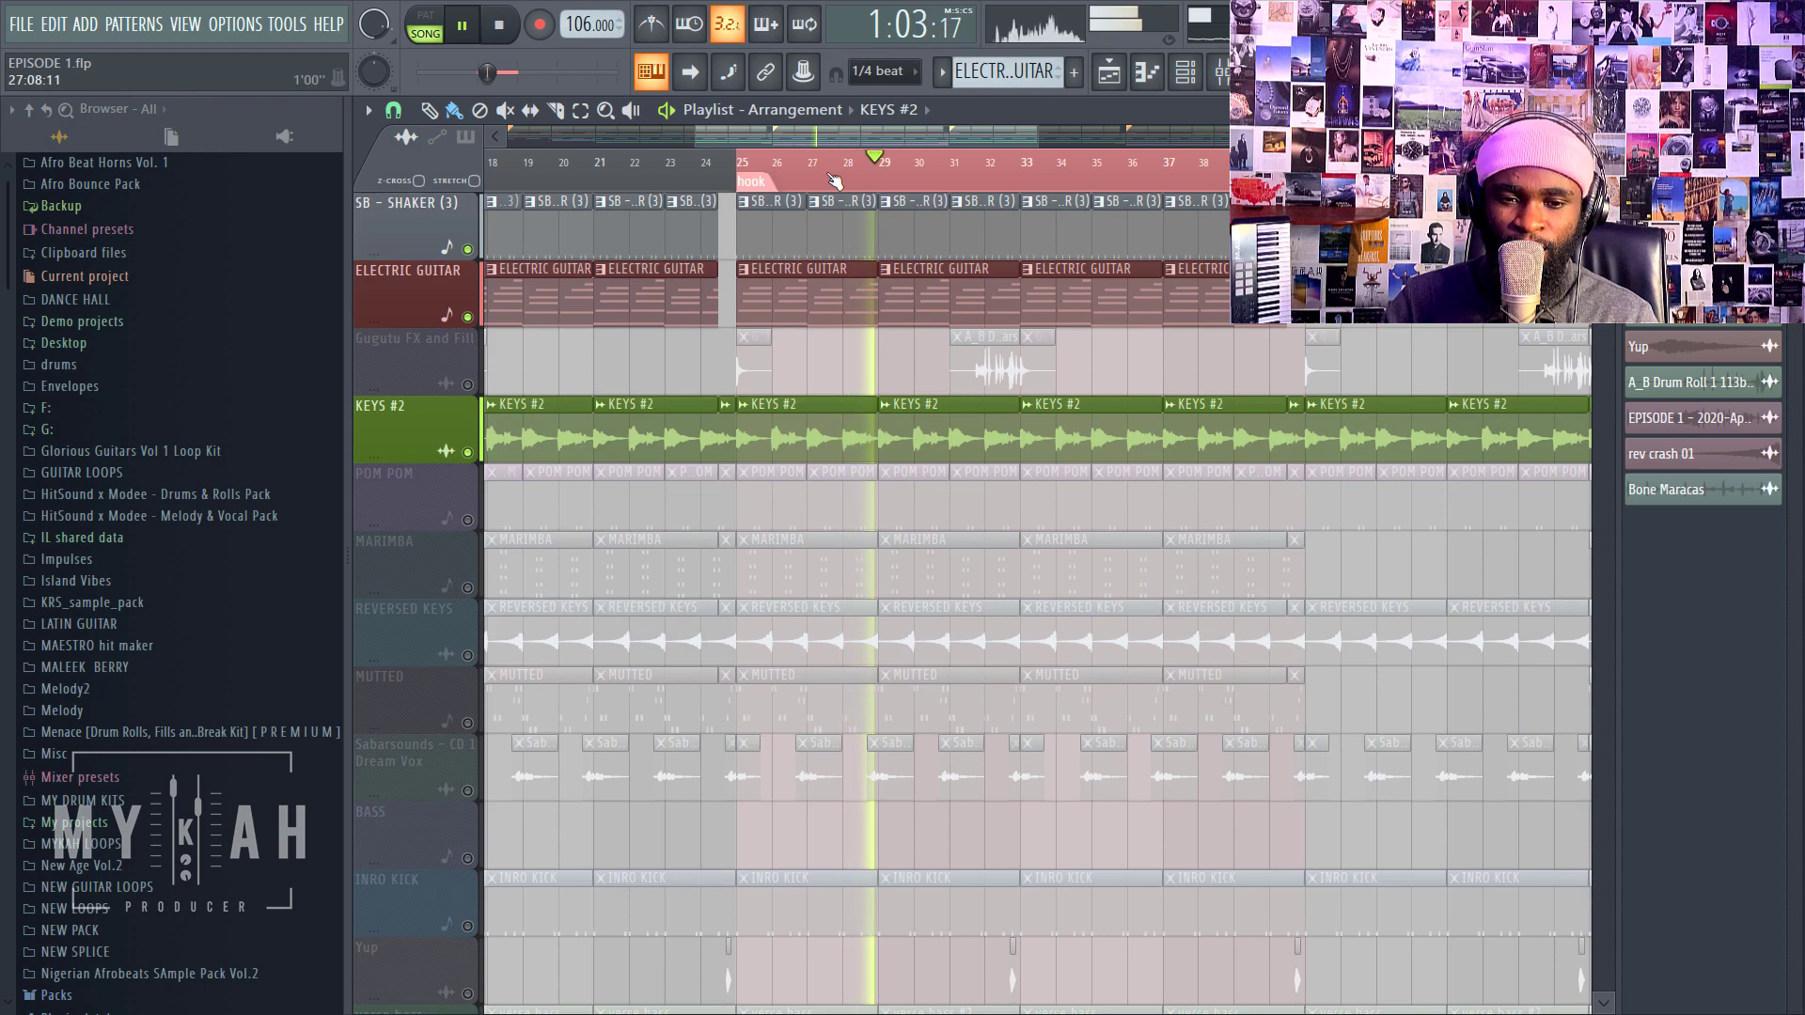
{"action": "scroll", "coordinate": [855, 184], "scroll_direction": "up", "scroll_amount": 3}
{"action": "key", "text": "space"}
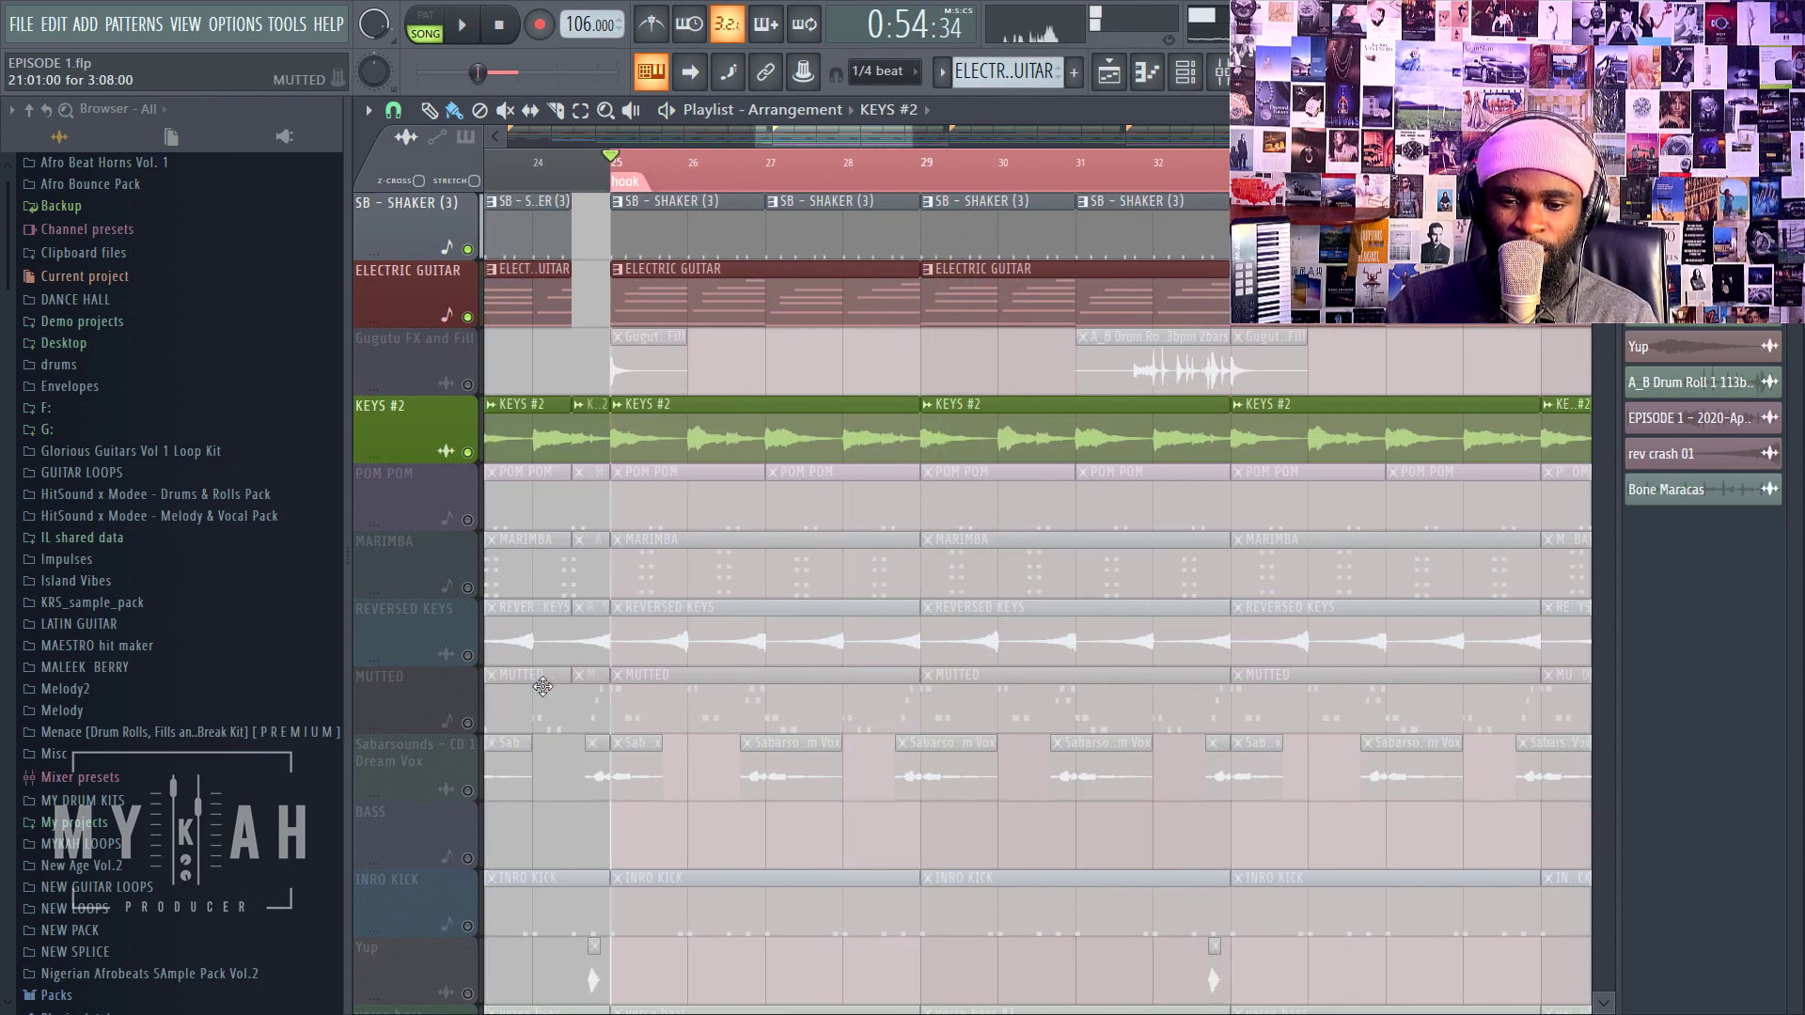
{"action": "left_click", "coordinate": [469, 655]}
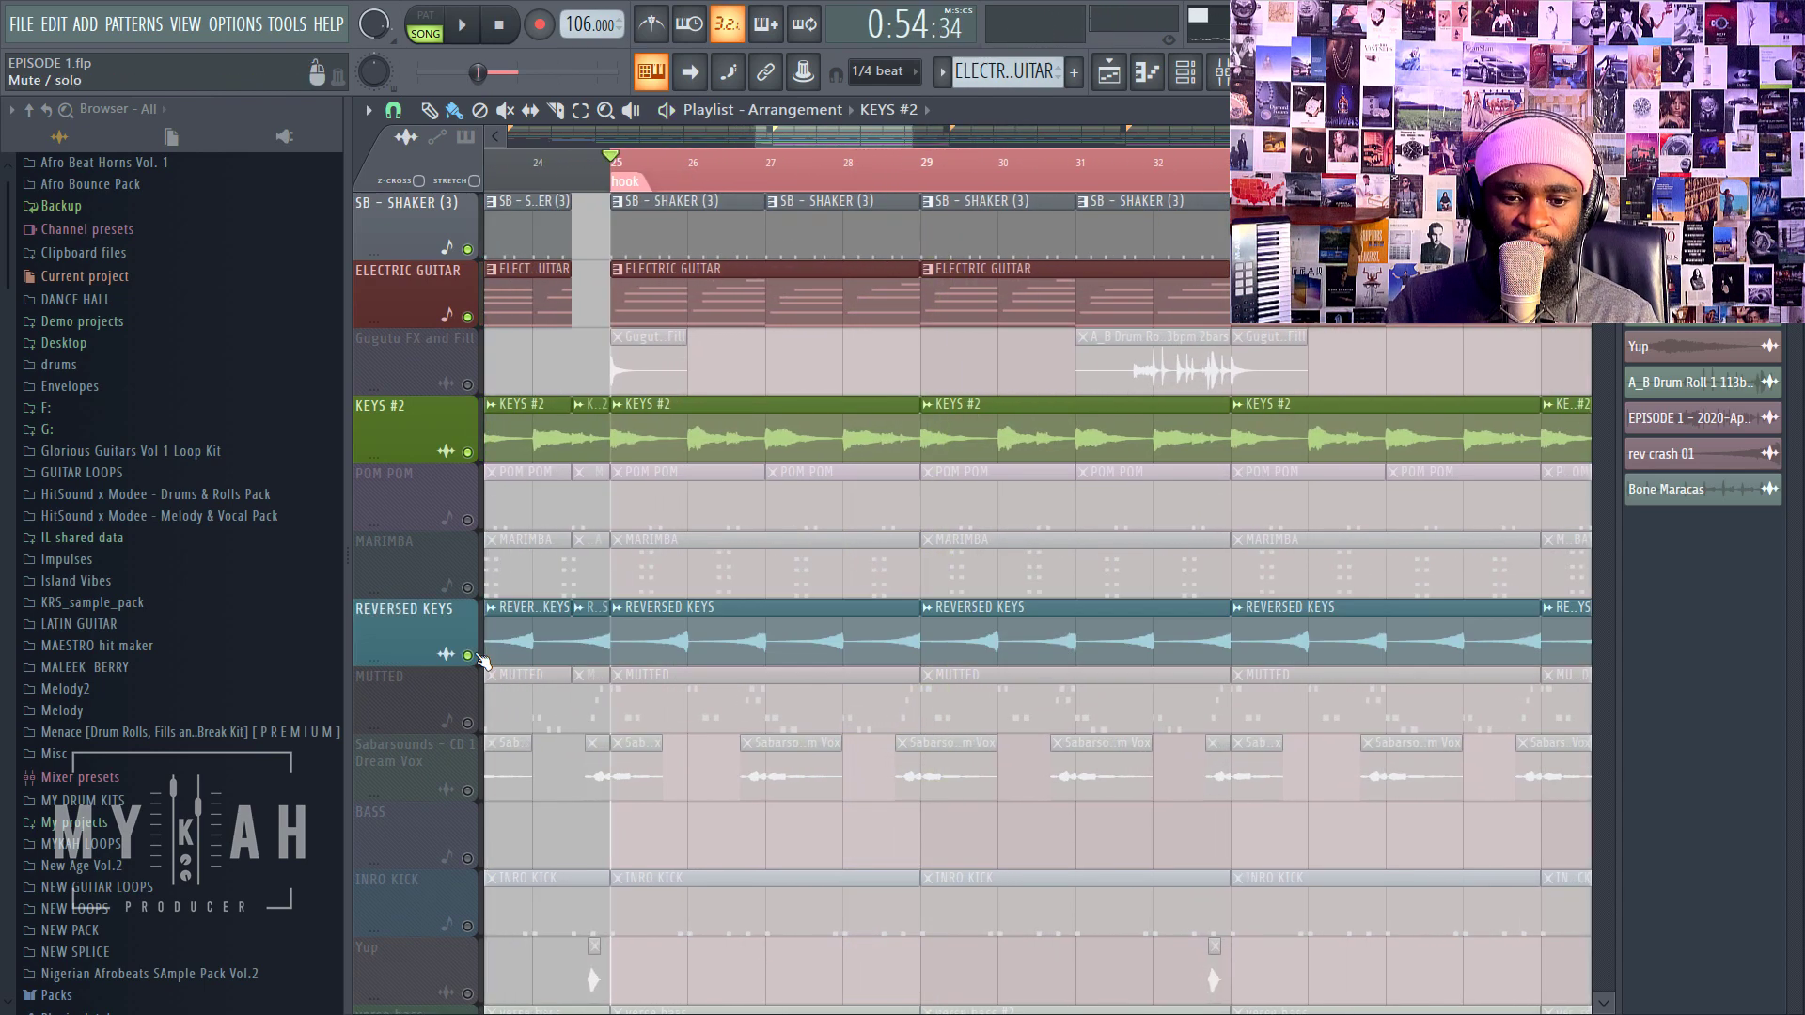
{"action": "key", "text": "space"}
{"action": "double_click", "coordinate": [659, 636]}
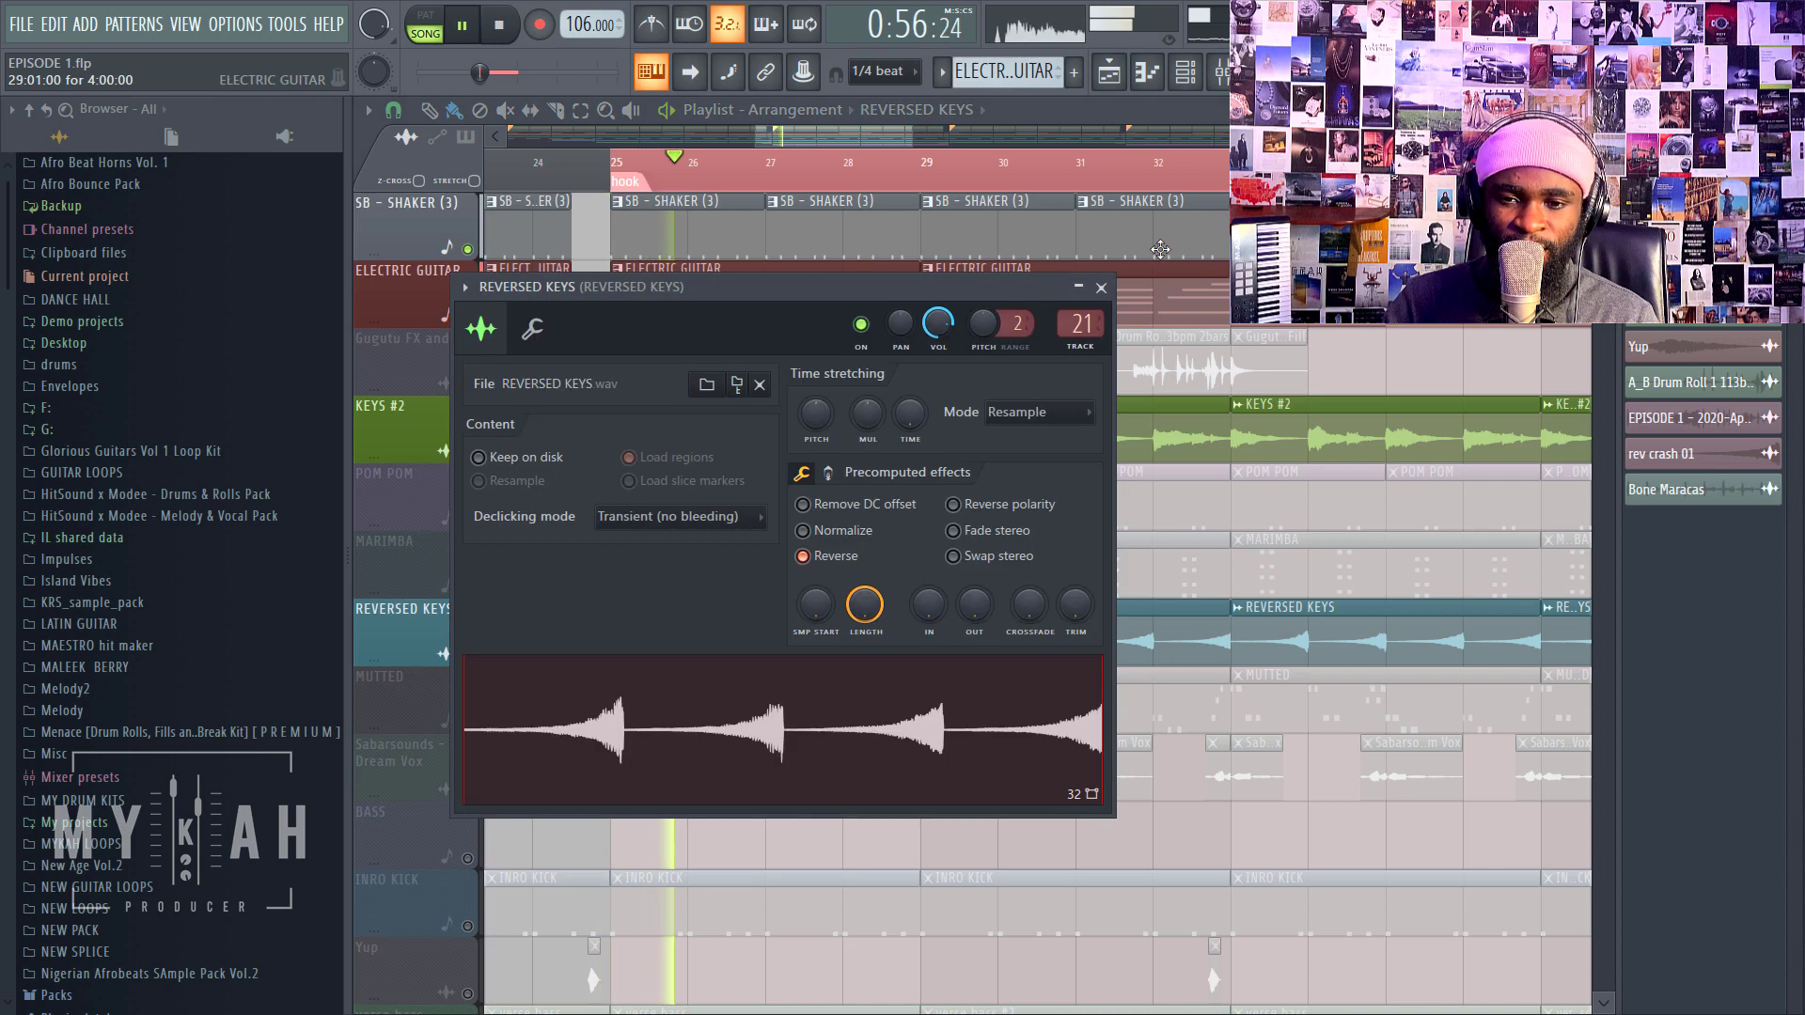
Step: Stop playback and load Fruity Parametric EQ 2 in the first effect slot of the REVERSED KEYS mixer track
{"action": "key", "text": "space"}
{"action": "key", "text": "F9"}
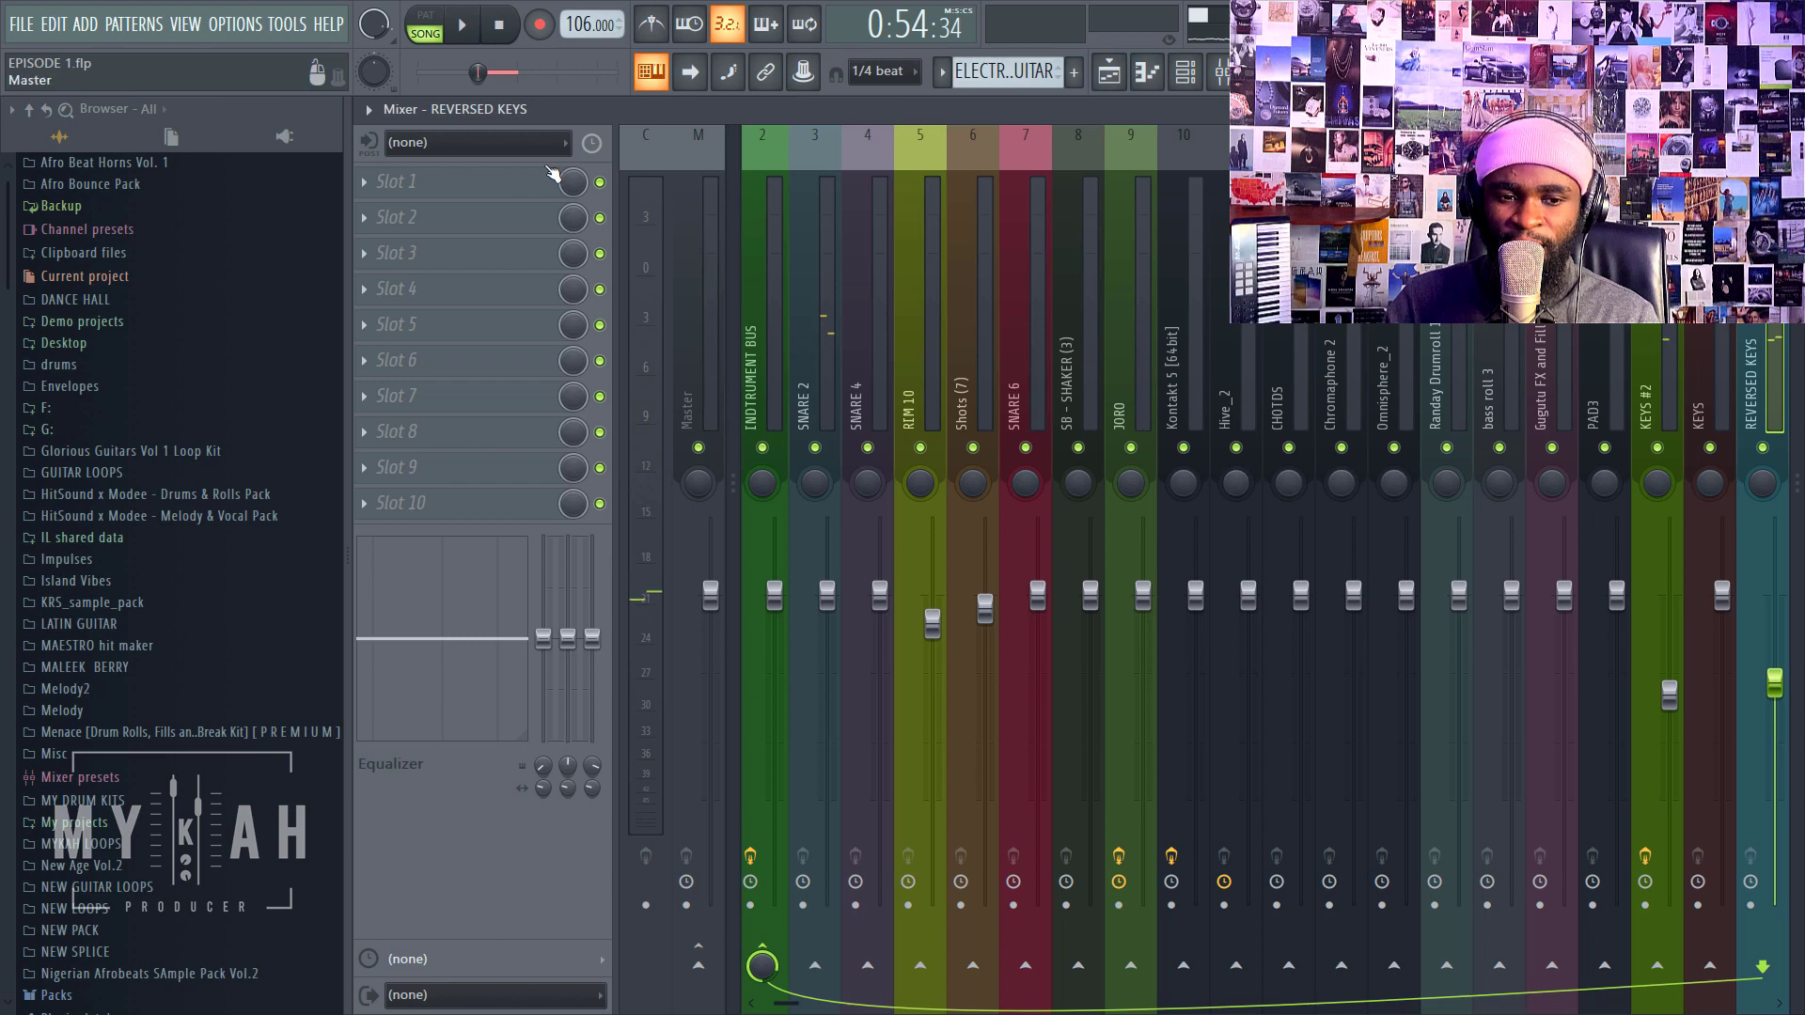
{"action": "left_click", "coordinate": [489, 191]}
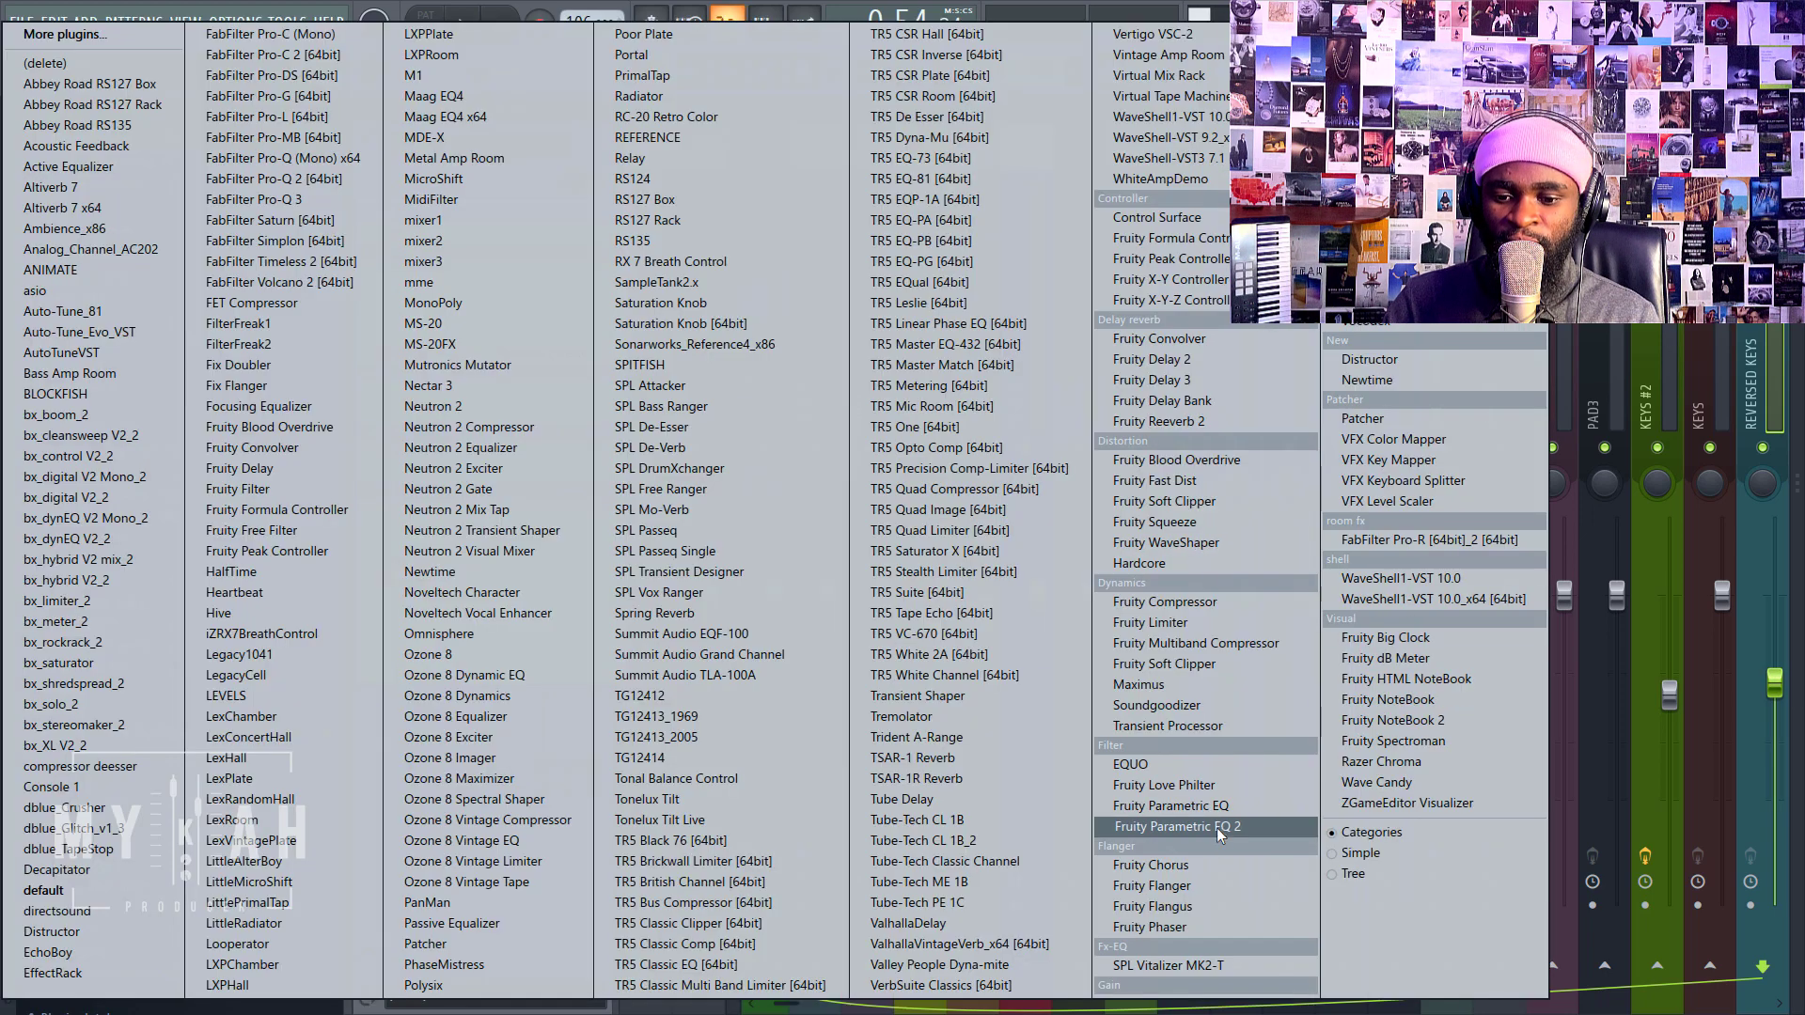
{"action": "left_click", "coordinate": [1175, 827]}
{"action": "left_click_drag", "start_coordinate": [959, 328], "coordinate": [1138, 288]}
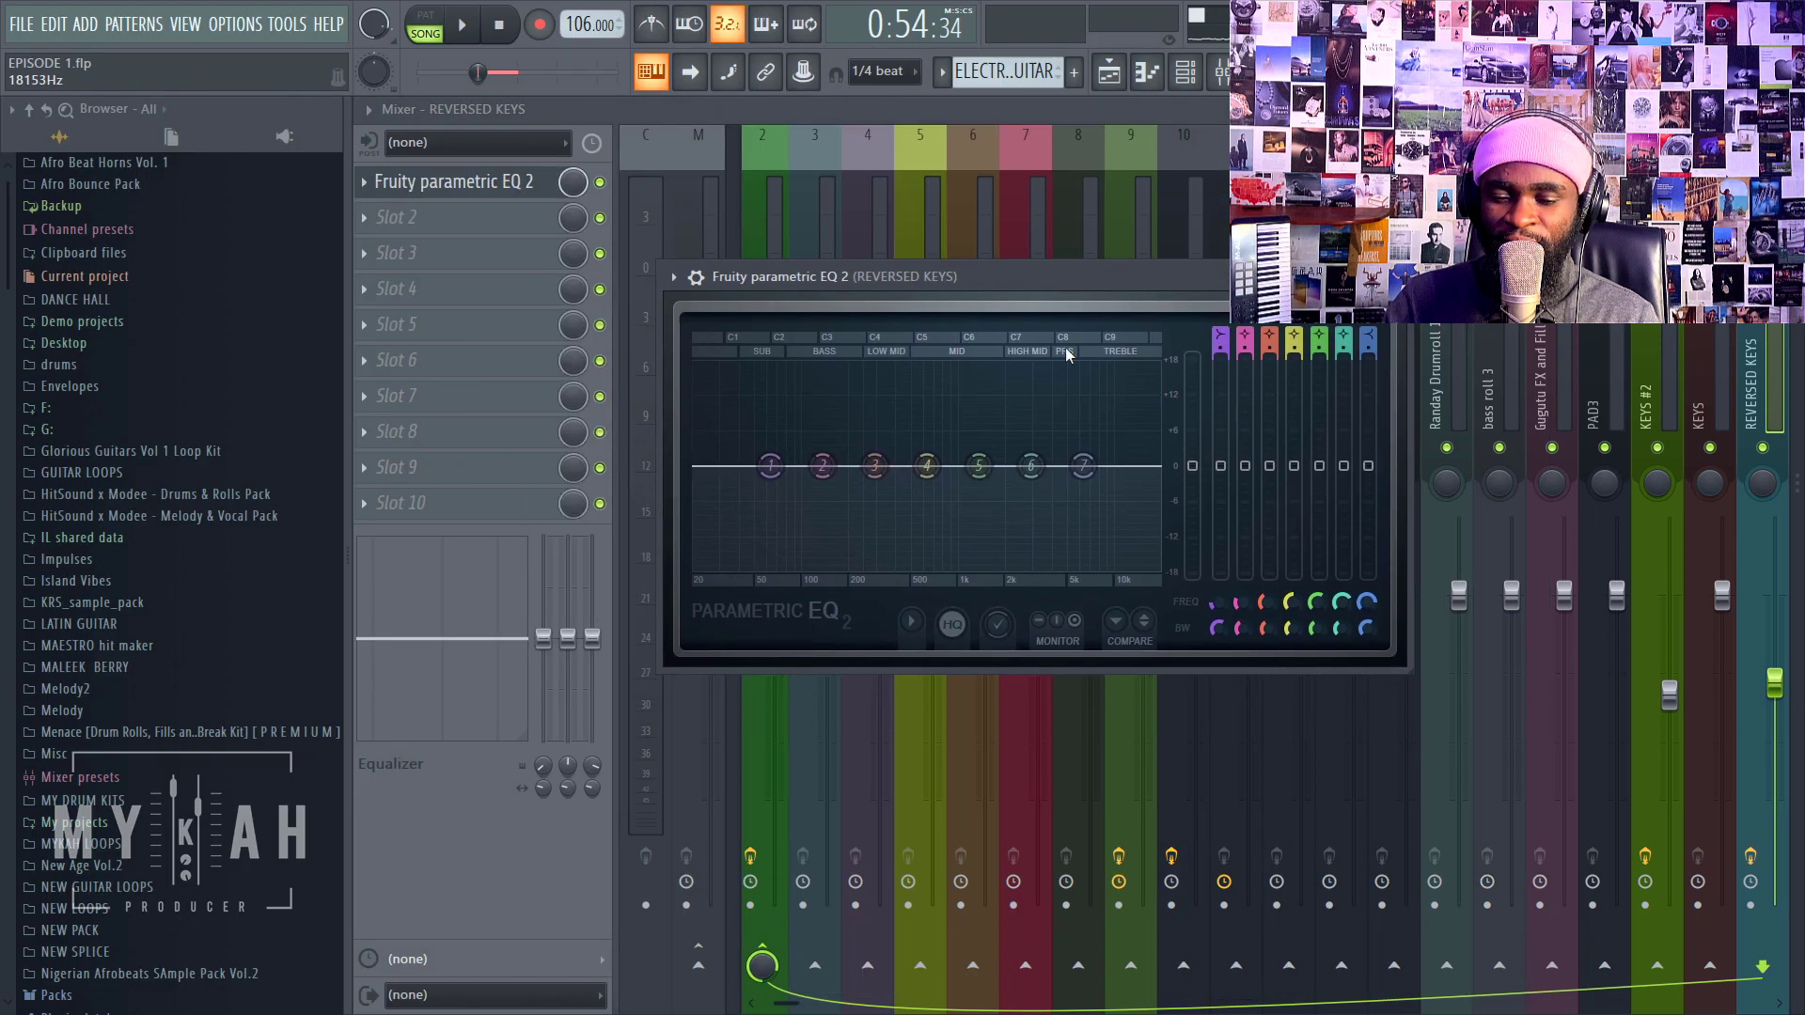
Step: Shape the REVERSED KEYS EQ by cutting the highs from about 2987 Hz, rolling off the lows and dipping band 3 in the low mids
{"action": "left_click_drag", "start_coordinate": [1082, 466], "coordinate": [1095, 513]}
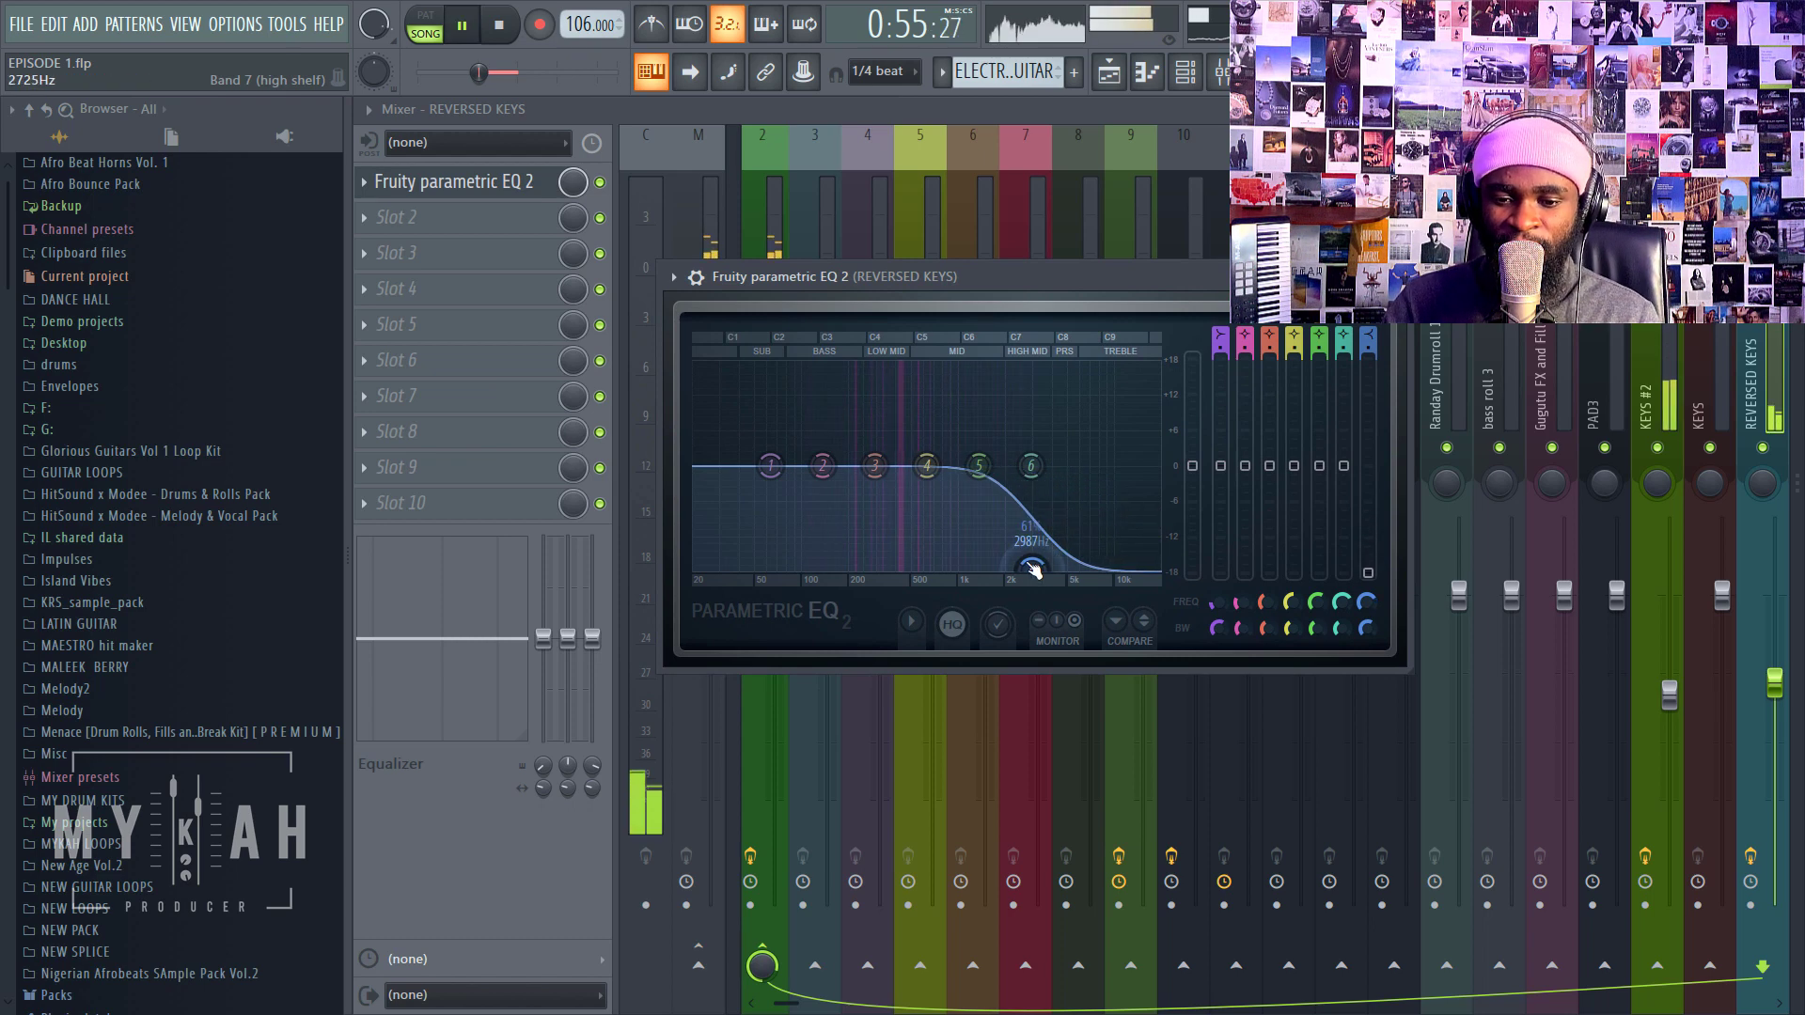
{"action": "key", "text": "space"}
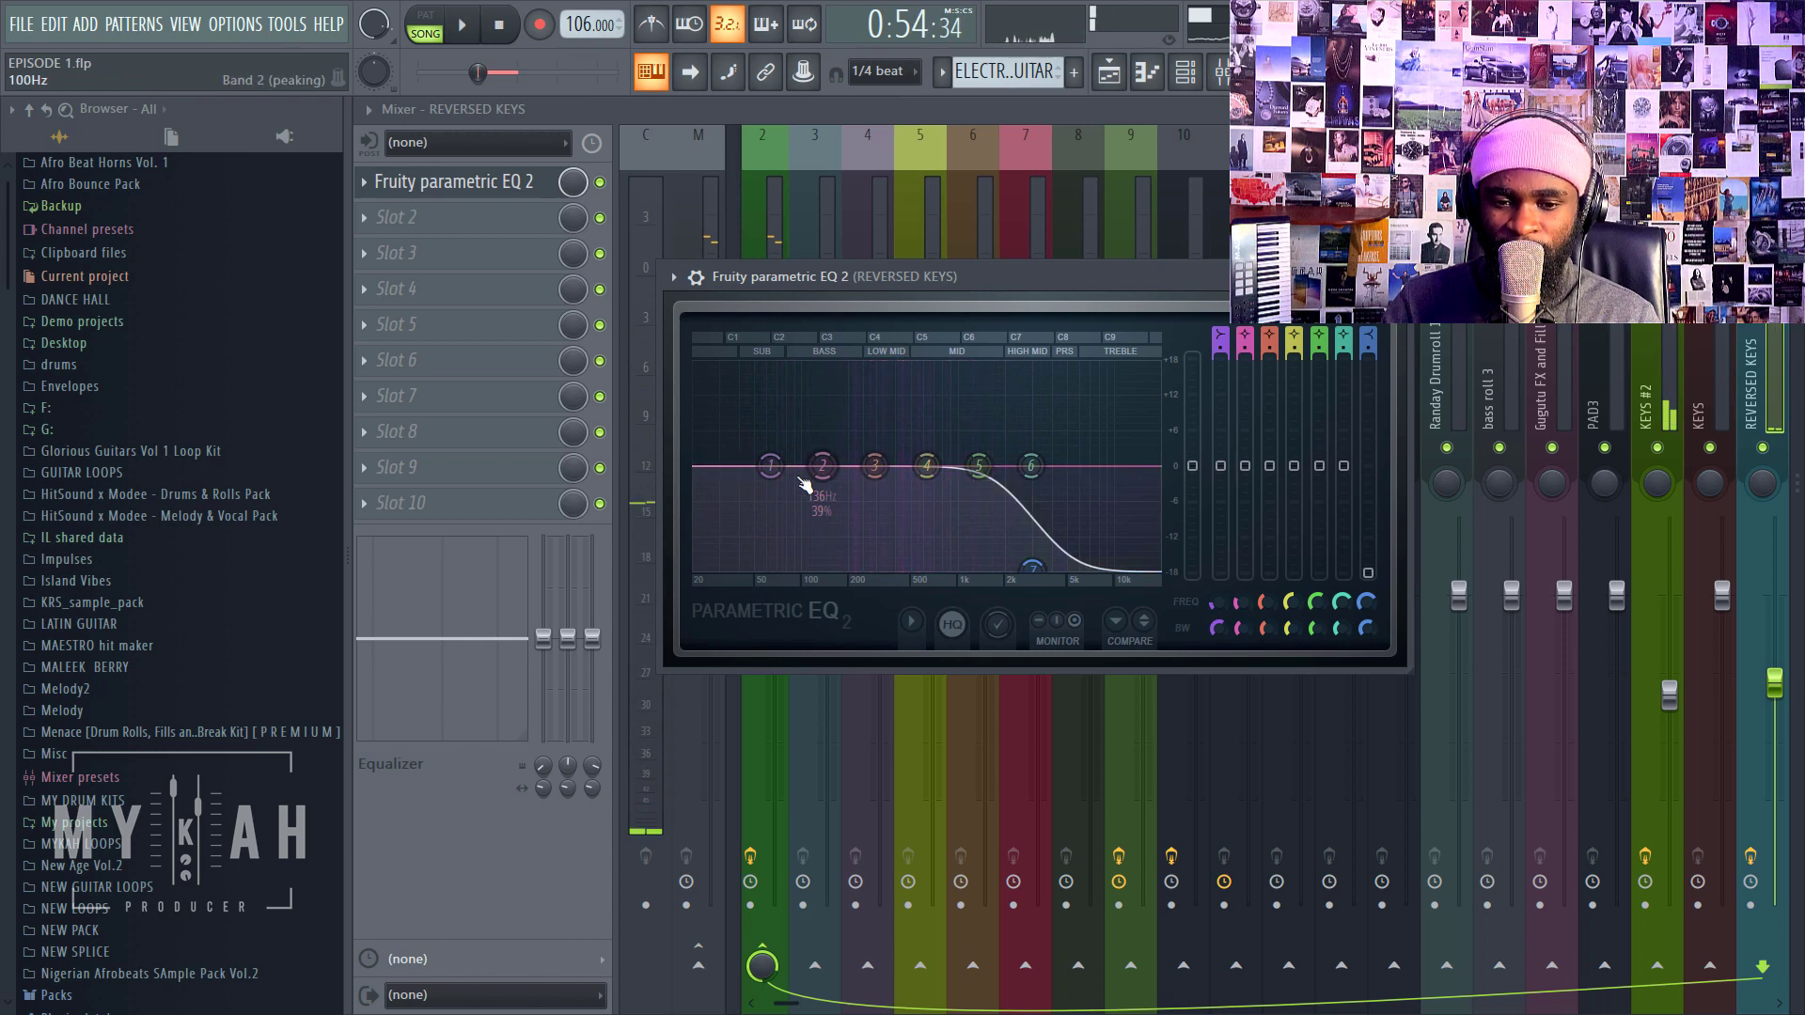
{"action": "left_click_drag", "start_coordinate": [750, 492], "coordinate": [798, 567]}
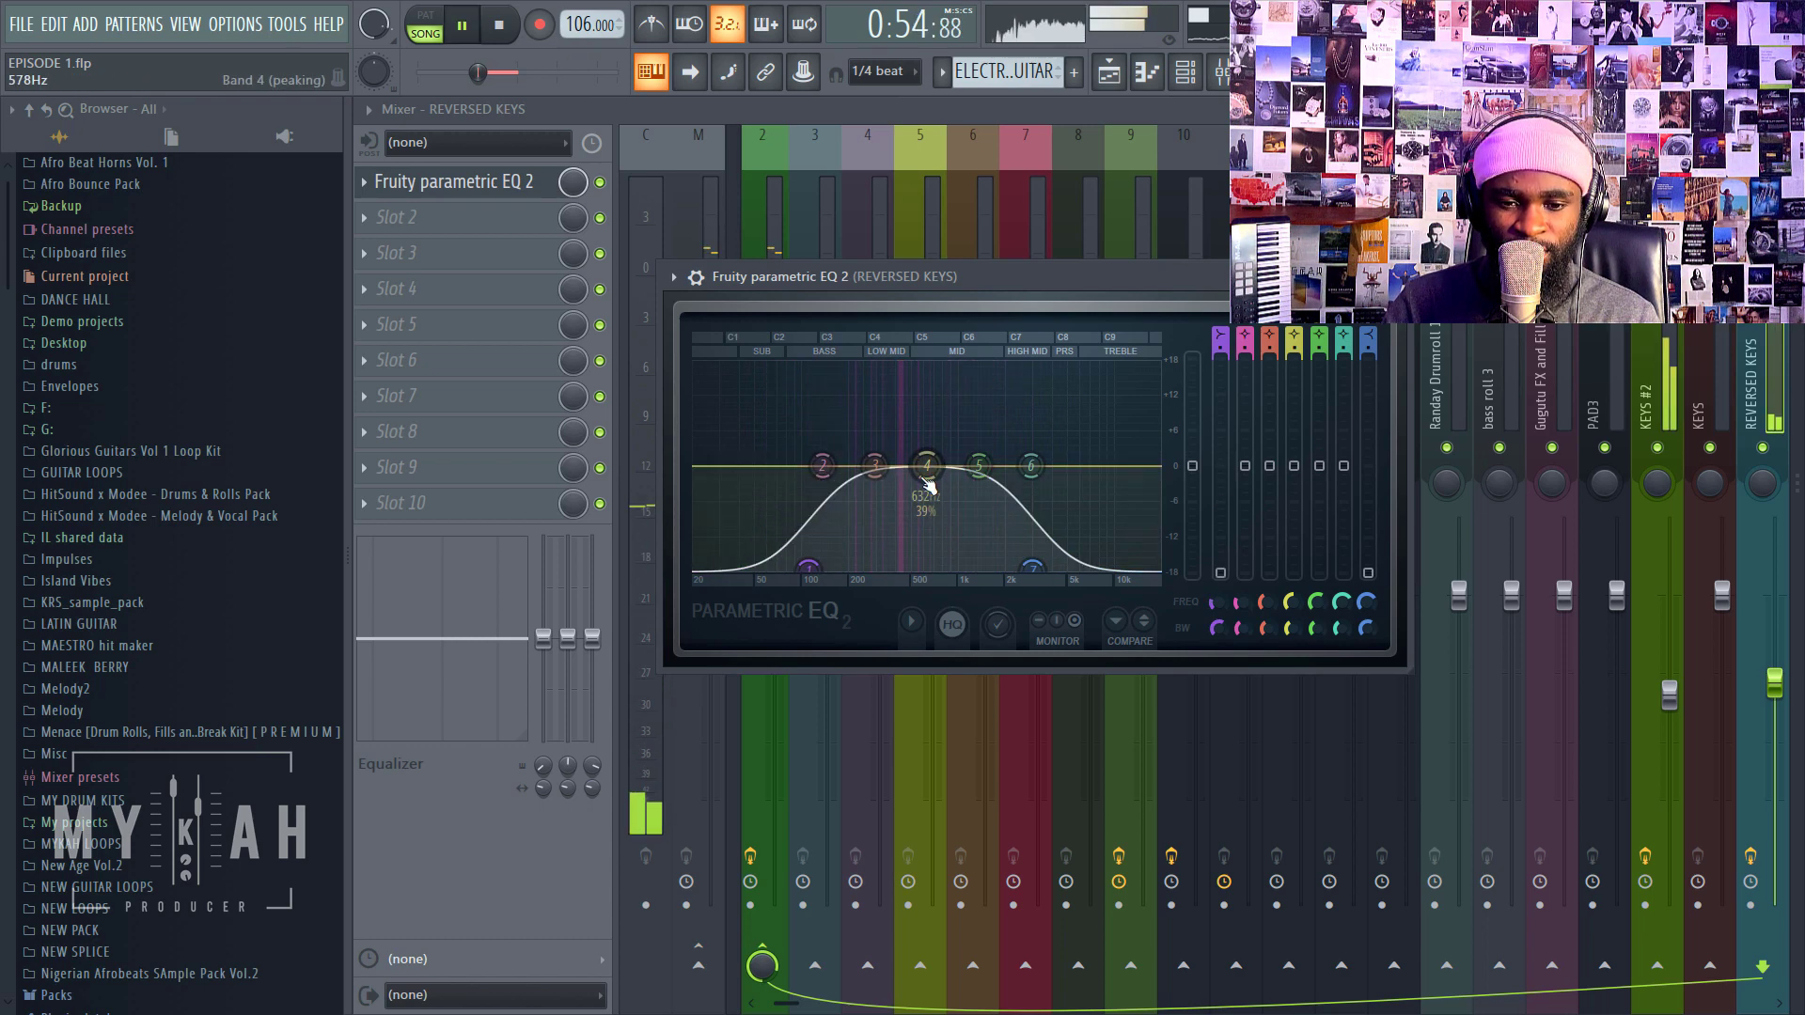
{"action": "left_click_drag", "start_coordinate": [874, 465], "coordinate": [895, 483]}
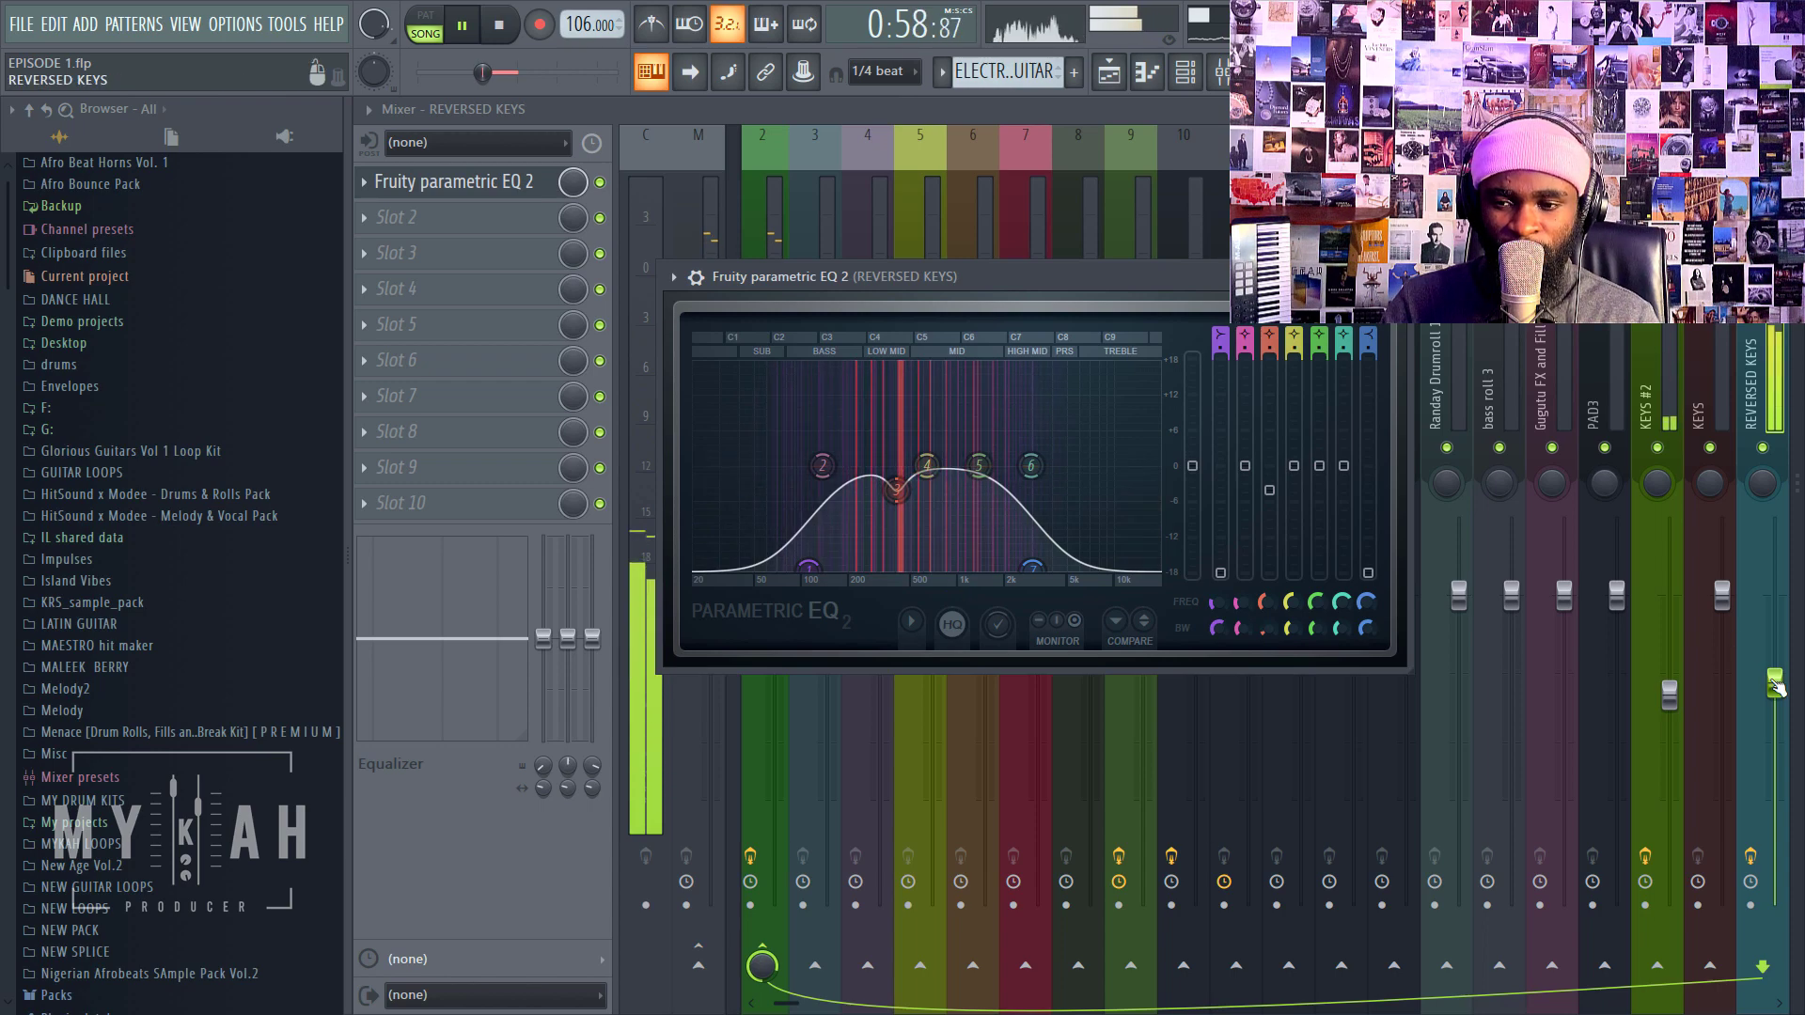
Step: Raise the REVERSED KEYS mixer fader slightly and listen to the layered tracks in the playlist
{"action": "left_click_drag", "start_coordinate": [1775, 685], "coordinate": [1774, 680]}
{"action": "left_click", "coordinate": [1111, 83]}
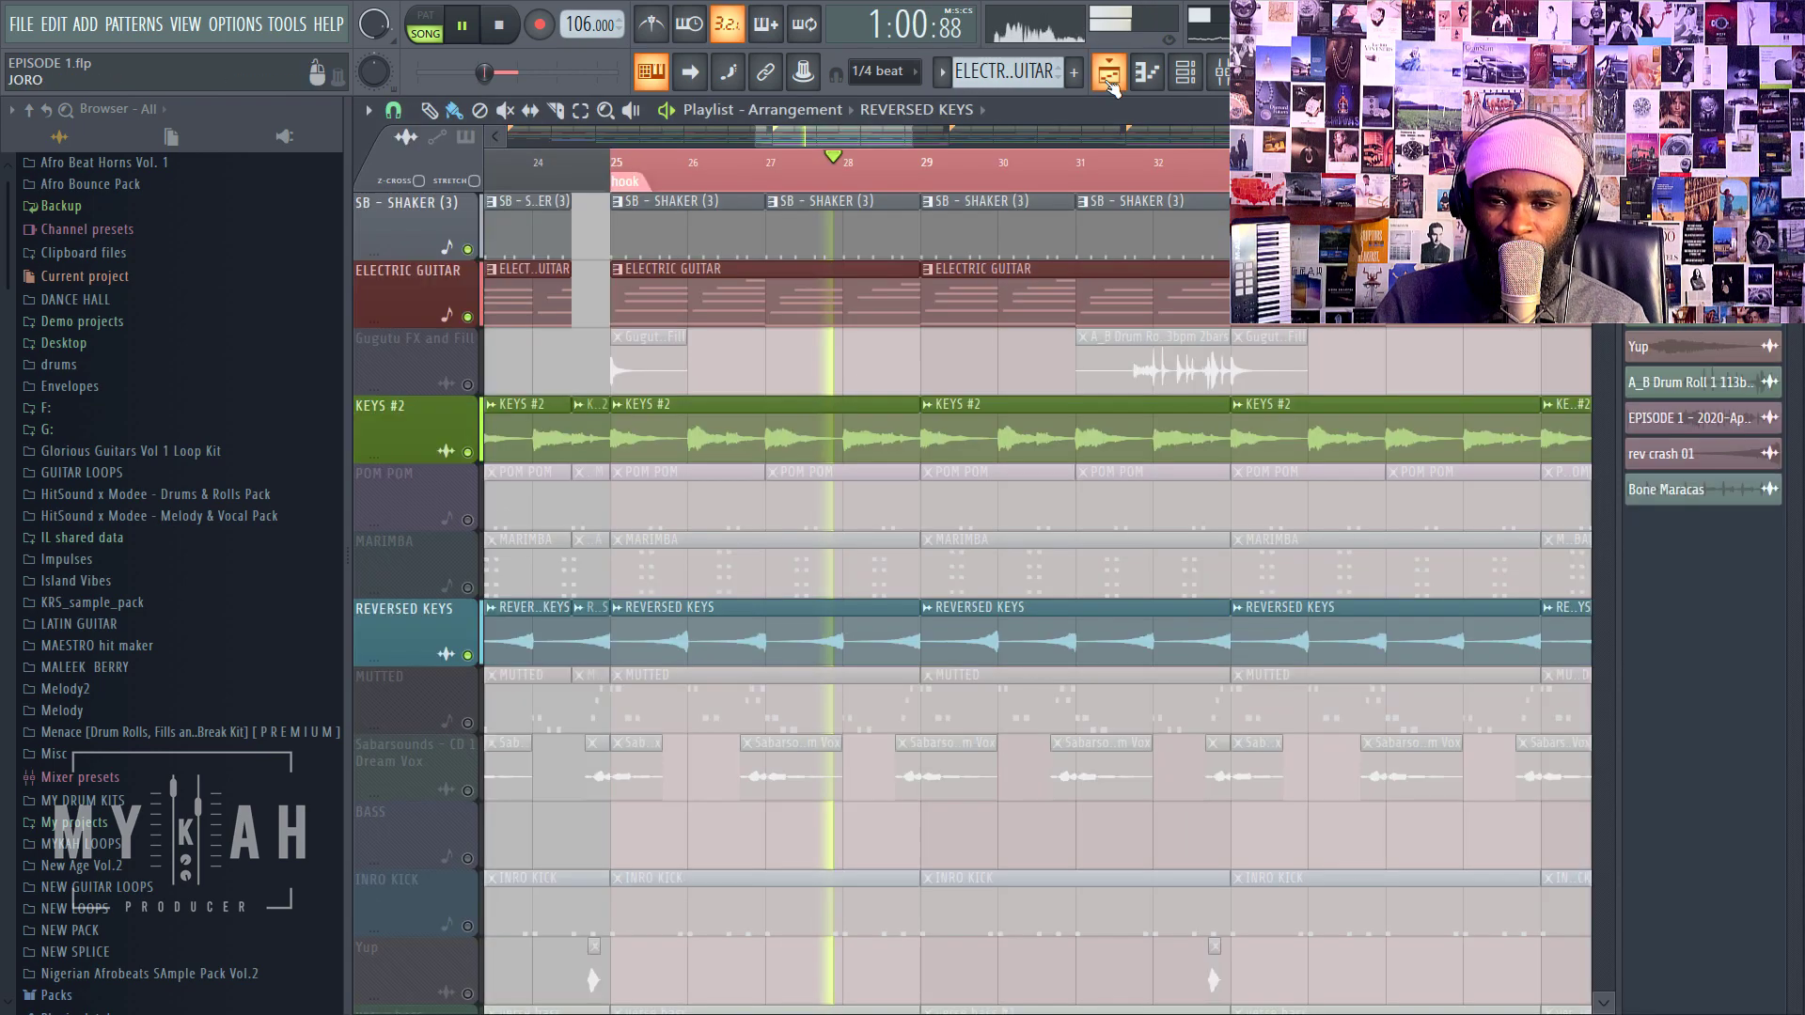
{"action": "scroll", "coordinate": [985, 179], "scroll_direction": "down", "scroll_amount": 5}
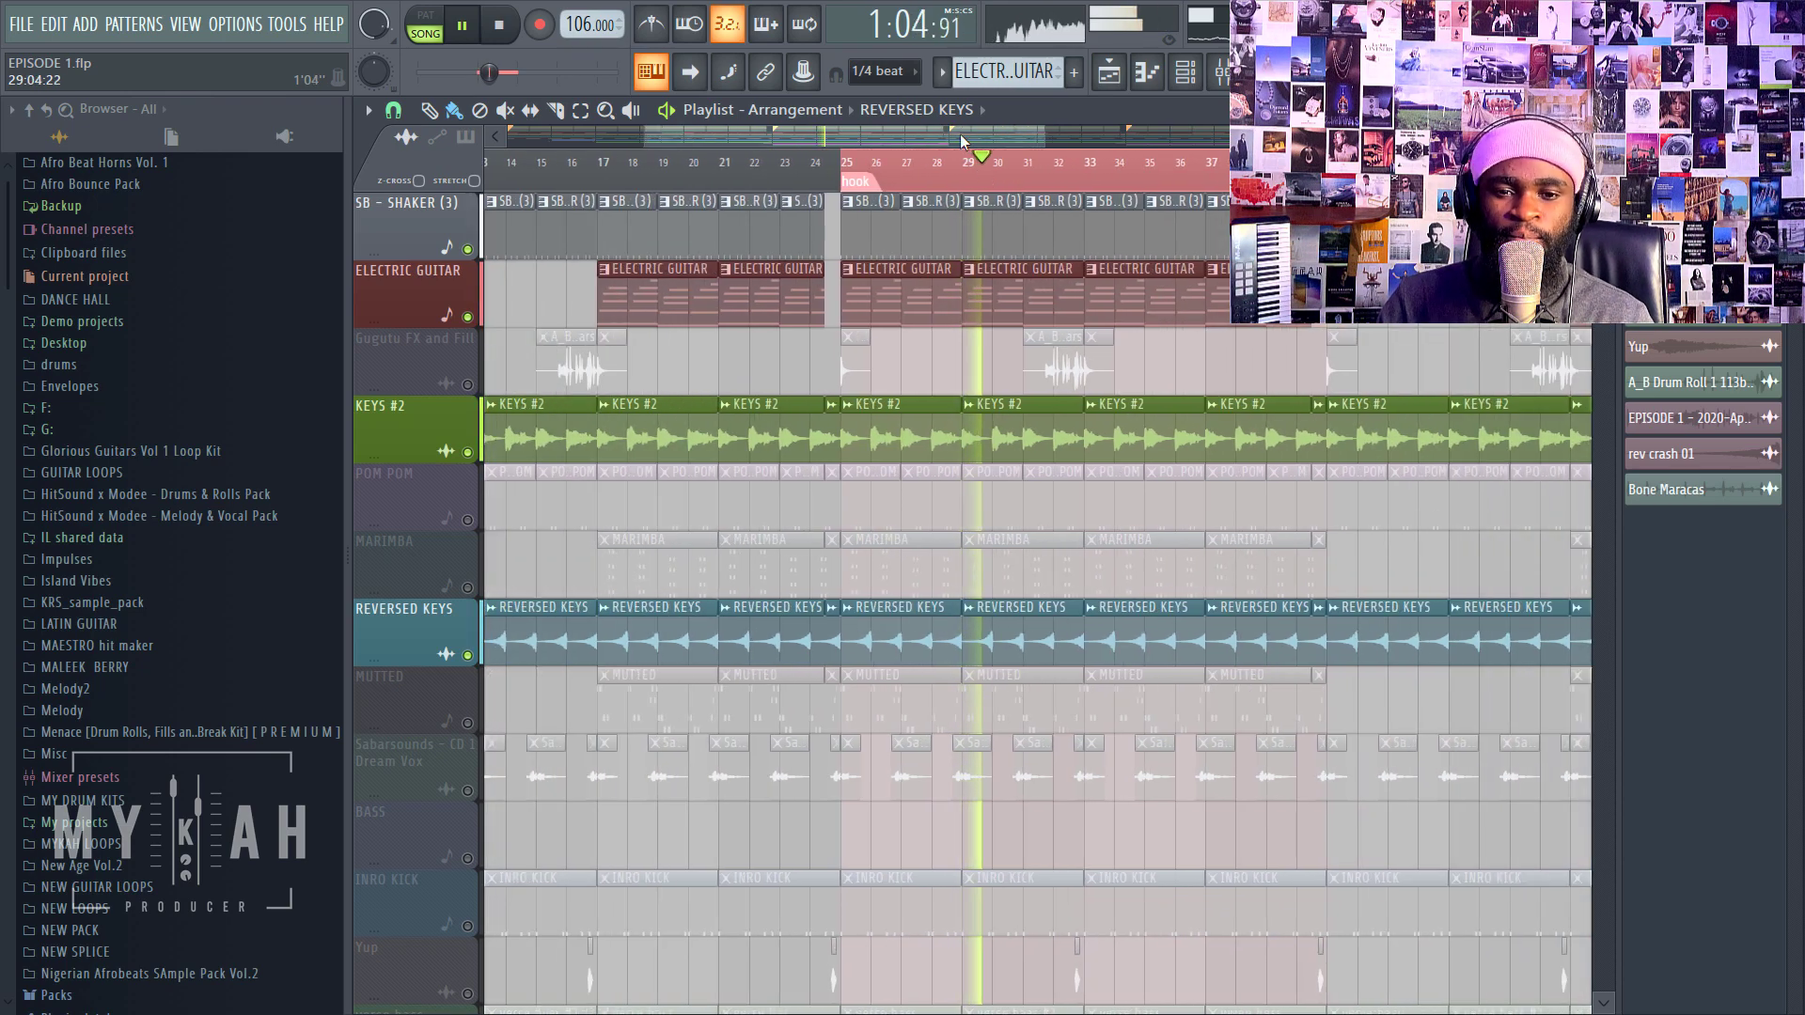
{"action": "scroll", "coordinate": [1044, 464], "scroll_direction": "up", "scroll_amount": 2}
{"action": "scroll", "coordinate": [1043, 464], "scroll_direction": "up", "scroll_amount": 3}
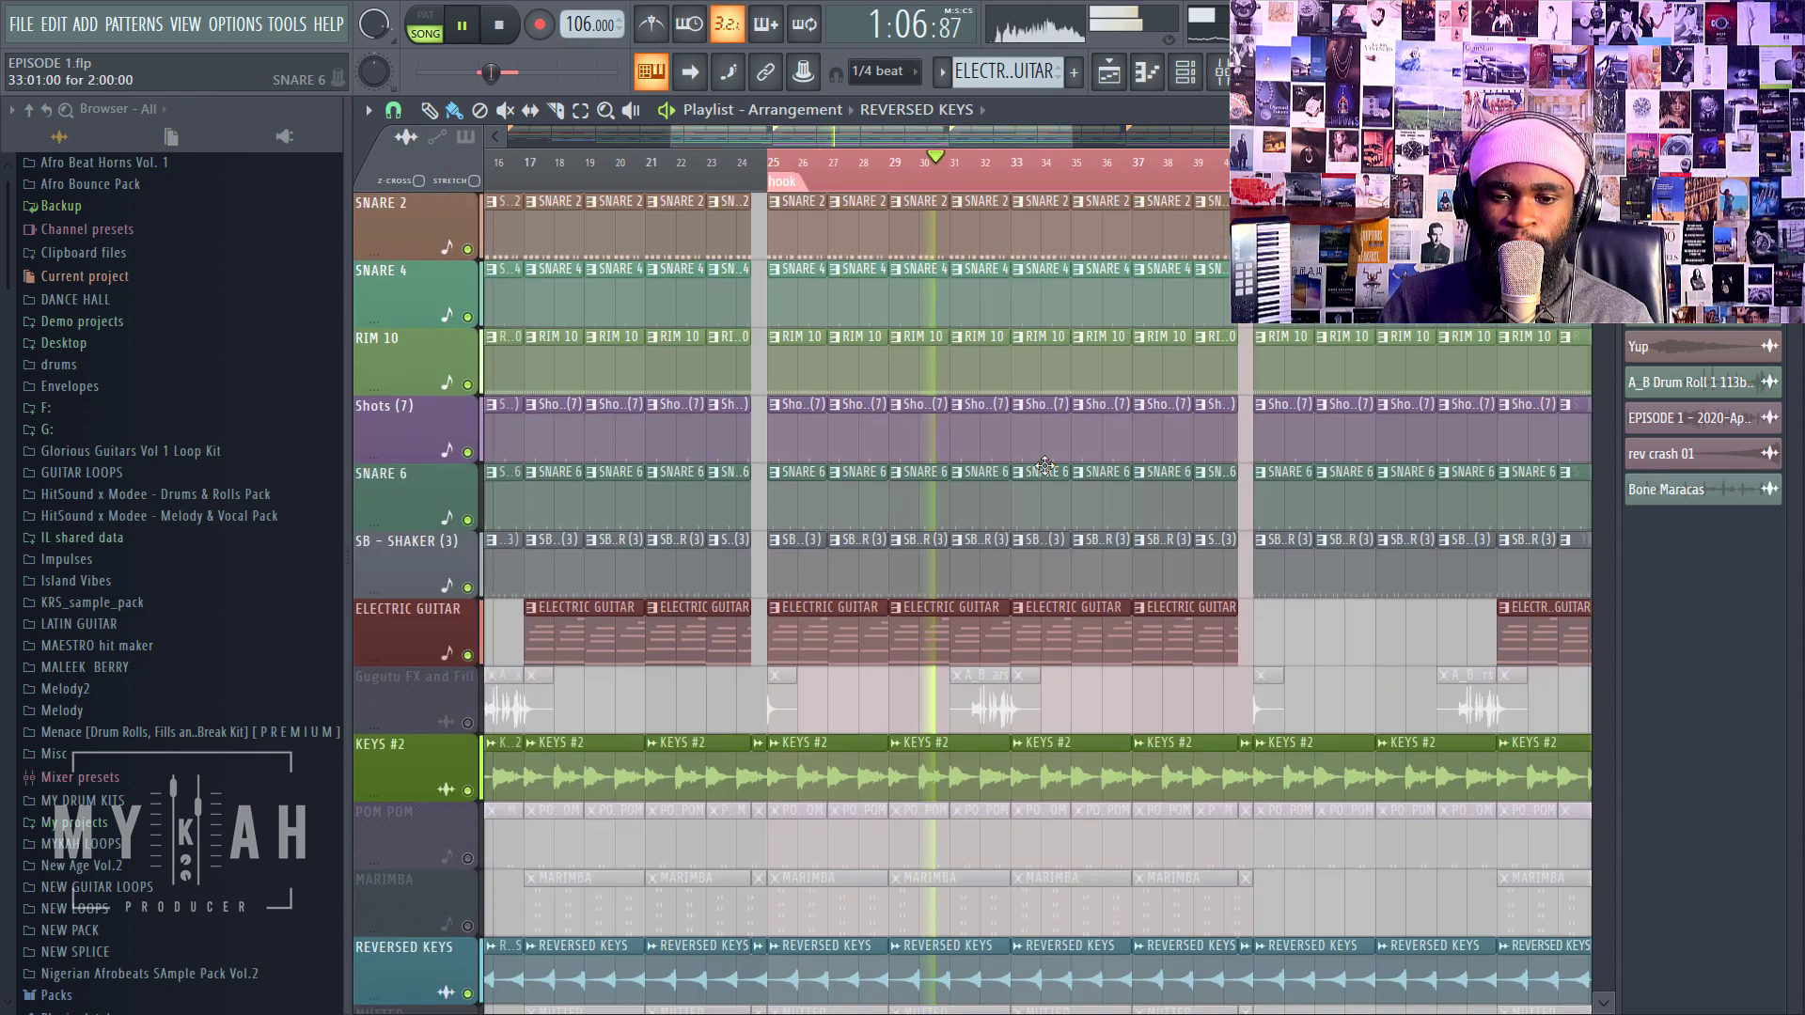
{"action": "scroll", "coordinate": [1070, 432], "scroll_direction": "down", "scroll_amount": 5}
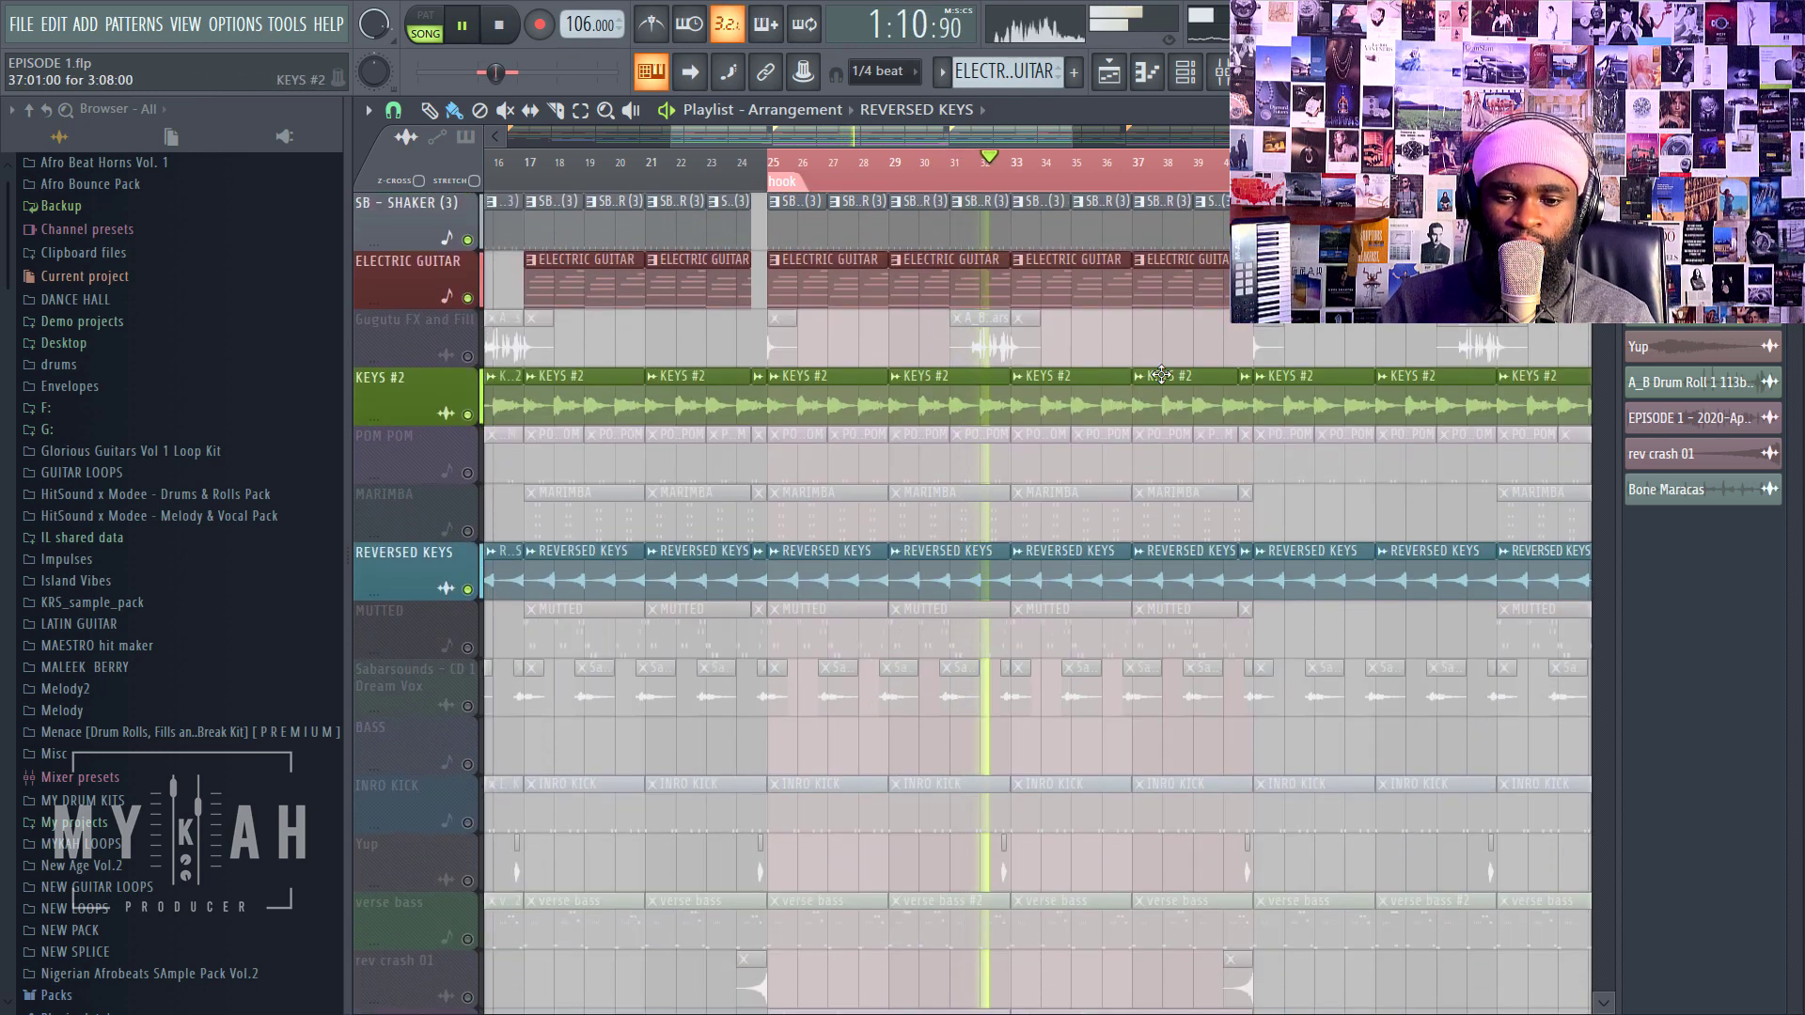
{"action": "scroll", "coordinate": [1044, 187], "scroll_direction": "up", "scroll_amount": 2}
{"action": "key", "text": "space"}
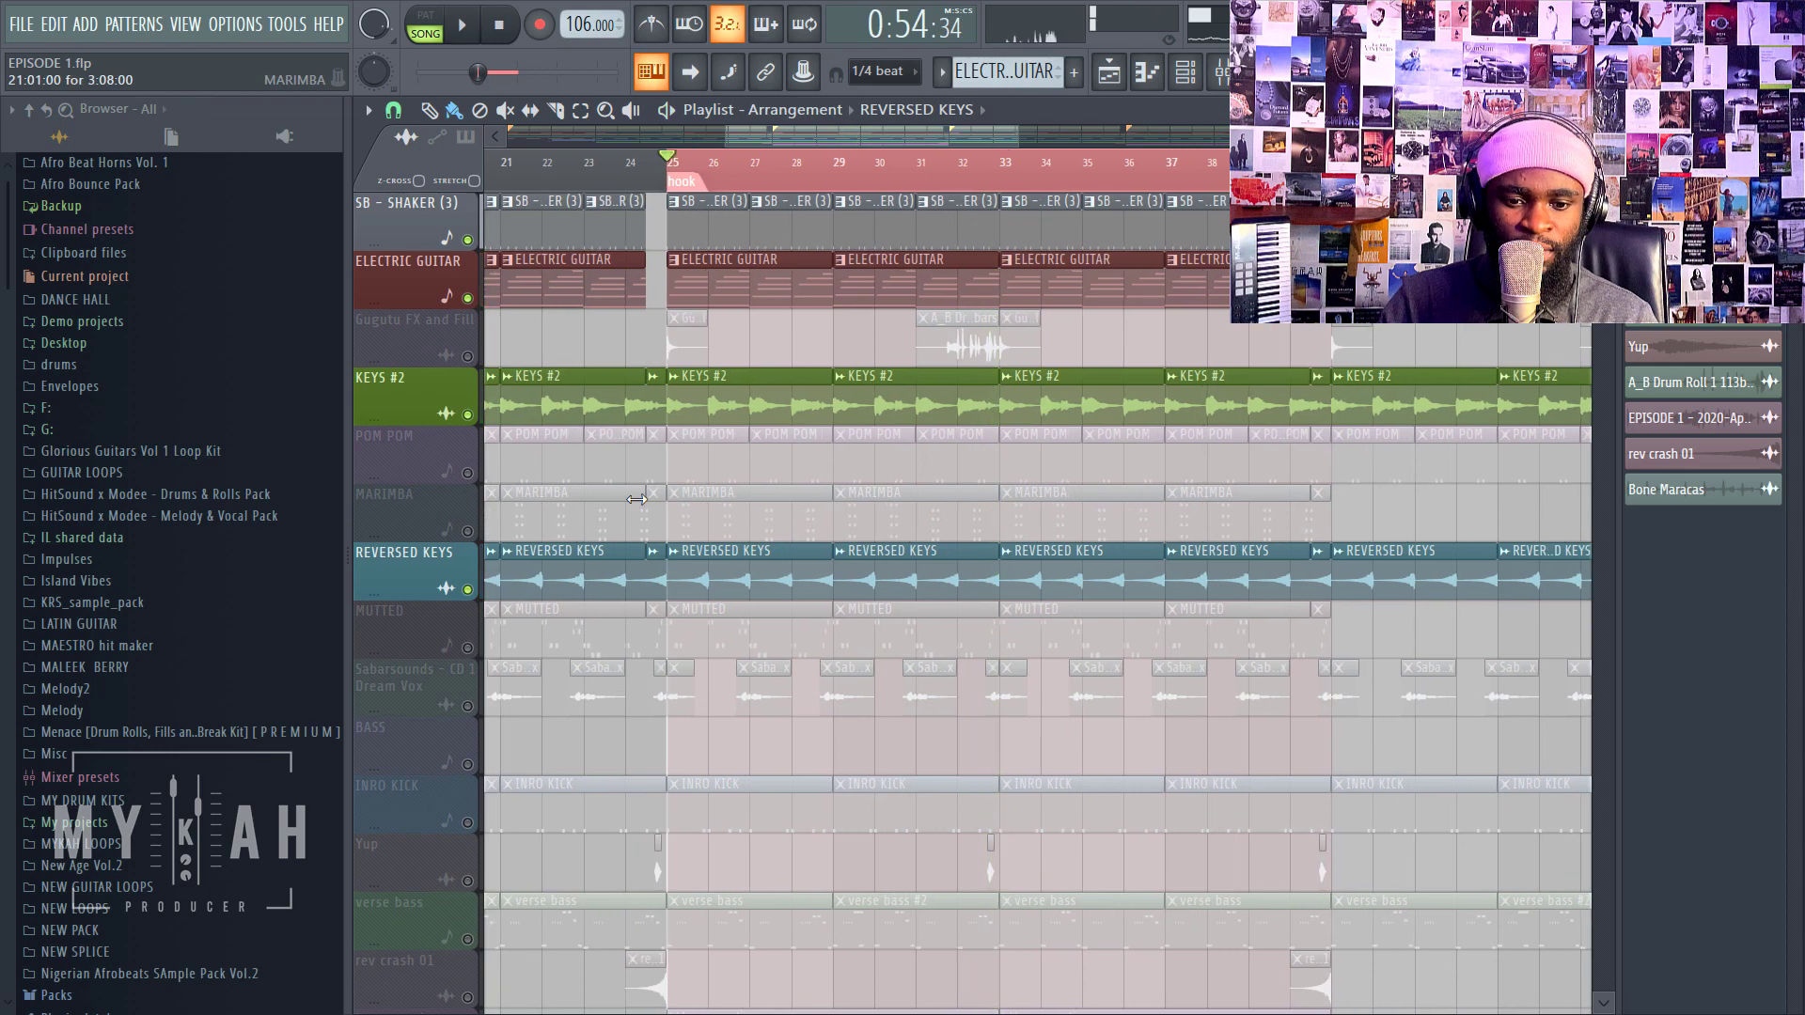
Step: Unmute the Sabarsounds - CD 1 Dream Vox playlist track, play the beat and open its audio clip settings
{"action": "left_click", "coordinate": [470, 708]}
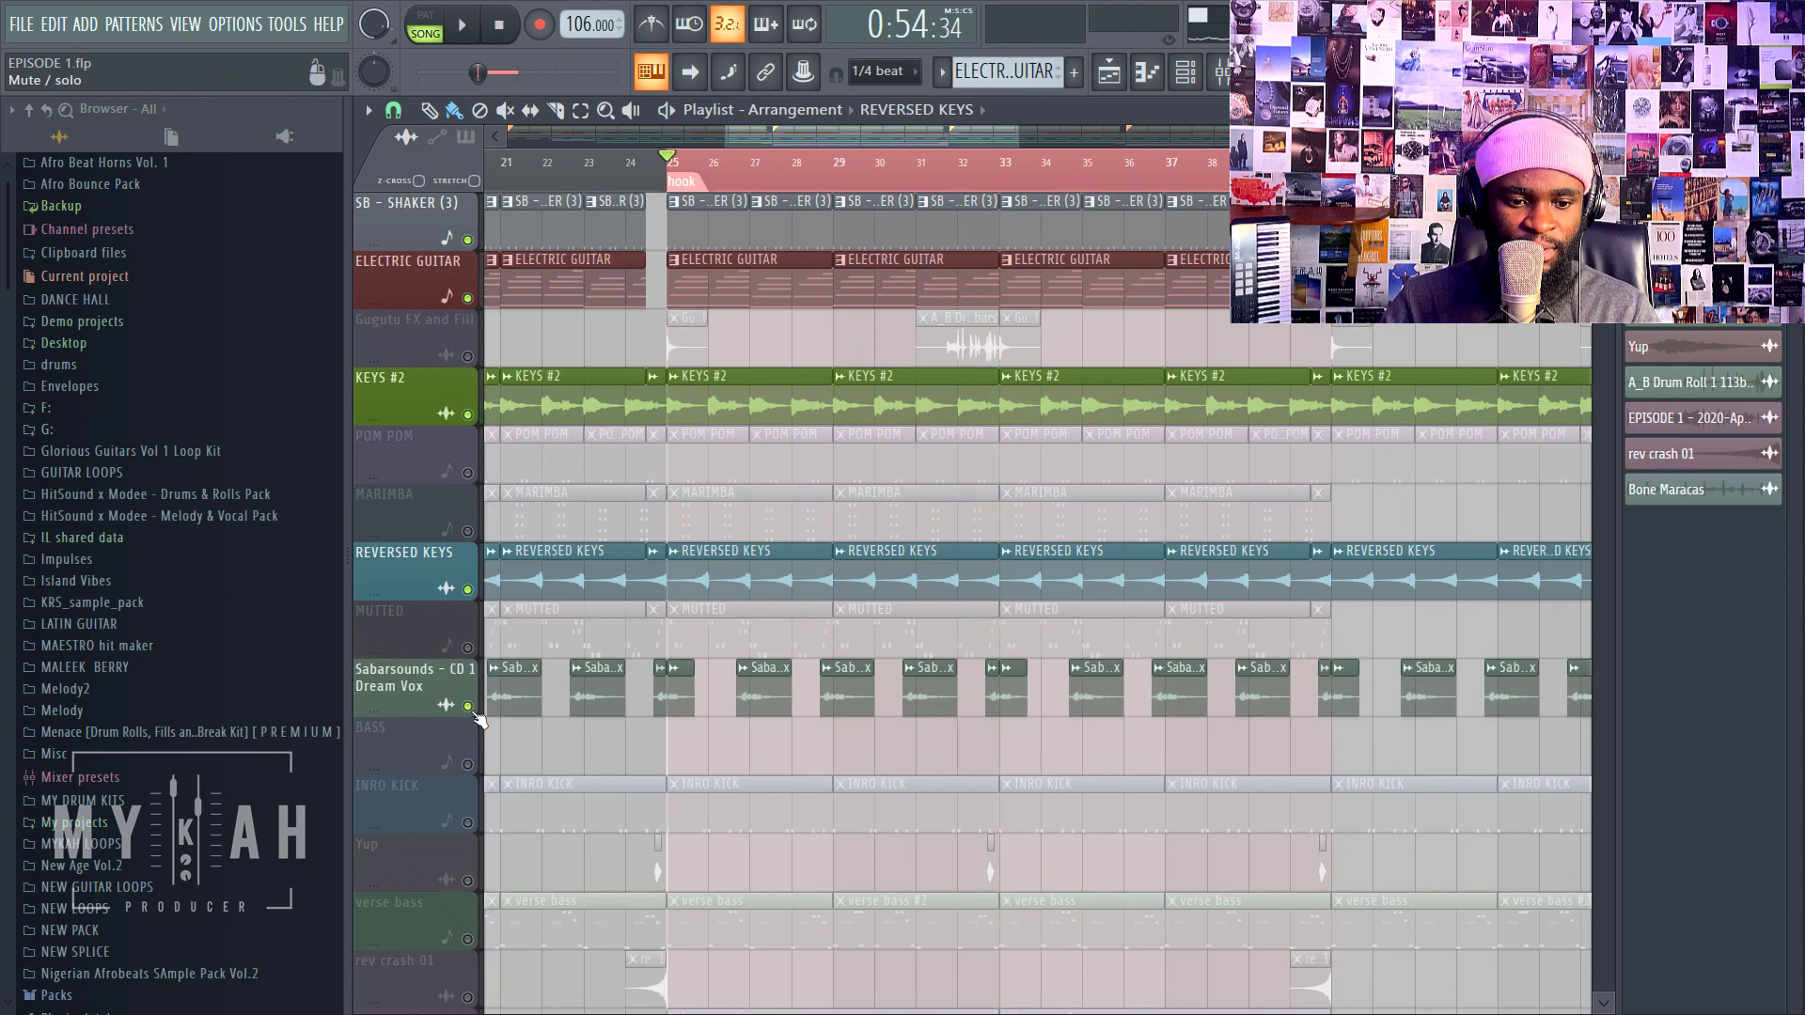
{"action": "key", "text": "space"}
{"action": "double_click", "coordinate": [679, 679]}
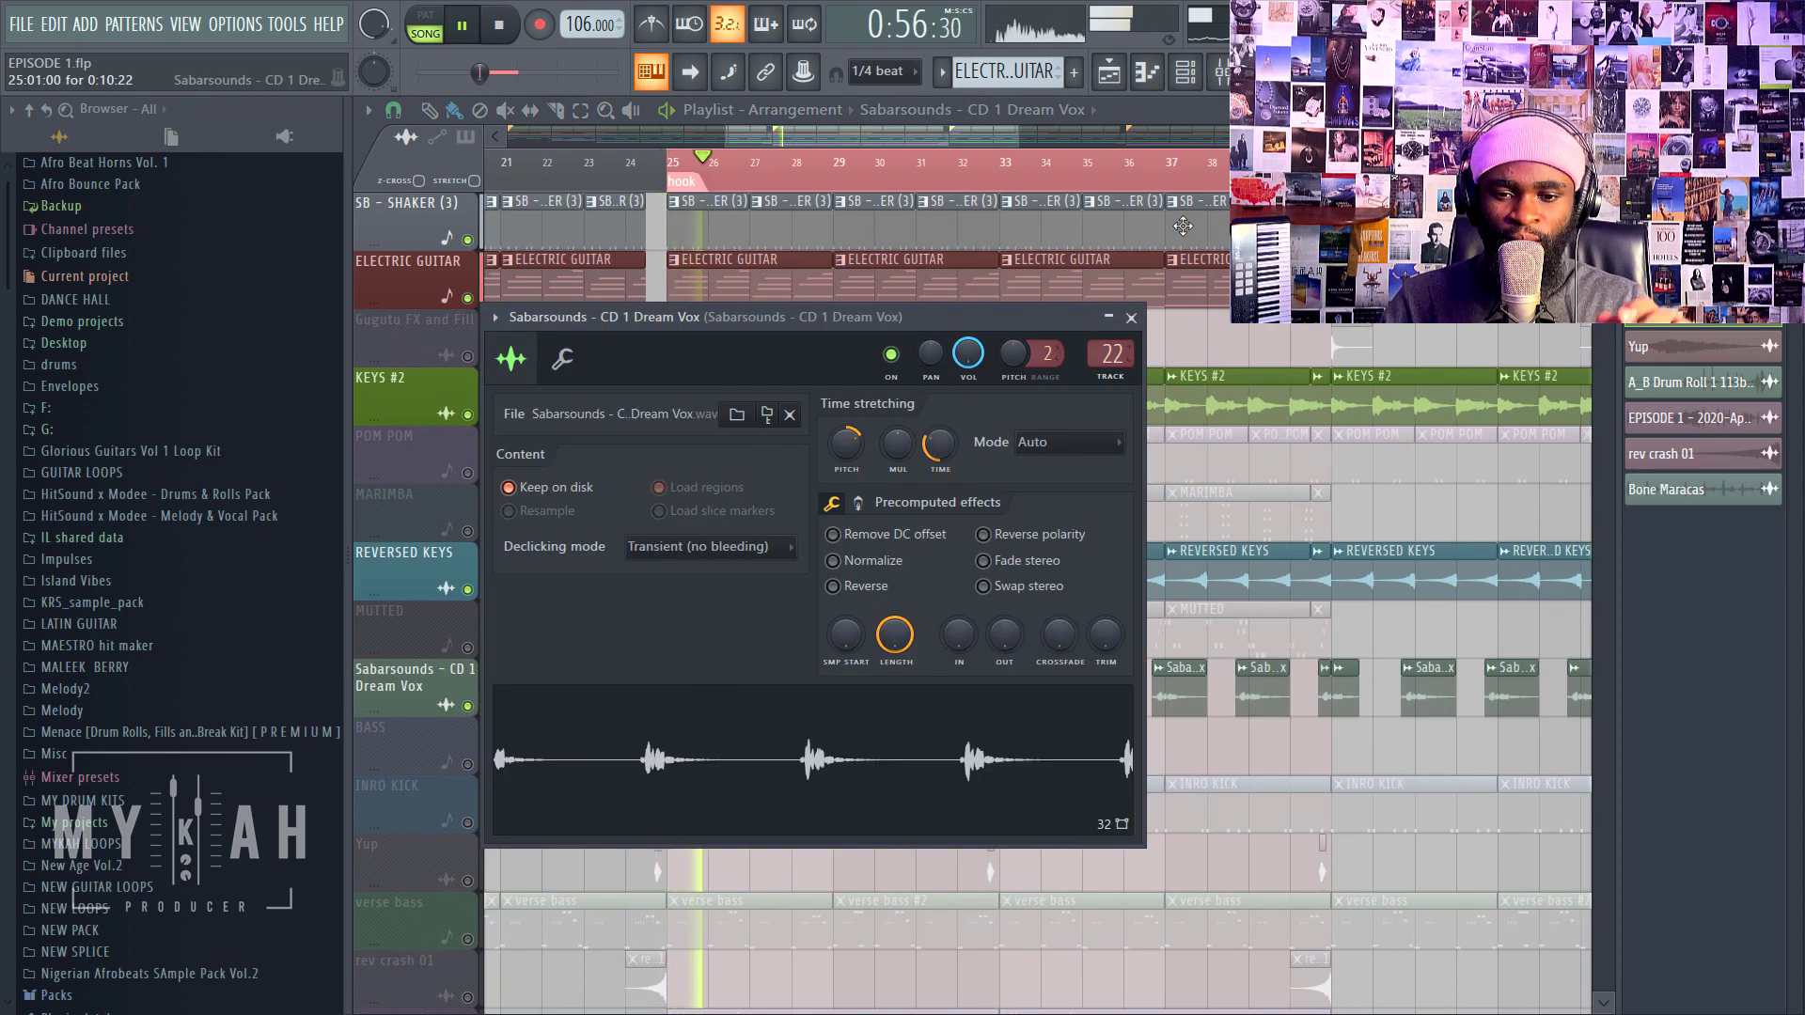
Step: Set the Sabarsounds - CD 1 Dream Vox mixer fader to -1.3 dB and return to the playlist
{"action": "left_click", "coordinate": [1219, 74]}
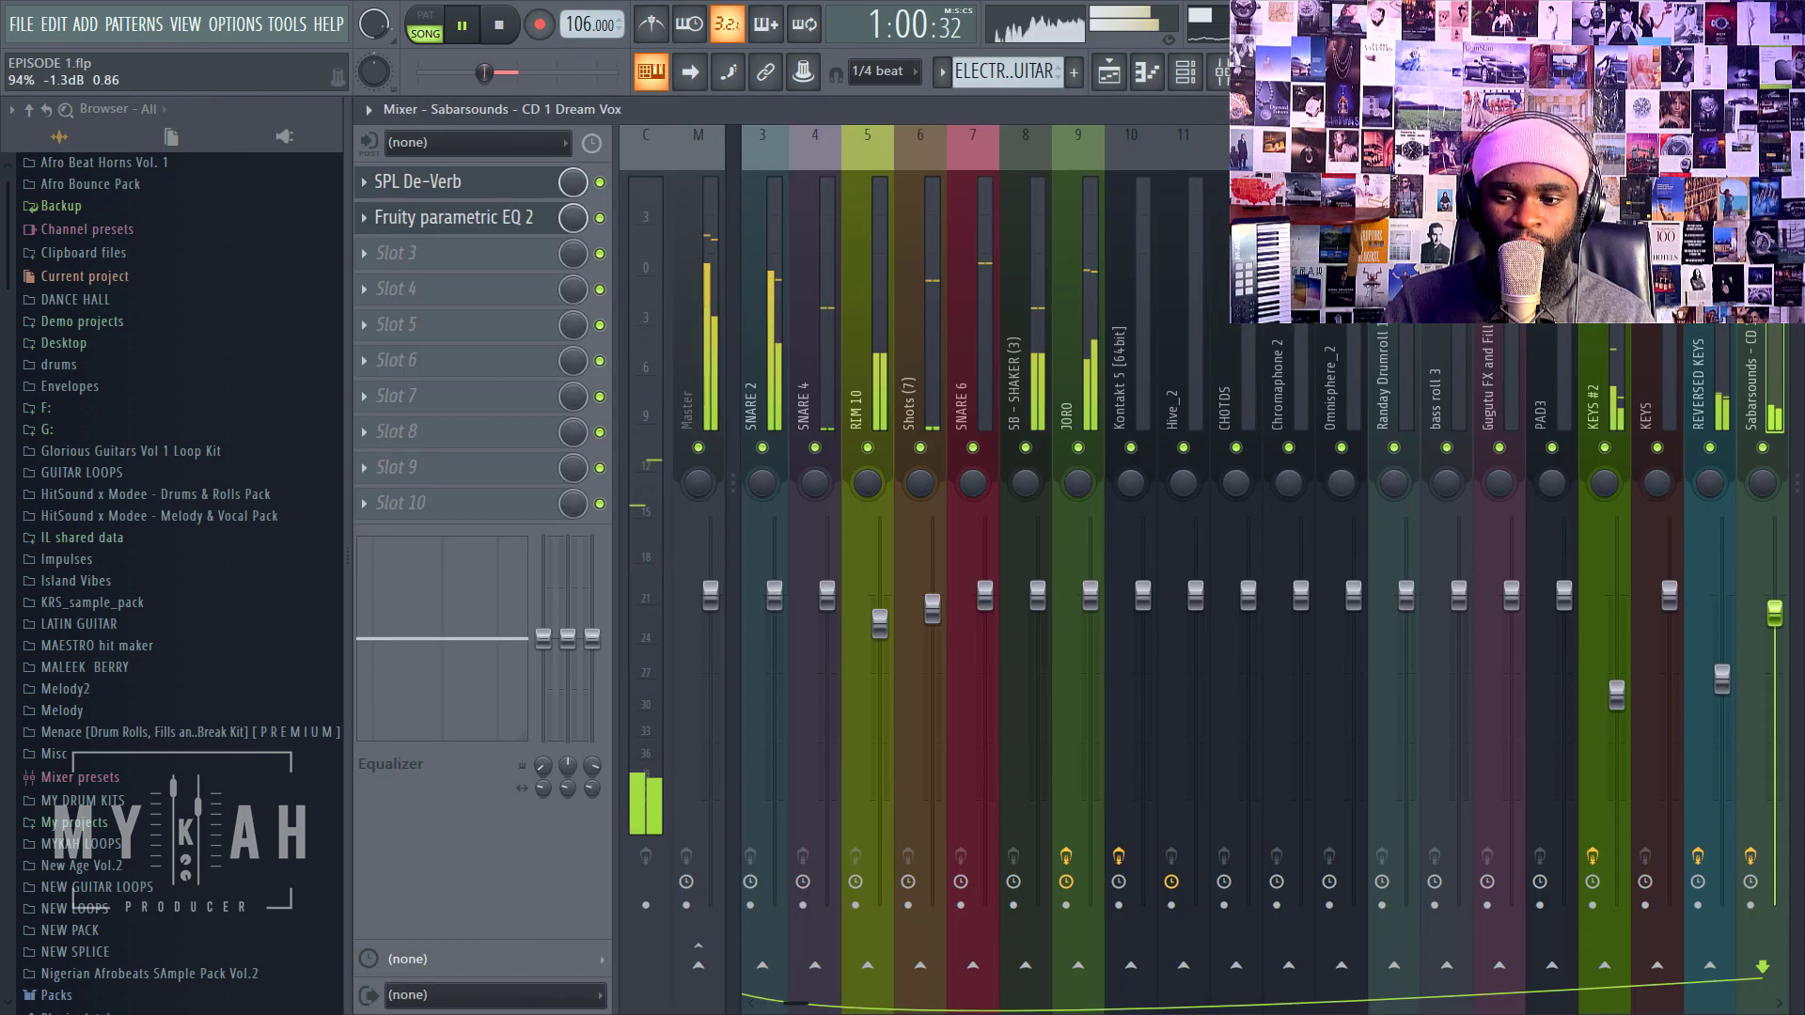
{"action": "left_click", "coordinate": [1107, 75]}
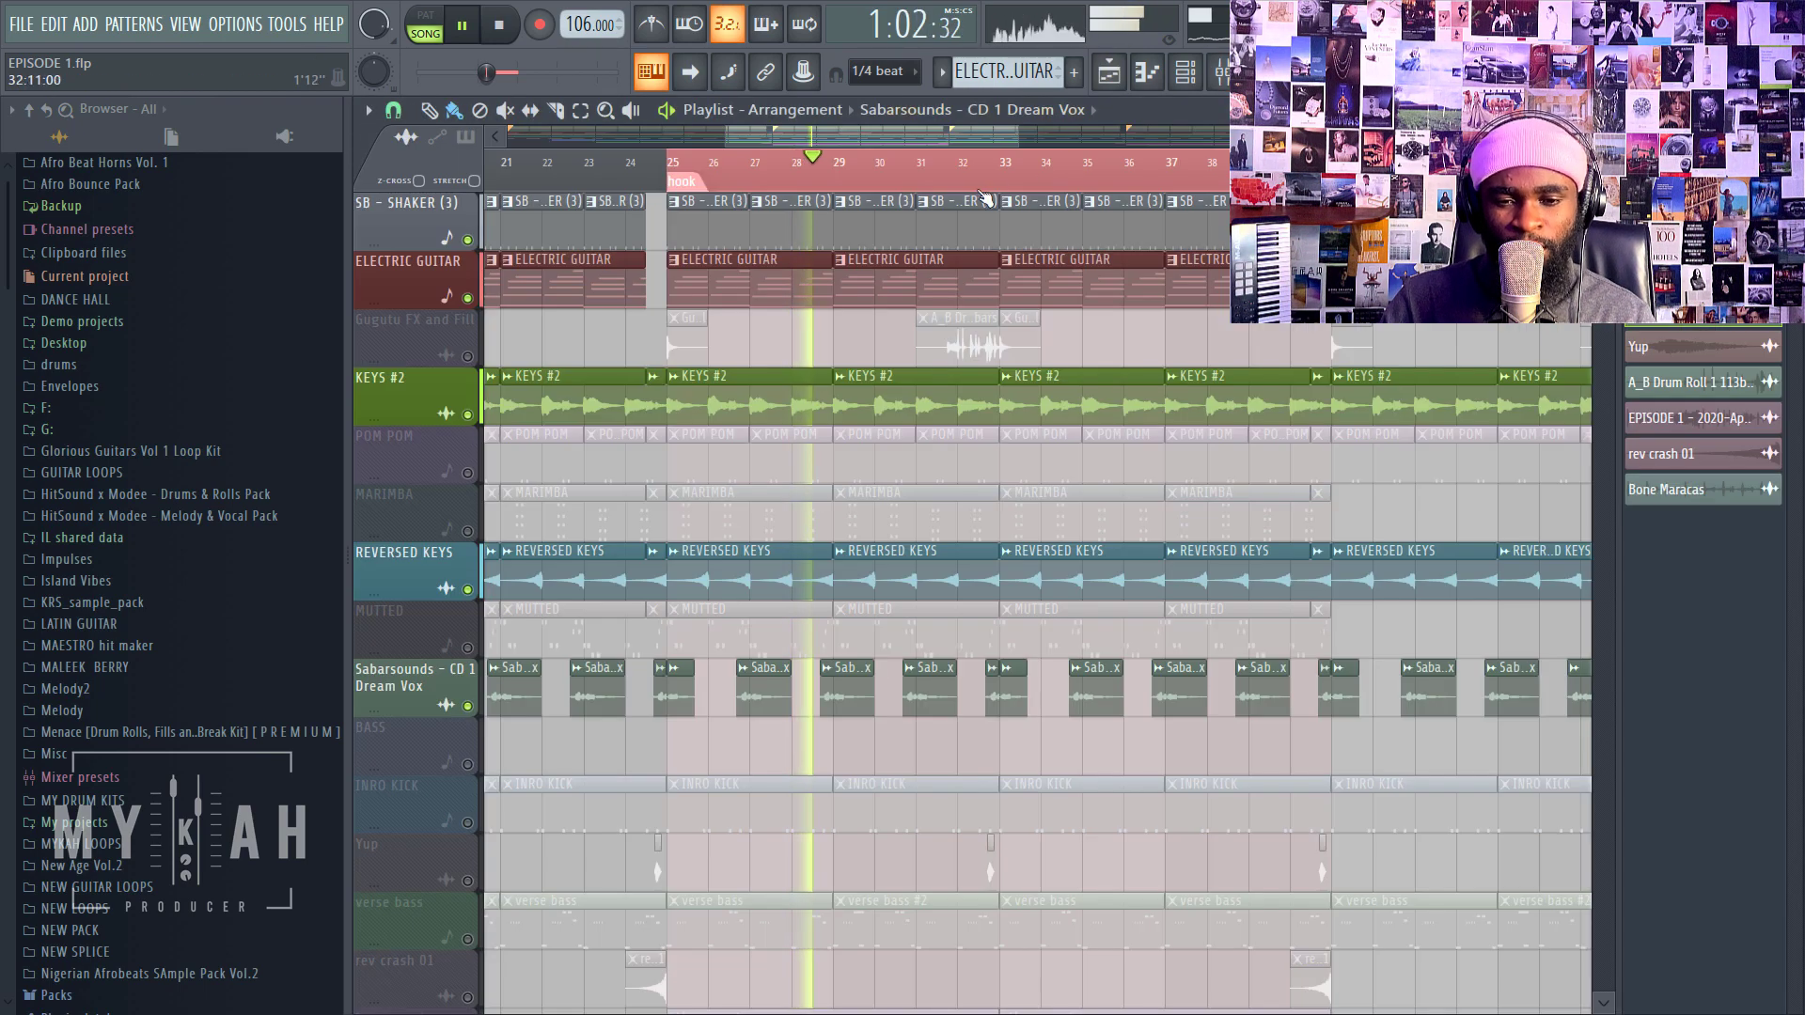
{"action": "scroll", "coordinate": [961, 188], "scroll_direction": "down", "scroll_amount": 2}
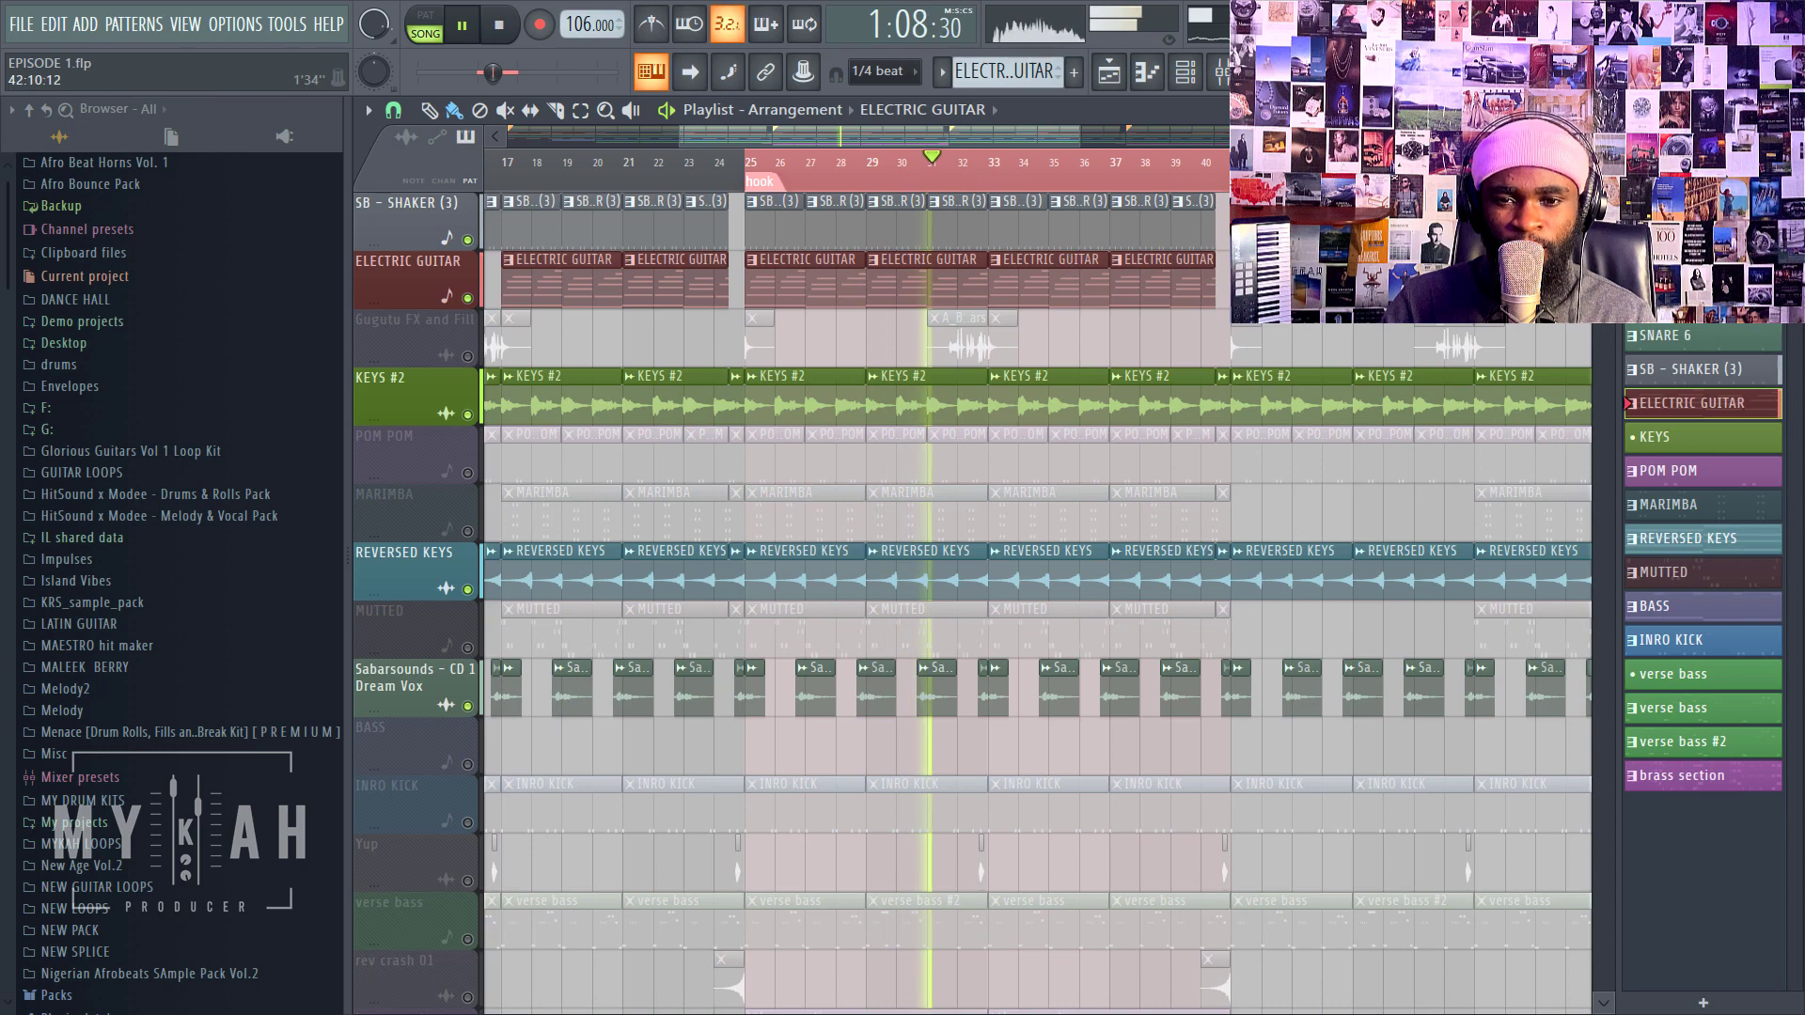
Step: Restart the beat and lower the JORO mixer fader to -1.5 dB
{"action": "key", "text": "space"}
{"action": "key", "text": "F9"}
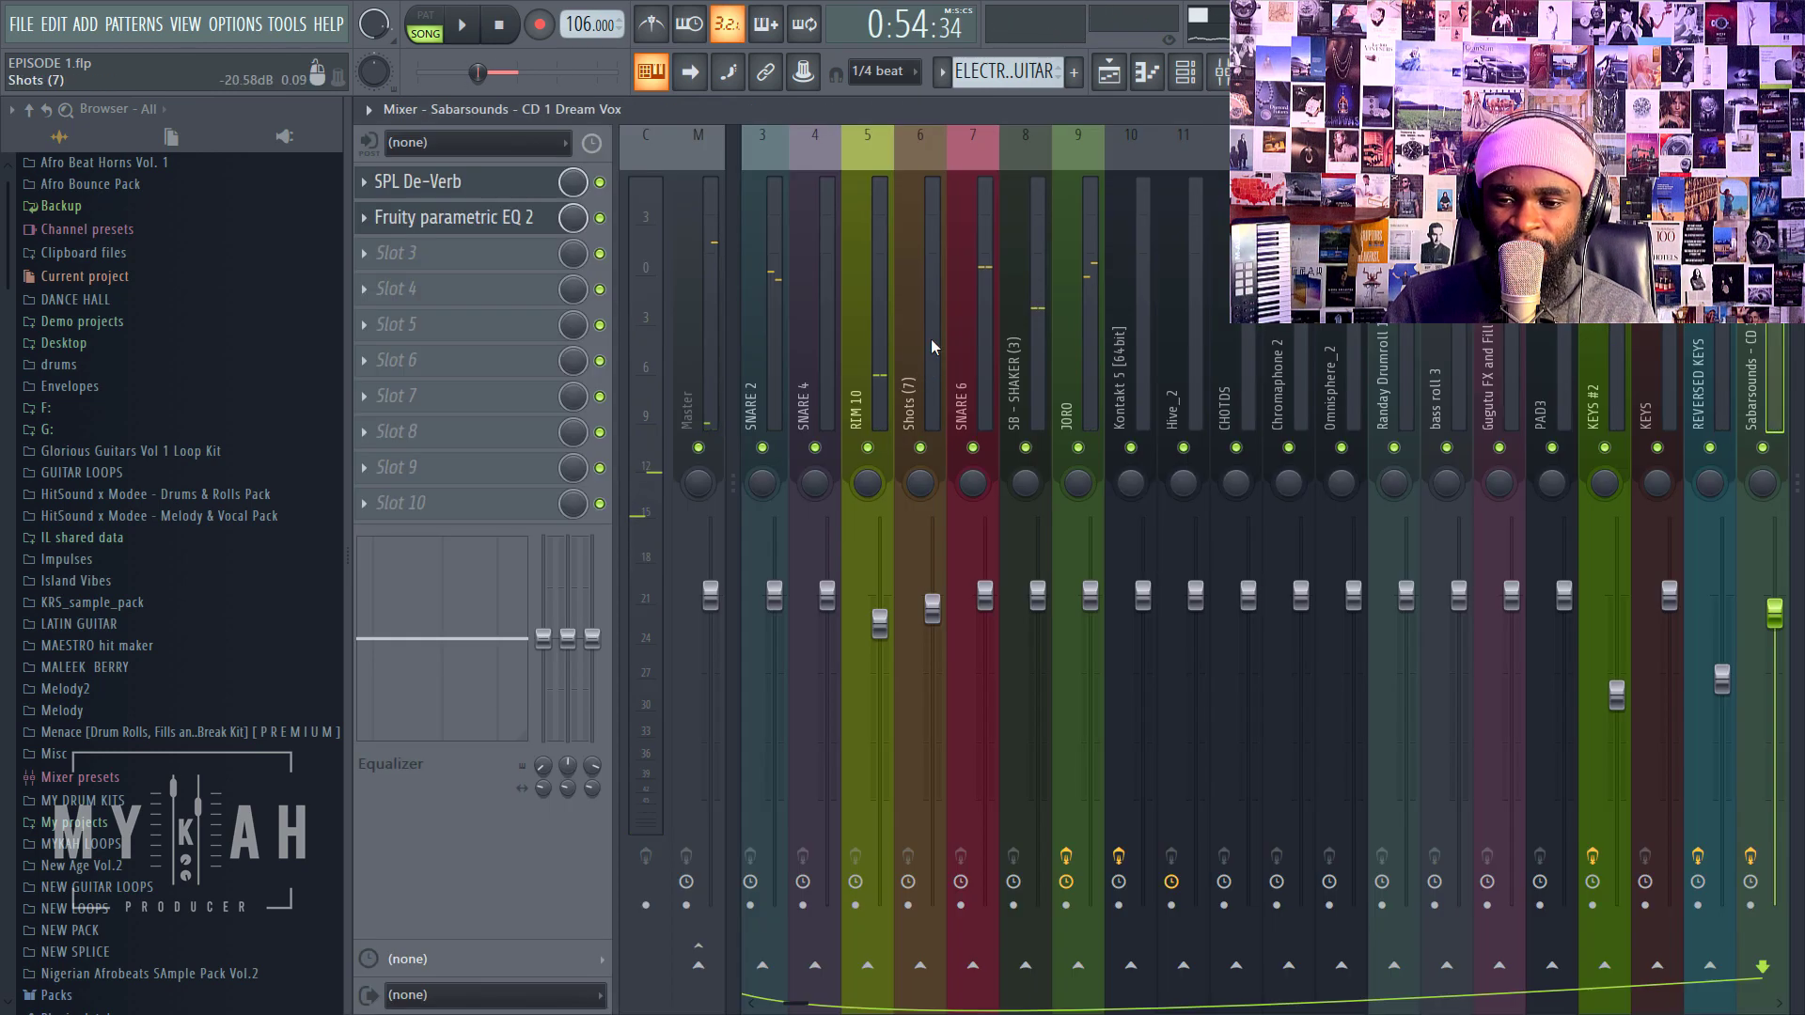
{"action": "scroll", "coordinate": [931, 340], "scroll_direction": "left", "scroll_amount": 2}
{"action": "key", "text": "space"}
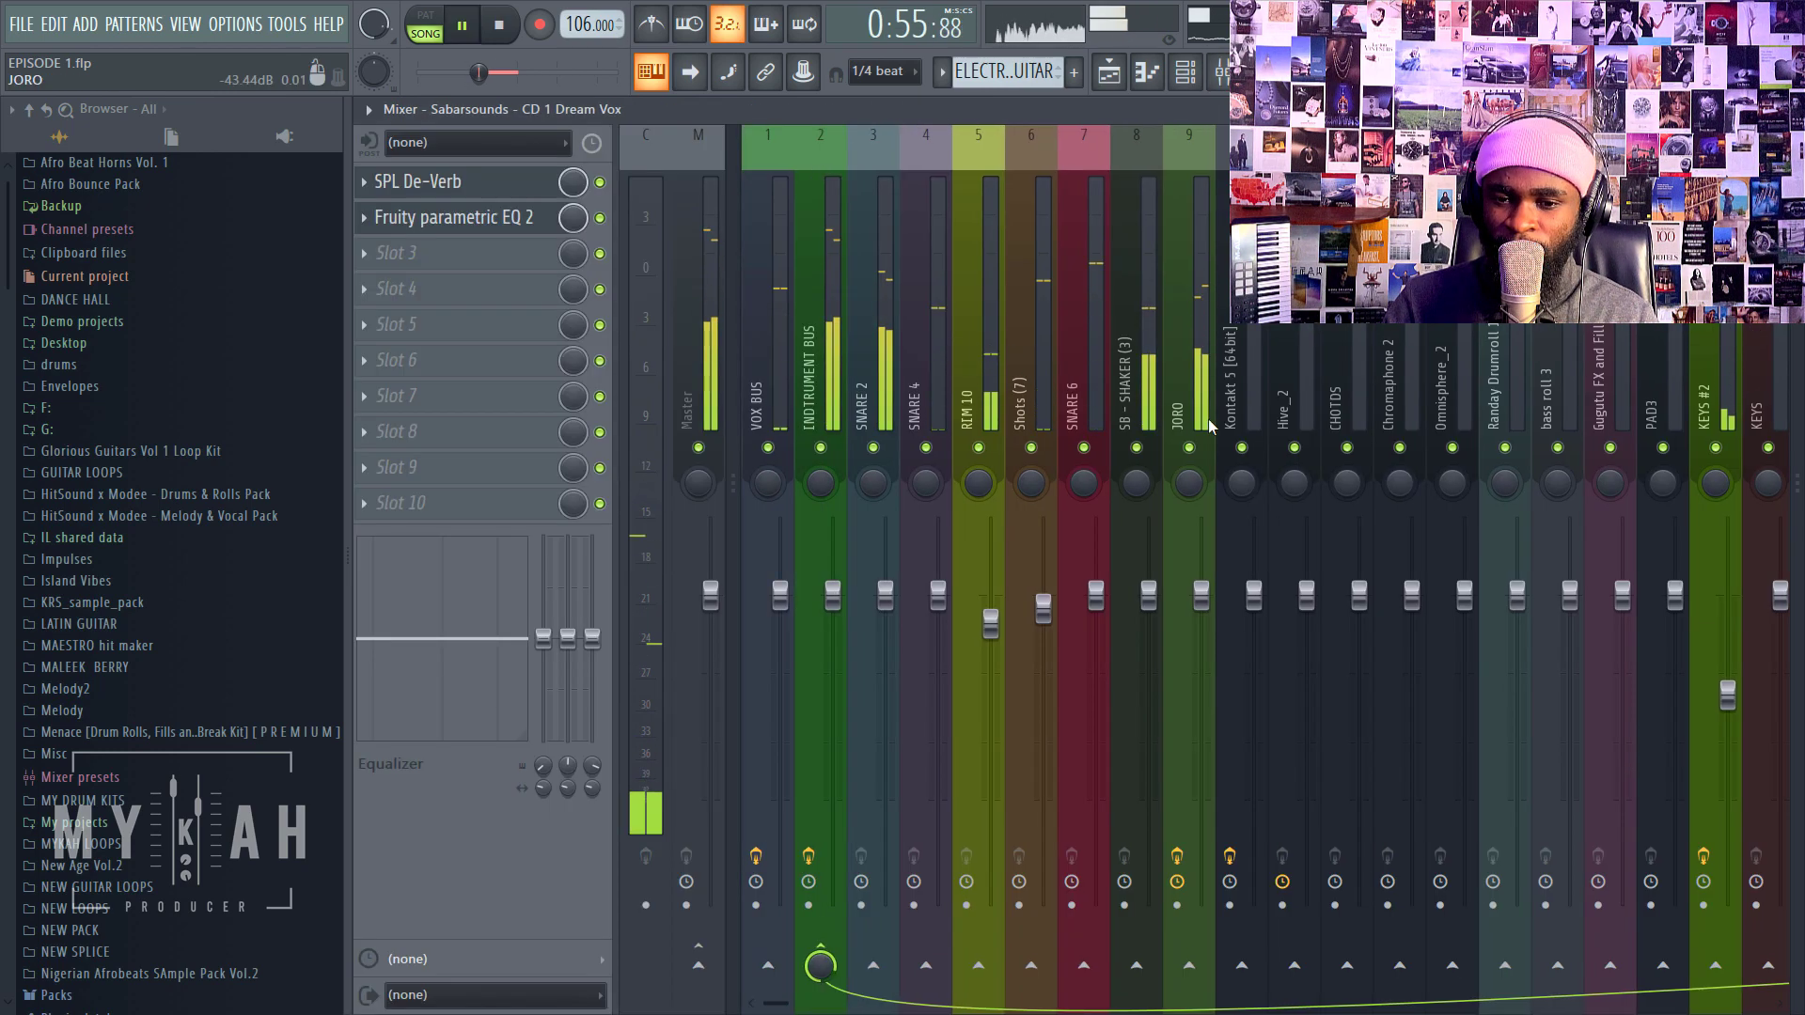
{"action": "left_click_drag", "start_coordinate": [1203, 606], "coordinate": [1203, 627]}
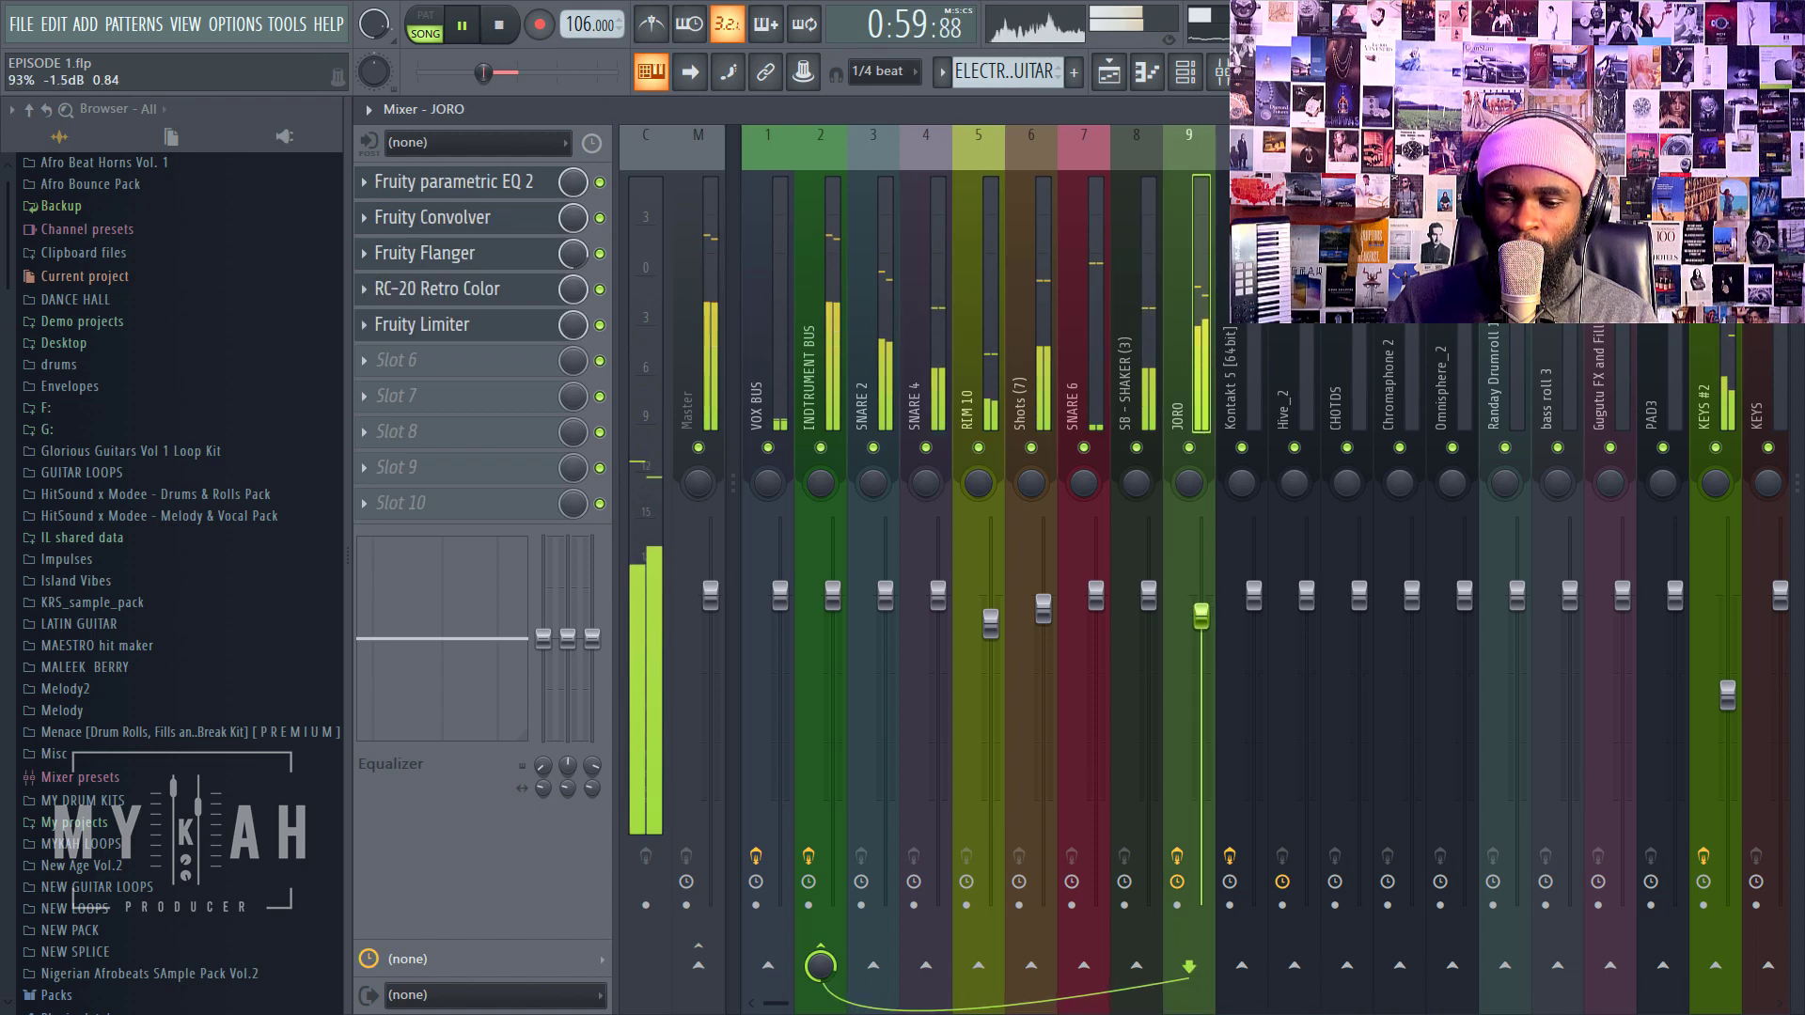
Step: Listen to the rebalanced hook in the playlist and look over the active and muted tracks
{"action": "left_click", "coordinate": [1109, 71]}
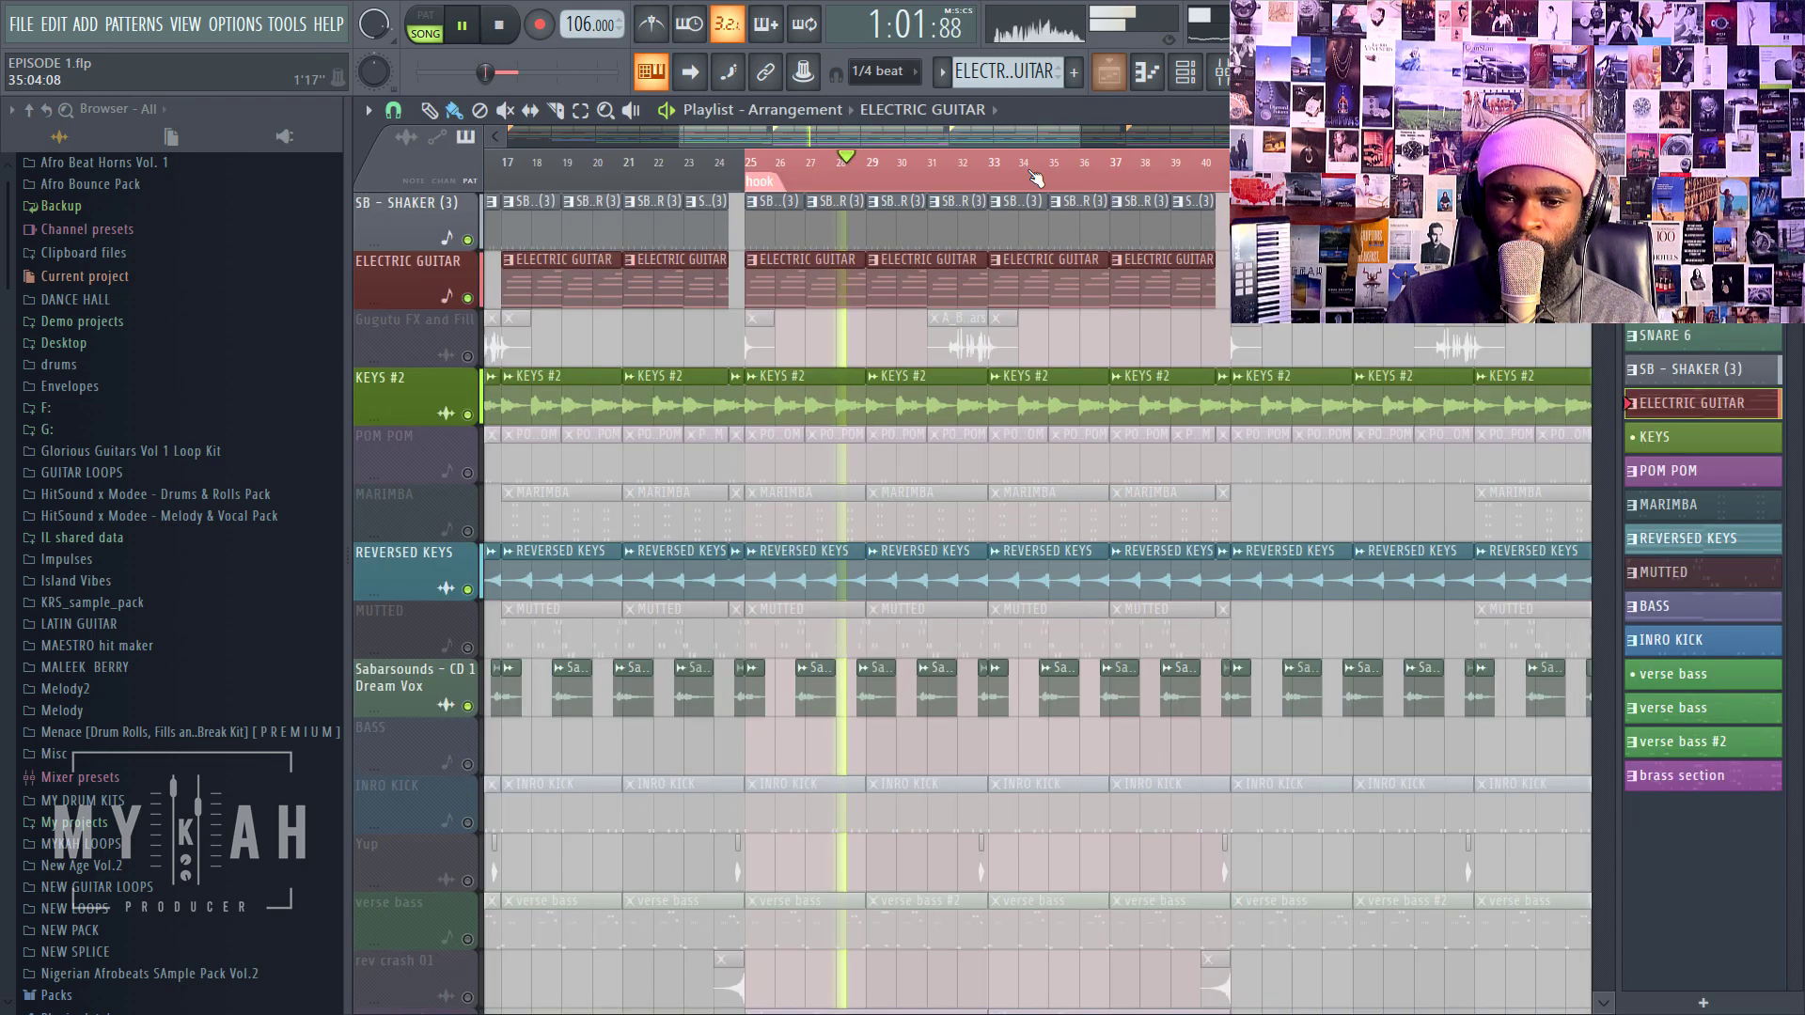
{"action": "scroll", "coordinate": [1010, 169], "scroll_direction": "down", "scroll_amount": 2}
{"action": "scroll", "coordinate": [1005, 360], "scroll_direction": "up", "scroll_amount": 5}
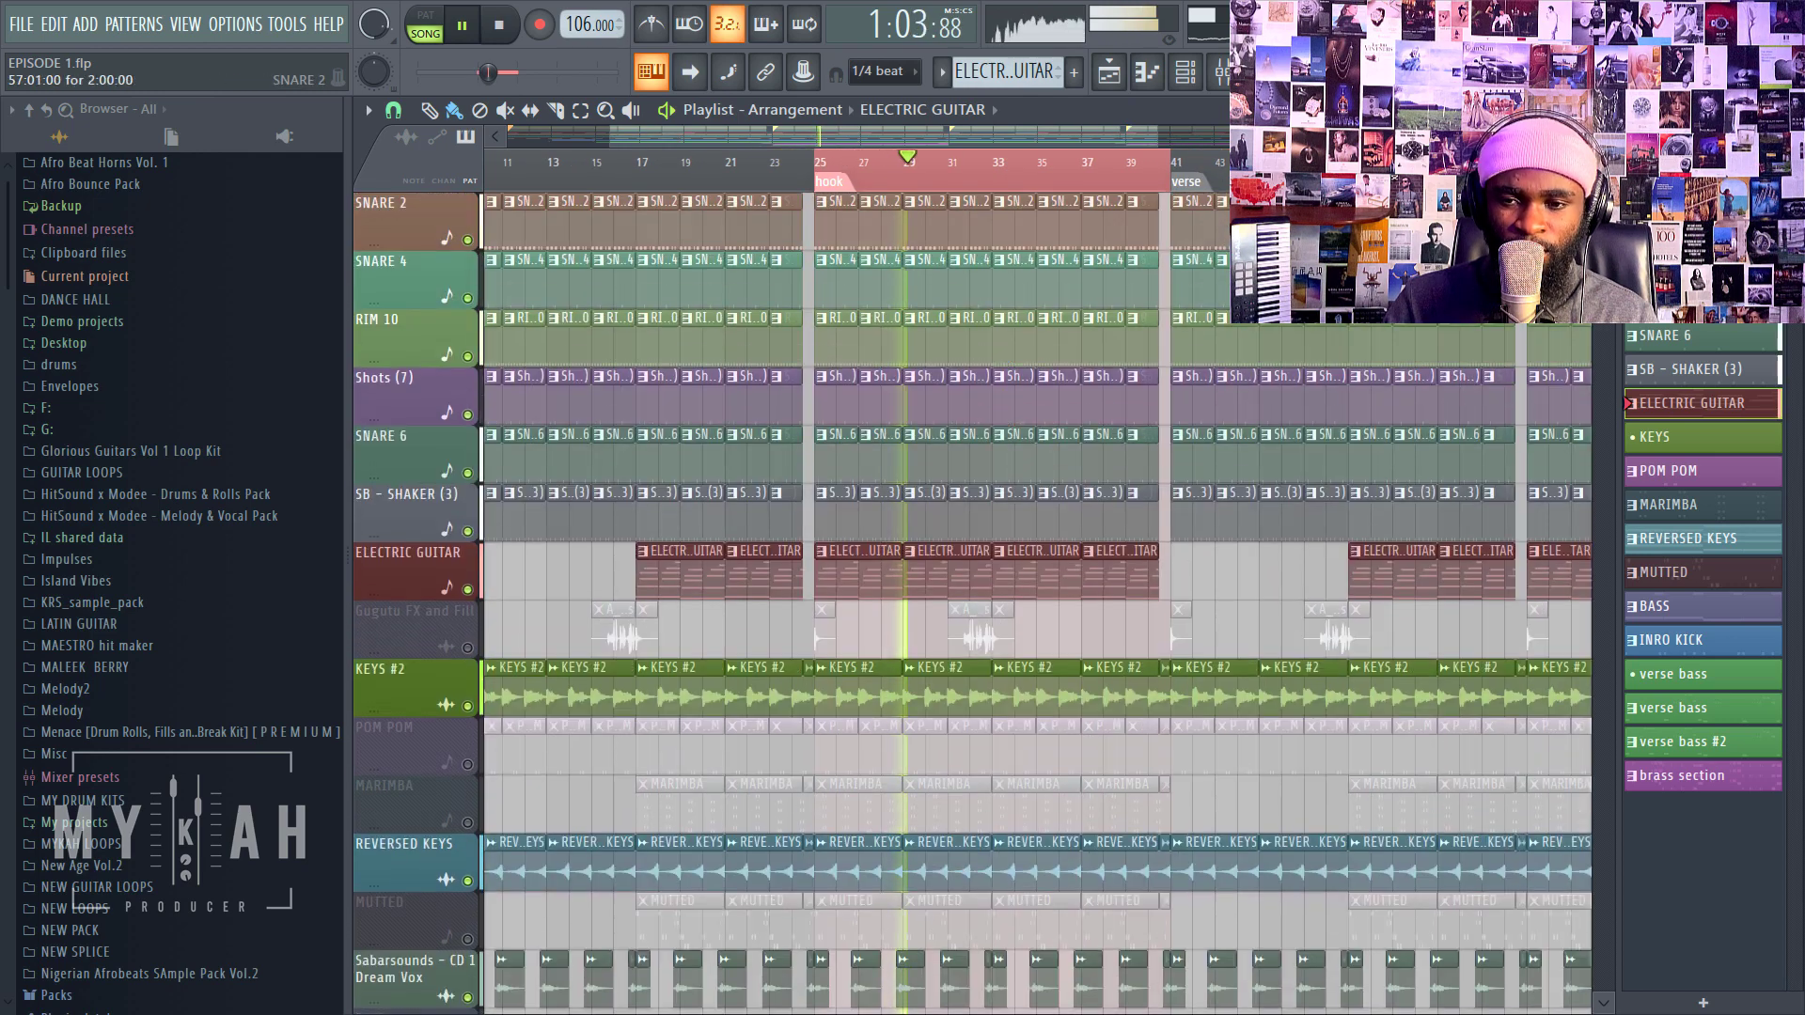
{"action": "scroll", "coordinate": [1003, 181], "scroll_direction": "down", "scroll_amount": 3}
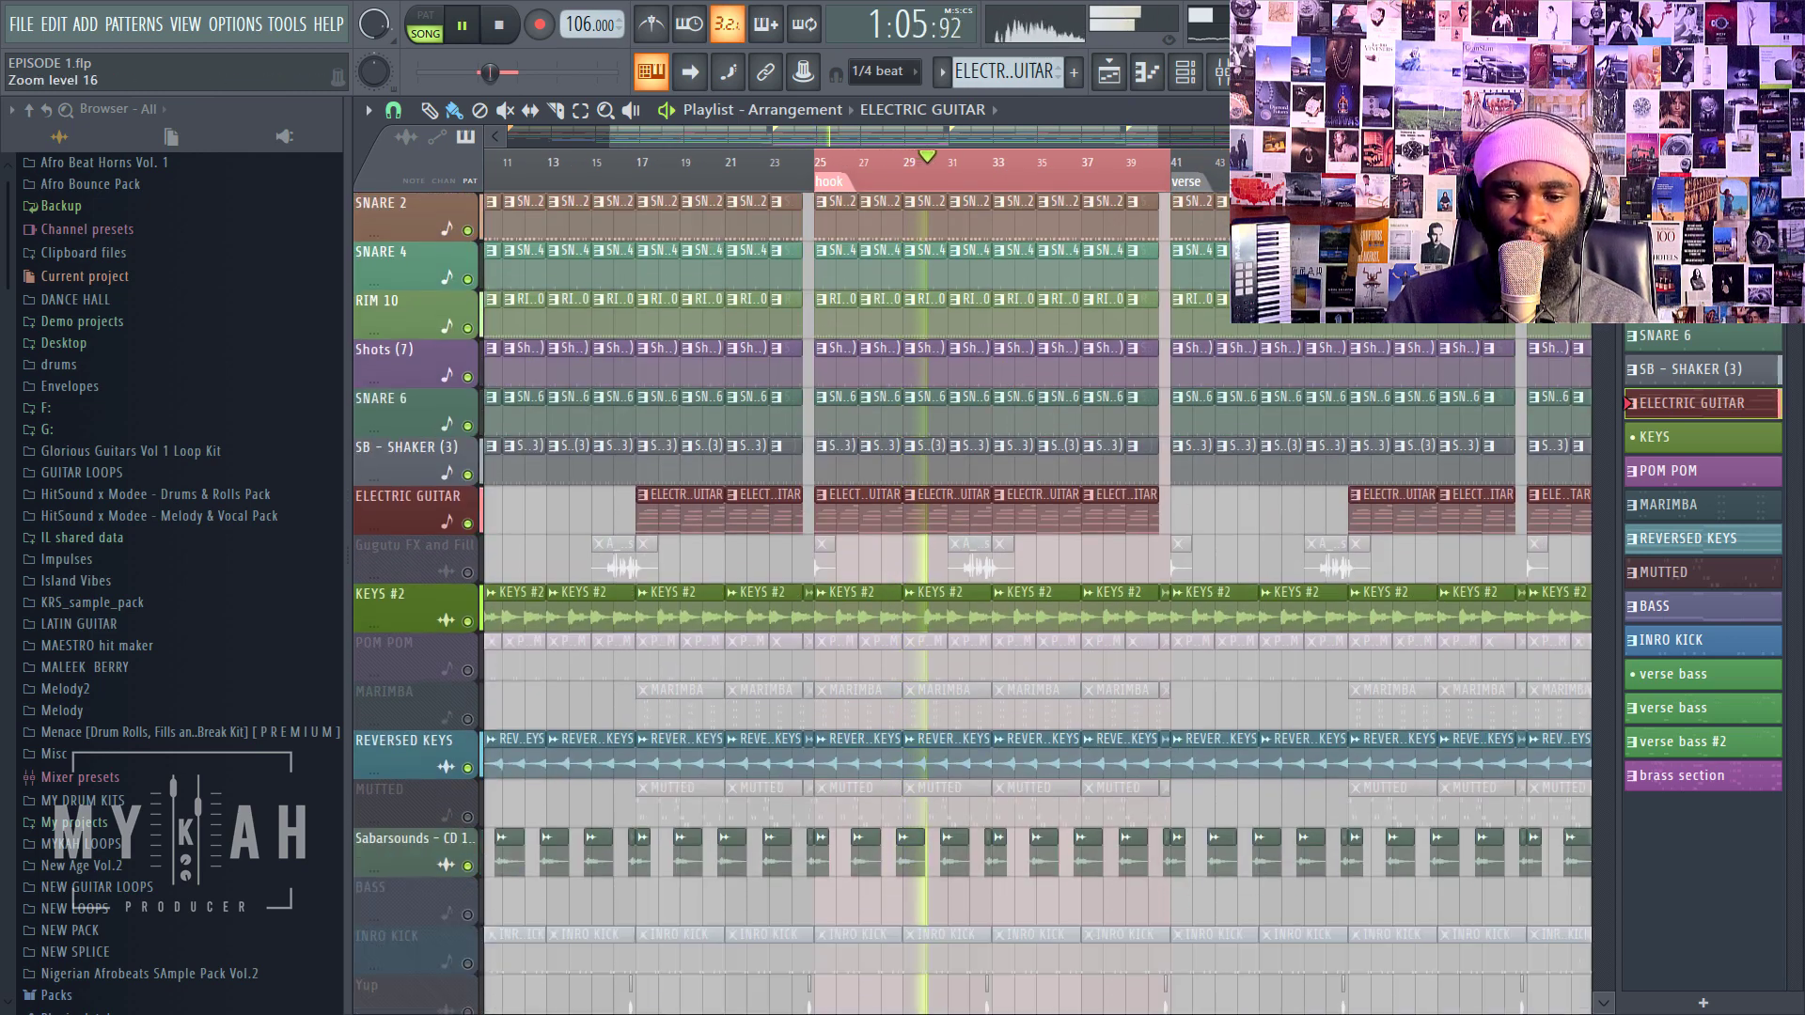
{"action": "scroll", "coordinate": [1004, 181], "scroll_direction": "up", "scroll_amount": 2}
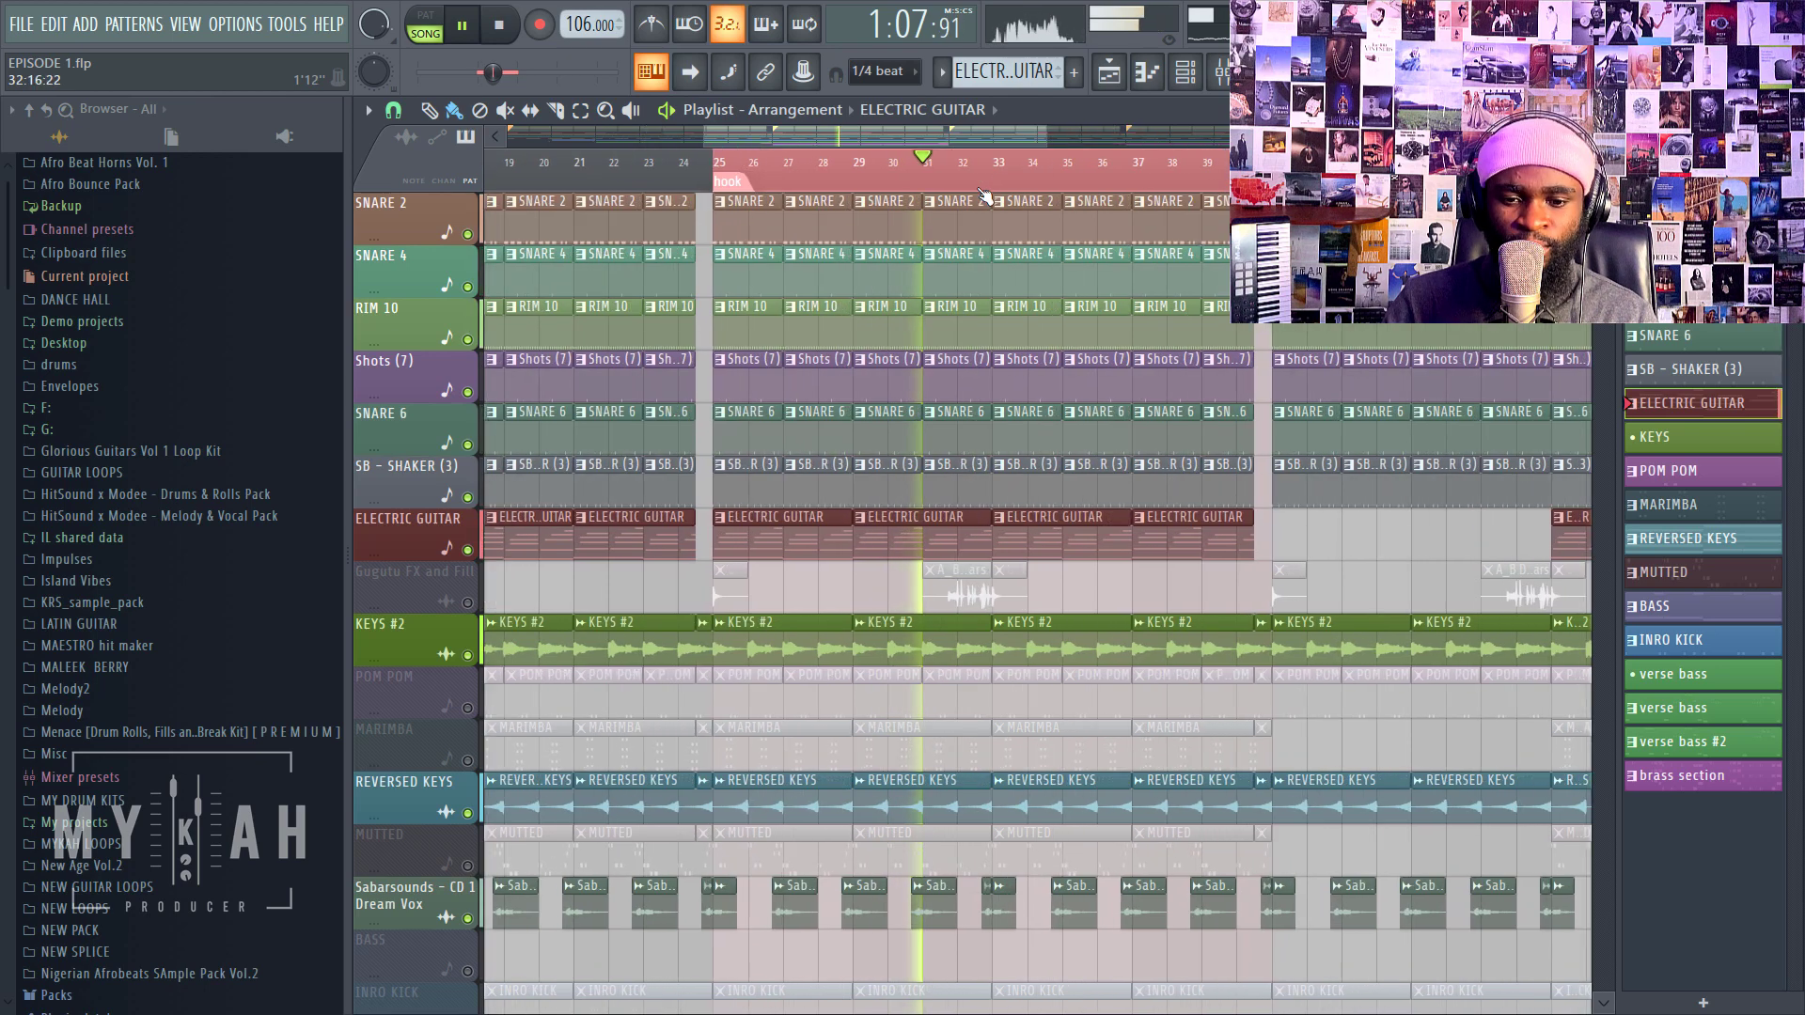
{"action": "scroll", "coordinate": [1031, 568], "scroll_direction": "down", "scroll_amount": 10}
{"action": "key", "text": "space"}
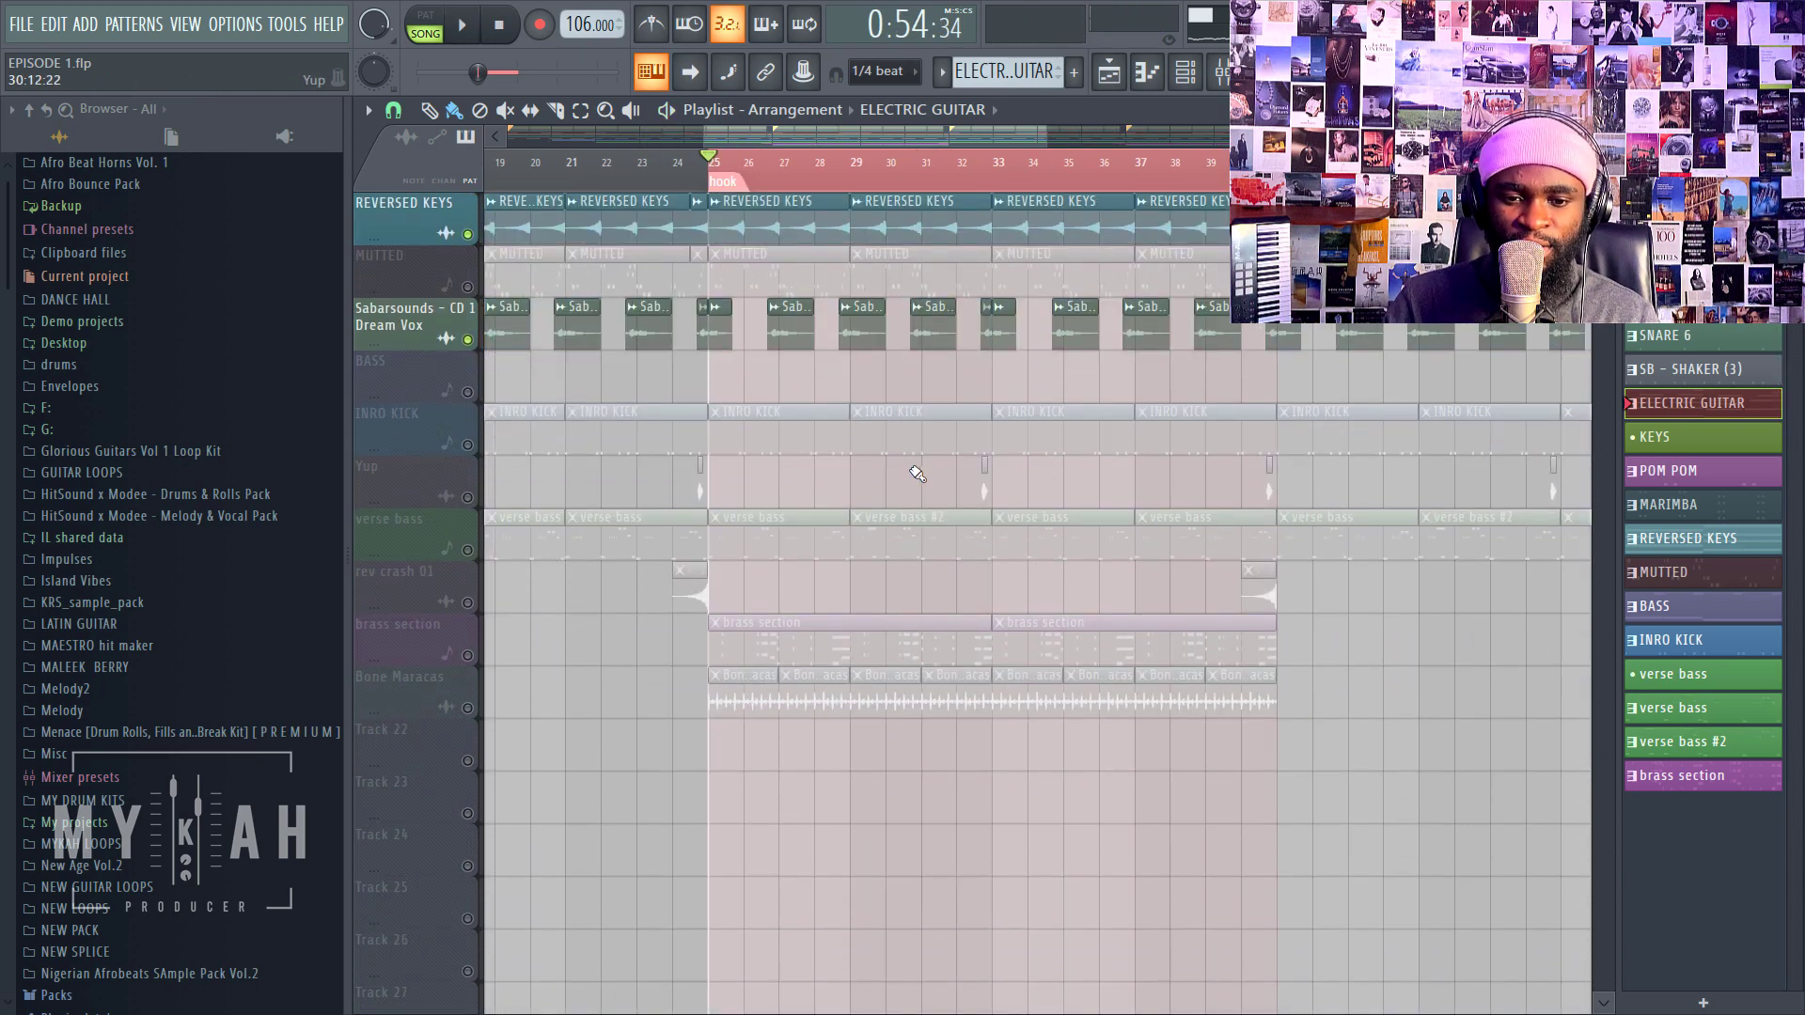
Step: Unmute the MUTTED playlist track and show its pattern in the channel rack during playback
{"action": "scroll", "coordinate": [898, 468], "scroll_direction": "up", "scroll_amount": 5}
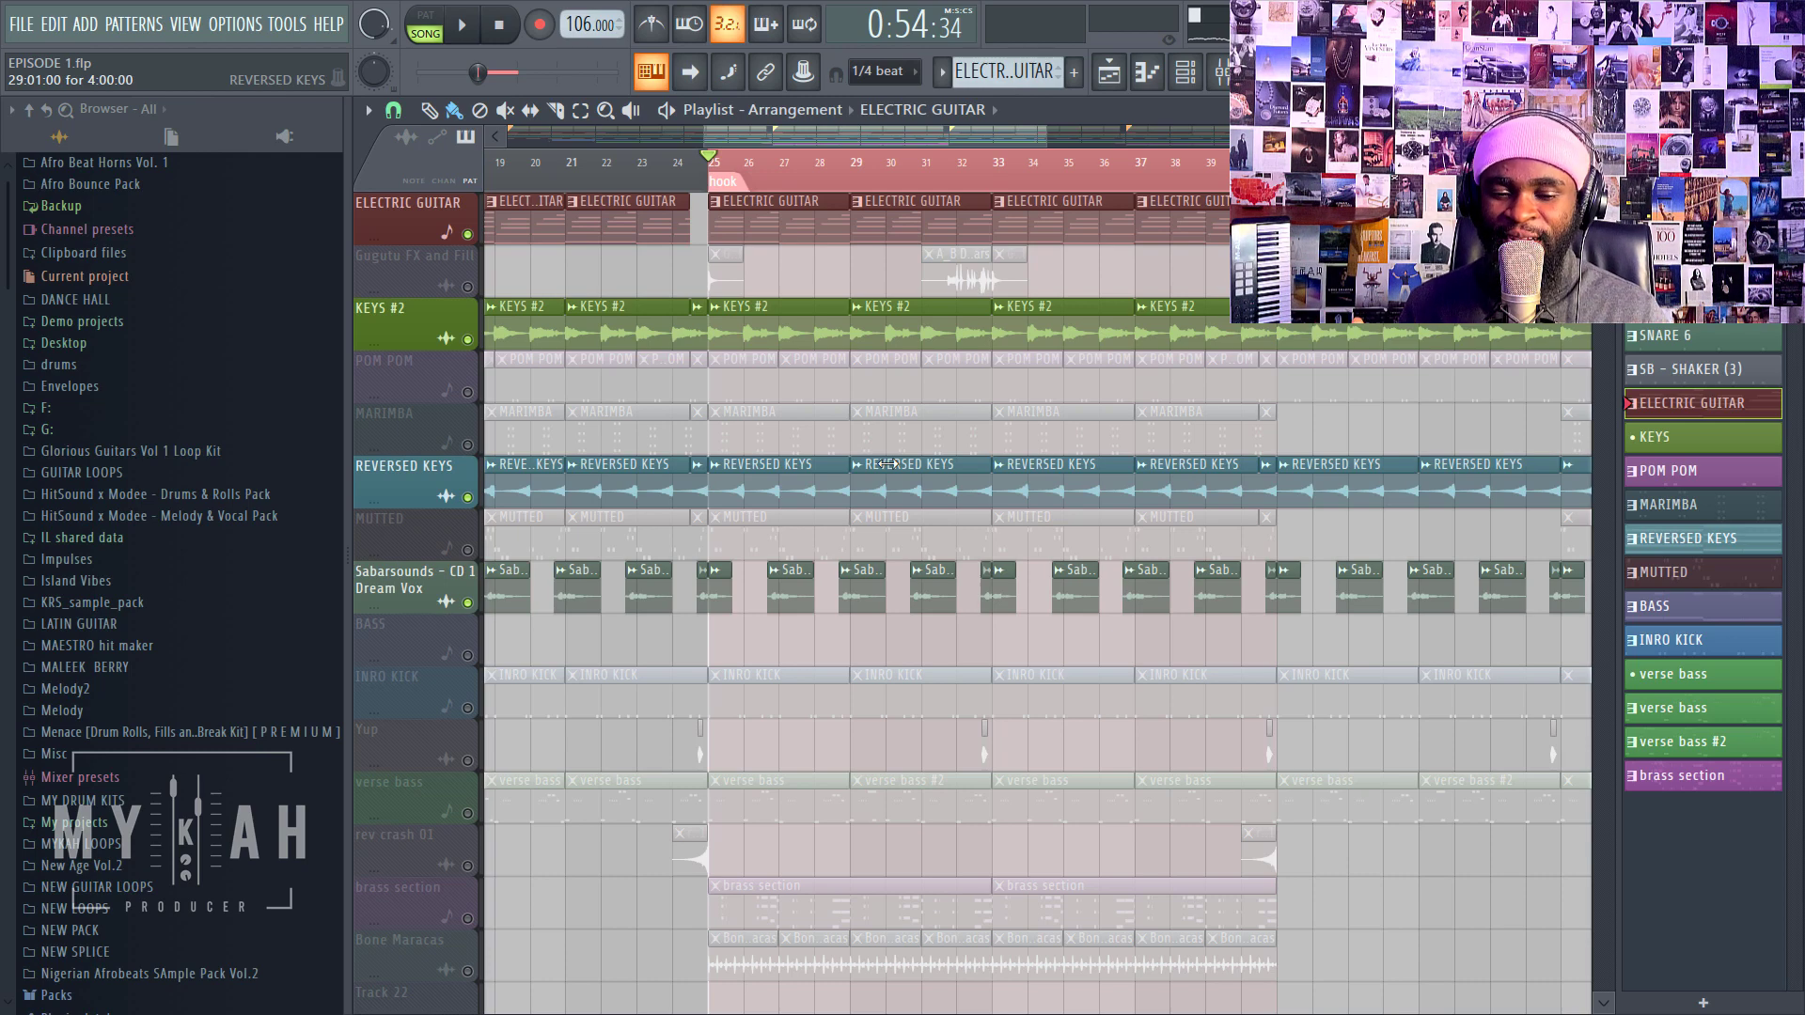
{"action": "left_click", "coordinate": [468, 551]}
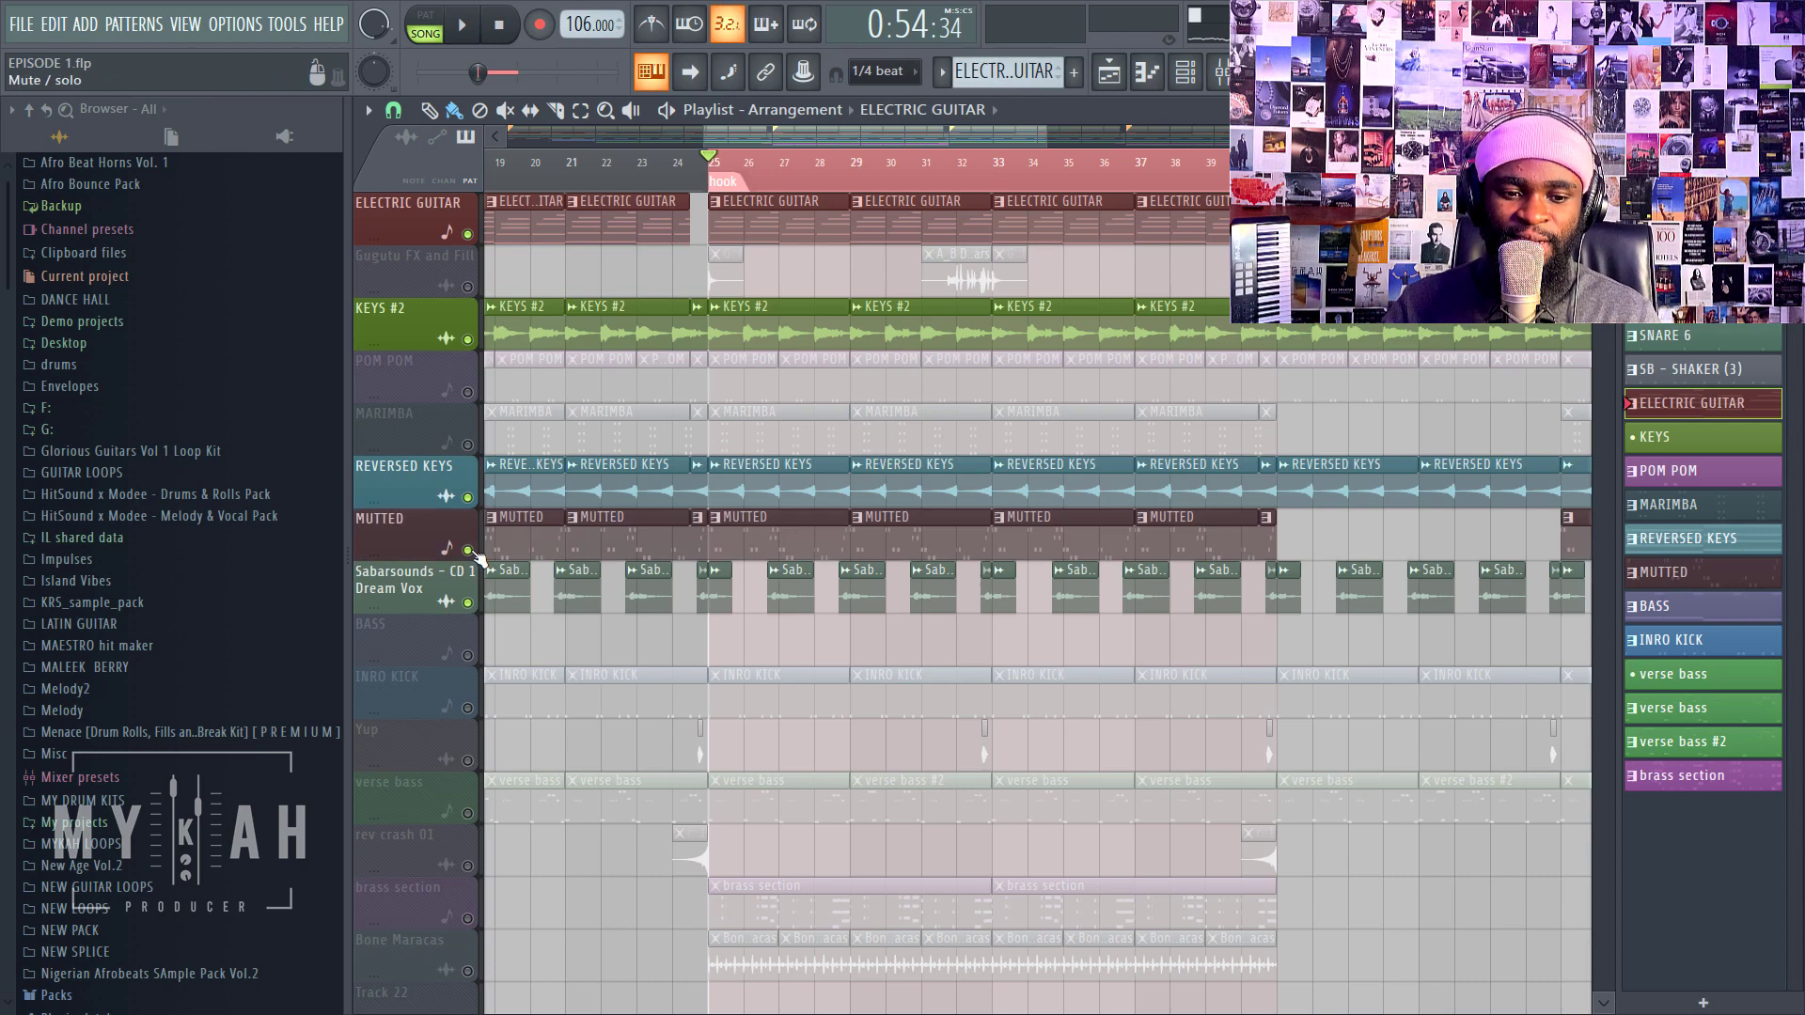
{"action": "left_click", "coordinate": [1185, 72]}
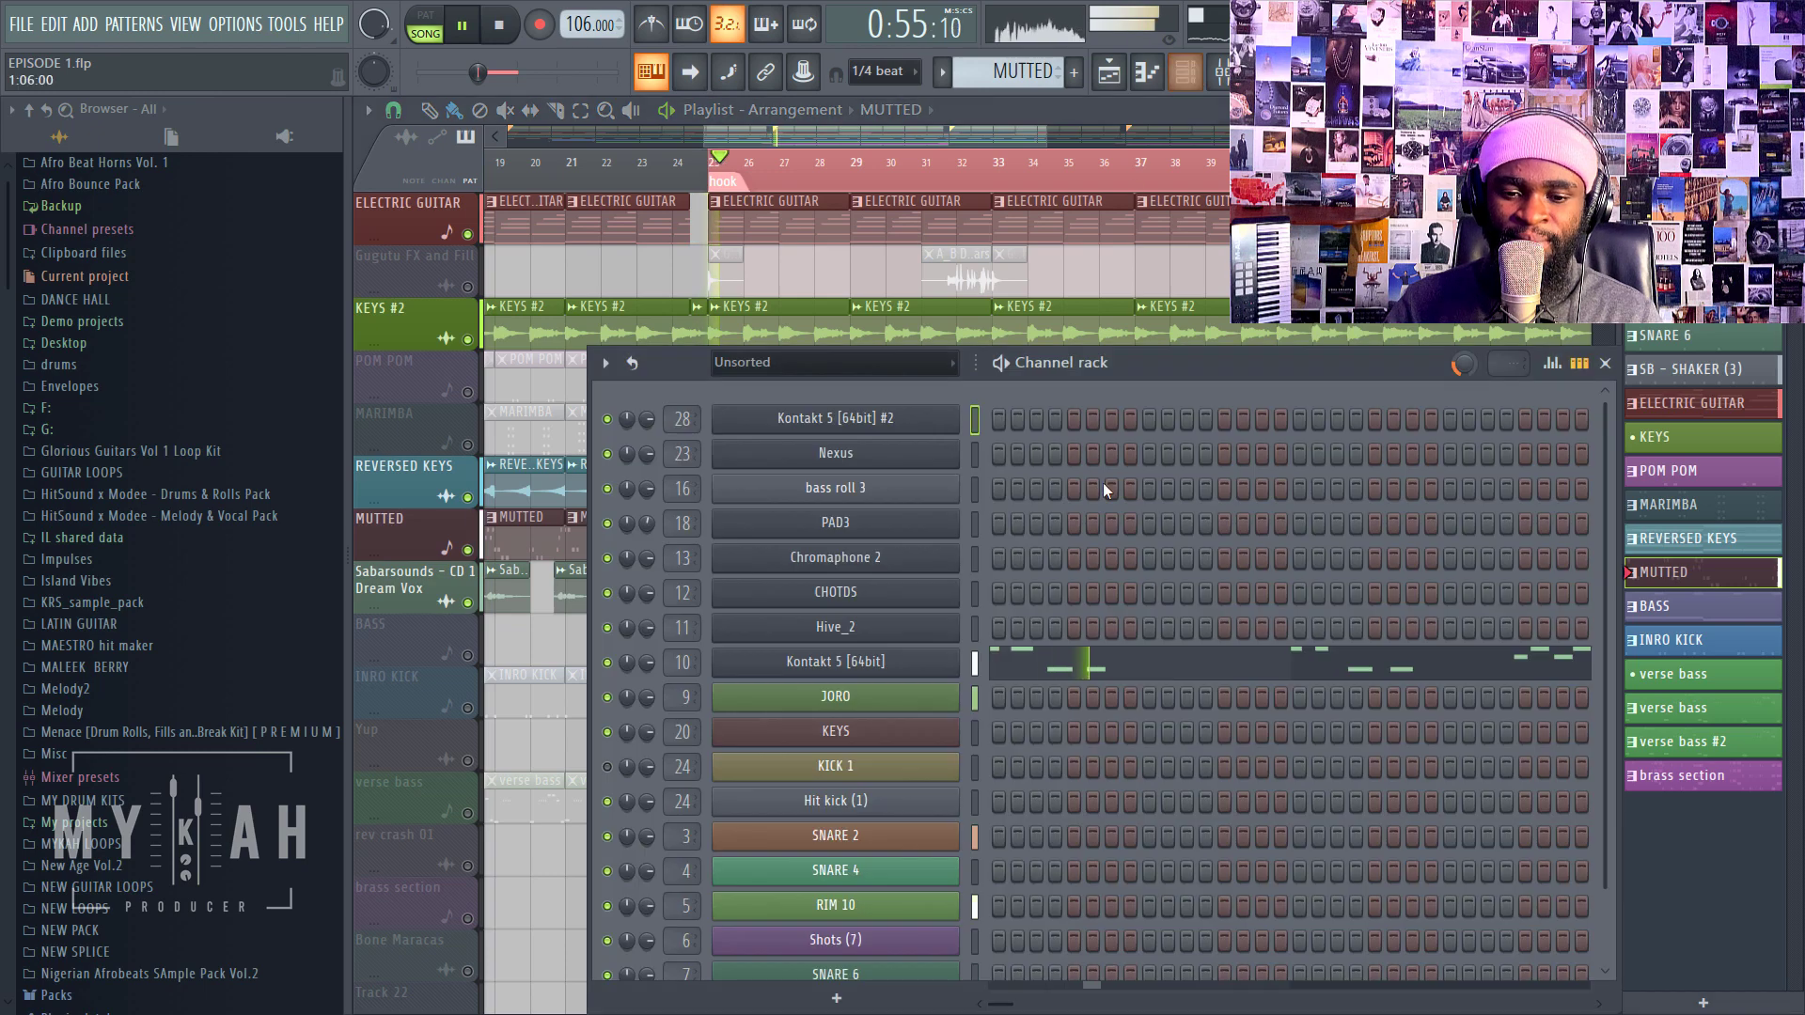
Step: Lower the Kontakt 5 [64bit] mixer fader to -1.4 dB while playing the beat
{"action": "key", "text": "F9"}
{"action": "key", "text": "space"}
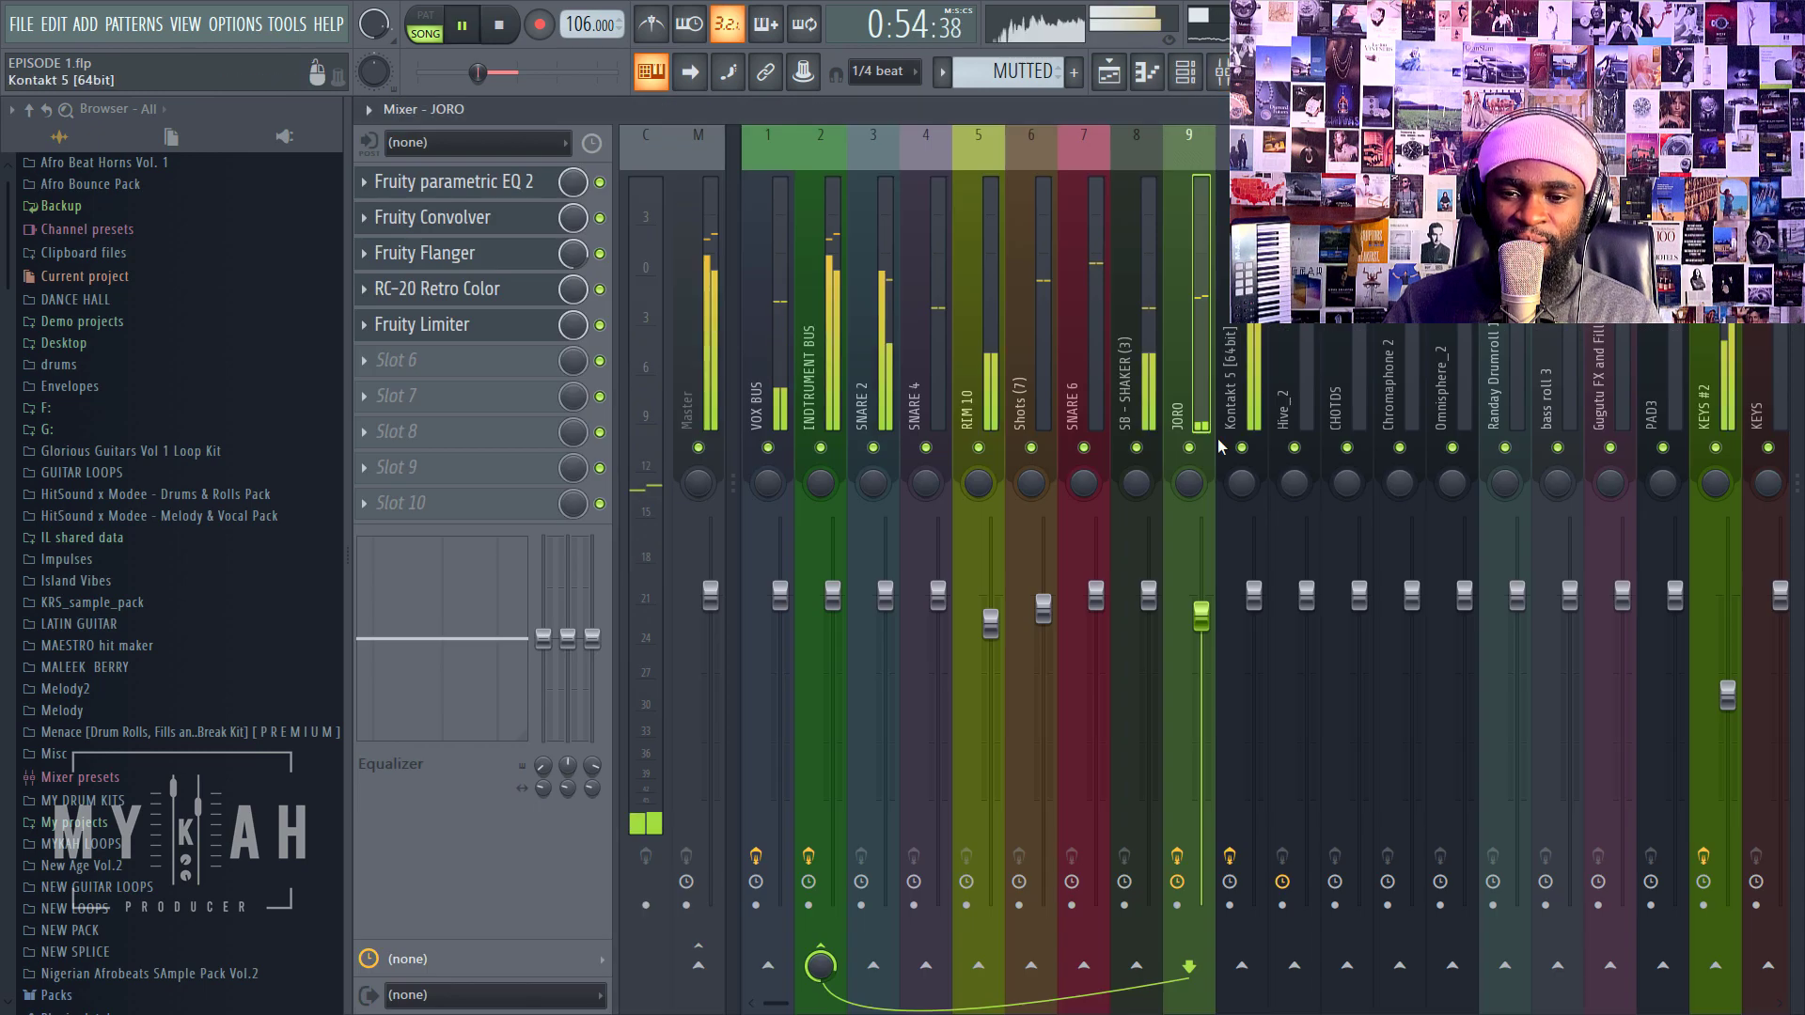
{"action": "left_click_drag", "start_coordinate": [1252, 596], "coordinate": [1254, 614]}
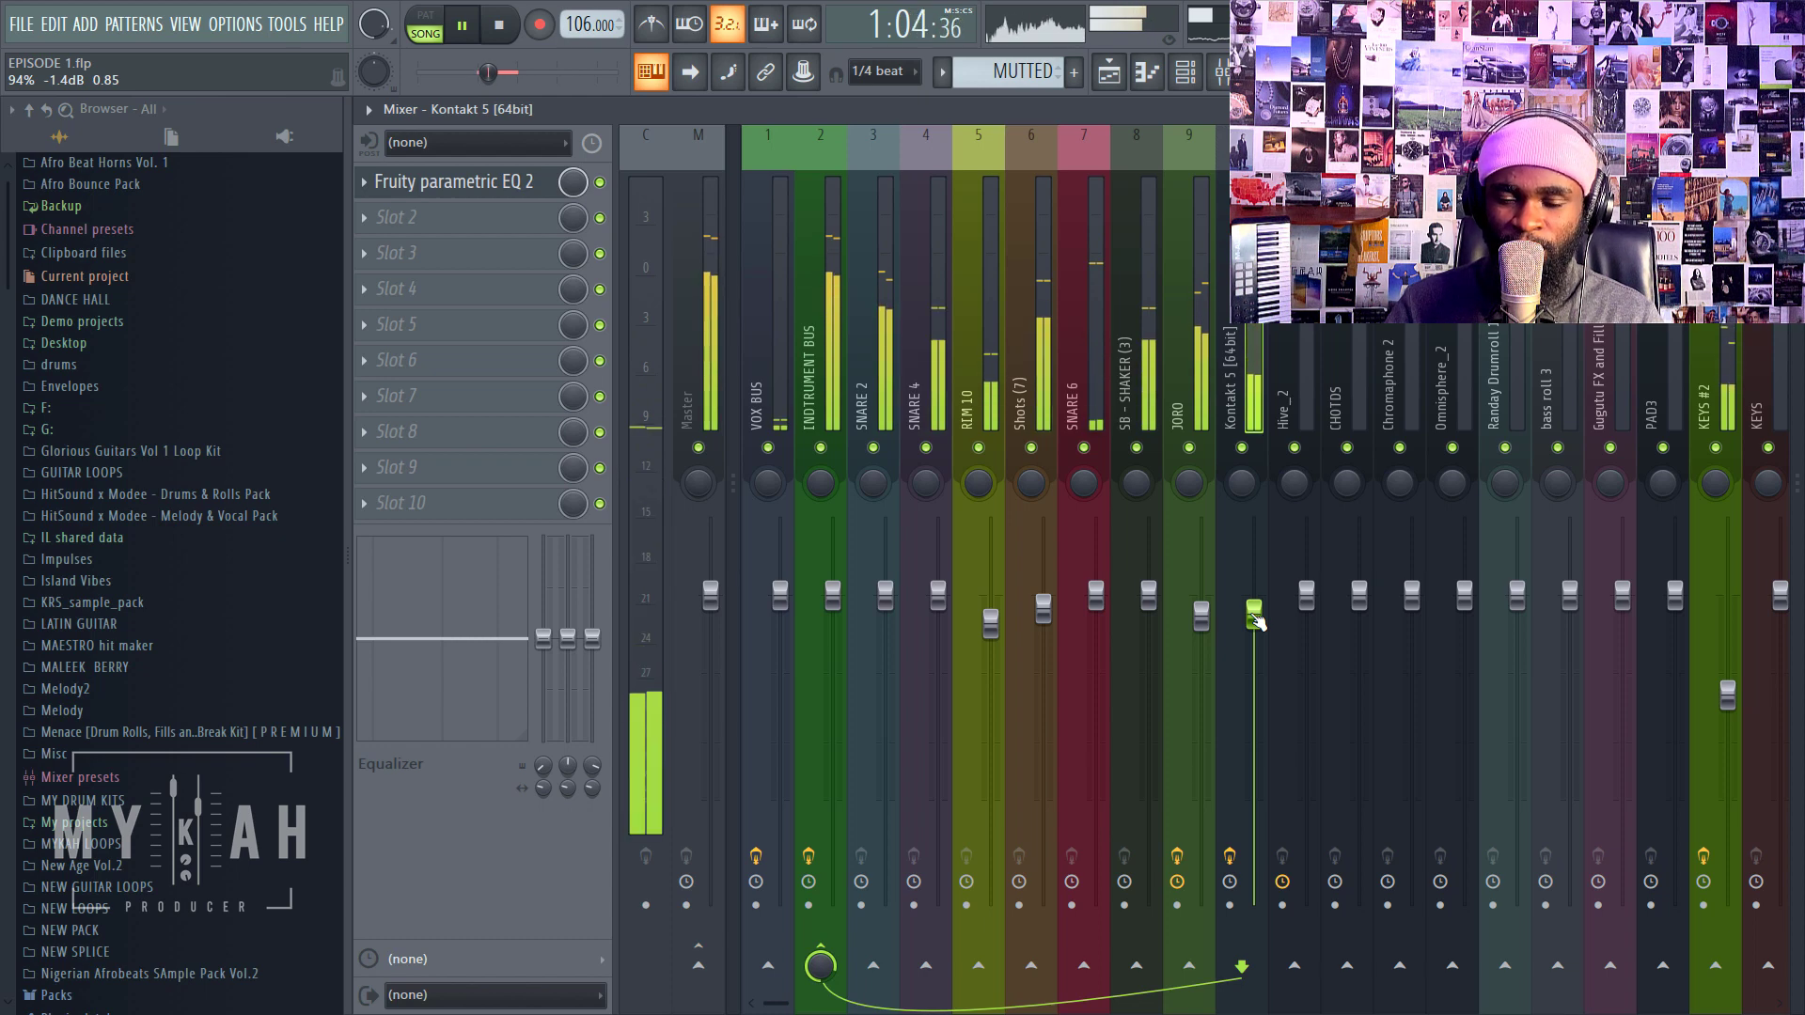
Step: Stop playback and show the Fruity parametric EQ 2 settings of the Kontakt 5 [64bit] mixer track
{"action": "key", "text": "space"}
{"action": "left_click", "coordinate": [486, 193]}
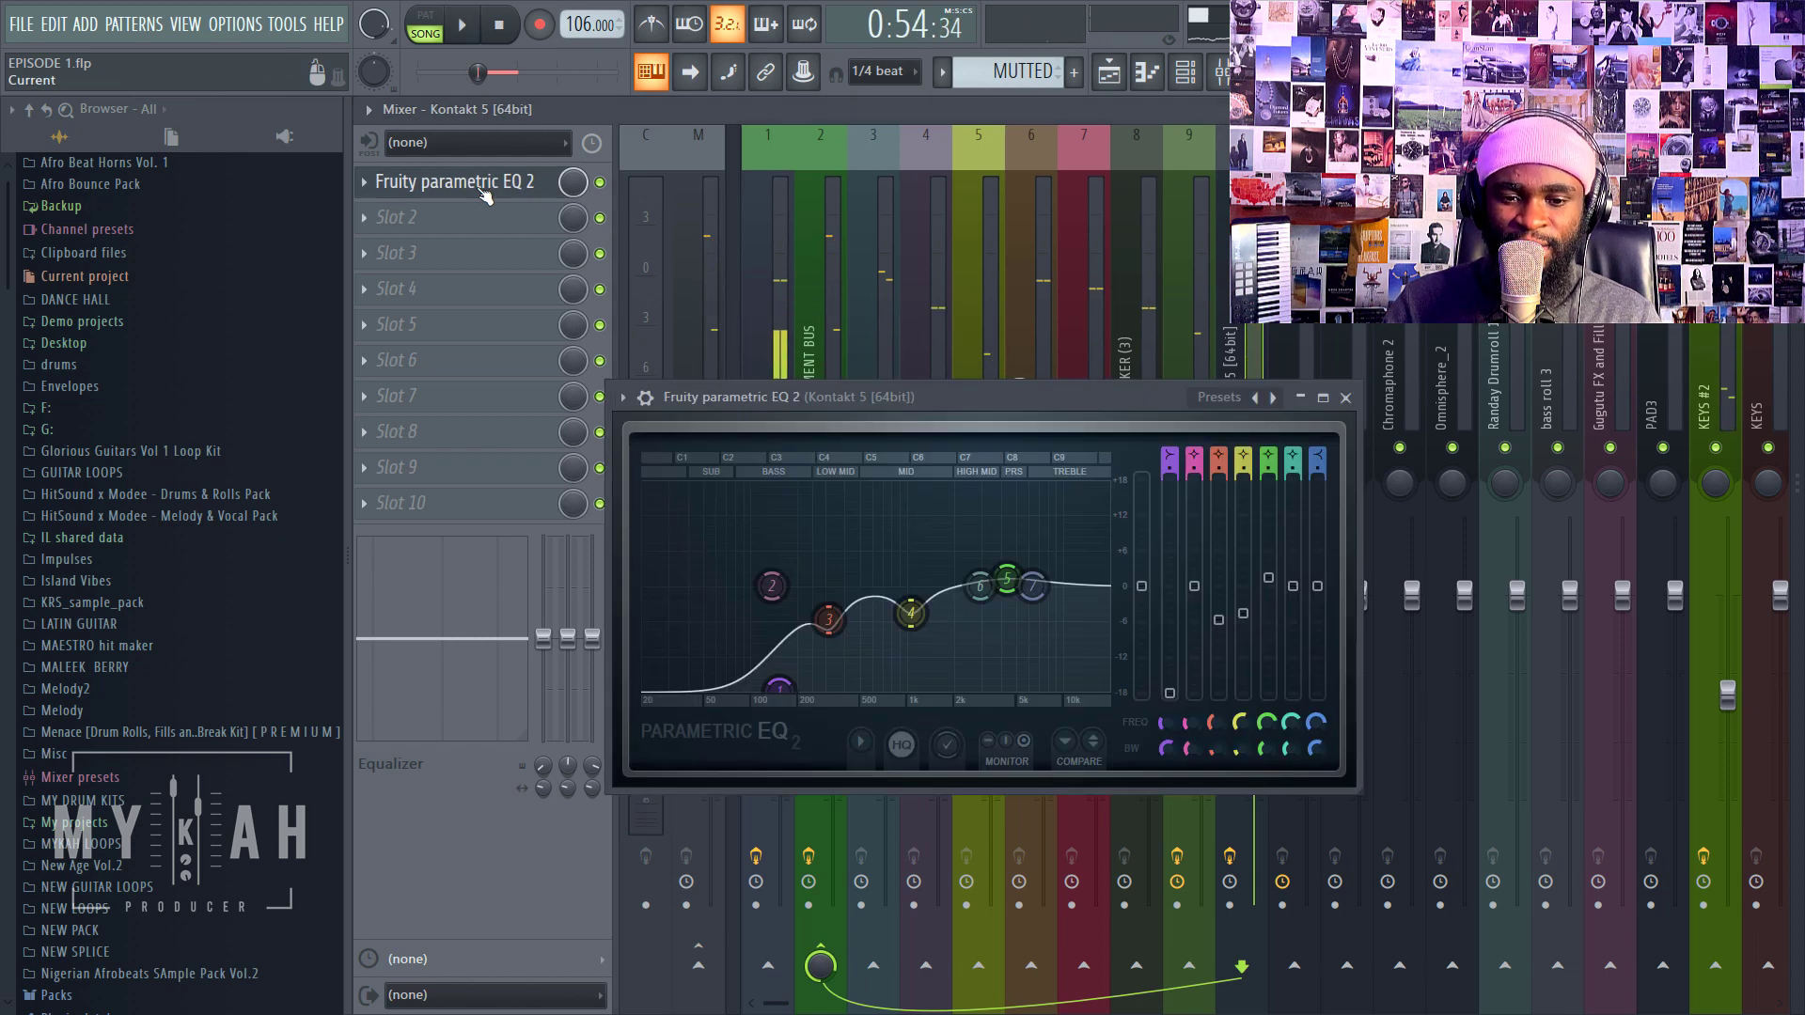
{"action": "left_click_drag", "start_coordinate": [883, 416], "coordinate": [1046, 384]}
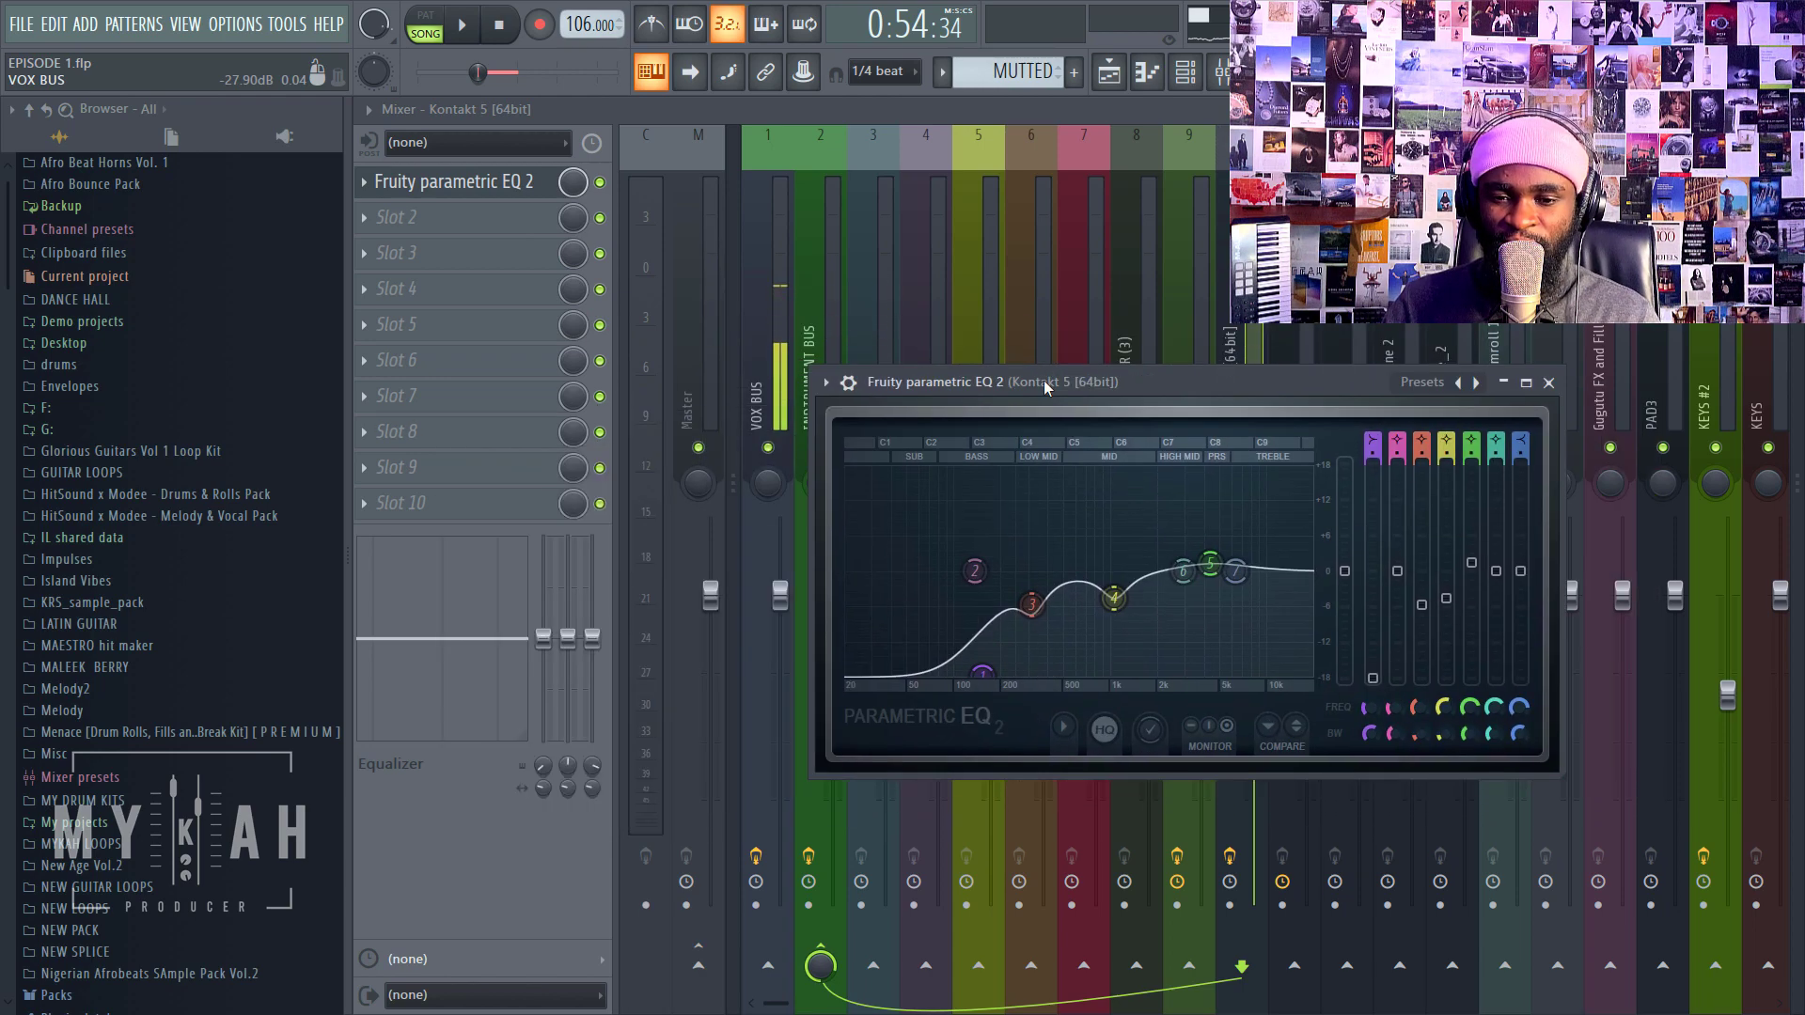
Step: Add Fruity Convolver to slot 2 of the Kontakt 5 [64bit] track, lower its wet level and cut its equalizer below about 500 Hz
{"action": "left_click", "coordinate": [487, 228]}
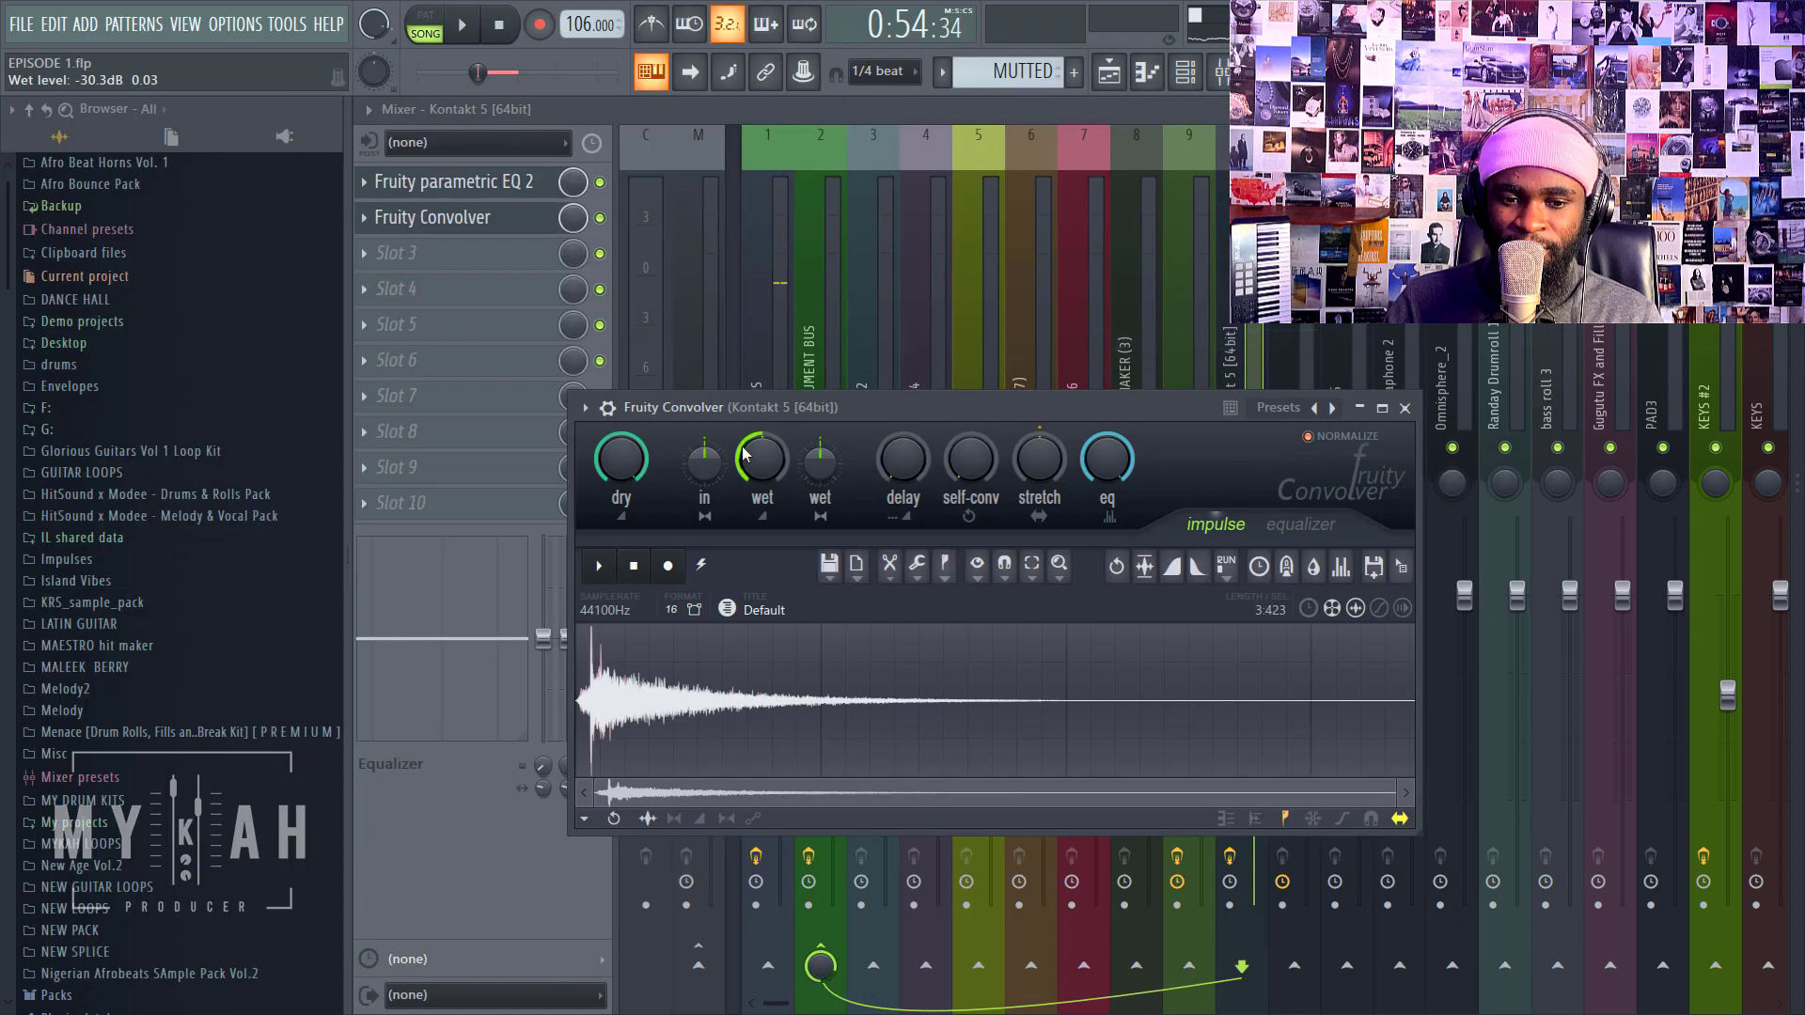
{"action": "key", "text": "space"}
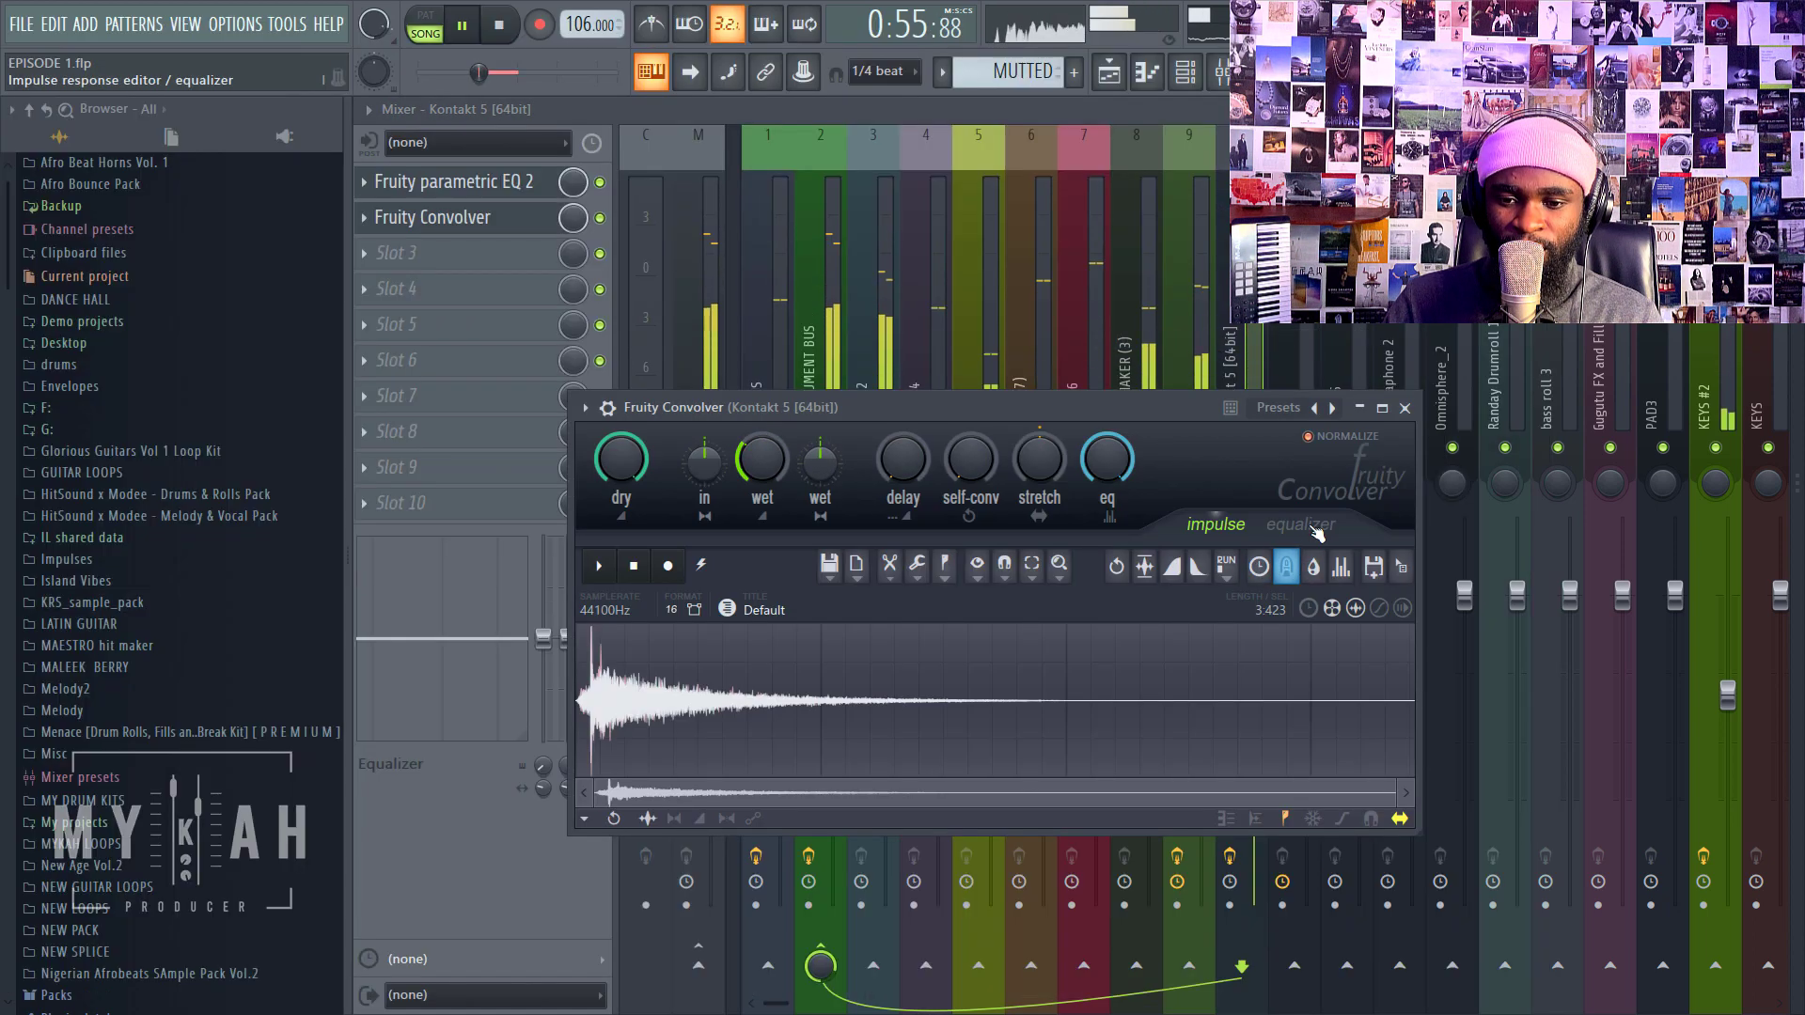
{"action": "left_click", "coordinate": [1300, 523]}
{"action": "left_click_drag", "start_coordinate": [590, 682], "coordinate": [877, 876]}
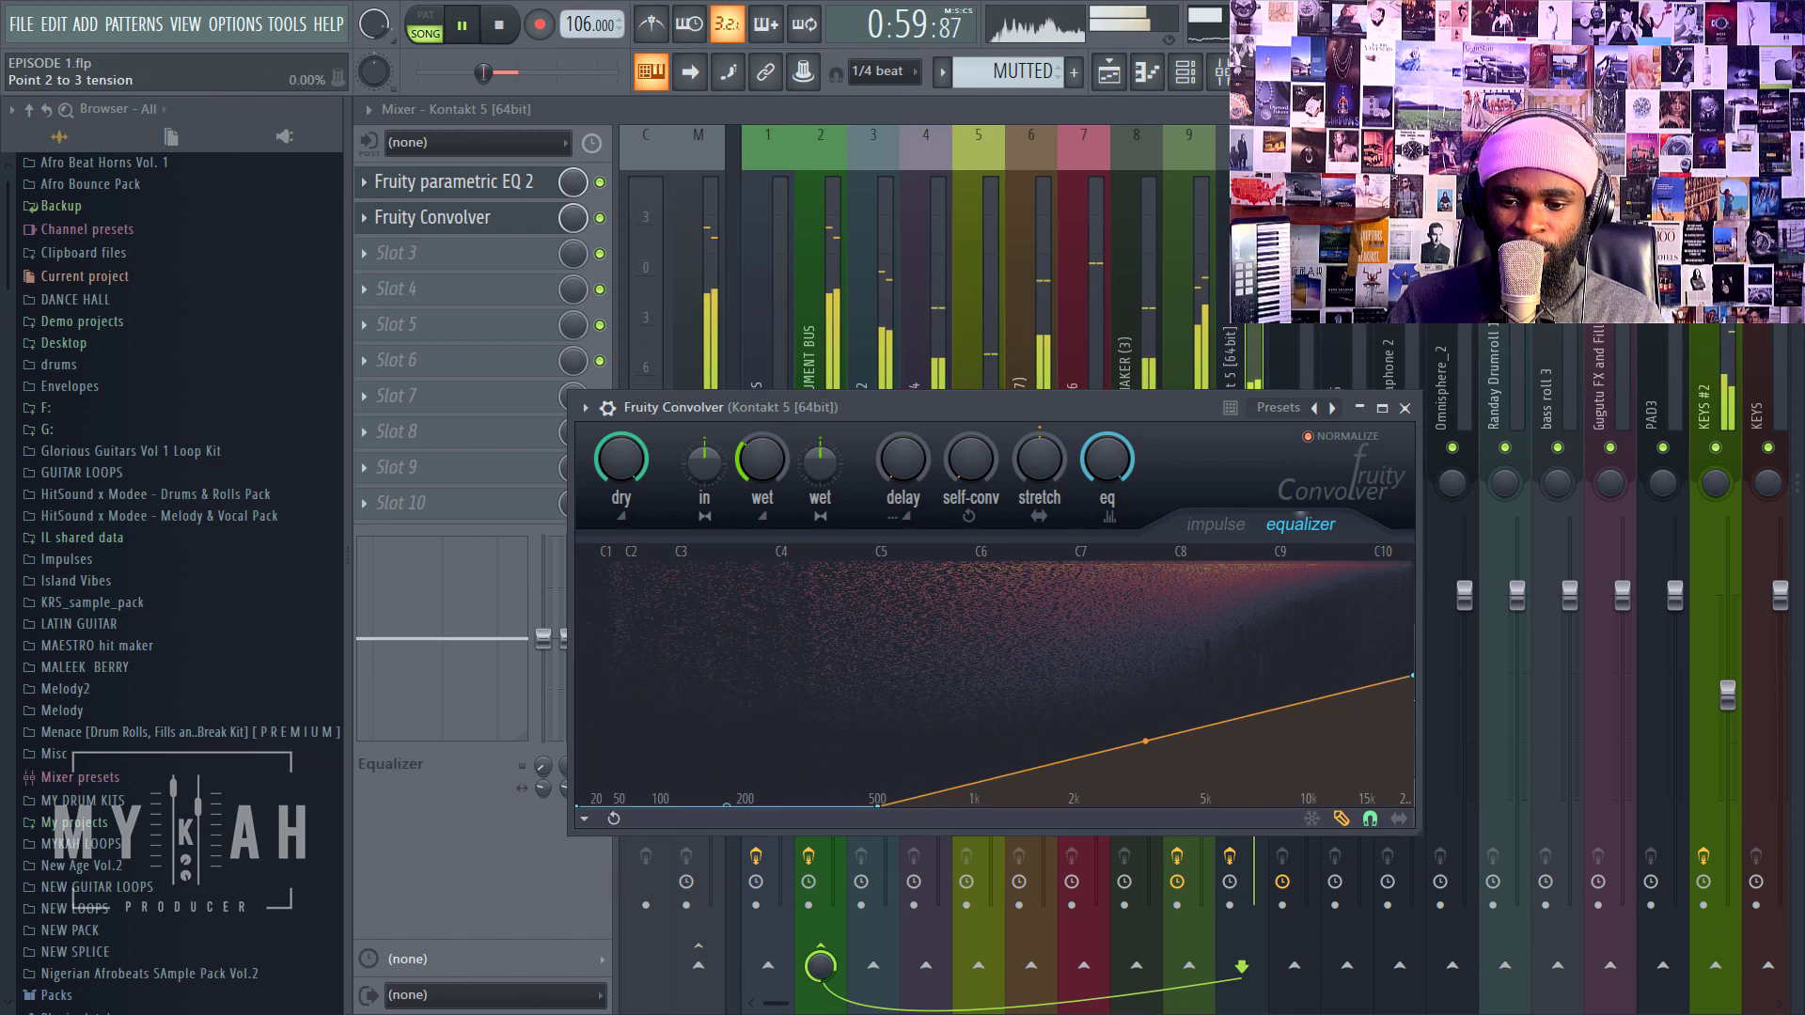
{"action": "left_click_drag", "start_coordinate": [1145, 741], "coordinate": [1166, 420]}
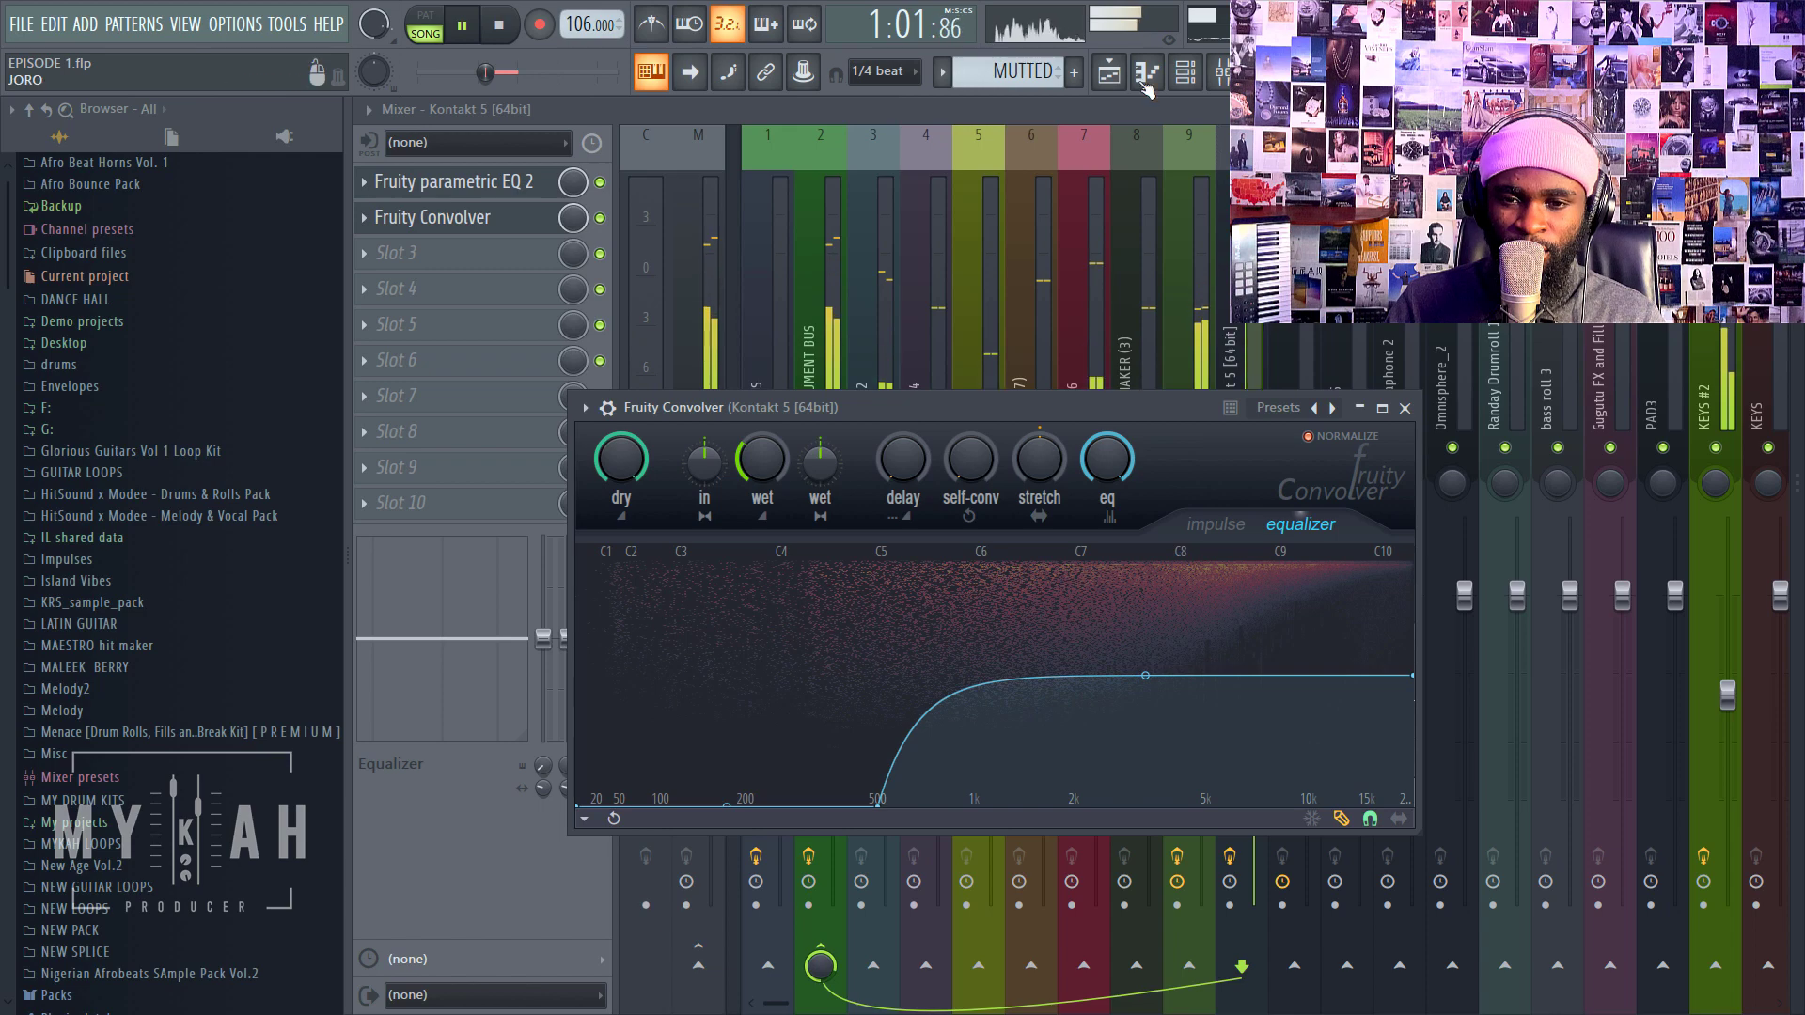
Step: Listen to the hook with the new reverb while looking over the active and muted playlist tracks
{"action": "left_click", "coordinate": [1109, 72]}
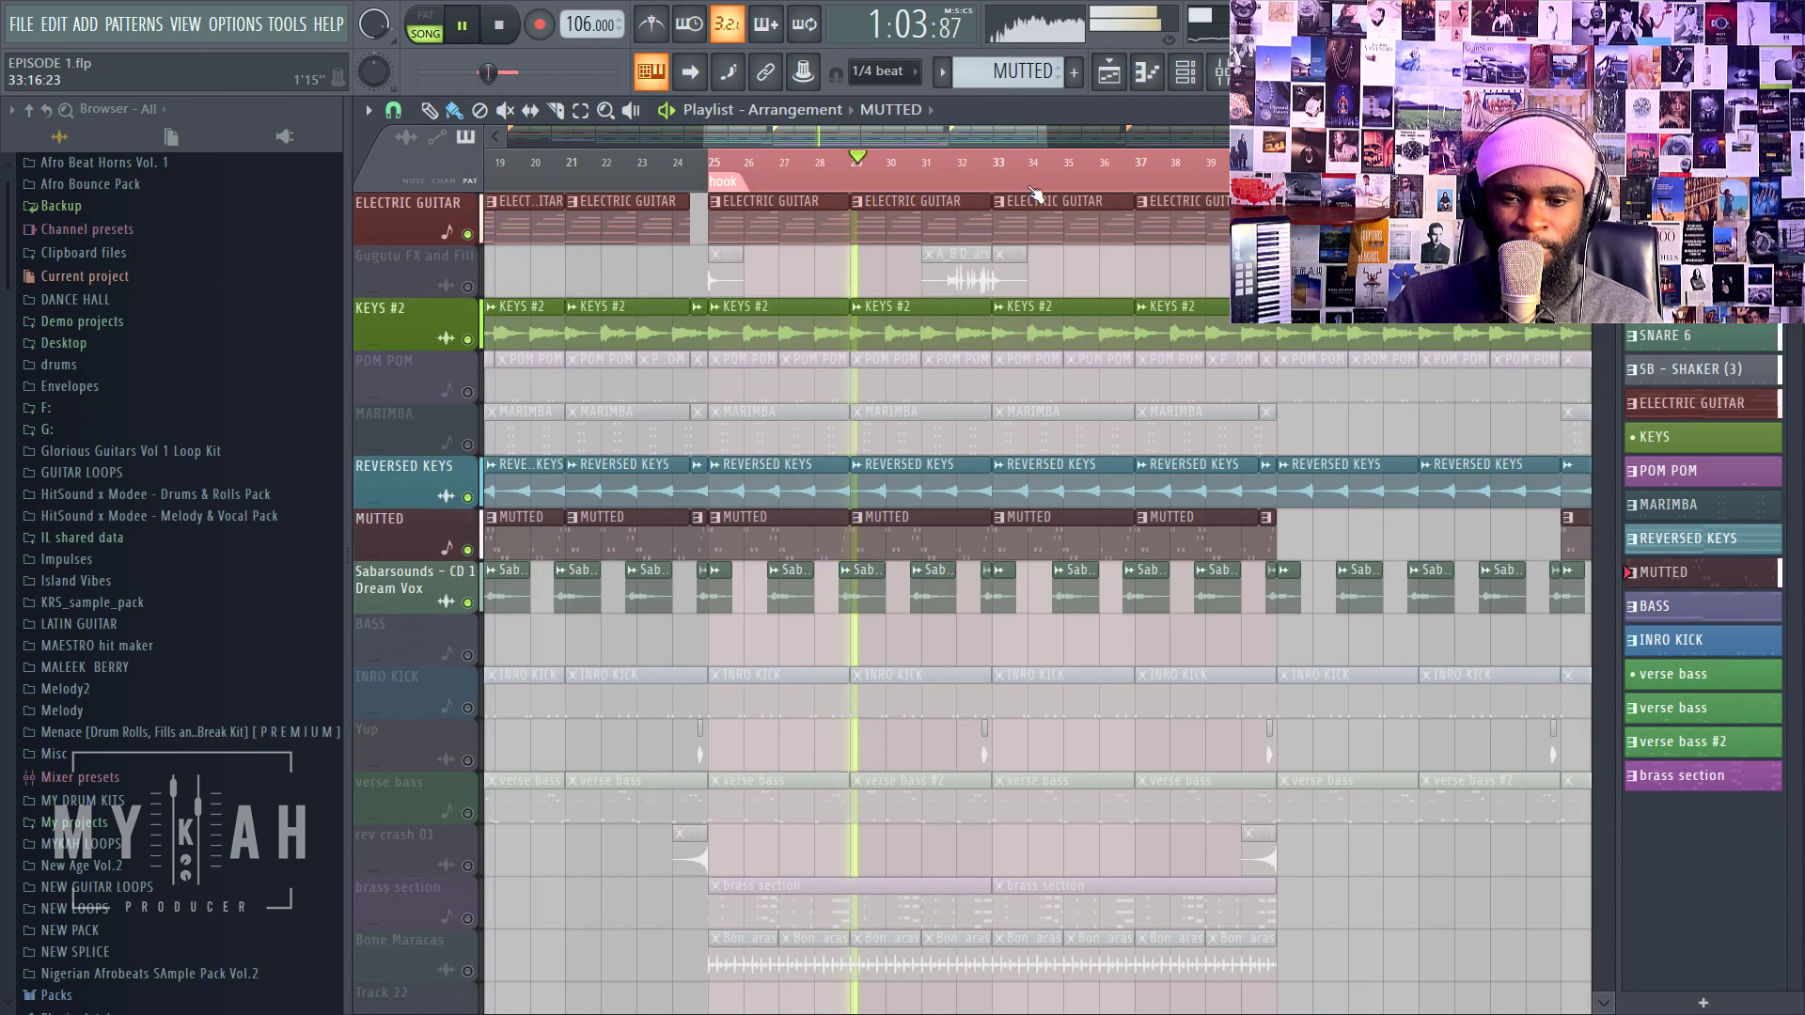
{"action": "scroll", "coordinate": [1033, 443], "scroll_direction": "up", "scroll_amount": 5}
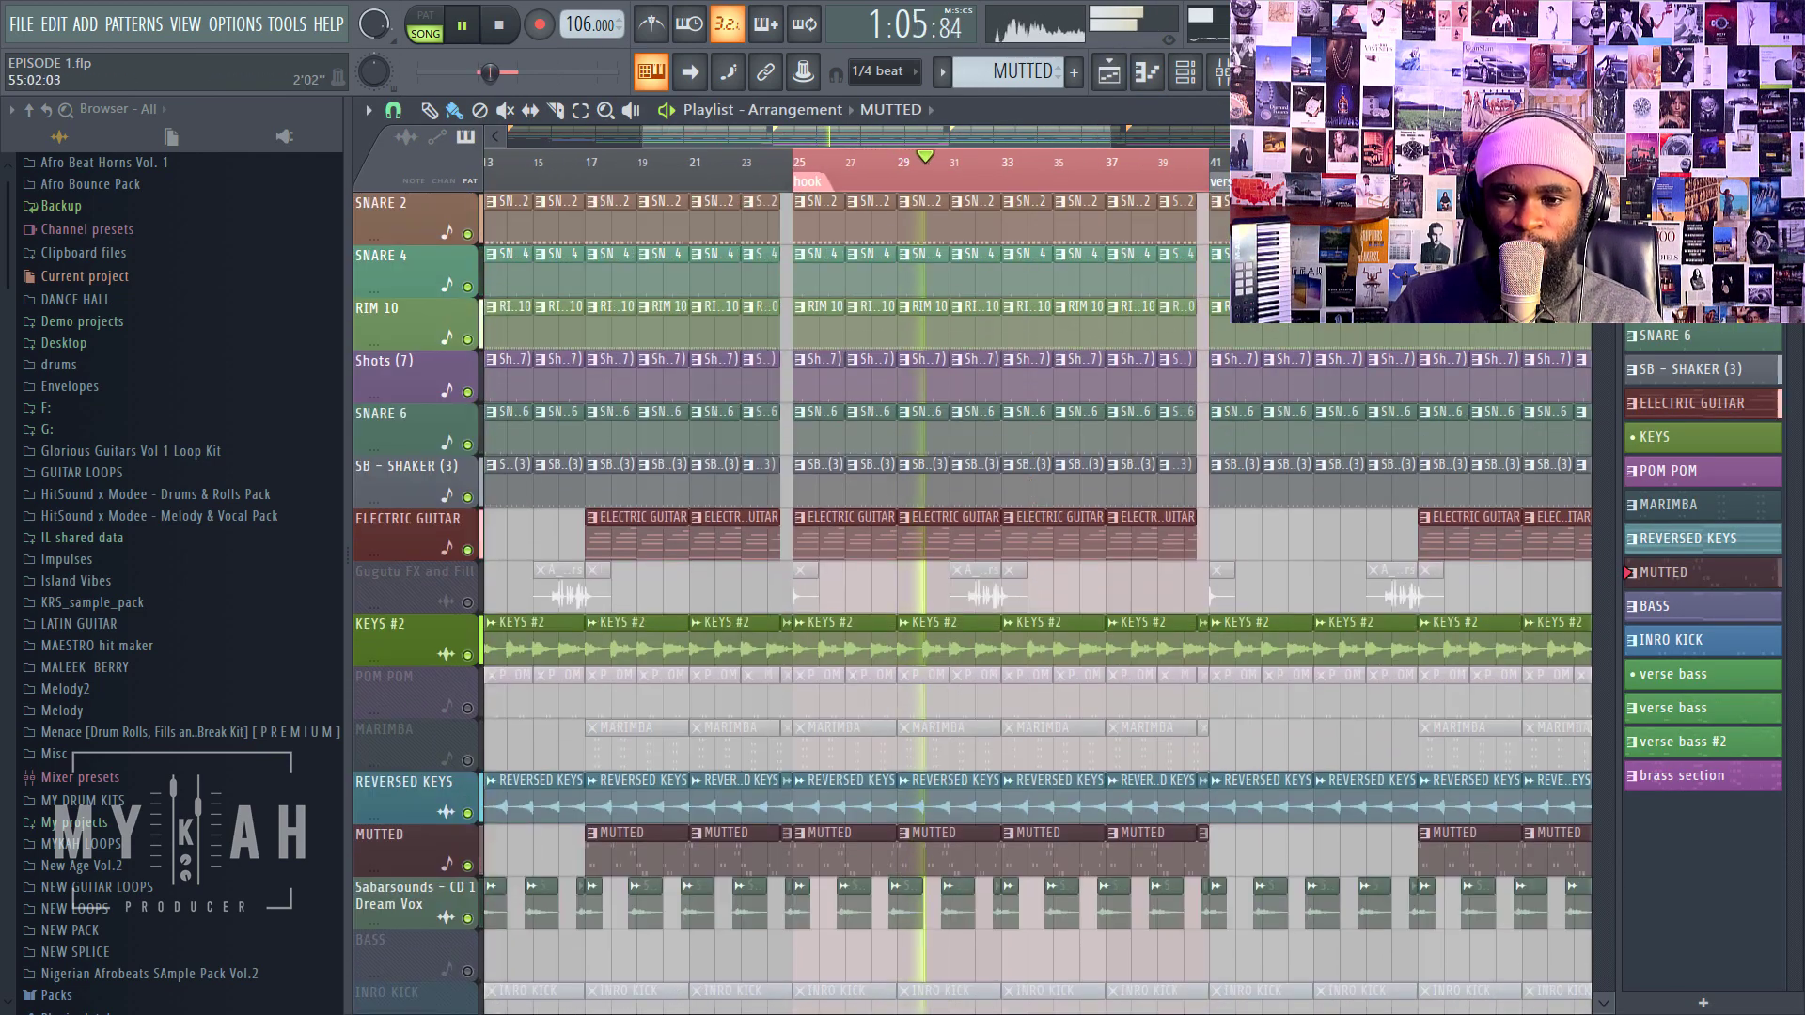
{"action": "scroll", "coordinate": [1032, 564], "scroll_direction": "down", "scroll_amount": 2}
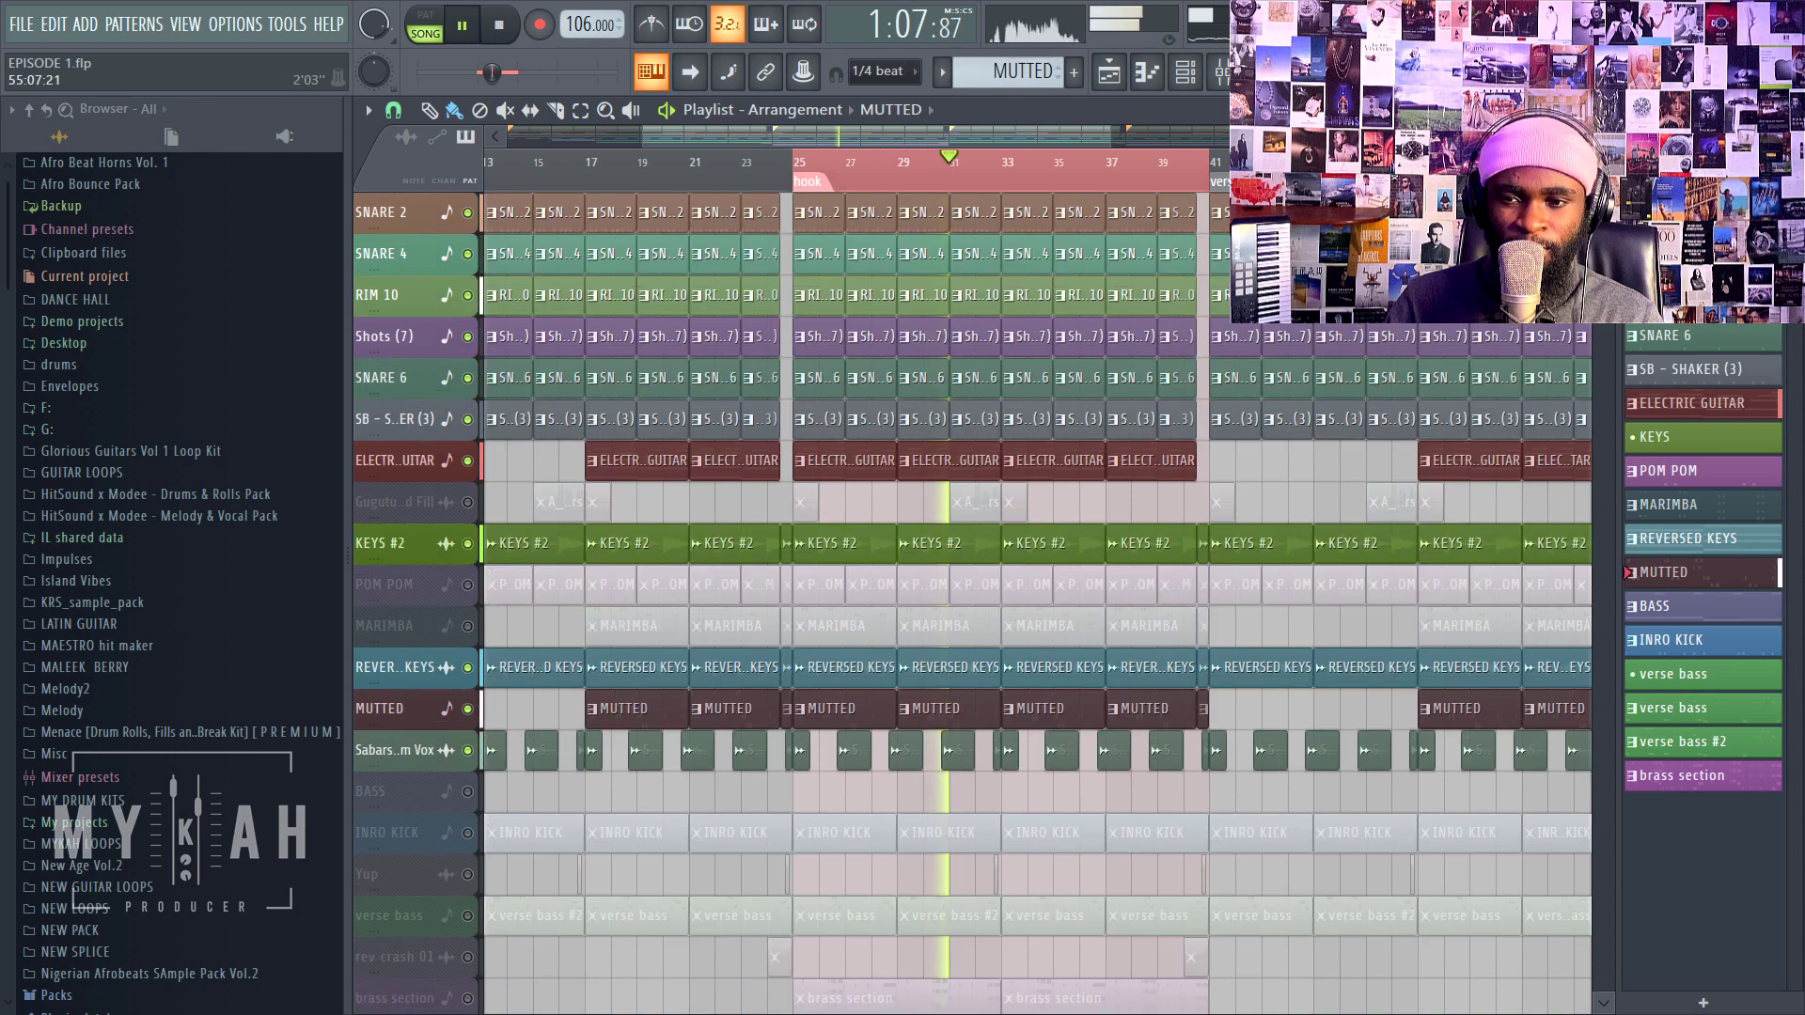
{"action": "scroll", "coordinate": [1033, 564], "scroll_direction": "up", "scroll_amount": 5}
{"action": "scroll", "coordinate": [1198, 619], "scroll_direction": "down", "scroll_amount": 8}
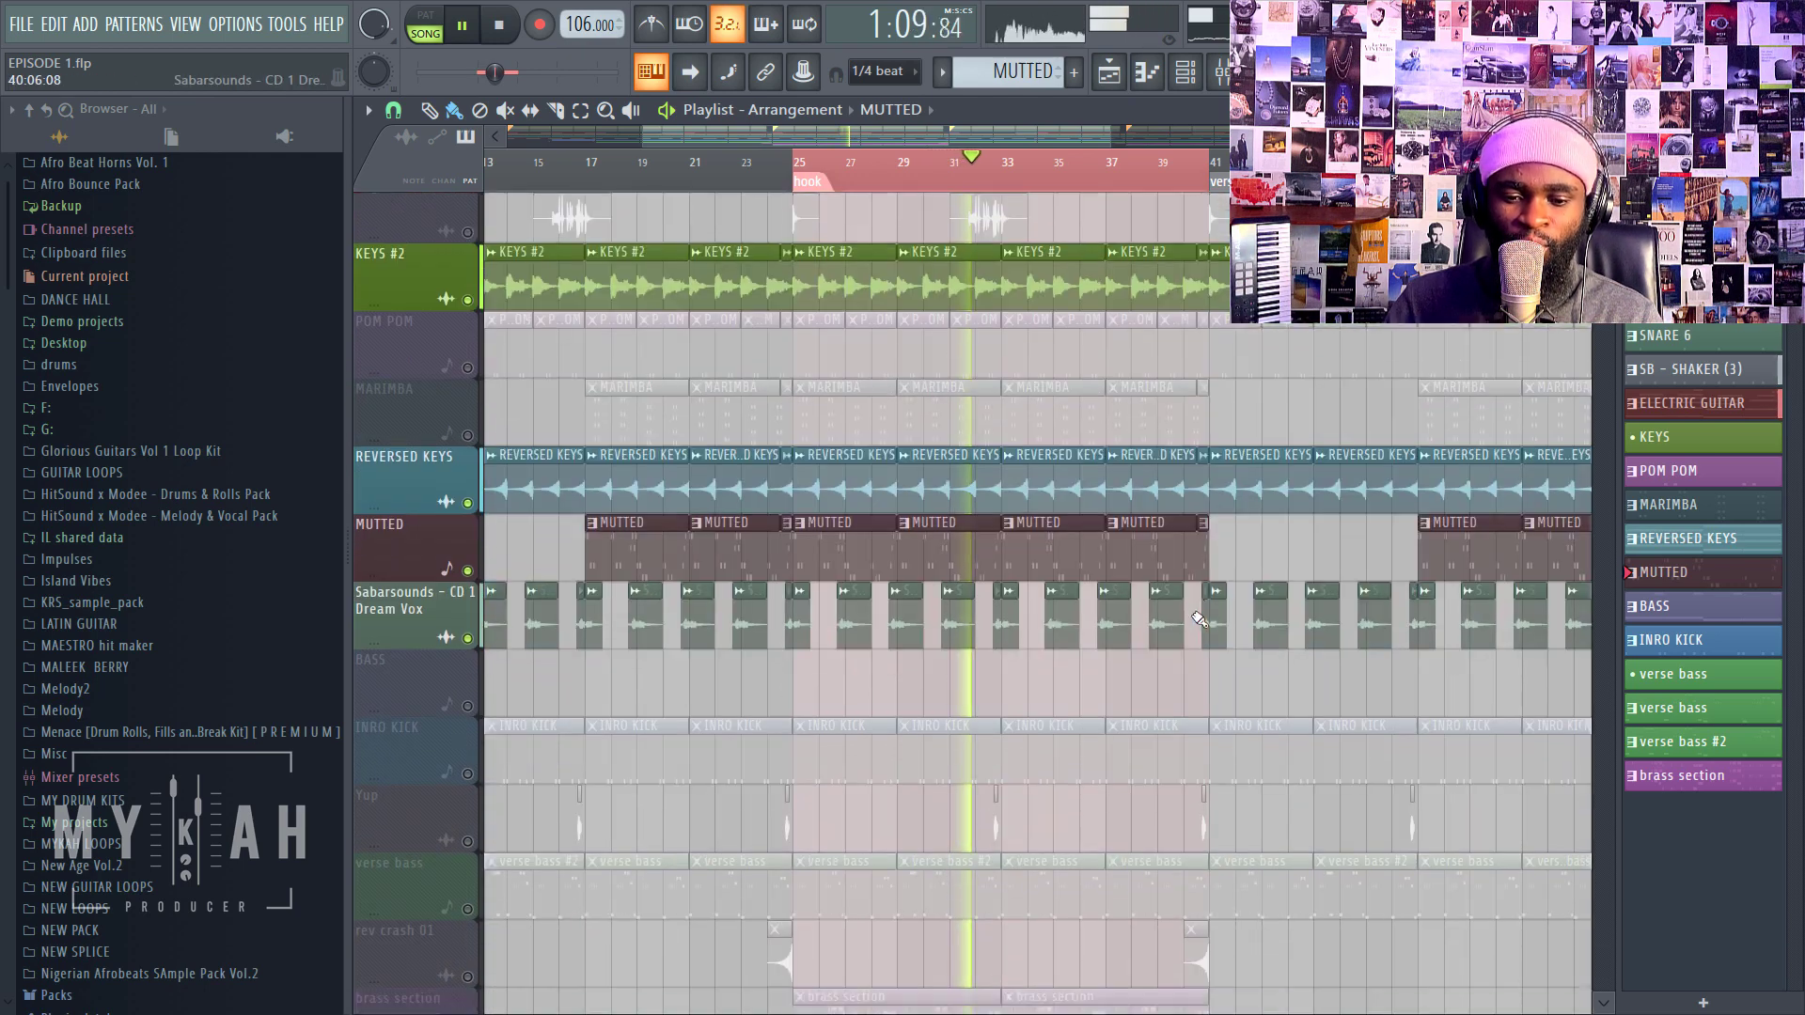
{"action": "scroll", "coordinate": [1199, 618], "scroll_direction": "down", "scroll_amount": 1}
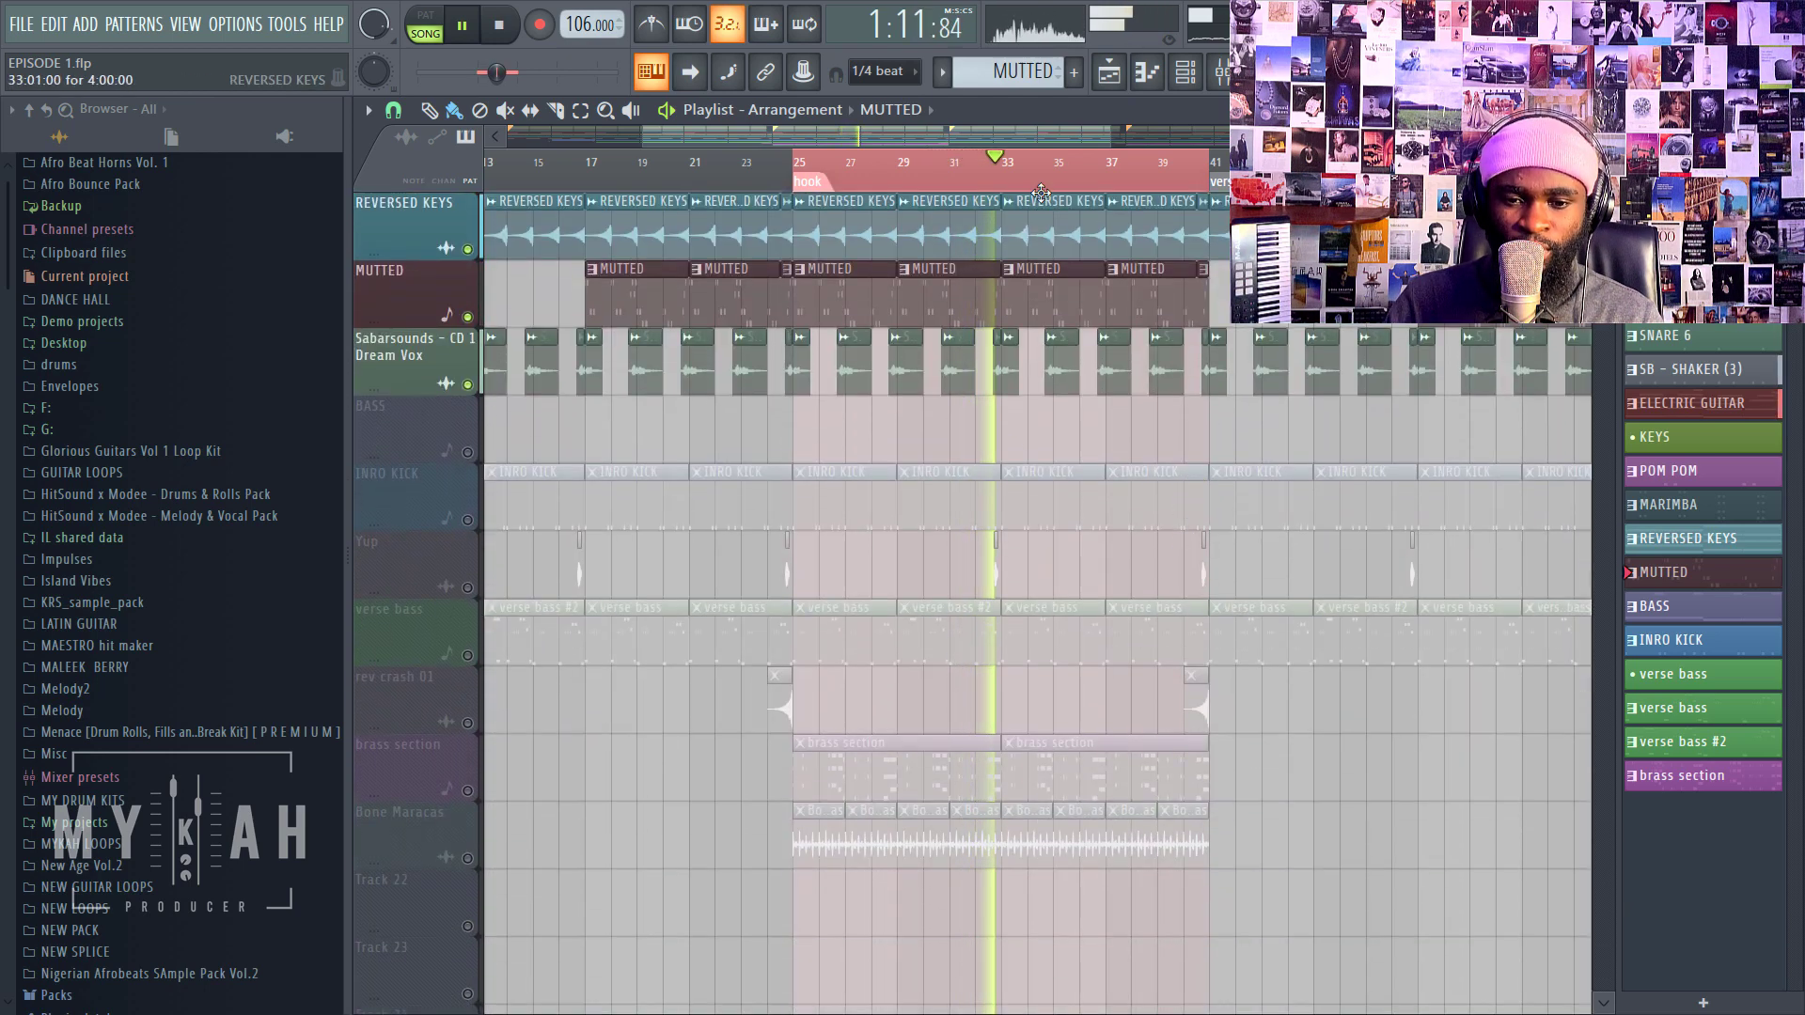
{"action": "key", "text": "space"}
Step: Unmute the MARIMBA playlist track and play the hook with it
{"action": "scroll", "coordinate": [1053, 183], "scroll_direction": "up", "scroll_amount": 2}
{"action": "scroll", "coordinate": [971, 495], "scroll_direction": "up", "scroll_amount": 6}
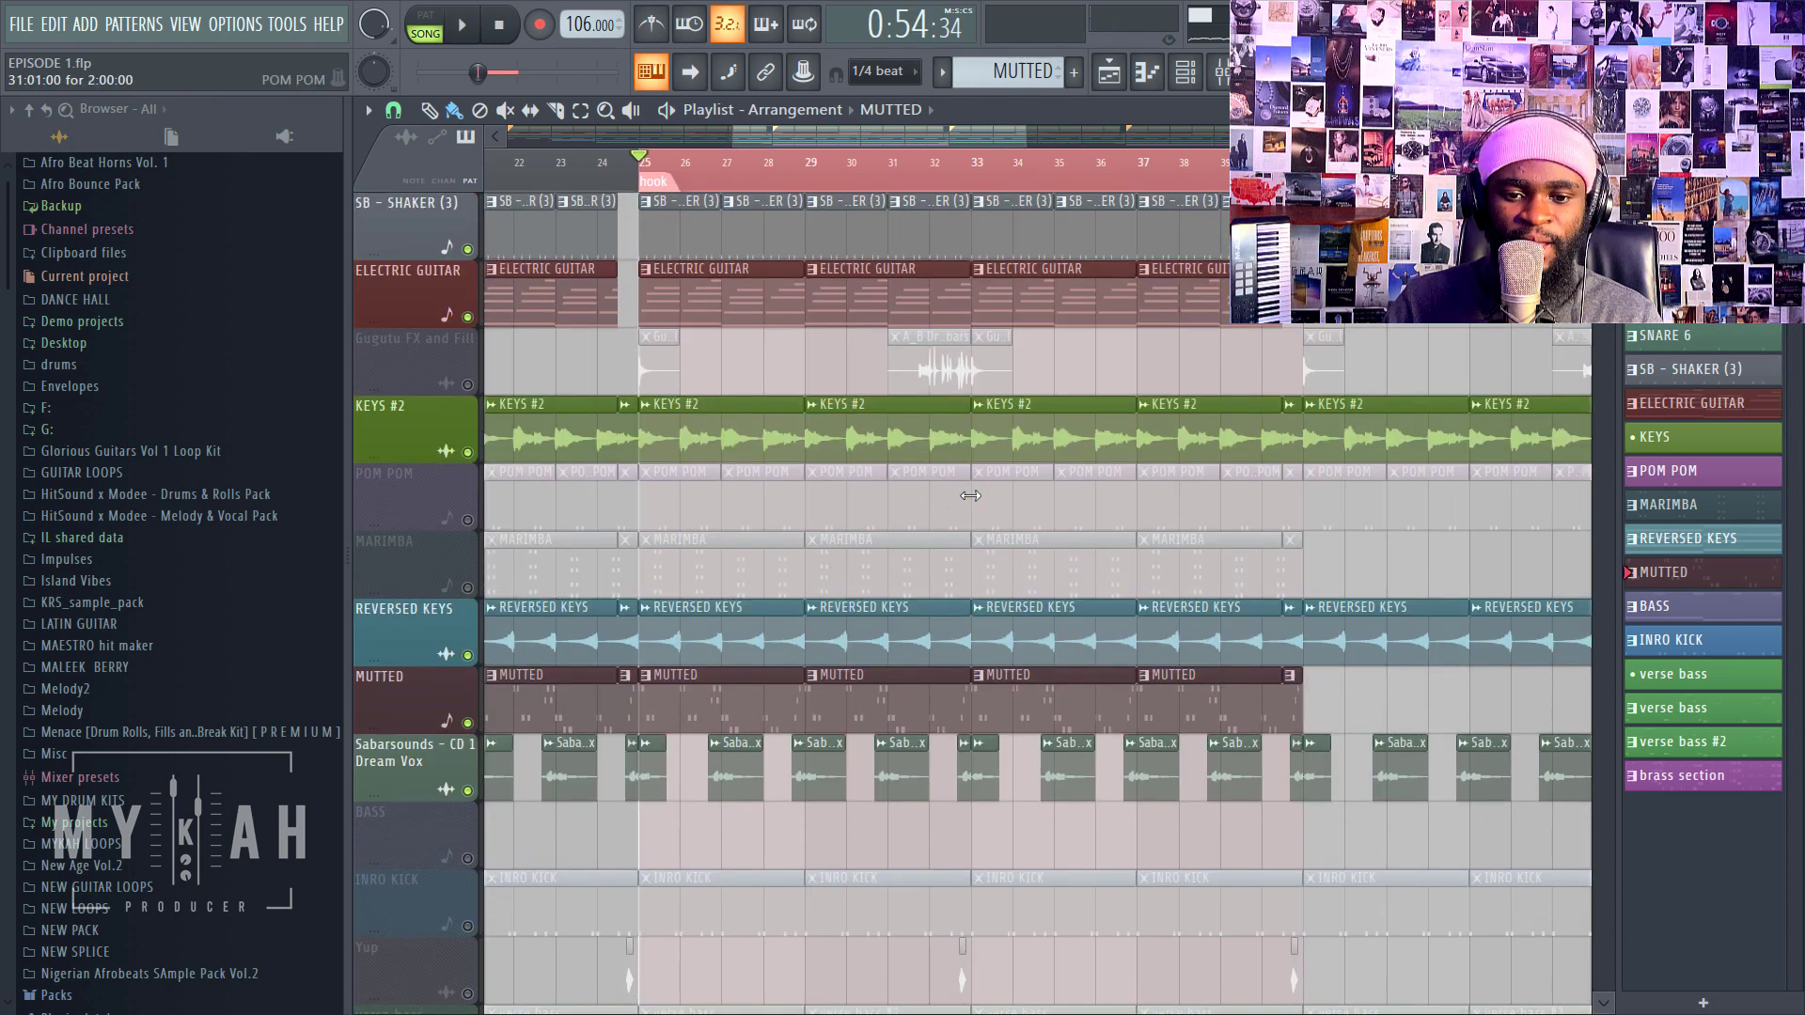
{"action": "left_click", "coordinate": [468, 588]}
{"action": "key", "text": "space"}
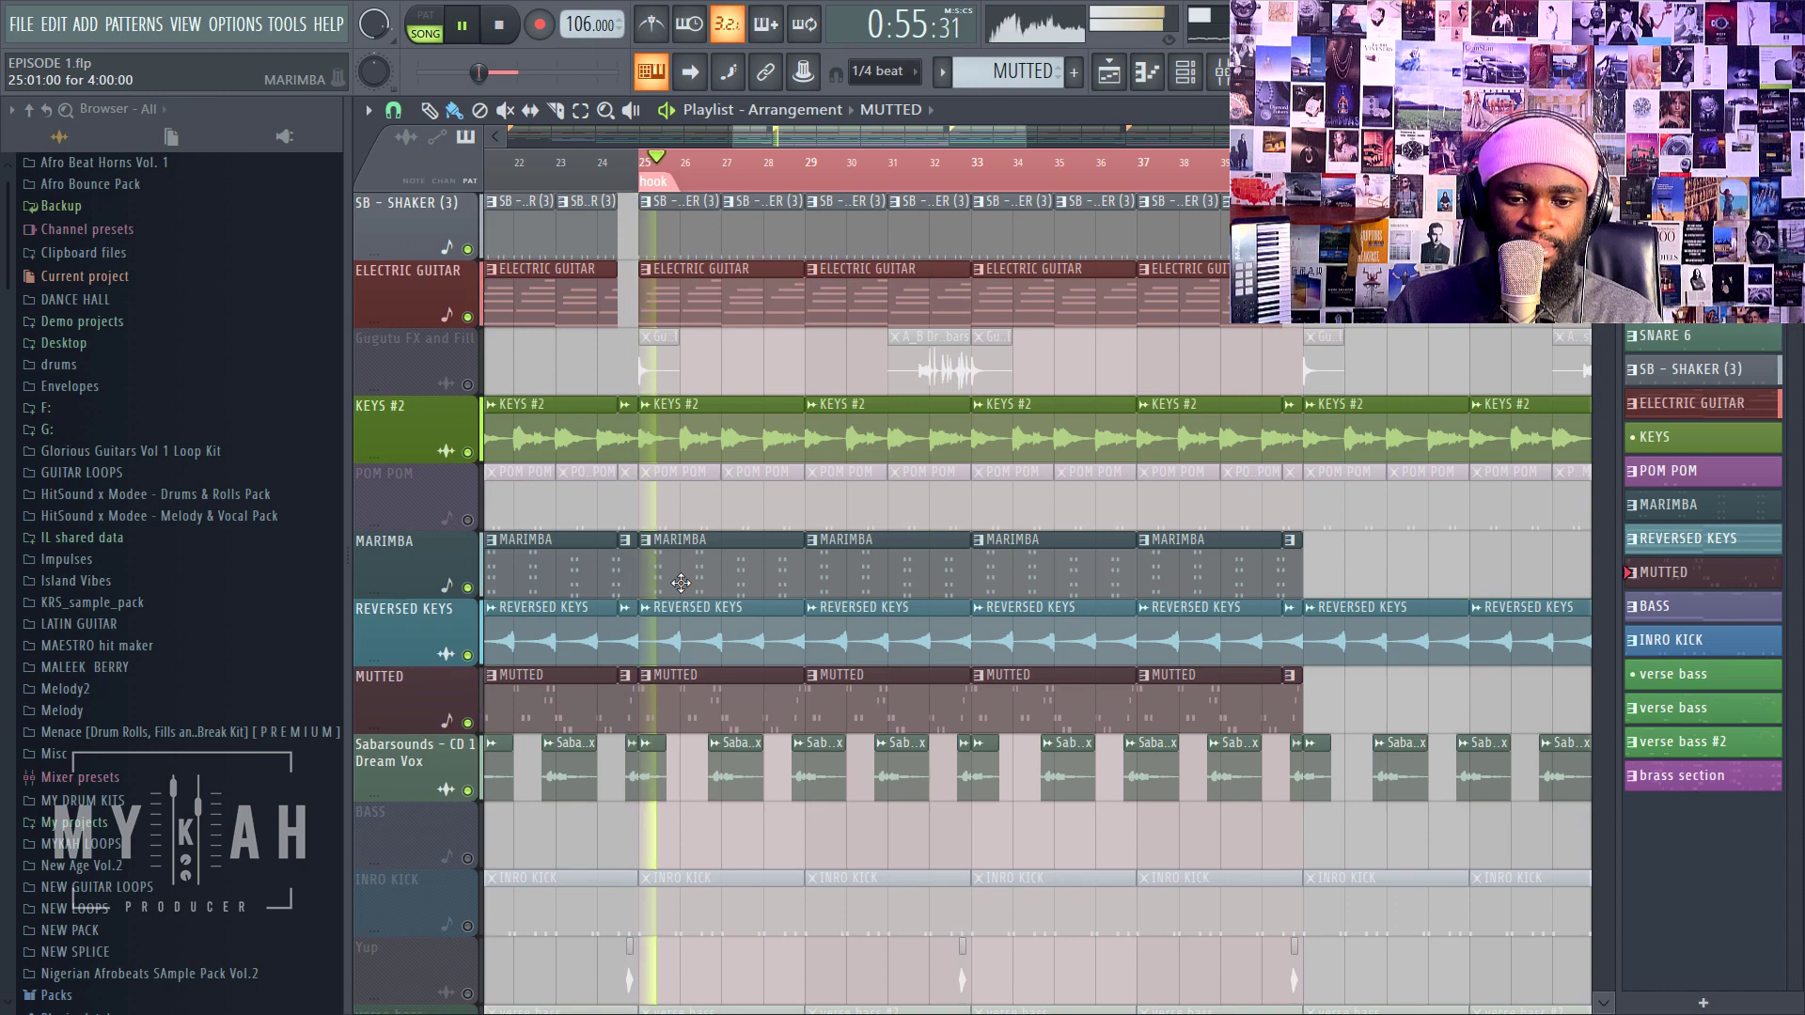
Step: Select the MARIMBA pattern and show it in the channel rack with playback stopped
{"action": "left_click", "coordinate": [681, 583]}
{"action": "key", "text": "space"}
{"action": "left_click", "coordinate": [1186, 69]}
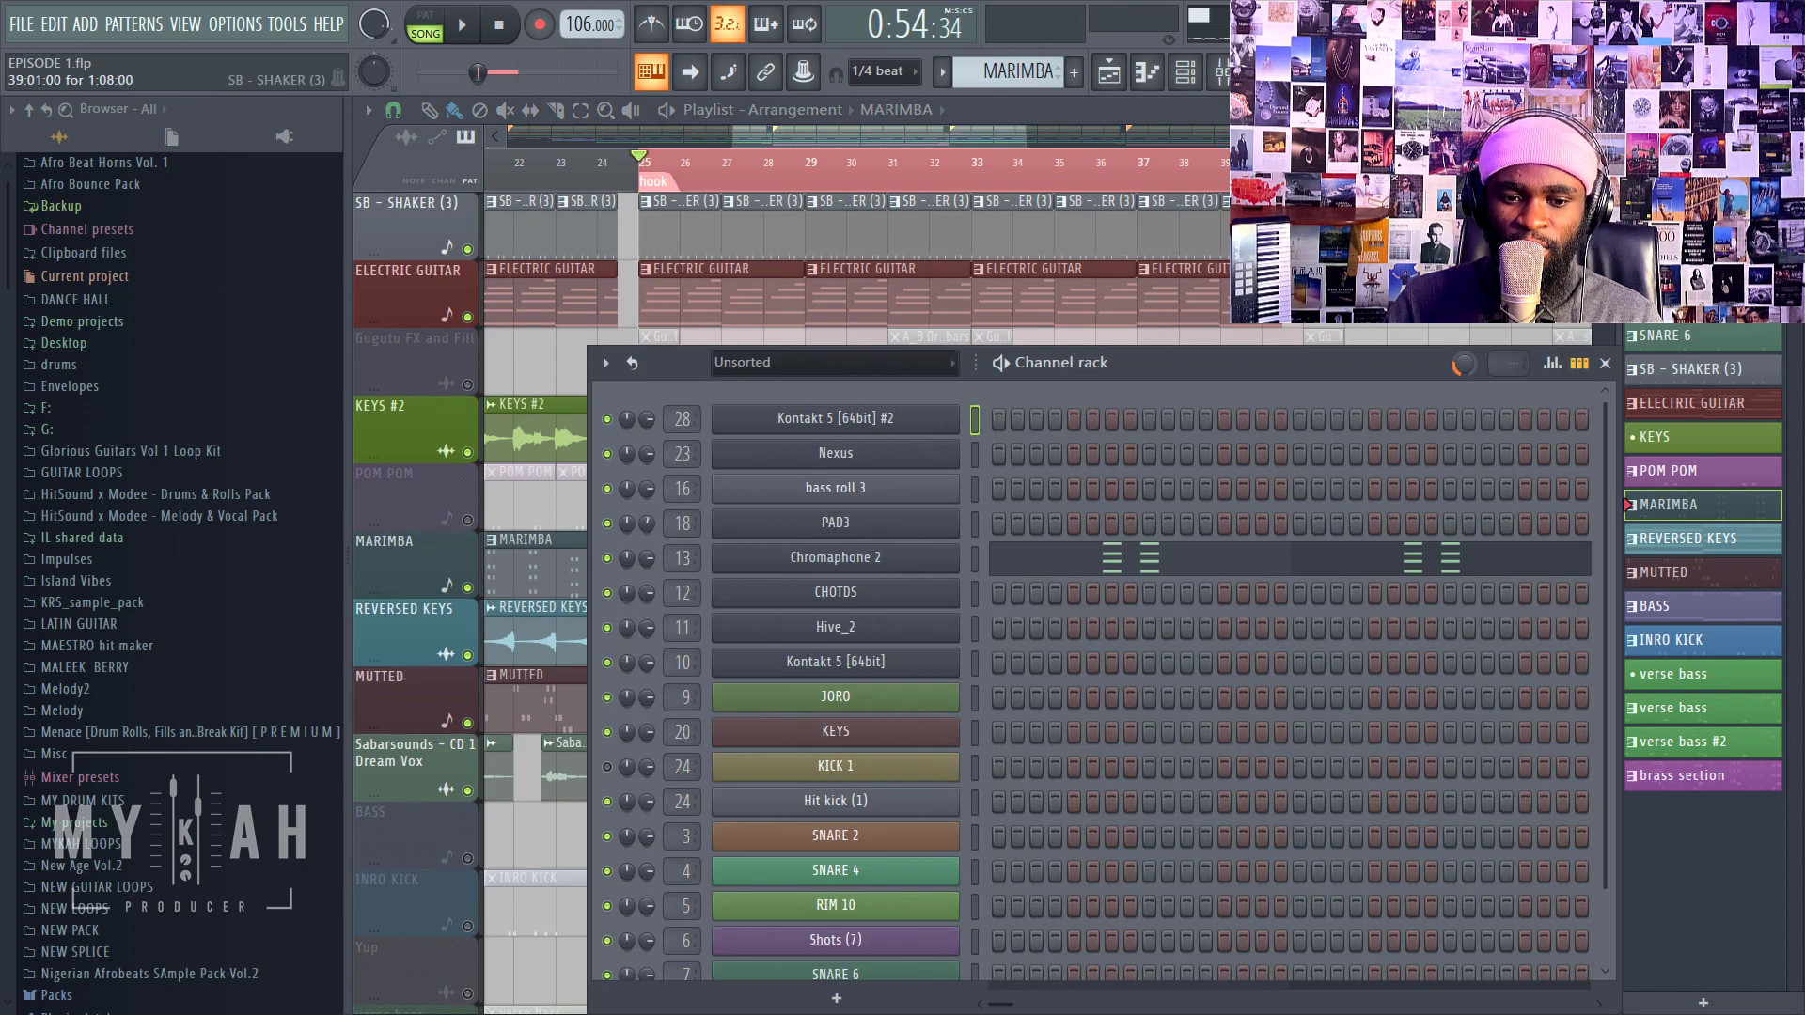
Step: Load Transient Processor into the first effect slot of the Chromaphone 2 mixer track
{"action": "key", "text": "F9"}
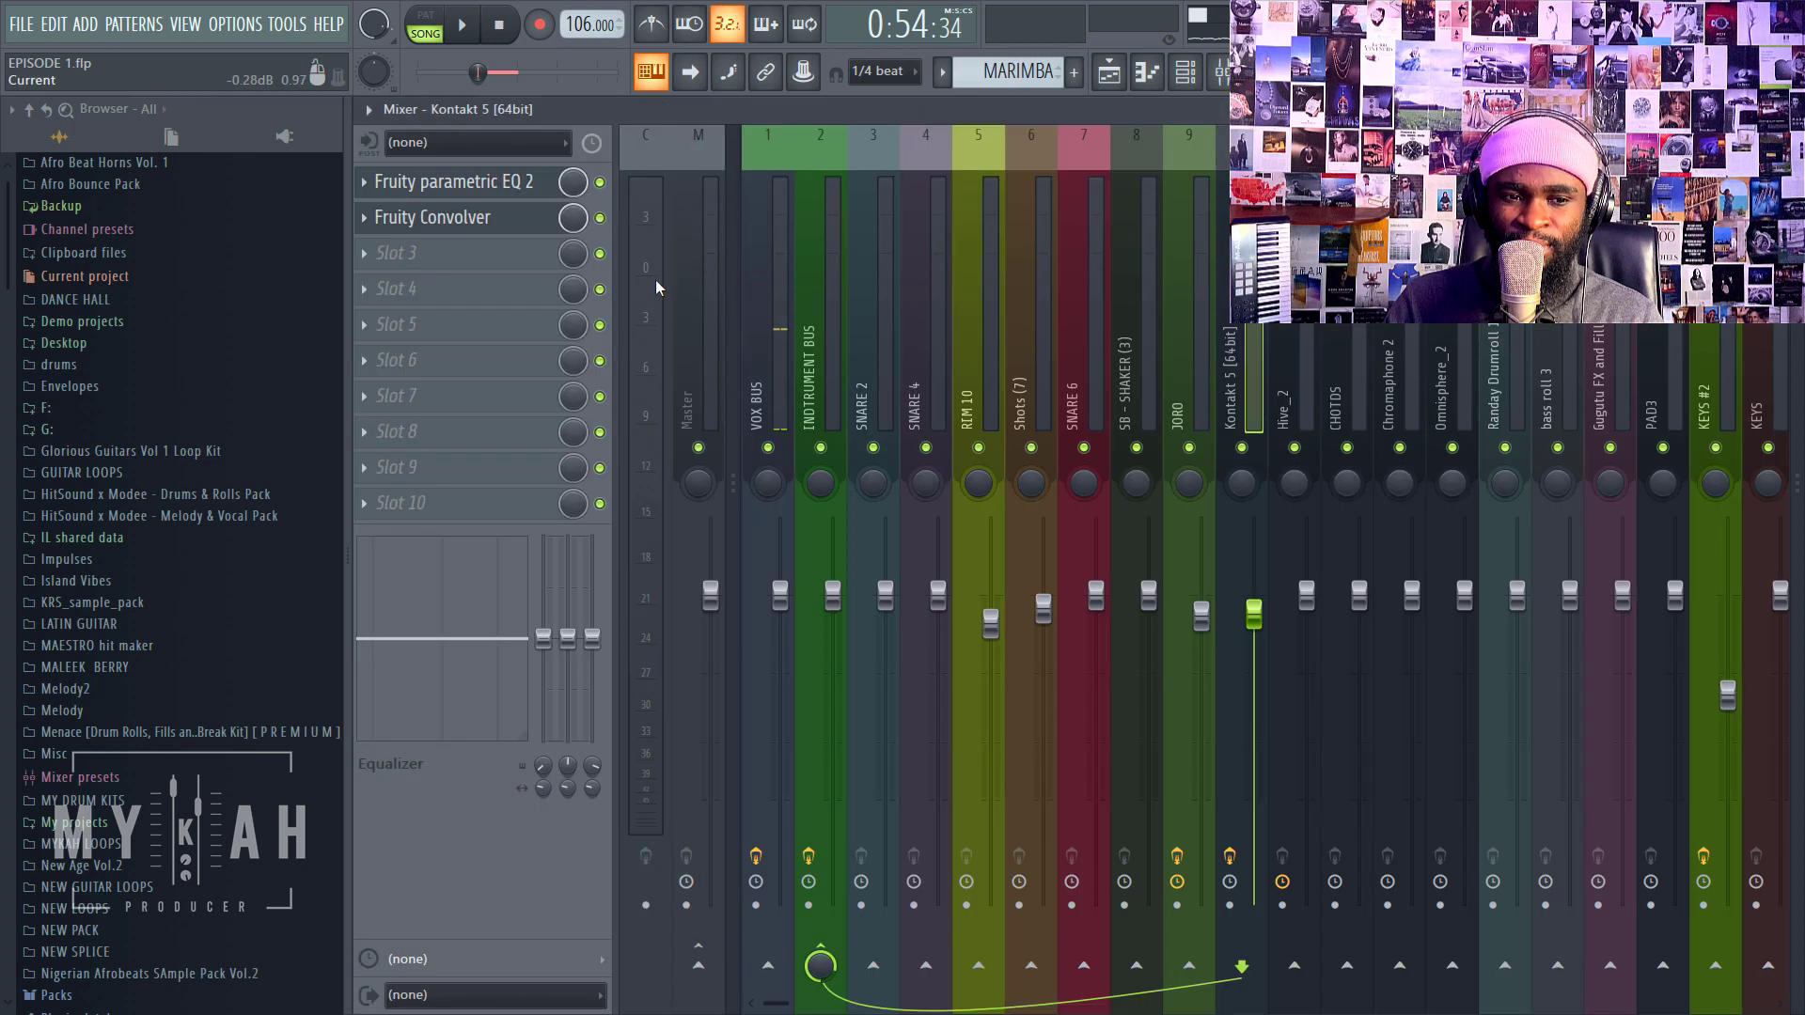
{"action": "left_click", "coordinate": [1399, 282]}
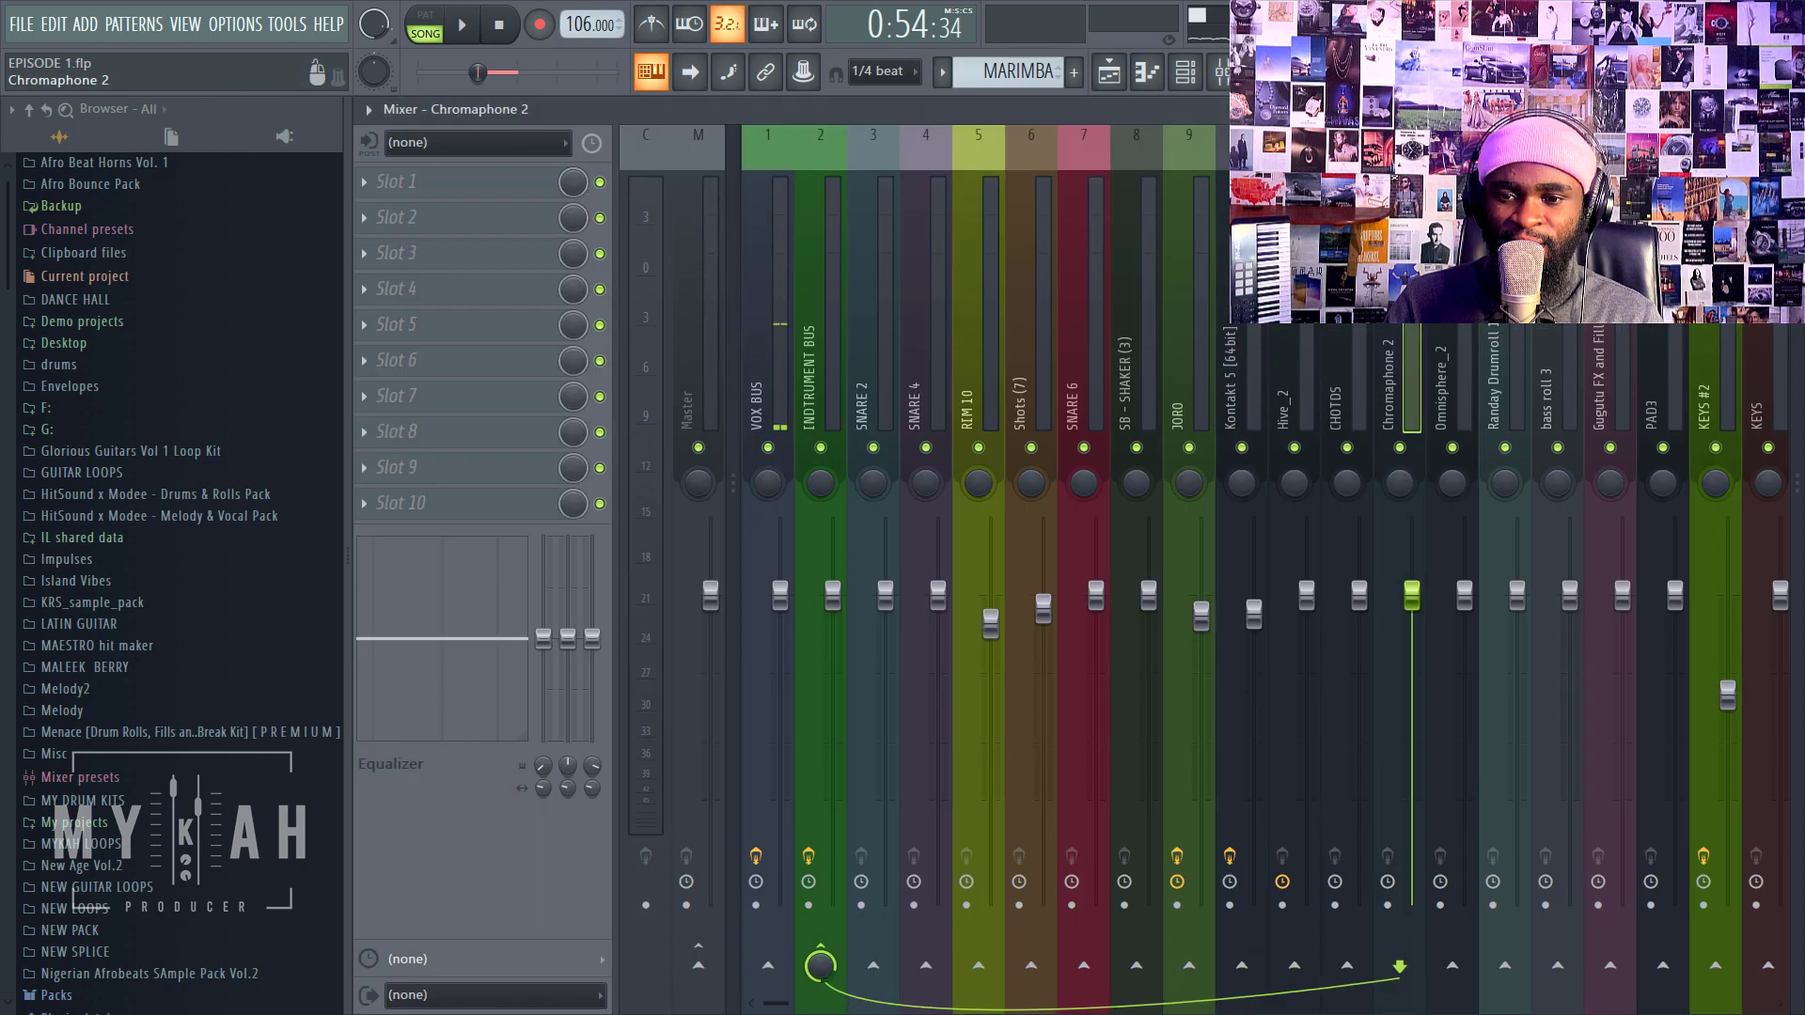
{"action": "left_click", "coordinate": [444, 184]}
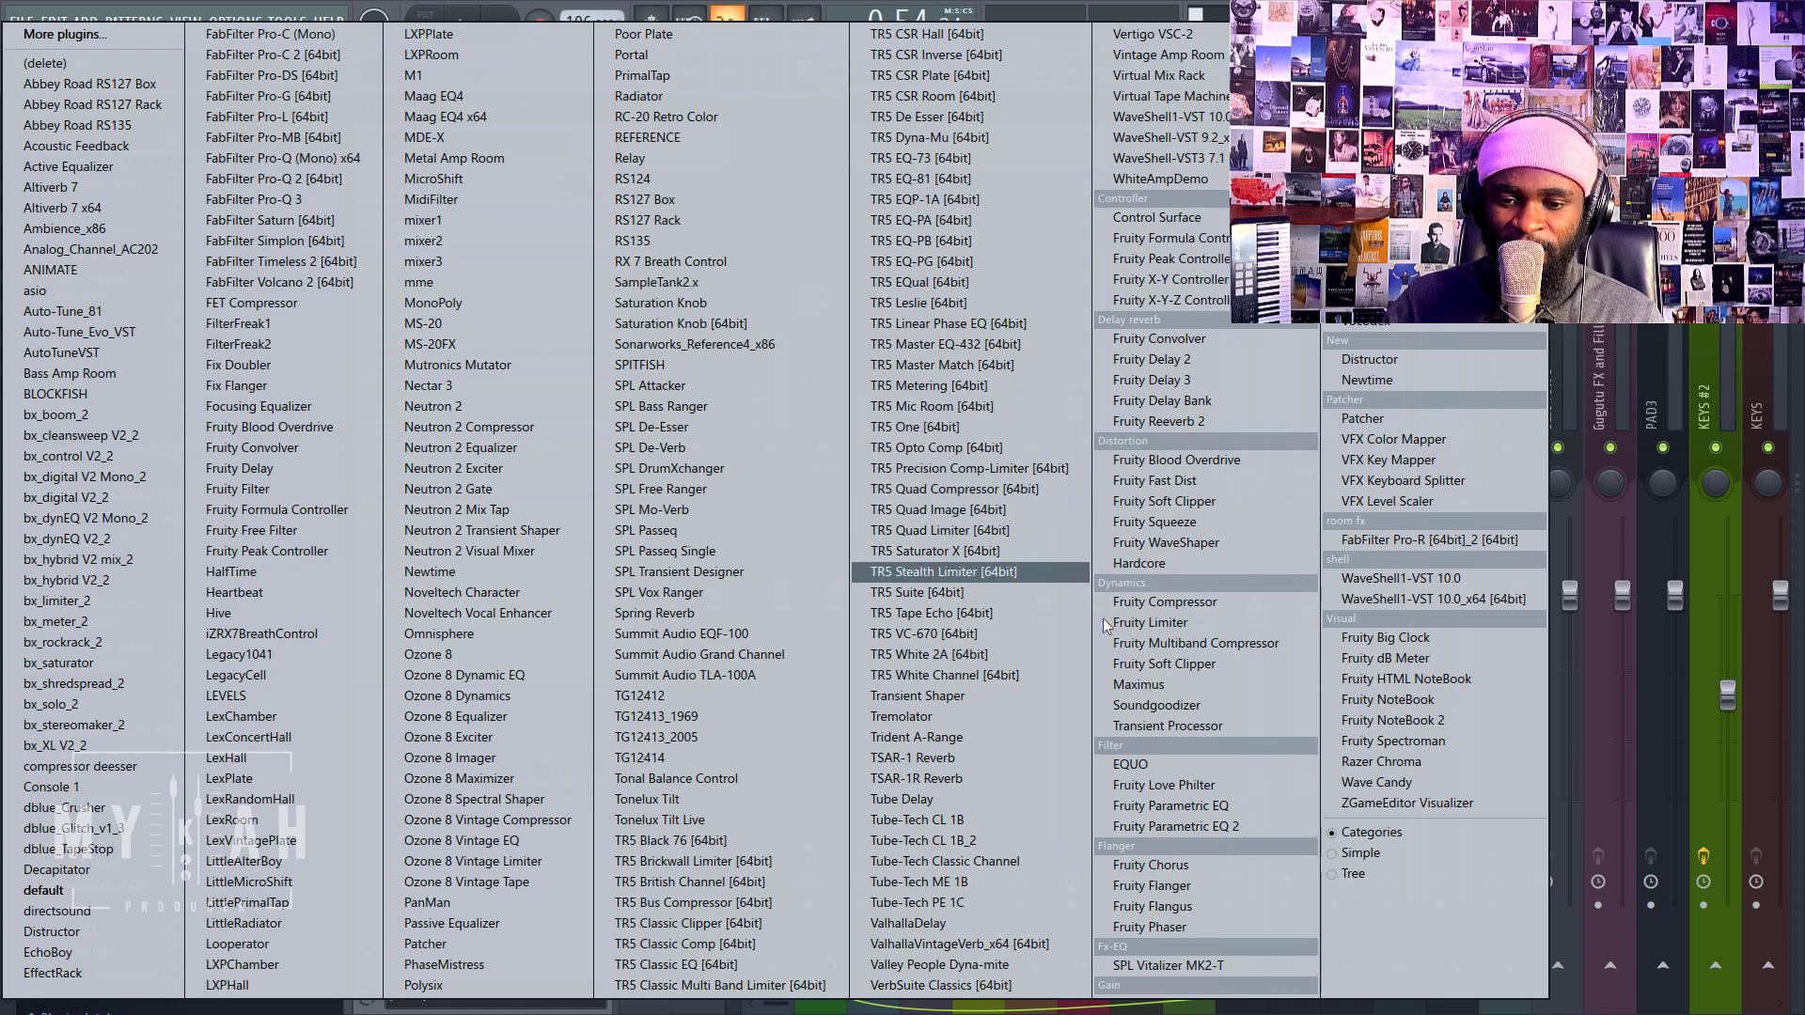
{"action": "left_click", "coordinate": [1194, 726]}
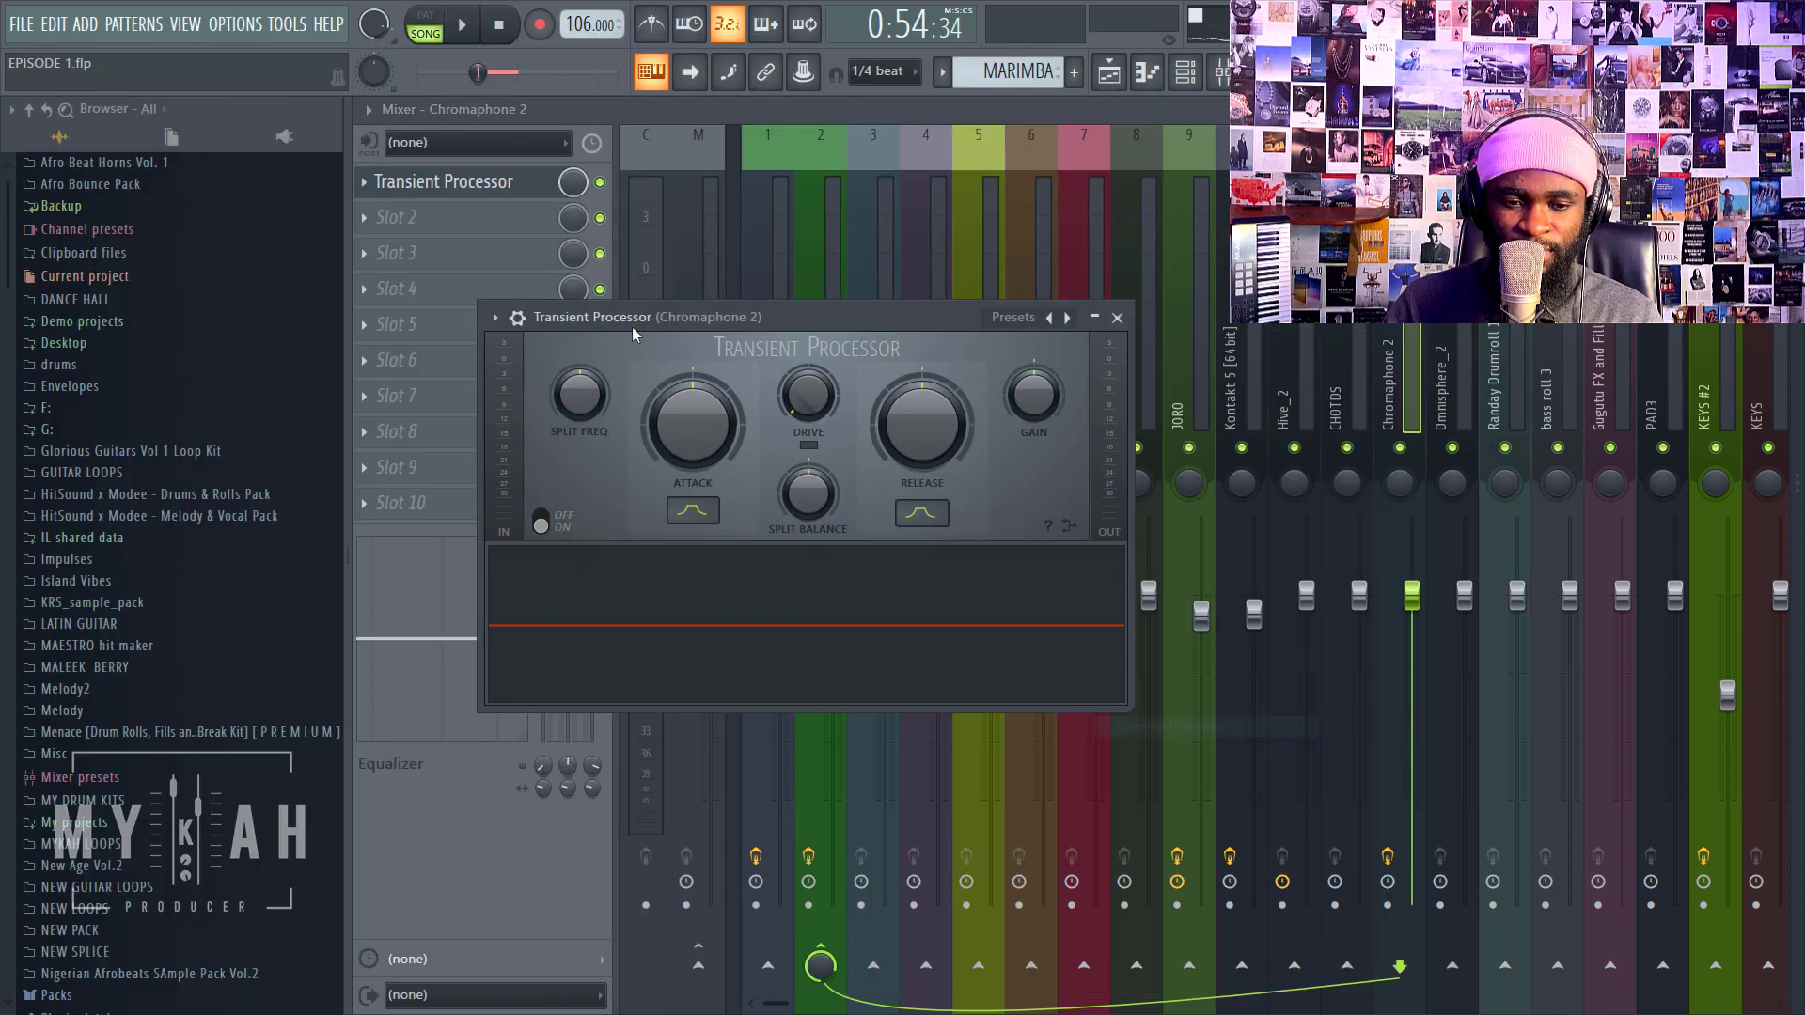
Step: Set the Transient Processor's release to -100% and lower the Chromaphone 2 mixer fader slightly during playback
{"action": "left_click_drag", "start_coordinate": [774, 298], "coordinate": [877, 257]}
{"action": "key", "text": "space"}
{"action": "left_click_drag", "start_coordinate": [1081, 372], "coordinate": [1081, 428]}
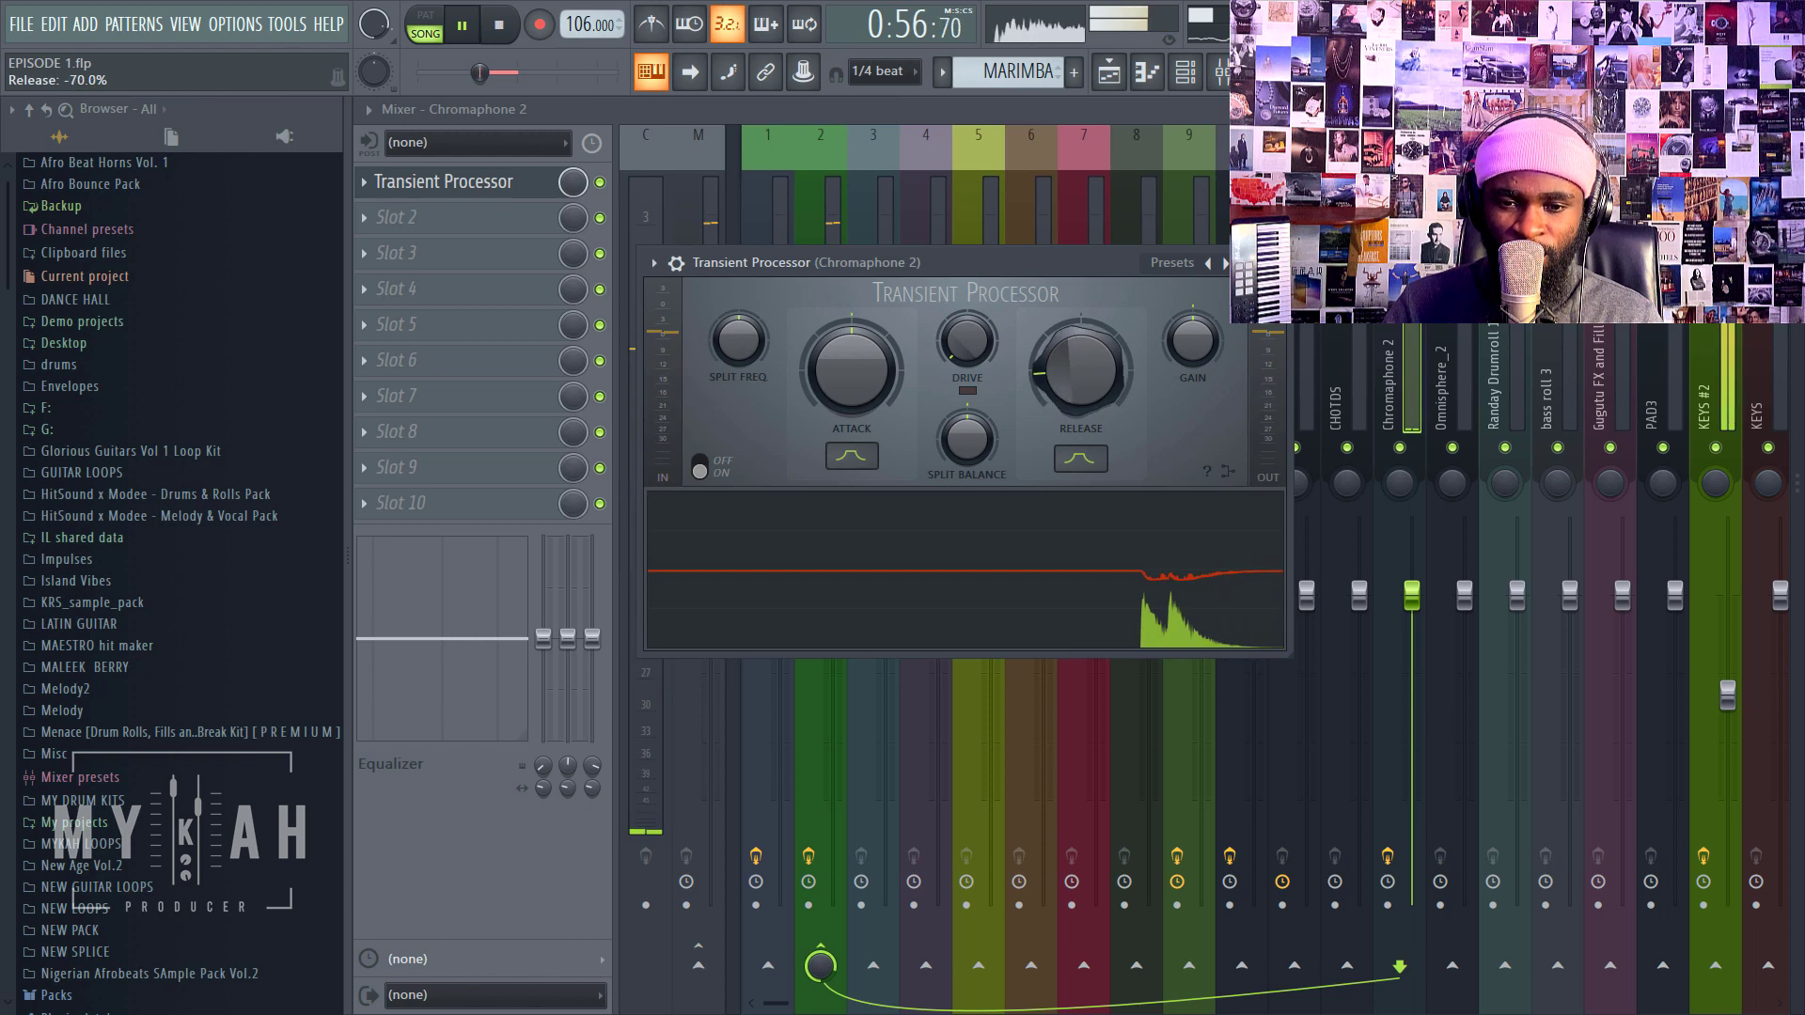
{"action": "left_click_drag", "start_coordinate": [1078, 350], "coordinate": [1078, 376]}
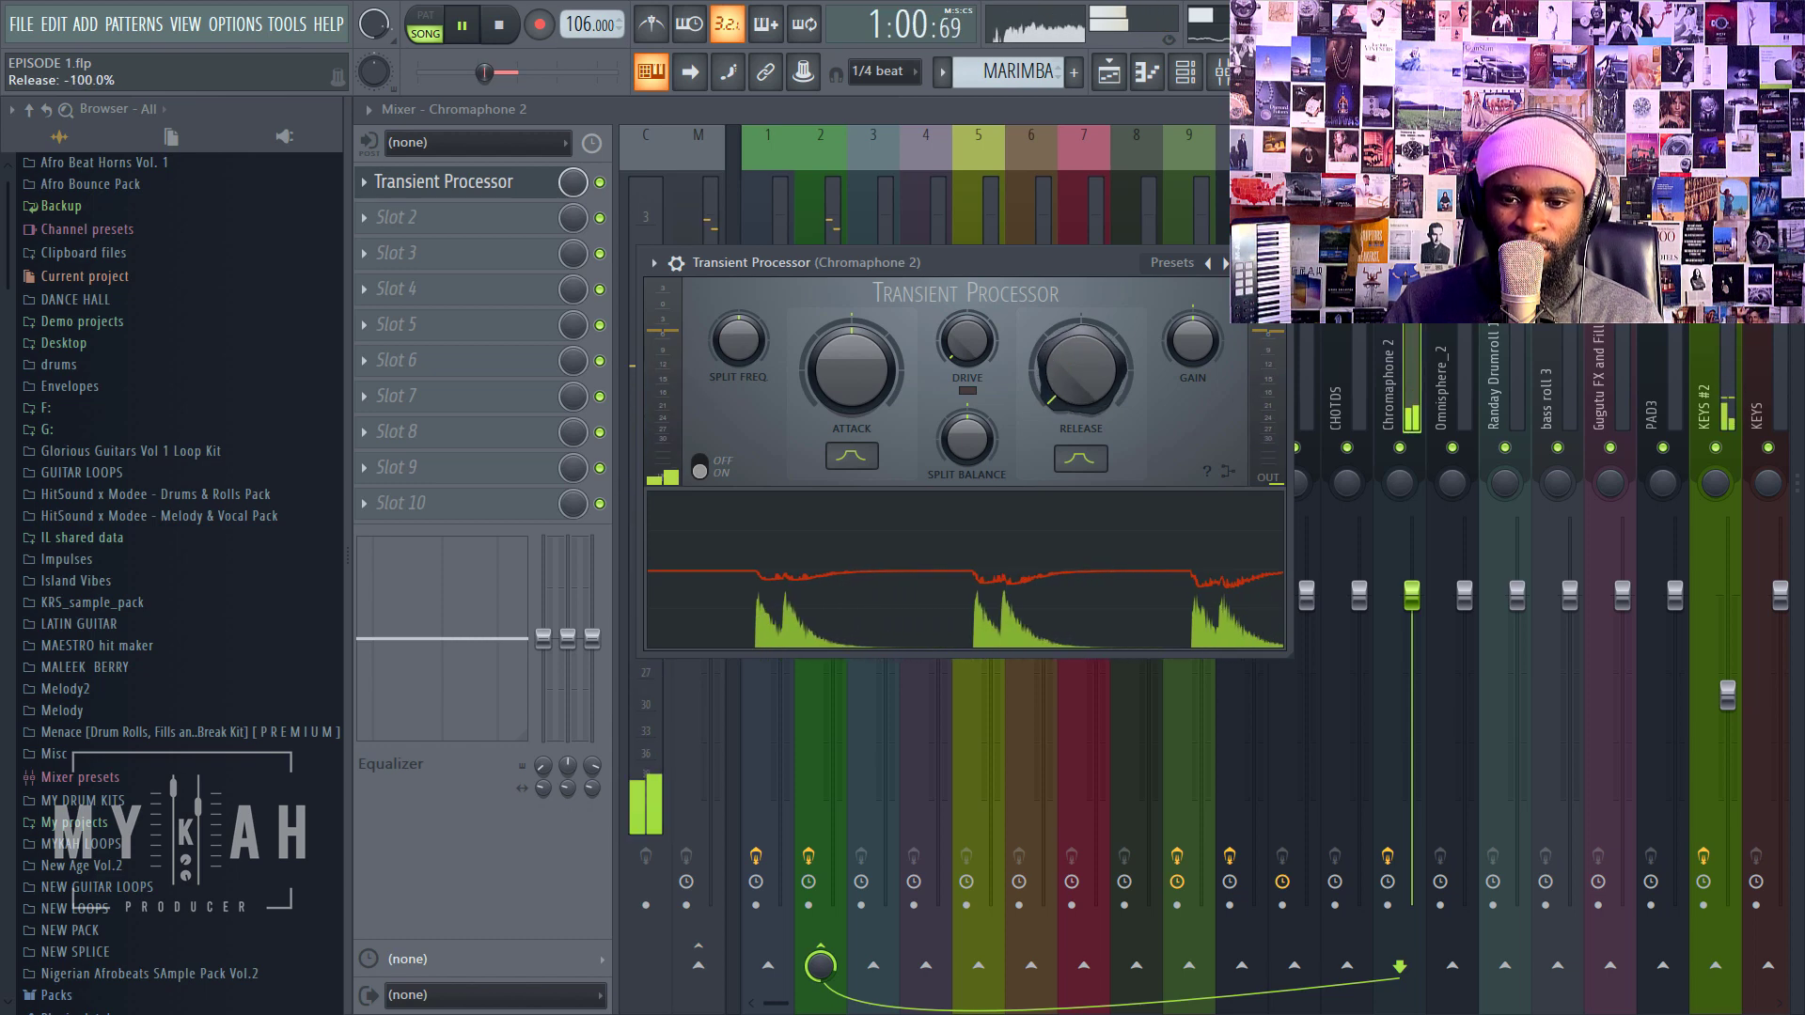
{"action": "left_click_drag", "start_coordinate": [1412, 597], "coordinate": [1412, 618]}
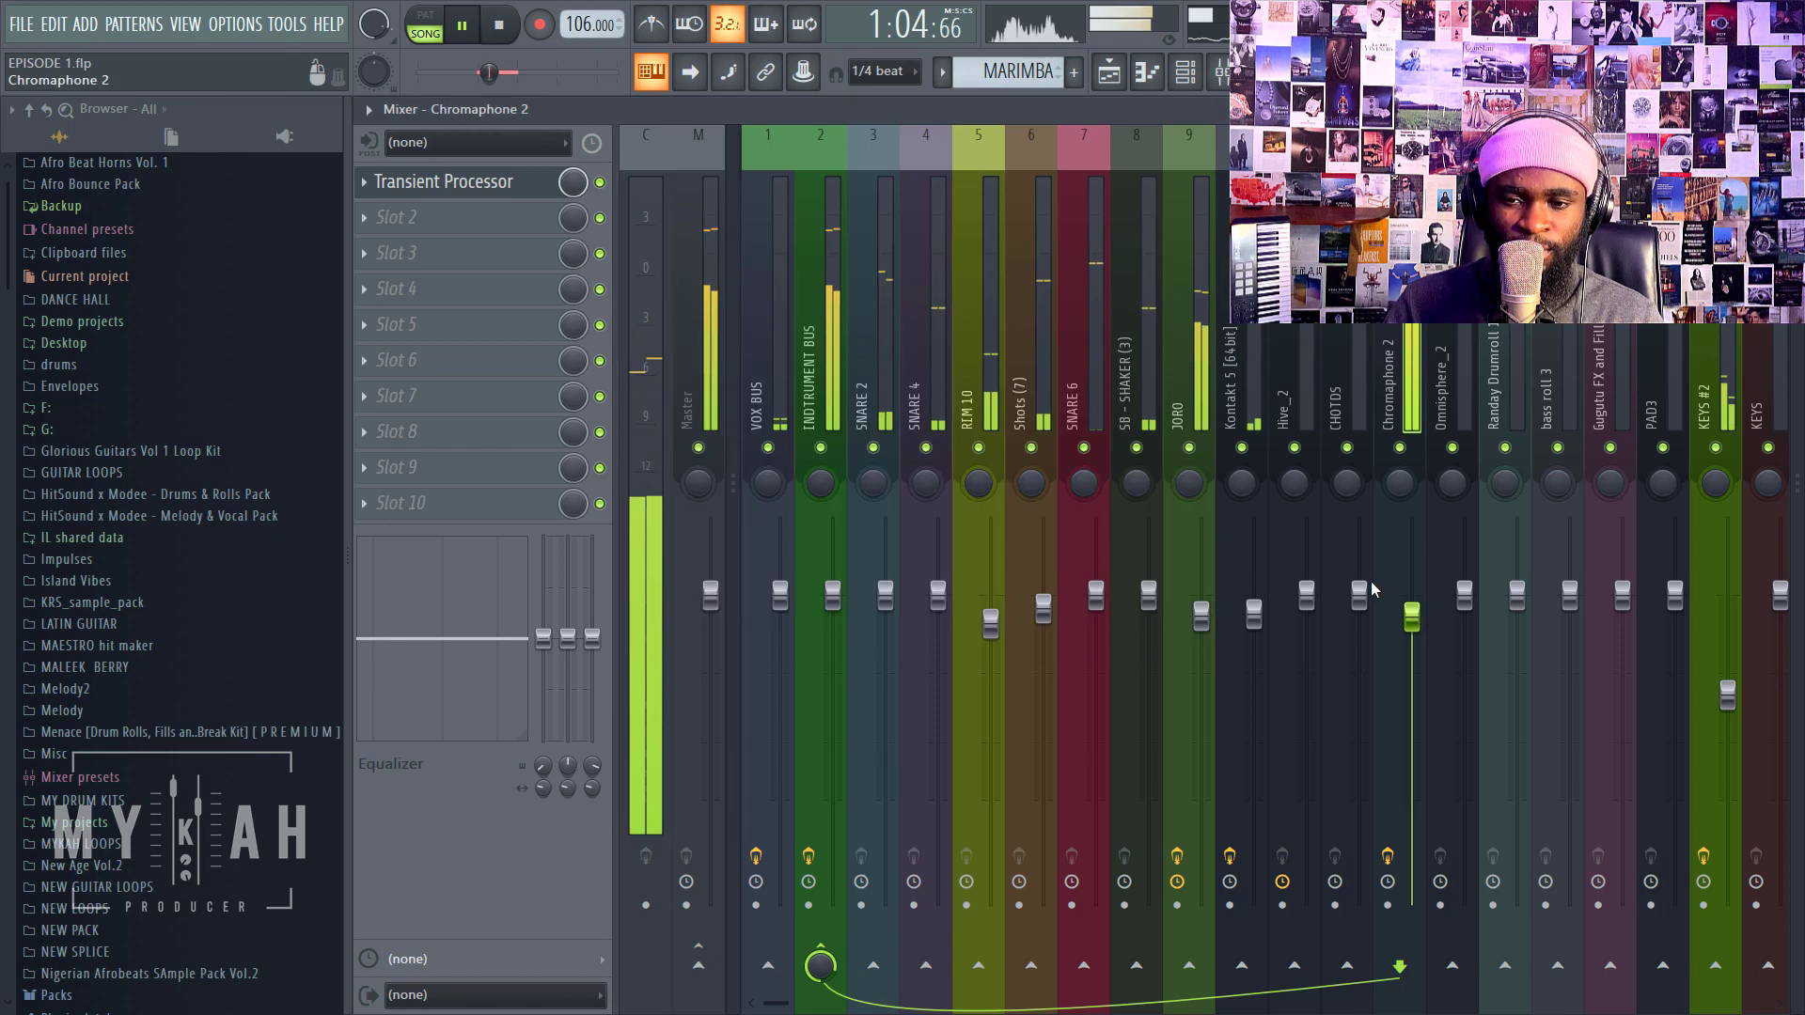
{"action": "key", "text": "space"}
Step: Unmute the Bone Maracas track in the playlist and restart playback of the hook
{"action": "left_click", "coordinate": [1109, 83]}
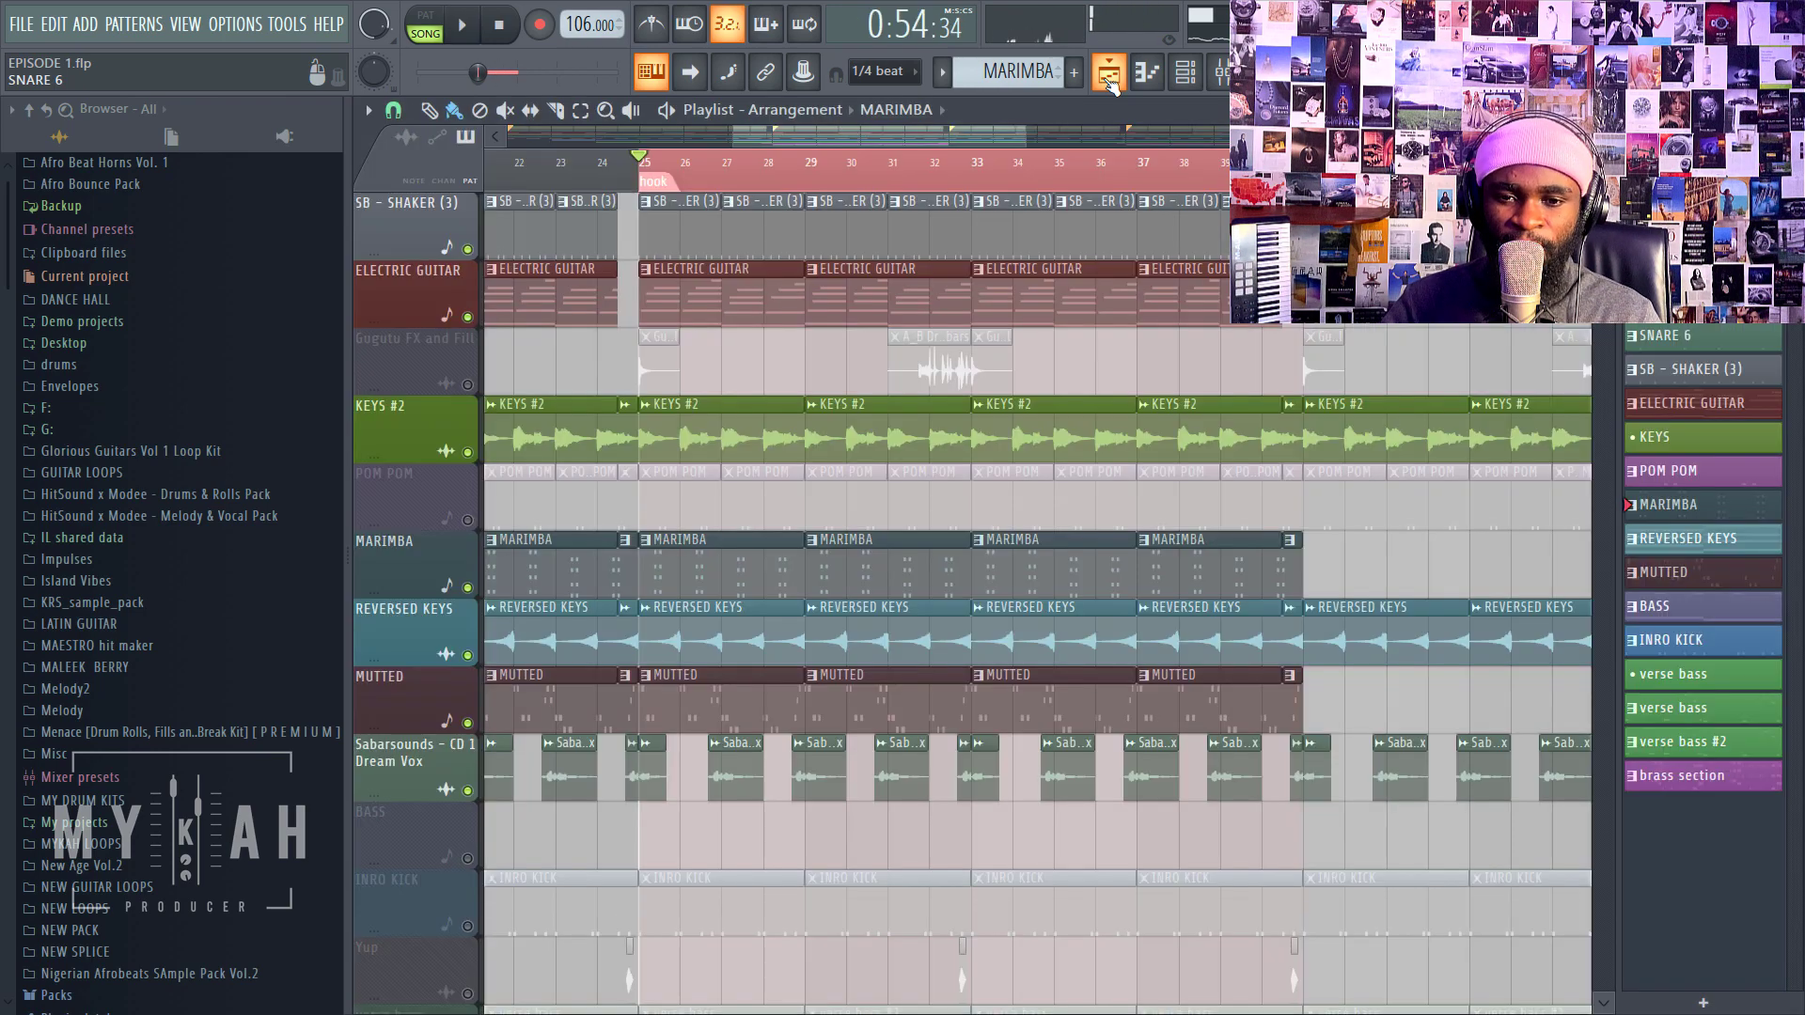
{"action": "scroll", "coordinate": [981, 356], "scroll_direction": "down", "scroll_amount": 2}
{"action": "key", "text": "space"}
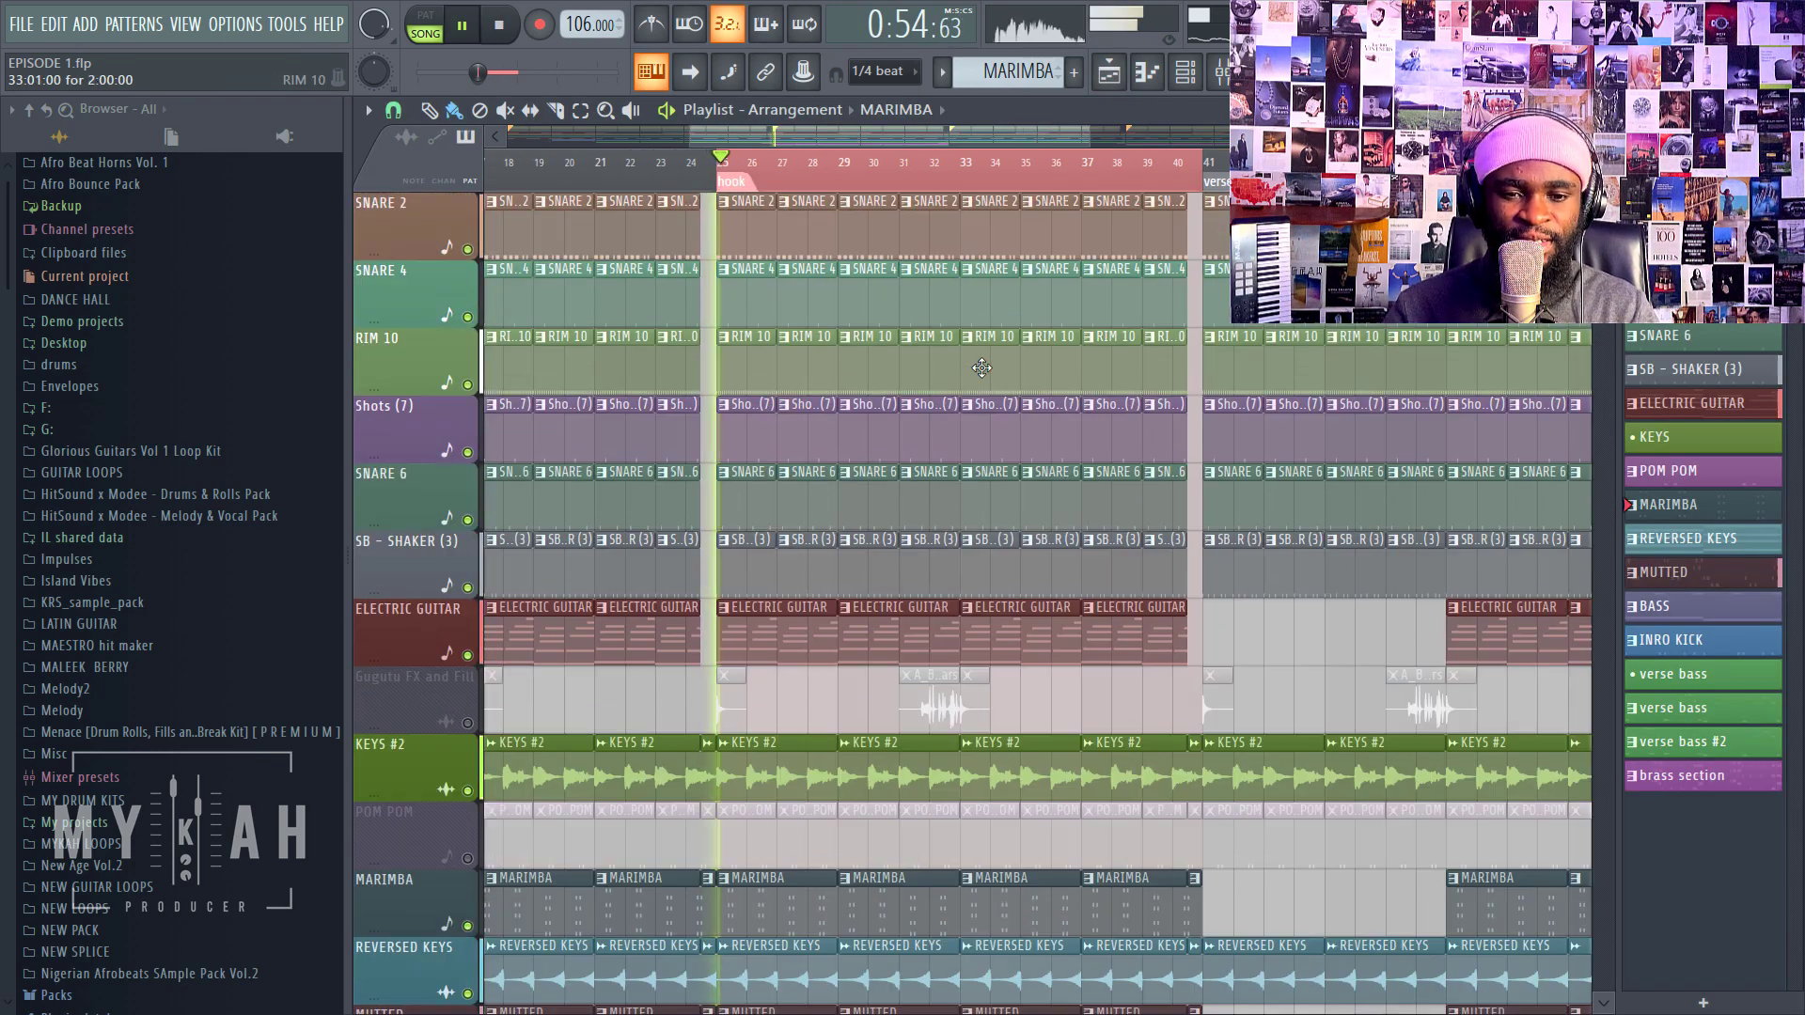
{"action": "scroll", "coordinate": [981, 357], "scroll_direction": "down", "scroll_amount": 10}
{"action": "scroll", "coordinate": [987, 357], "scroll_direction": "up", "scroll_amount": 6}
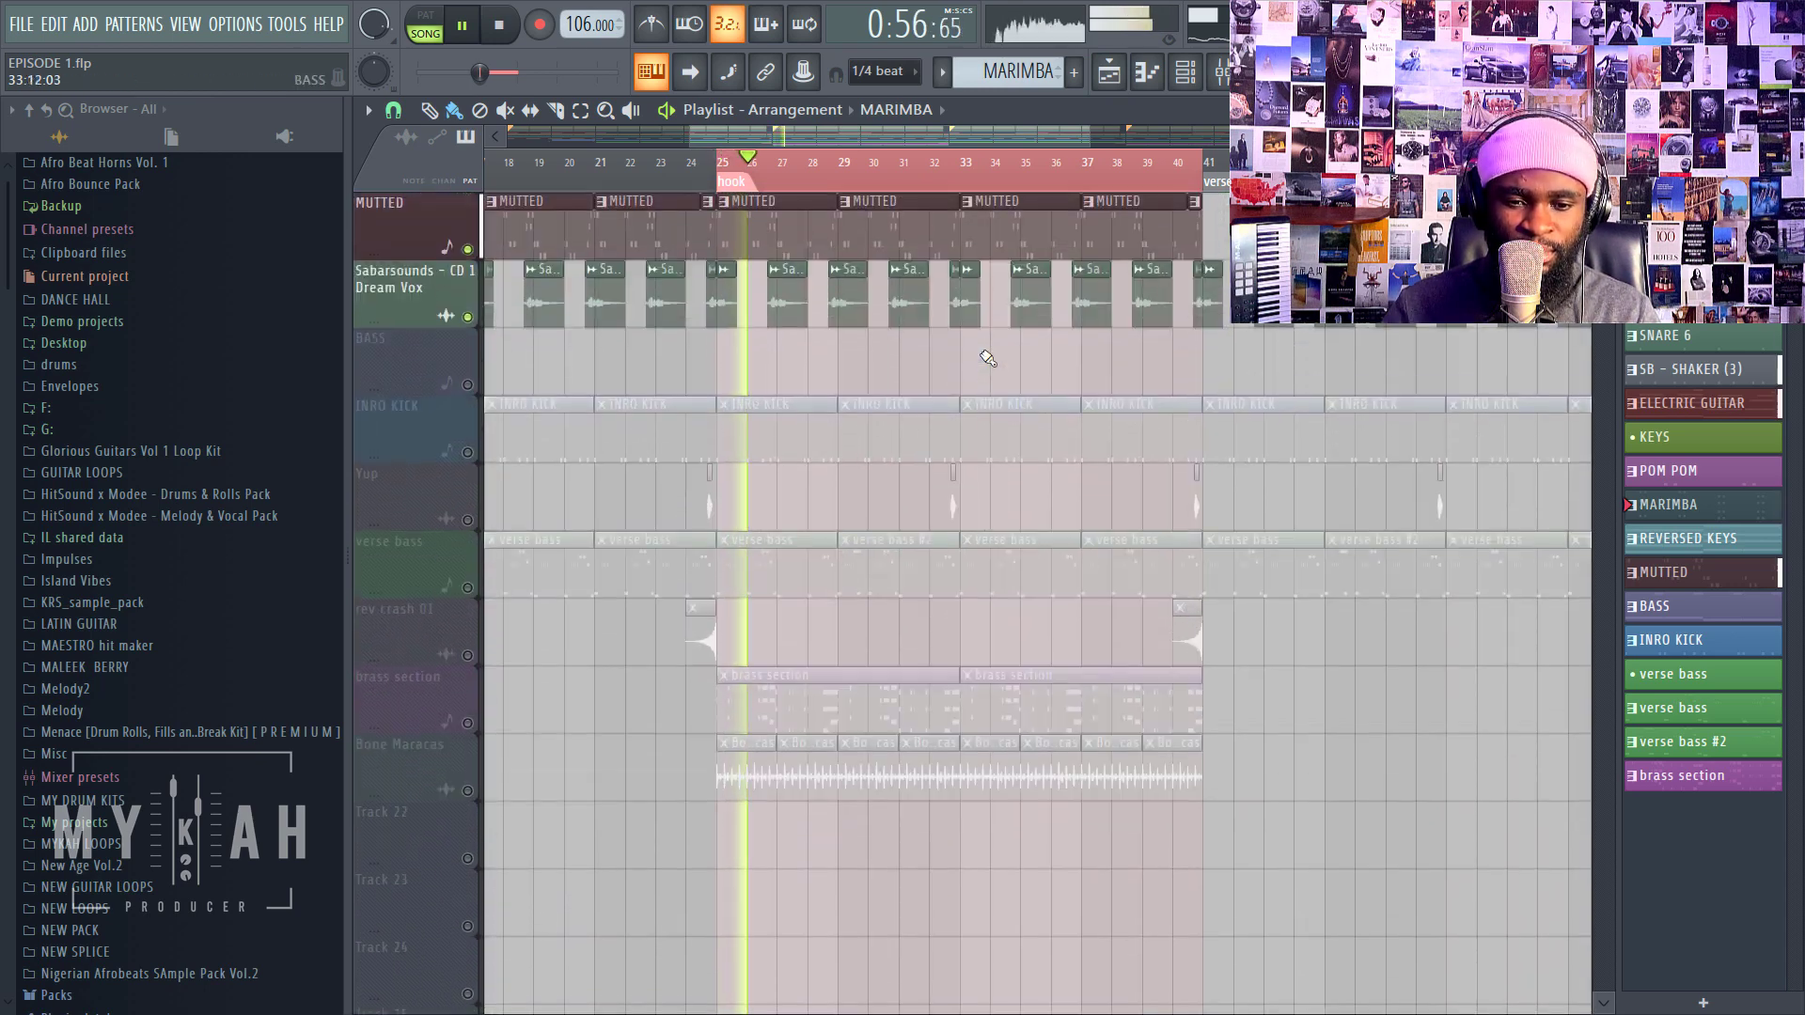
{"action": "scroll", "coordinate": [980, 355], "scroll_direction": "up", "scroll_amount": 2}
{"action": "key", "text": "space"}
{"action": "scroll", "coordinate": [778, 536], "scroll_direction": "down", "scroll_amount": 9}
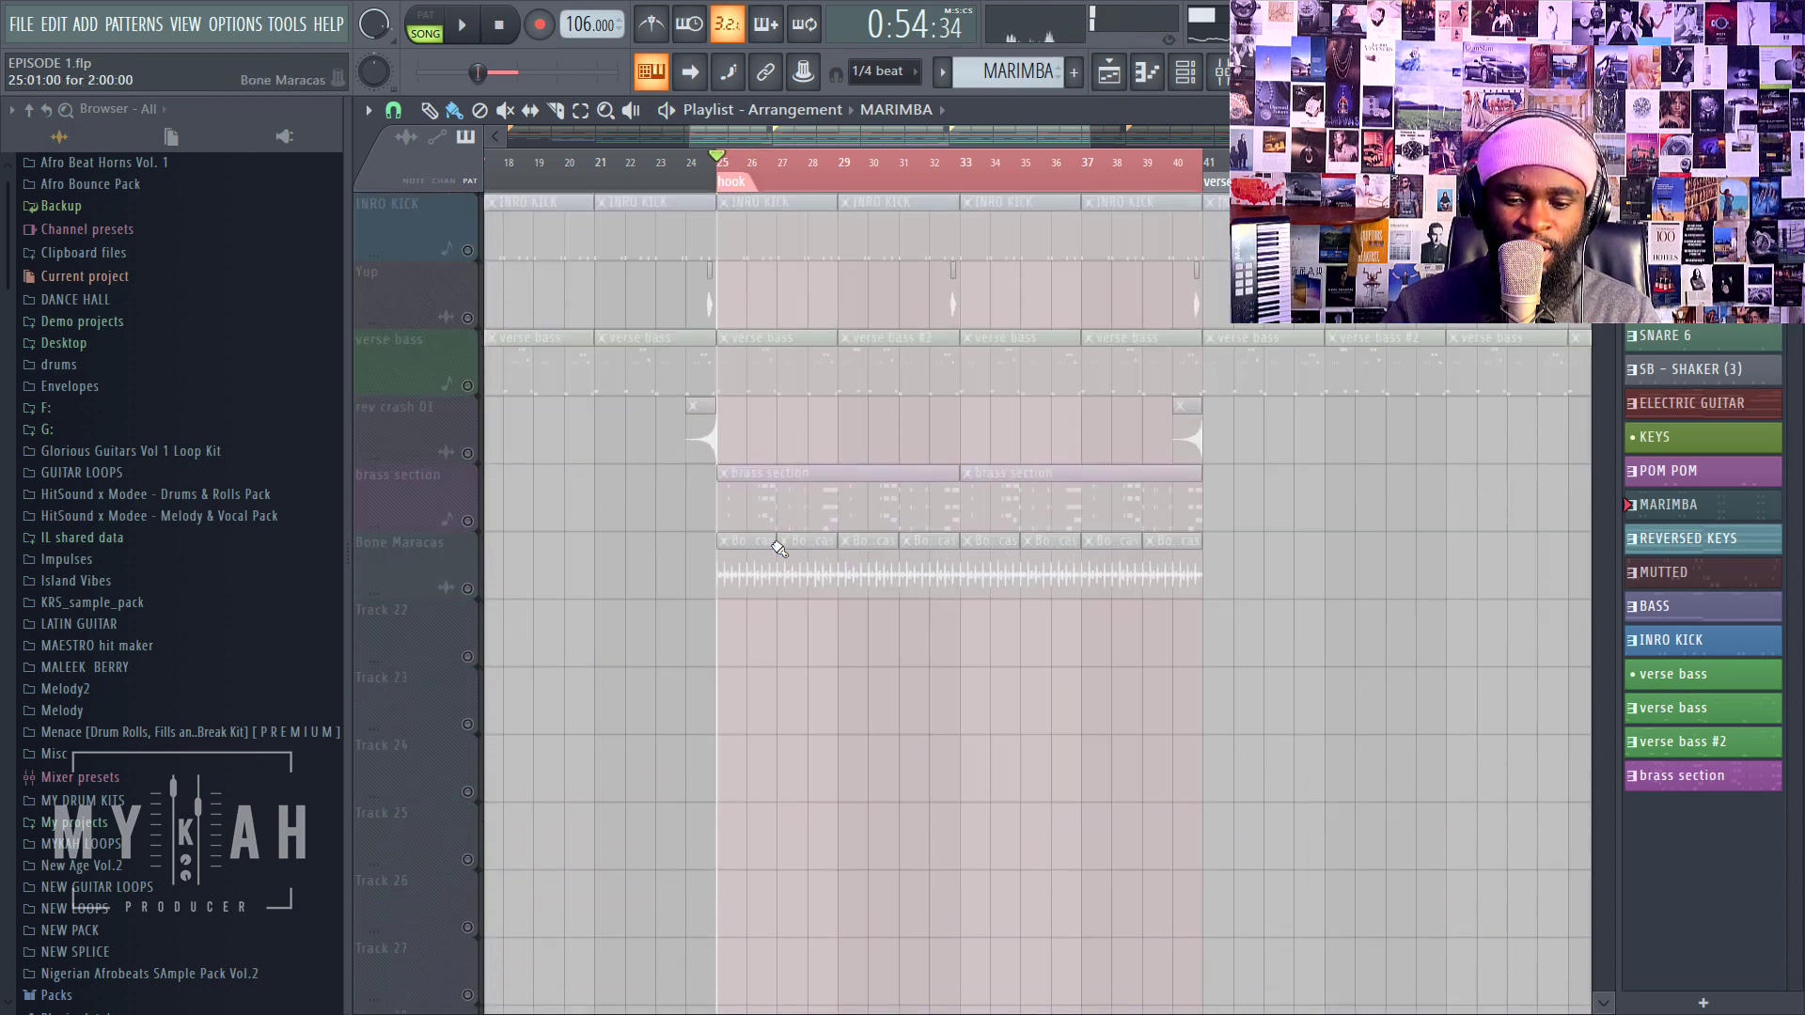
{"action": "key", "text": "space"}
Step: Reduce the playlist track height, unmute the INRO KICK track and play the hook with it
{"action": "scroll", "coordinate": [828, 433], "scroll_direction": "up", "scroll_amount": 3}
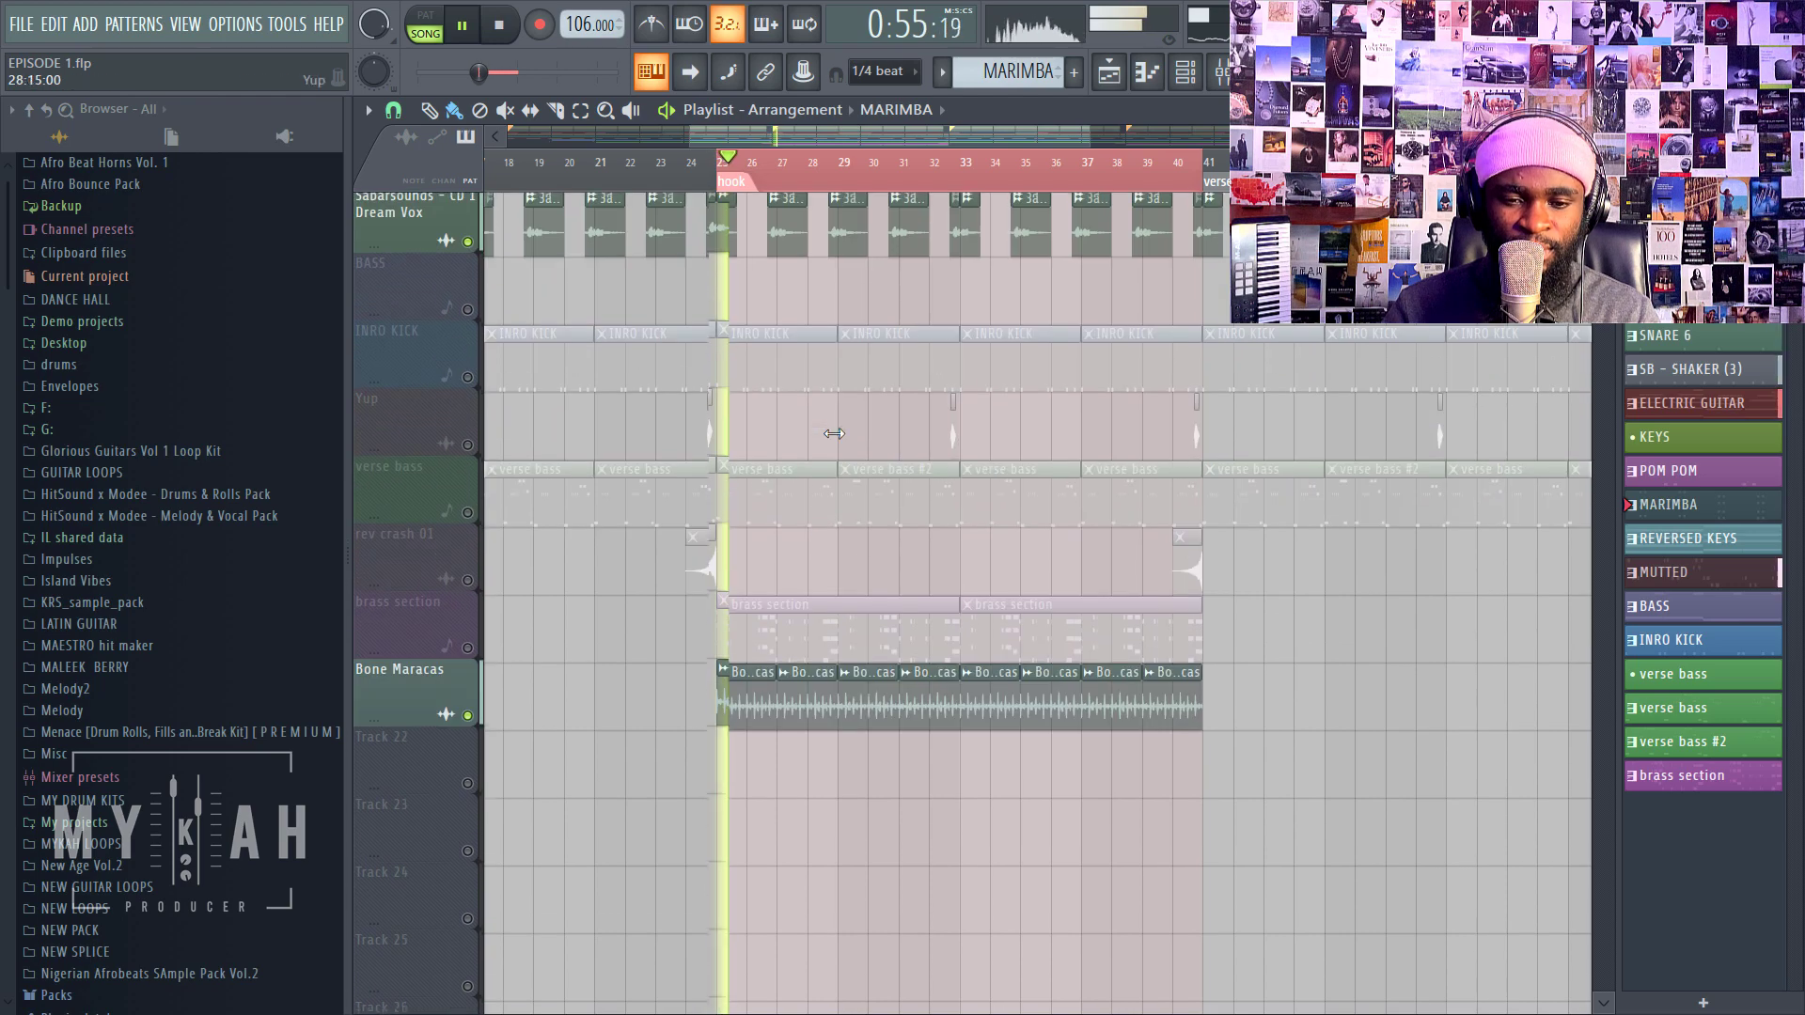
{"action": "scroll", "coordinate": [928, 473], "scroll_direction": "up", "scroll_amount": 3}
{"action": "scroll", "coordinate": [927, 473], "scroll_direction": "up", "scroll_amount": 10}
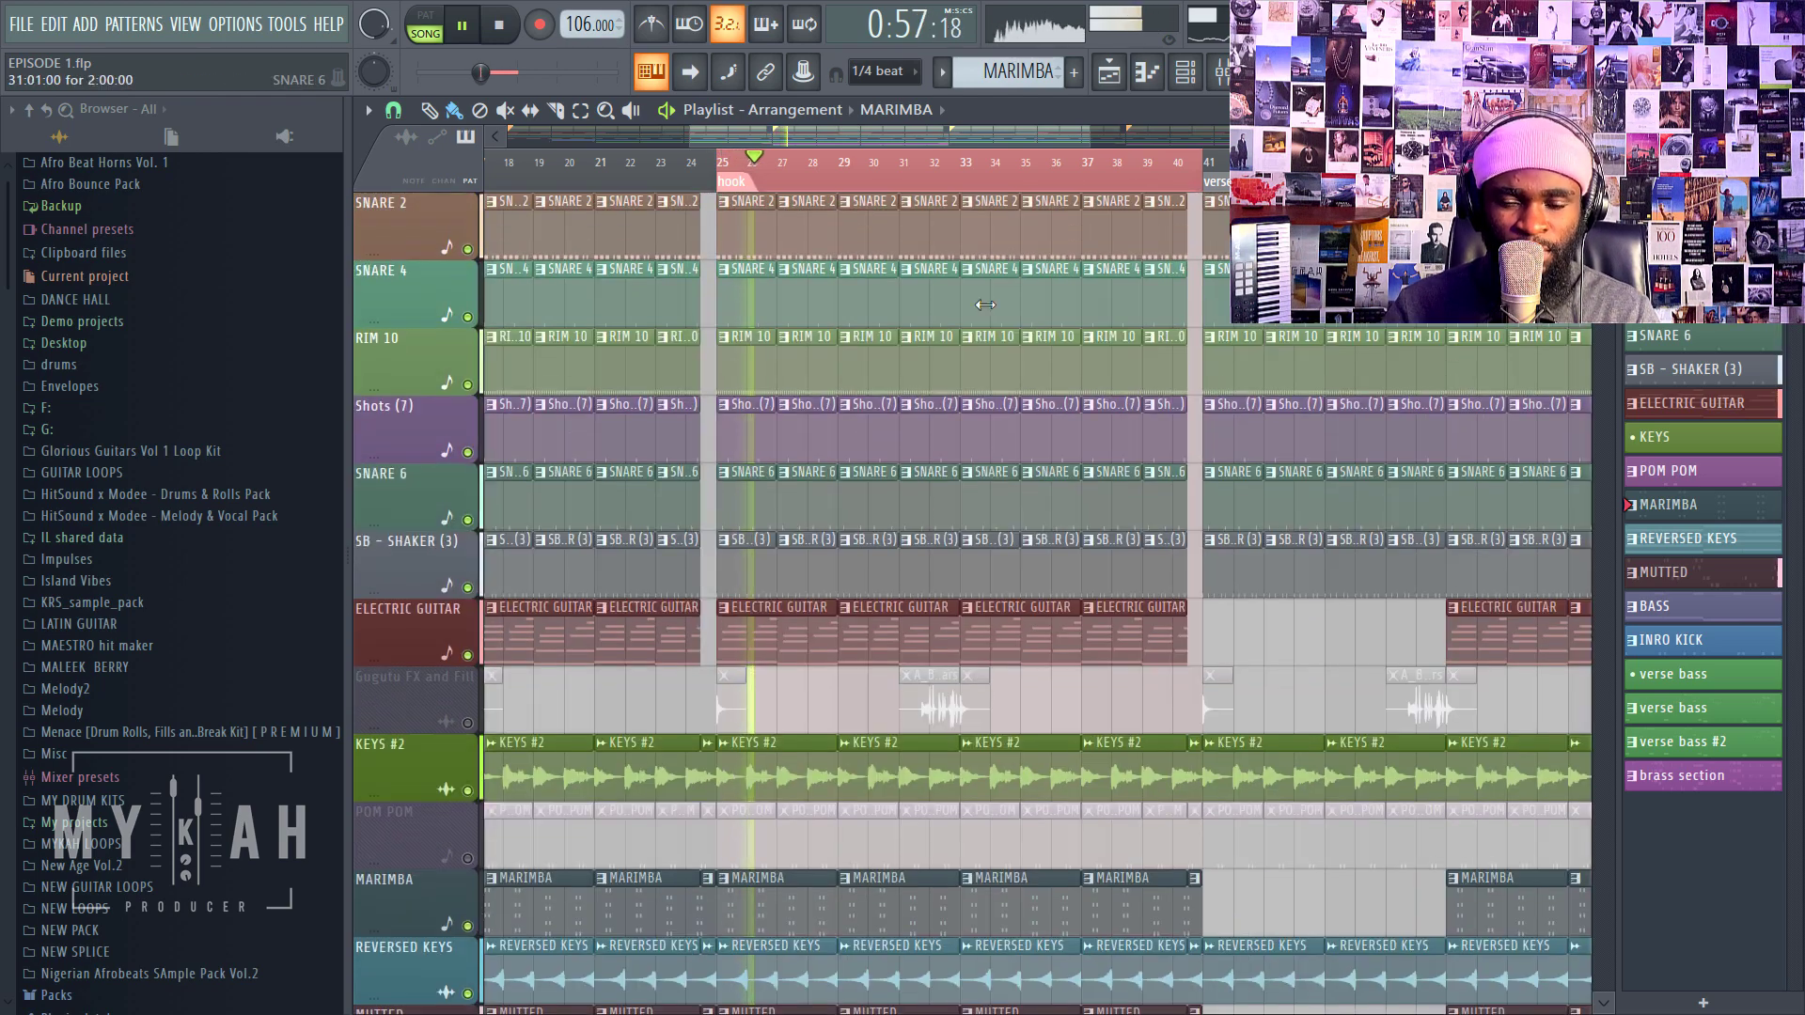
{"action": "left_click_drag", "start_coordinate": [1604, 165], "coordinate": [1604, 192]}
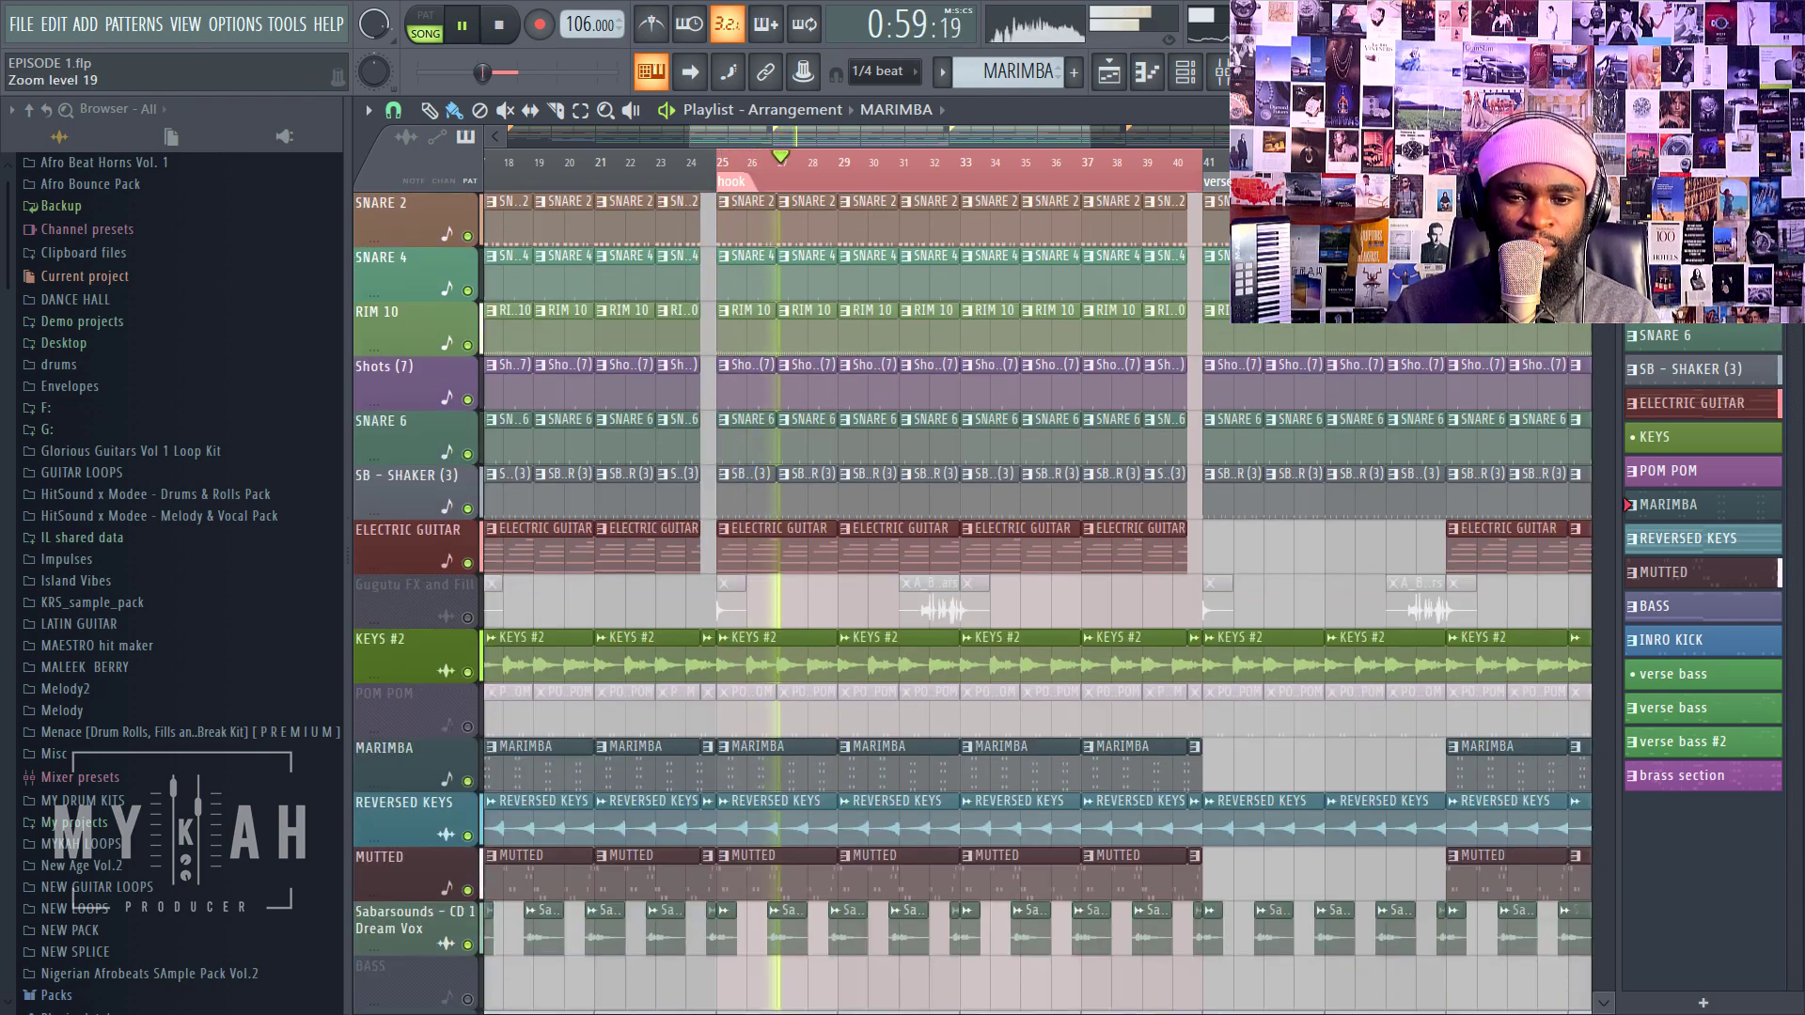
{"action": "scroll", "coordinate": [834, 755], "scroll_direction": "down", "scroll_amount": 8}
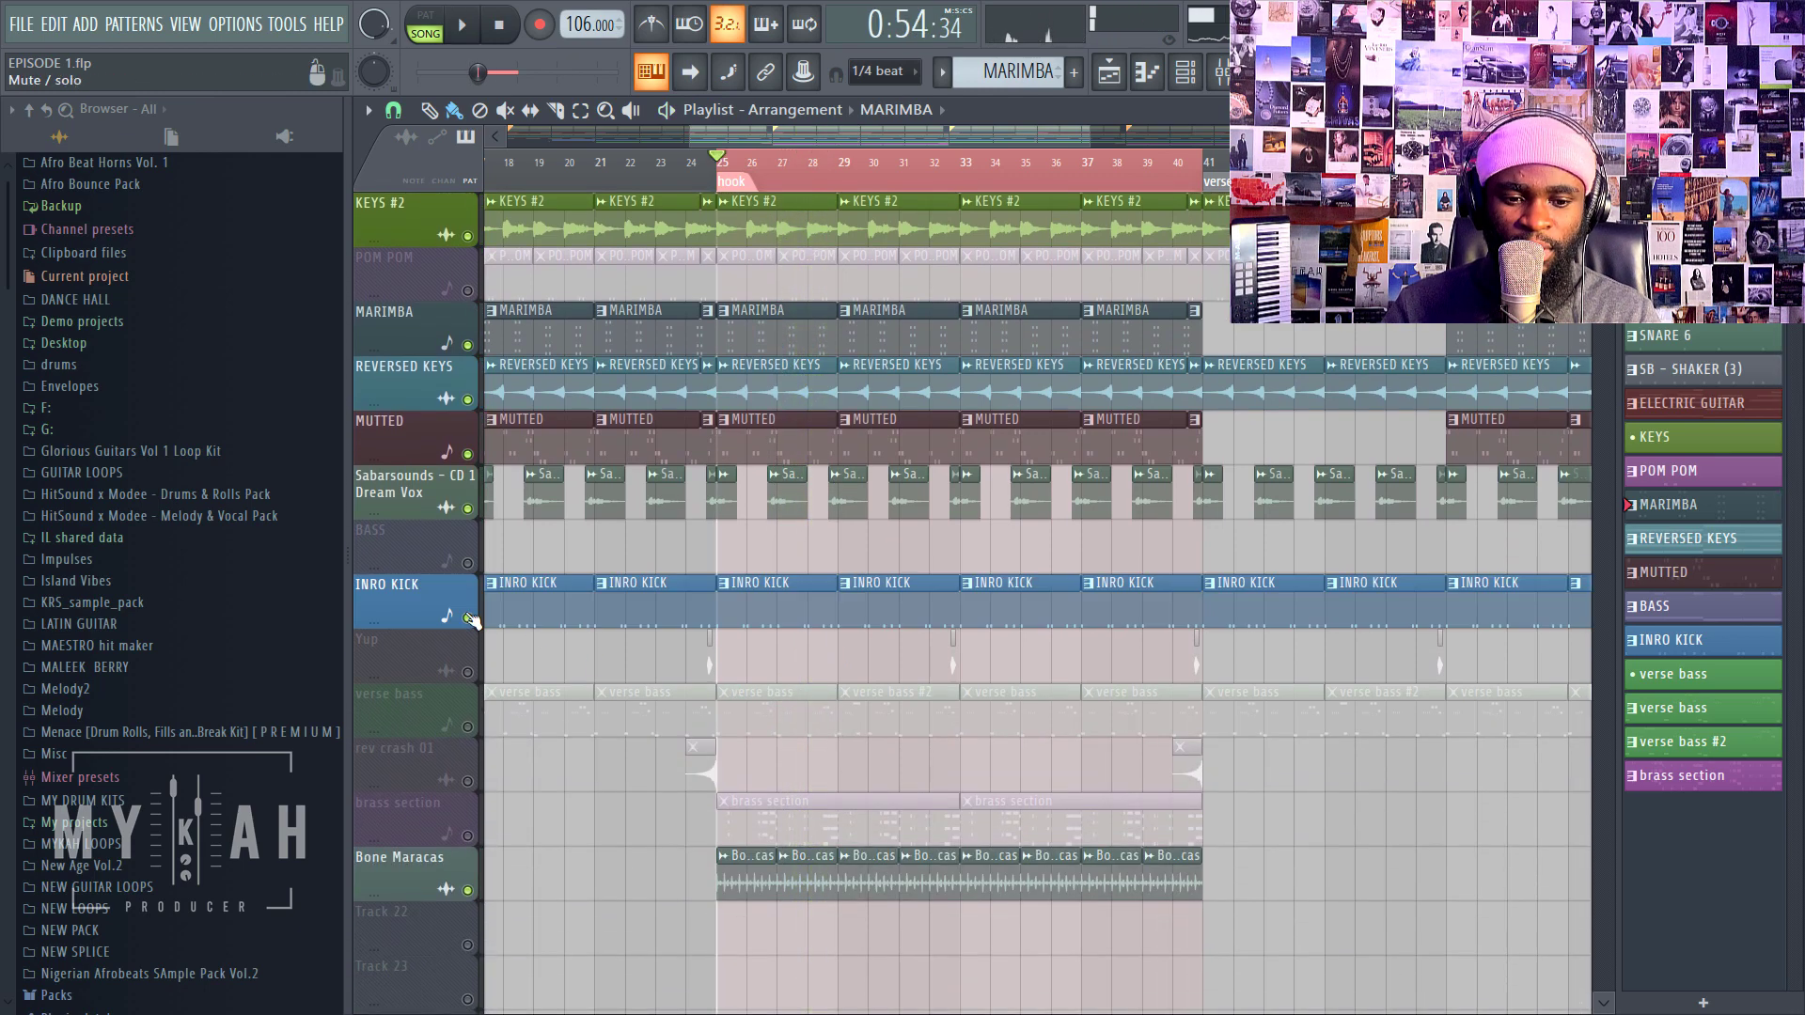
{"action": "scroll", "coordinate": [856, 618], "scroll_direction": "up", "scroll_amount": 4}
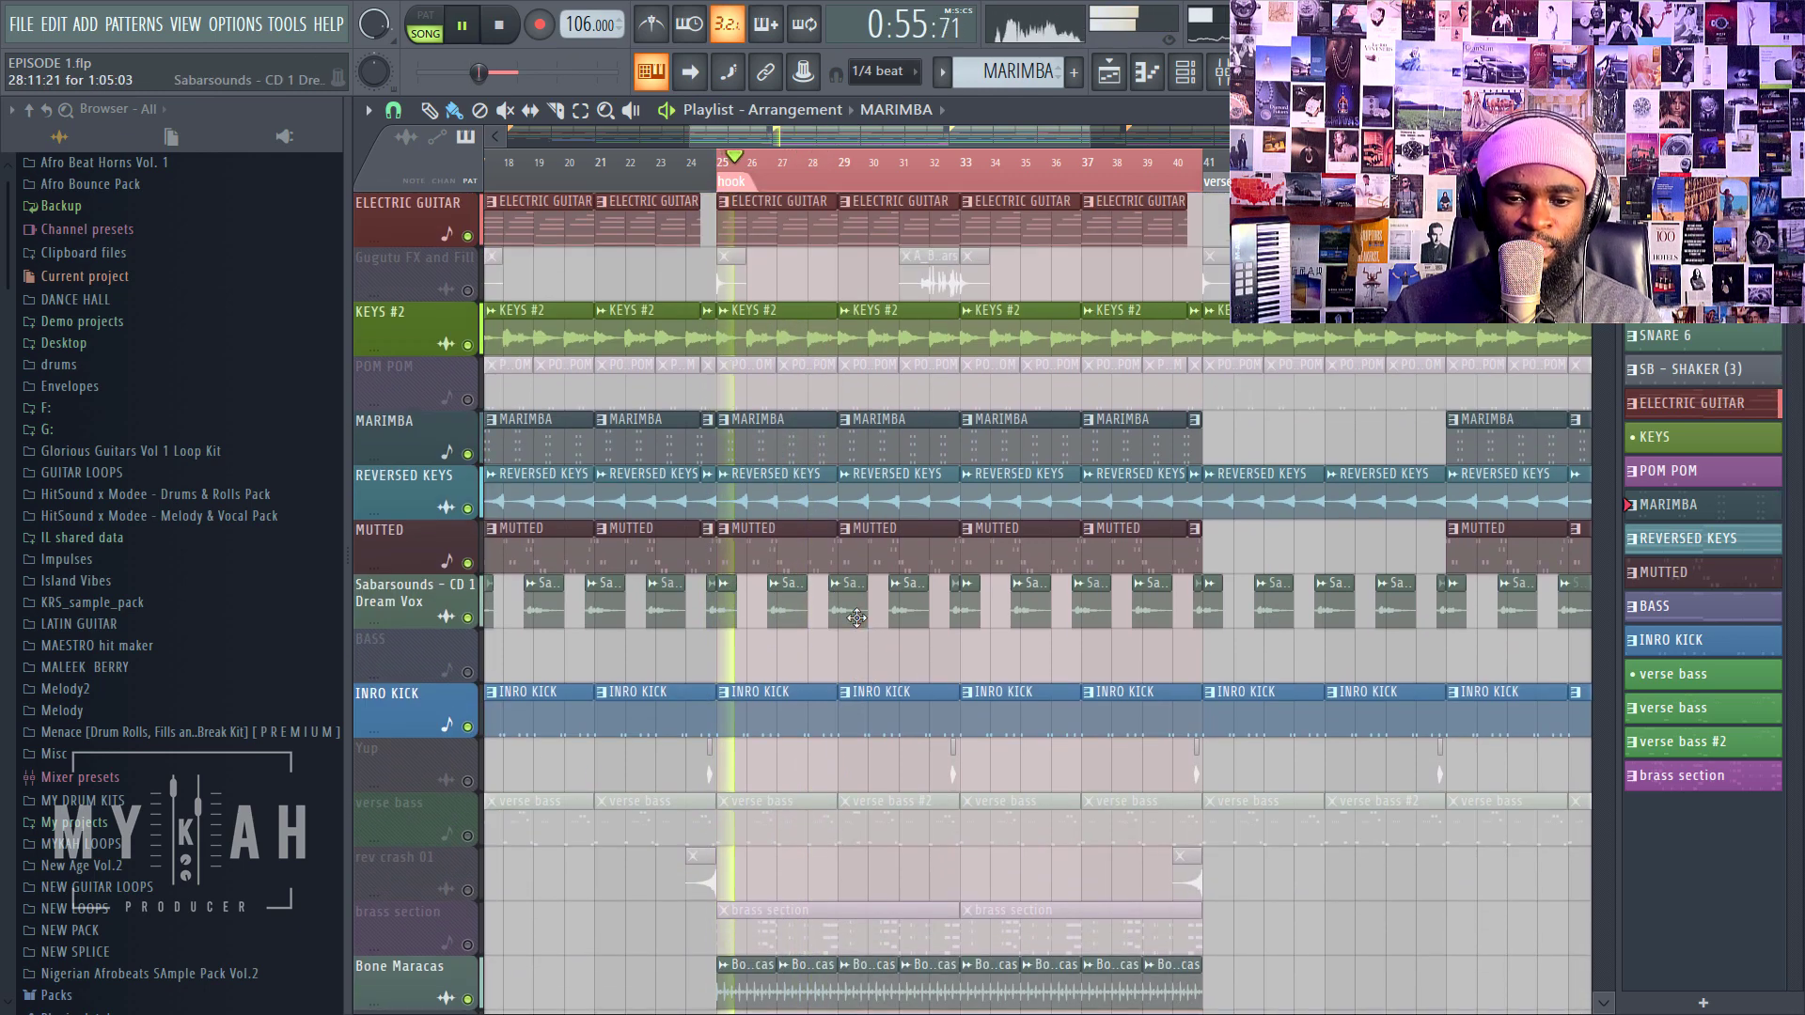
Step: Listen through the hook with the kick, stop playback and unmute the Gugutu FX and Fill playlist track
{"action": "scroll", "coordinate": [824, 194], "scroll_direction": "down", "scroll_amount": 4}
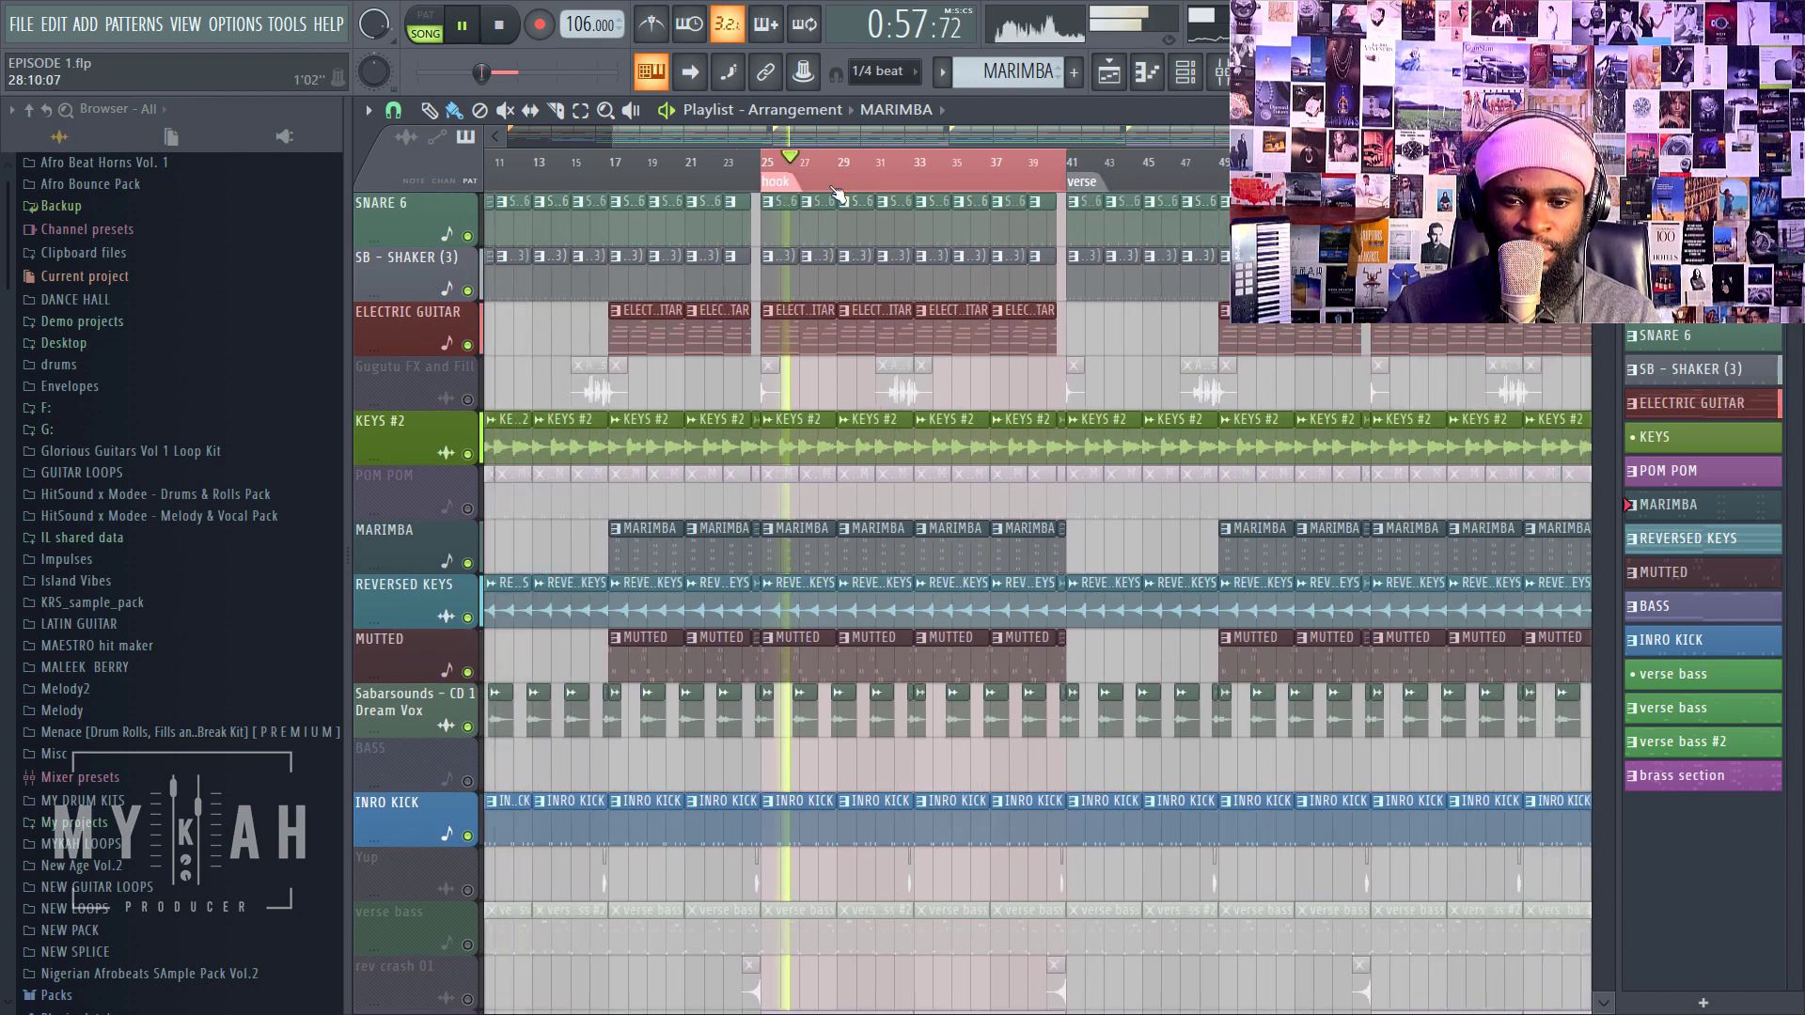
{"action": "scroll", "coordinate": [842, 182], "scroll_direction": "up", "scroll_amount": 6}
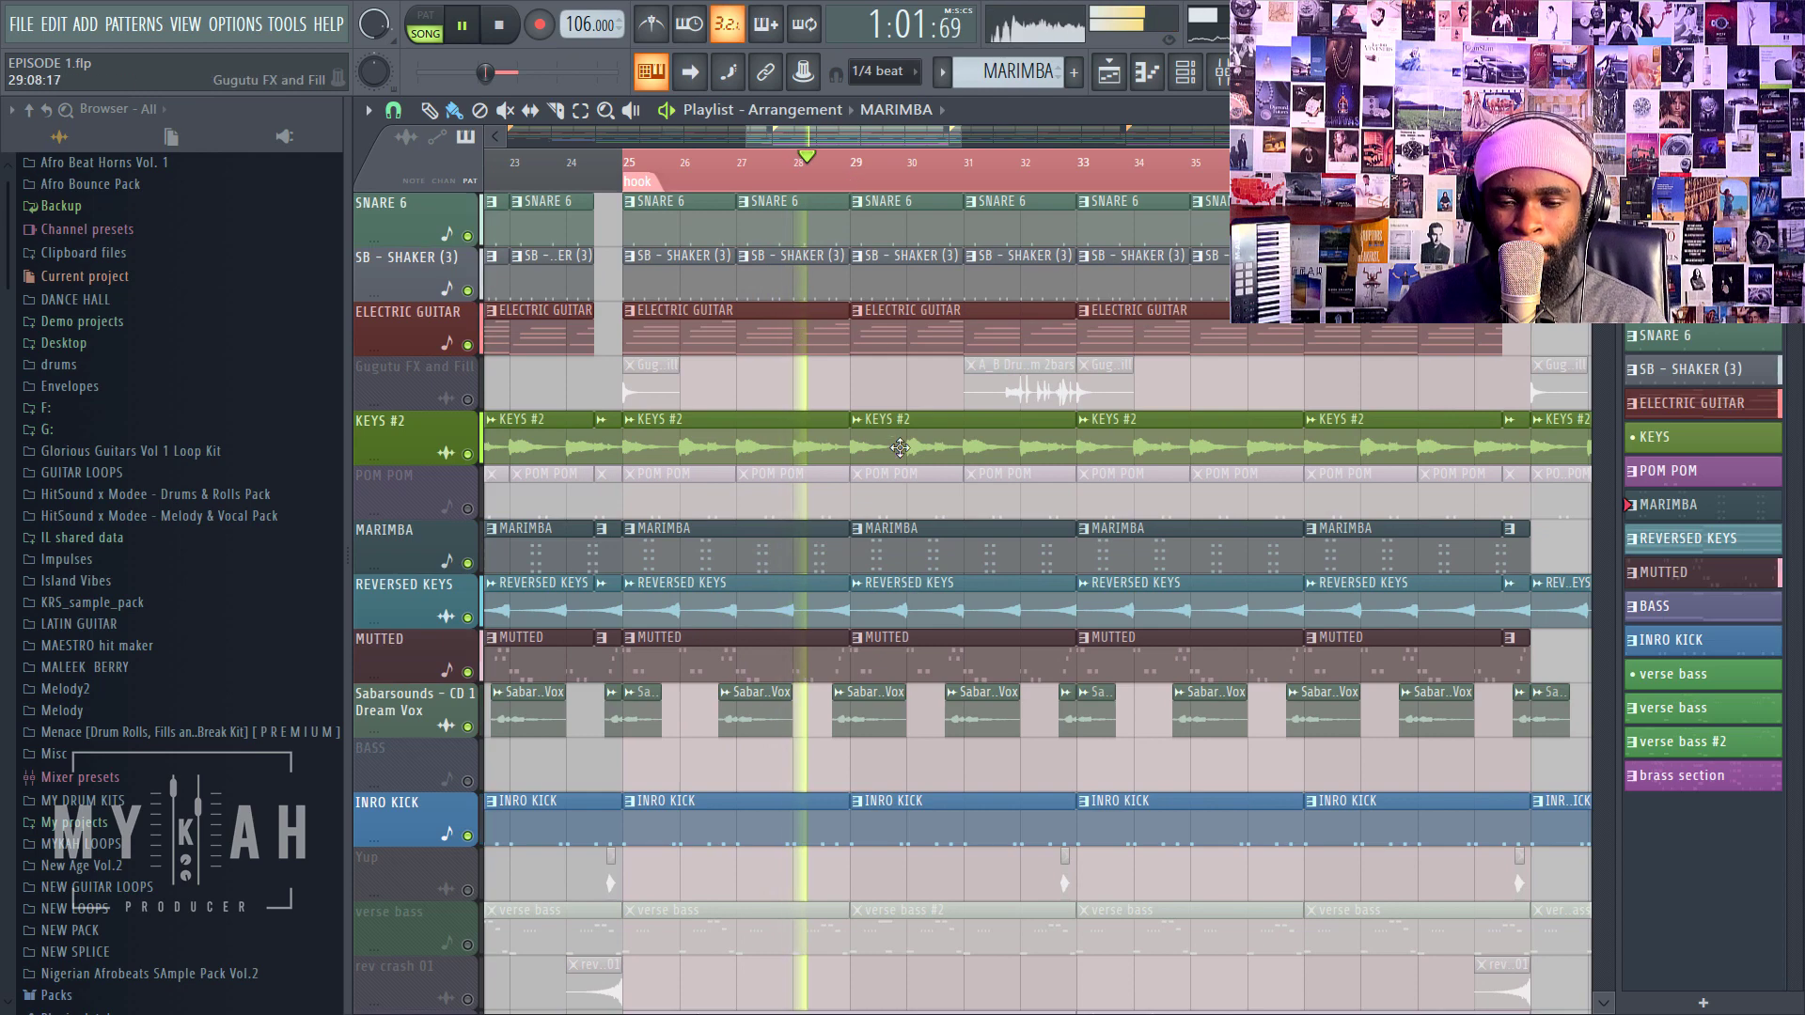
{"action": "scroll", "coordinate": [959, 193], "scroll_direction": "down", "scroll_amount": 2}
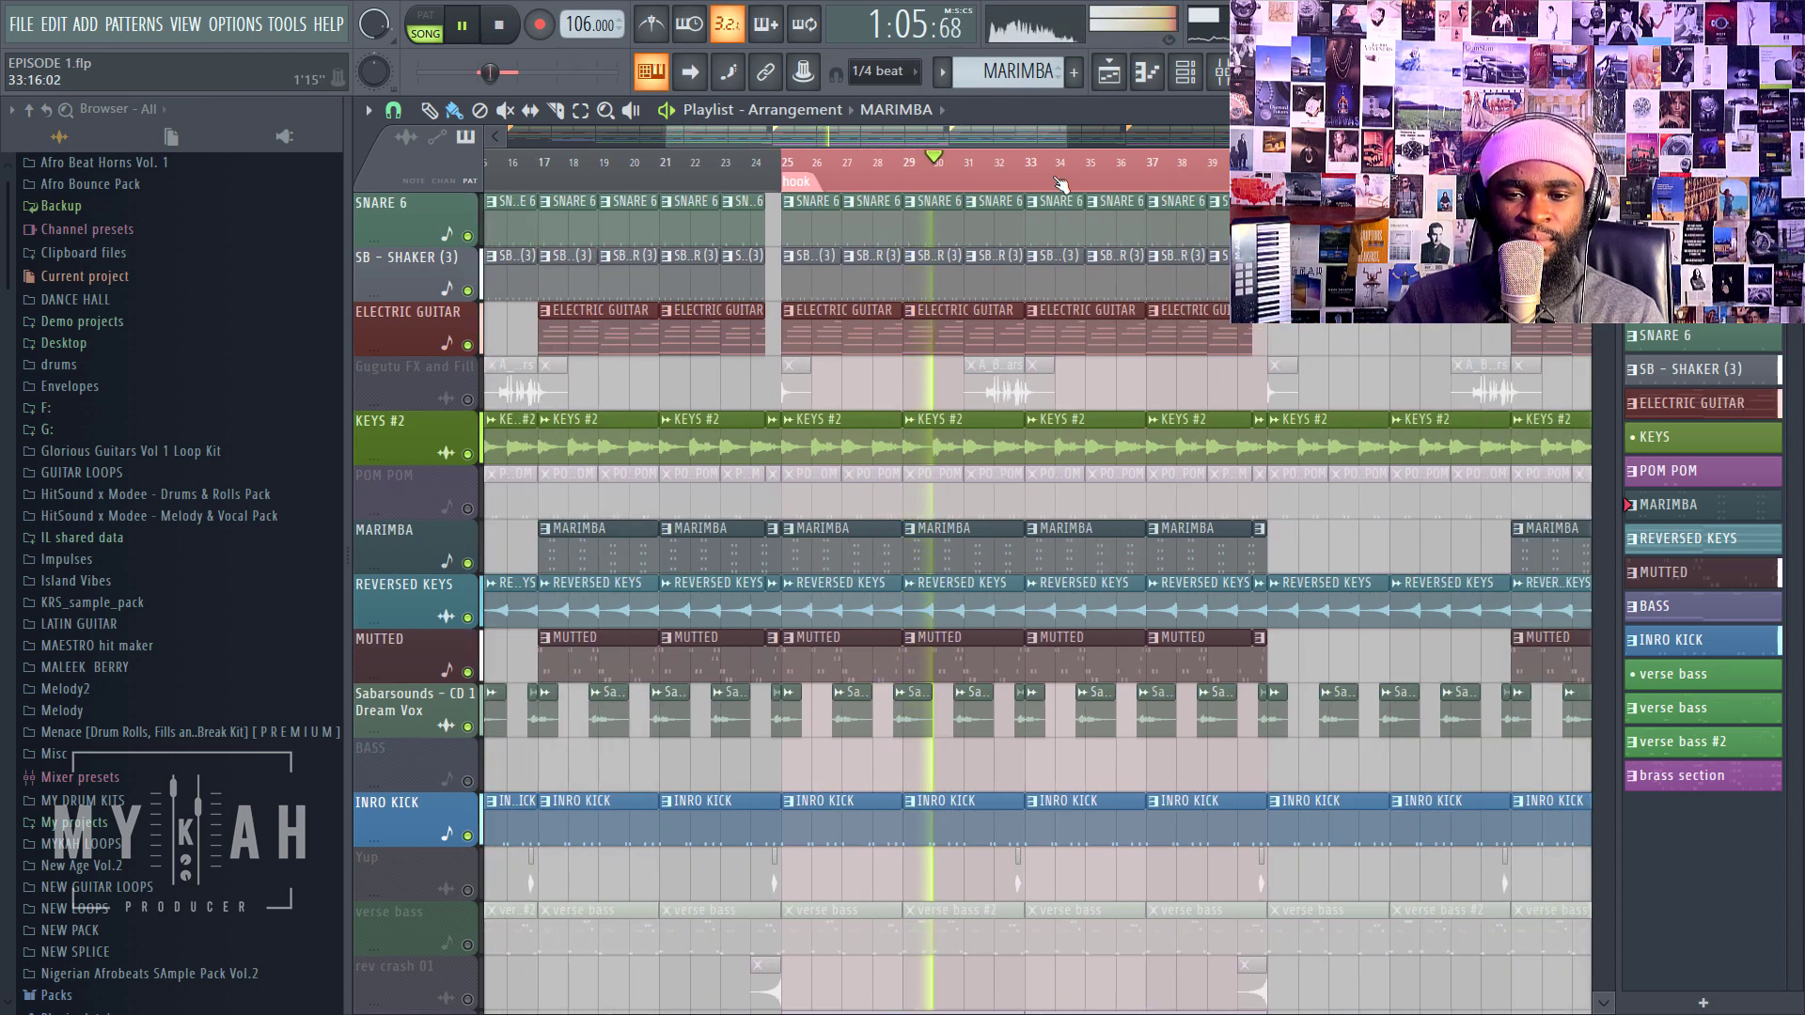
{"action": "scroll", "coordinate": [978, 141], "scroll_direction": "down", "scroll_amount": 1}
{"action": "left_click_drag", "start_coordinate": [990, 146], "coordinate": [1024, 201]}
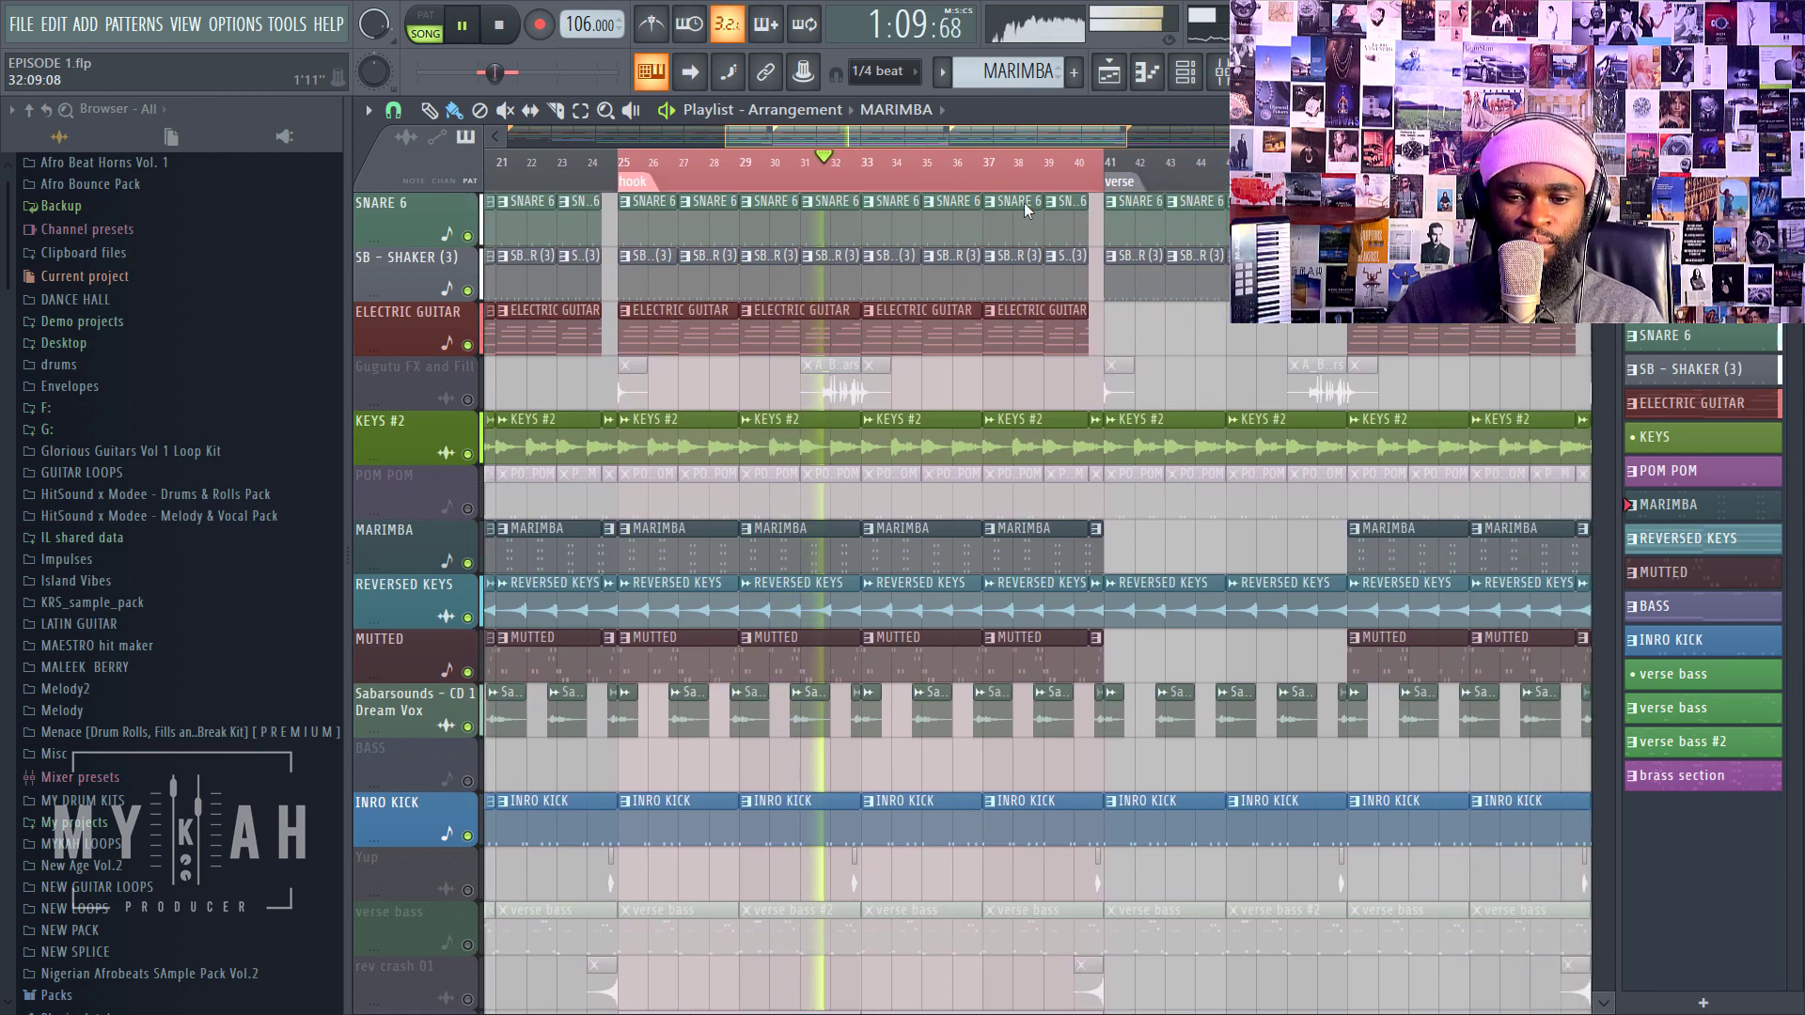
{"action": "key", "text": "space"}
{"action": "left_click", "coordinate": [467, 400]}
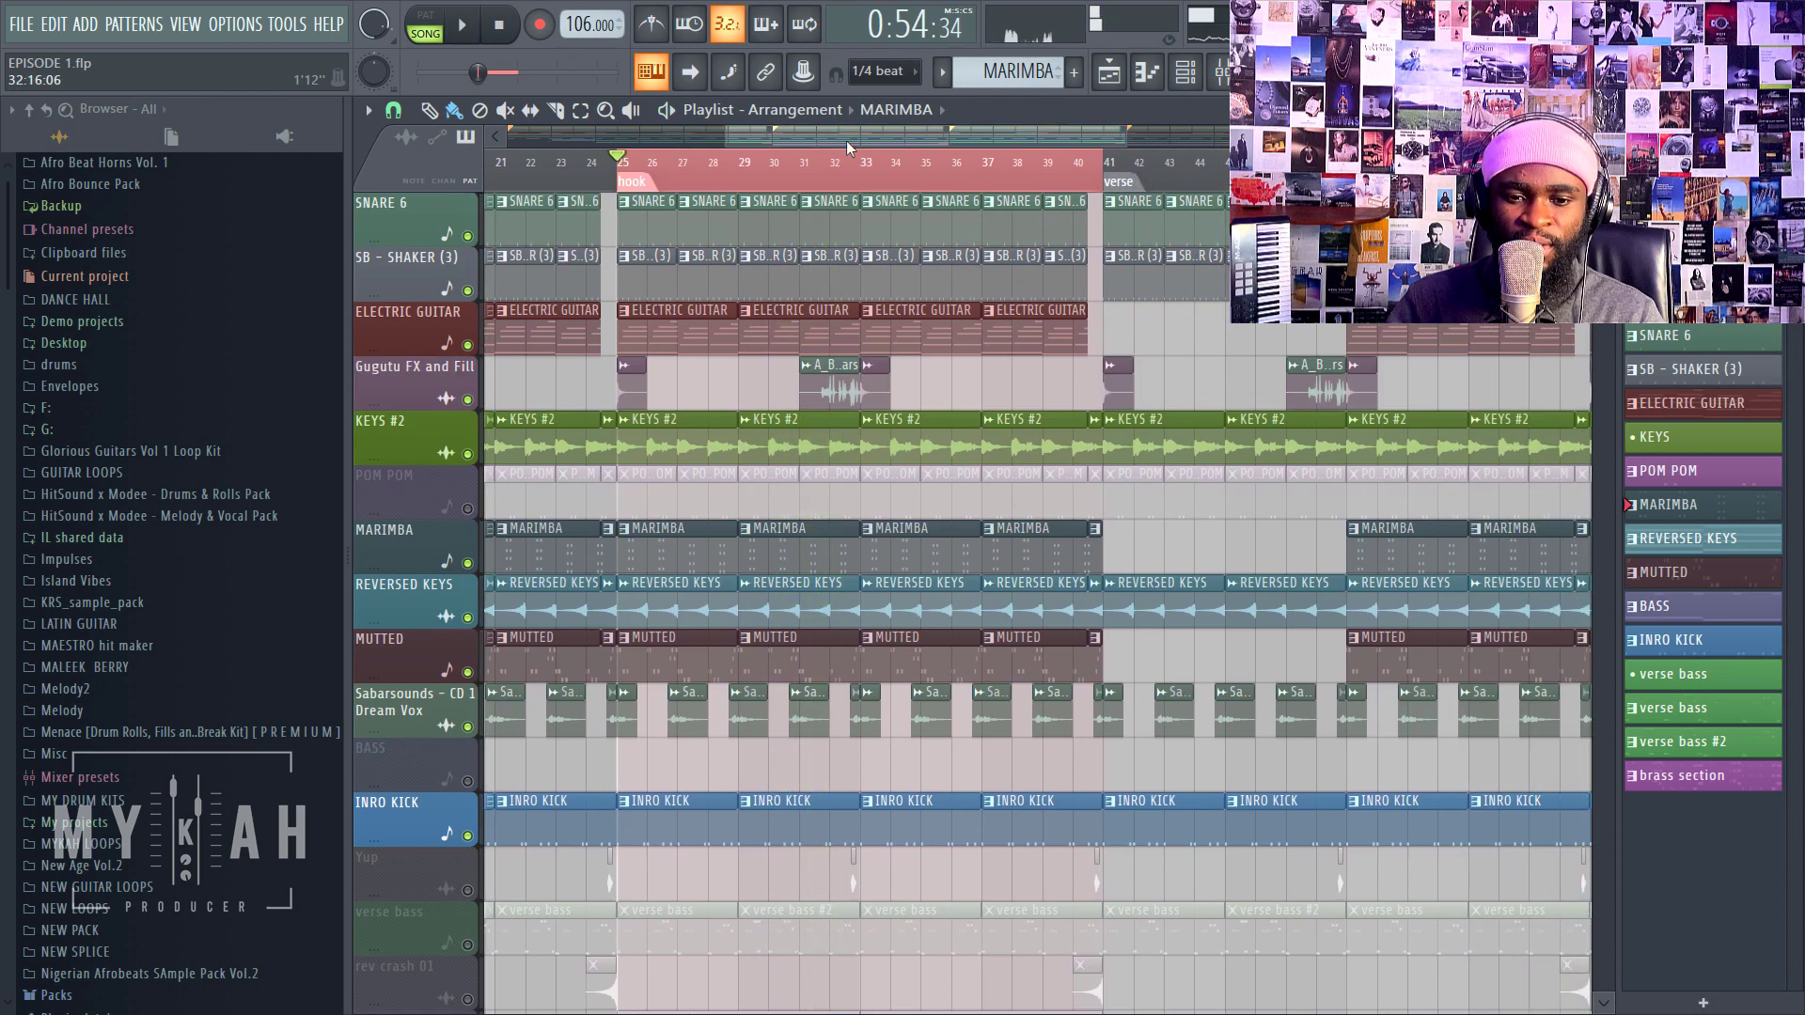
Step: Play the hook's drum roll fill, then open the A_B Drum Roll clip's sample settings and its mixer track
{"action": "scroll", "coordinate": [838, 178], "scroll_direction": "up", "scroll_amount": 7}
{"action": "key", "text": "space"}
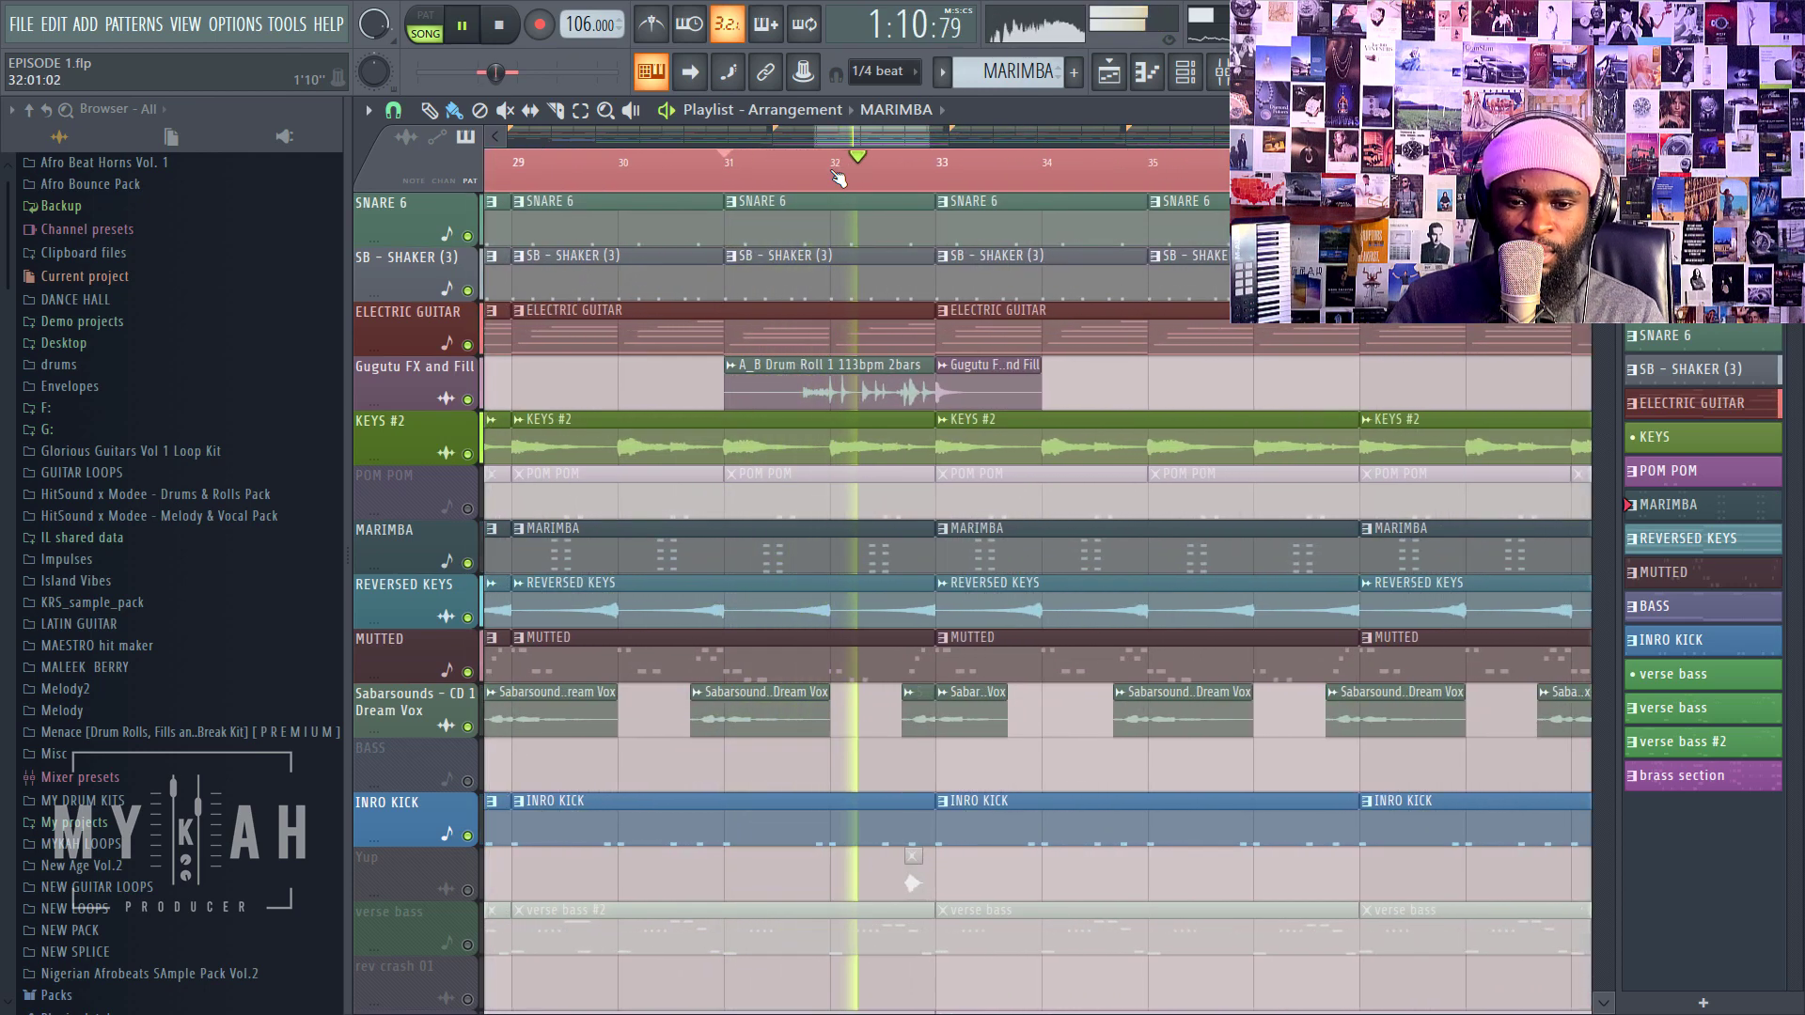
{"action": "left_click", "coordinate": [900, 388]}
{"action": "double_click", "coordinate": [901, 388]}
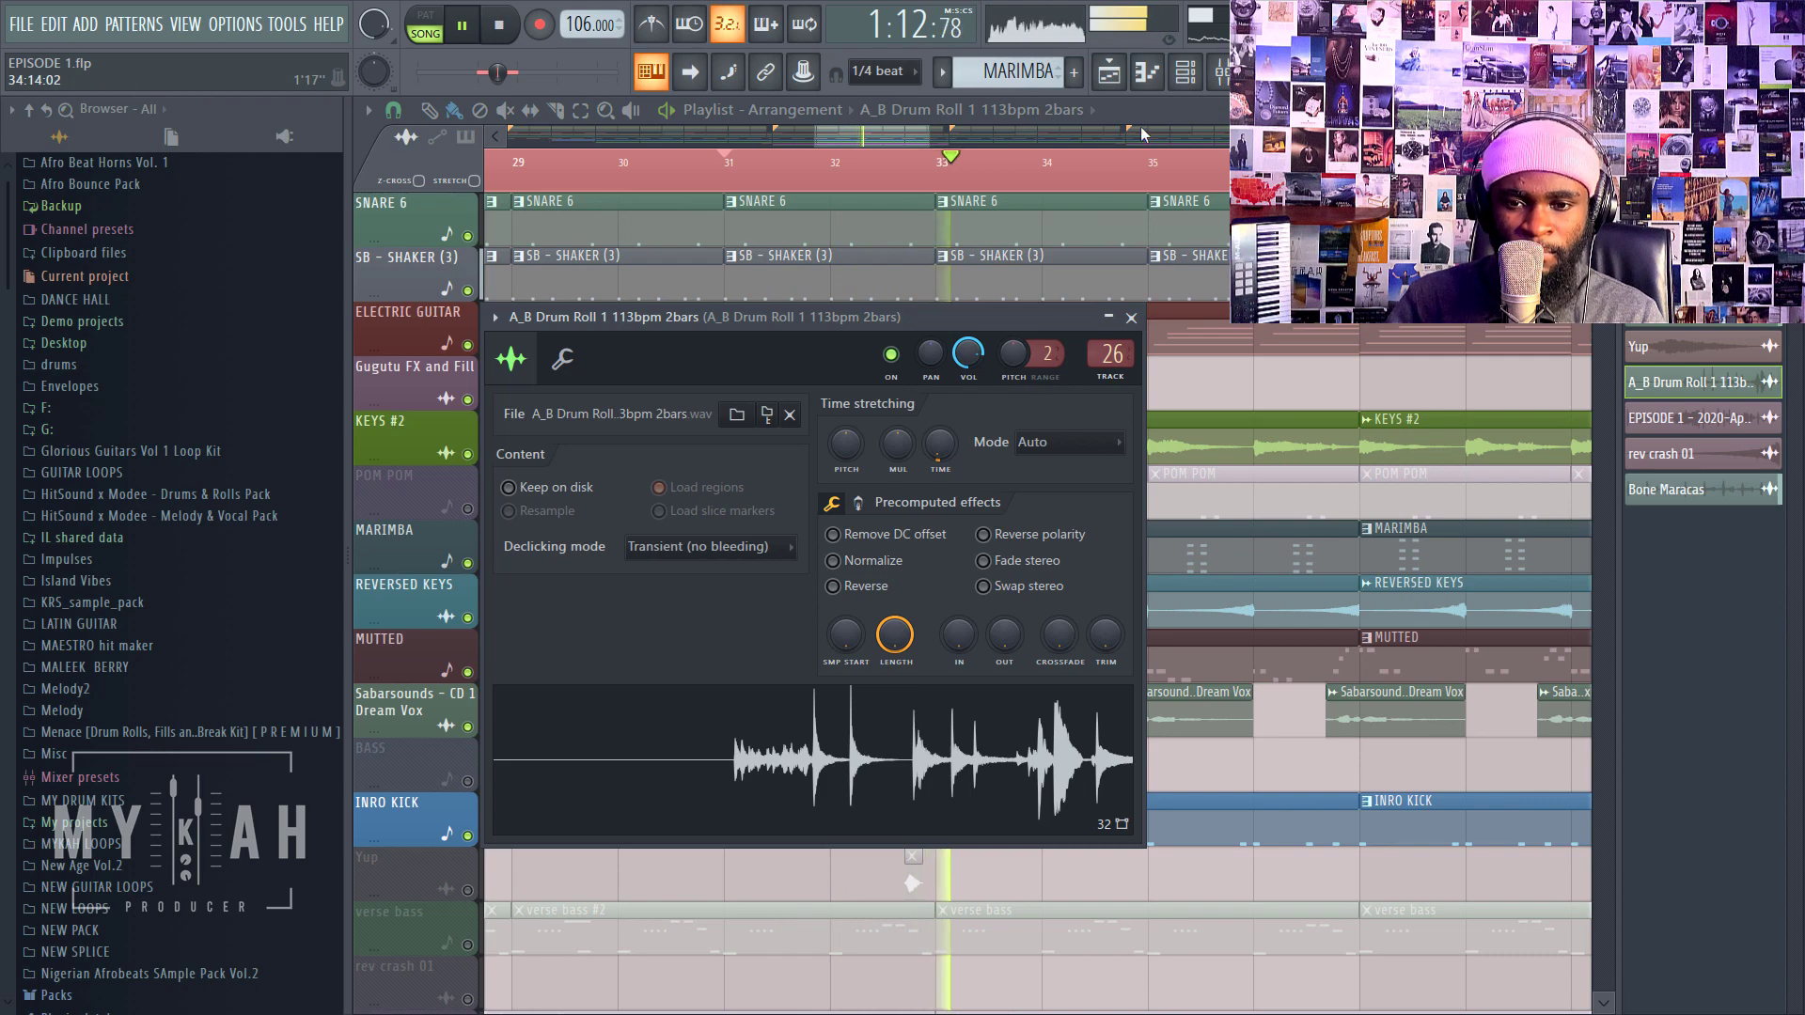
{"action": "key", "text": "space"}
{"action": "key", "text": "F9"}
{"action": "key", "text": "space"}
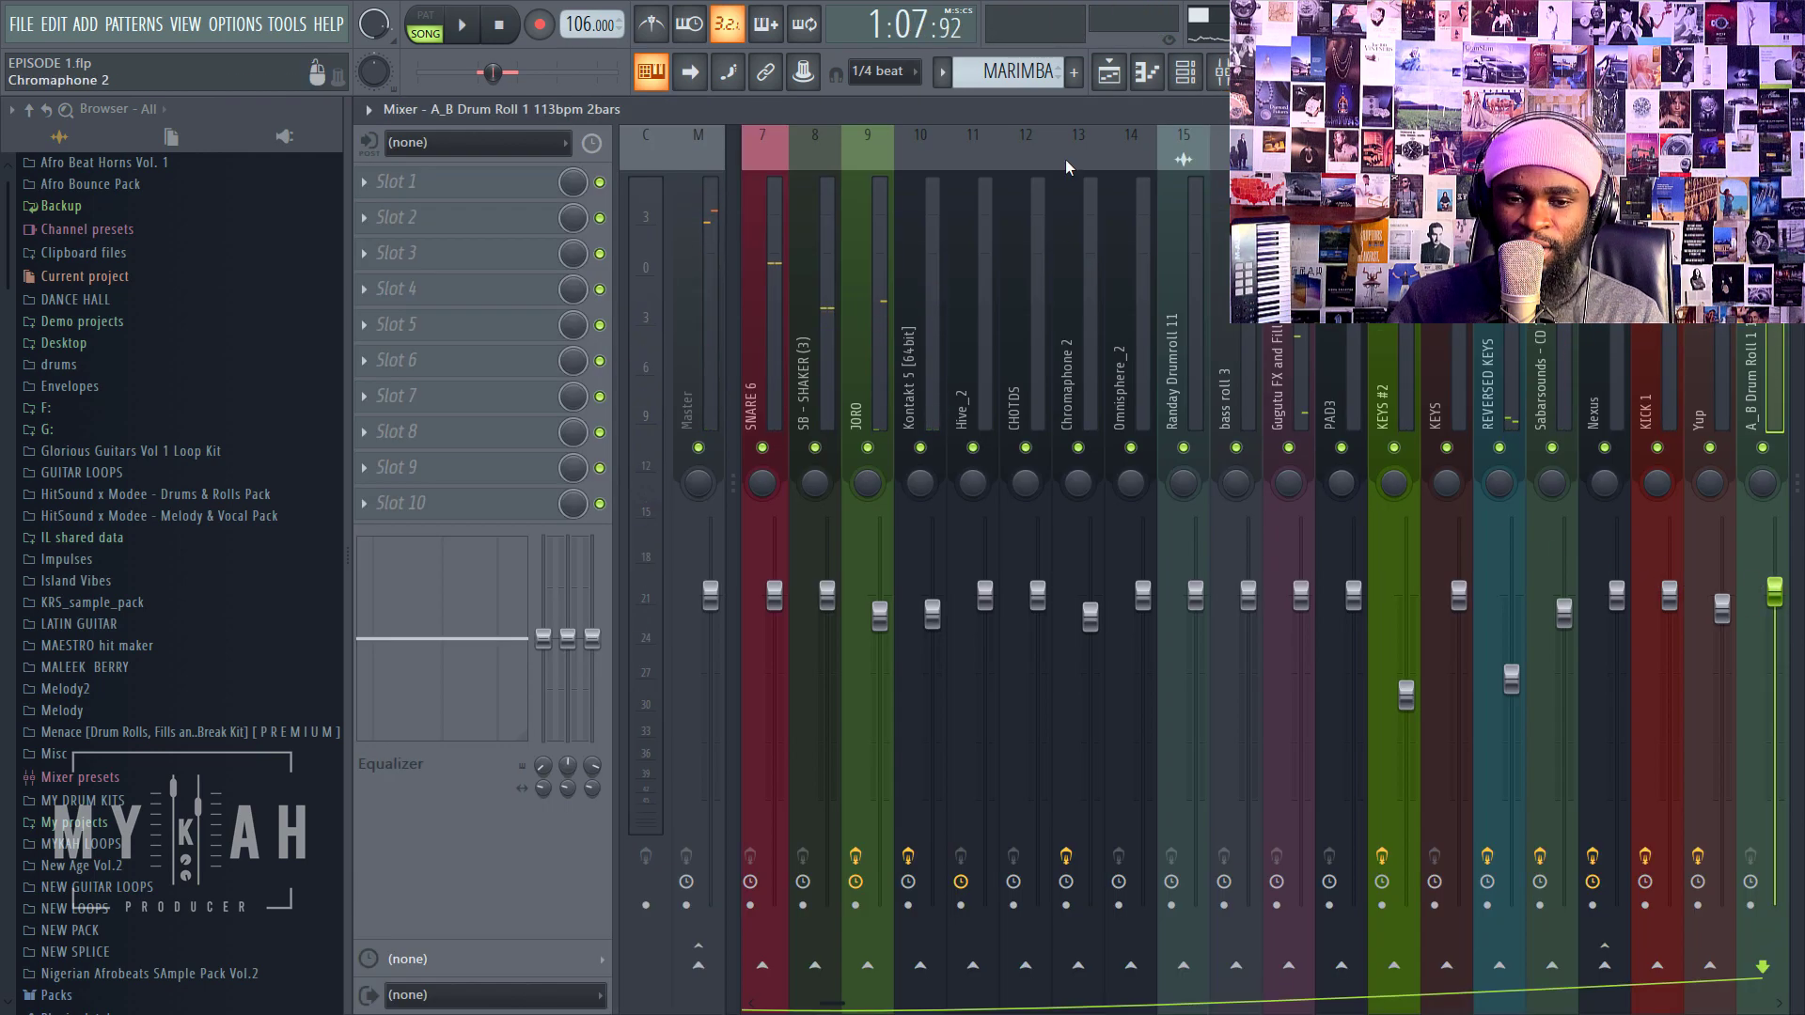
Step: Return to the playlist and listen to the hook's drum roll passage again
{"action": "left_click", "coordinate": [1109, 73]}
{"action": "key", "text": "space"}
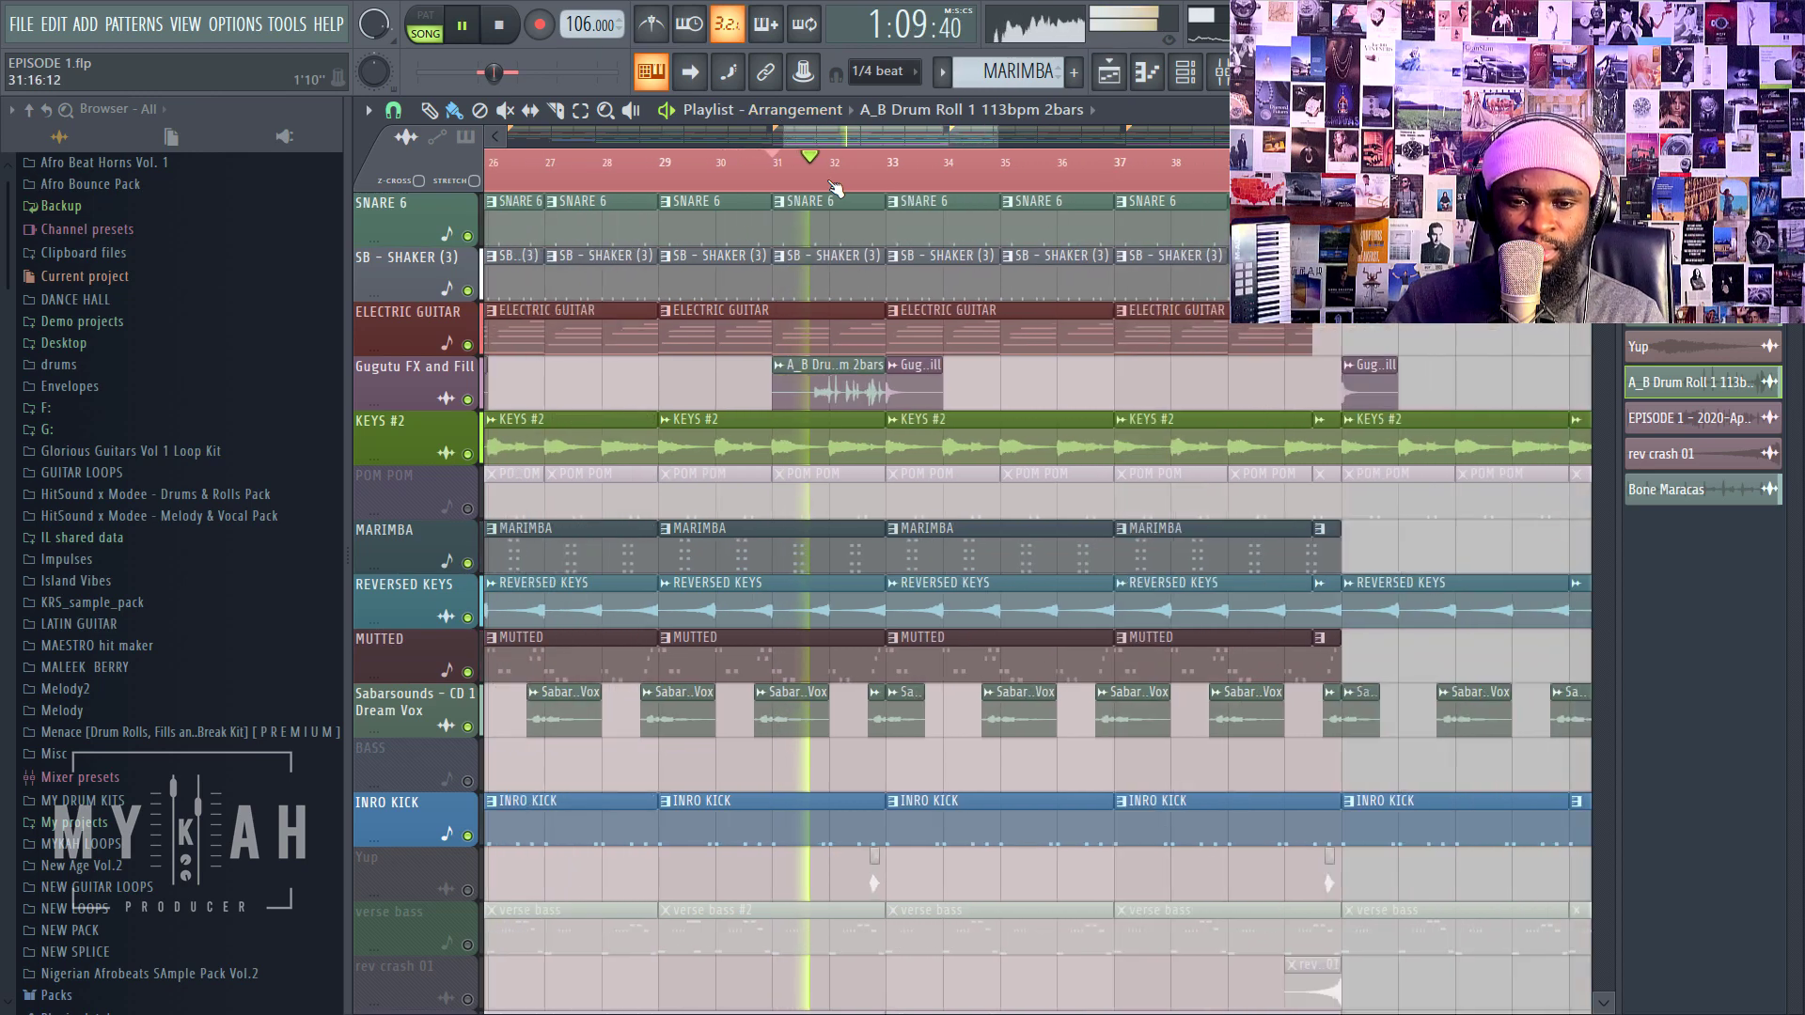
{"action": "scroll", "coordinate": [834, 185], "scroll_direction": "down", "scroll_amount": 4}
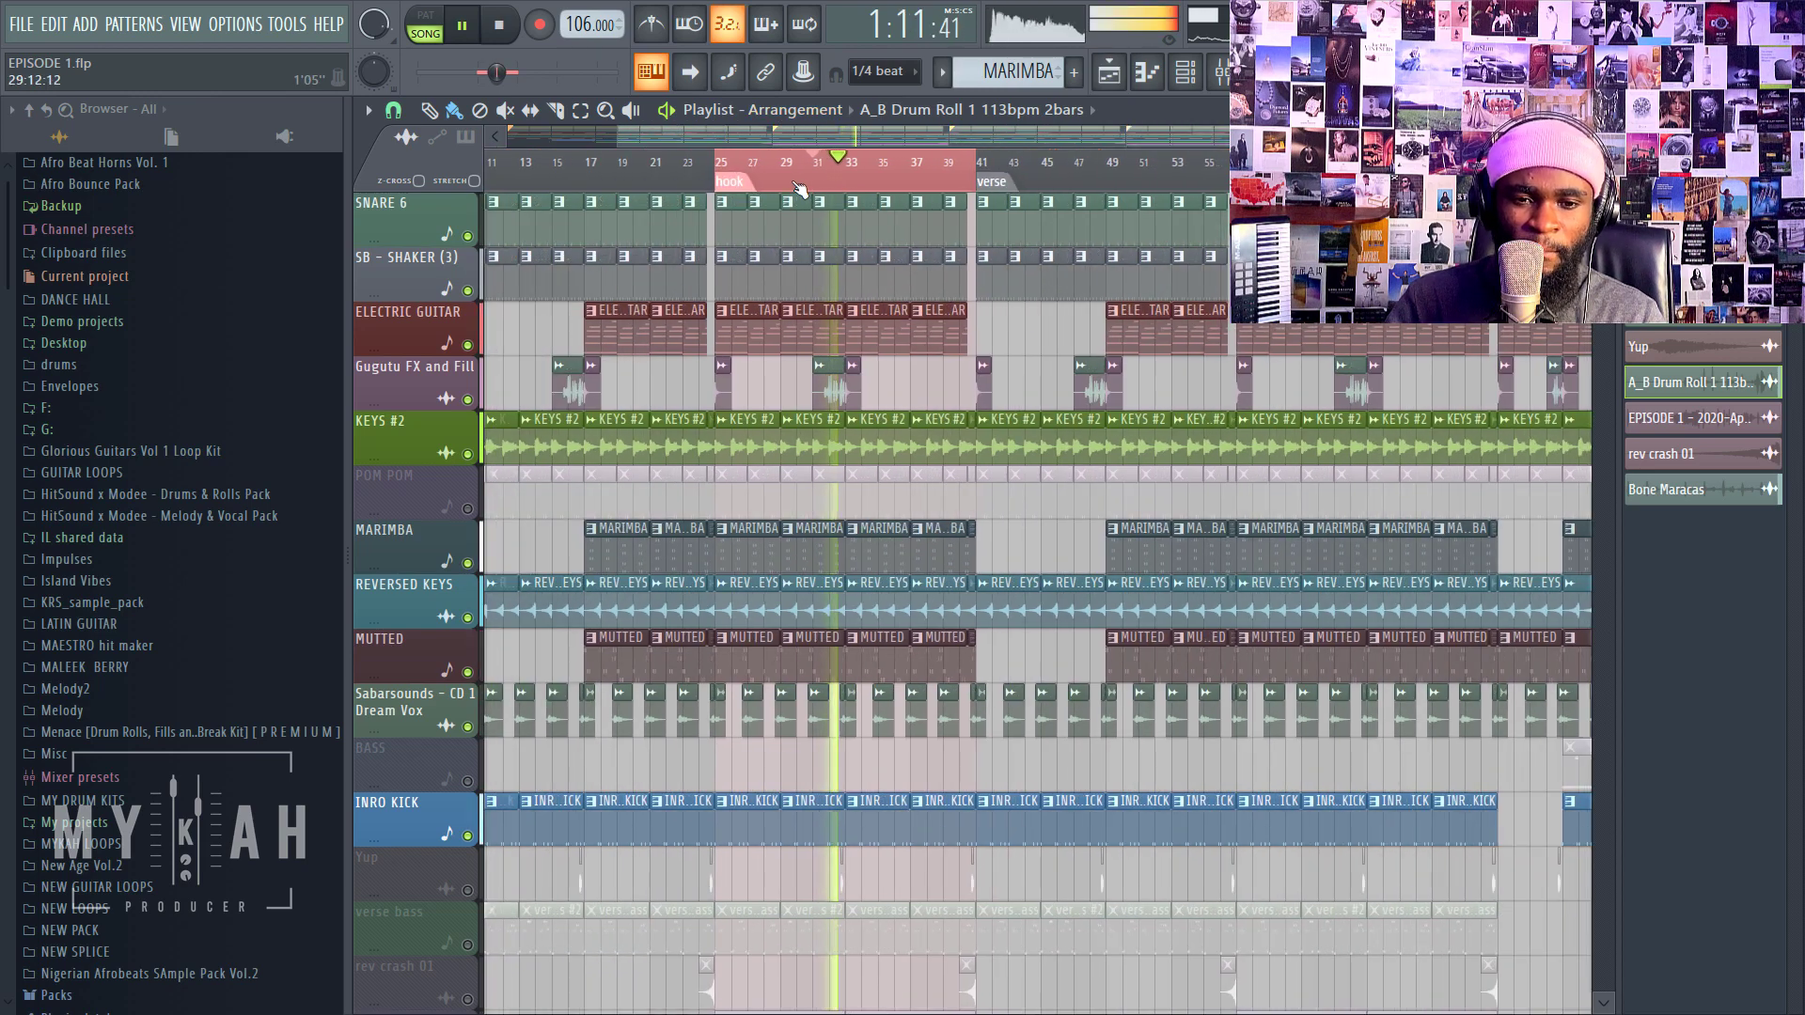
{"action": "key", "text": "space"}
Step: Unmute the verse bass track in the playlist and play the hook with it
{"action": "scroll", "coordinate": [797, 188], "scroll_direction": "up", "scroll_amount": 6}
{"action": "scroll", "coordinate": [780, 606], "scroll_direction": "down", "scroll_amount": 4}
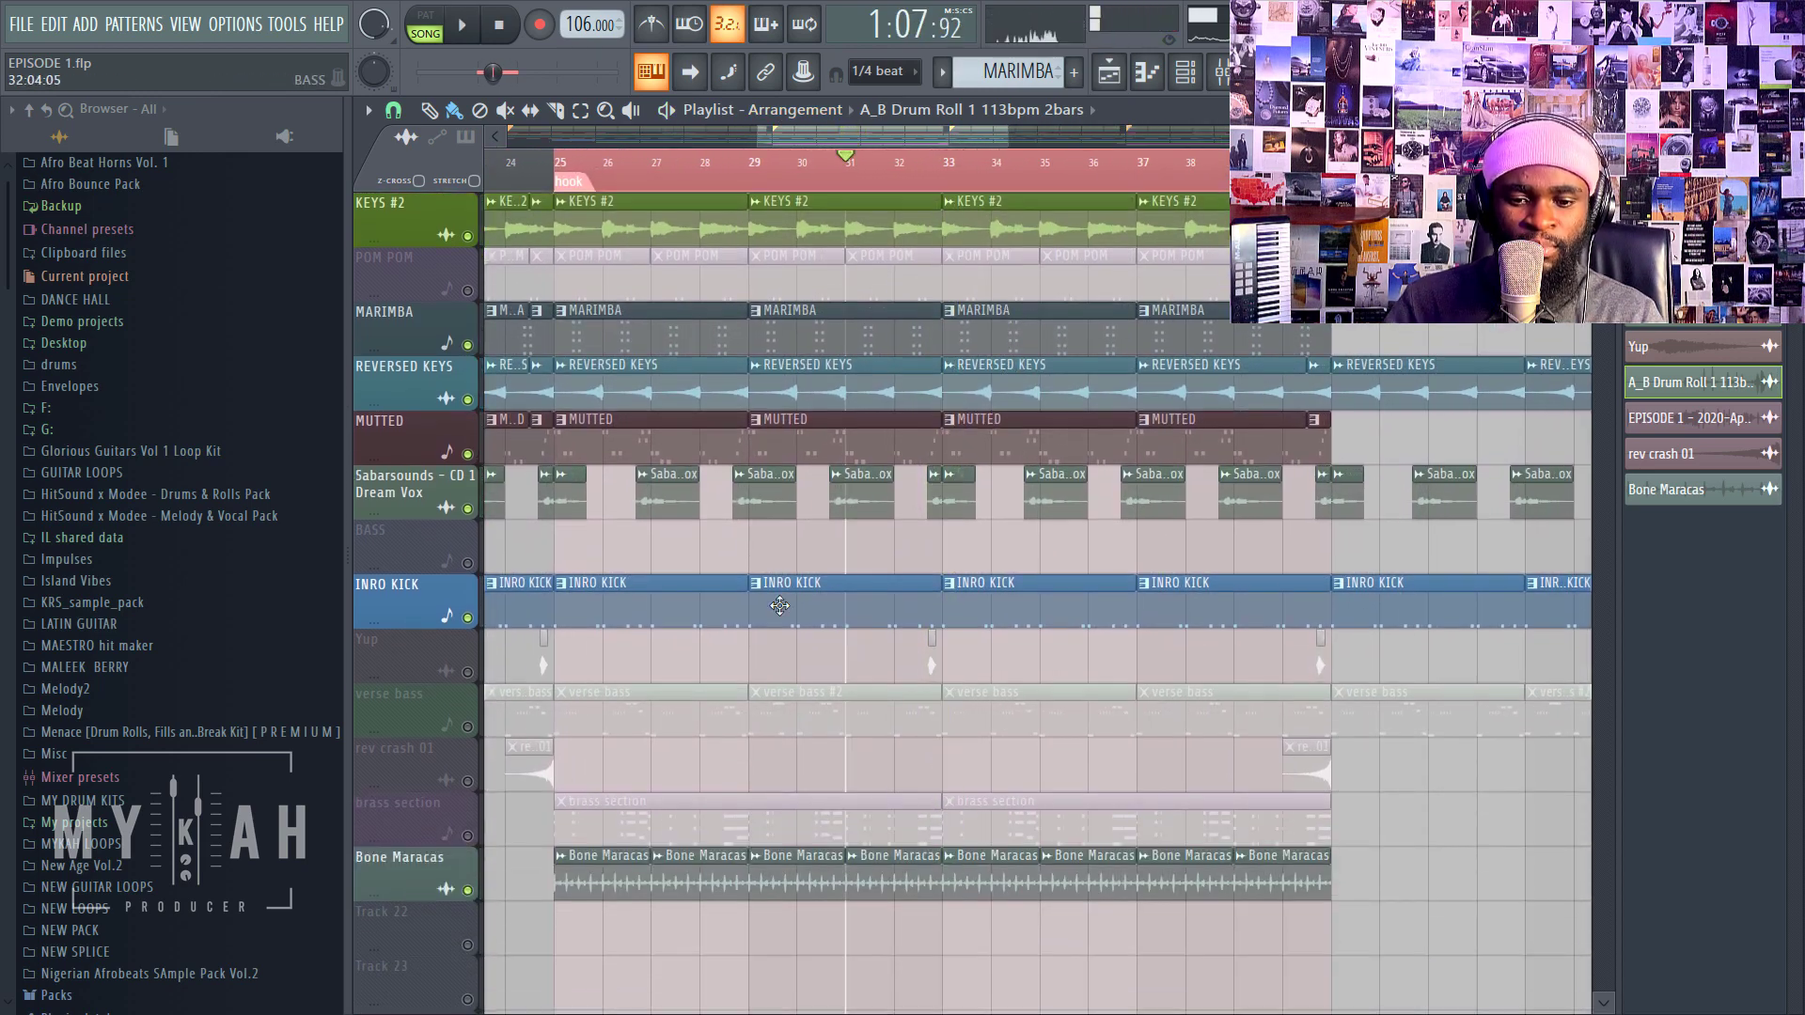
{"action": "left_click", "coordinate": [468, 726]}
{"action": "key", "text": "space"}
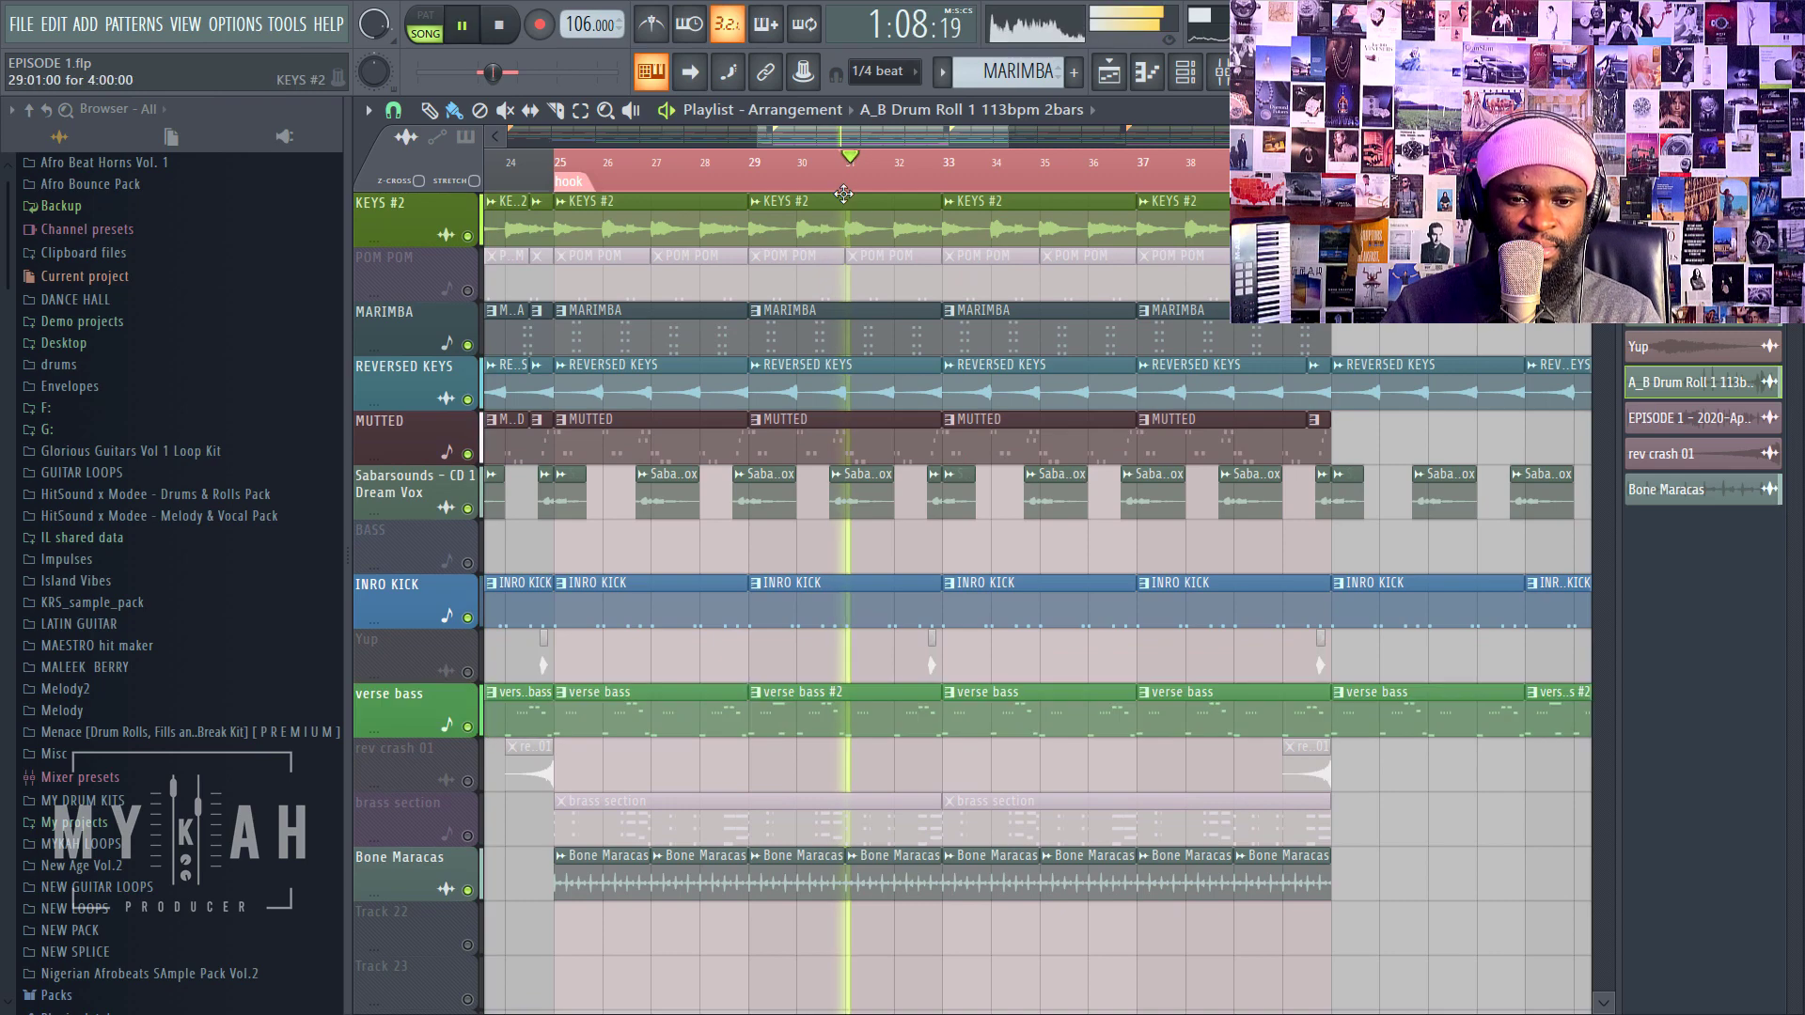
Step: Listen through the hook with slightly shorter playlist tracks, stop playback and unmute the POM POM track
{"action": "scroll", "coordinate": [928, 191], "scroll_direction": "down", "scroll_amount": 1}
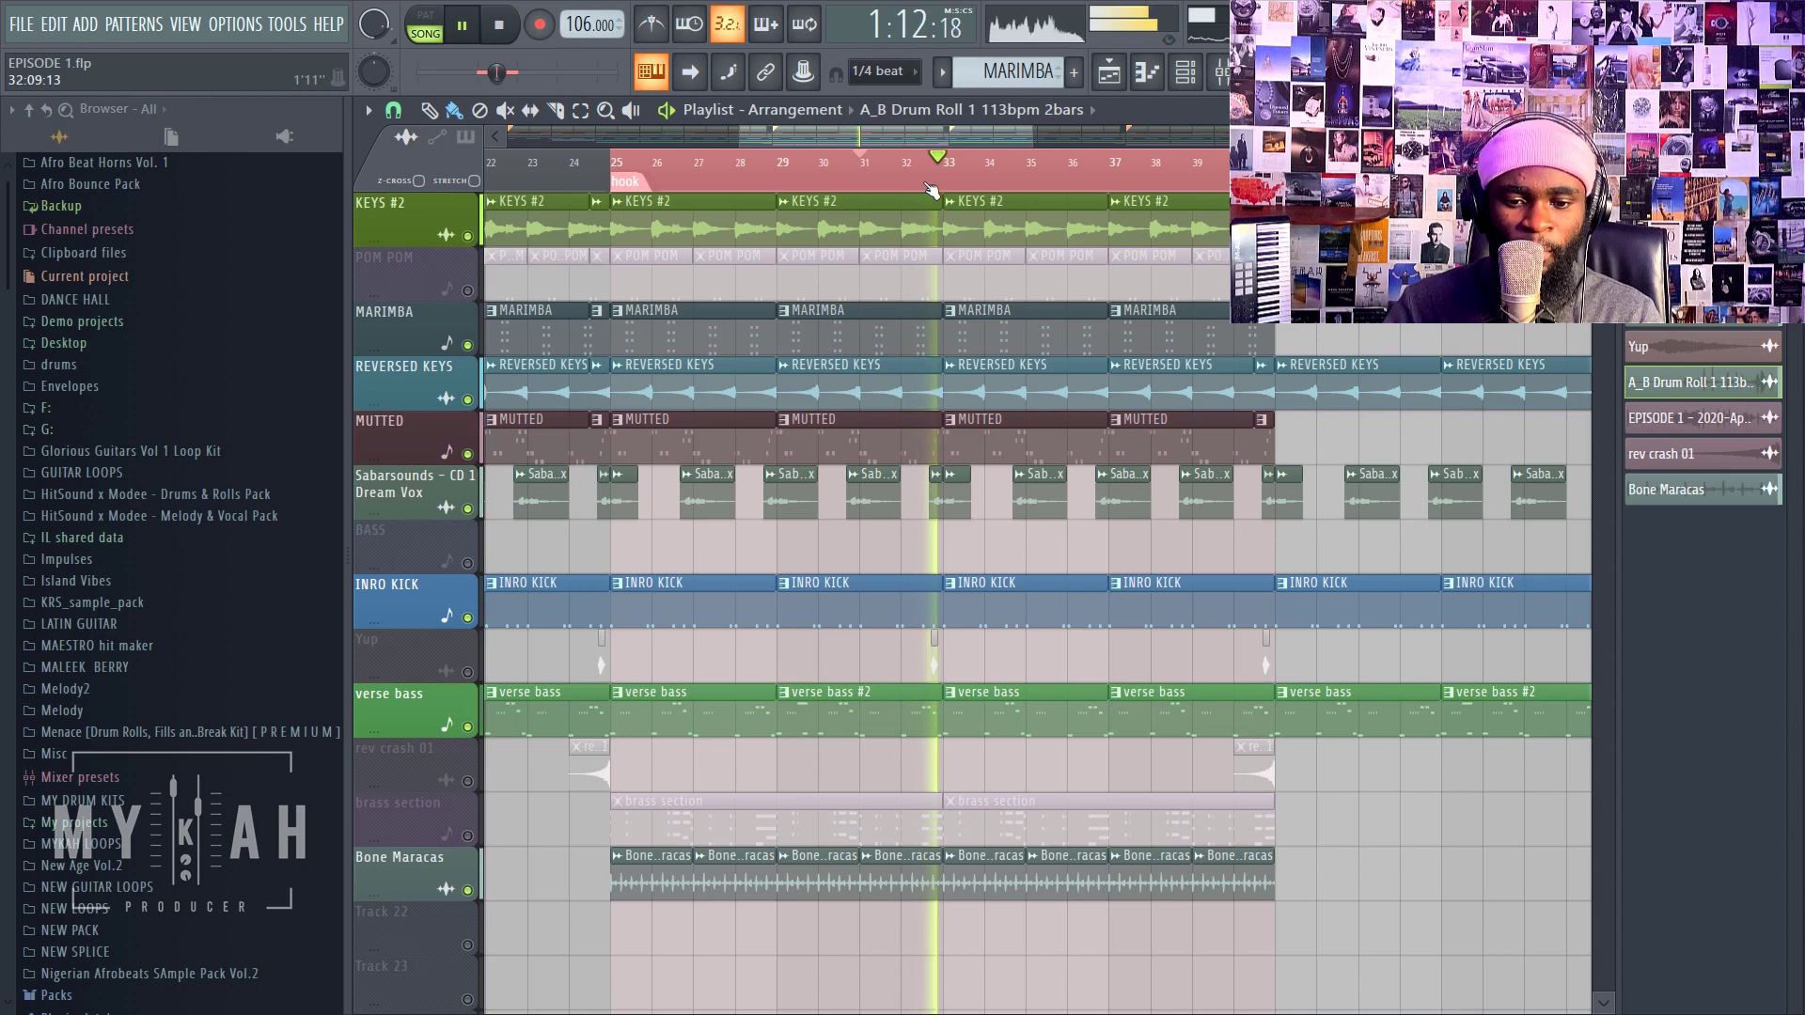
{"action": "scroll", "coordinate": [929, 190], "scroll_direction": "down", "scroll_amount": 1}
{"action": "scroll", "coordinate": [934, 296], "scroll_direction": "up", "scroll_amount": 6}
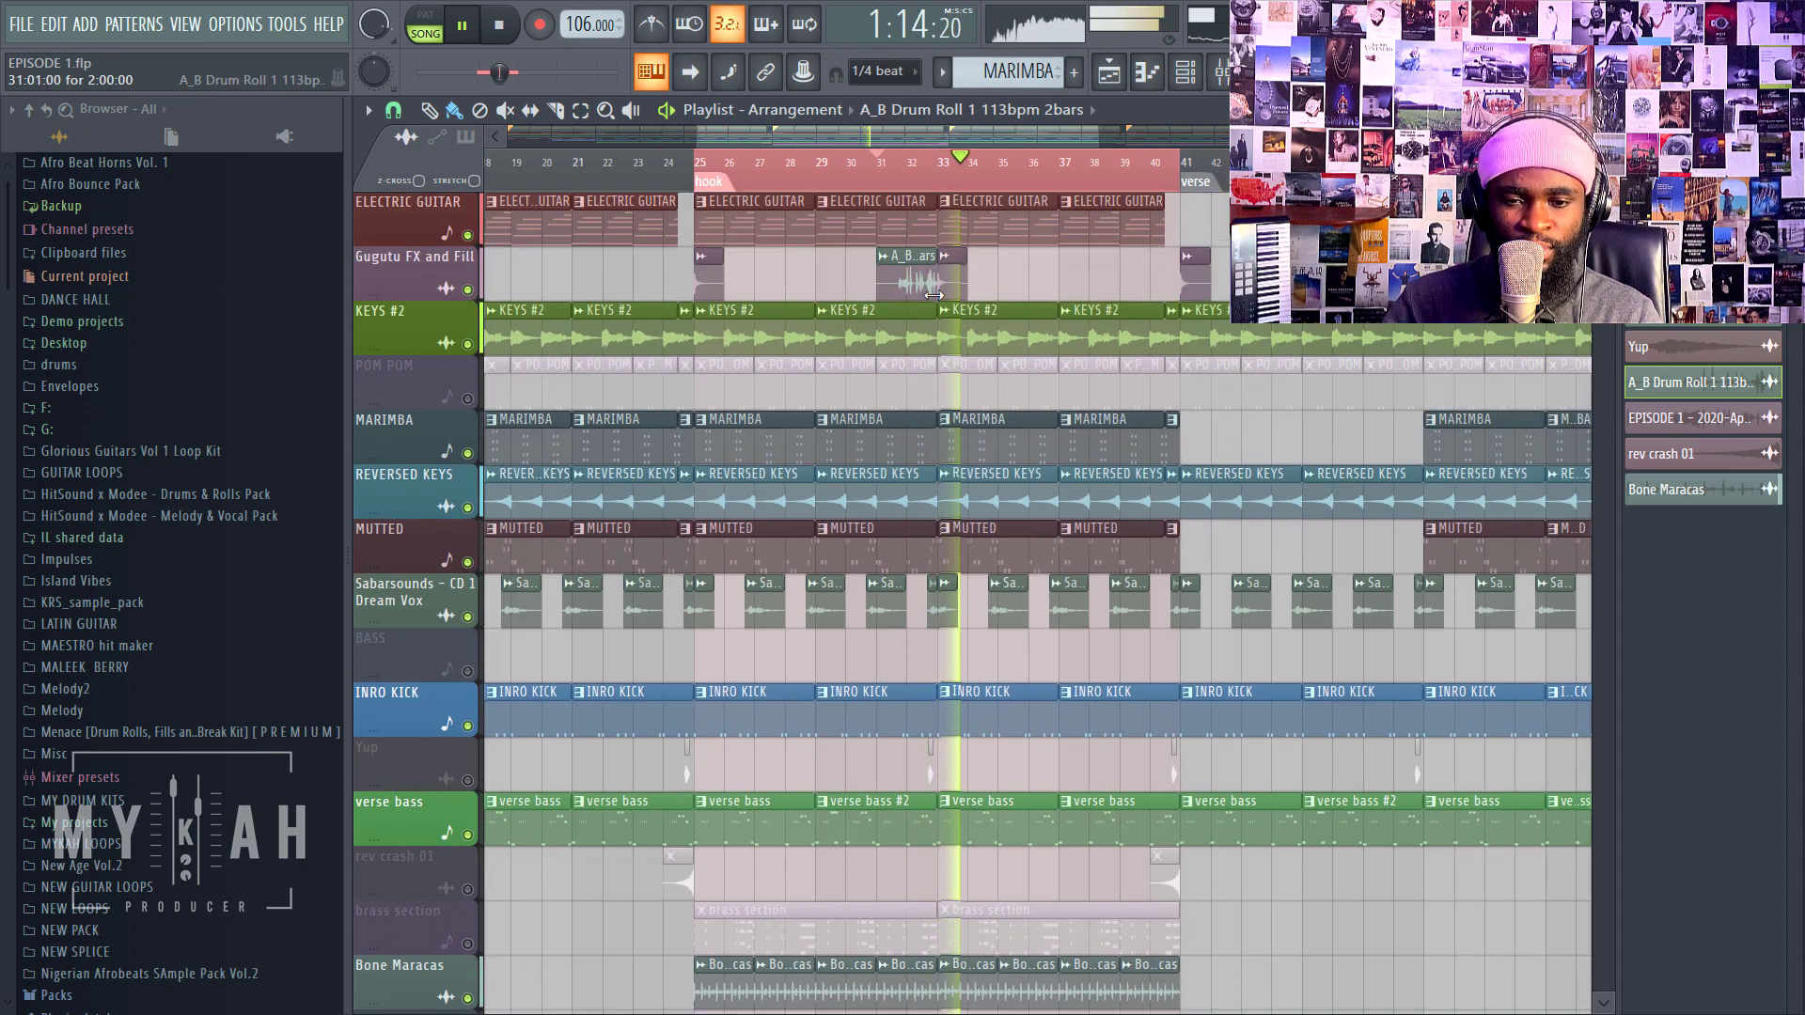
{"action": "scroll", "coordinate": [934, 296], "scroll_direction": "up", "scroll_amount": 2}
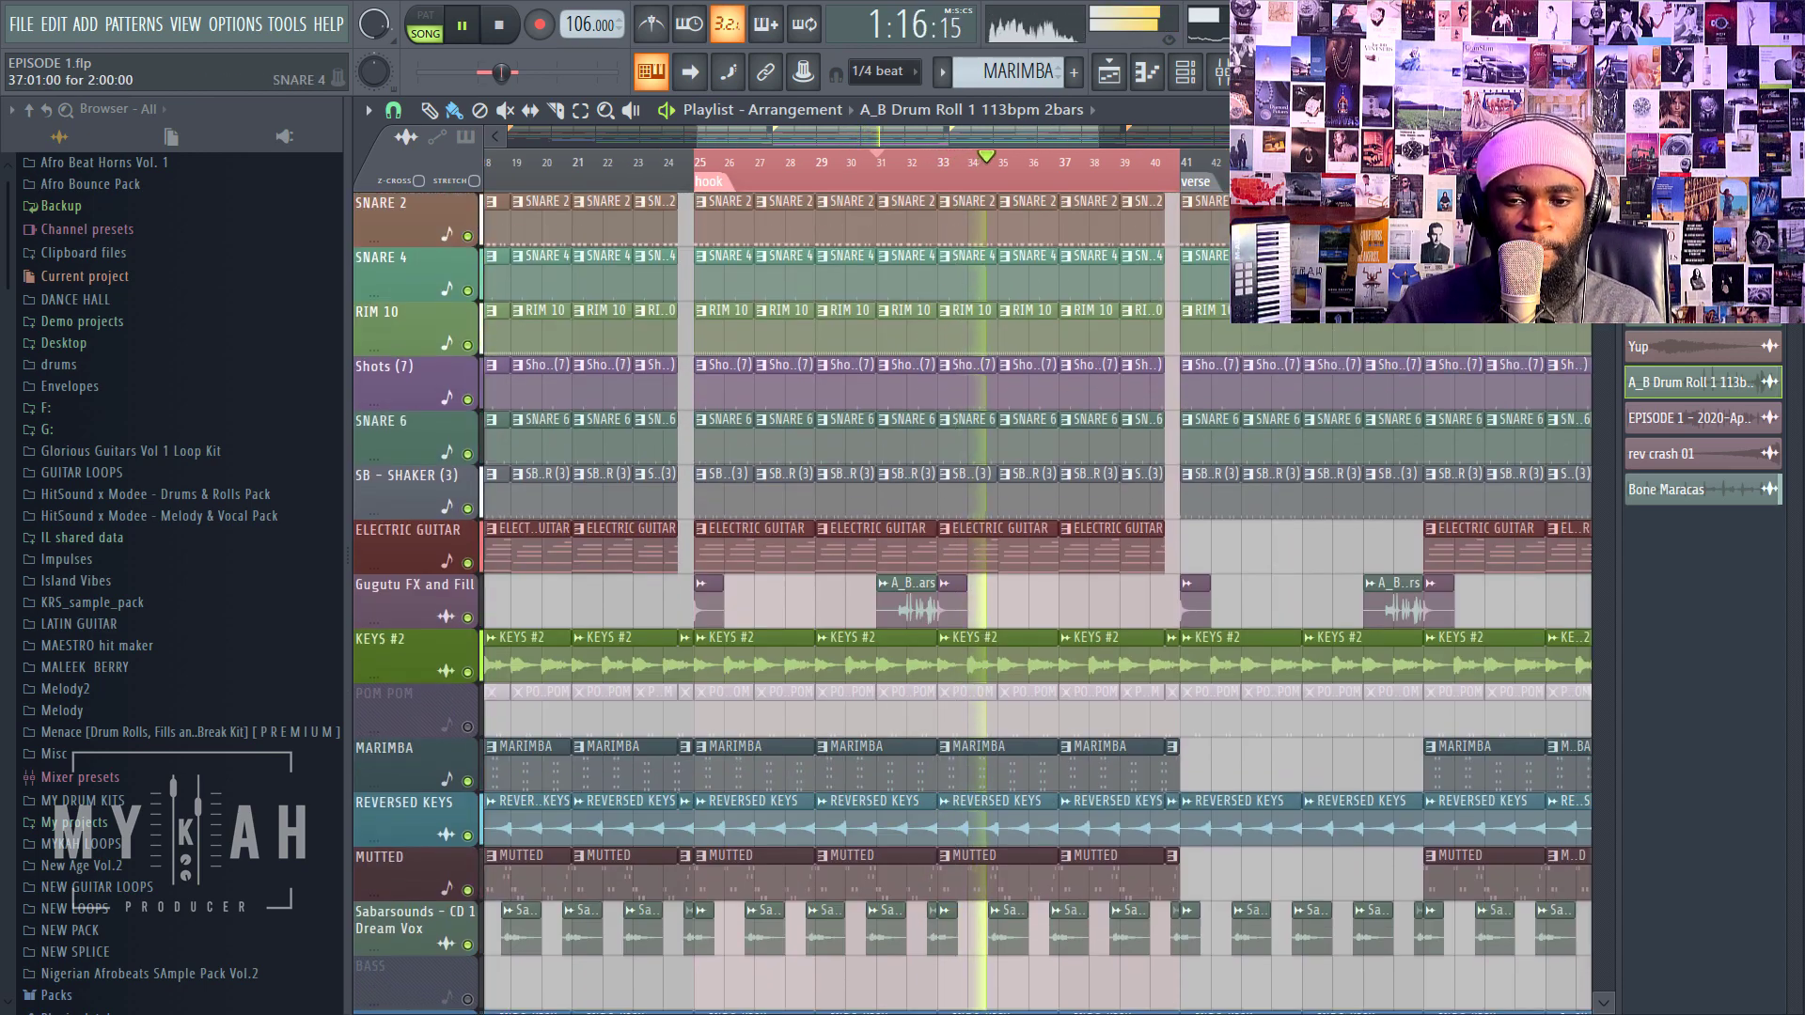
{"action": "scroll", "coordinate": [1591, 188], "scroll_direction": "down", "scroll_amount": 1}
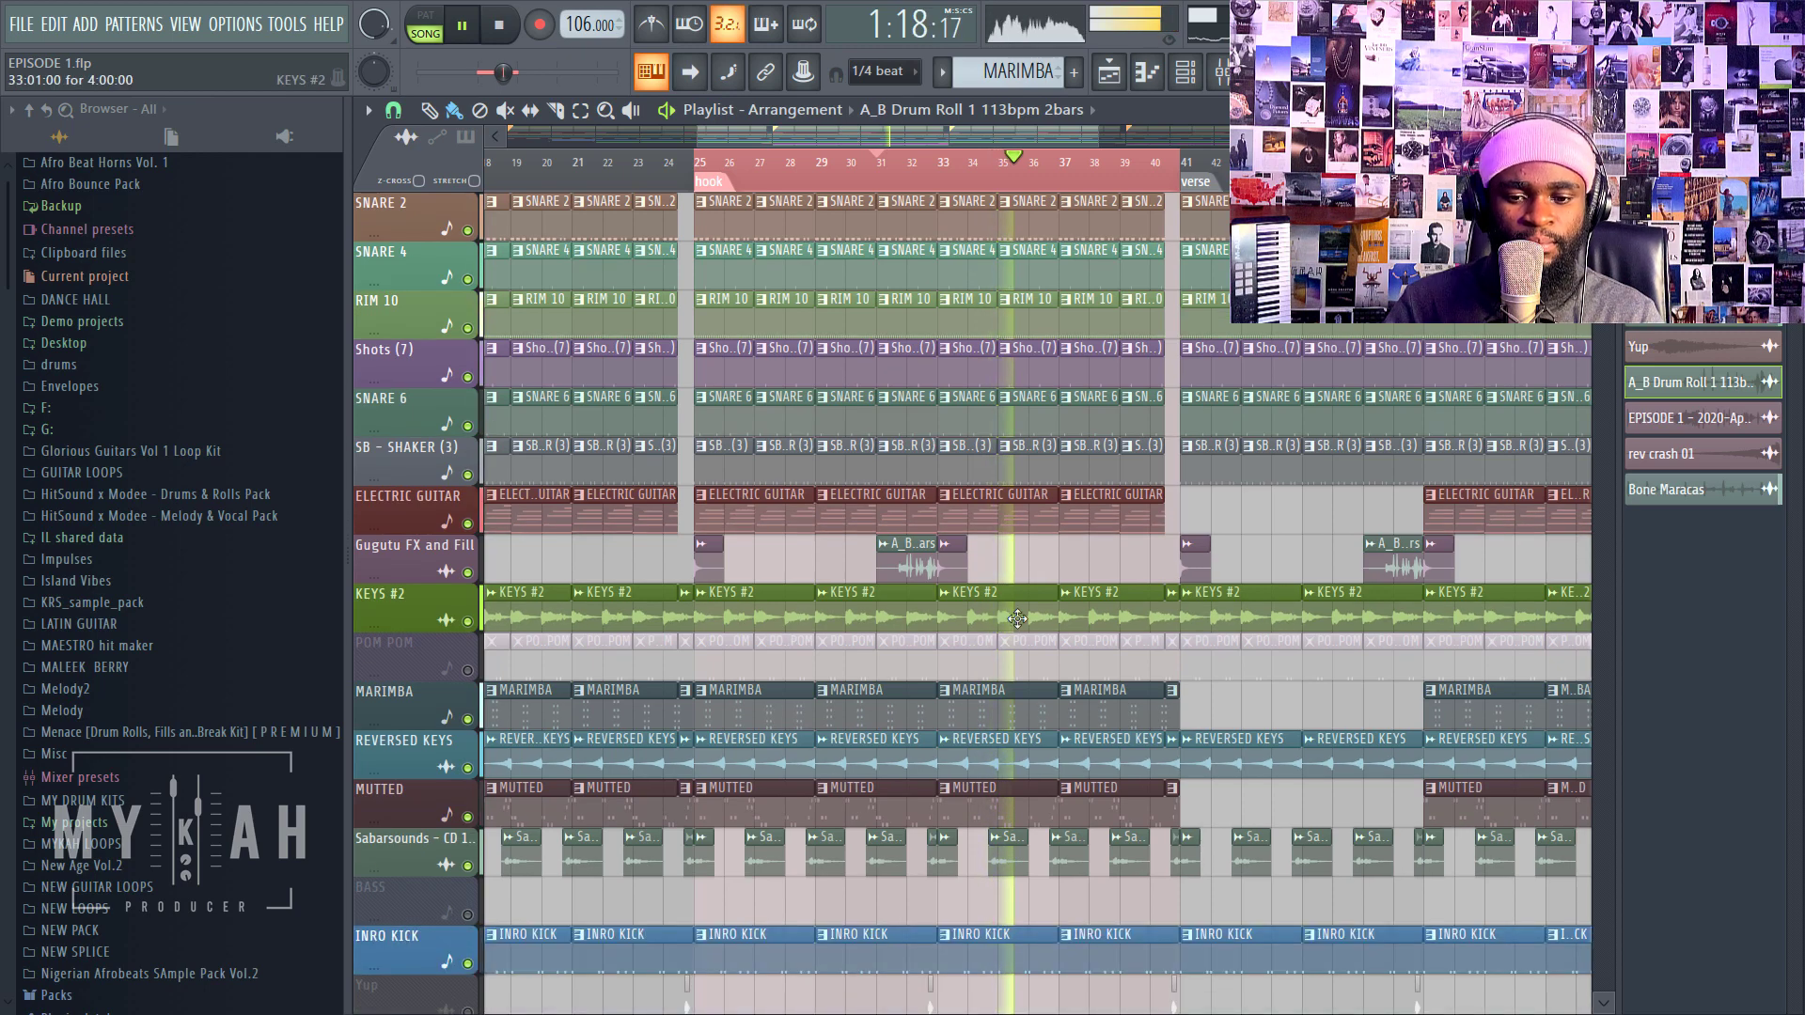
{"action": "scroll", "coordinate": [992, 550], "scroll_direction": "down", "scroll_amount": 2}
{"action": "scroll", "coordinate": [991, 550], "scroll_direction": "down", "scroll_amount": 2}
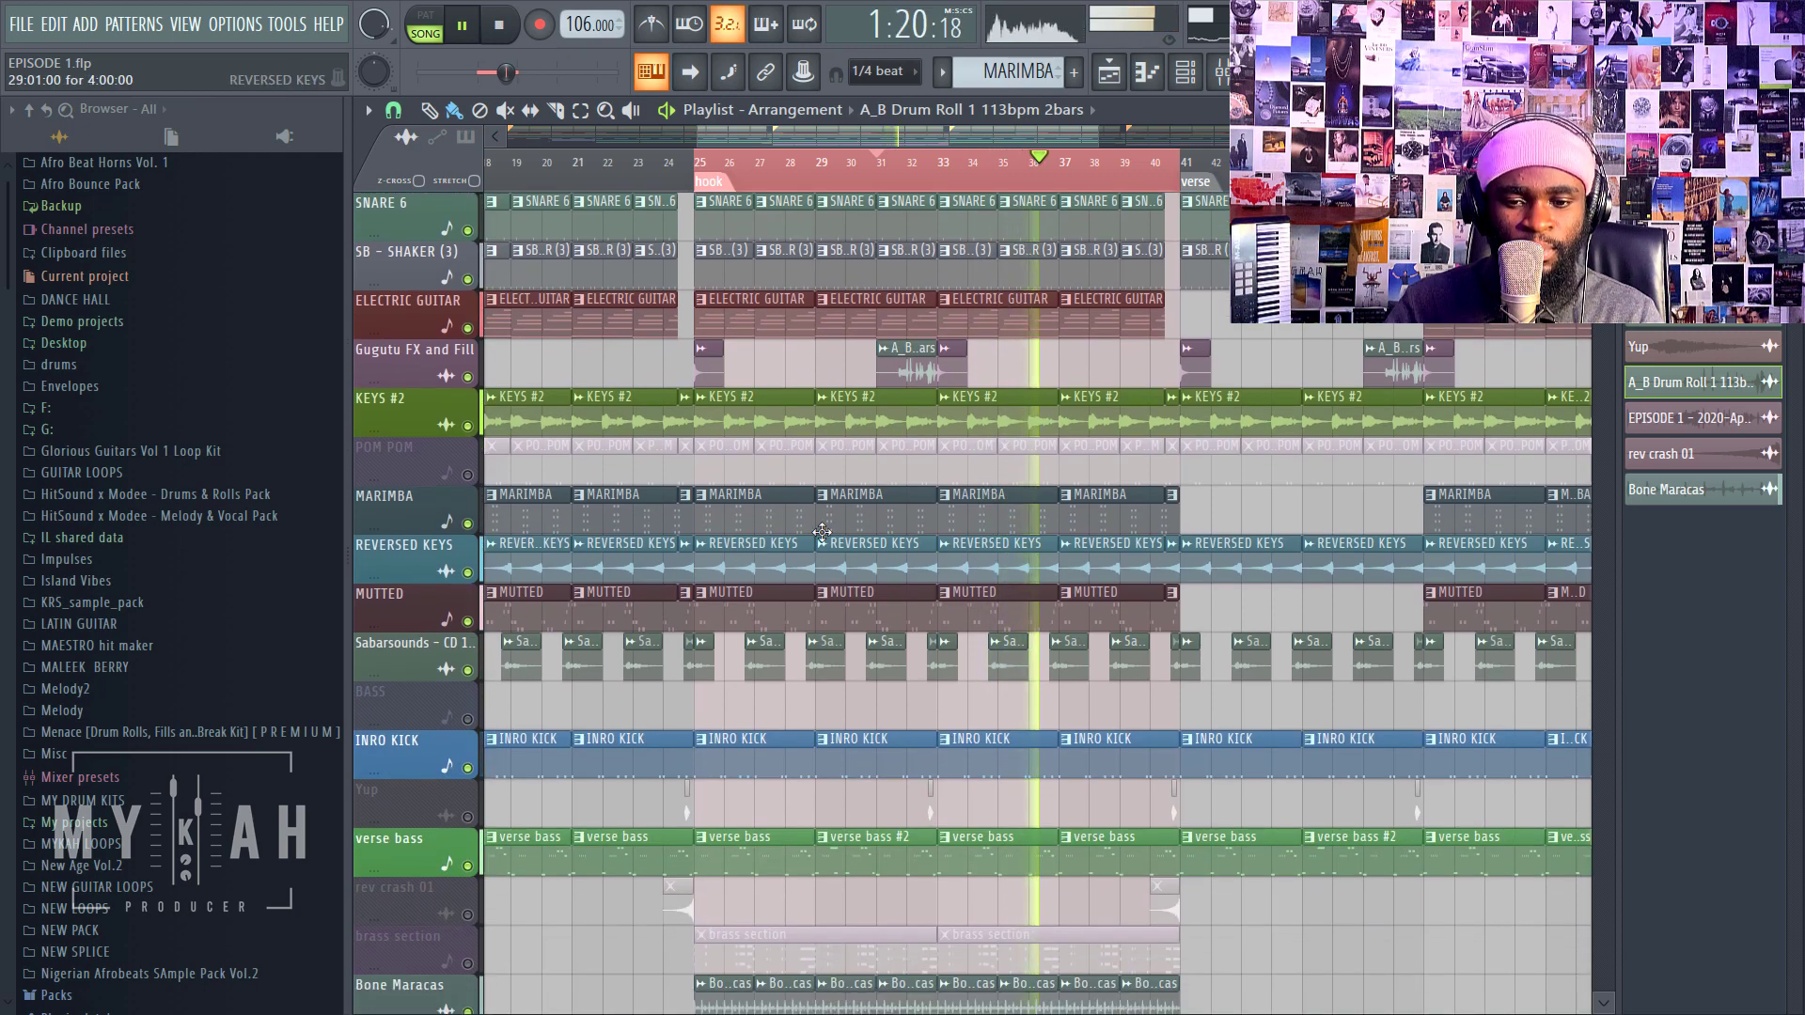
{"action": "key", "text": "space"}
{"action": "left_click", "coordinate": [468, 476]}
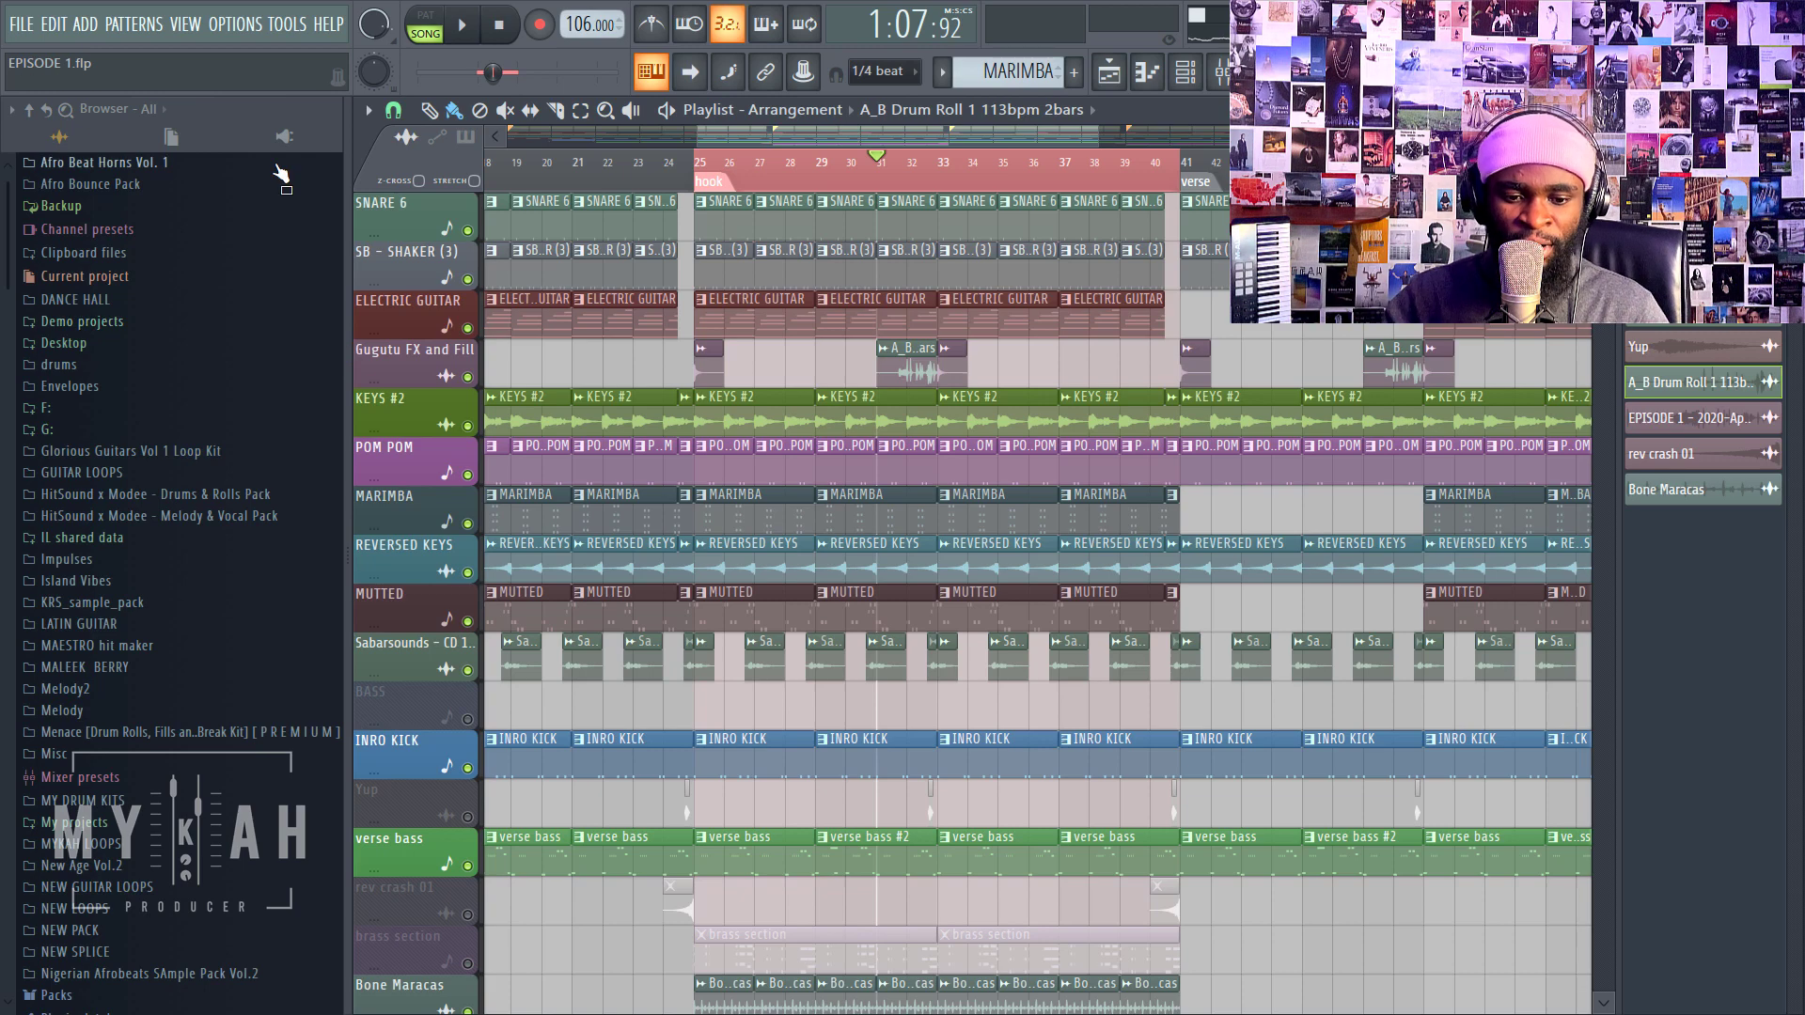
Step: Play the hook with the POM POM layer and unmute the Yup vocal track during playback
{"action": "scroll", "coordinate": [532, 294], "scroll_direction": "up", "scroll_amount": 2}
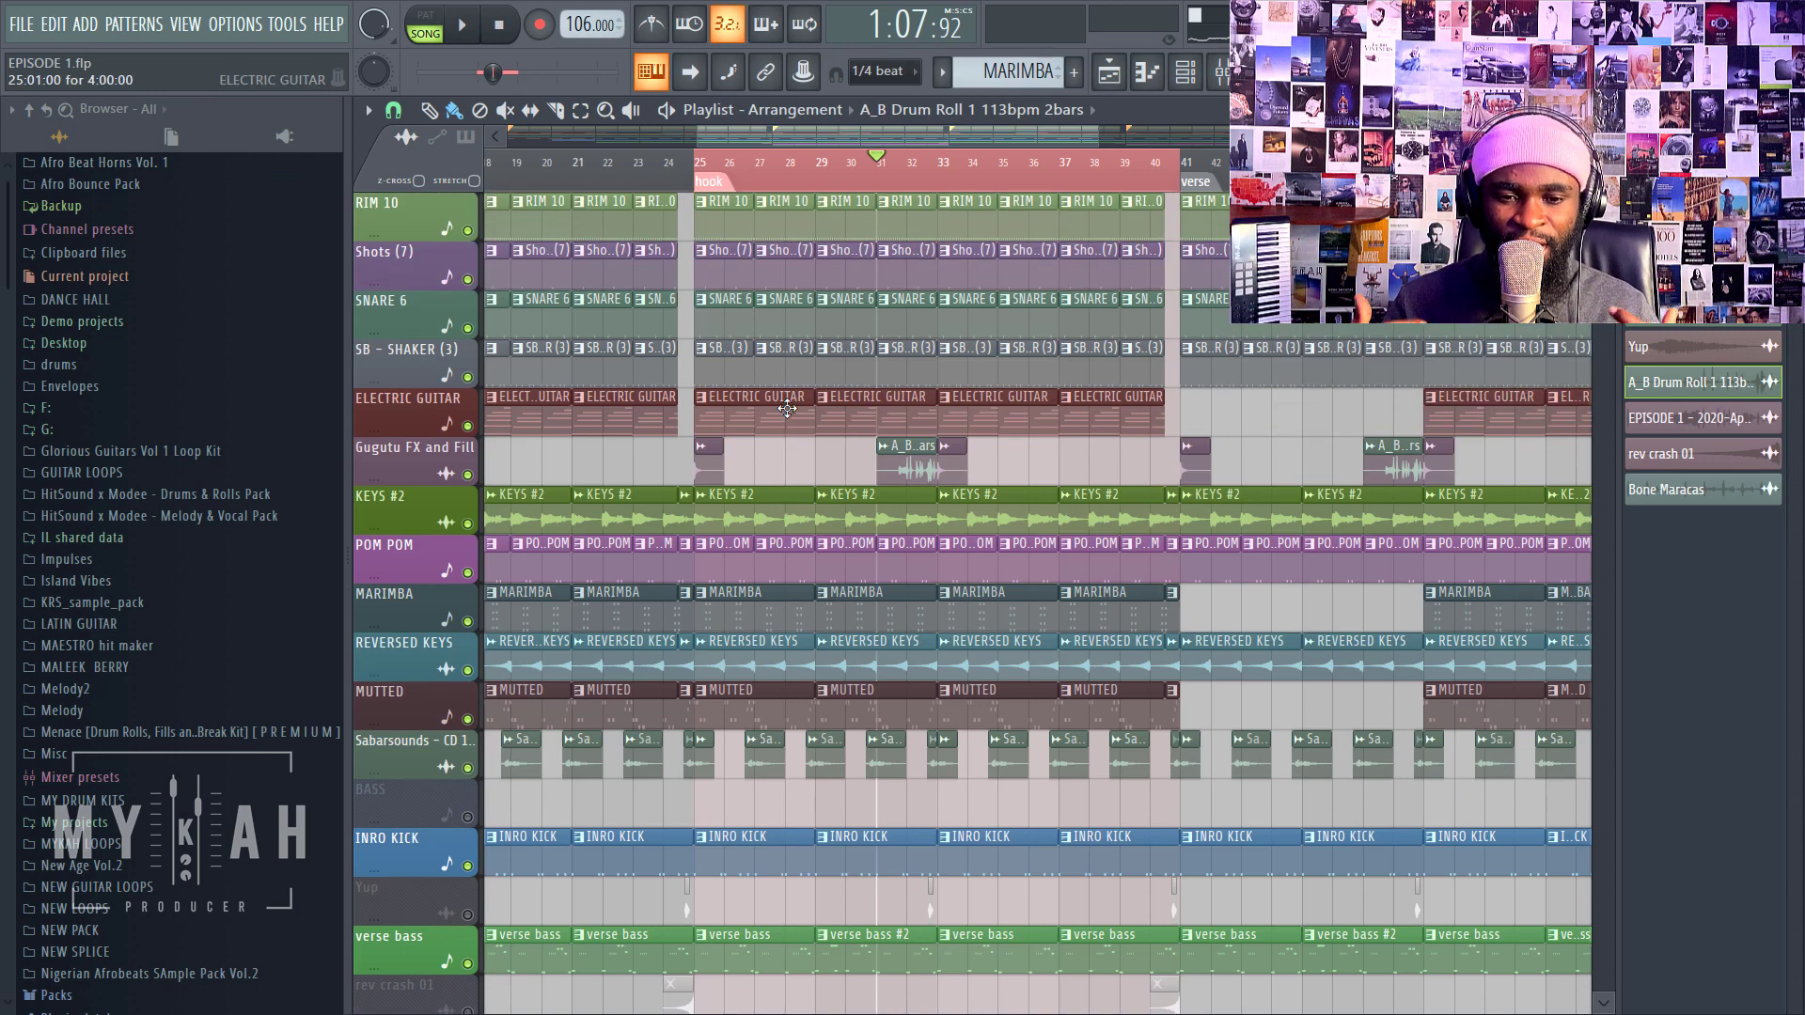
{"action": "scroll", "coordinate": [832, 457], "scroll_direction": "down", "scroll_amount": 3}
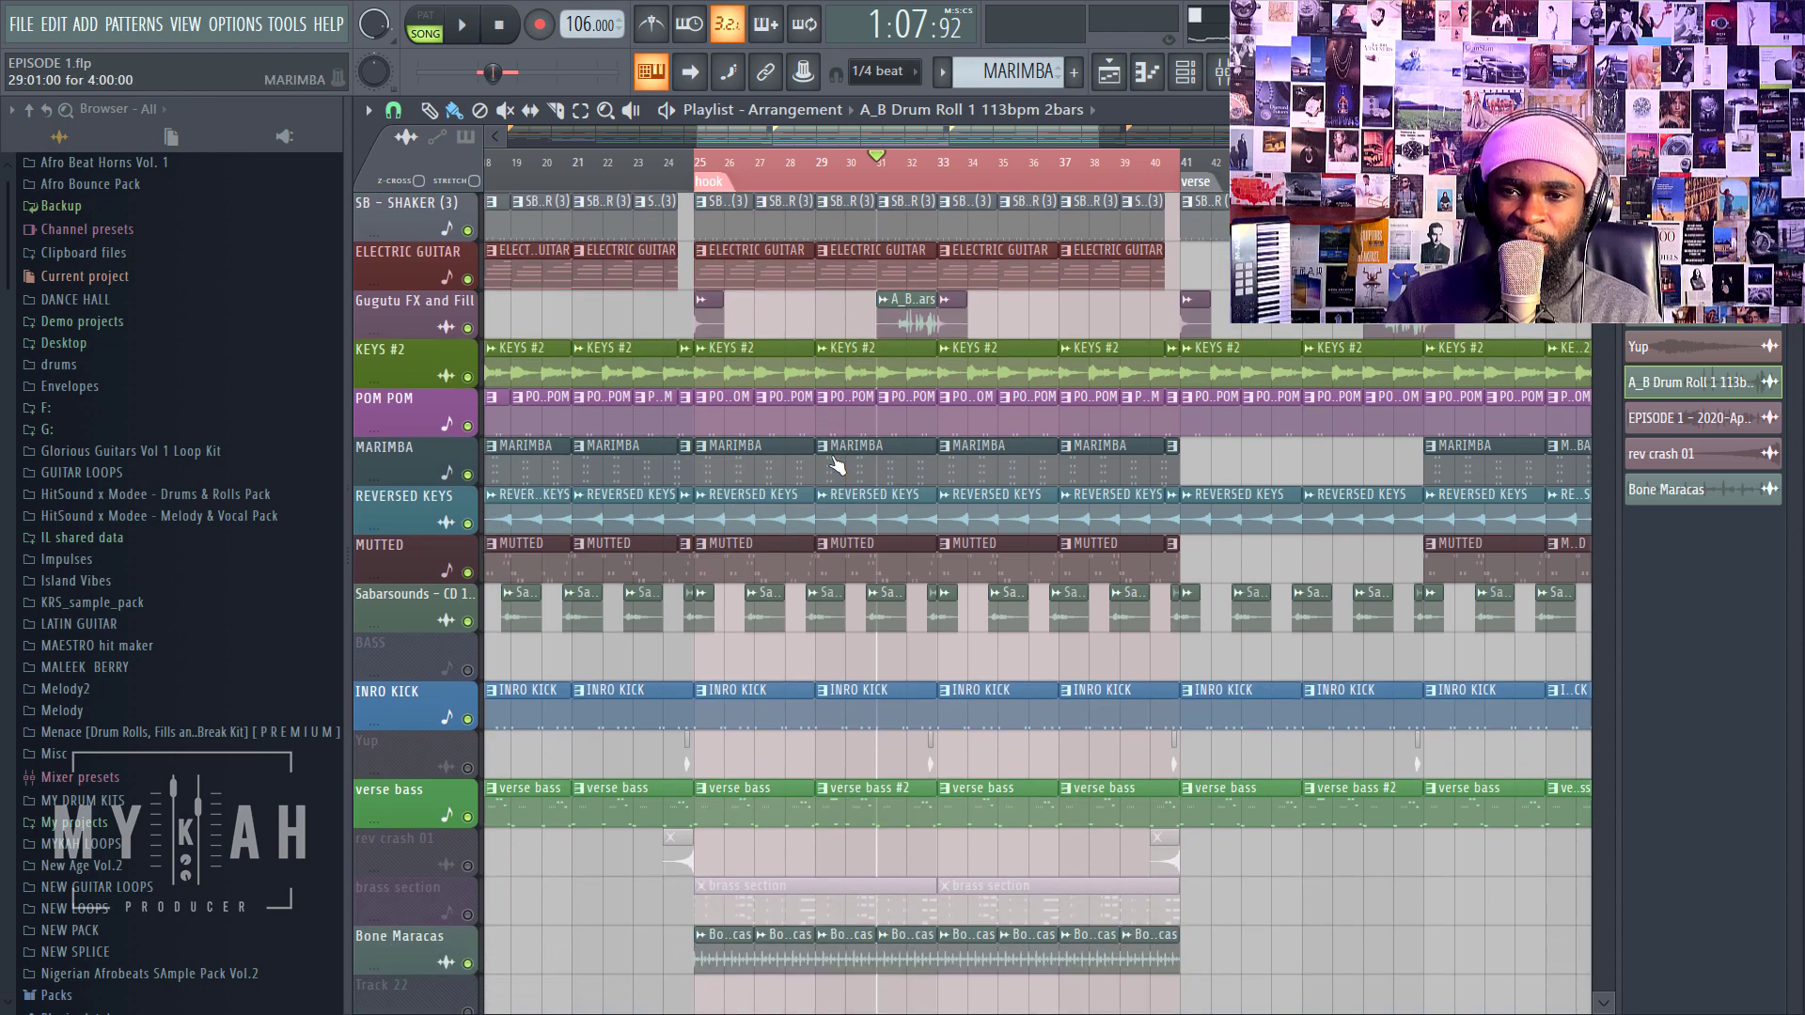
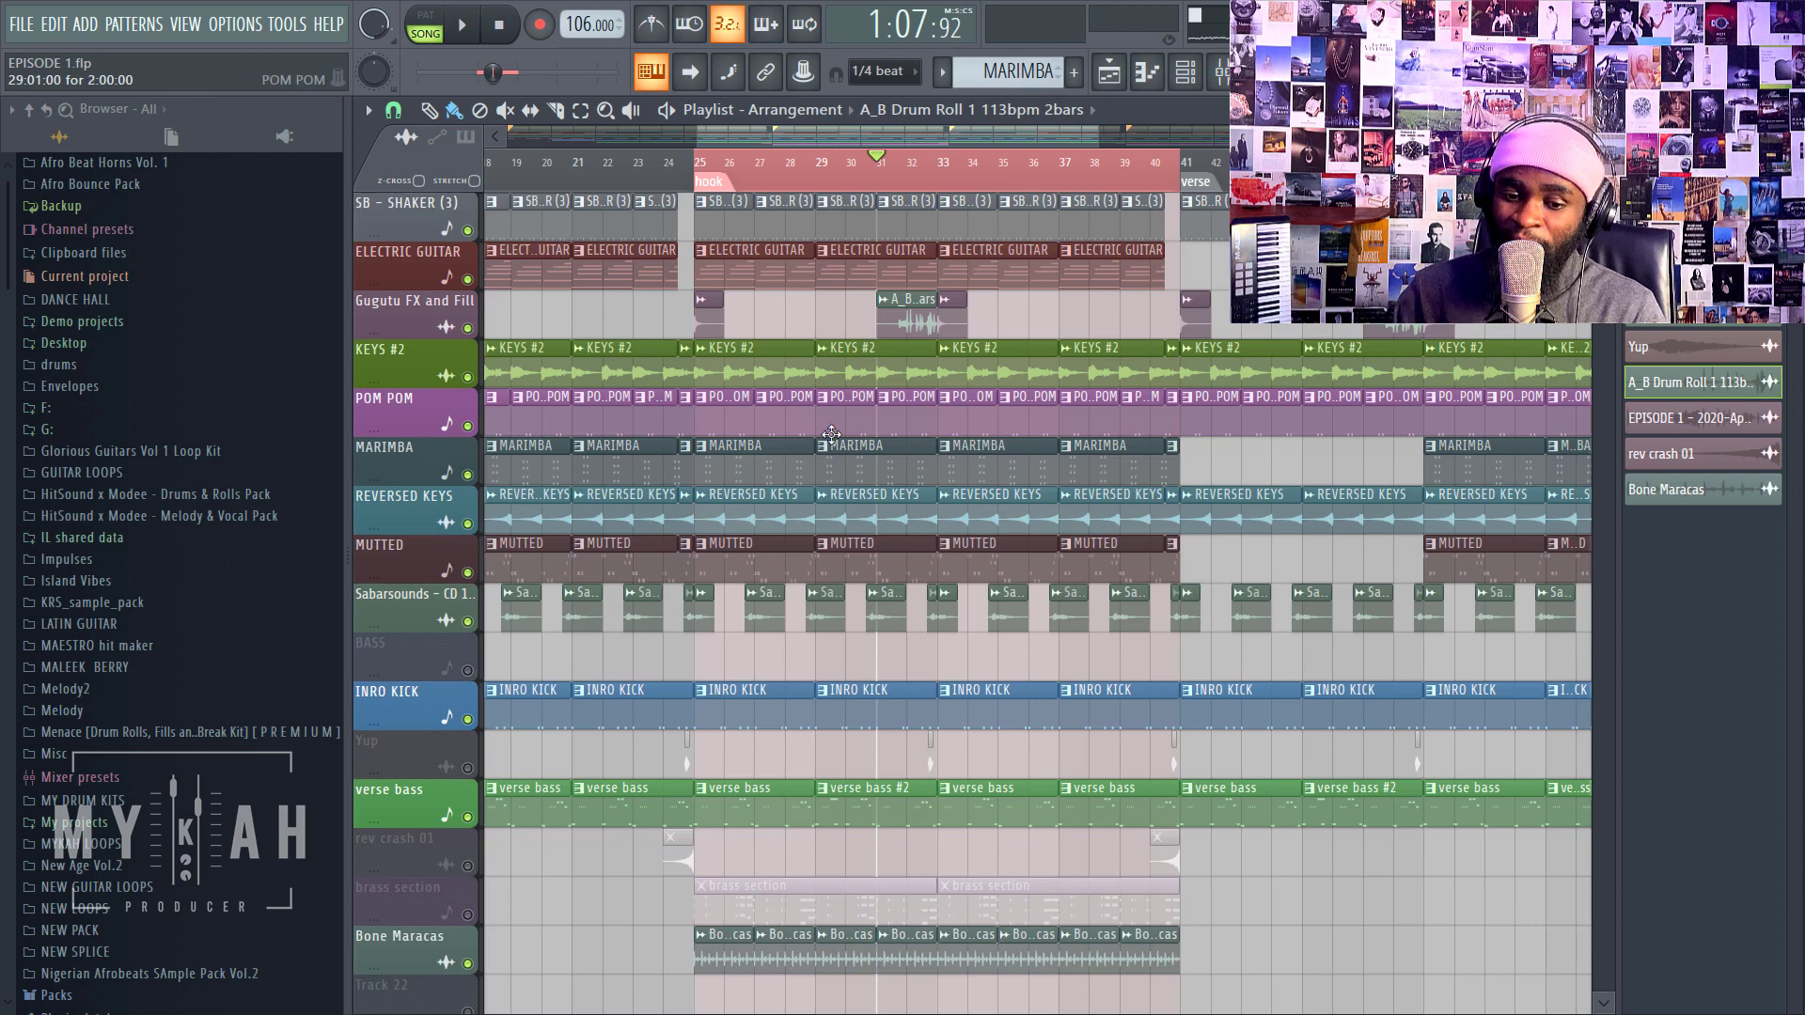
{"action": "key", "text": "space"}
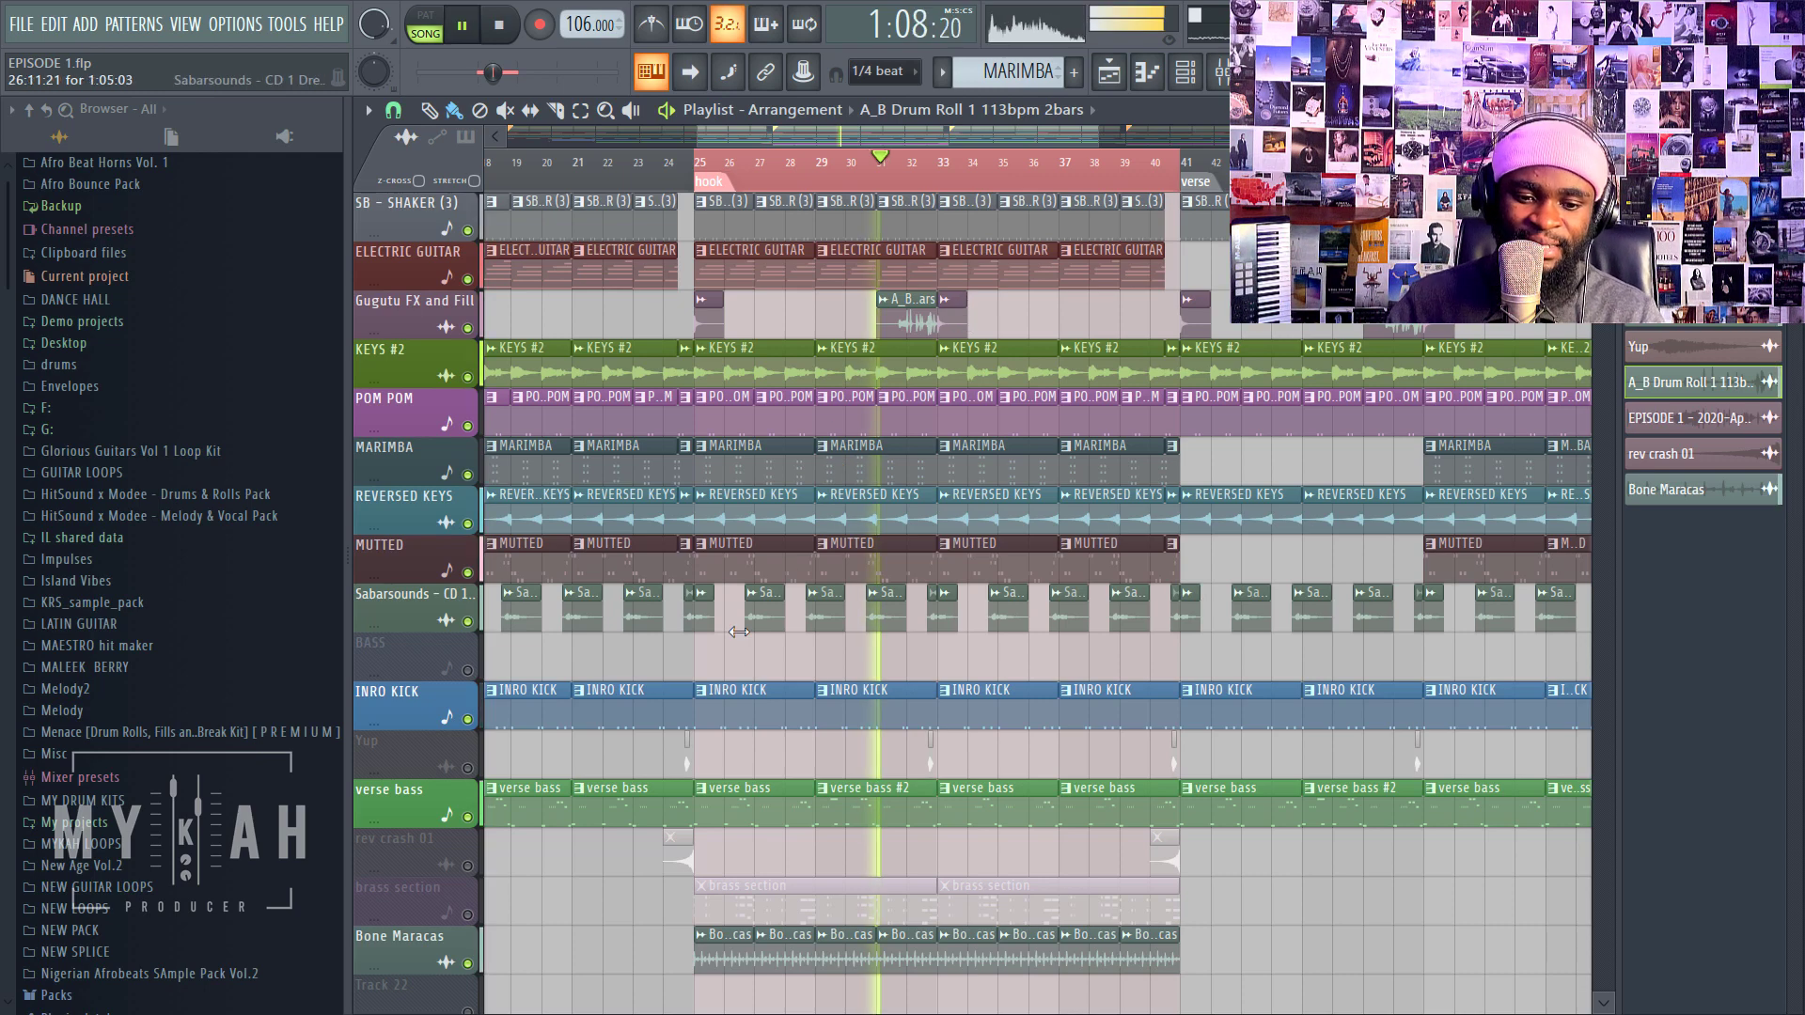
{"action": "left_click", "coordinate": [467, 768]}
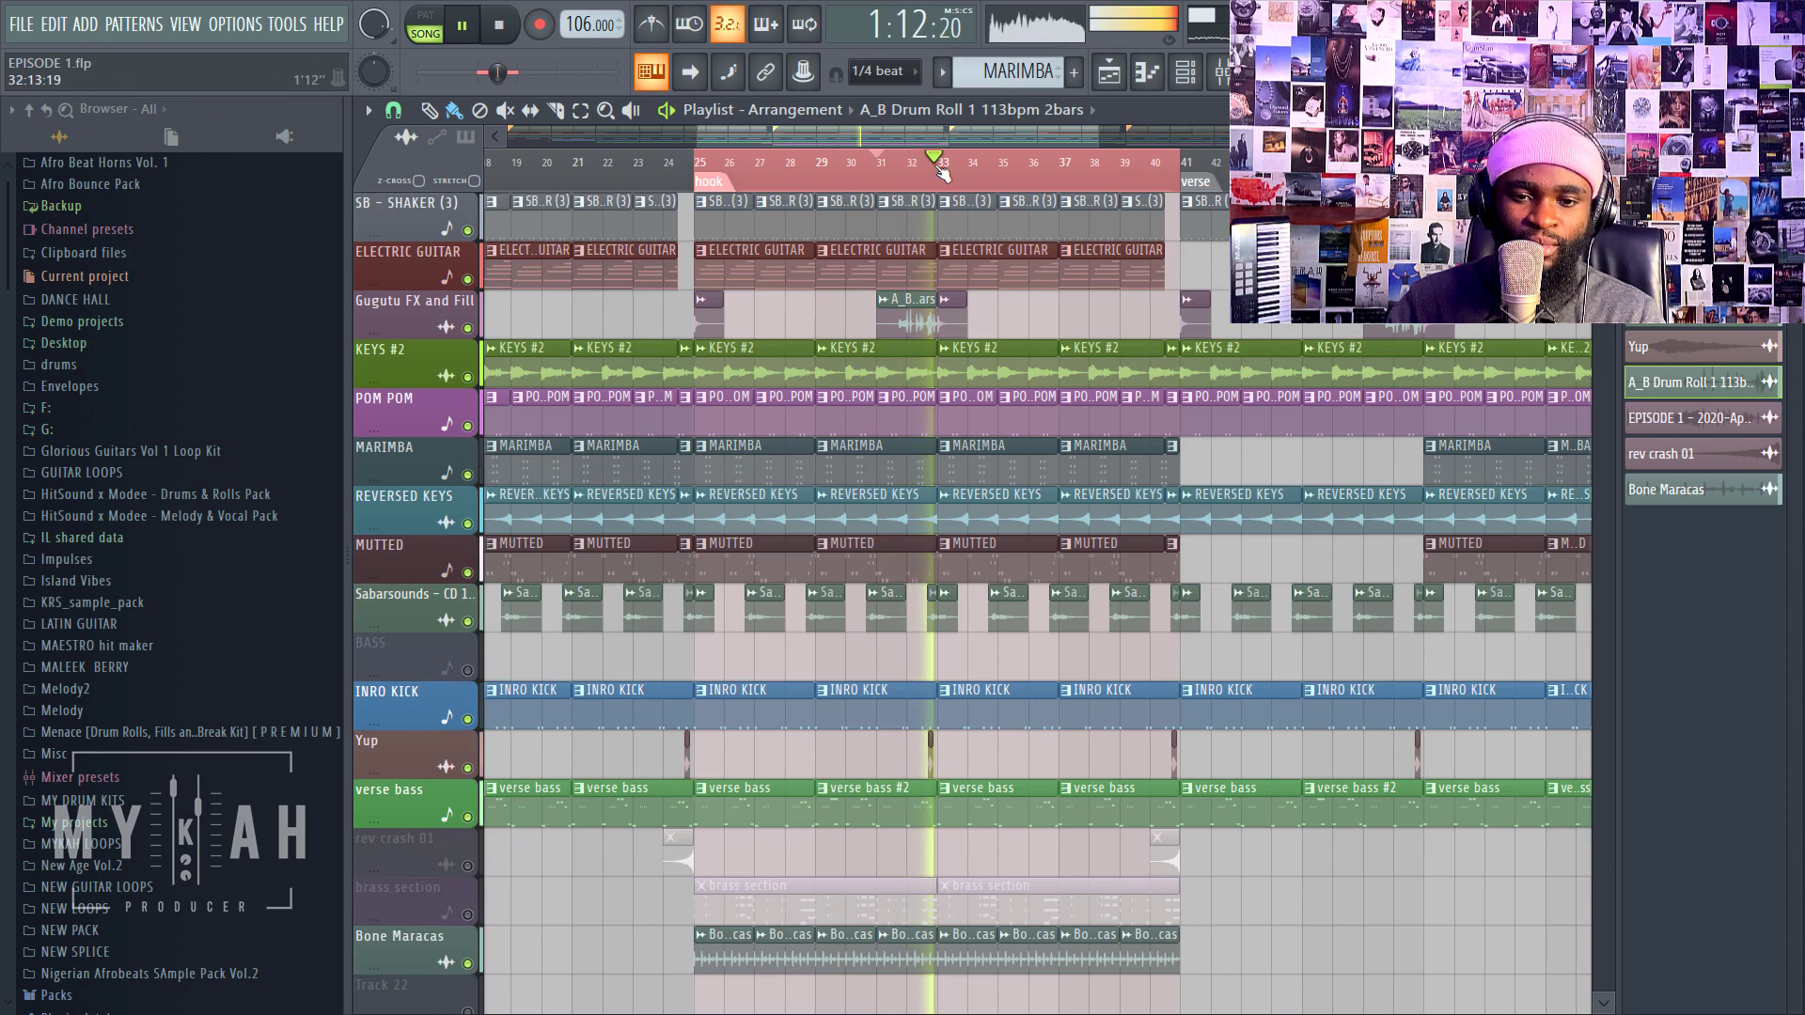
Step: Find the Yup clip's mixer track and lower its fader to 76% (-5.7 dB) while replaying the hook
{"action": "key", "text": "space"}
{"action": "double_click", "coordinate": [930, 768]}
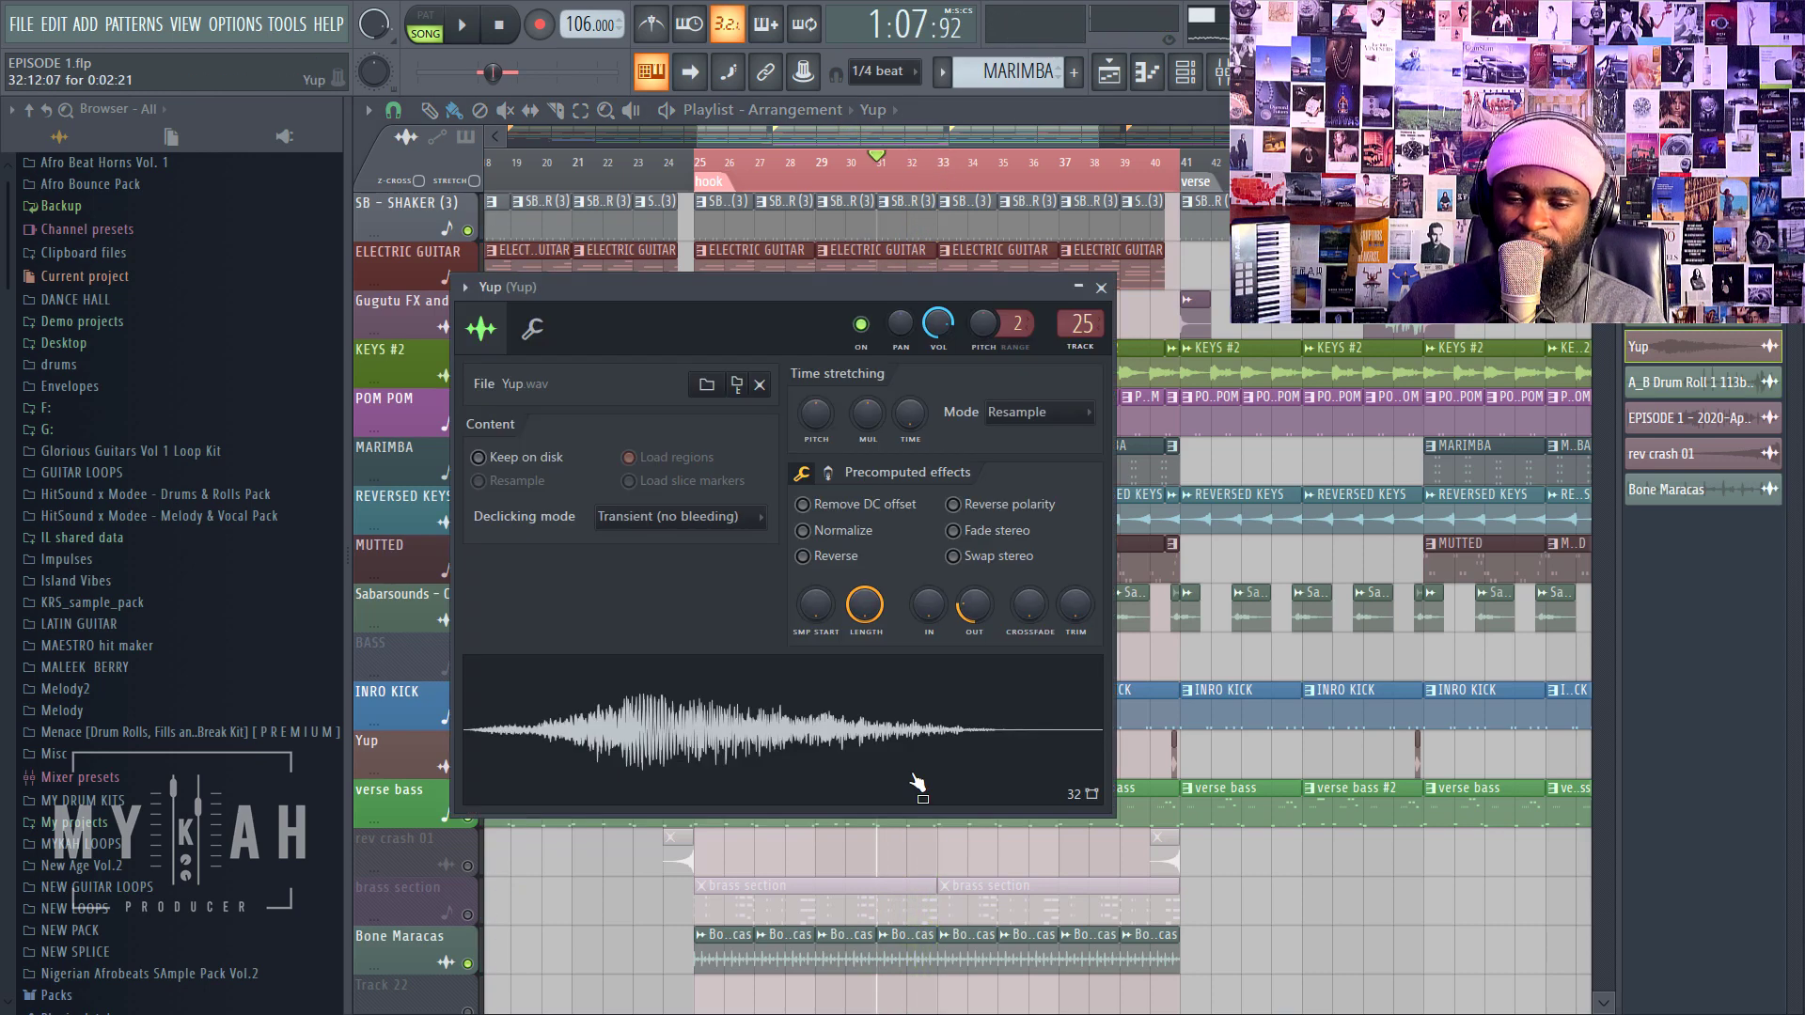
{"action": "key", "text": "F9"}
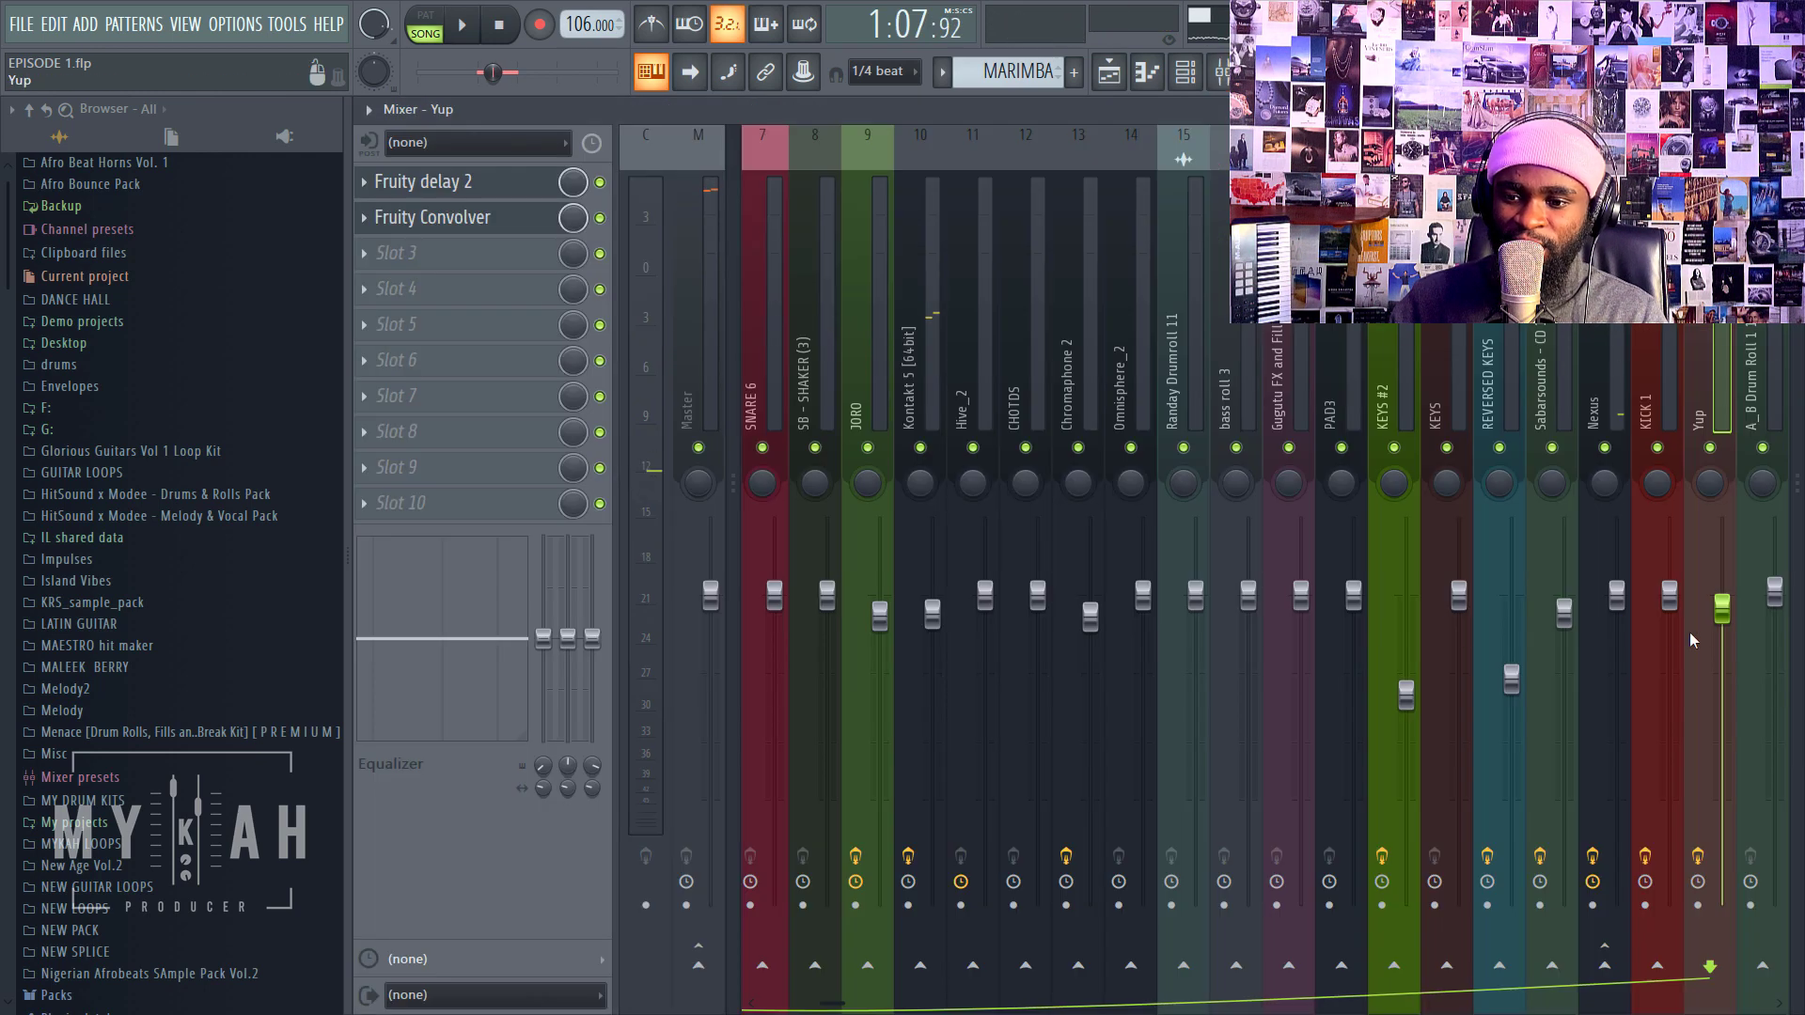
{"action": "left_click_drag", "start_coordinate": [1724, 617], "coordinate": [1724, 662]}
{"action": "key", "text": "space"}
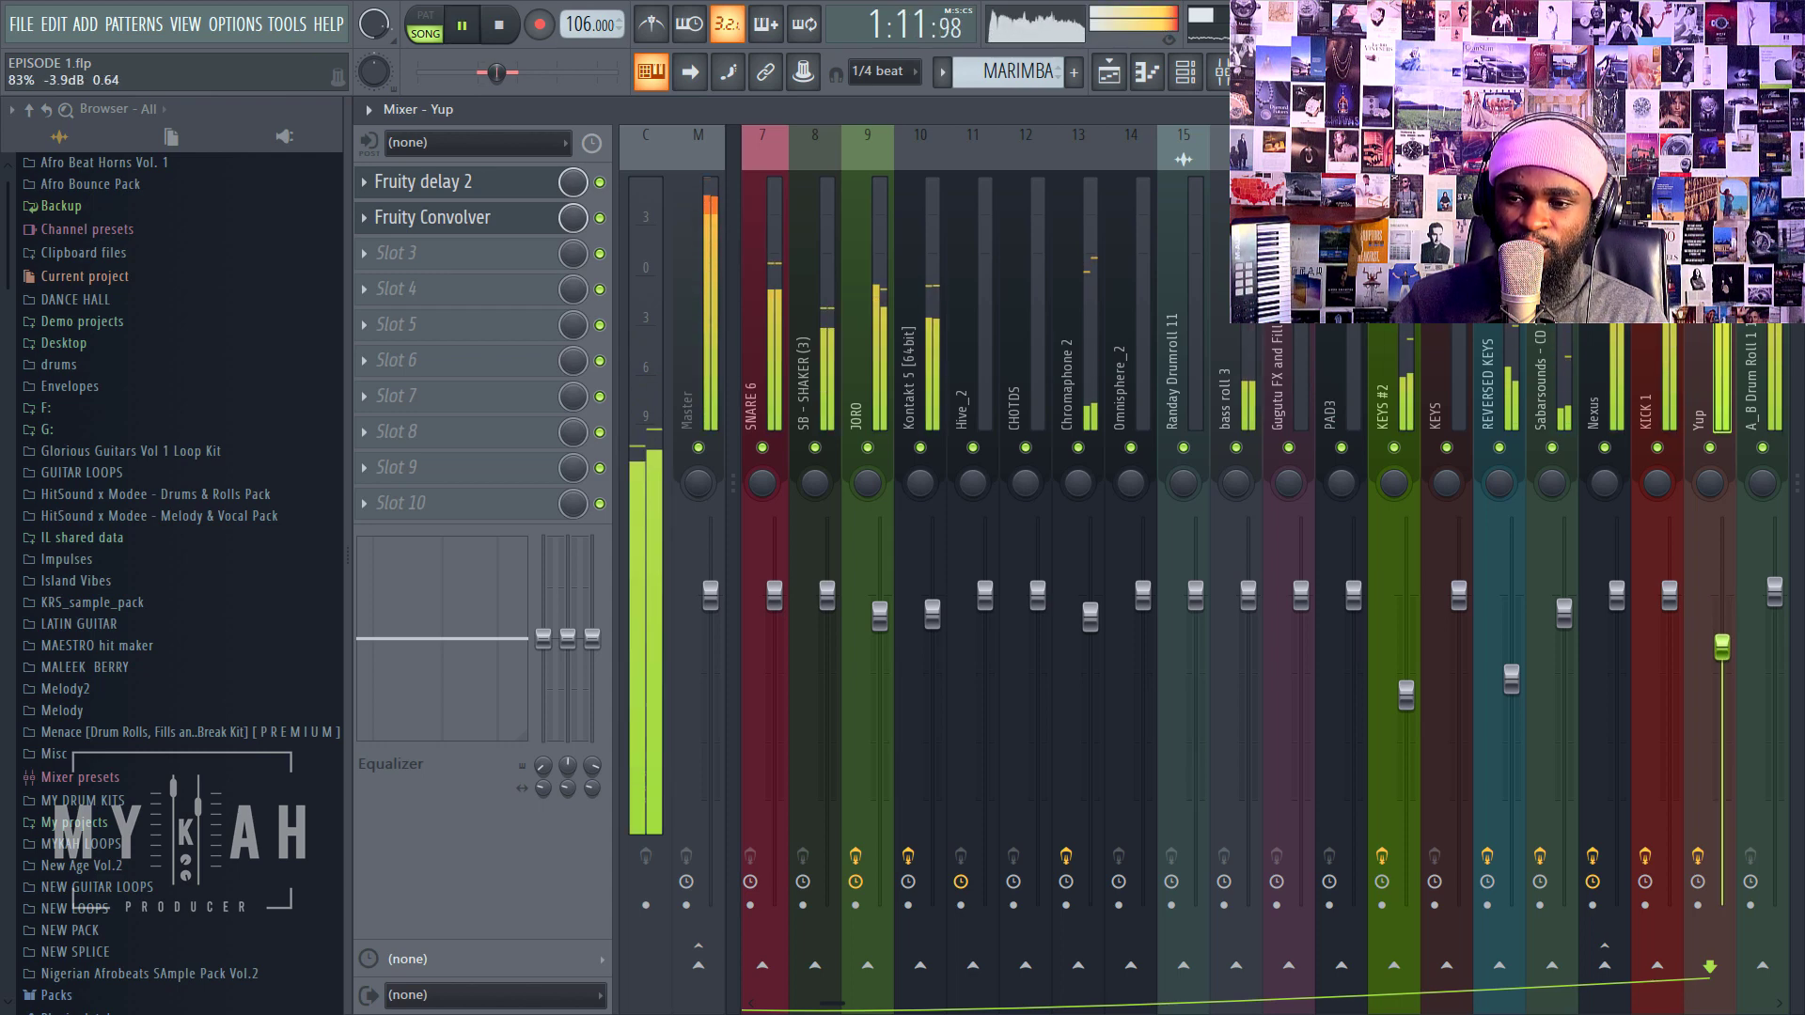
{"action": "left_click_drag", "start_coordinate": [1722, 646], "coordinate": [1722, 655]}
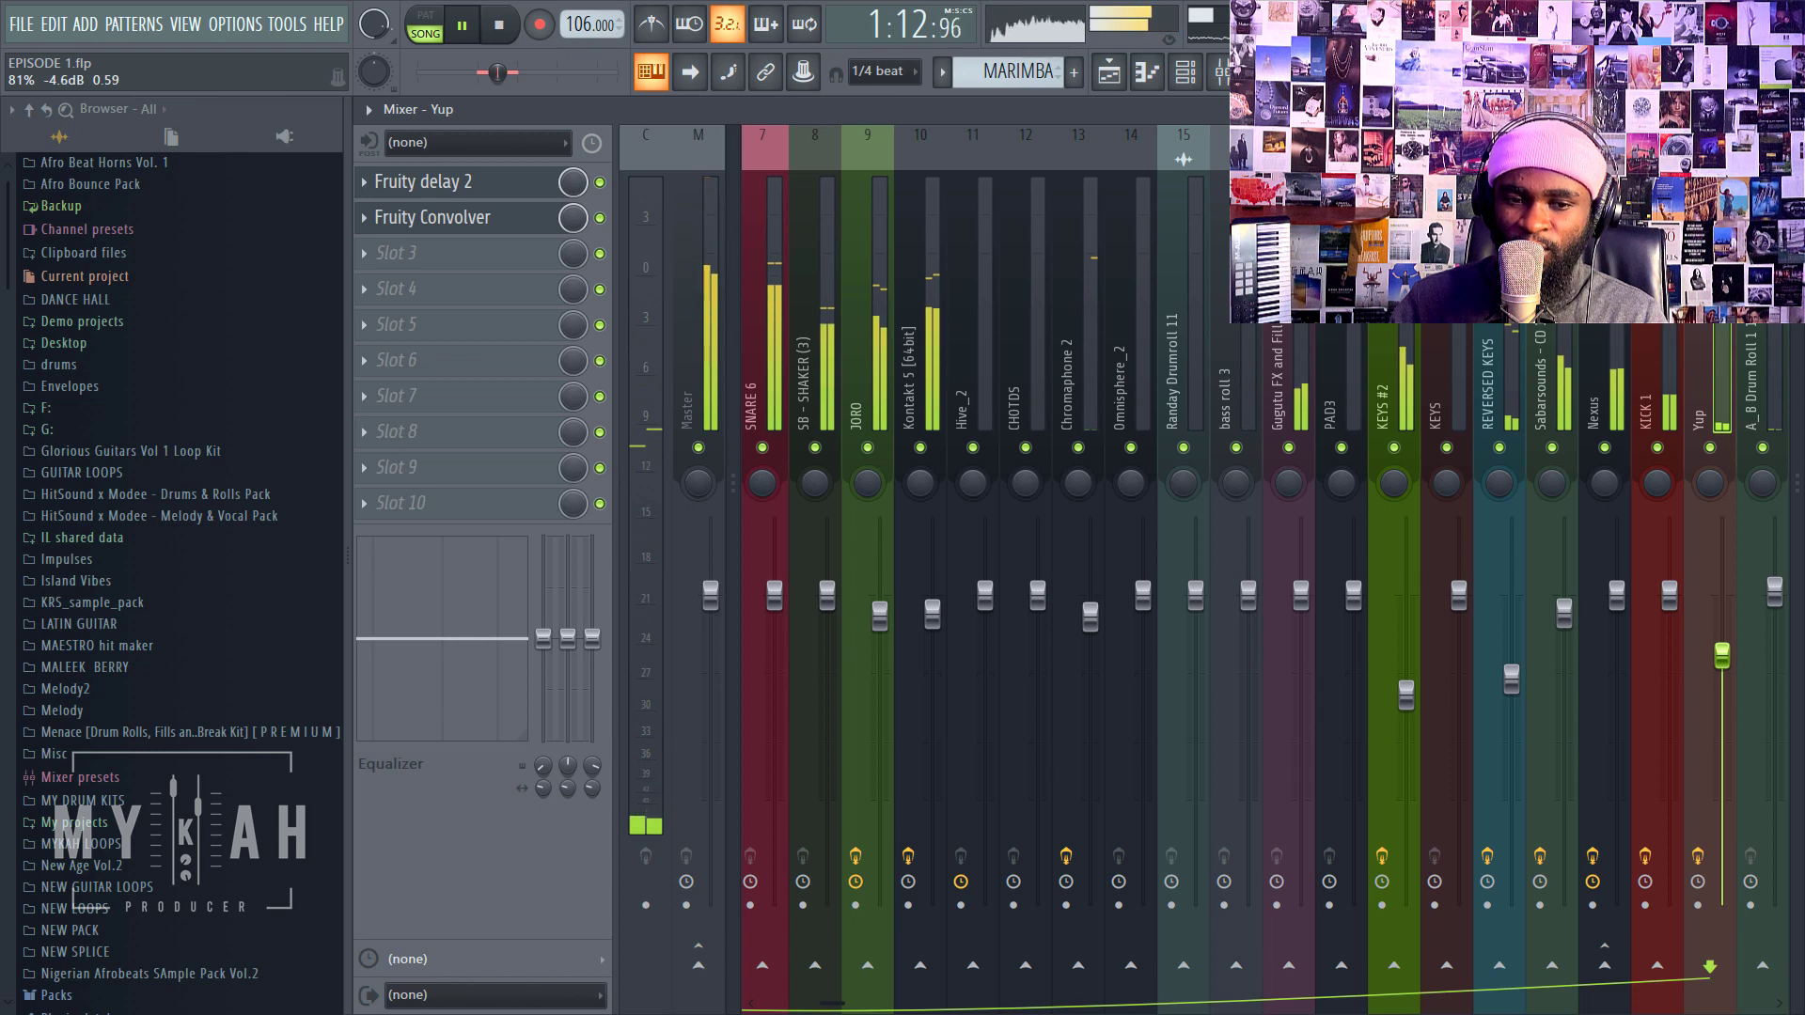
{"action": "key", "text": "space"}
{"action": "left_click_drag", "start_coordinate": [1721, 718], "coordinate": [1720, 730]}
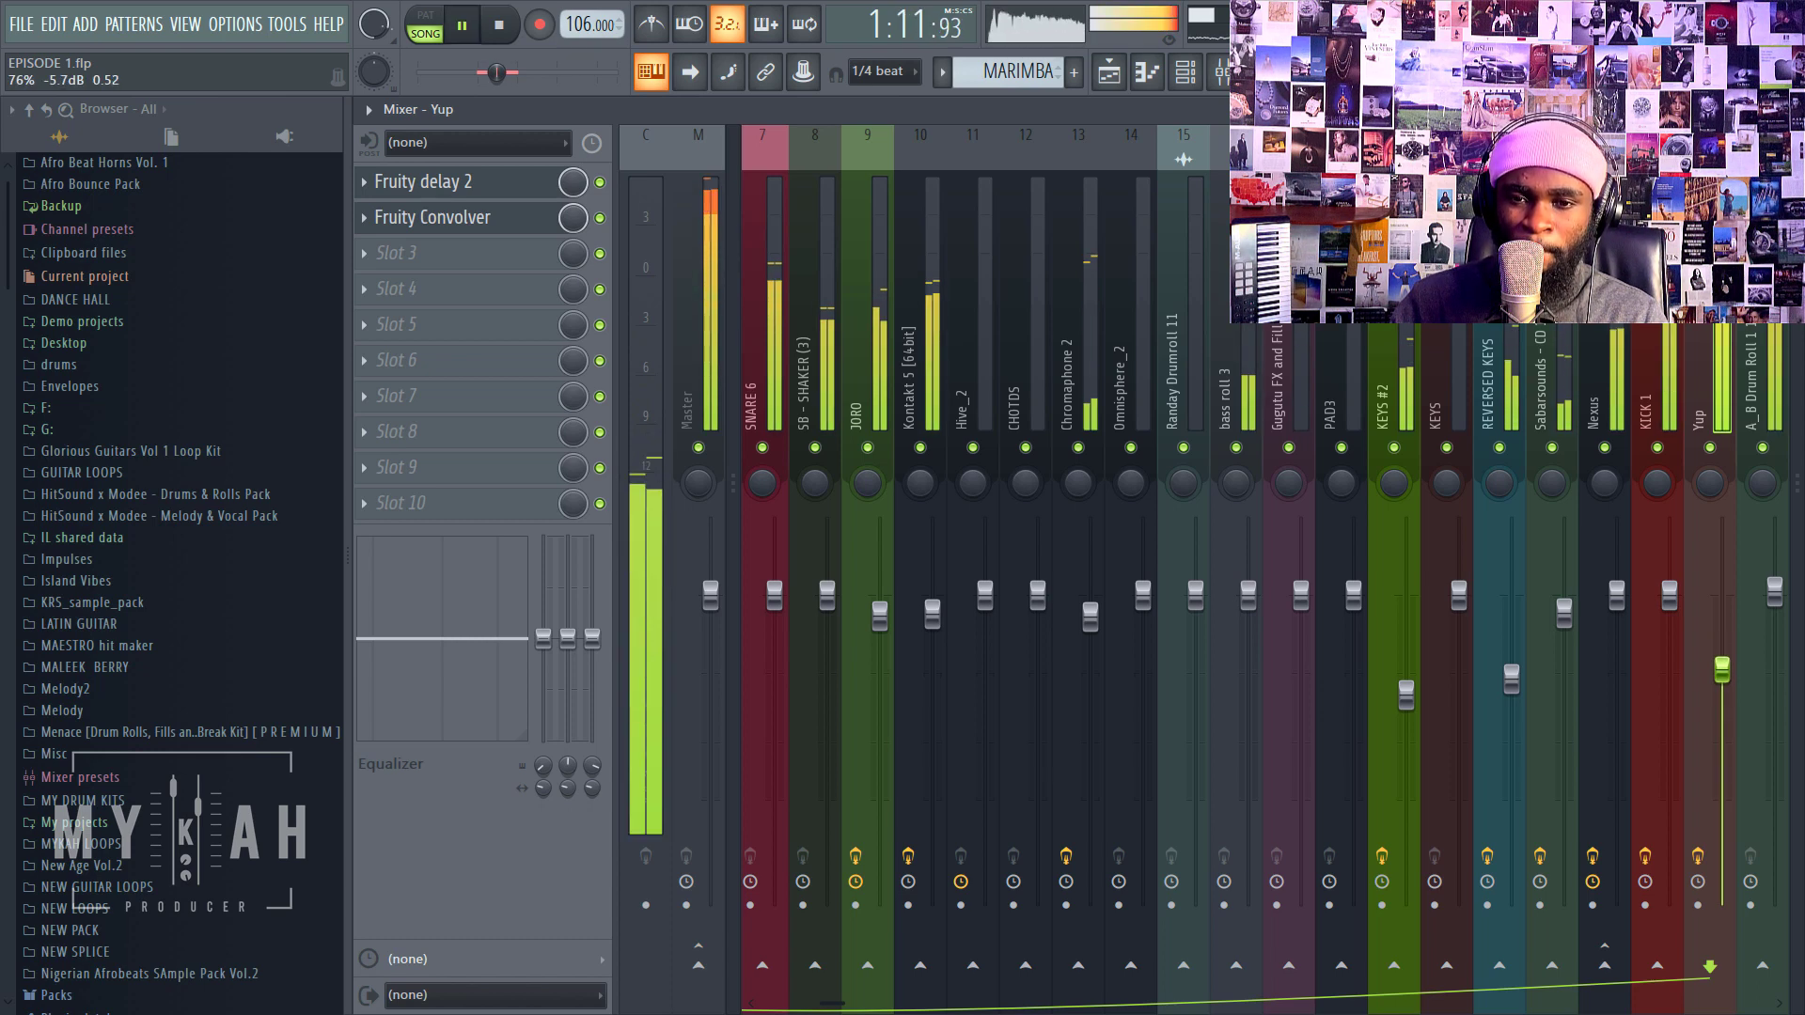
Step: Return to the playlist, unmute the brass section track and play the hook from its beginning
{"action": "left_click", "coordinate": [1108, 71]}
{"action": "scroll", "coordinate": [1039, 188], "scroll_direction": "down", "scroll_amount": 2}
{"action": "scroll", "coordinate": [962, 650], "scroll_direction": "down", "scroll_amount": 4}
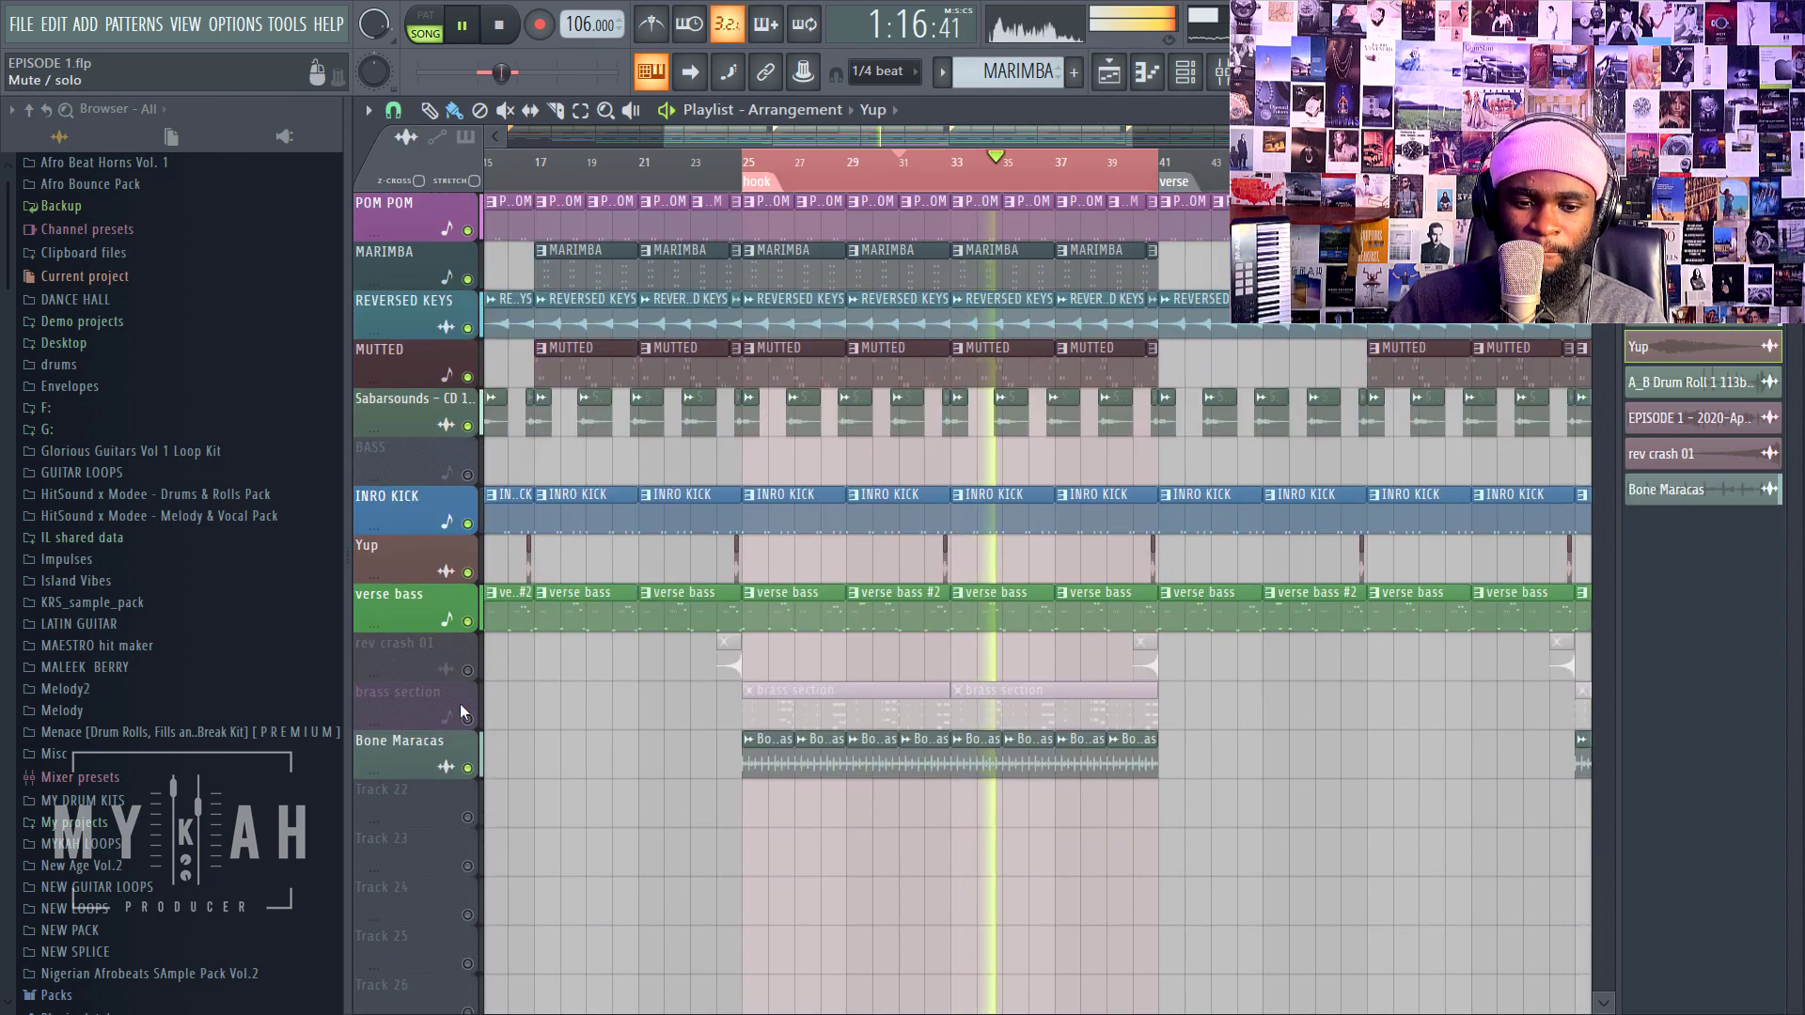
{"action": "key", "text": "space"}
{"action": "left_click", "coordinate": [468, 720]}
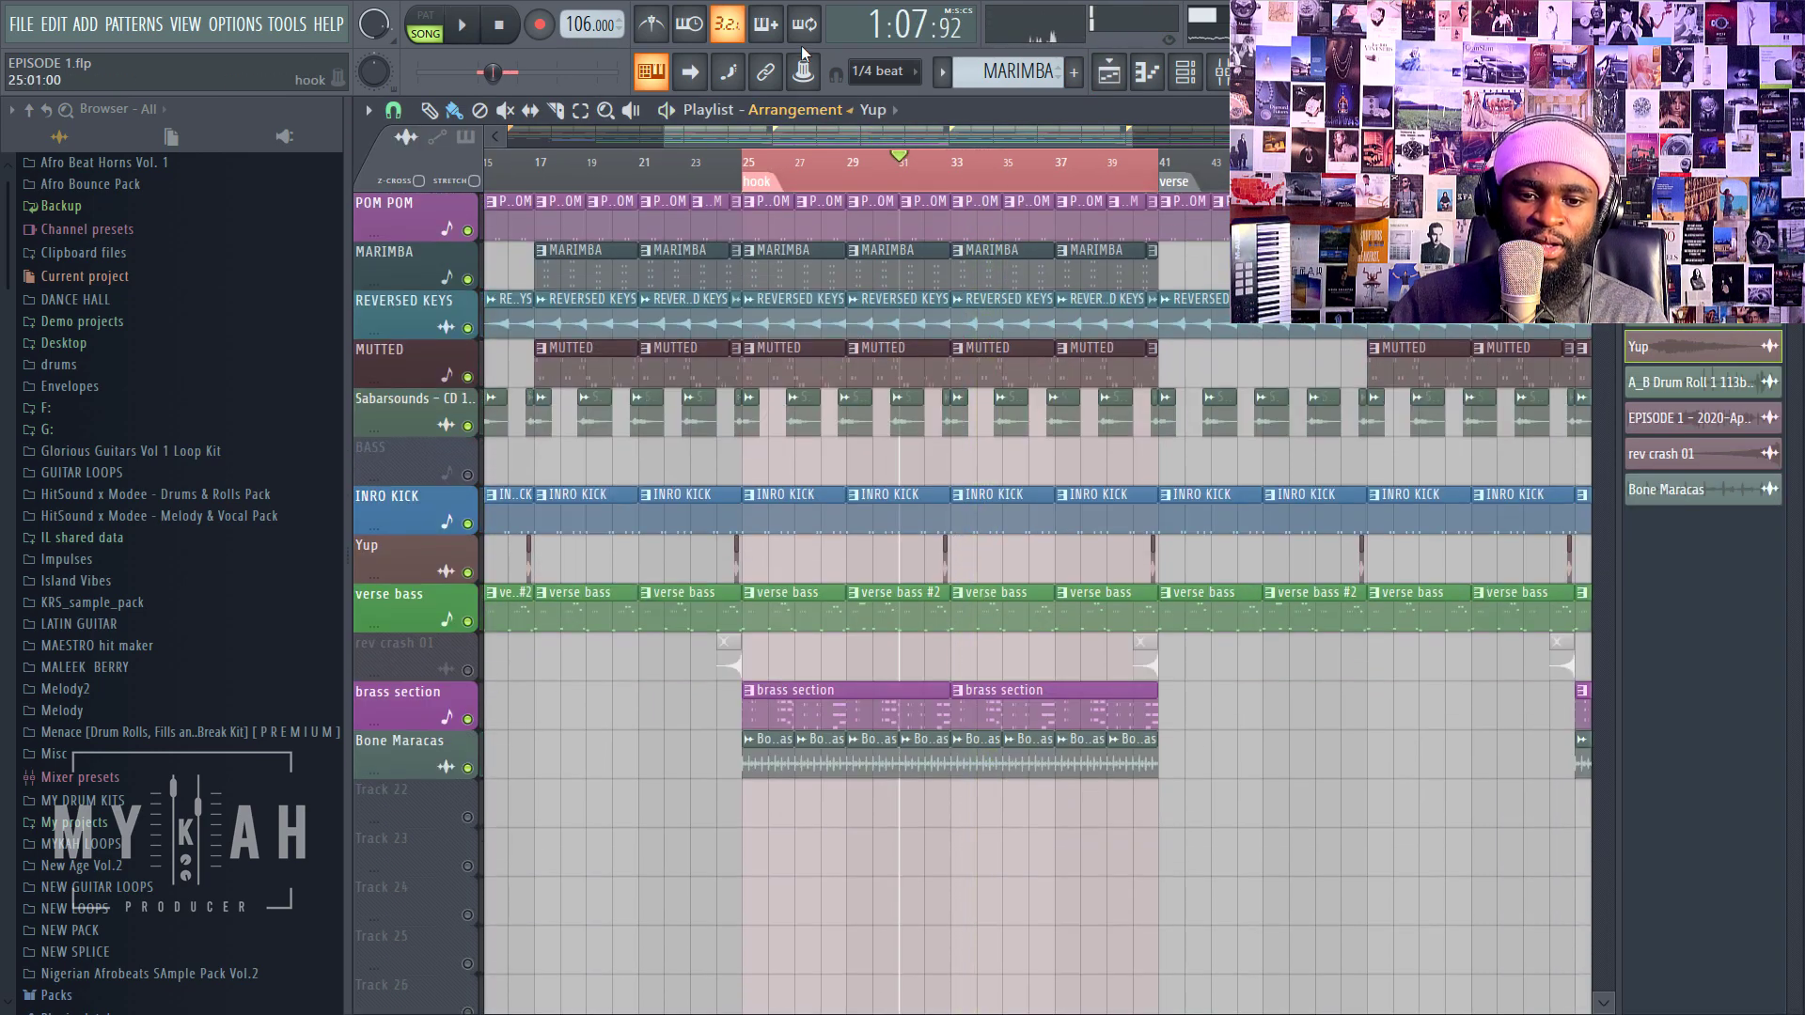
{"action": "scroll", "coordinate": [751, 179], "scroll_direction": "up", "scroll_amount": 3}
{"action": "key", "text": "space"}
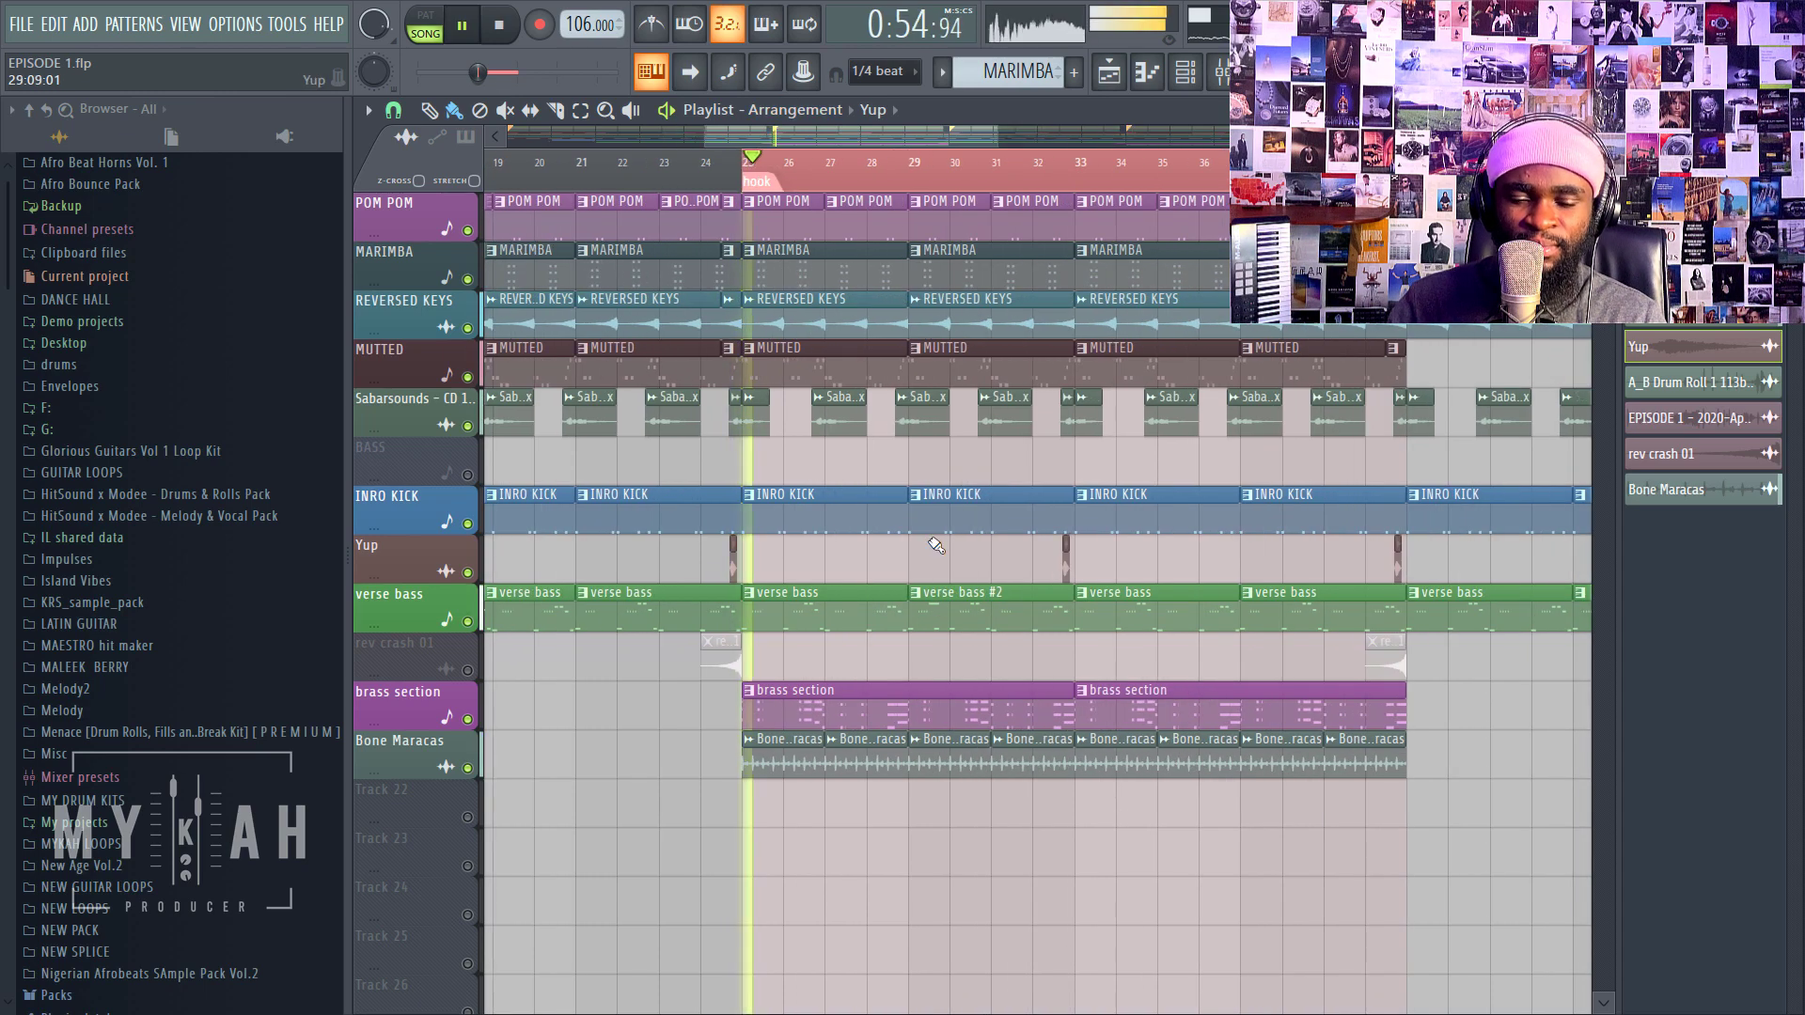
Step: Locate the brass section's Kontakt 5 [64bit] #2 mixer track and lower its fader to 96% (-1.0 dB)
{"action": "left_click", "coordinate": [825, 717]}
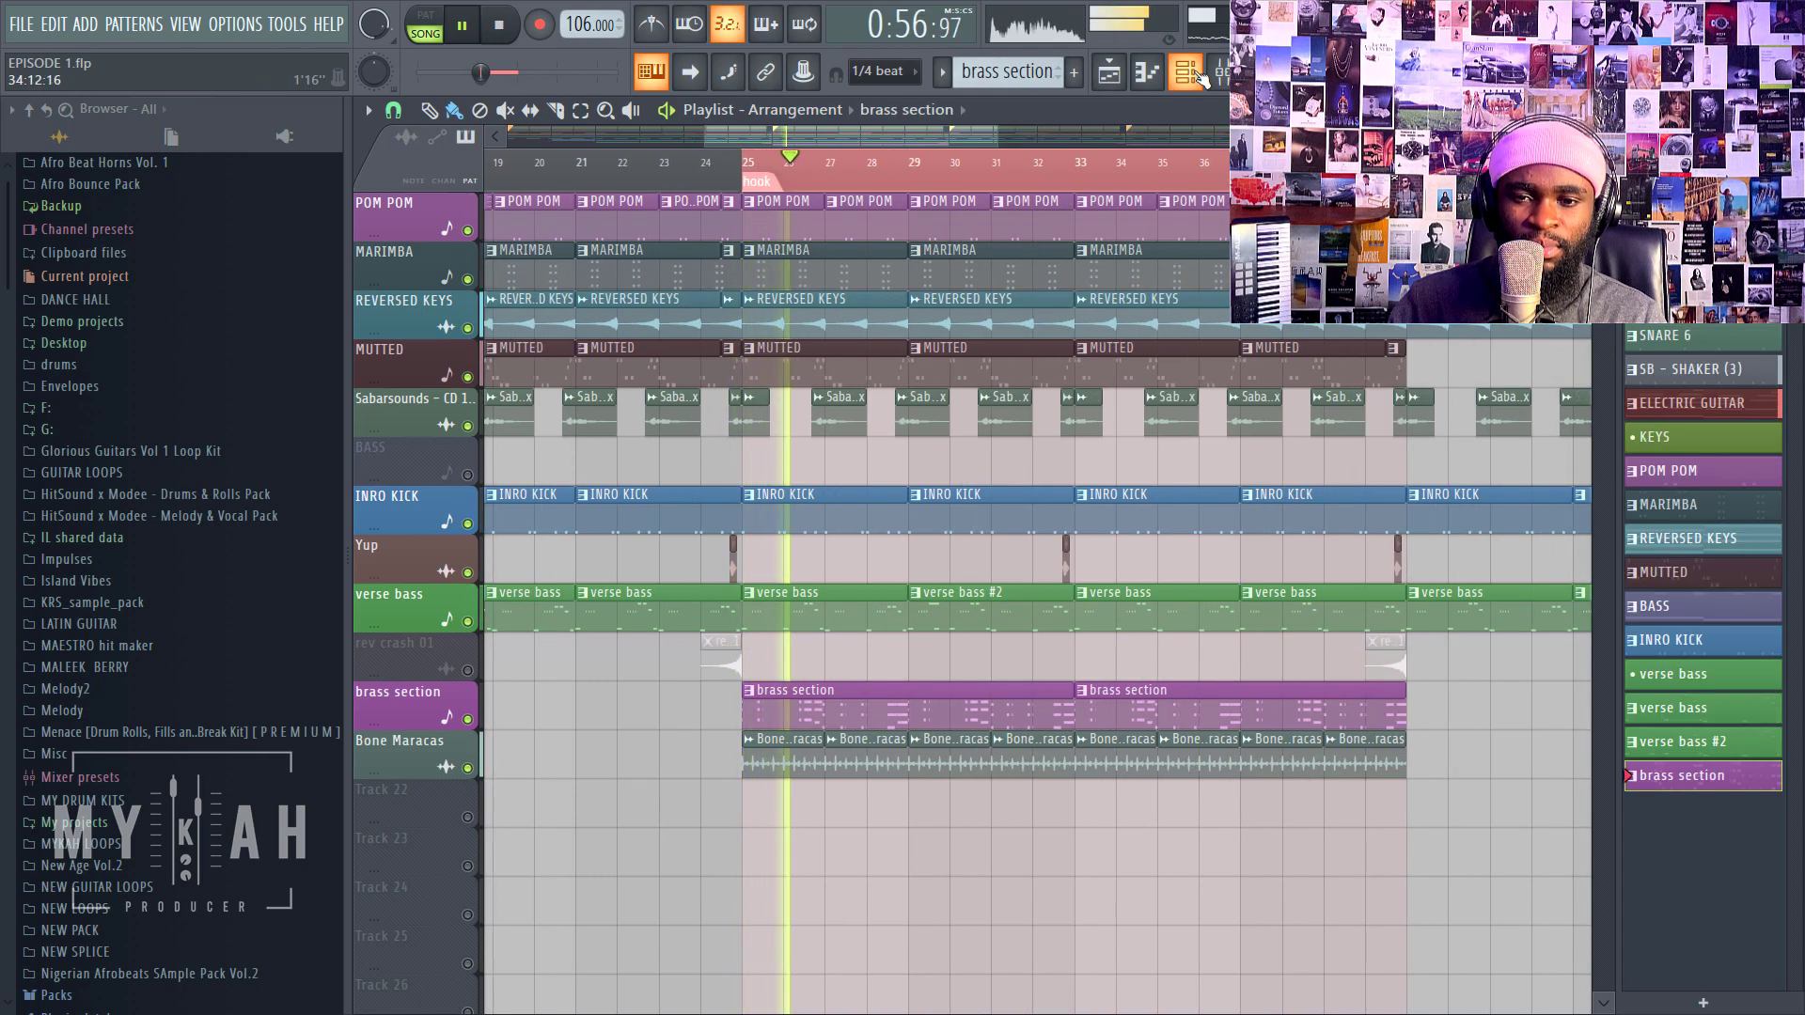
{"action": "key", "text": "F6"}
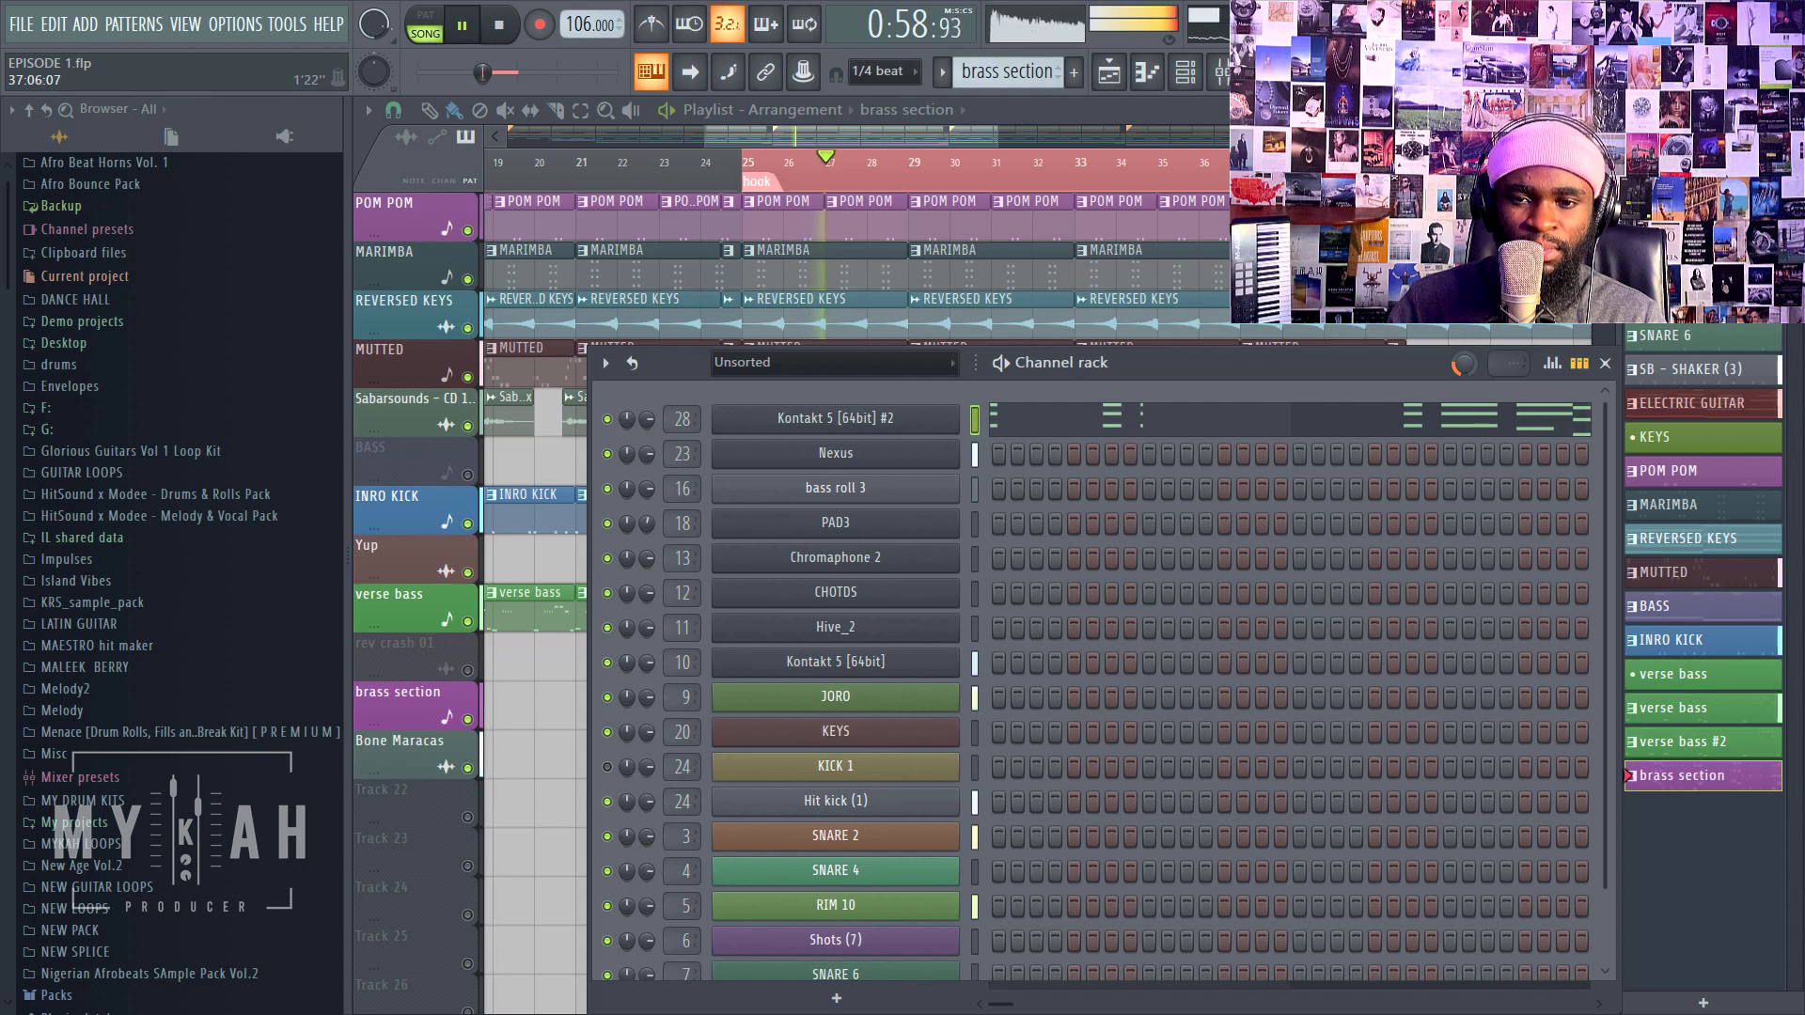
{"action": "key", "text": "F9"}
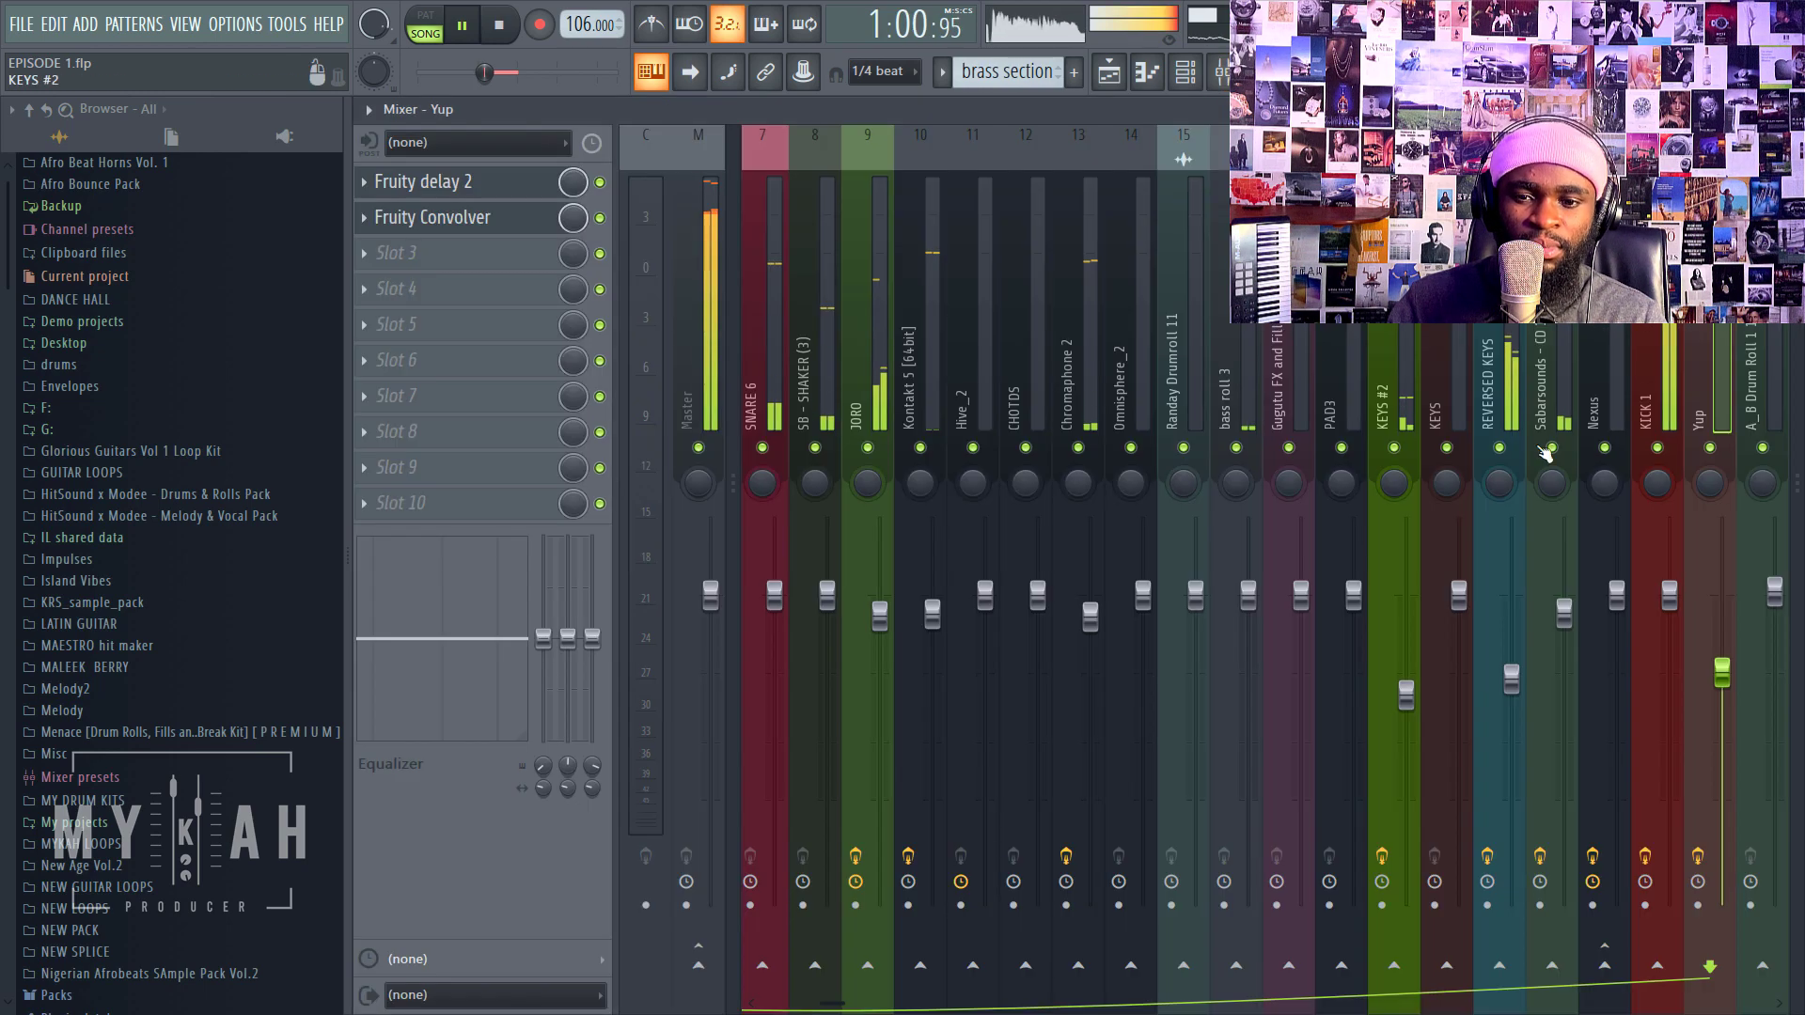
{"action": "scroll", "coordinate": [1670, 515], "scroll_direction": "down", "scroll_amount": 6}
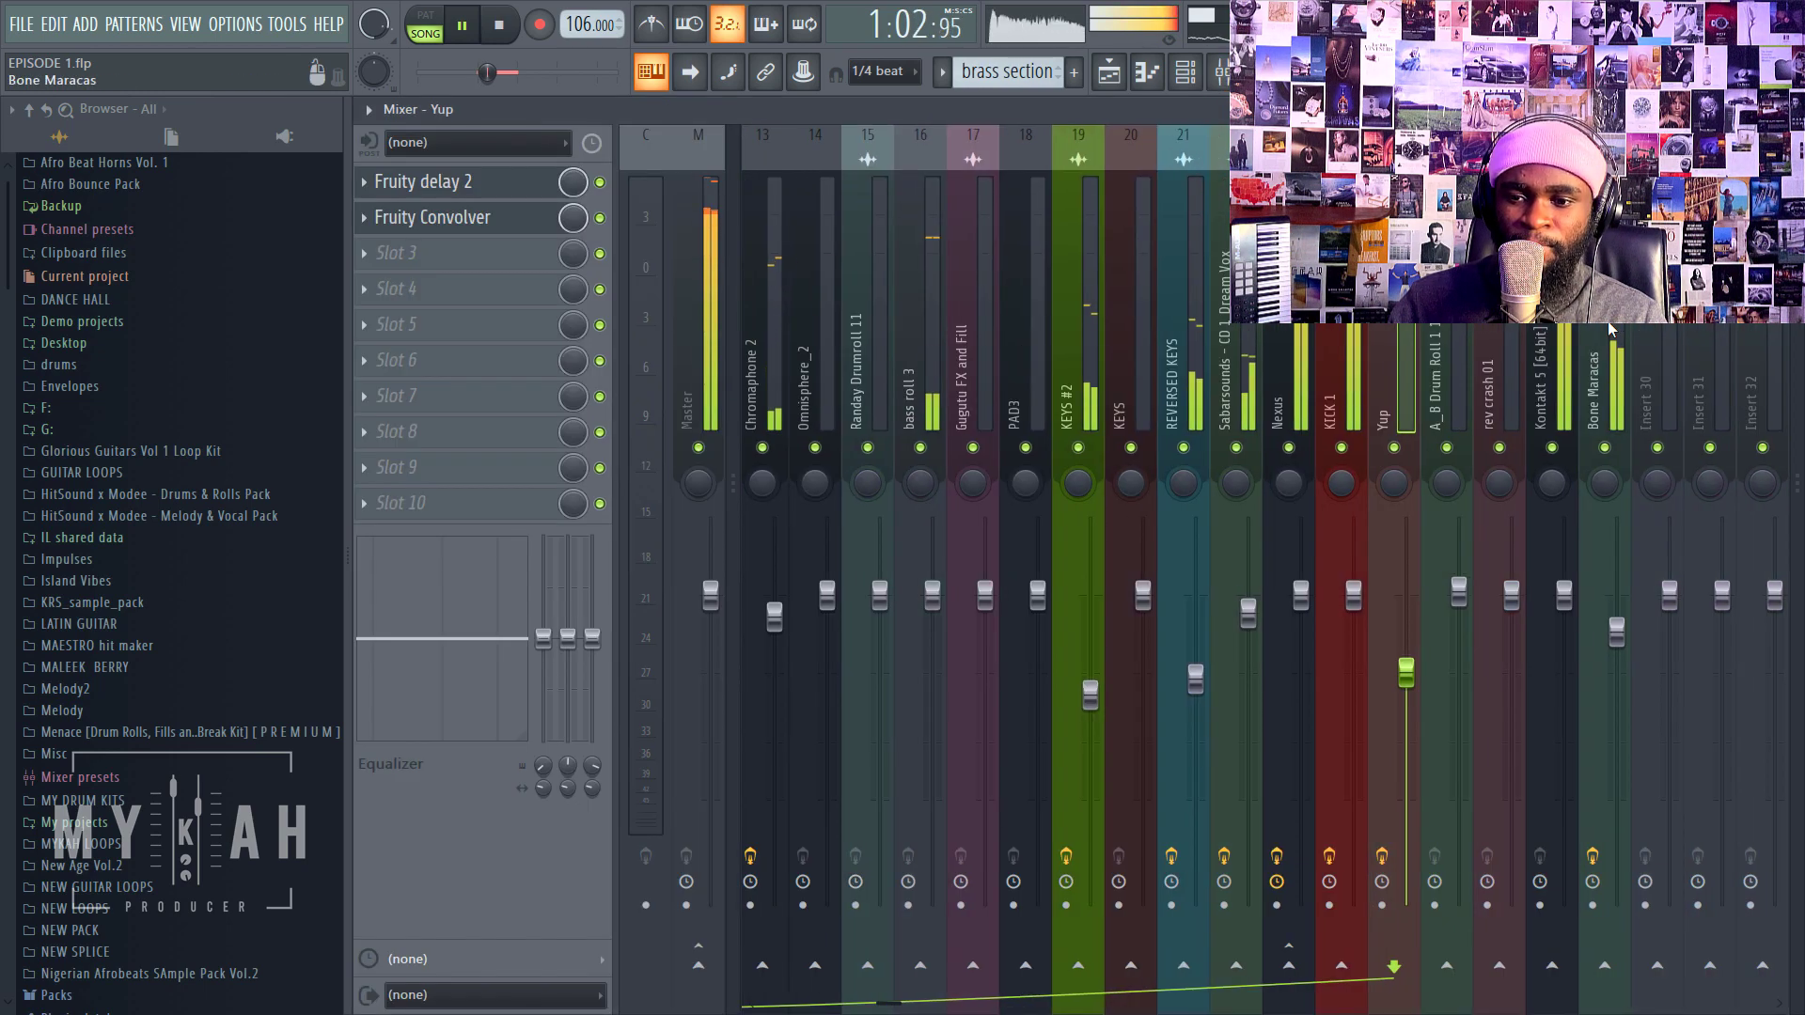
{"action": "left_click", "coordinate": [1564, 594]}
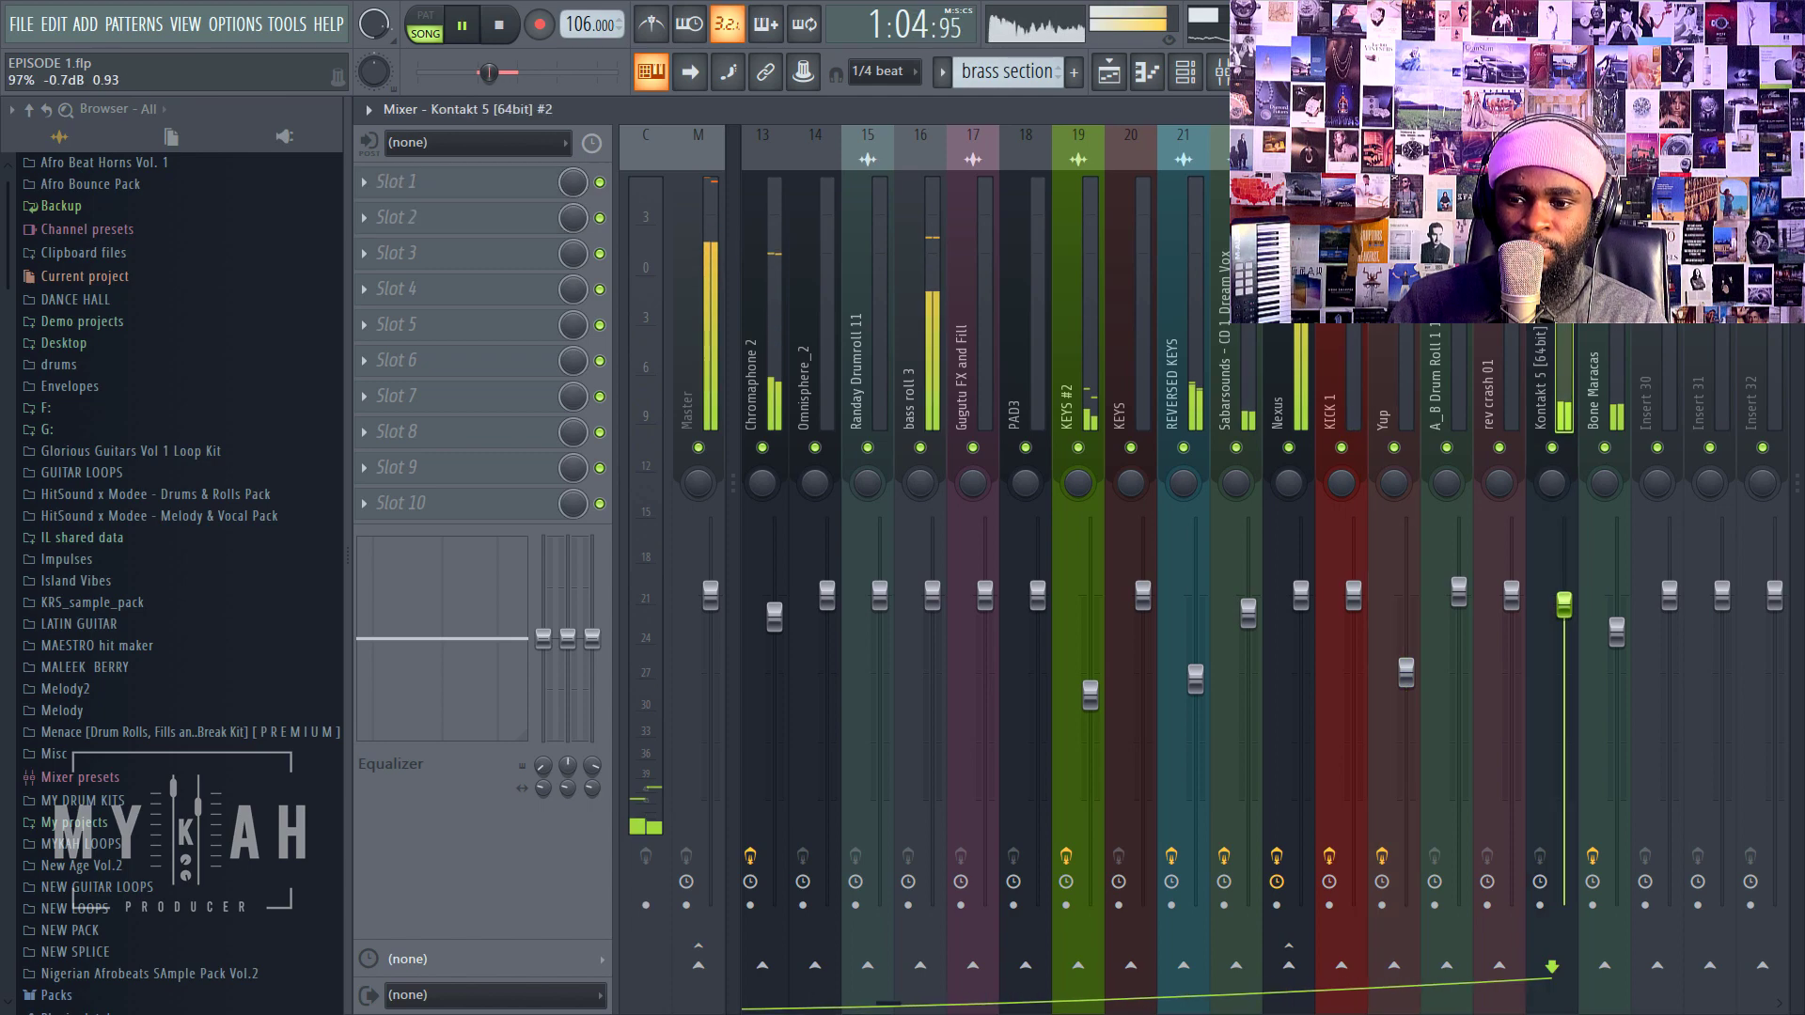
{"action": "key", "text": "space"}
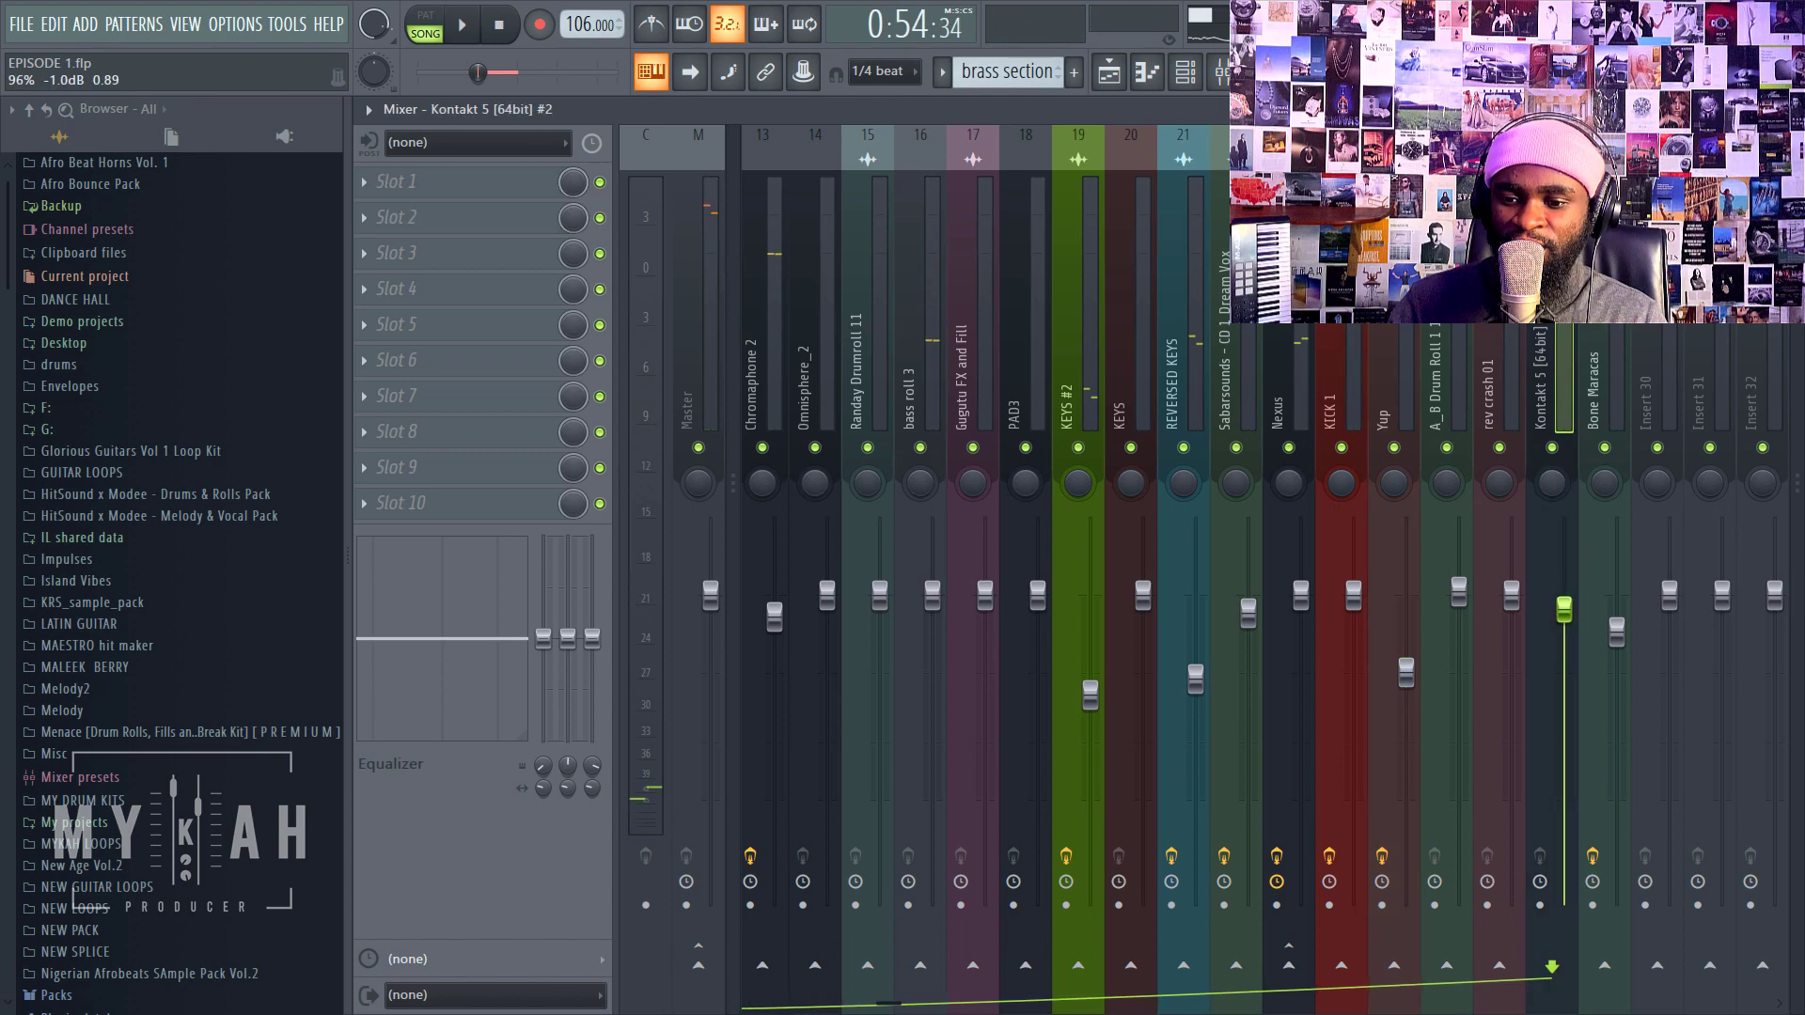
Step: Load Fruity Convolver in the brass mixer track's first effect slot, adjust its wet level and play the hook
{"action": "left_click", "coordinate": [491, 191]}
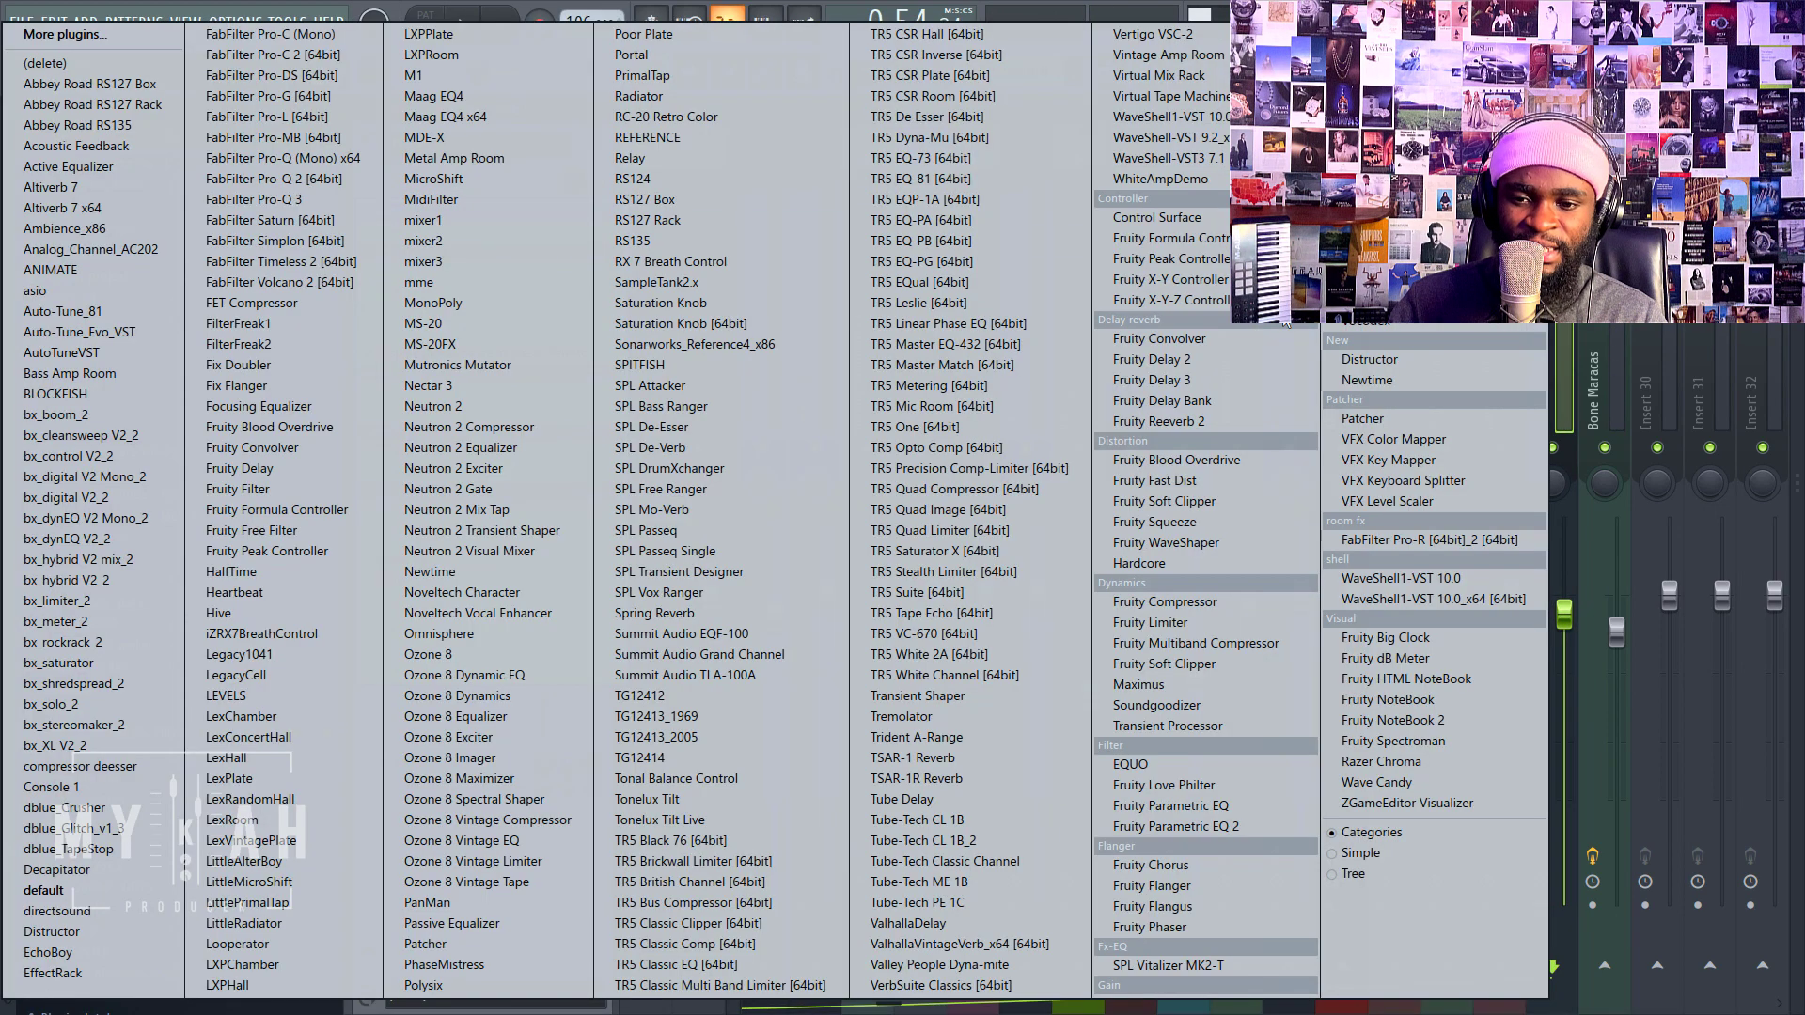
{"action": "left_click", "coordinate": [1205, 347]}
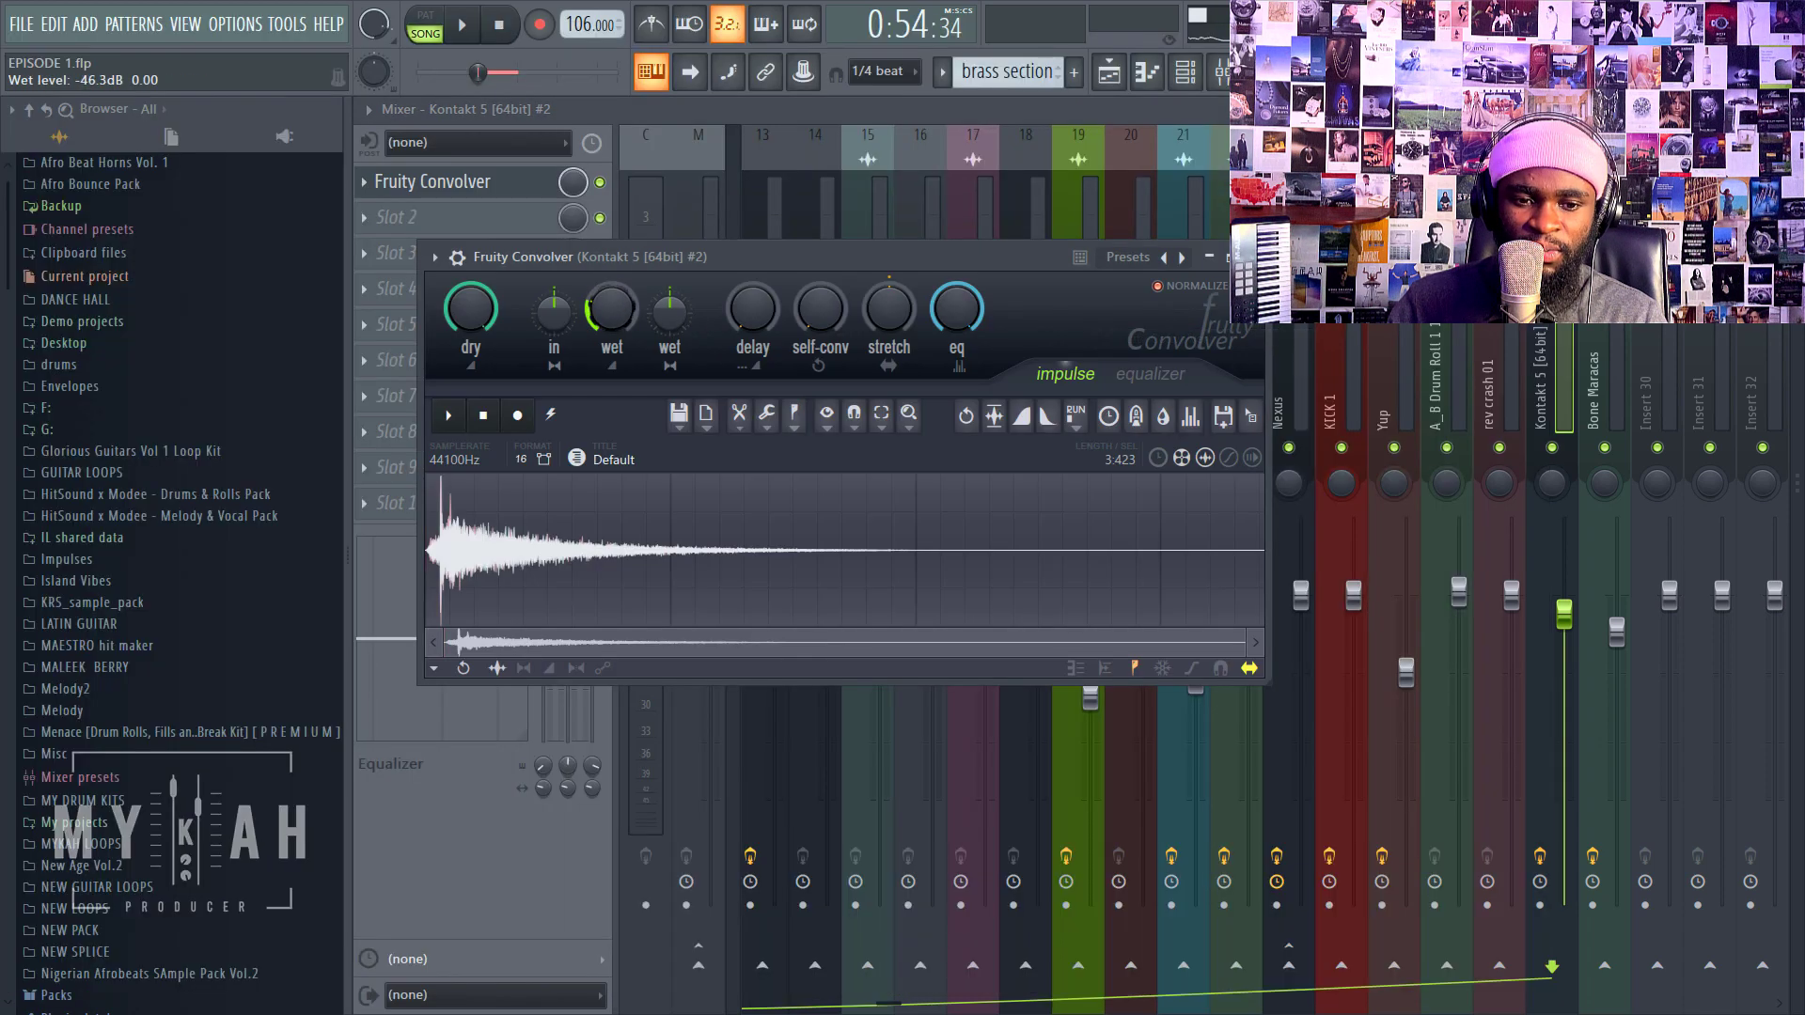
{"action": "key", "text": "space"}
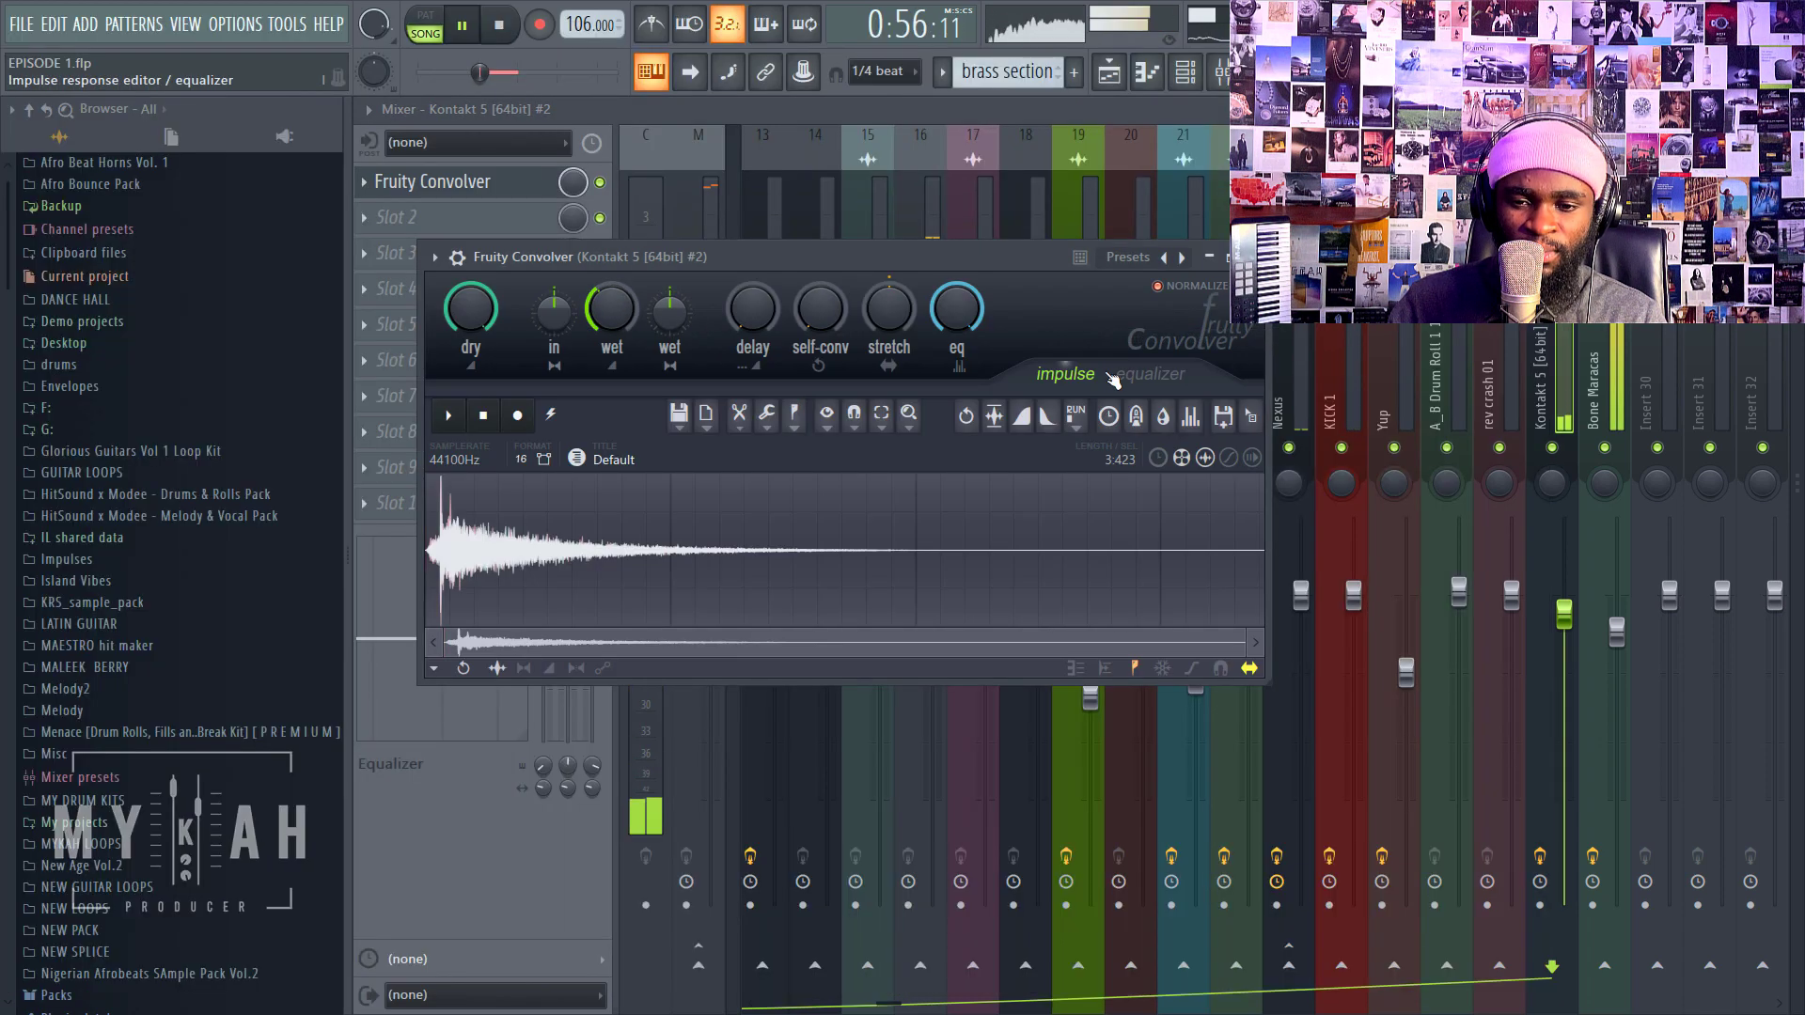
Step: Cut the lows below about 300 Hz in the brass Fruity Convolver's equalizer and bend the curve to rise steeply to a flat level
{"action": "left_click", "coordinate": [1149, 375]}
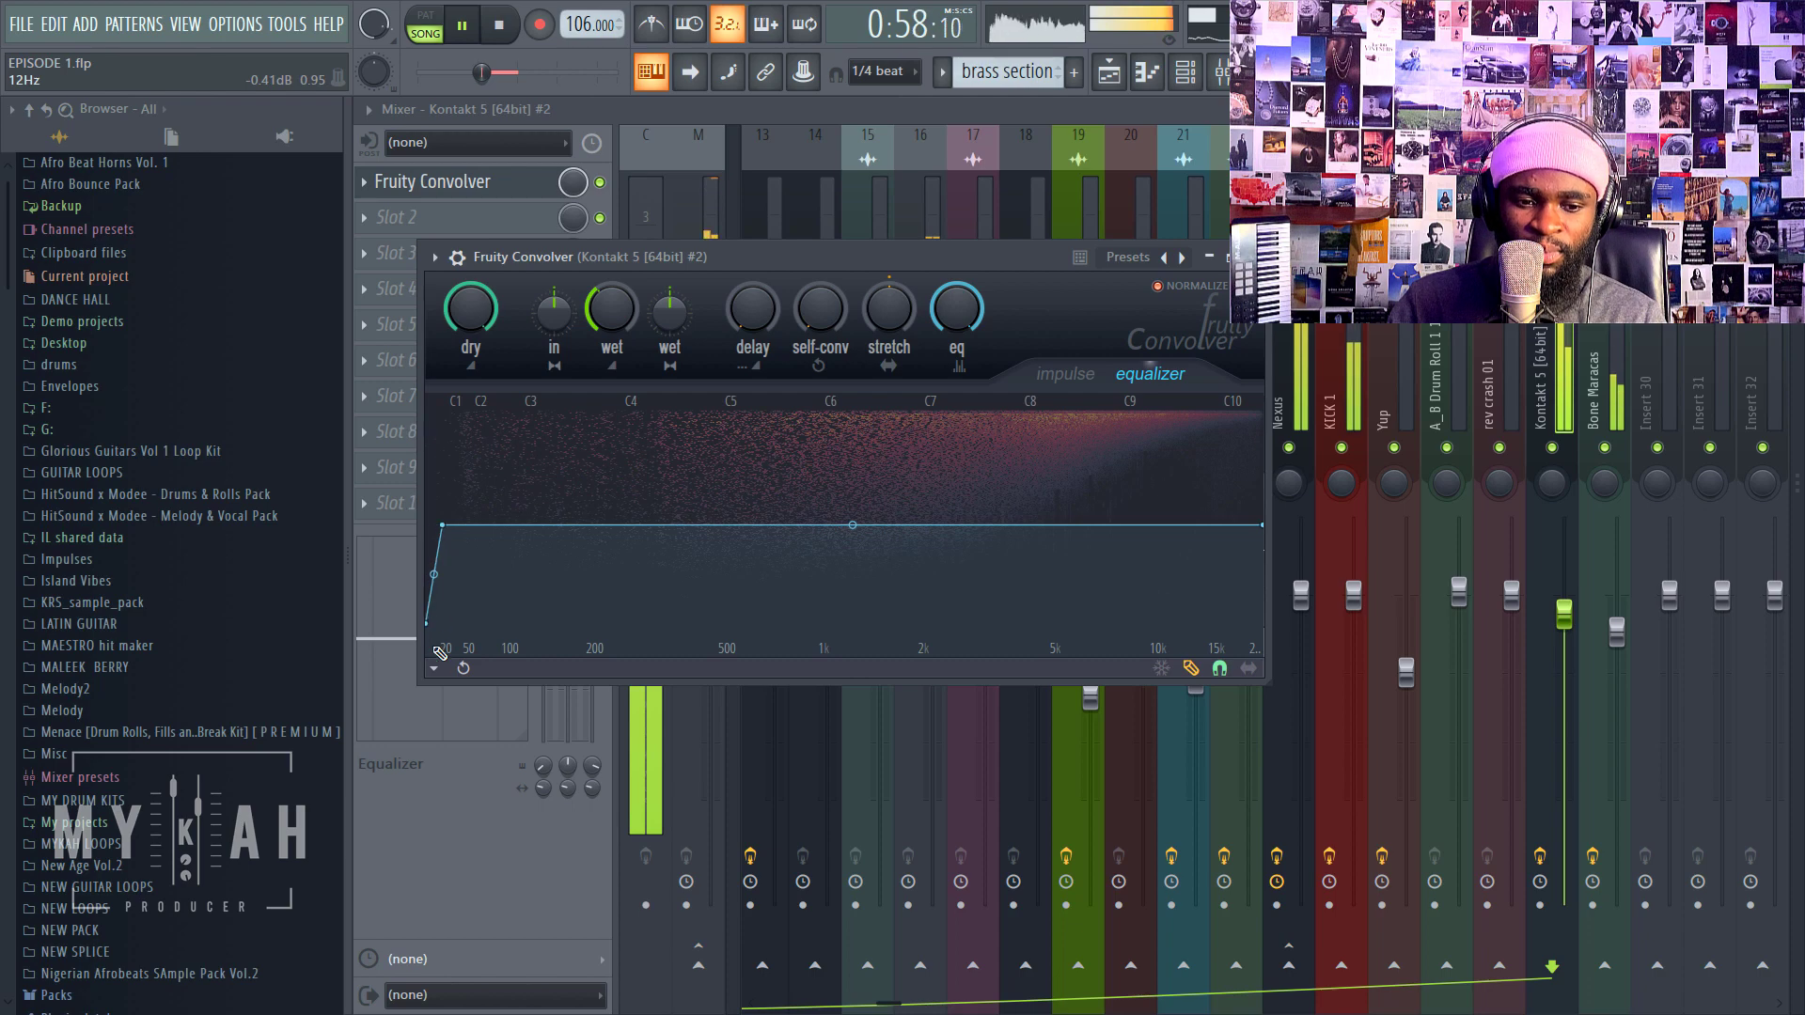
{"action": "left_click_drag", "start_coordinate": [435, 648], "coordinate": [666, 675]}
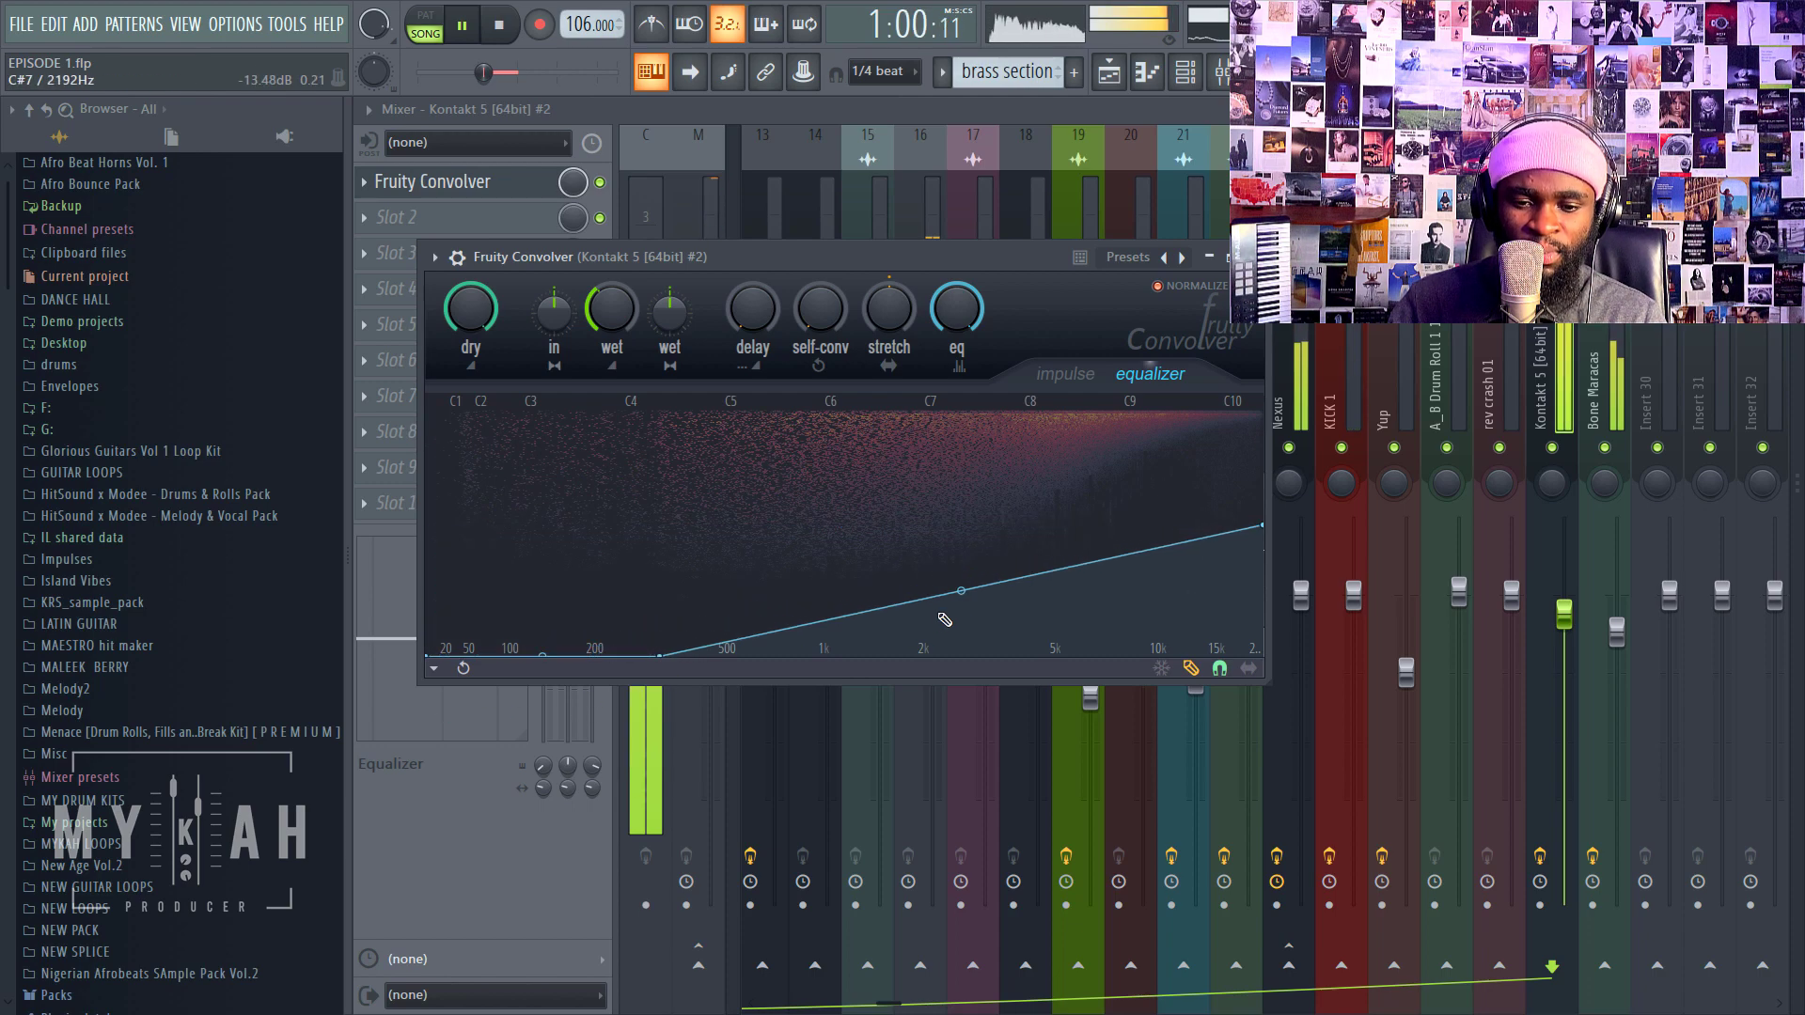
{"action": "left_click_drag", "start_coordinate": [961, 590], "coordinate": [960, 524]}
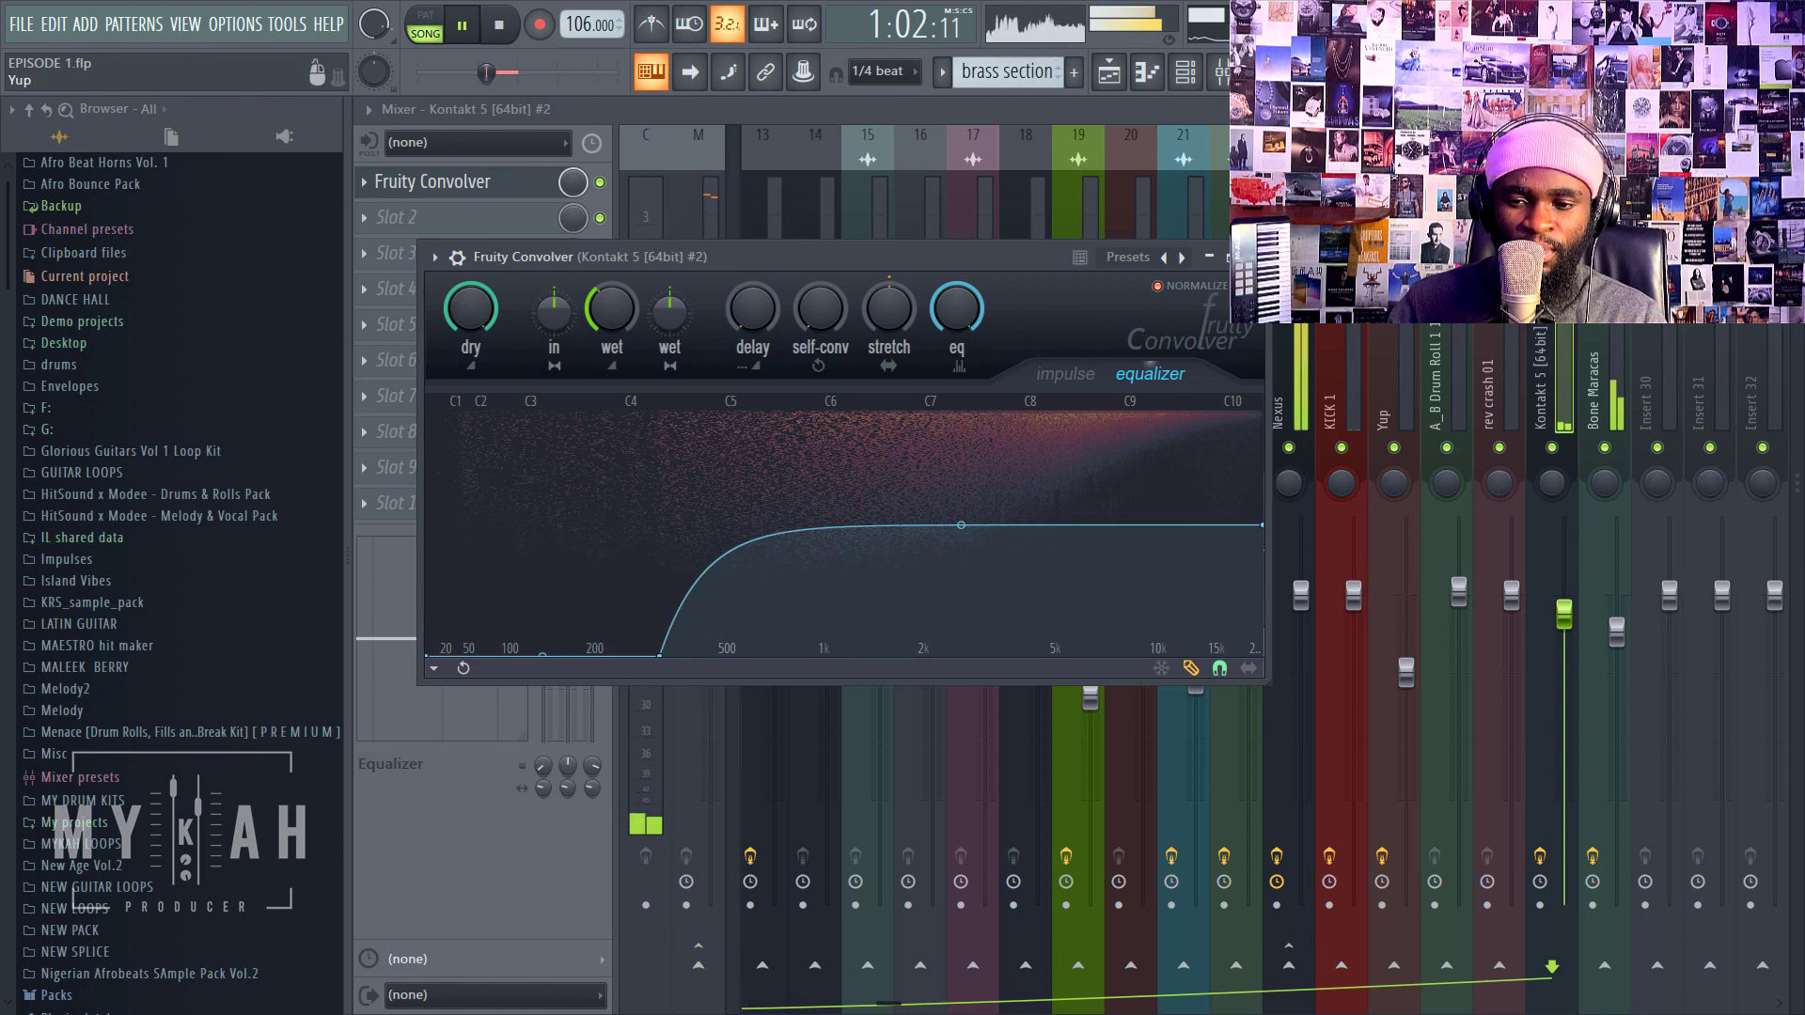
Step: Return to the playlist and replay the hook from bar 25 while reviewing its layers
{"action": "left_click", "coordinate": [1111, 75]}
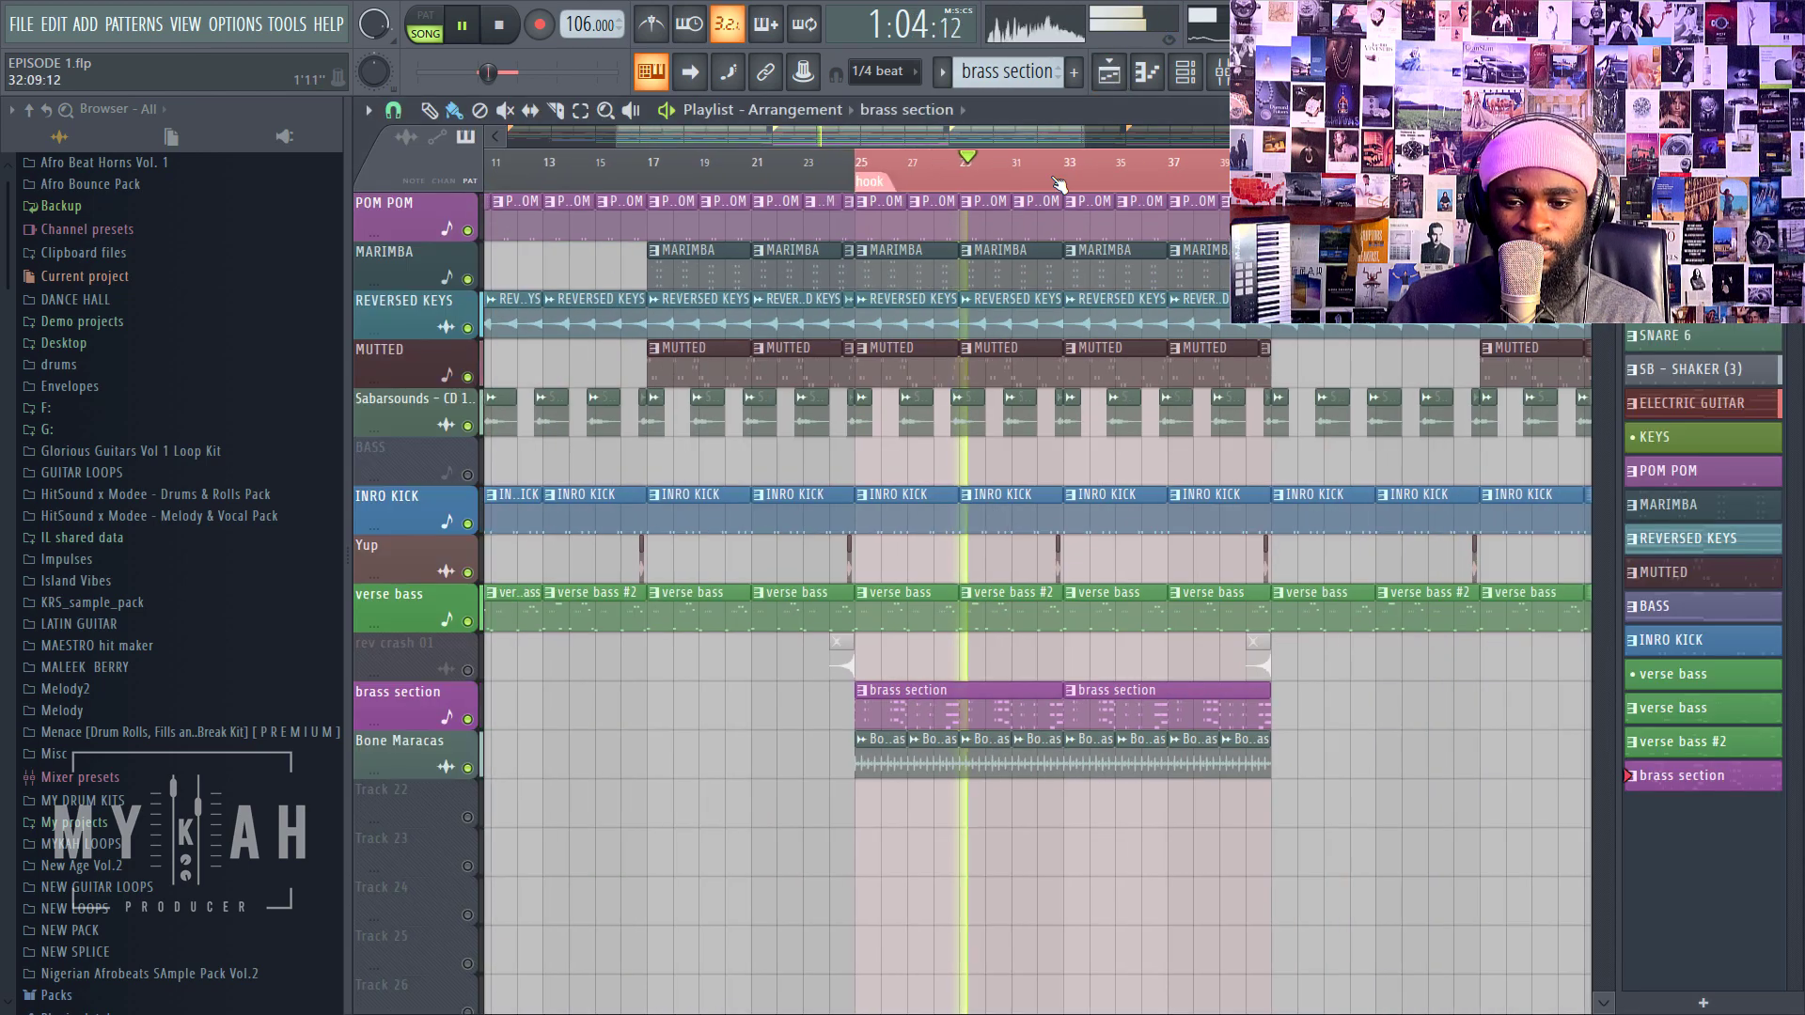
{"action": "scroll", "coordinate": [973, 602], "scroll_direction": "up", "scroll_amount": 9}
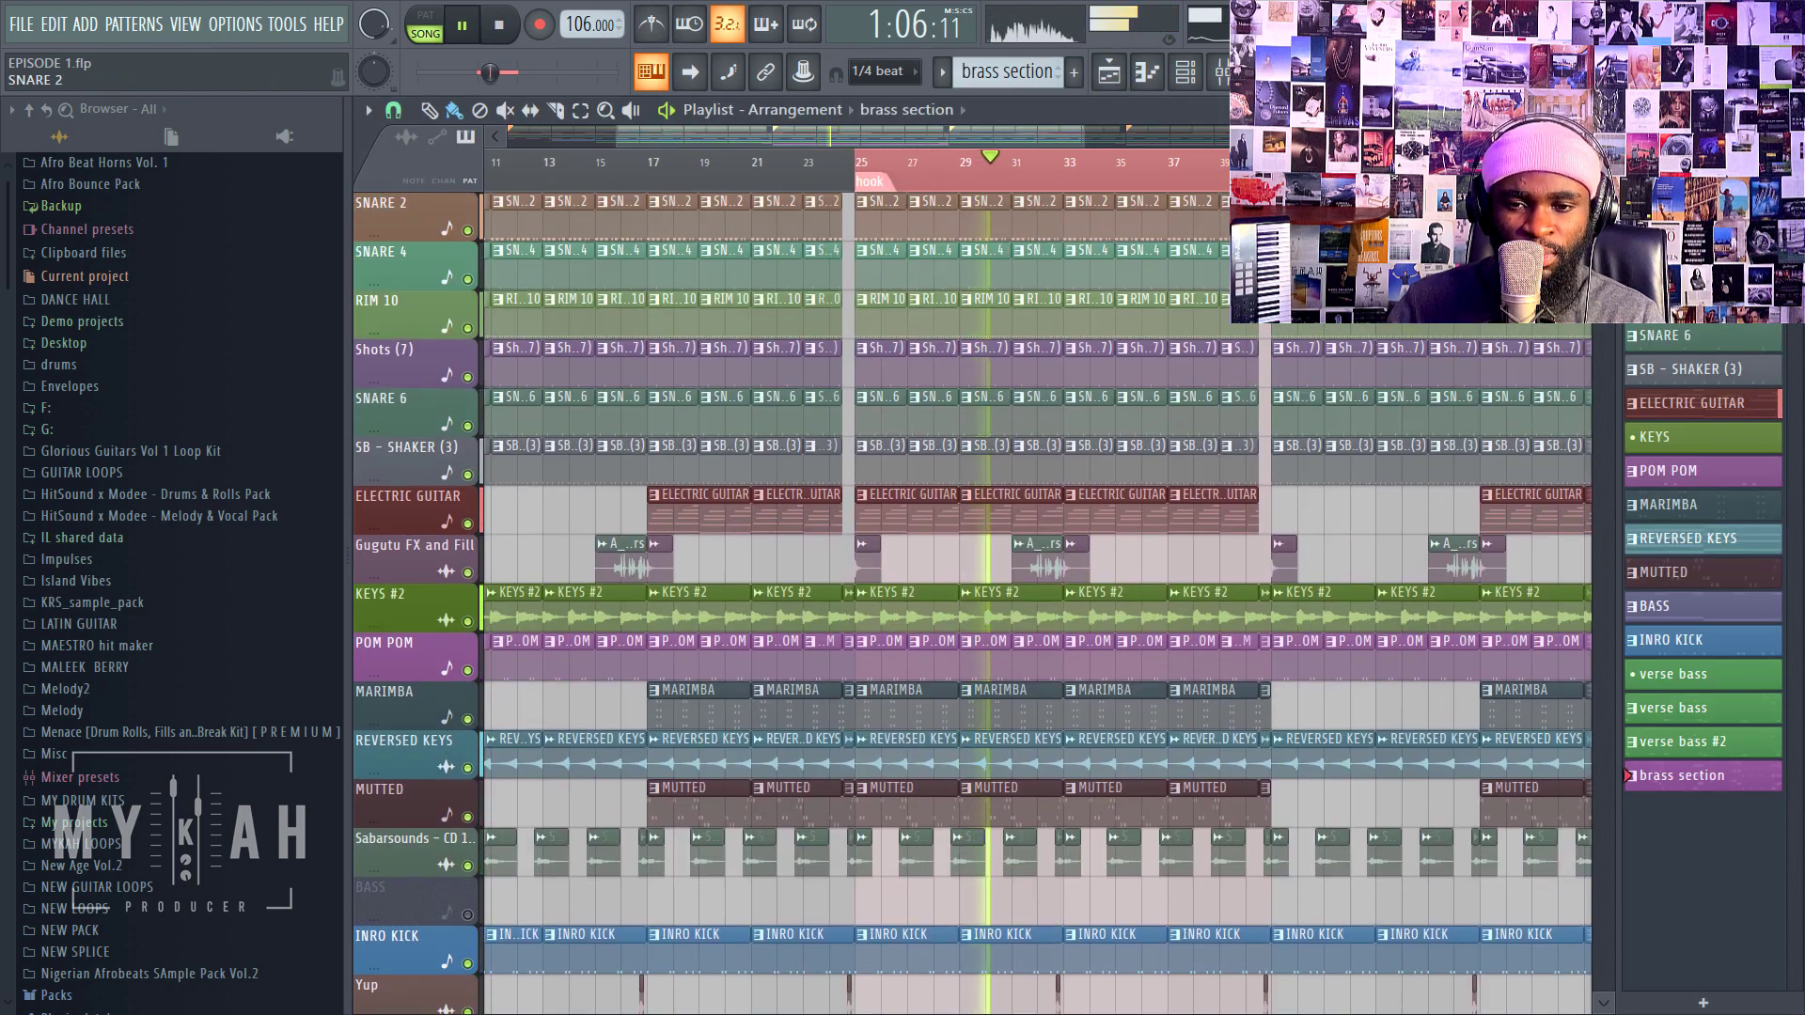
{"action": "scroll", "coordinate": [973, 602], "scroll_direction": "down", "scroll_amount": 2}
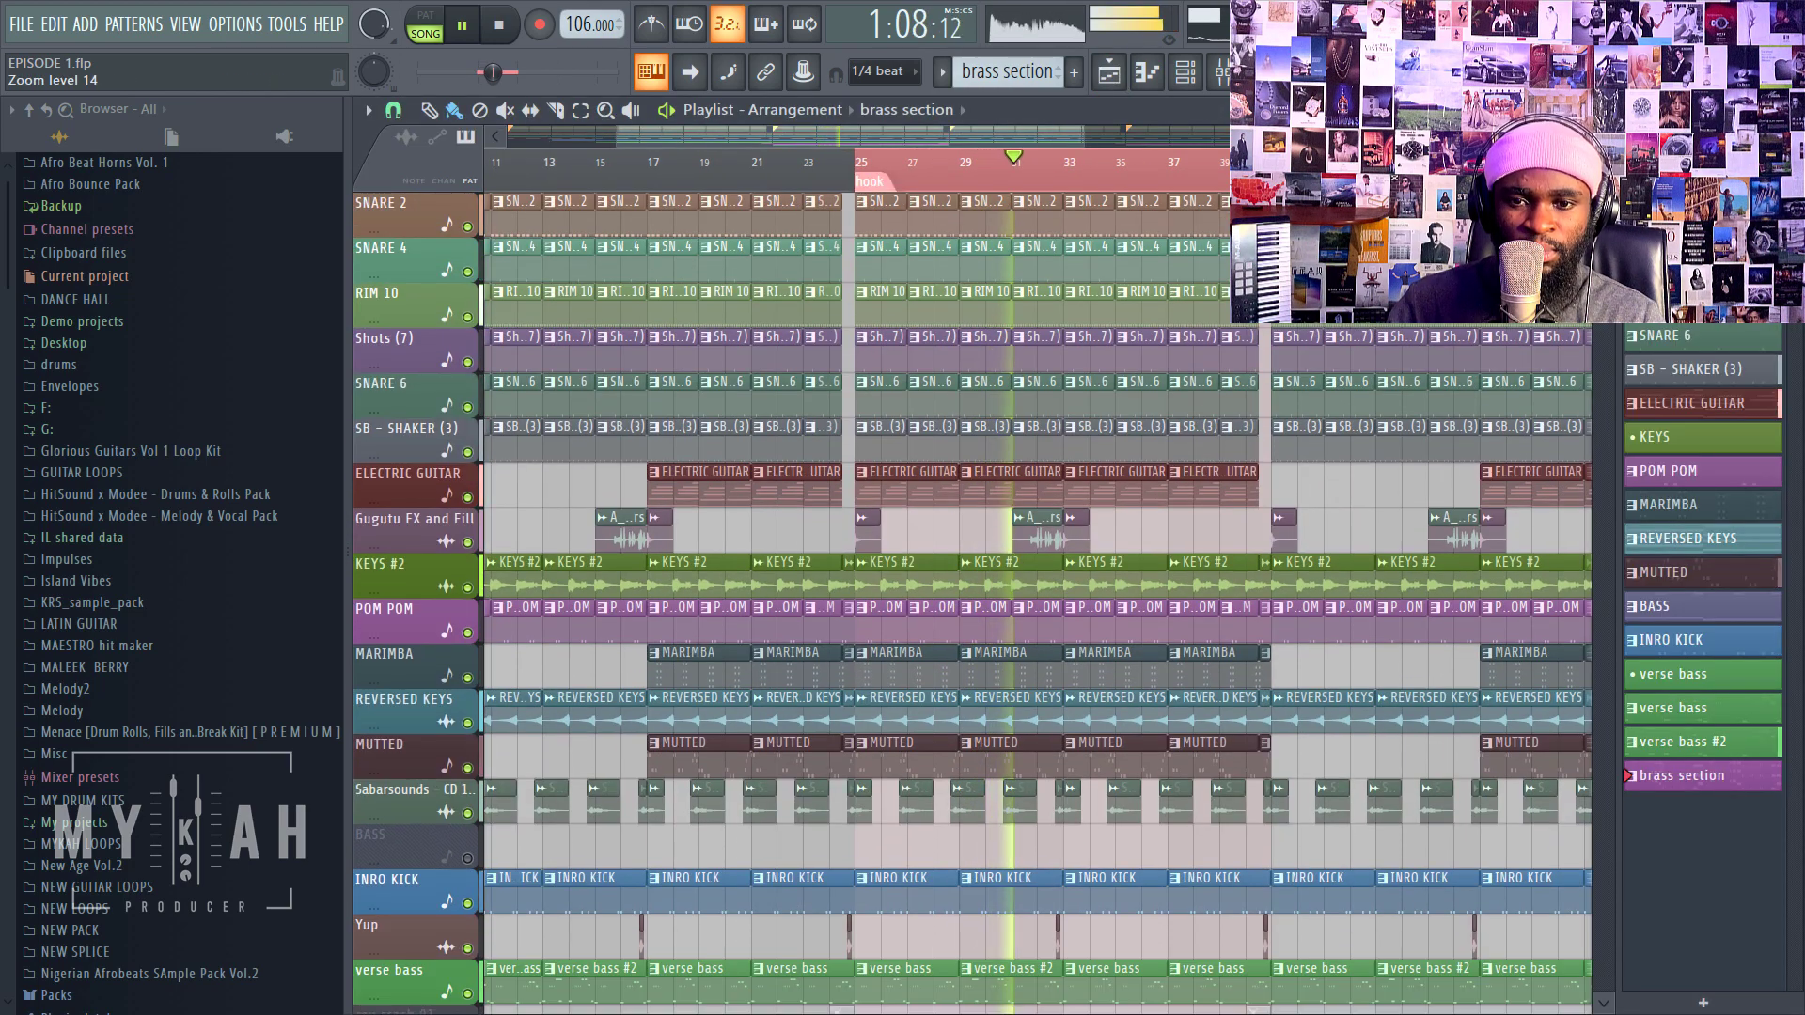
{"action": "key", "text": "space"}
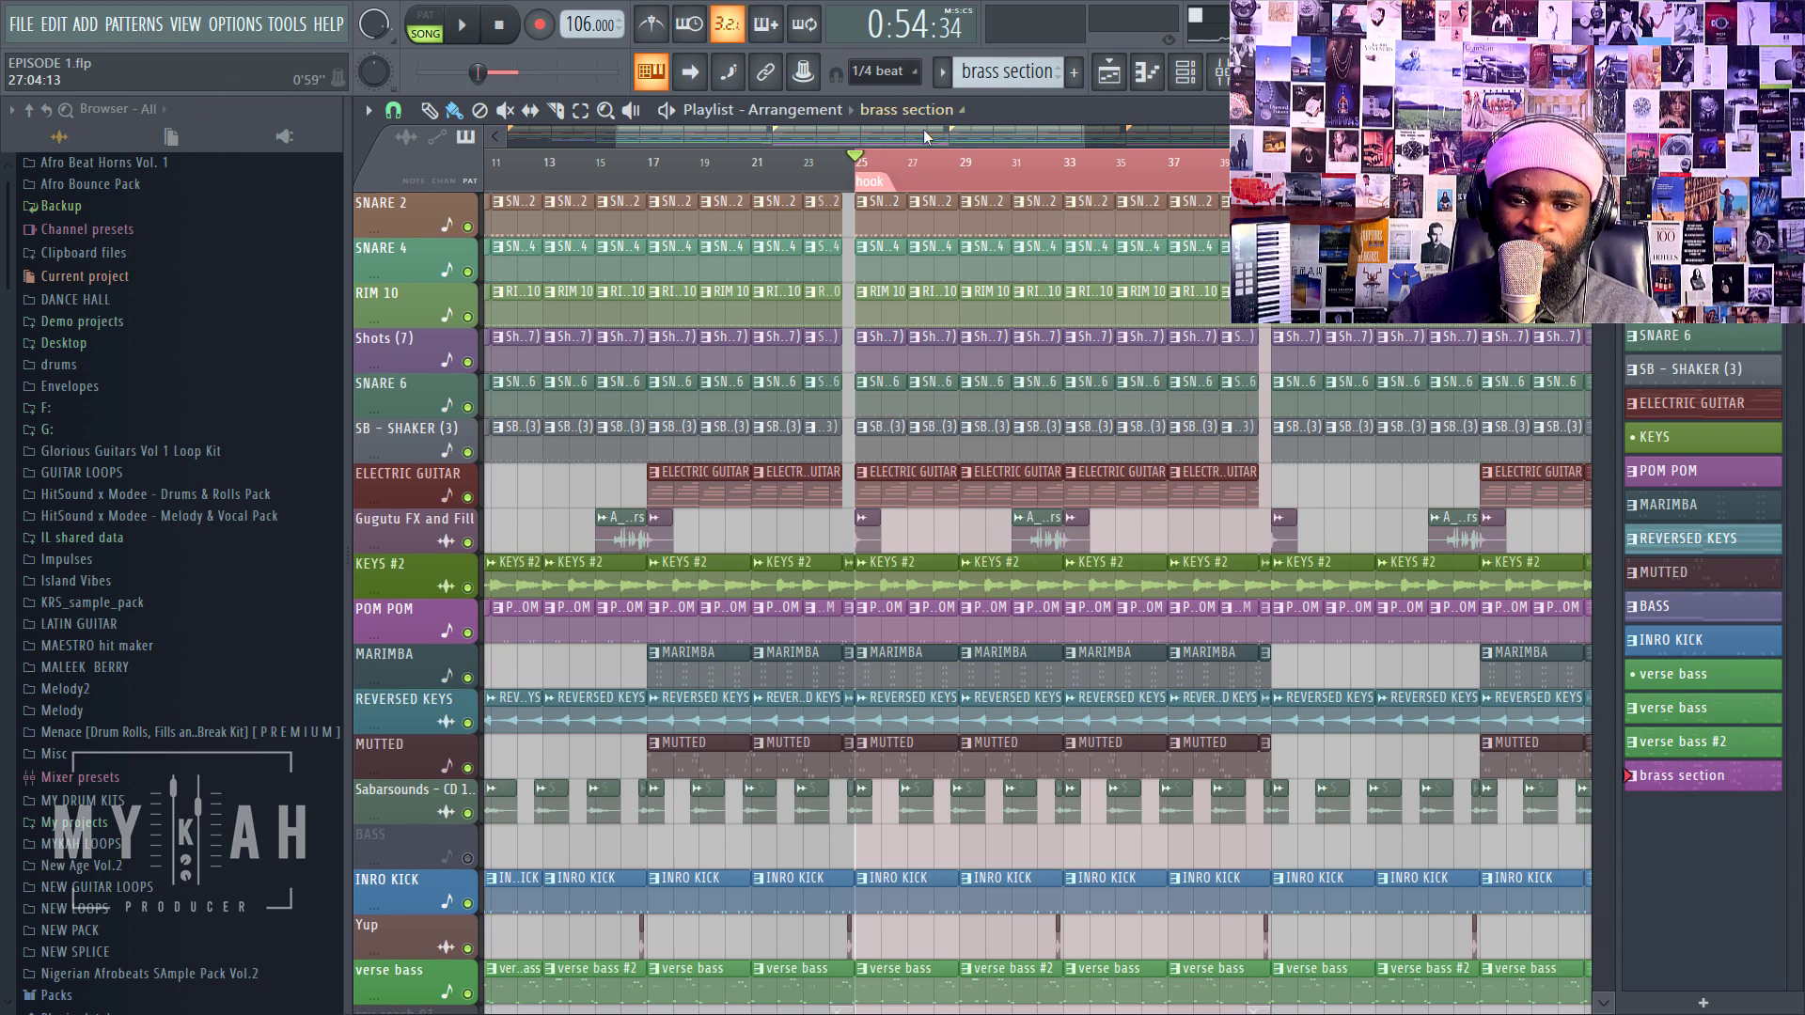
{"action": "left_click_drag", "start_coordinate": [924, 130], "coordinate": [1002, 154]}
{"action": "scroll", "coordinate": [745, 181], "scroll_direction": "up", "scroll_amount": 1}
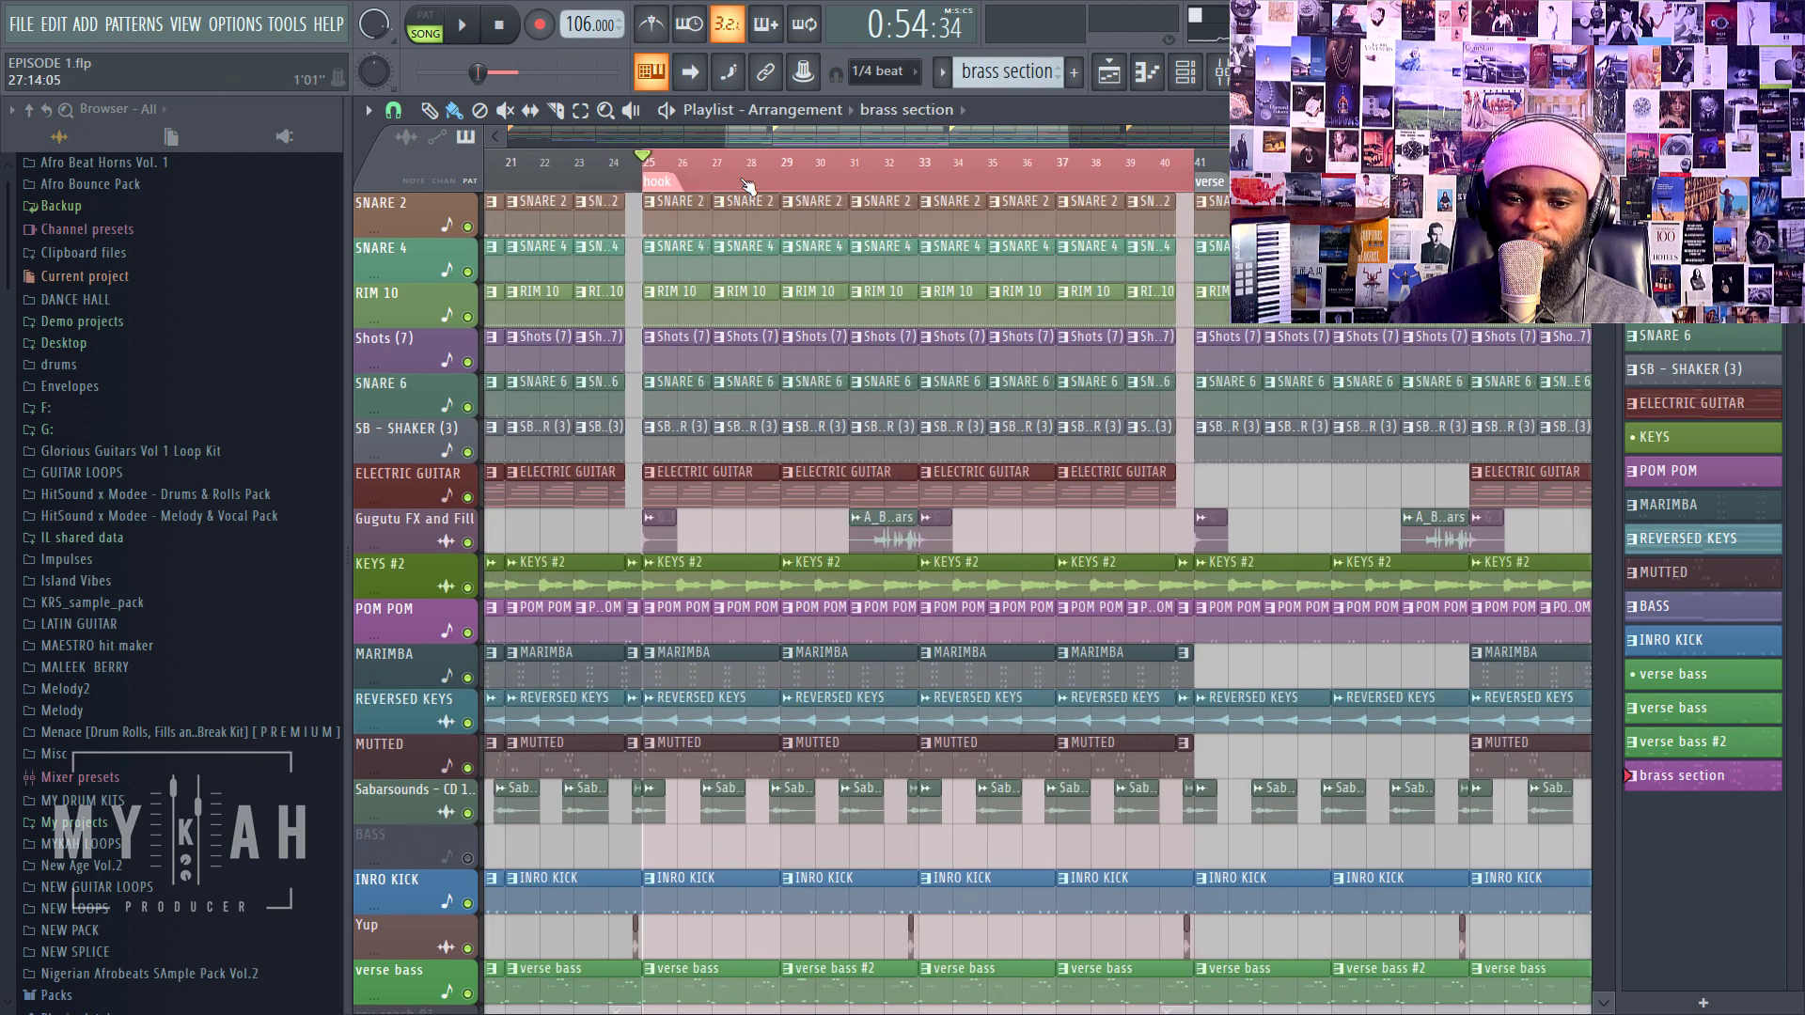
{"action": "scroll", "coordinate": [747, 183], "scroll_direction": "up", "scroll_amount": 1}
{"action": "scroll", "coordinate": [972, 583], "scroll_direction": "up", "scroll_amount": 2}
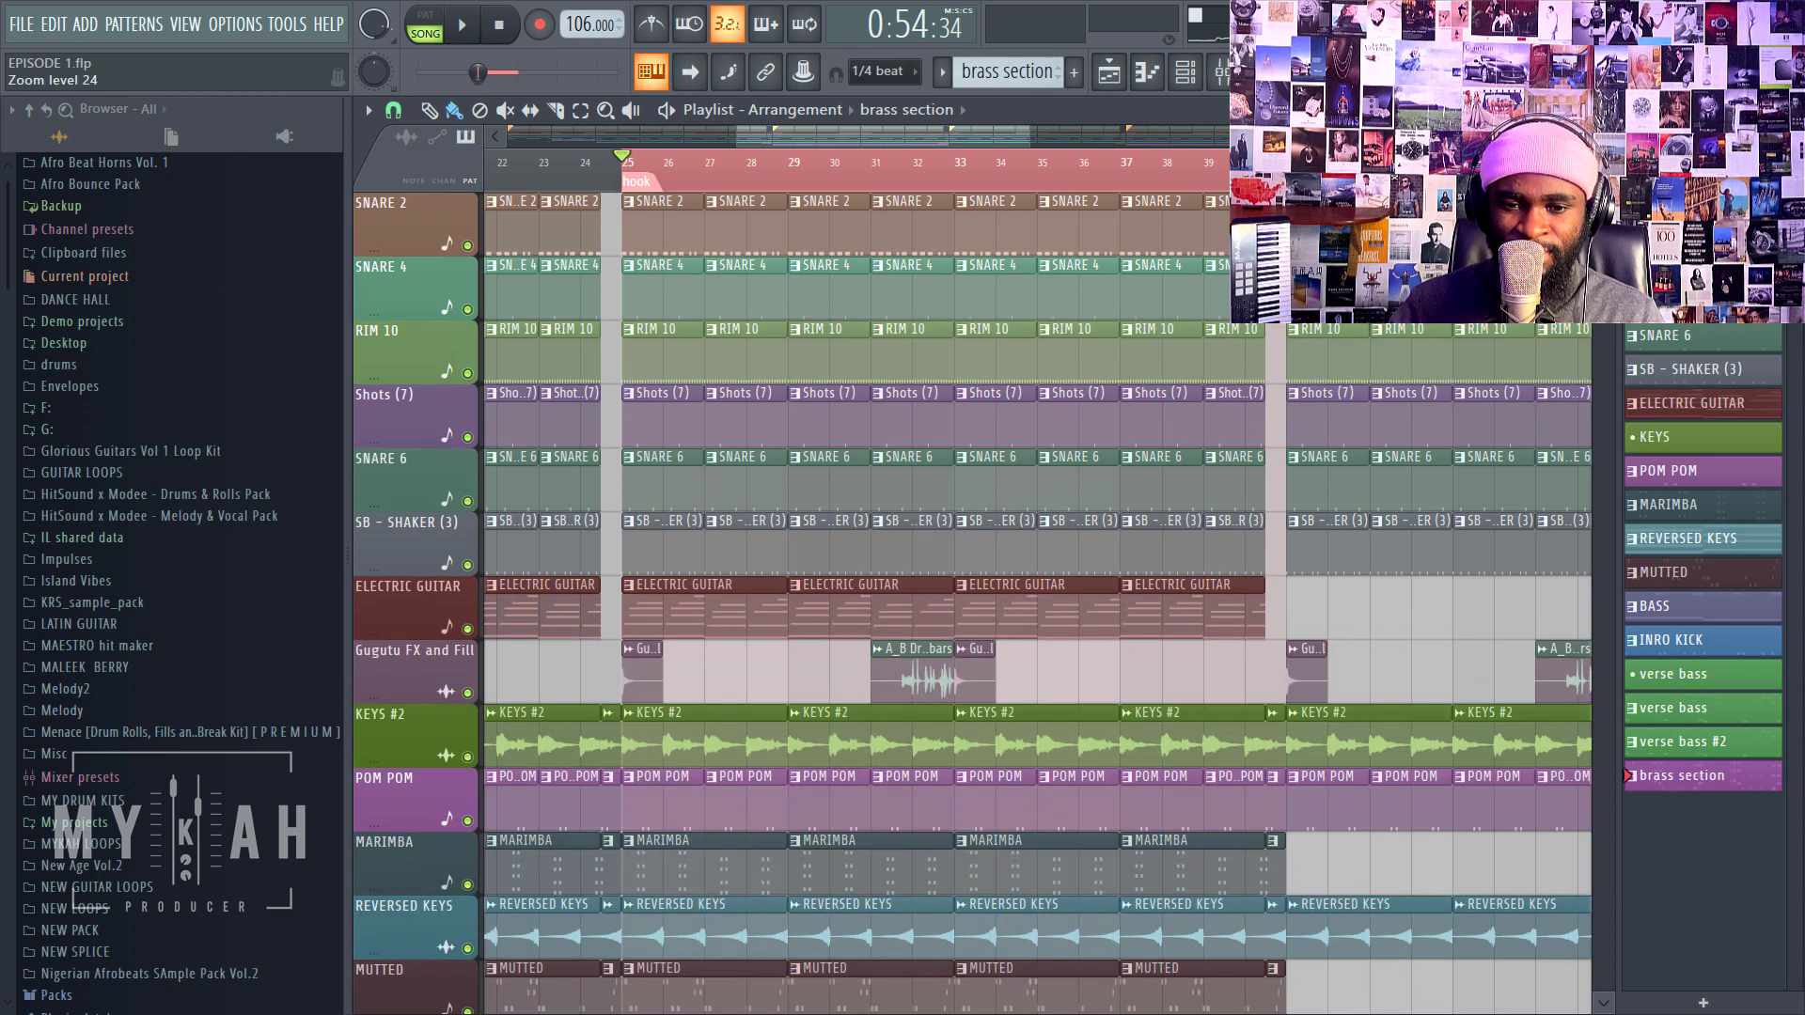
{"action": "key", "text": "space"}
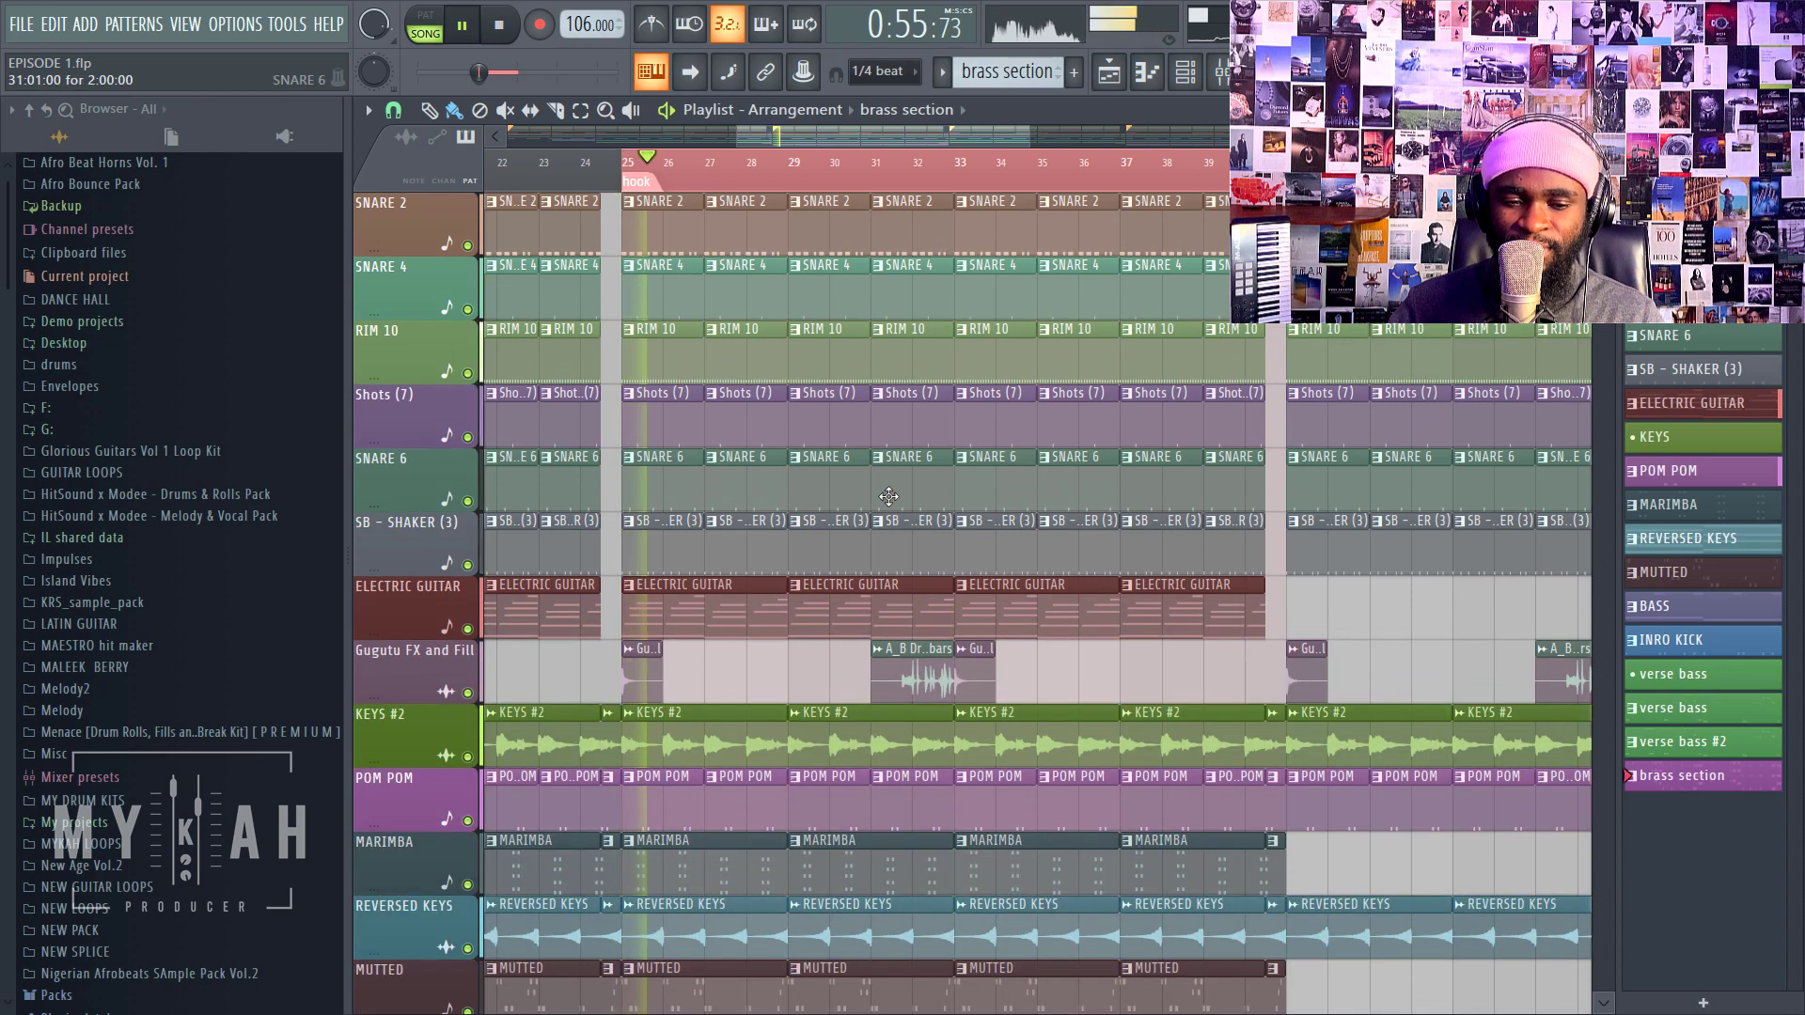
{"action": "key", "text": "space"}
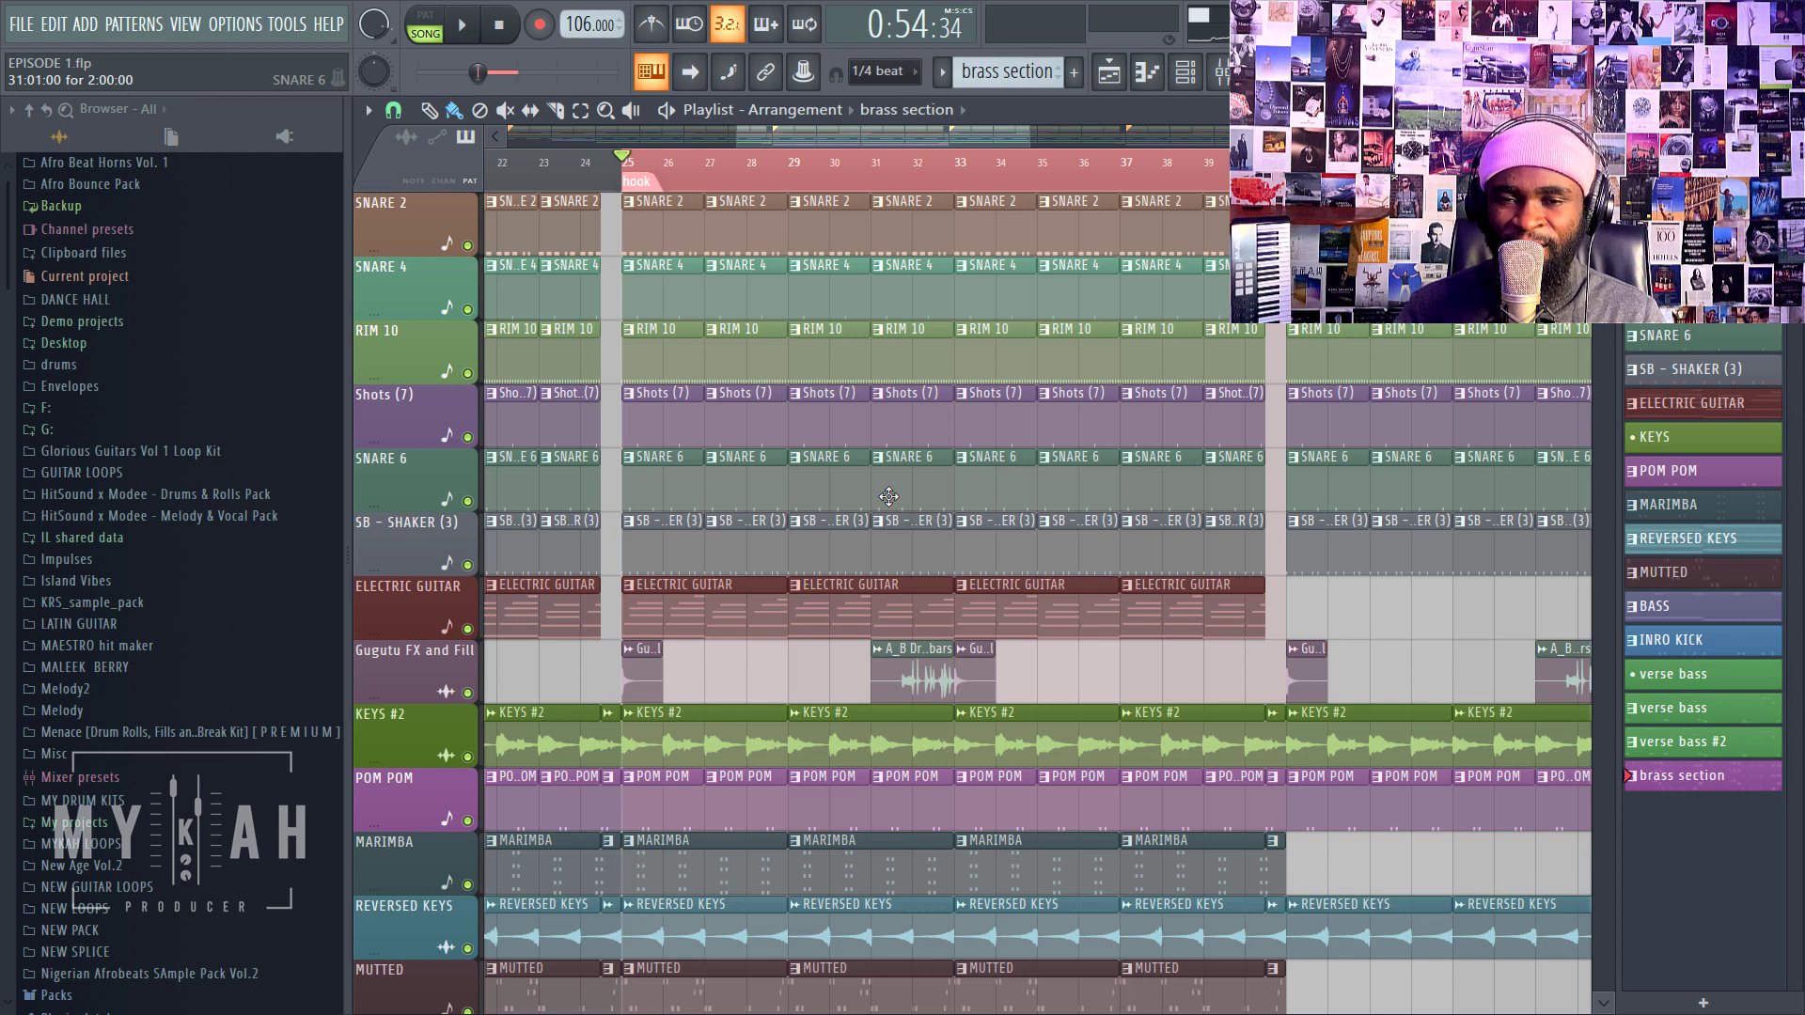
{"action": "key", "text": "space"}
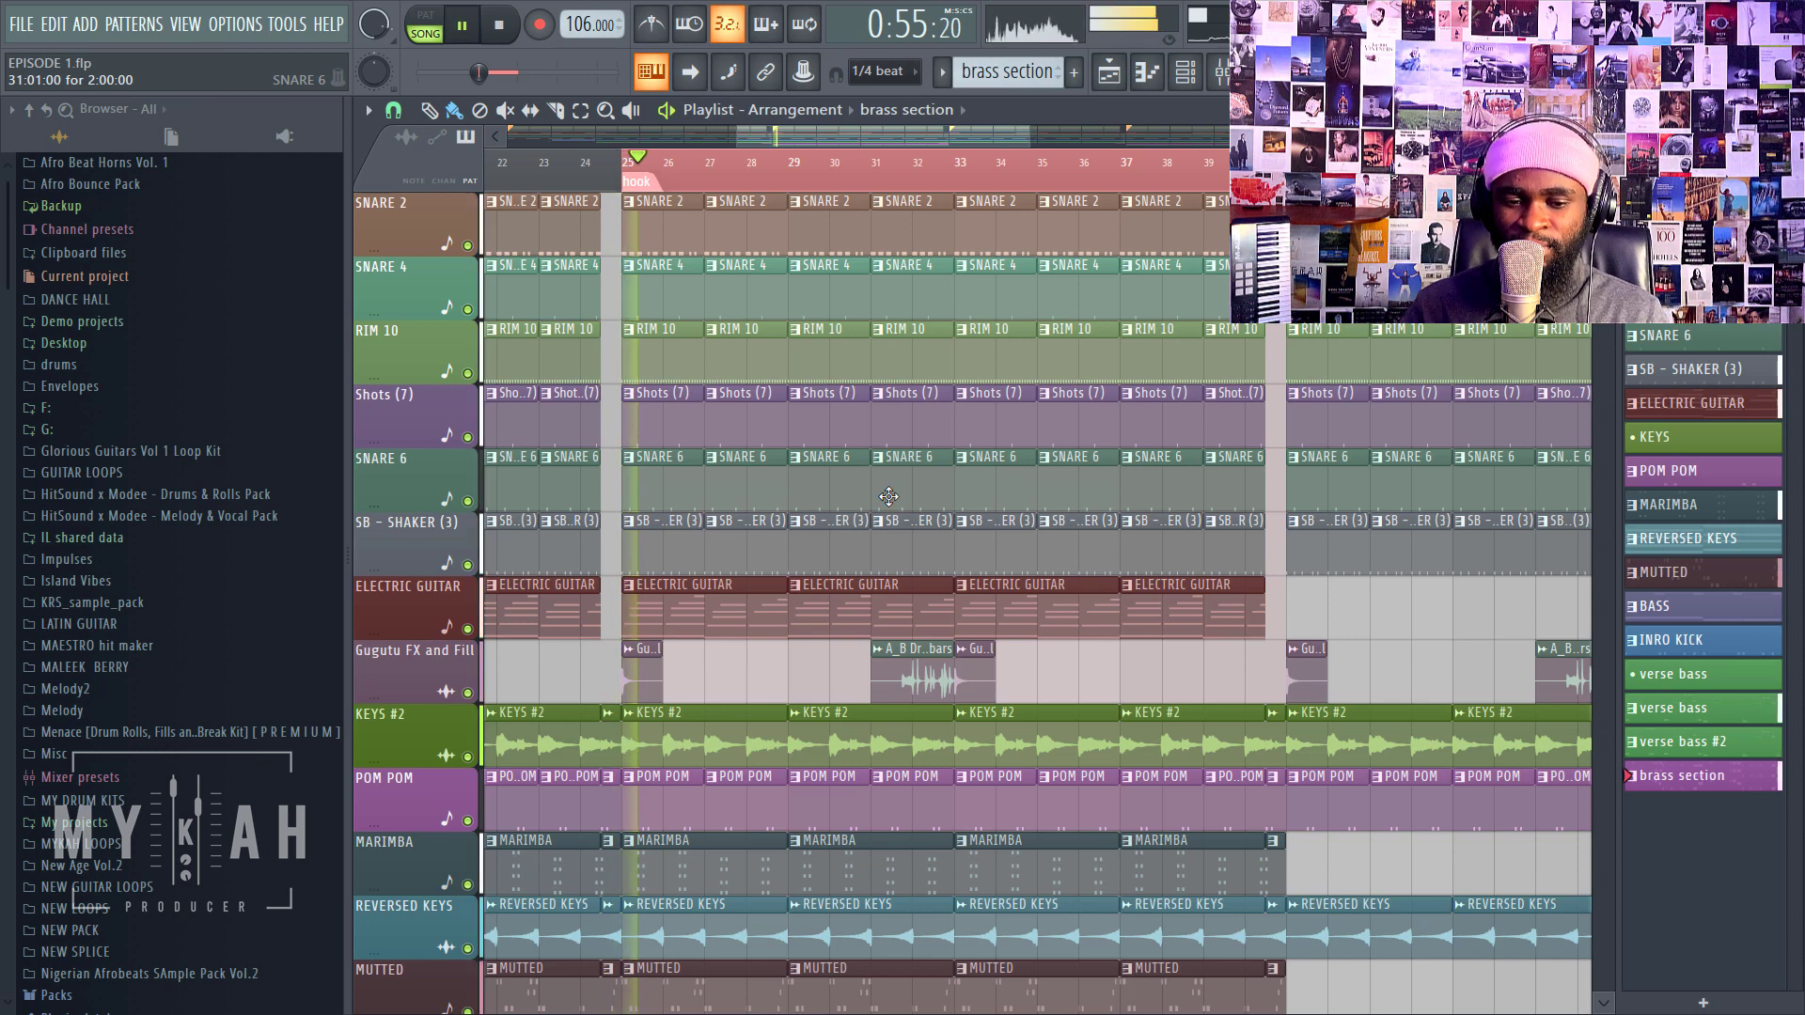
Step: Unmute the rev crash 01 track, add a rev crash 01 clip at bar 32 and play the hook through it
{"action": "scroll", "coordinate": [888, 543], "scroll_direction": "down", "scroll_amount": 6}
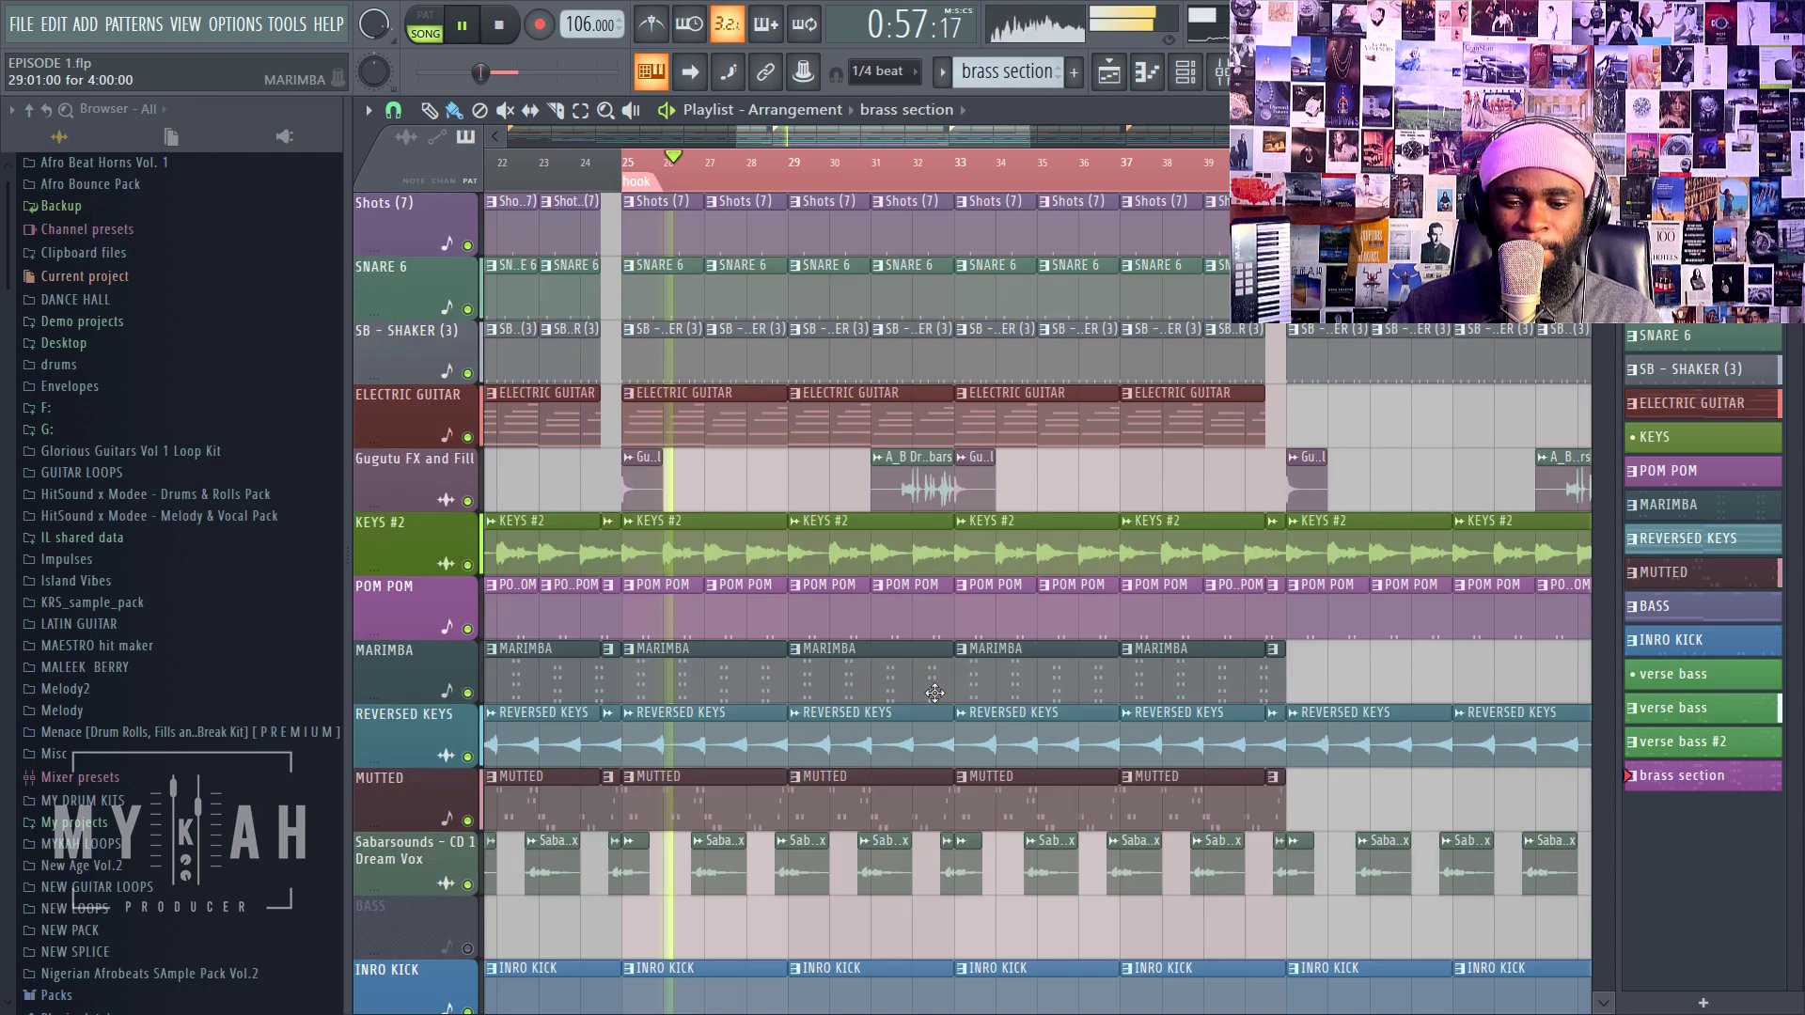
{"action": "scroll", "coordinate": [935, 693], "scroll_direction": "down", "scroll_amount": 4}
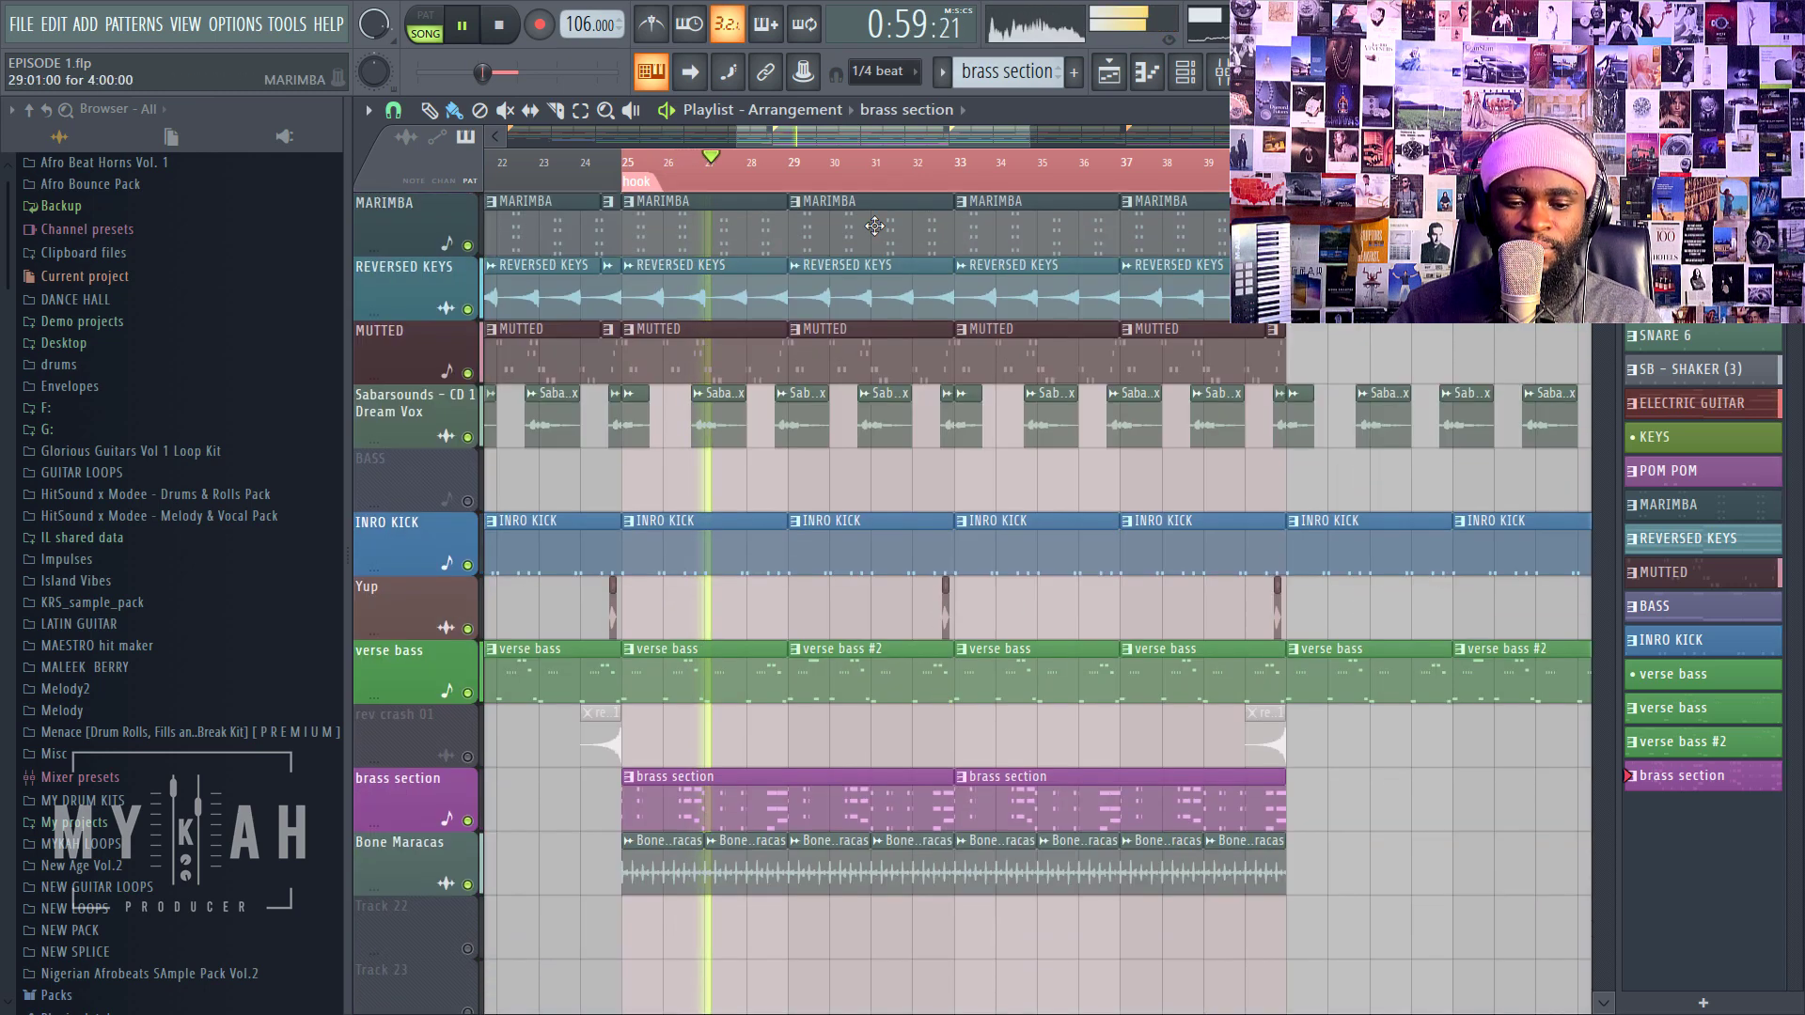
{"action": "left_click", "coordinate": [931, 738]}
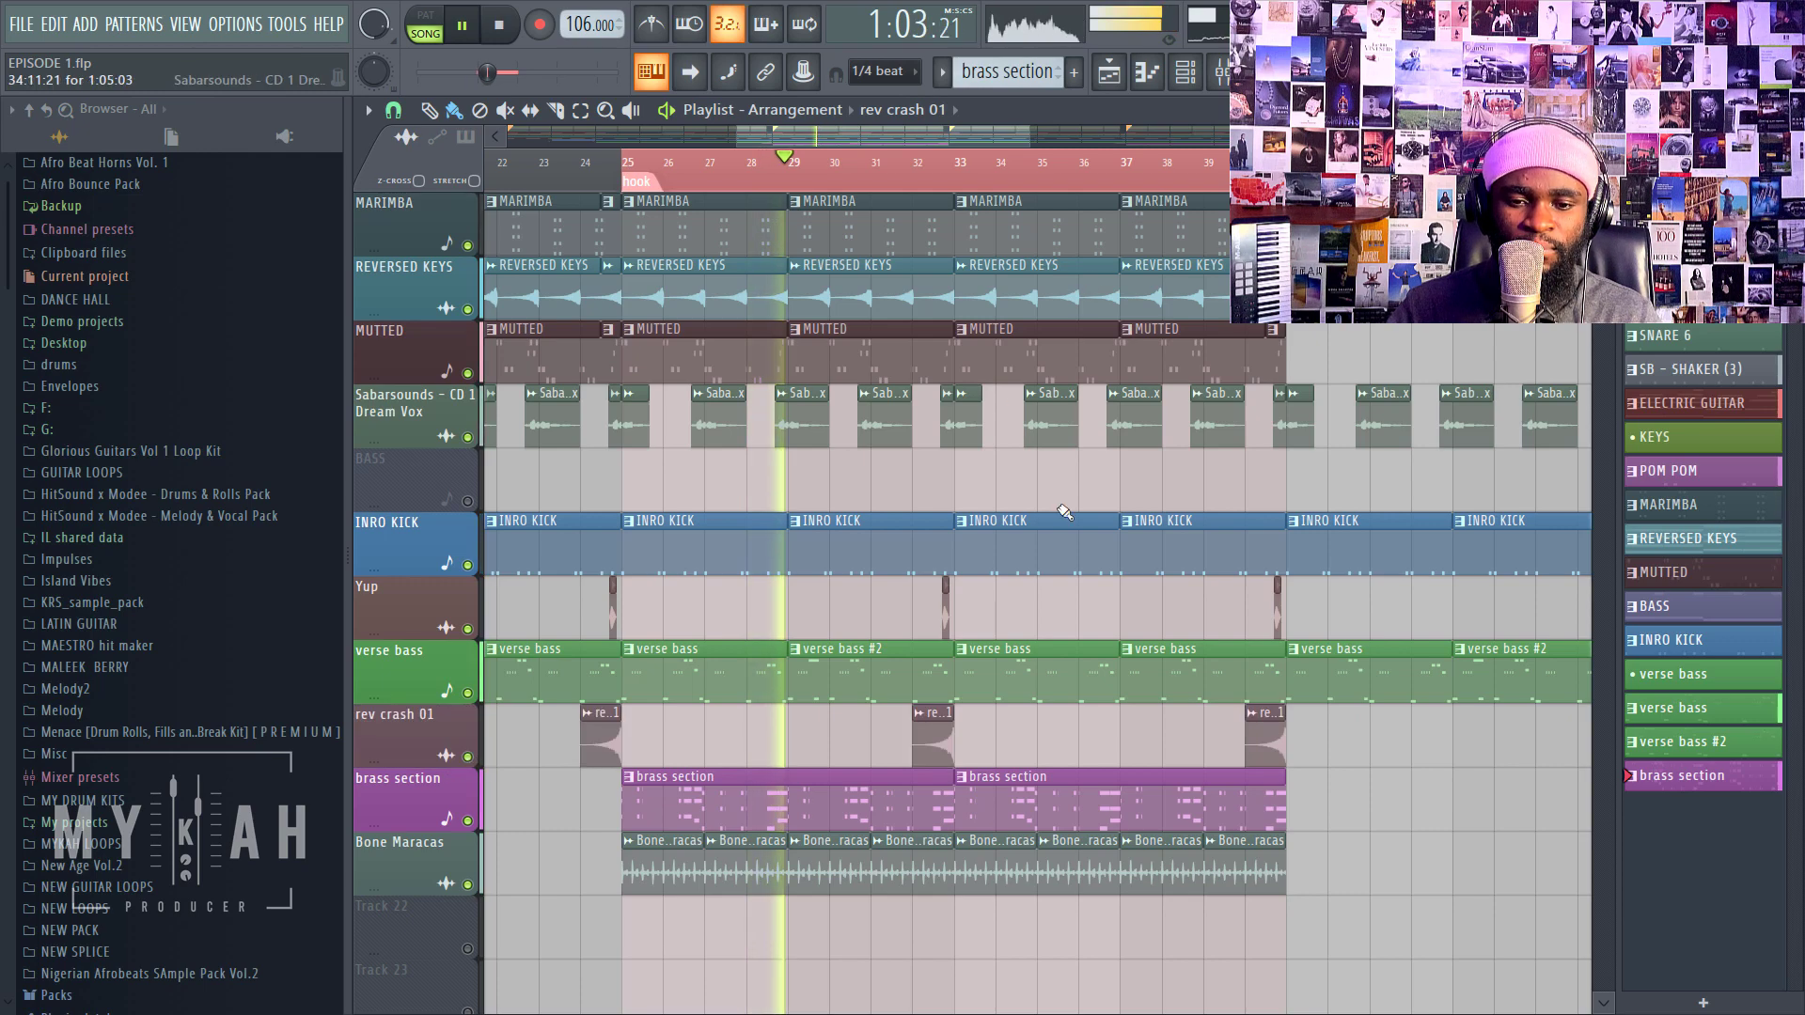
{"action": "scroll", "coordinate": [1033, 521], "scroll_direction": "up", "scroll_amount": 5}
{"action": "scroll", "coordinate": [1033, 521], "scroll_direction": "up", "scroll_amount": 5}
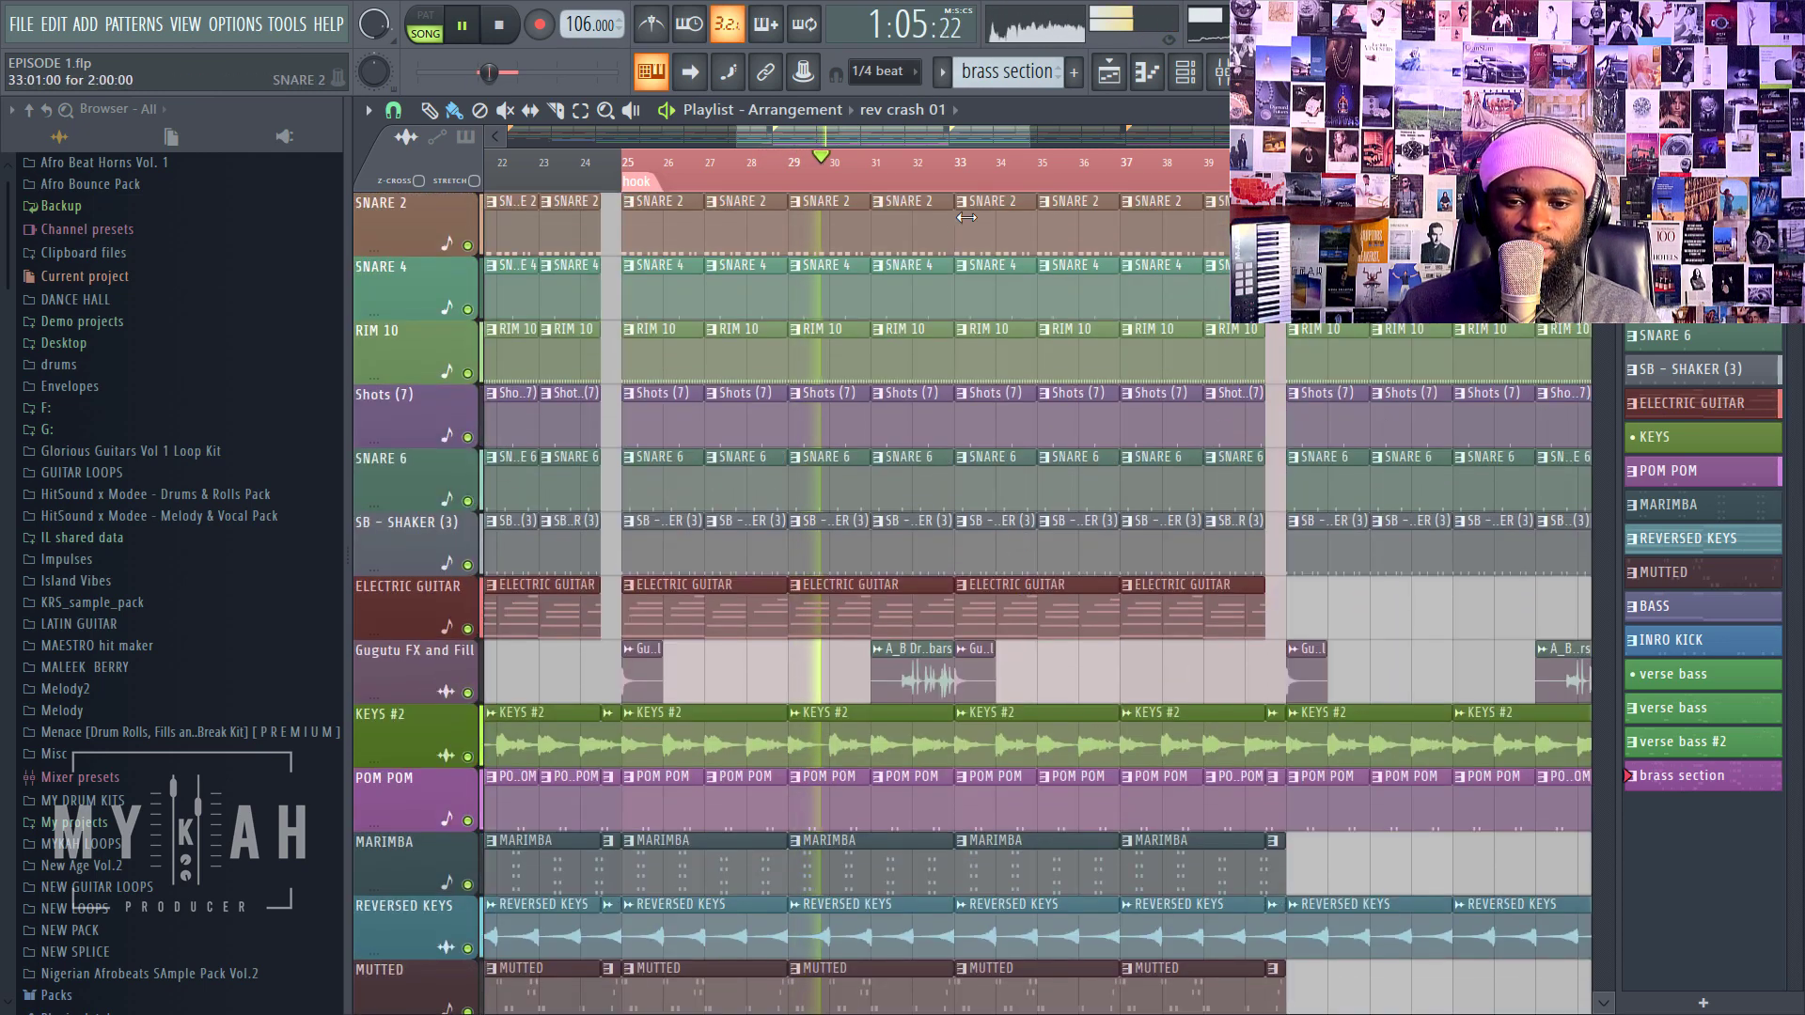
{"action": "scroll", "coordinate": [987, 192], "scroll_direction": "down", "scroll_amount": 2}
{"action": "scroll", "coordinate": [987, 192], "scroll_direction": "down", "scroll_amount": 3}
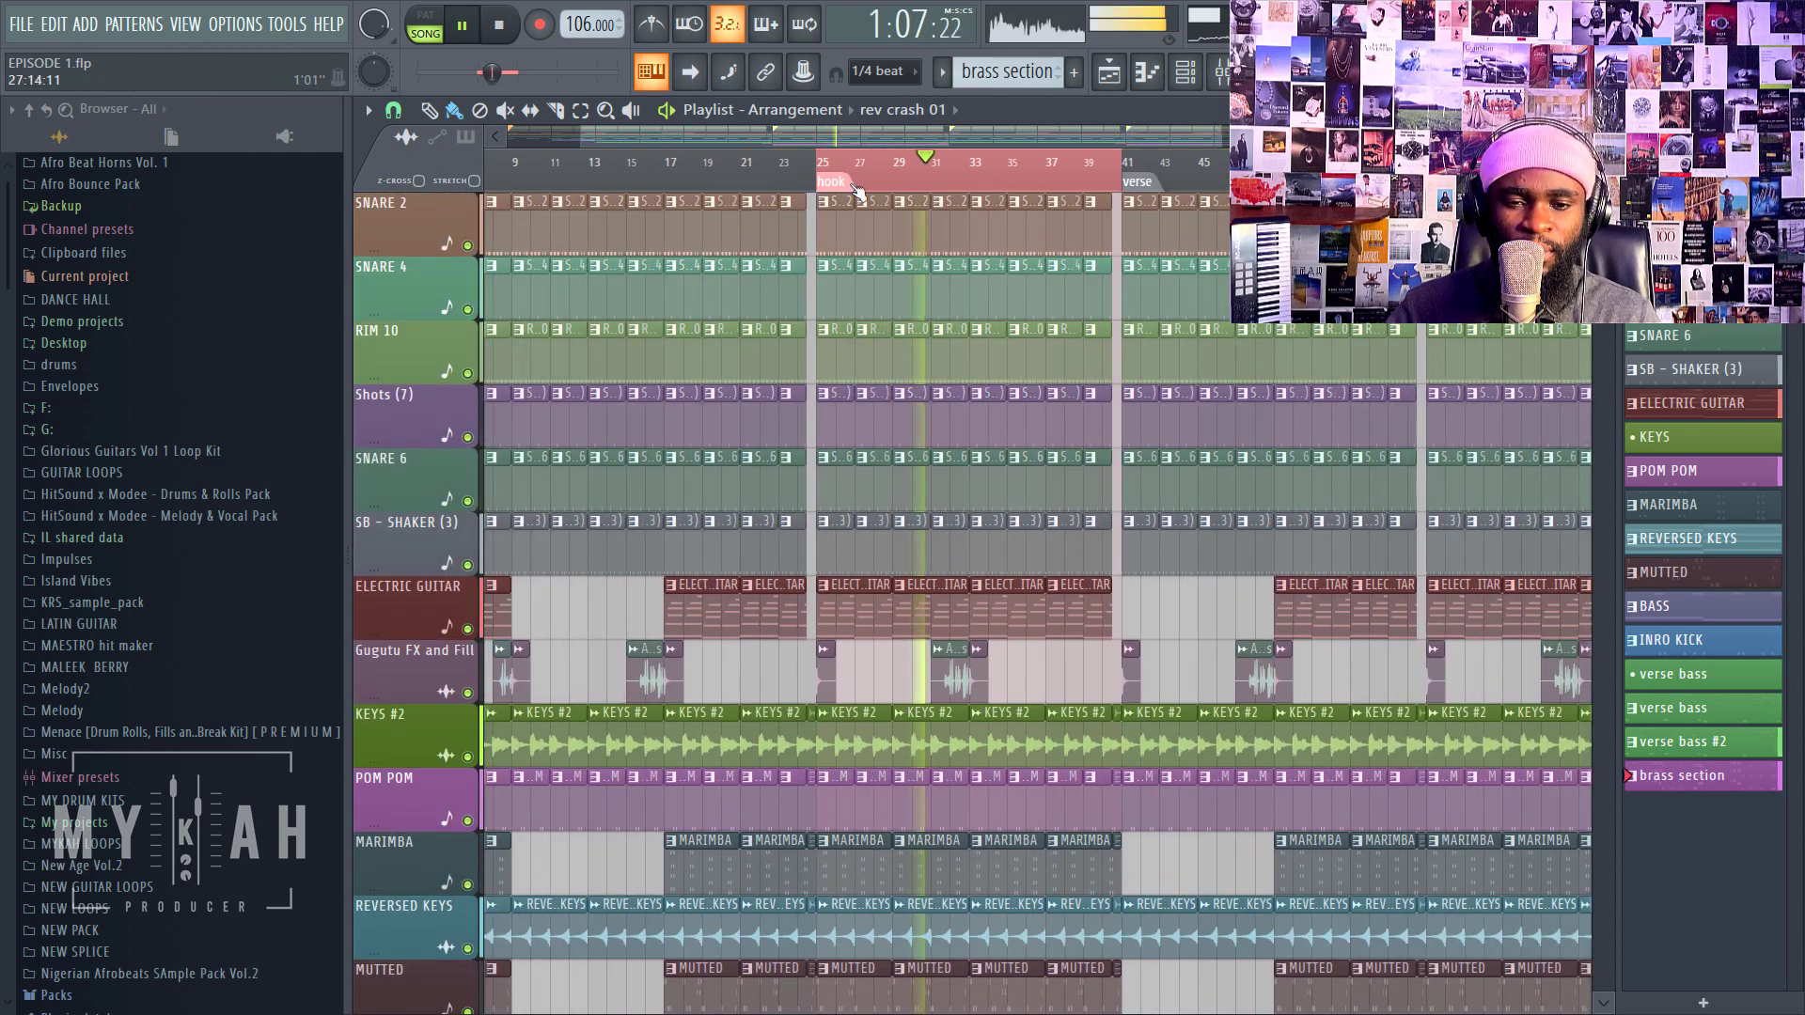
{"action": "scroll", "coordinate": [848, 182], "scroll_direction": "up", "scroll_amount": 6}
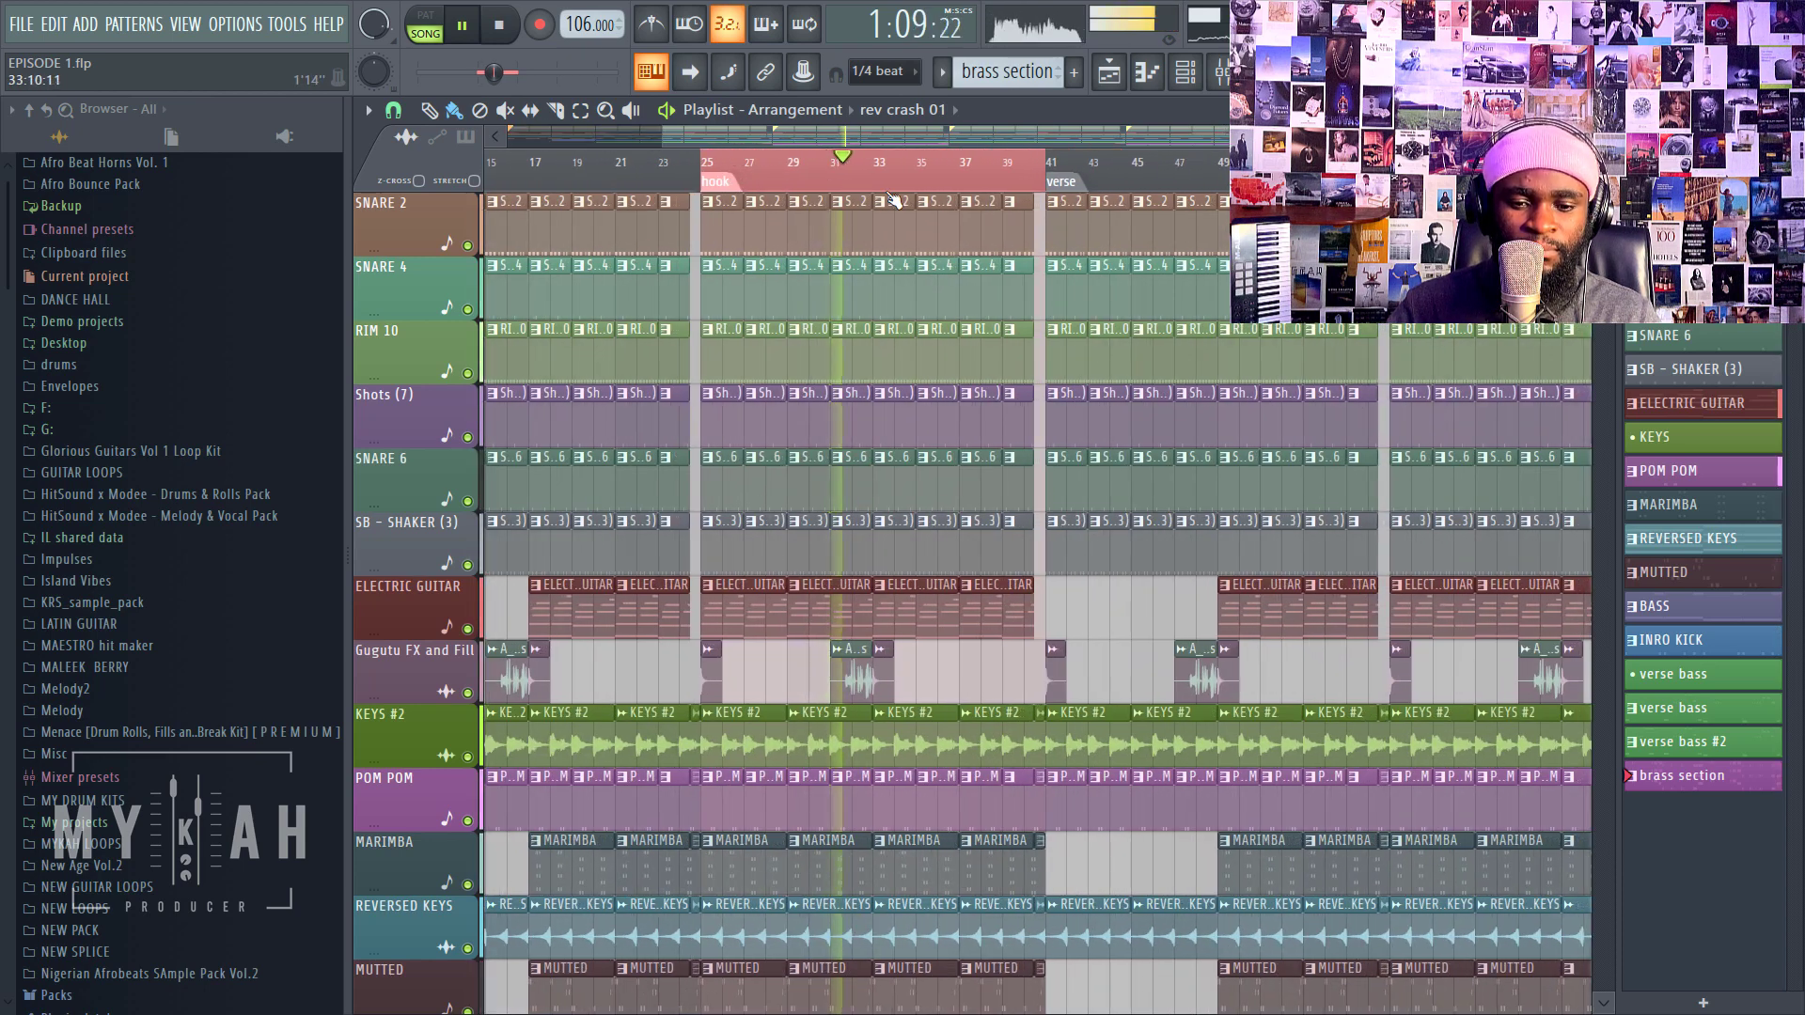
{"action": "scroll", "coordinate": [734, 742], "scroll_direction": "down", "scroll_amount": 6}
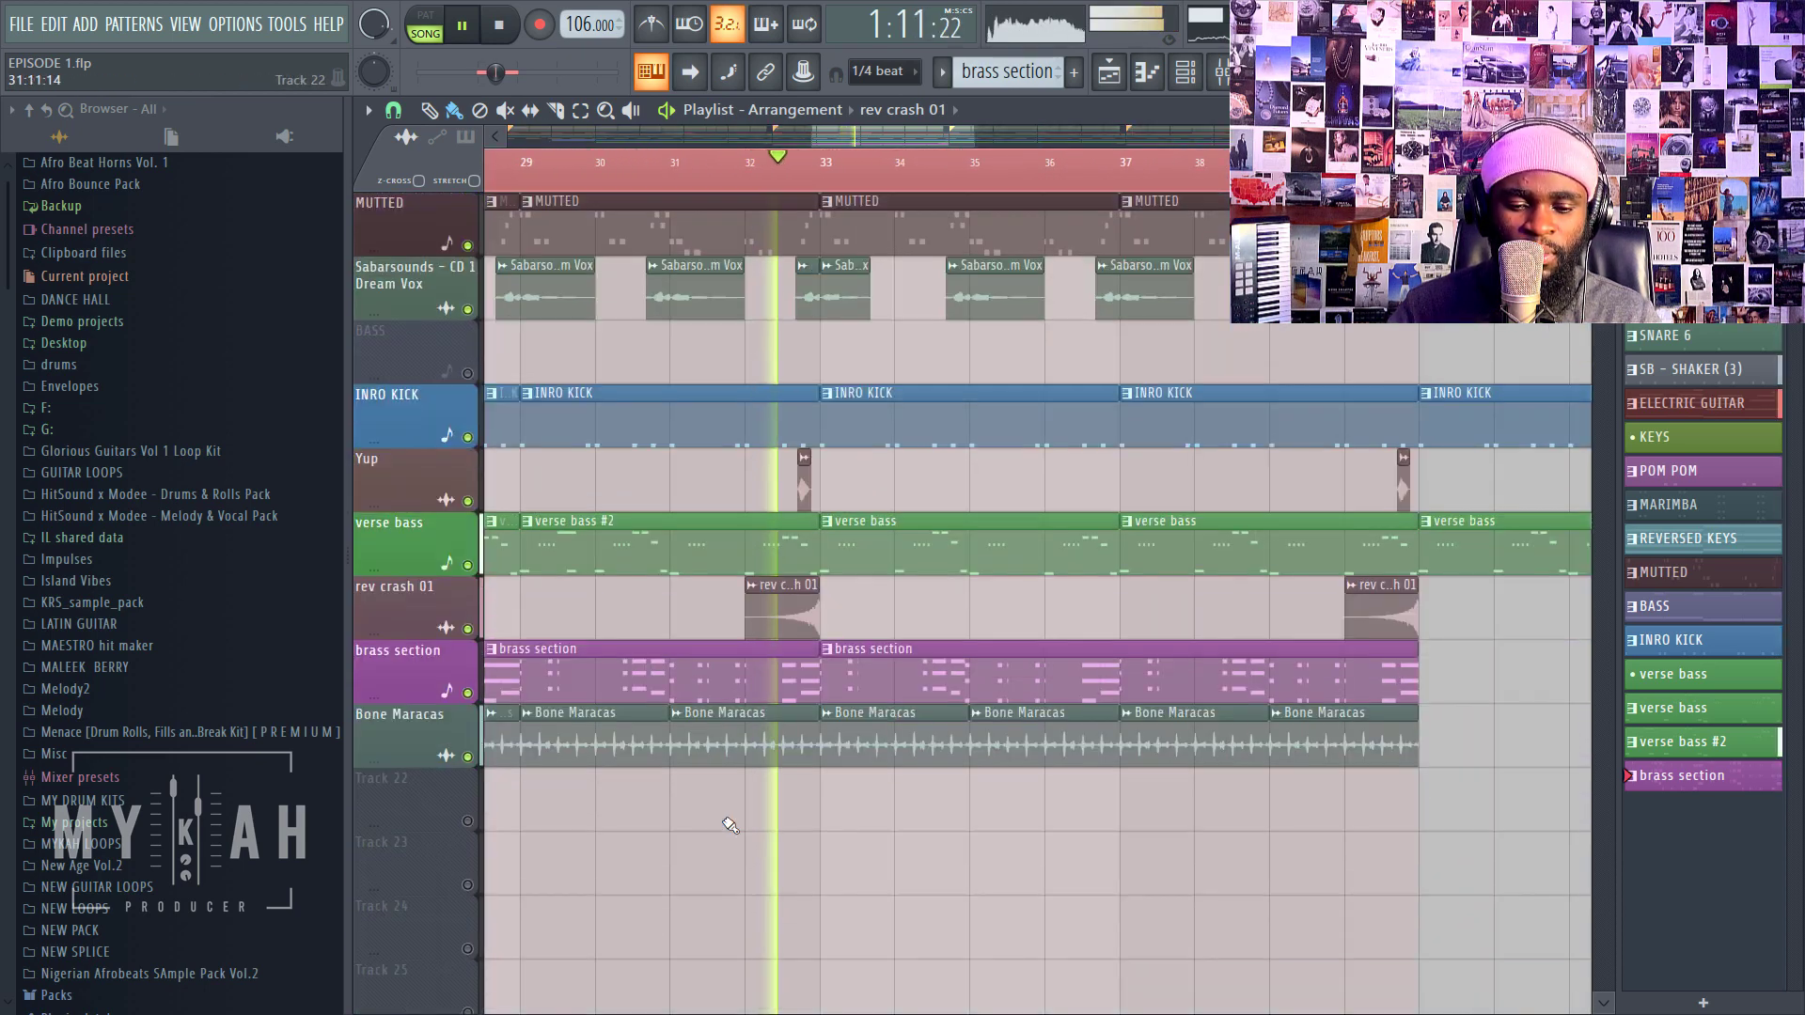
Step: Find the rev crash 01 clip's mixer track, lower its fader and load Fruity Parametric EQ 2 in its first effect slot
{"action": "key", "text": "space"}
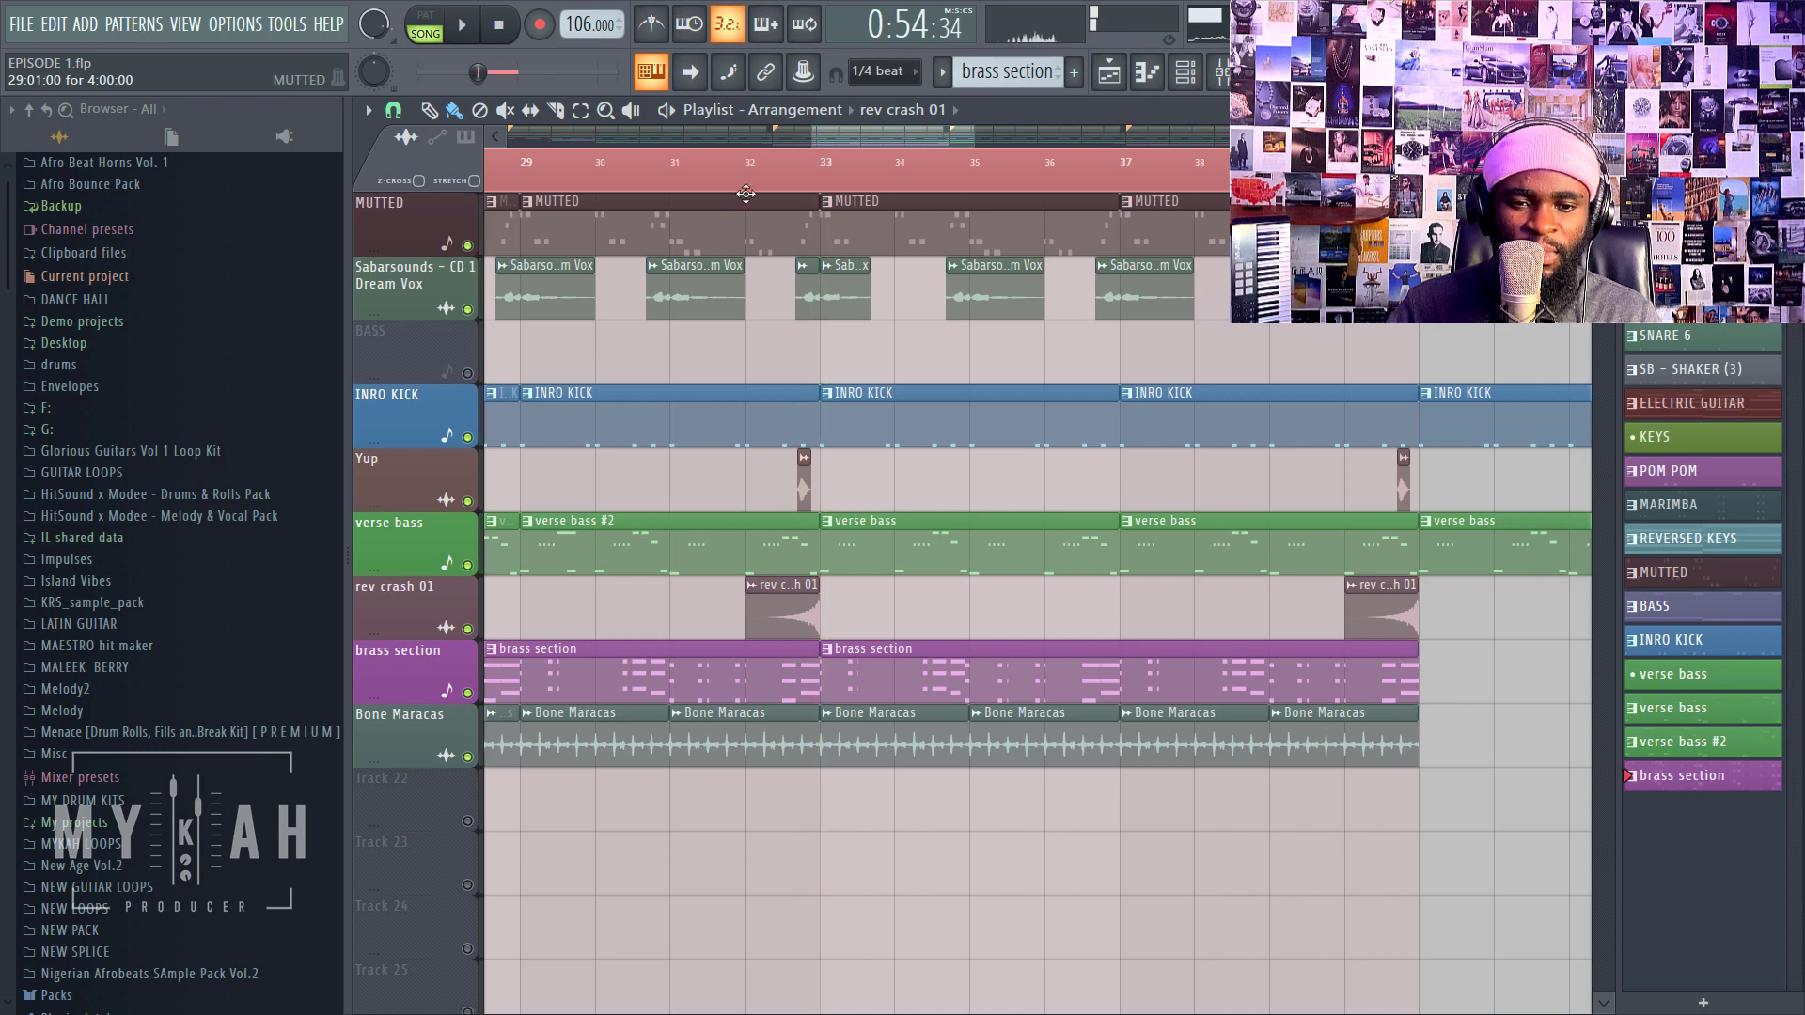
{"action": "double_click", "coordinate": [793, 623]}
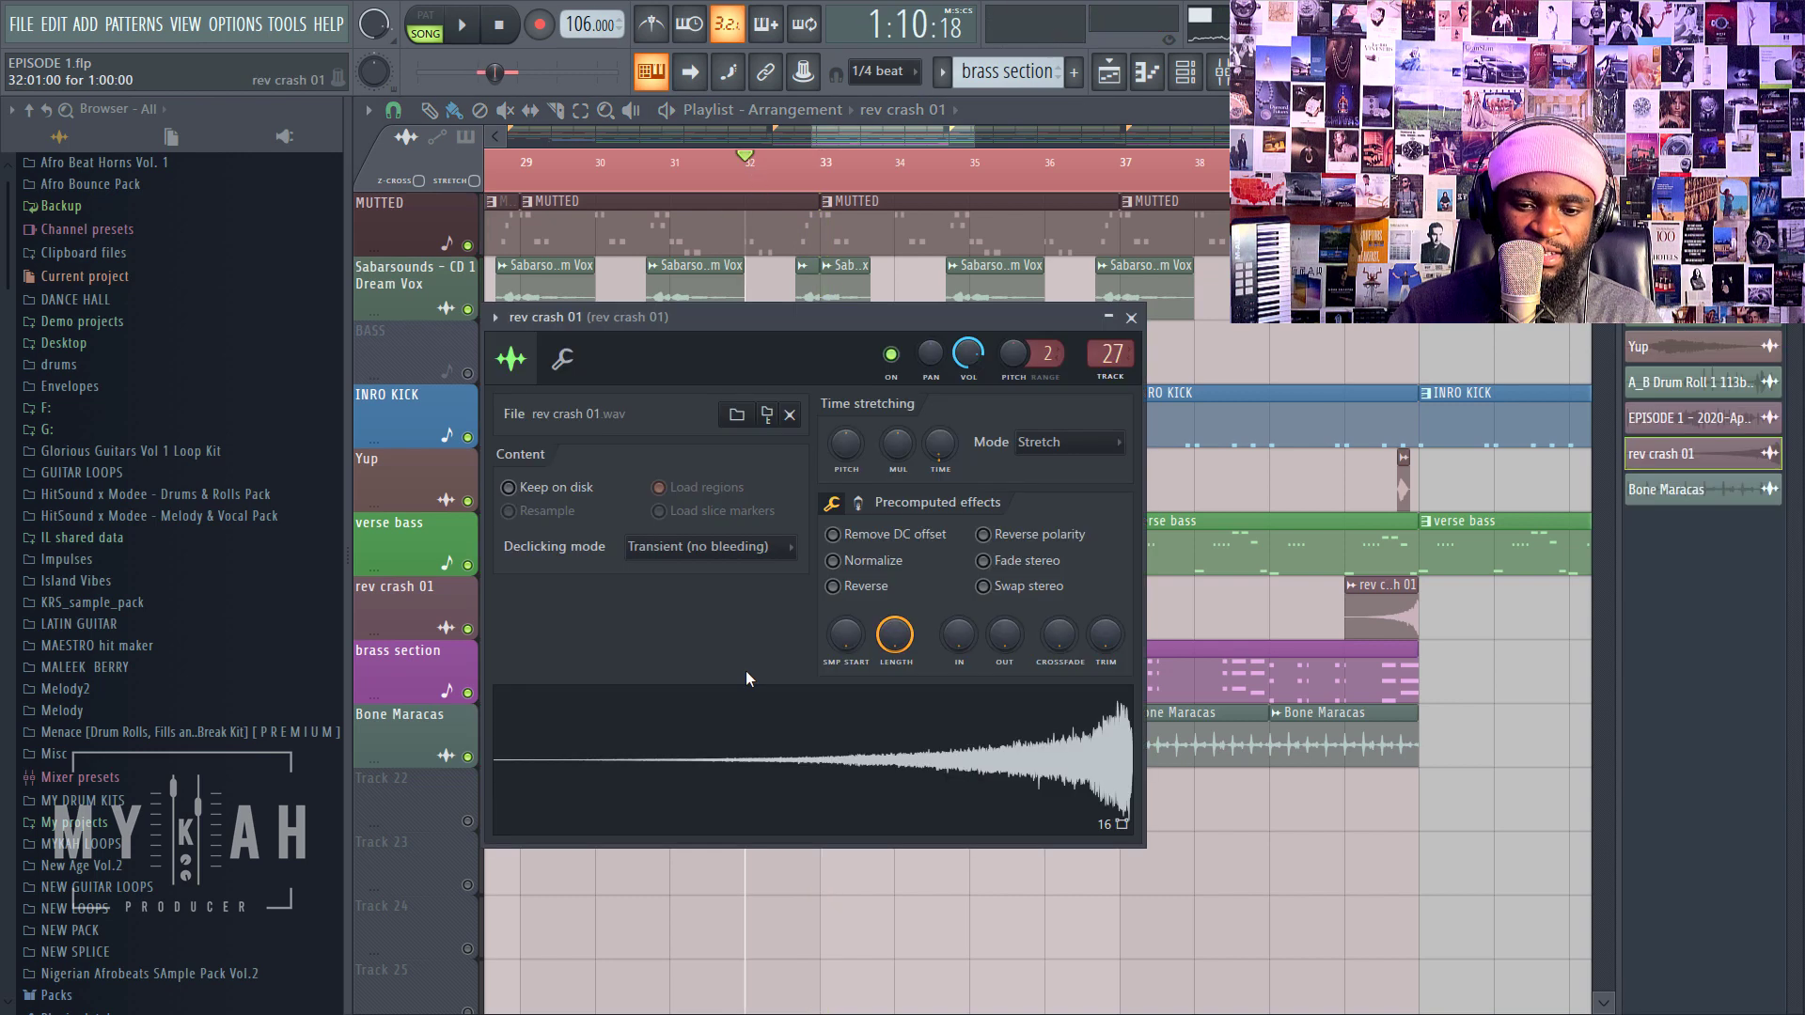
{"action": "left_click", "coordinate": [1220, 79]}
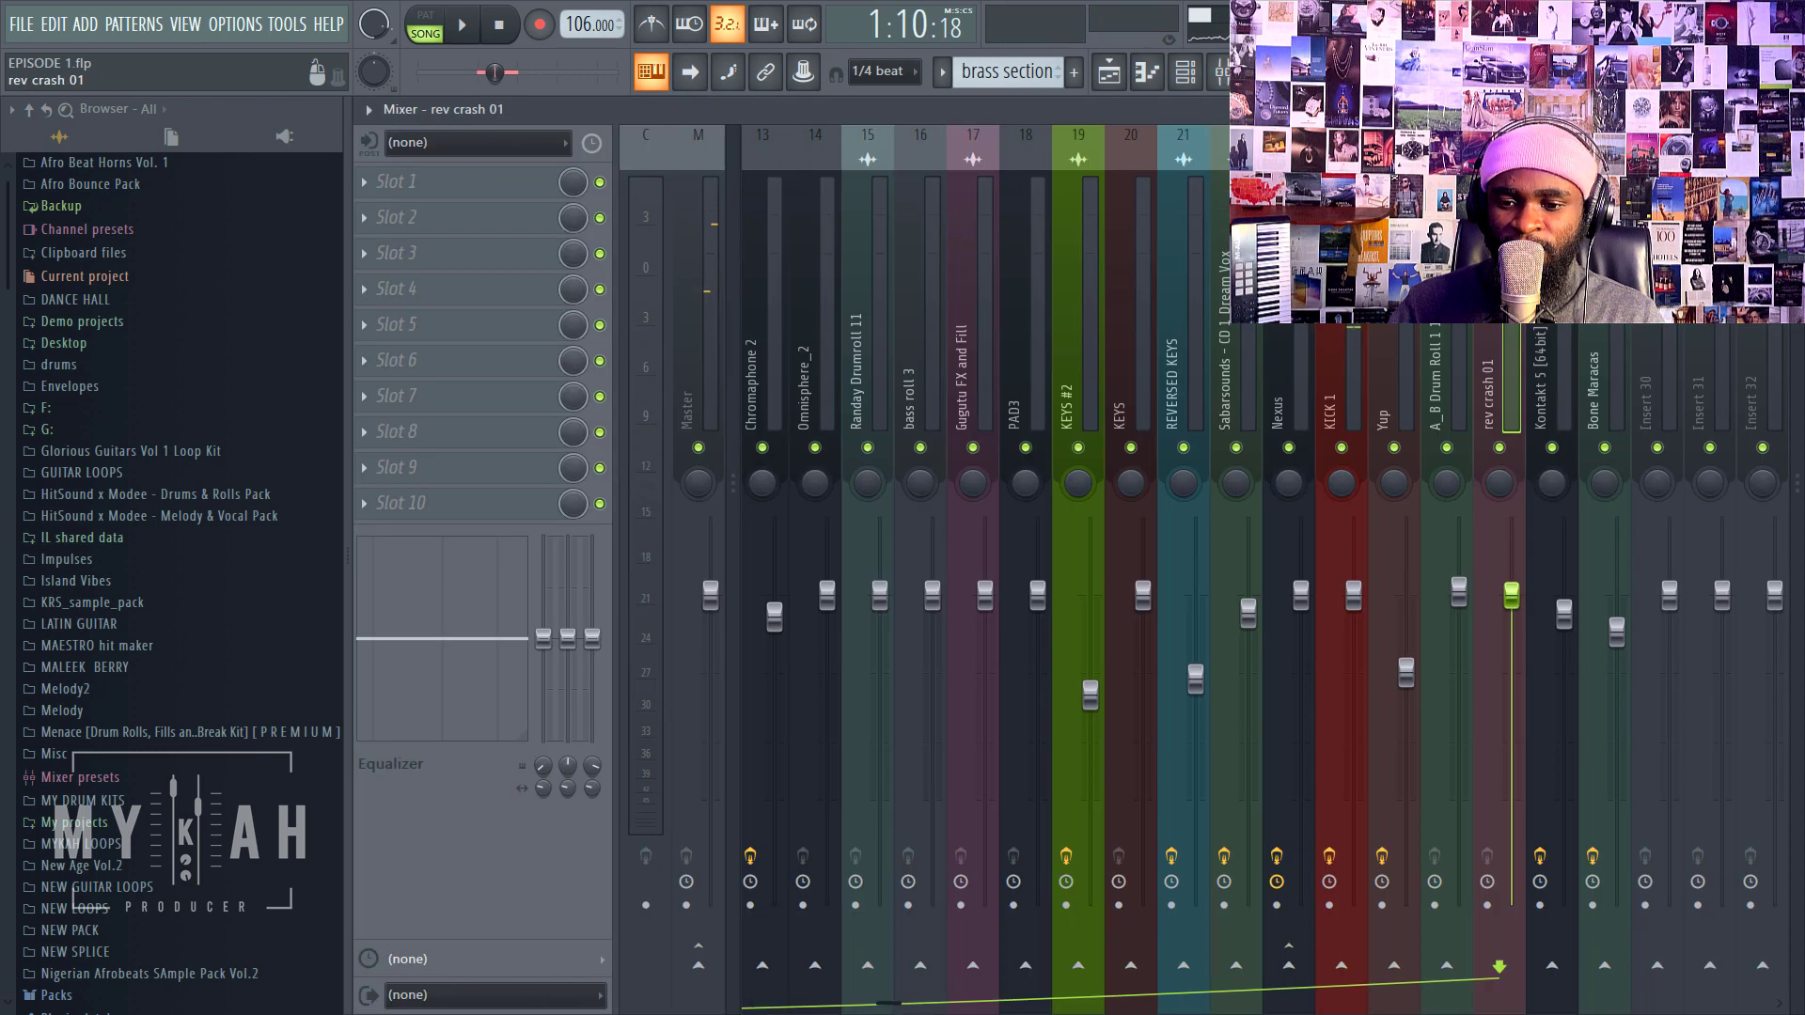
{"action": "left_click", "coordinate": [490, 183]}
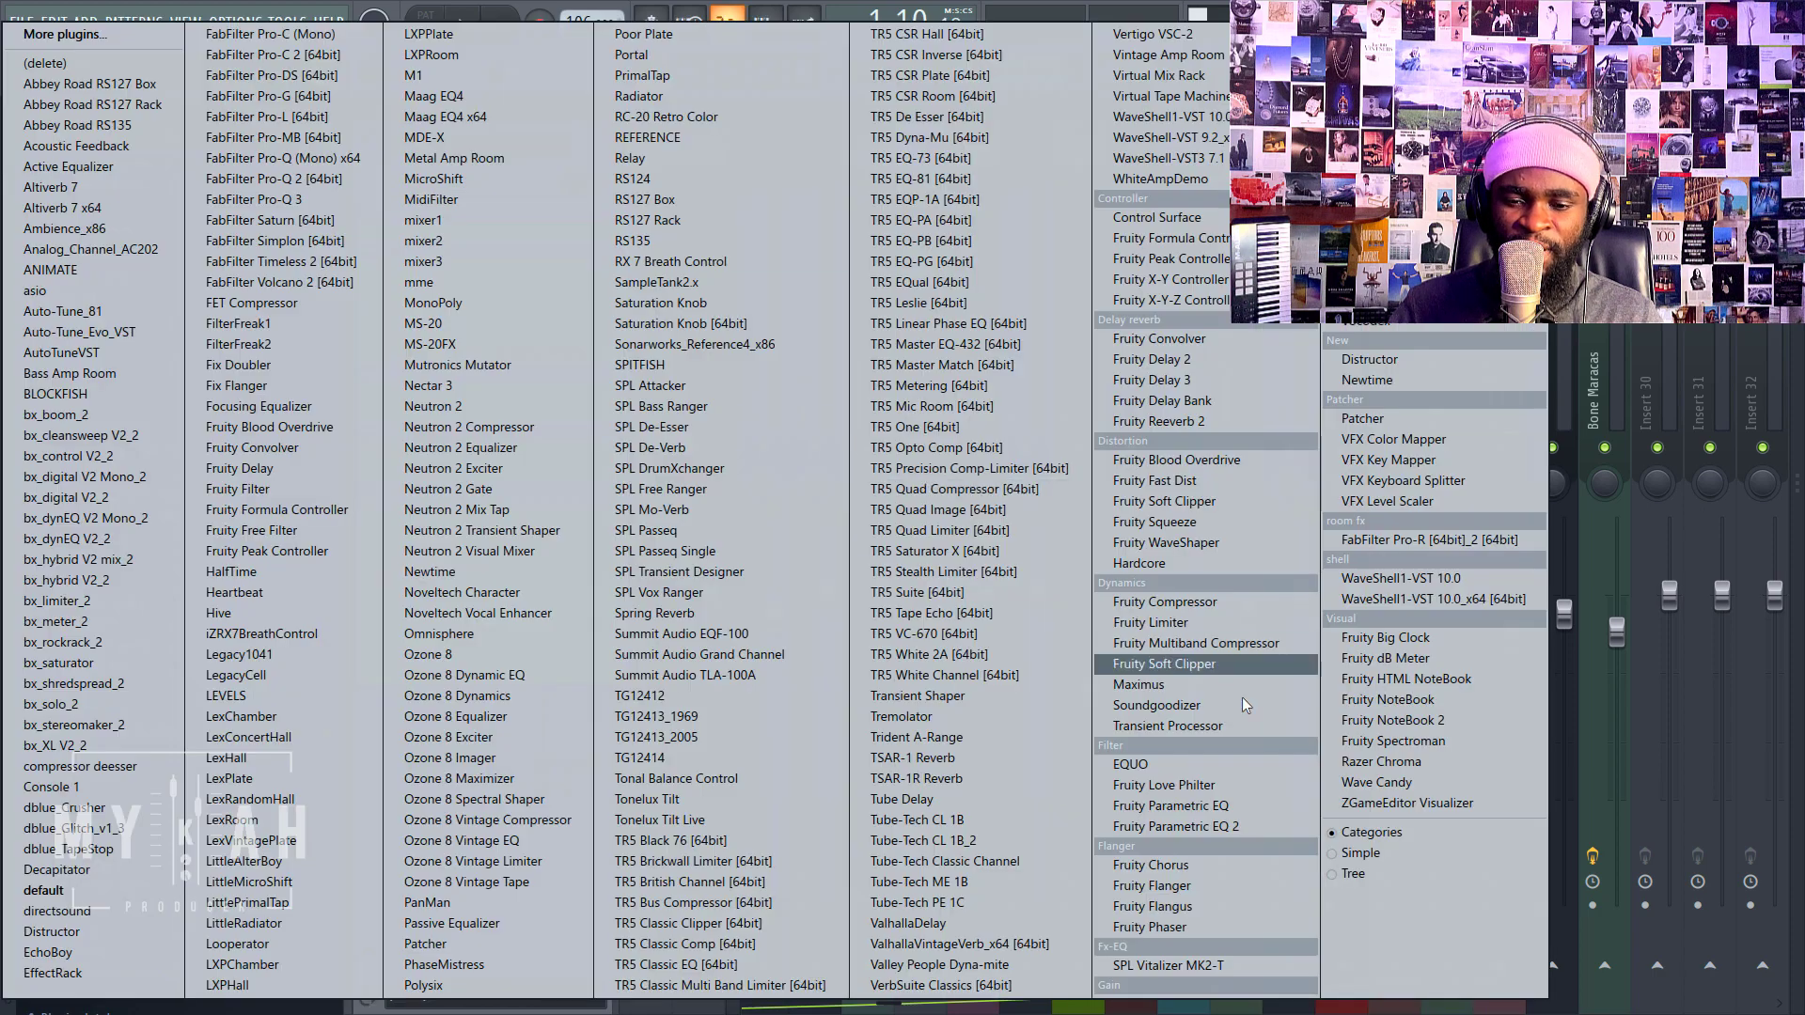
{"action": "left_click", "coordinate": [1177, 826]}
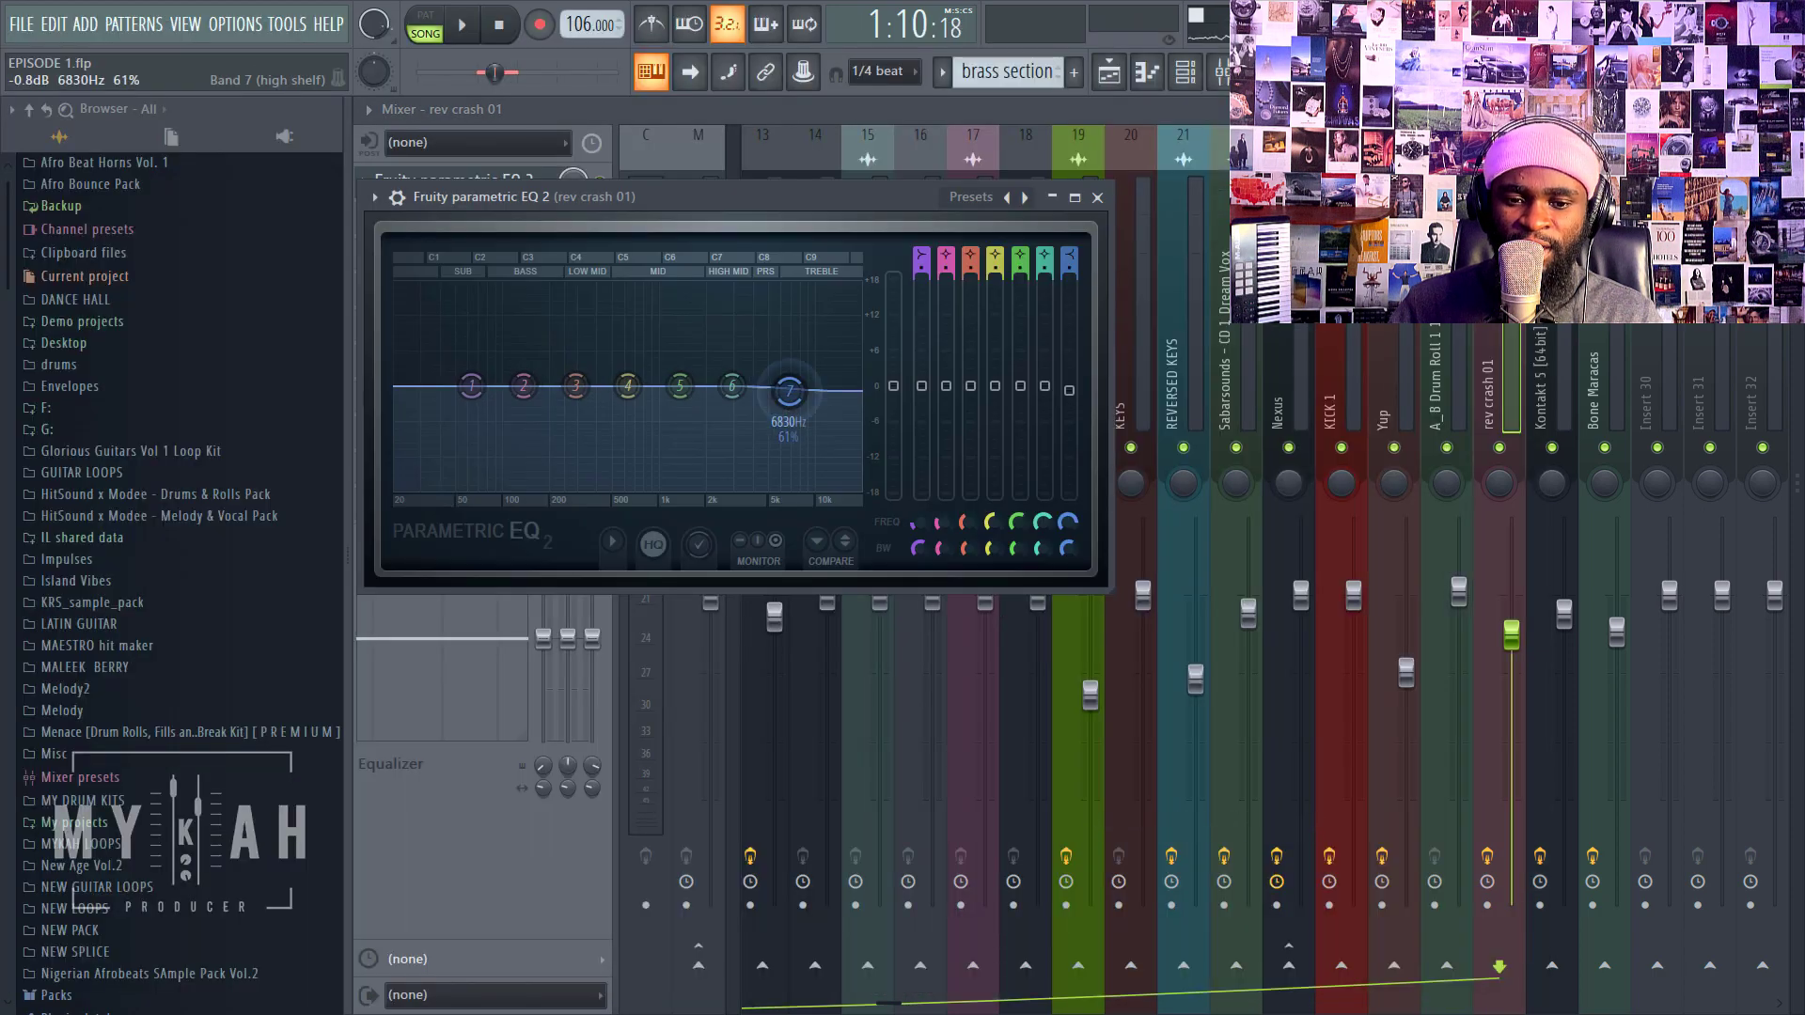
Step: In the rev crash EQ, pull the low and high shelves down to -18 dB and dip band 6 to -4.6 dB at 4245 Hz
{"action": "left_click_drag", "start_coordinate": [788, 392], "coordinate": [842, 488]}
{"action": "left_click_drag", "start_coordinate": [471, 385], "coordinate": [579, 490]}
{"action": "key", "text": "space"}
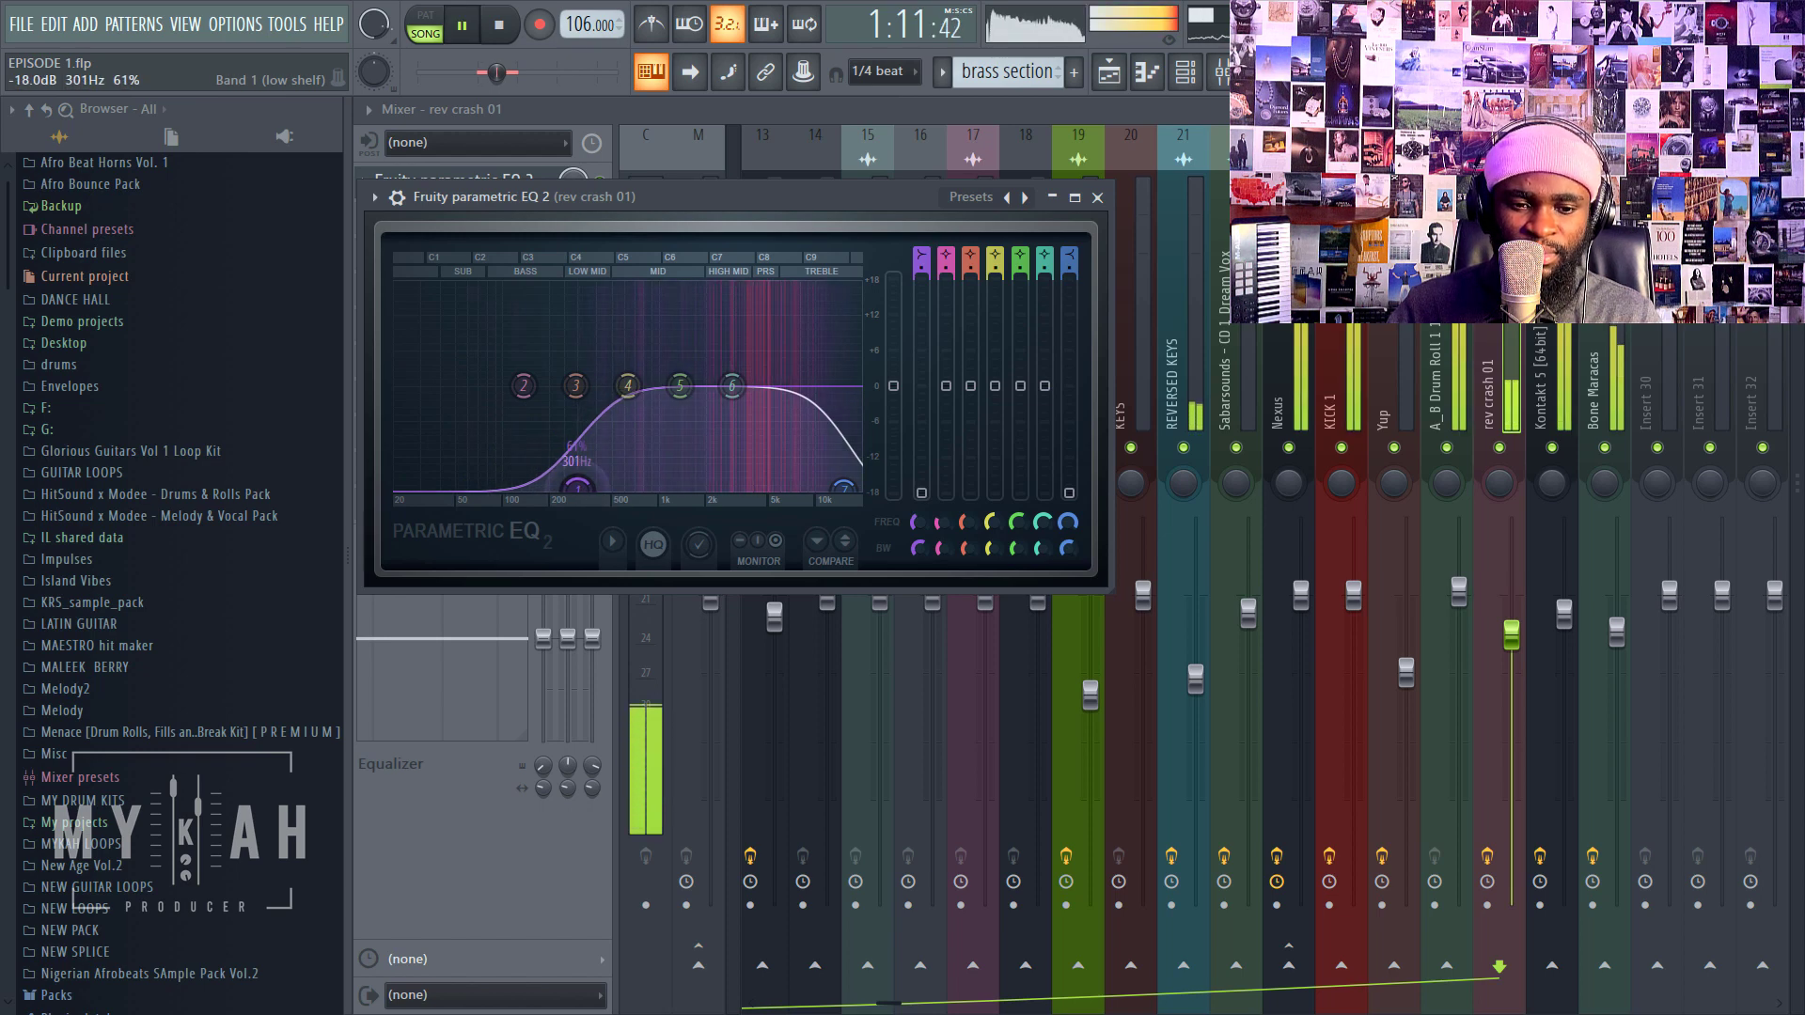
{"action": "left_click_drag", "start_coordinate": [732, 386], "coordinate": [756, 413]}
{"action": "scroll", "coordinate": [846, 537], "scroll_direction": "down", "scroll_amount": 5}
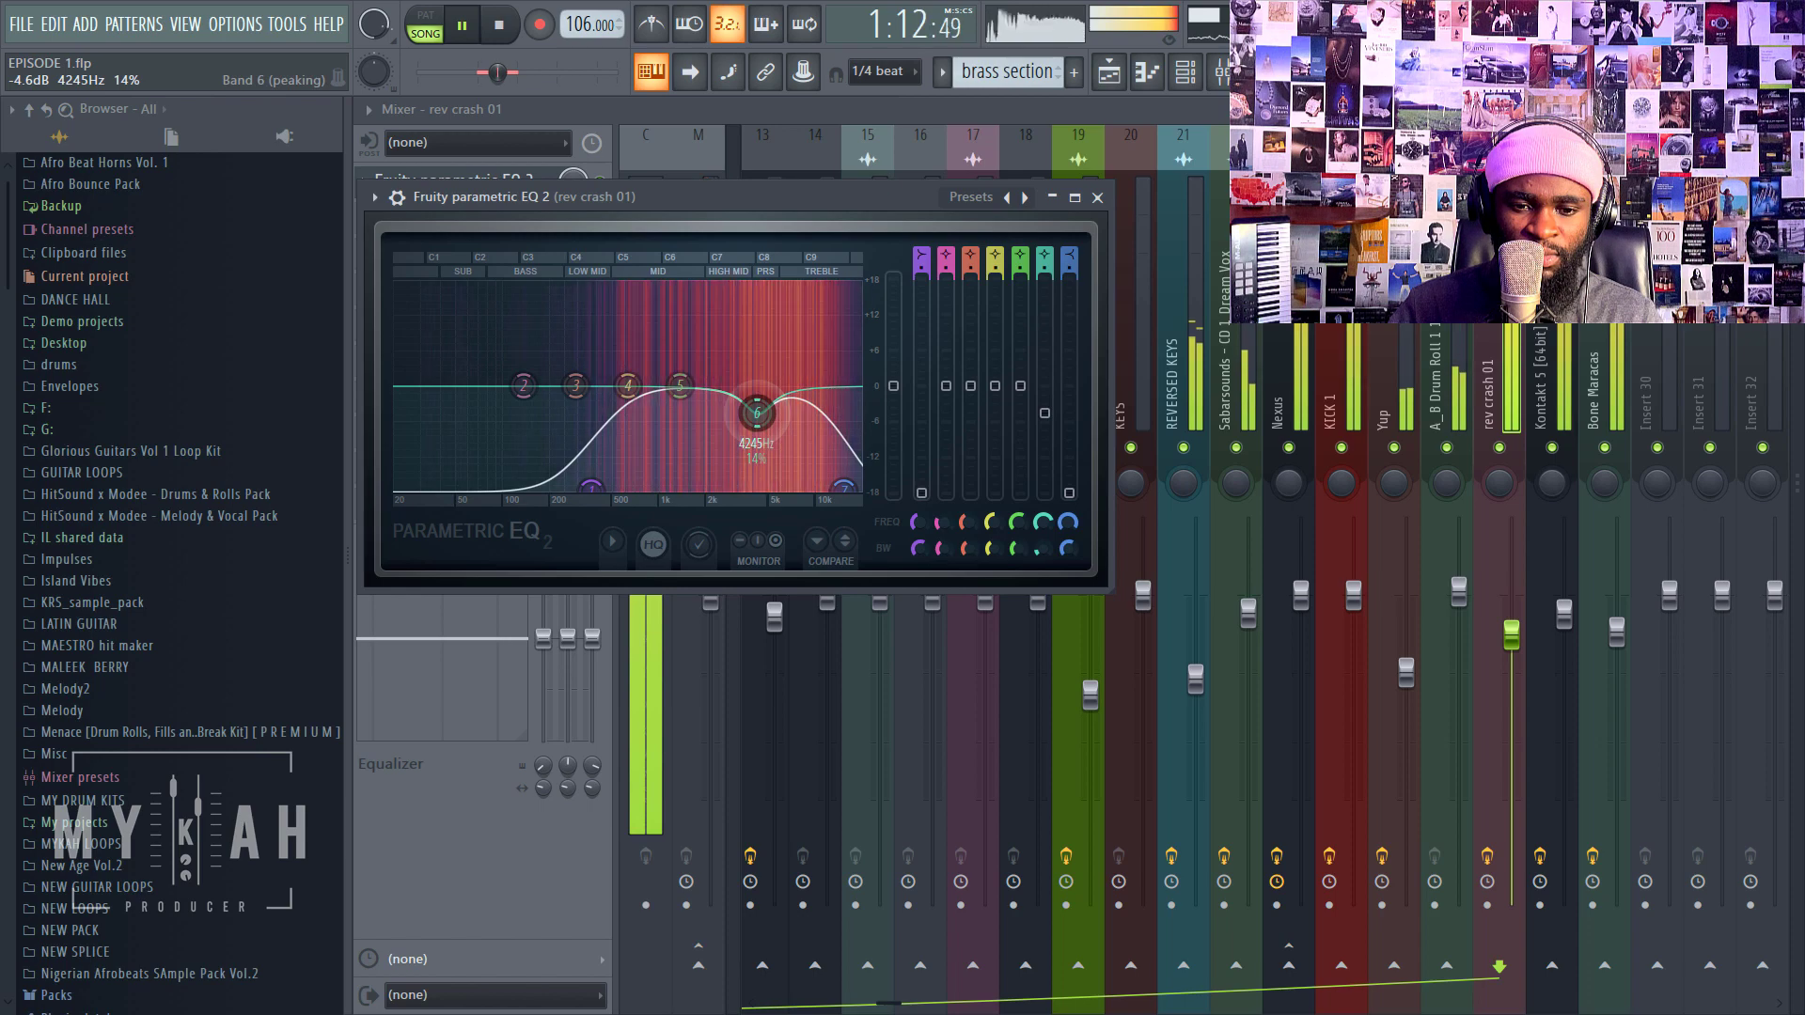
Step: Set the rev crash fader to 88% (-2.8 dB) and load Fruity Convolver in its second slot with a reduced wet level
{"action": "left_click", "coordinate": [1097, 198]}
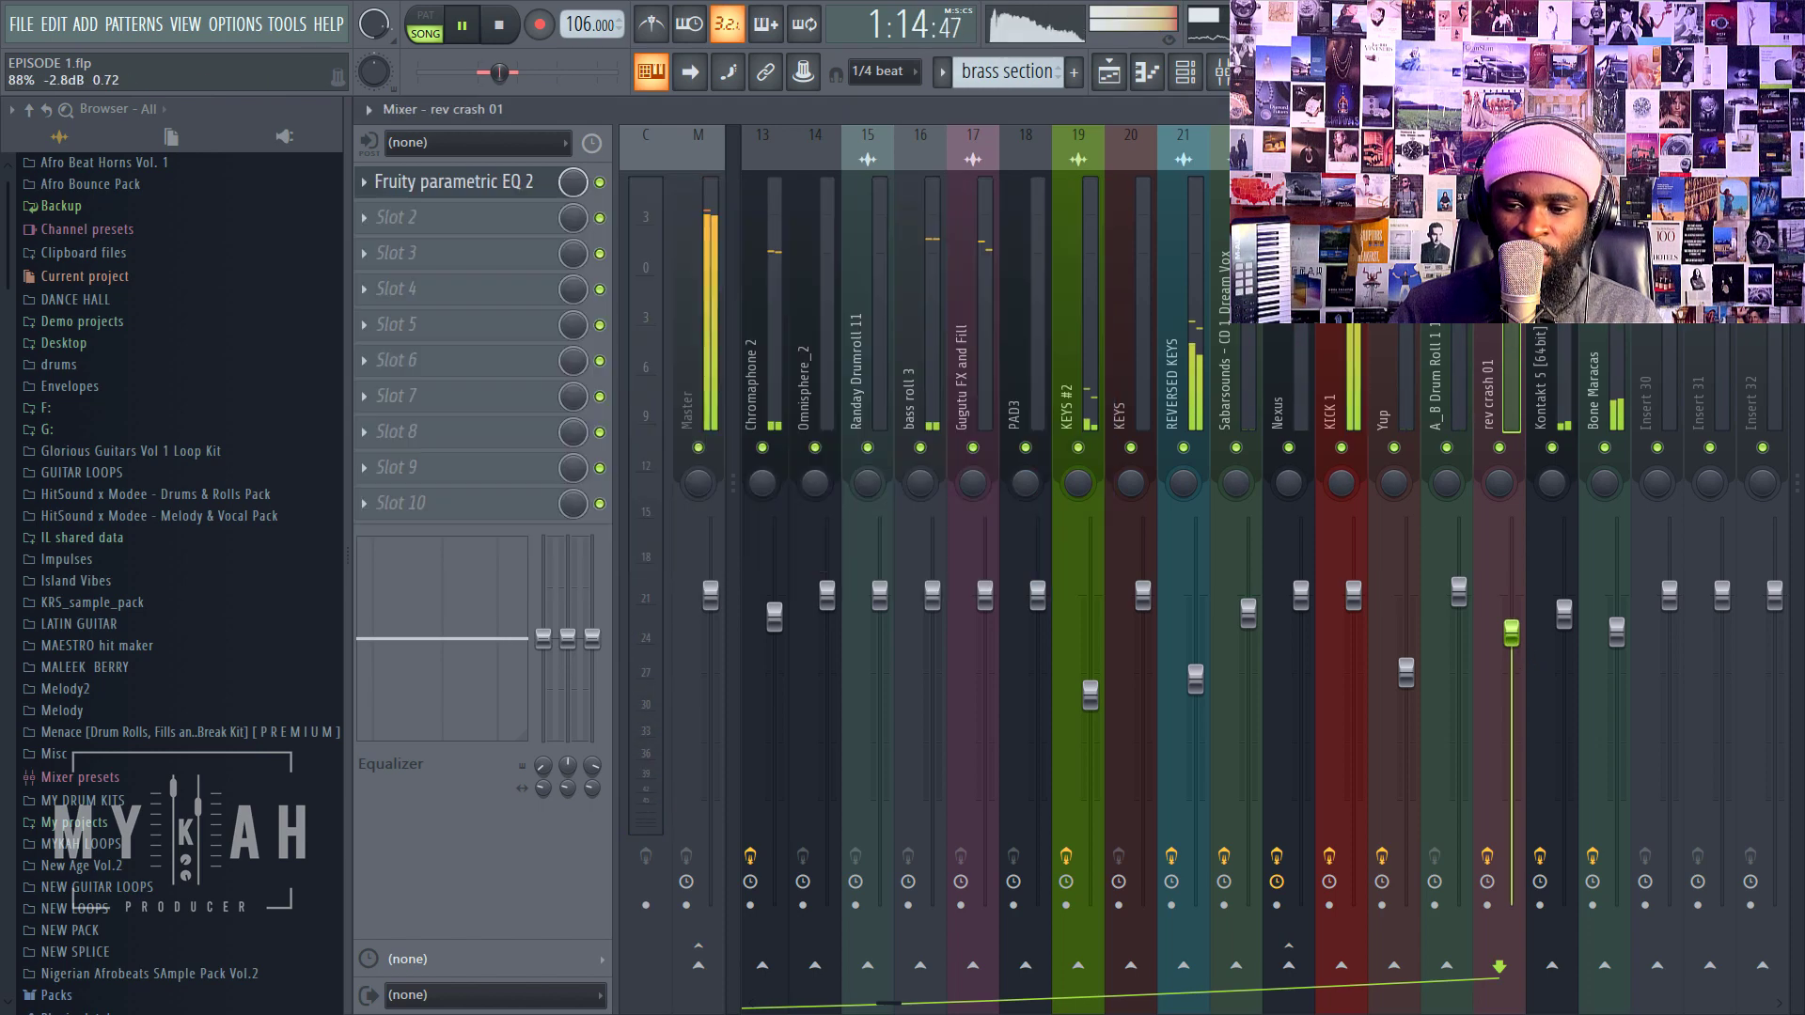
{"action": "key", "text": "space"}
{"action": "left_click", "coordinate": [491, 219]}
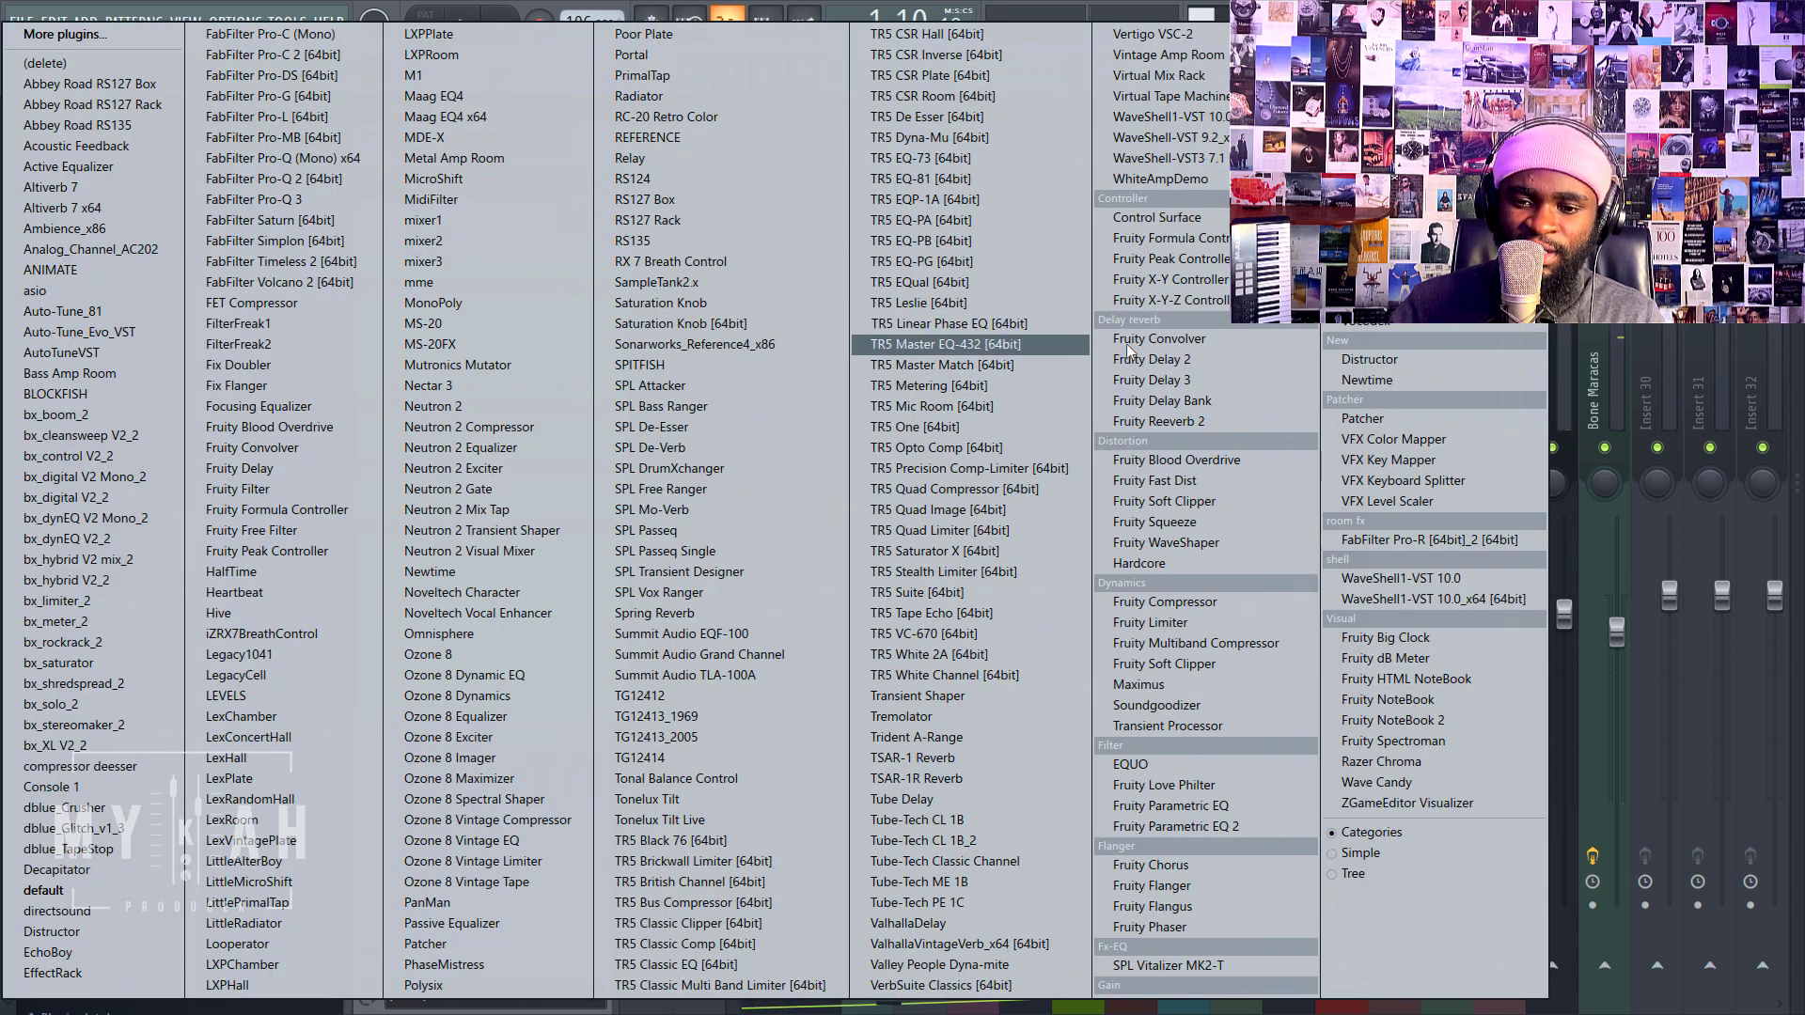
{"action": "left_click", "coordinate": [1158, 340]}
{"action": "key", "text": "space"}
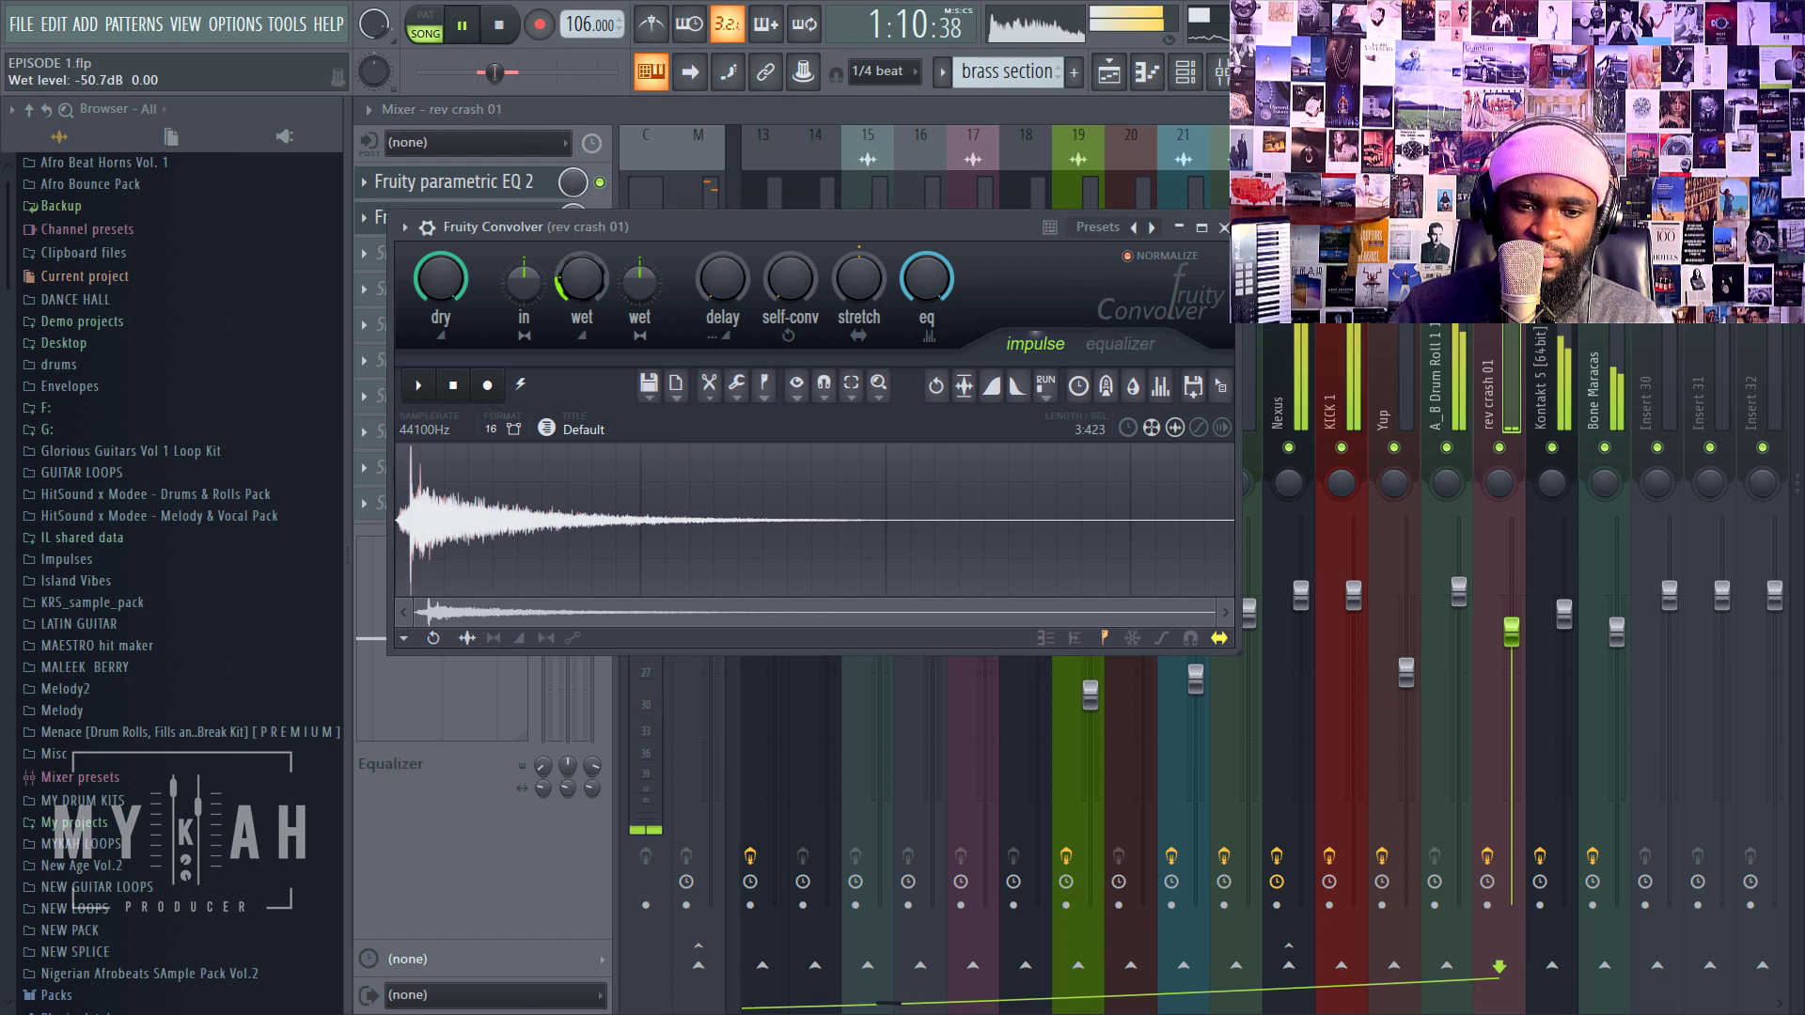
Step: Cut the lows below about 500 Hz in the rev crash Fruity Convolver's equalizer and bend the curve upward while playing from bar 32
{"action": "left_click", "coordinate": [1120, 344]}
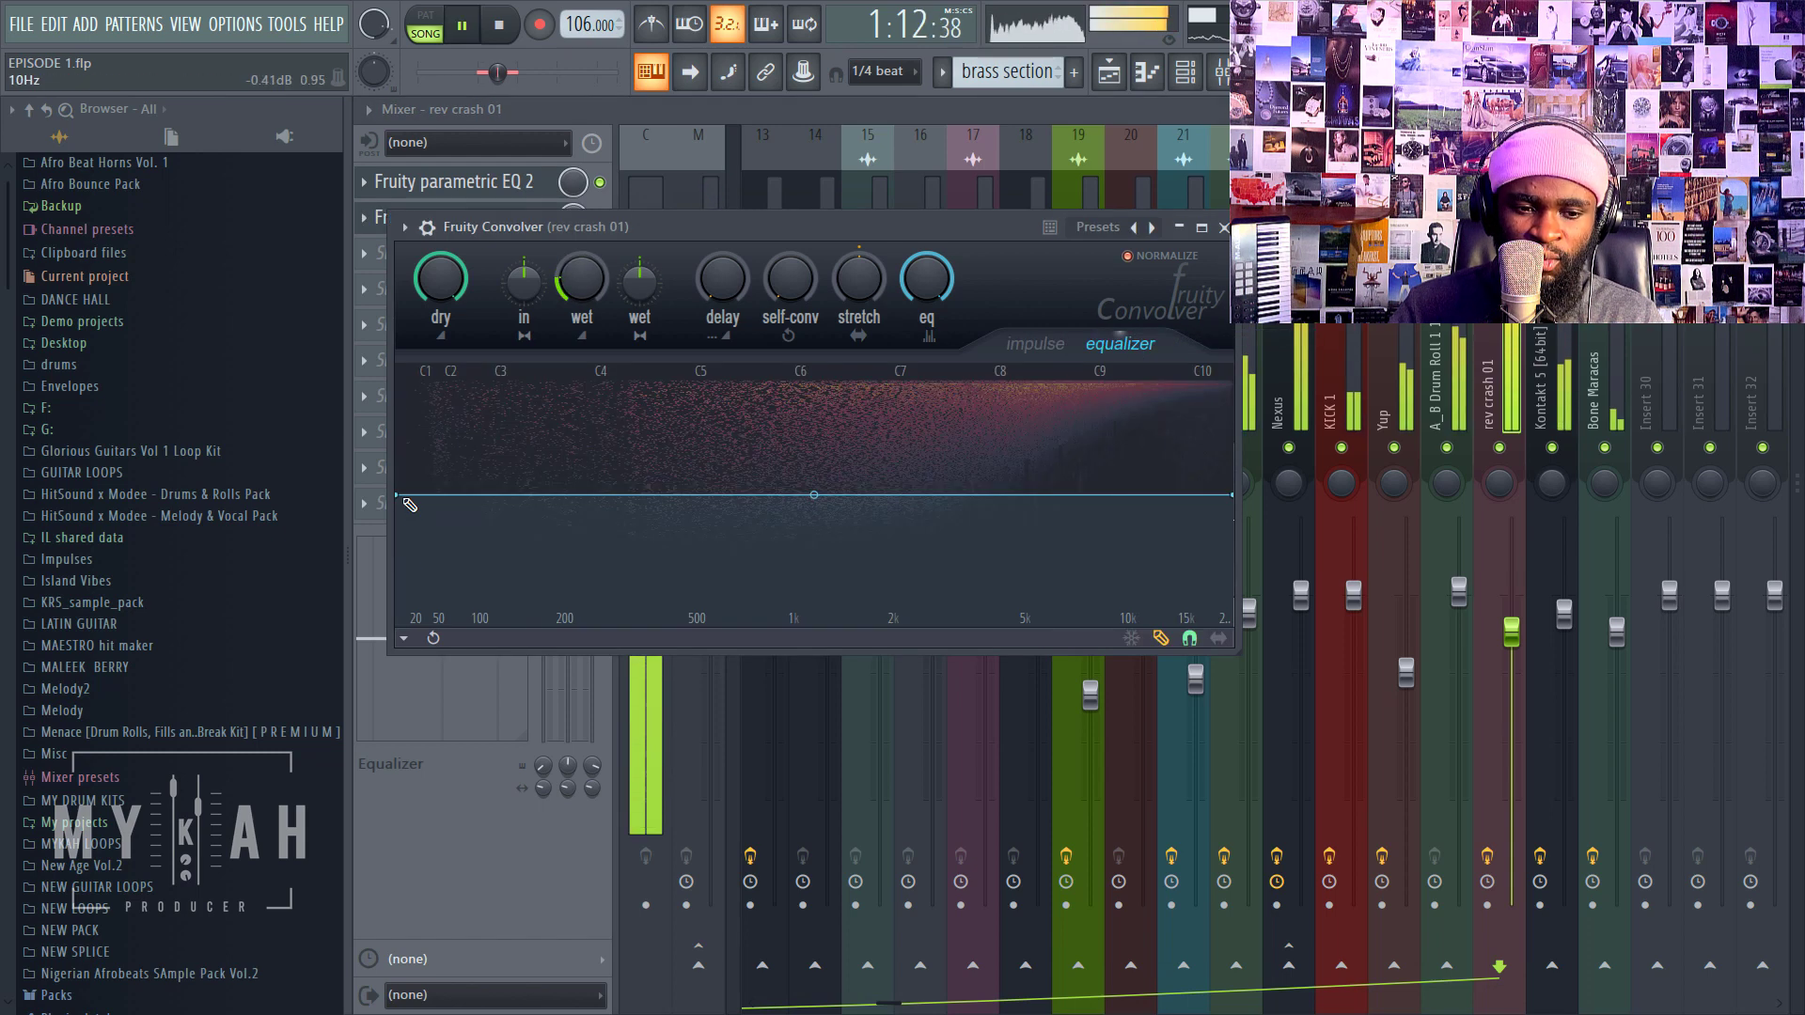
{"action": "mouse_move", "coordinate": [404, 499]}
{"action": "left_mouse_down"}
{"action": "mouse_move", "coordinate": [410, 675]}
{"action": "mouse_move", "coordinate": [715, 676]}
{"action": "left_mouse_up"}
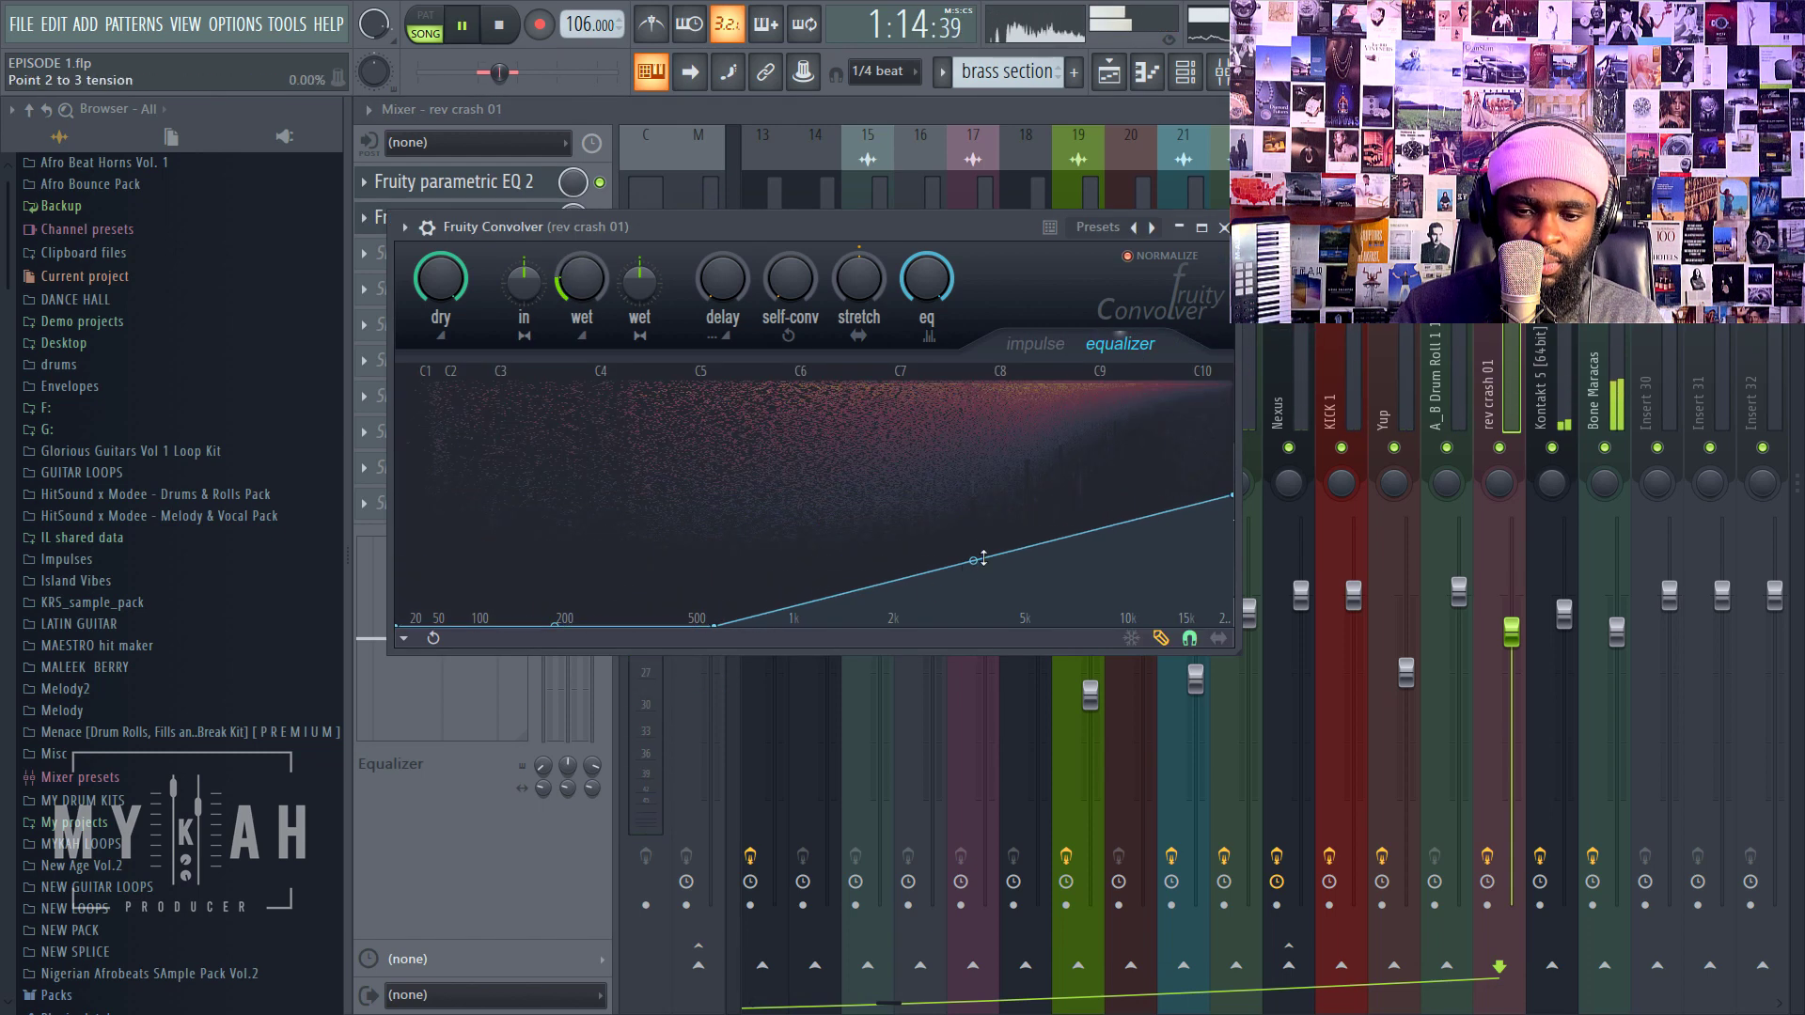
{"action": "left_click_drag", "start_coordinate": [983, 559], "coordinate": [983, 508]}
Step: Return to the playlist, play the hook's end and show the whole arrangement with all tracks, then stop playback
{"action": "left_click", "coordinate": [1119, 83]}
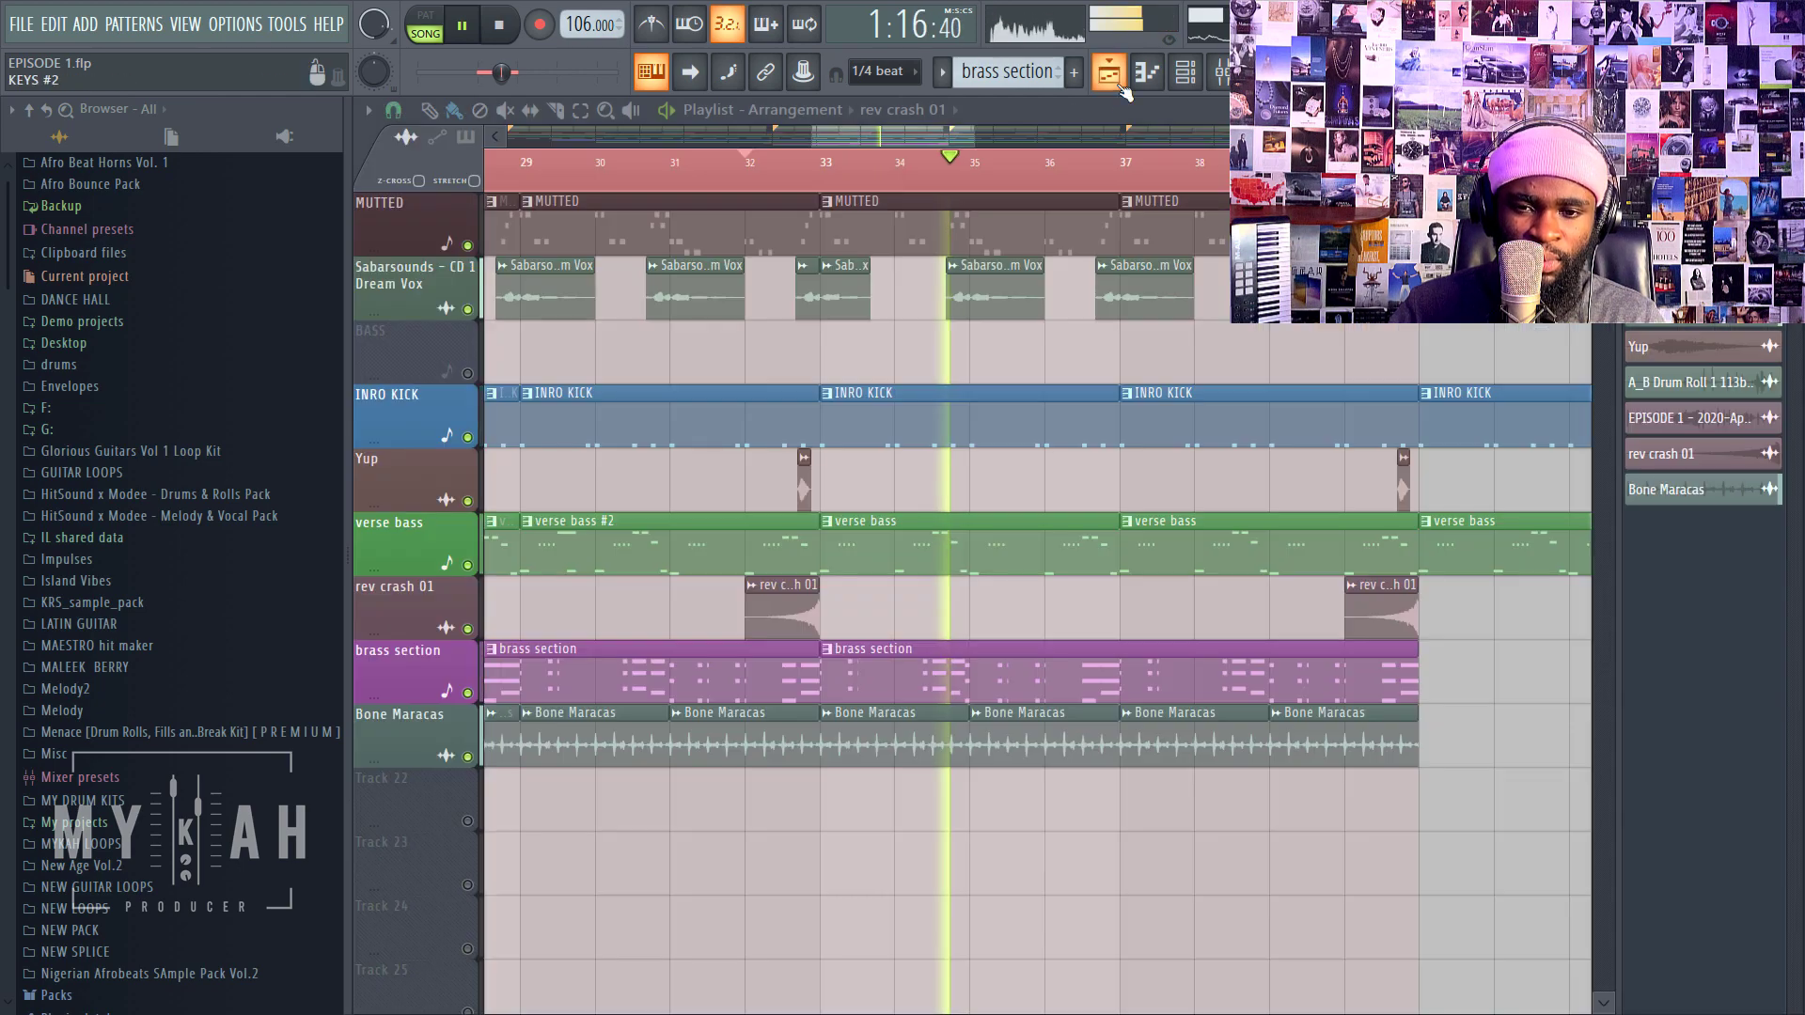
{"action": "scroll", "coordinate": [874, 458], "scroll_direction": "down", "scroll_amount": 8}
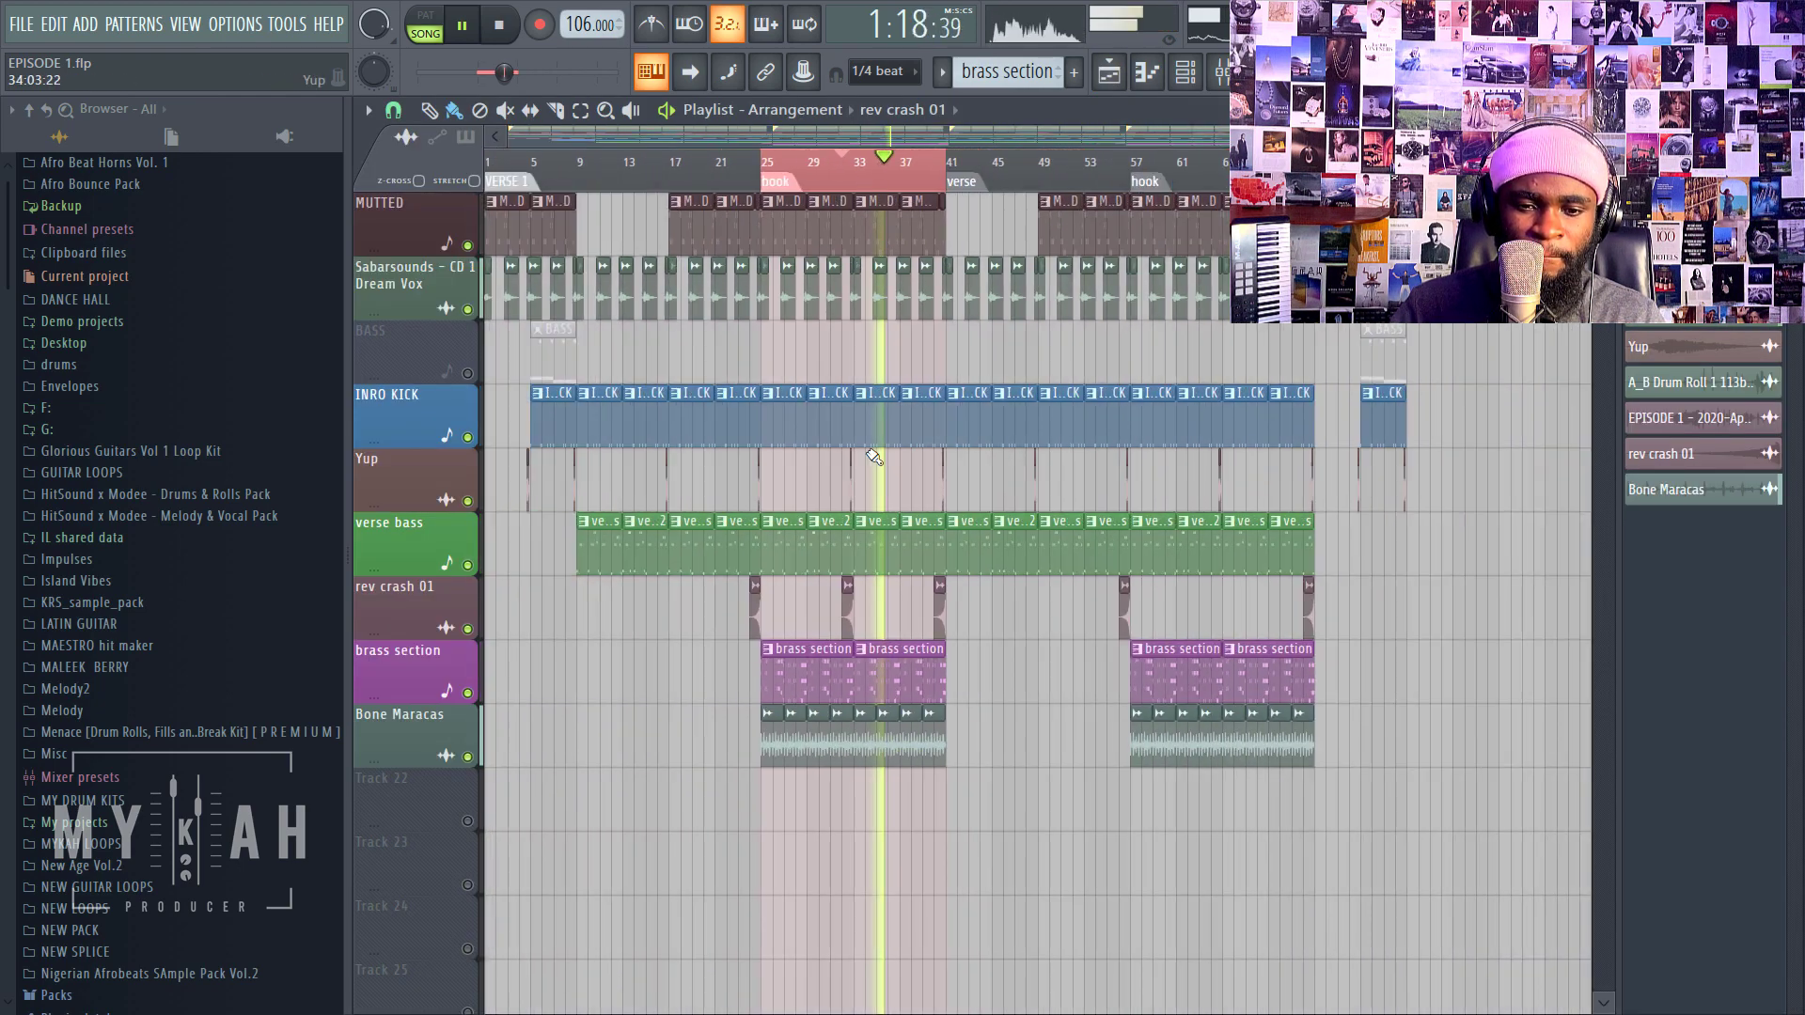
{"action": "scroll", "coordinate": [873, 458], "scroll_direction": "up", "scroll_amount": 4}
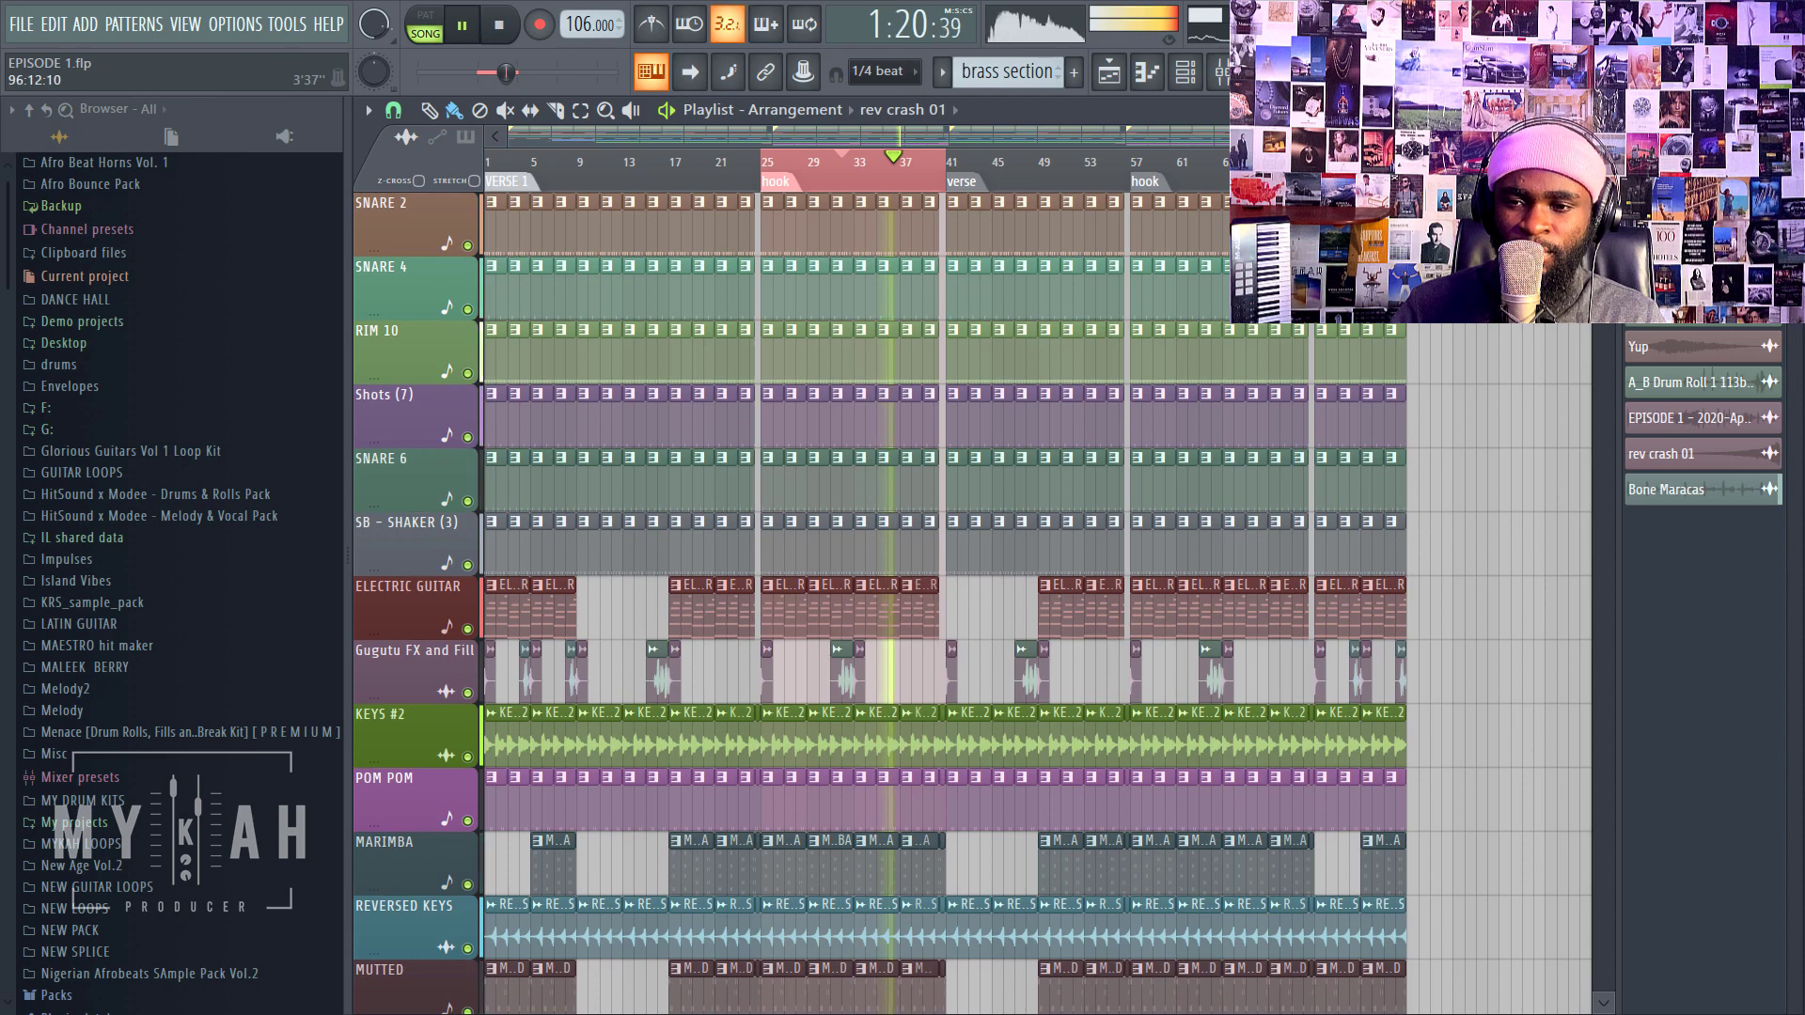
{"action": "left_click_drag", "start_coordinate": [1604, 183], "coordinate": [1604, 155]}
{"action": "key", "text": "space"}
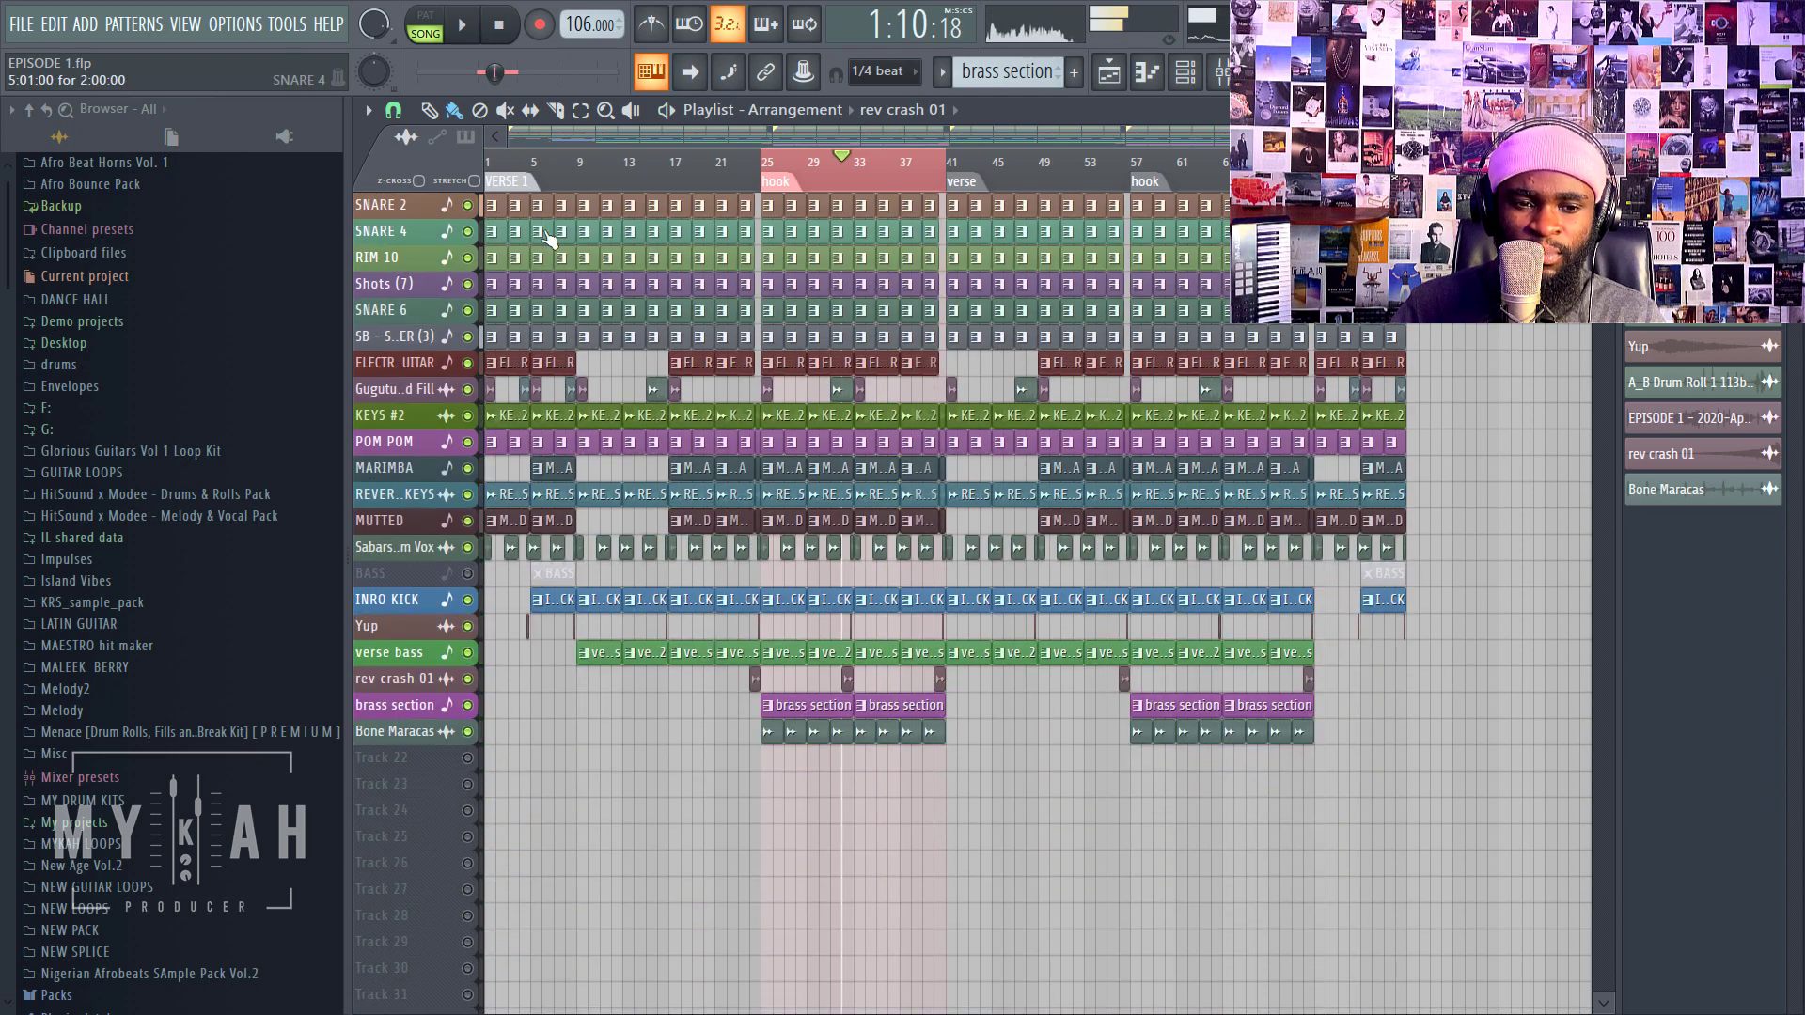
Step: Clear the hook time selection, enlarge the playlist tracks, unmute the BASS track and briefly play the song from the start
{"action": "left_click", "coordinate": [493, 163]}
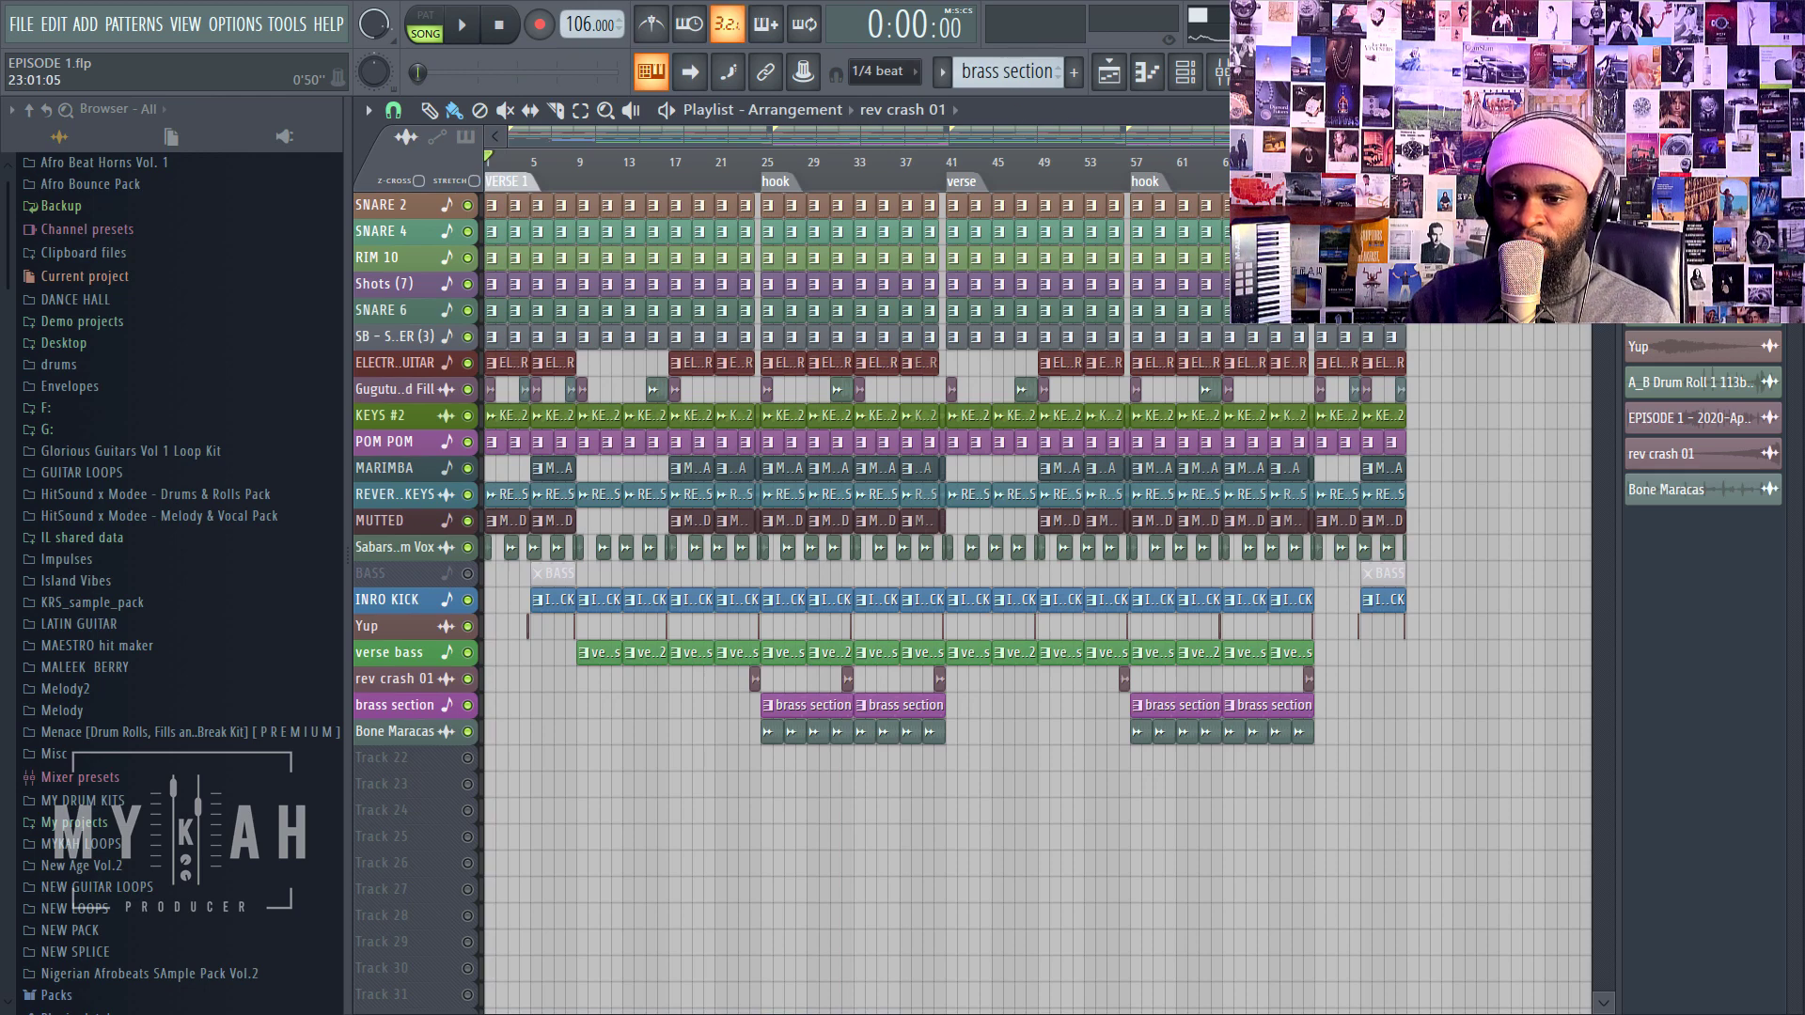
{"action": "left_click_drag", "start_coordinate": [1604, 179], "coordinate": [1604, 151]}
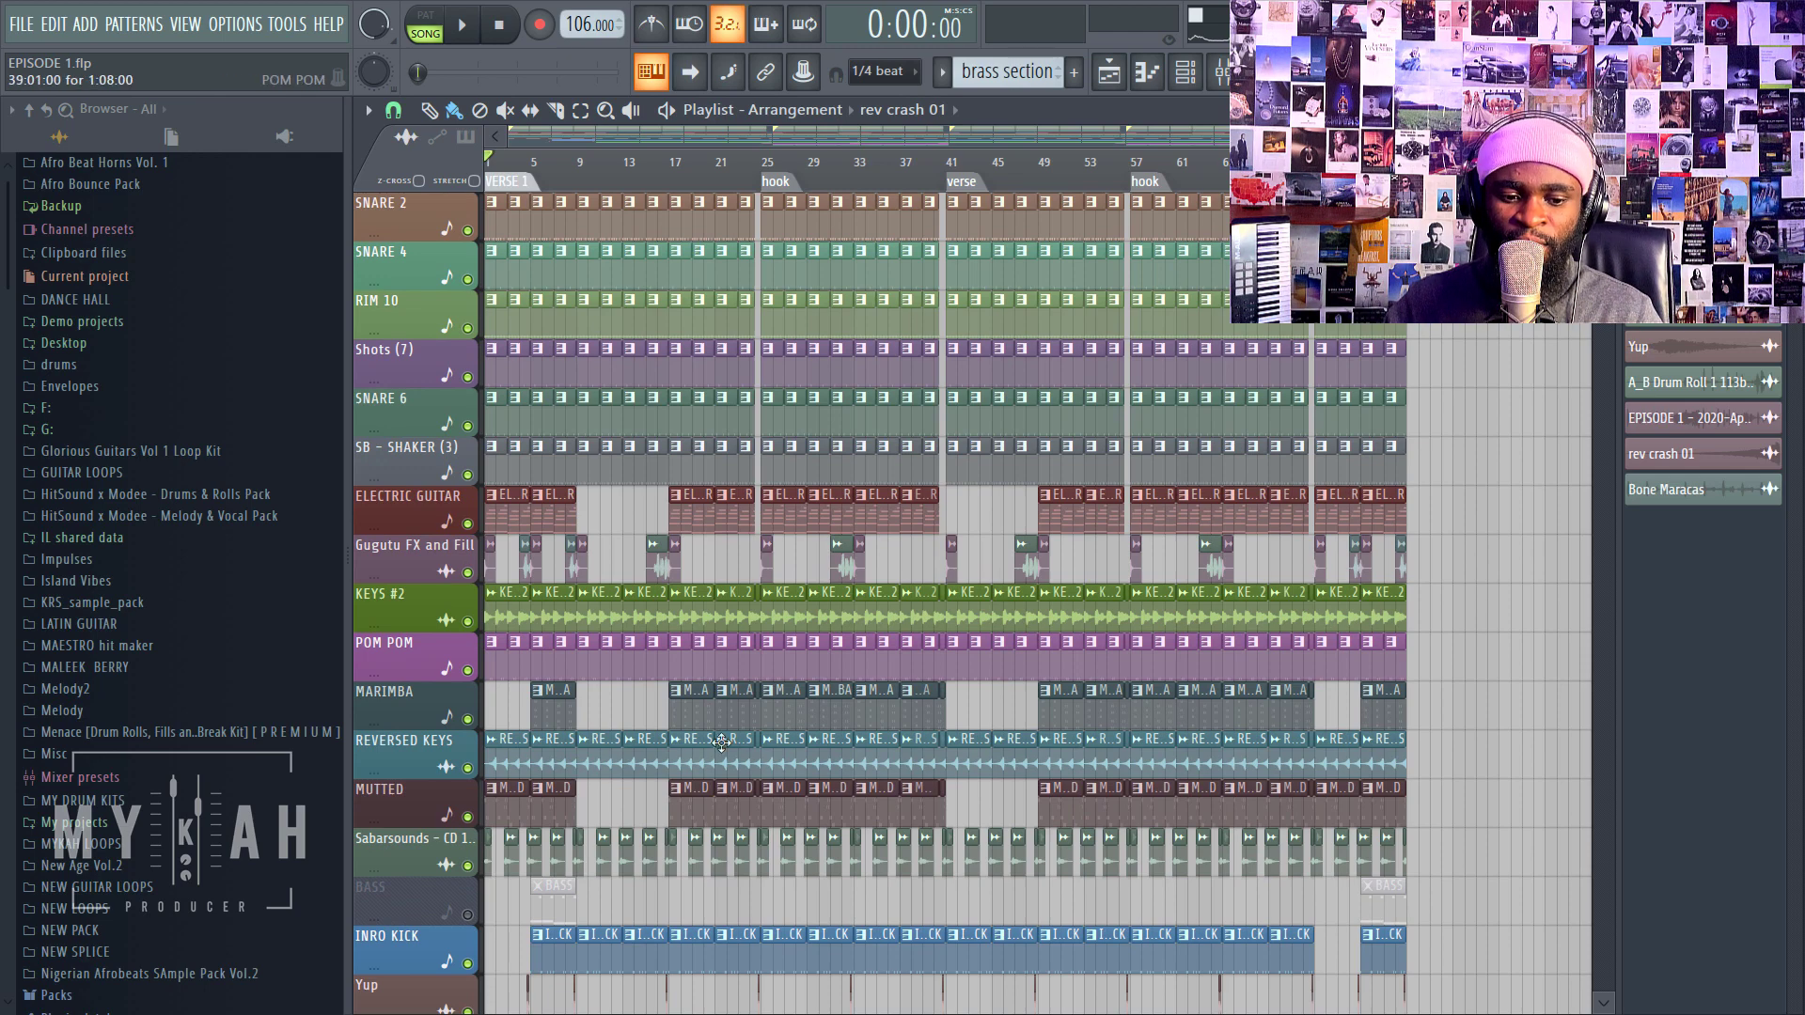
{"action": "left_click", "coordinate": [467, 915]}
{"action": "key", "text": "space"}
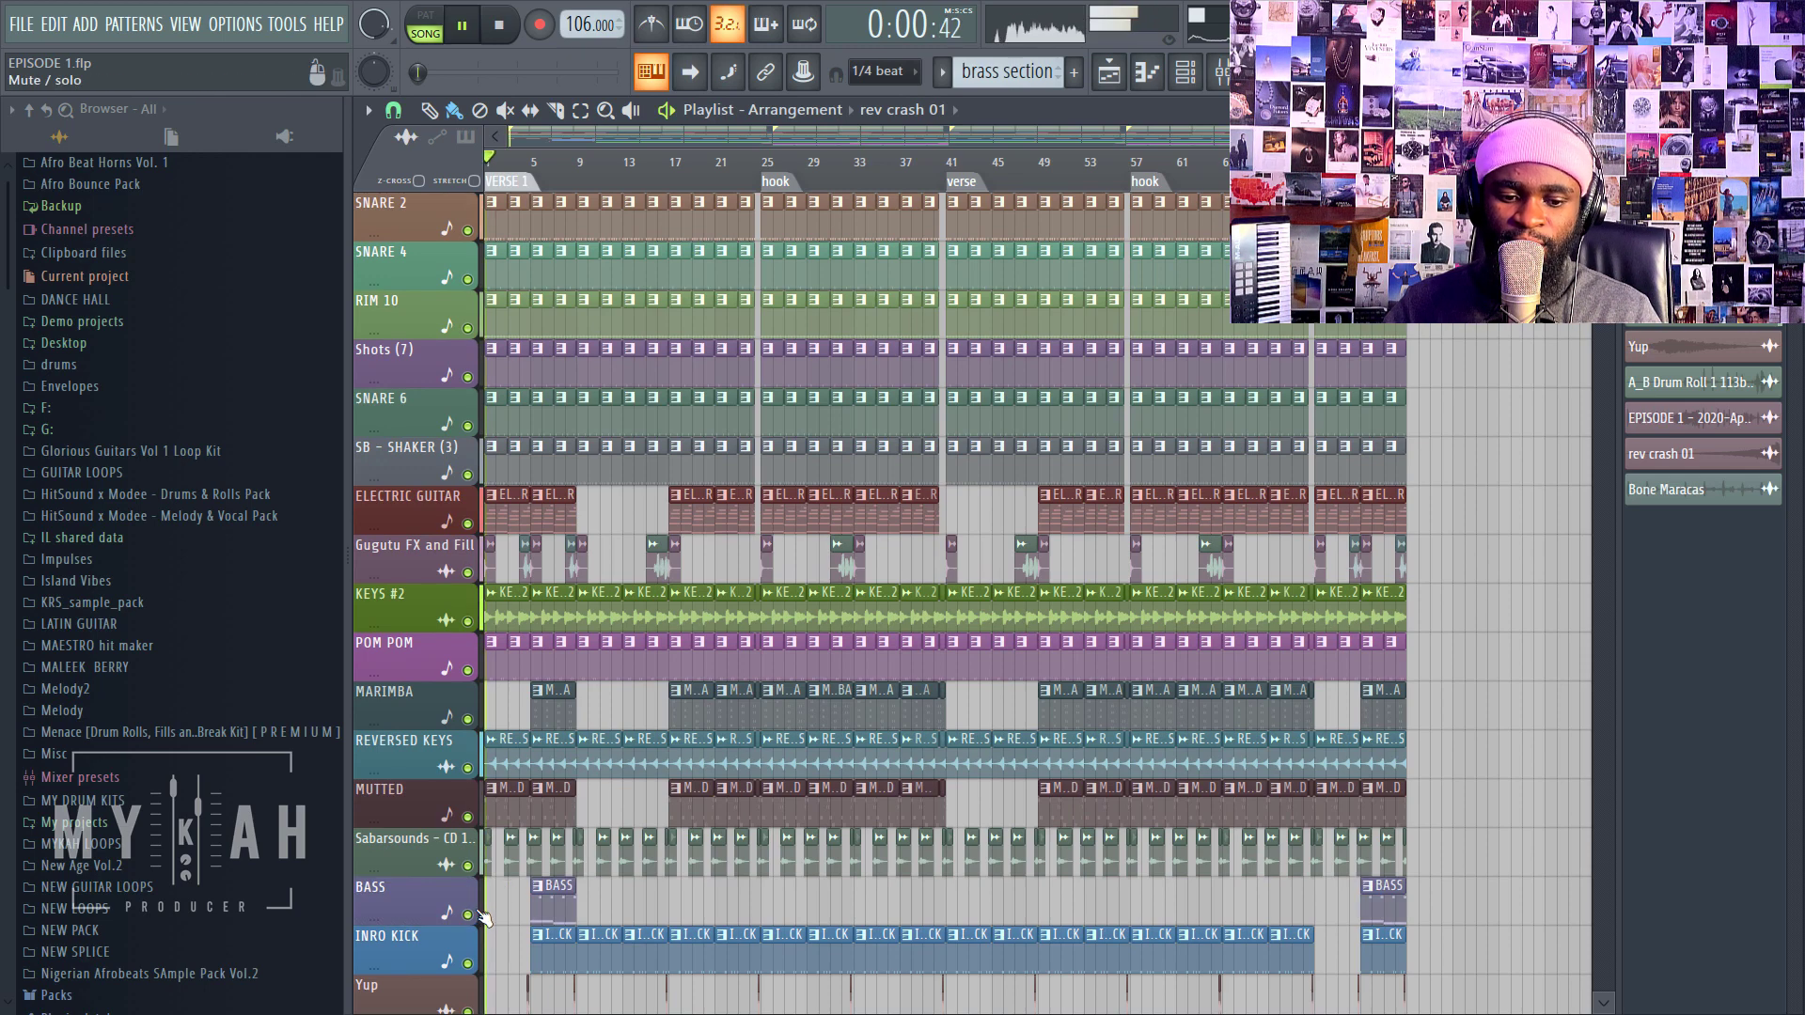
{"action": "key", "text": "space"}
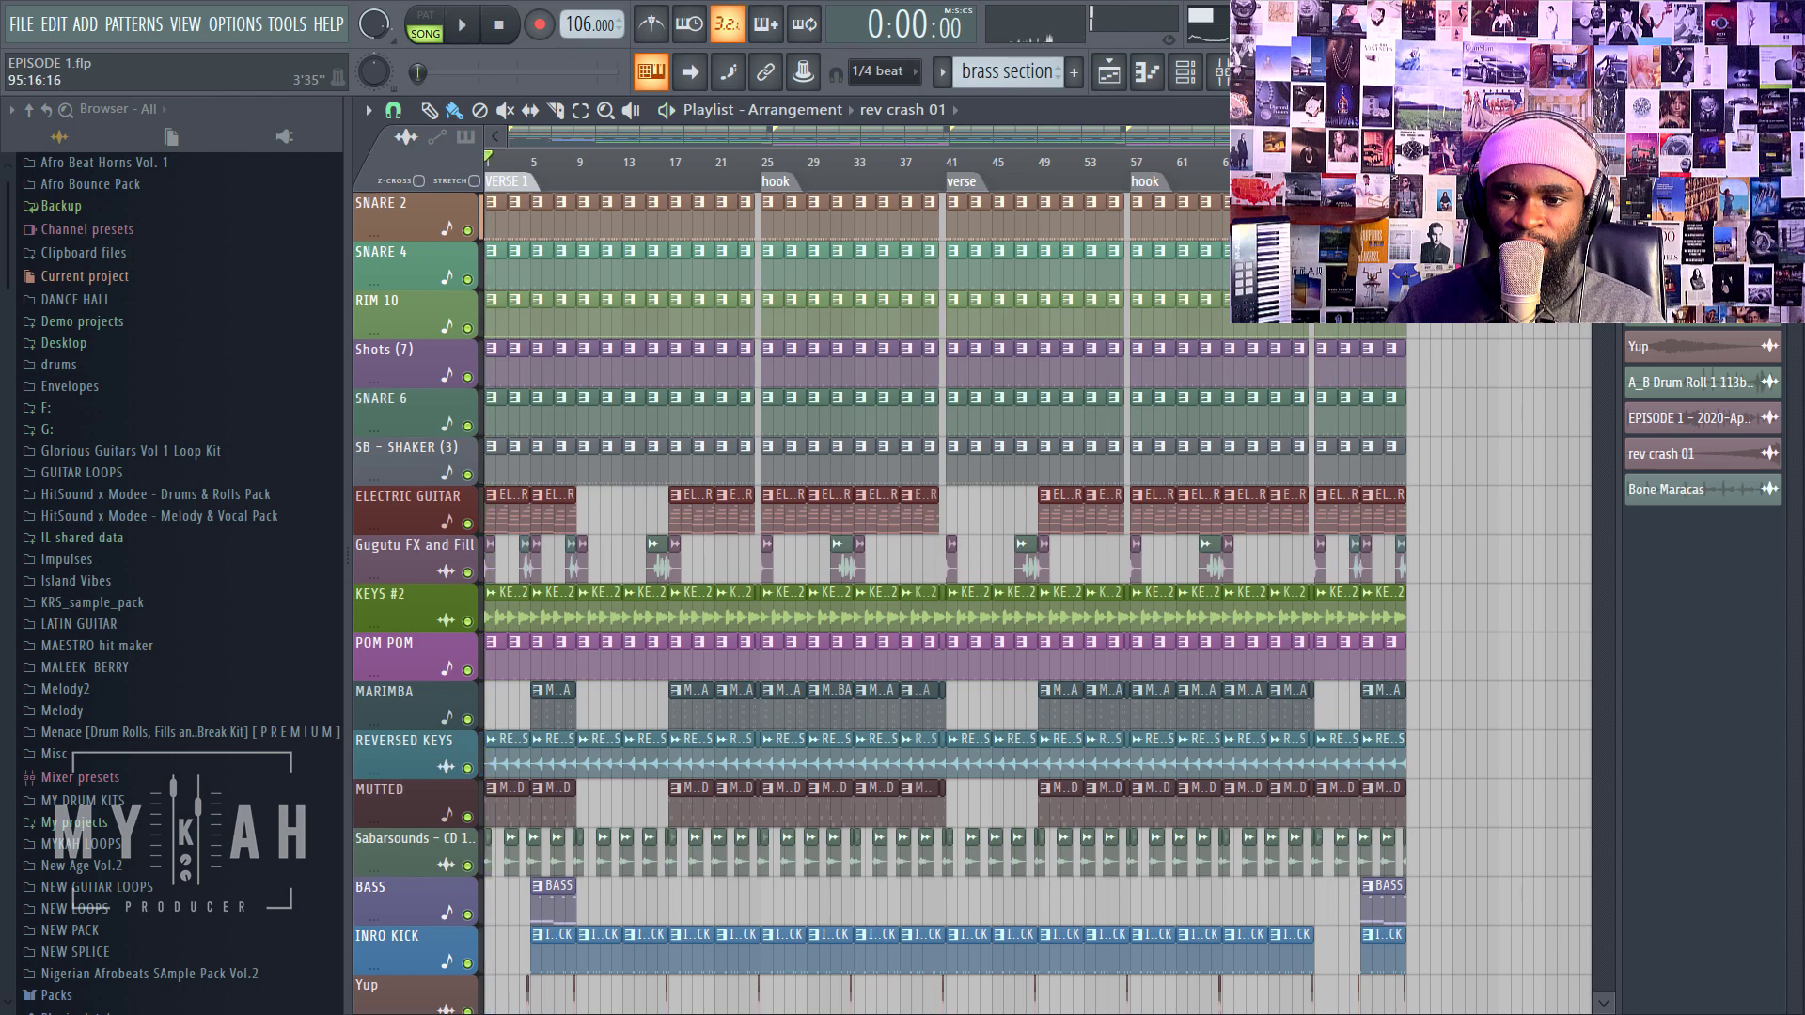
Step: Solo the Gugutu FX and Fill track, play it briefly and open the channel settings of its first clip
{"action": "left_click_drag", "start_coordinate": [1580, 137], "coordinate": [656, 196]}
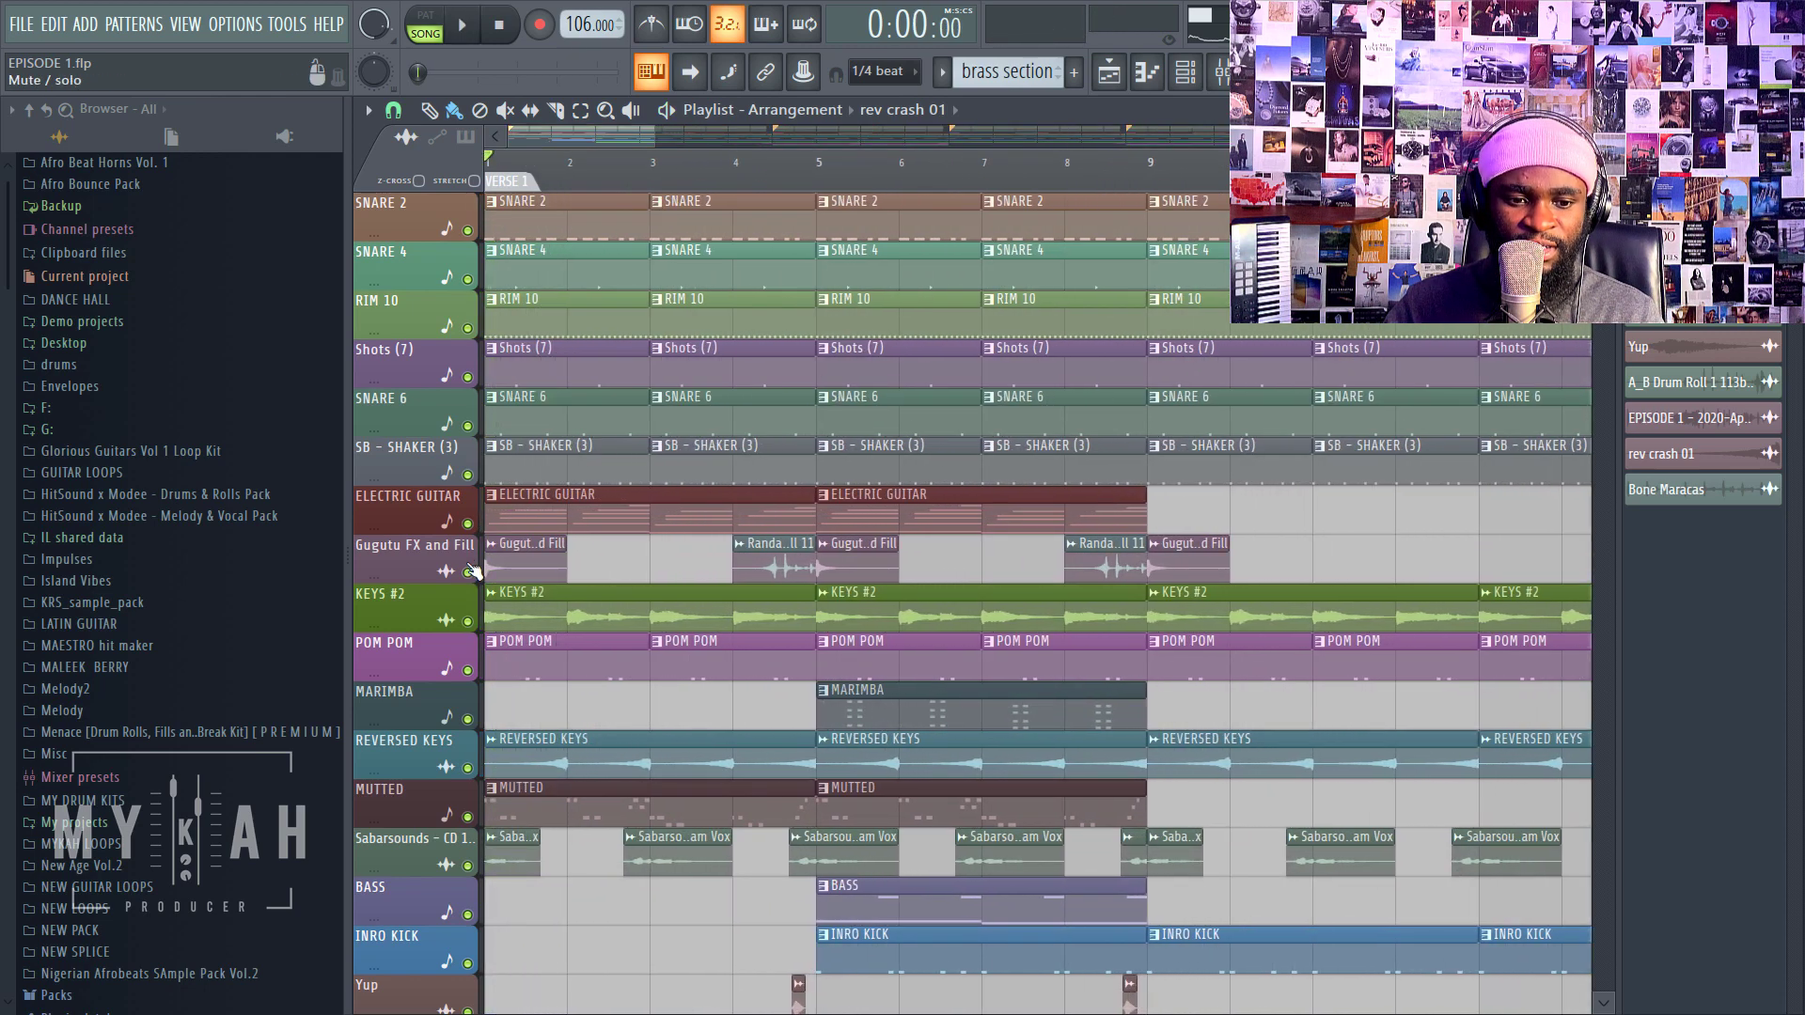
{"action": "right_click", "coordinate": [470, 570]}
{"action": "key", "text": "space"}
{"action": "key", "text": "space"}
{"action": "double_click", "coordinate": [529, 549]}
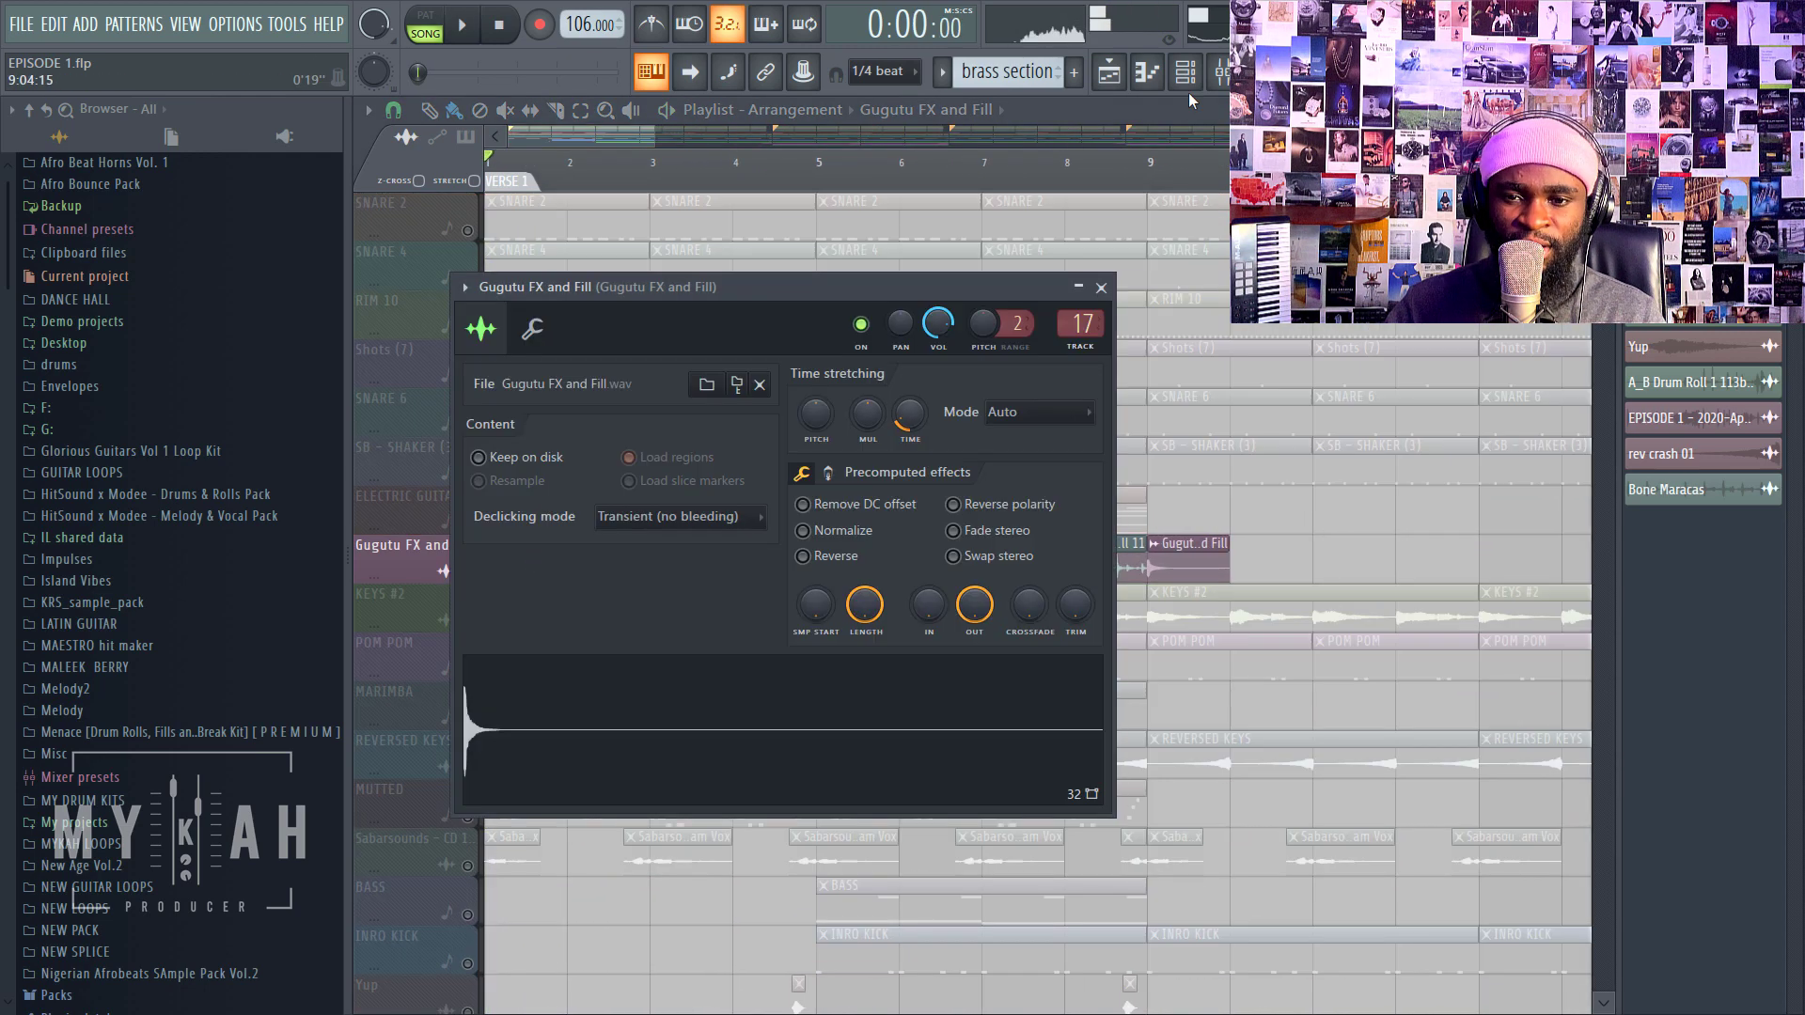
Step: Load Transient Processor in the first slot of the Gugutu FX and Fill mixer insert and reduce its release during playback
{"action": "key", "text": "F9"}
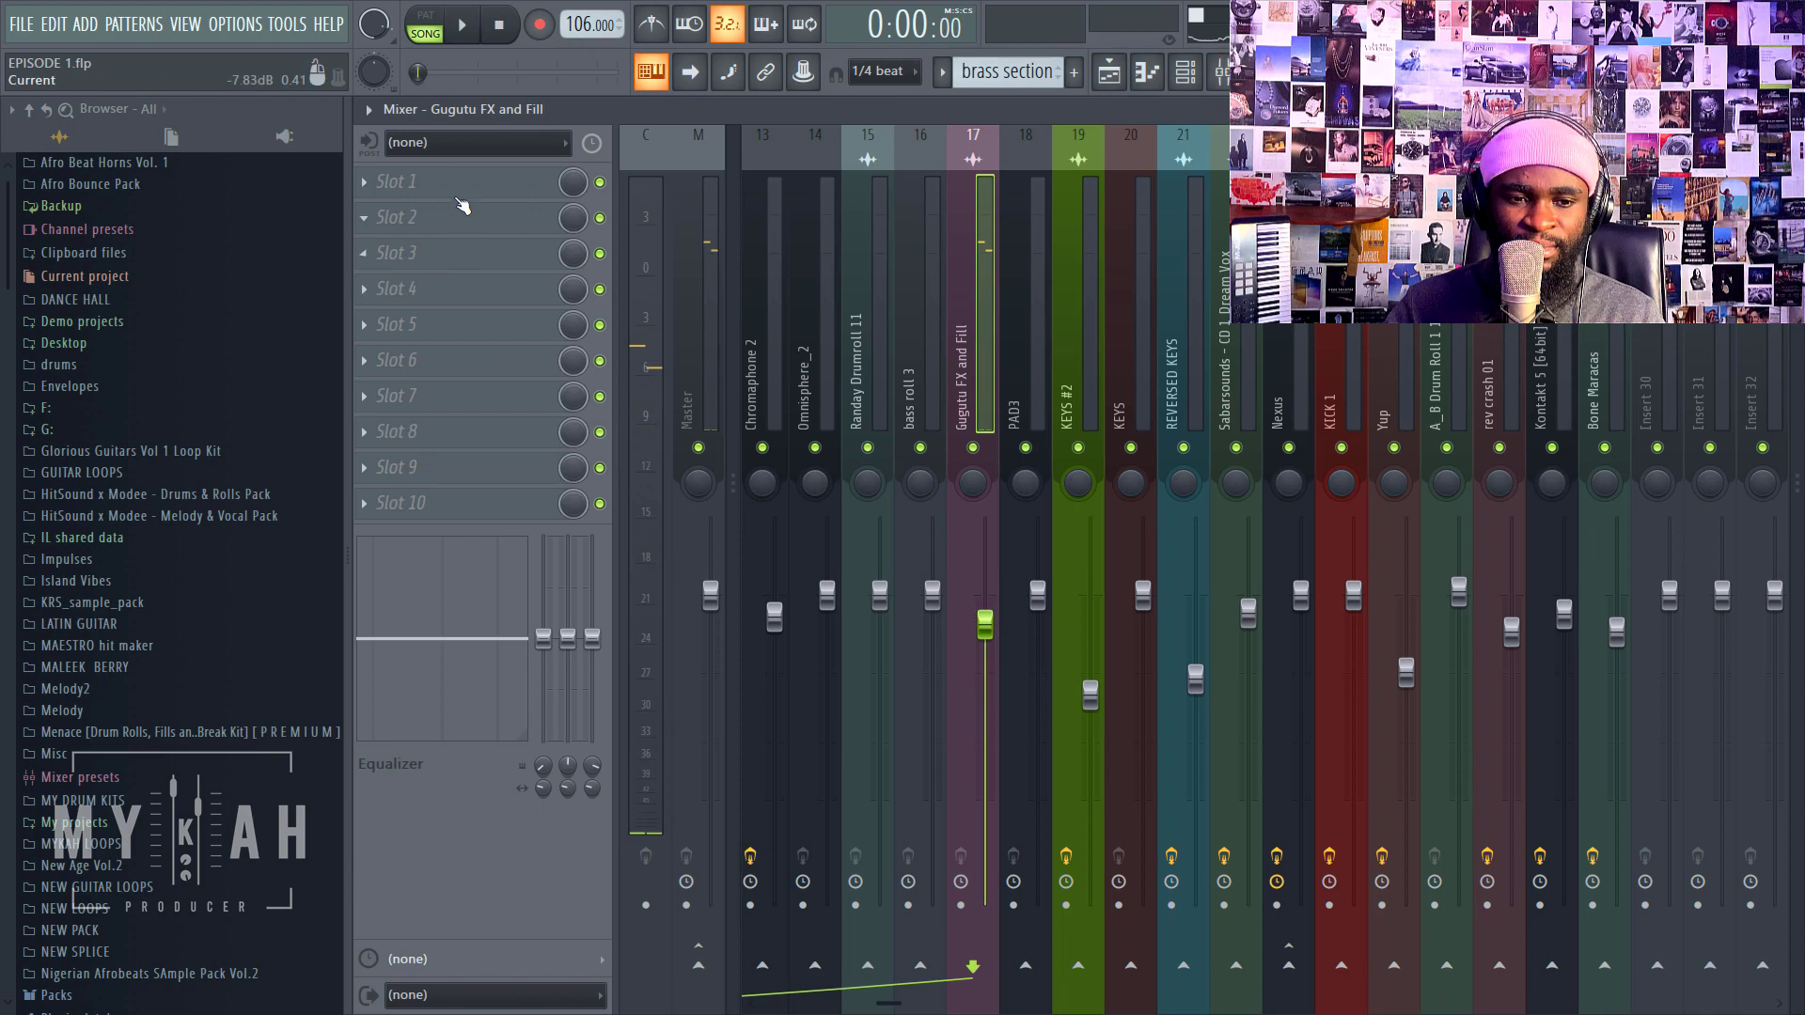
{"action": "left_click", "coordinate": [461, 195]}
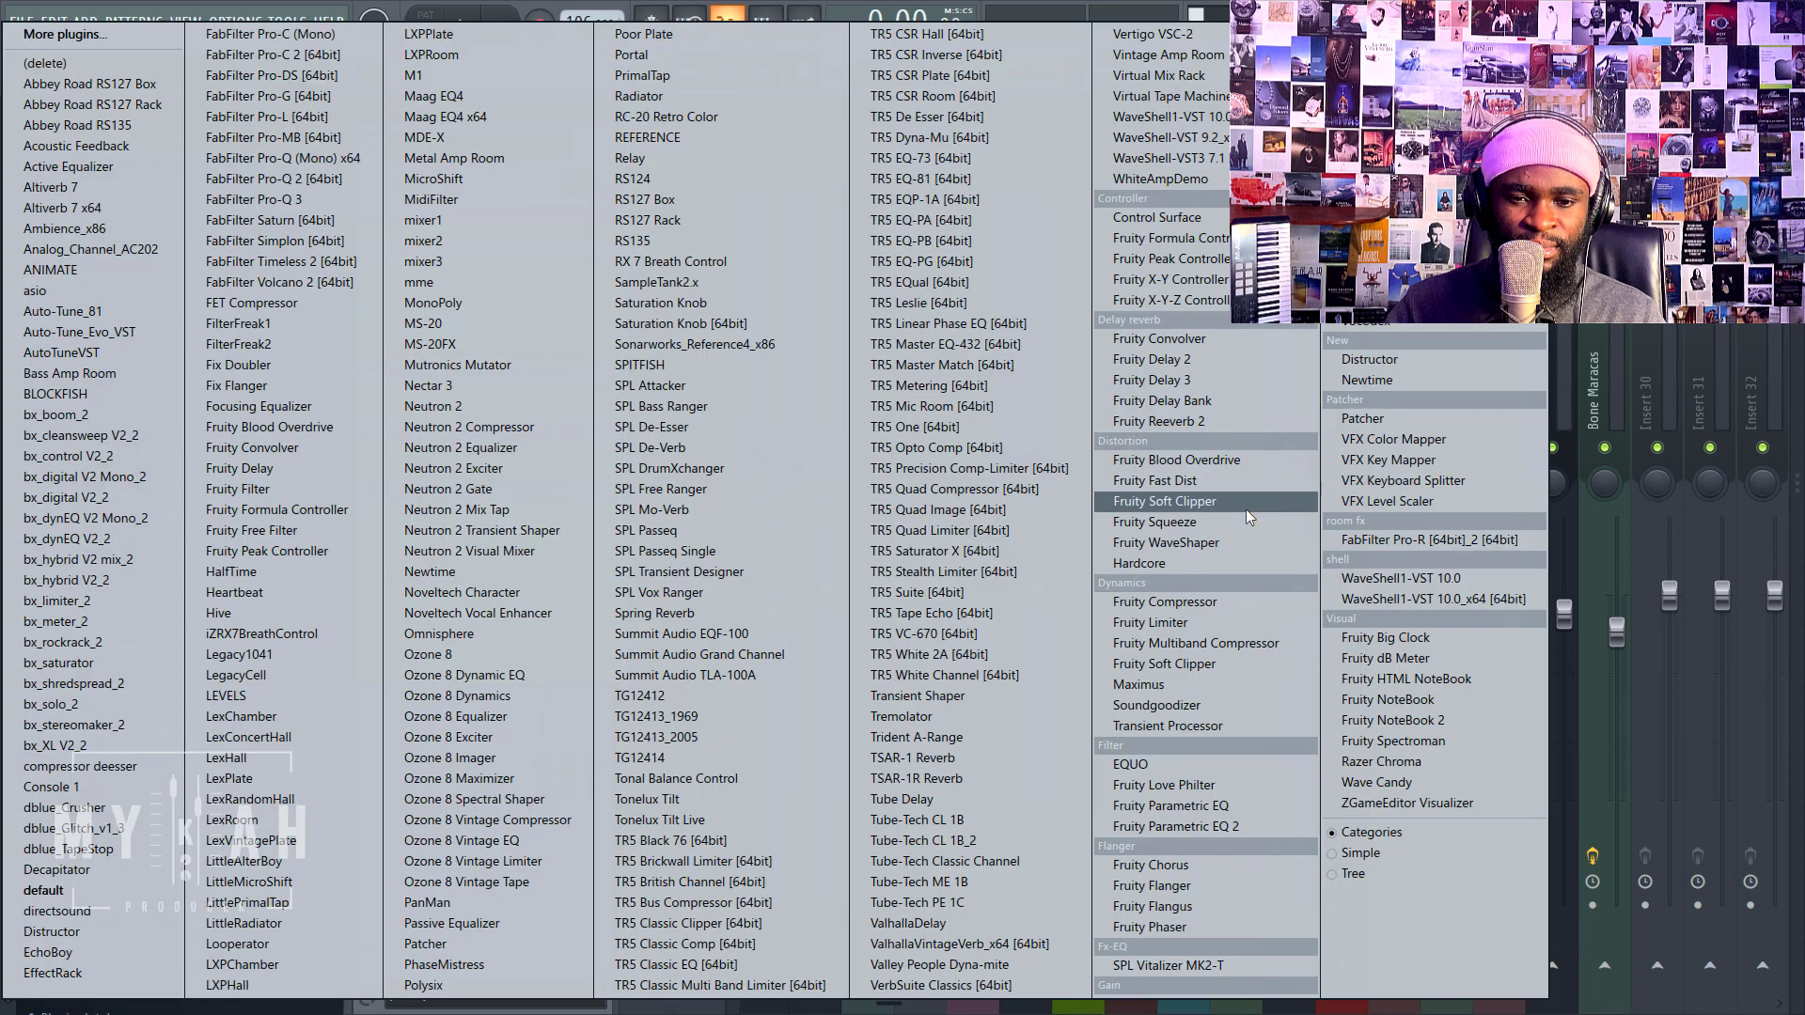
{"action": "left_click", "coordinate": [1225, 726]}
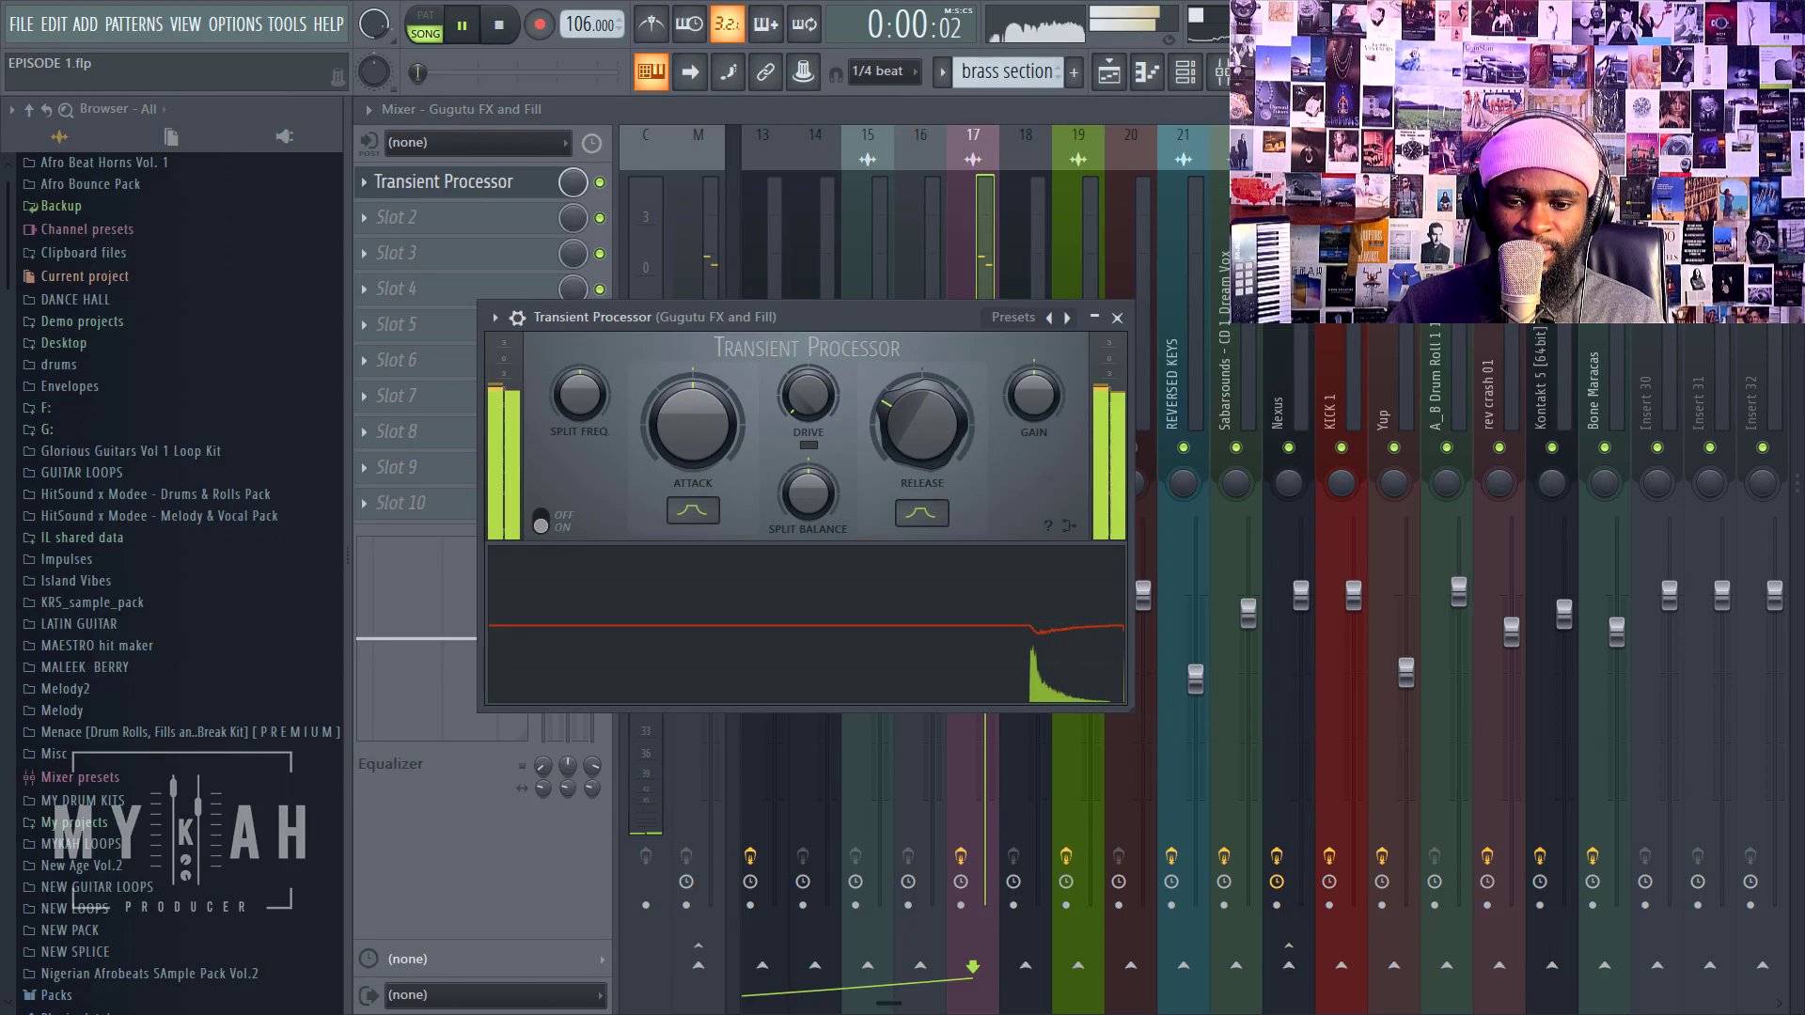
{"action": "key", "text": "space"}
Step: Load Fruity Parametric EQ 2 in the second slot, dip band 6 slightly near 9.8 kHz and pull band 1 down
{"action": "left_click", "coordinate": [515, 217]}
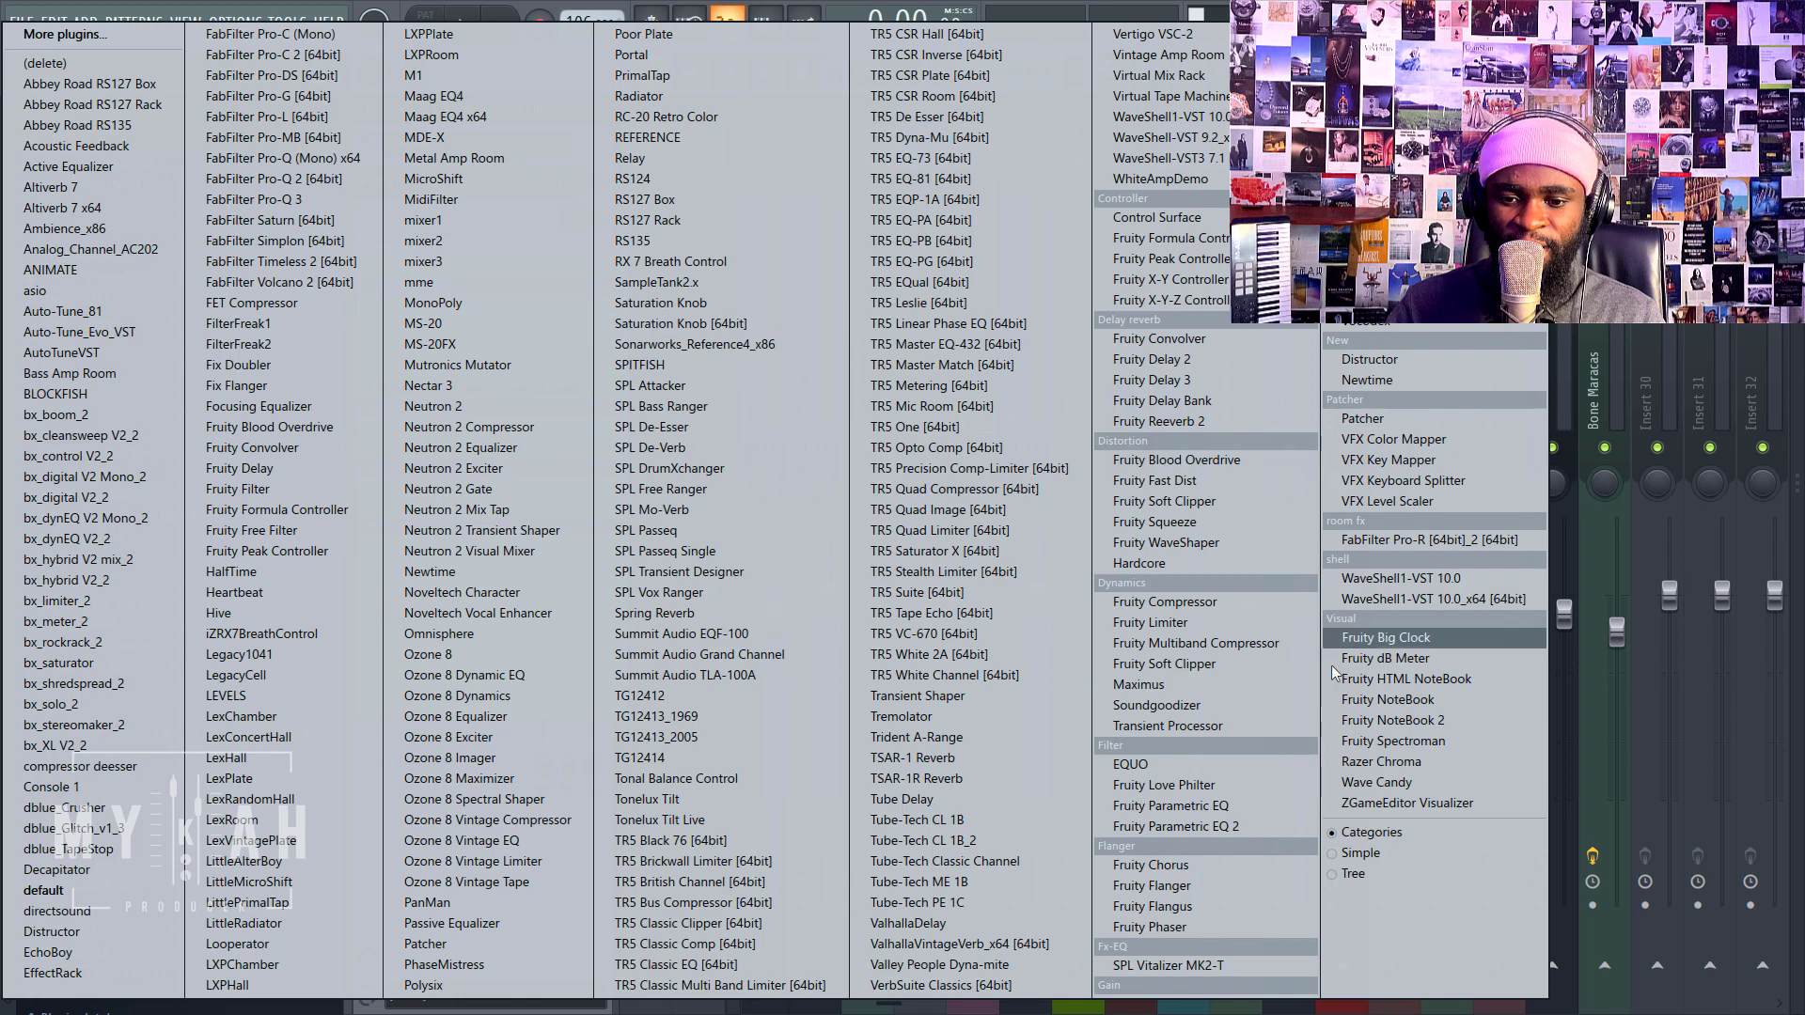
{"action": "left_click", "coordinate": [1241, 805]}
{"action": "key", "text": "space"}
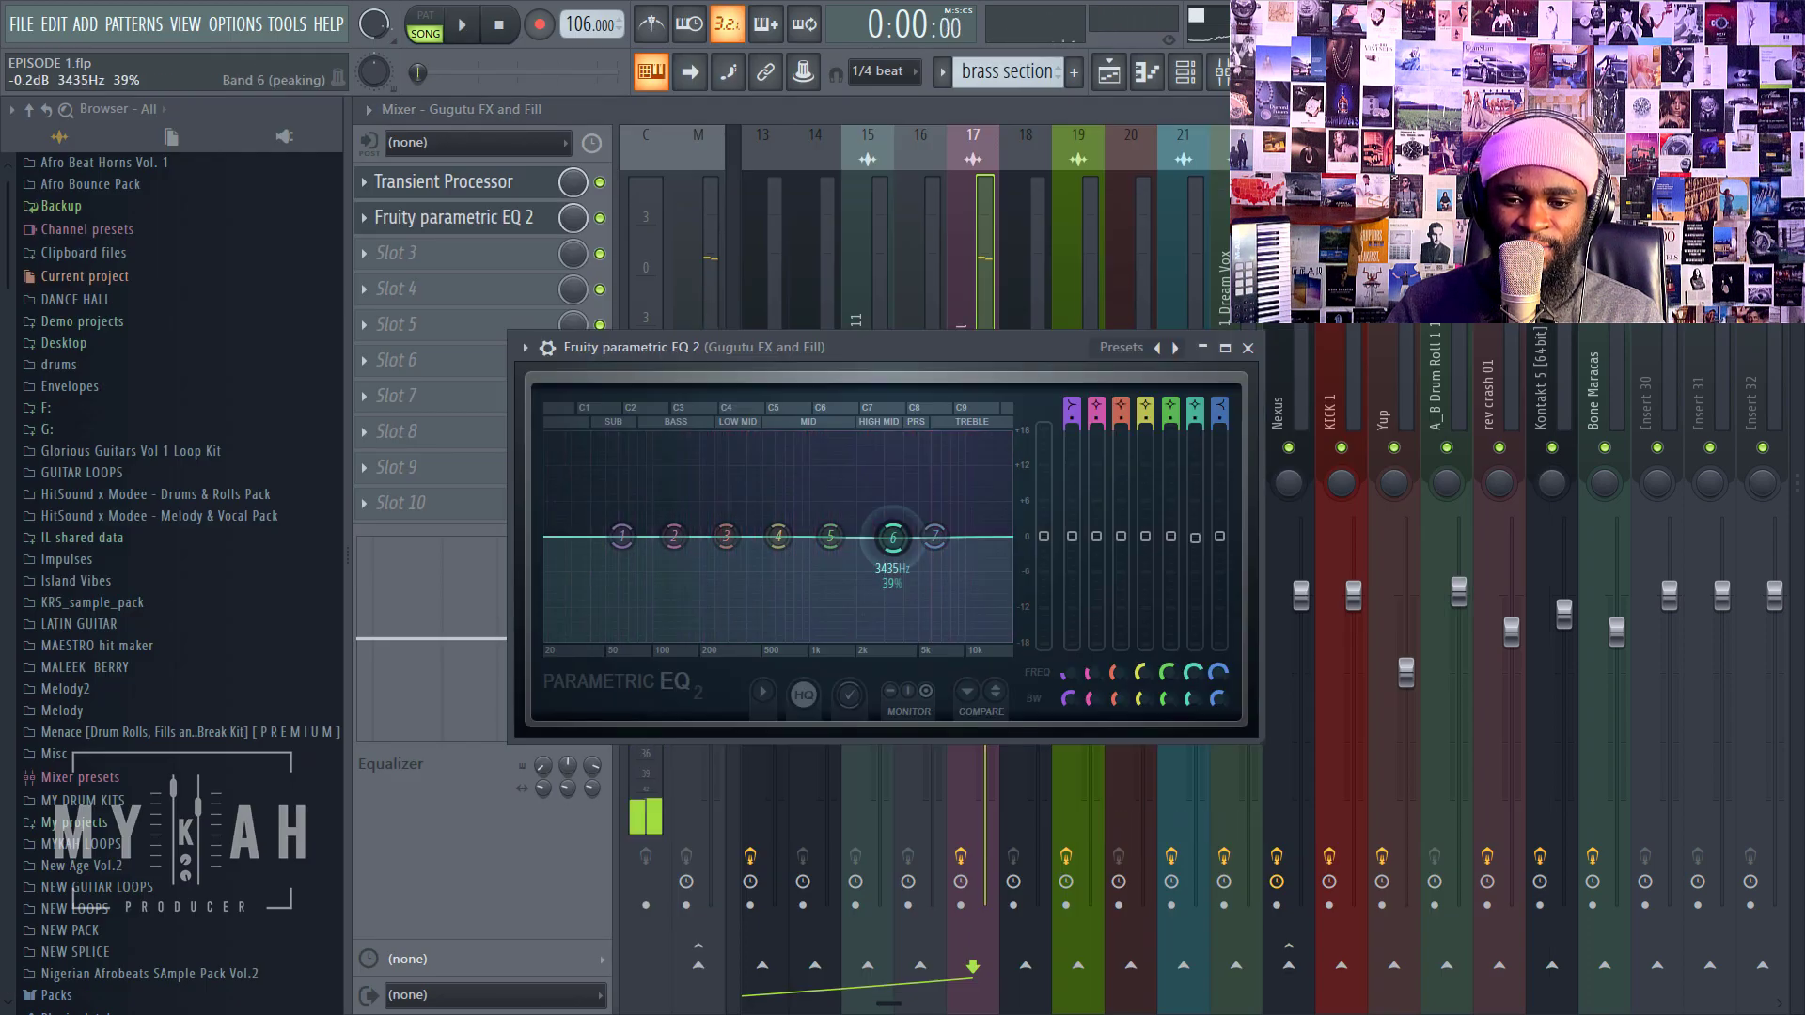
{"action": "key", "text": "space"}
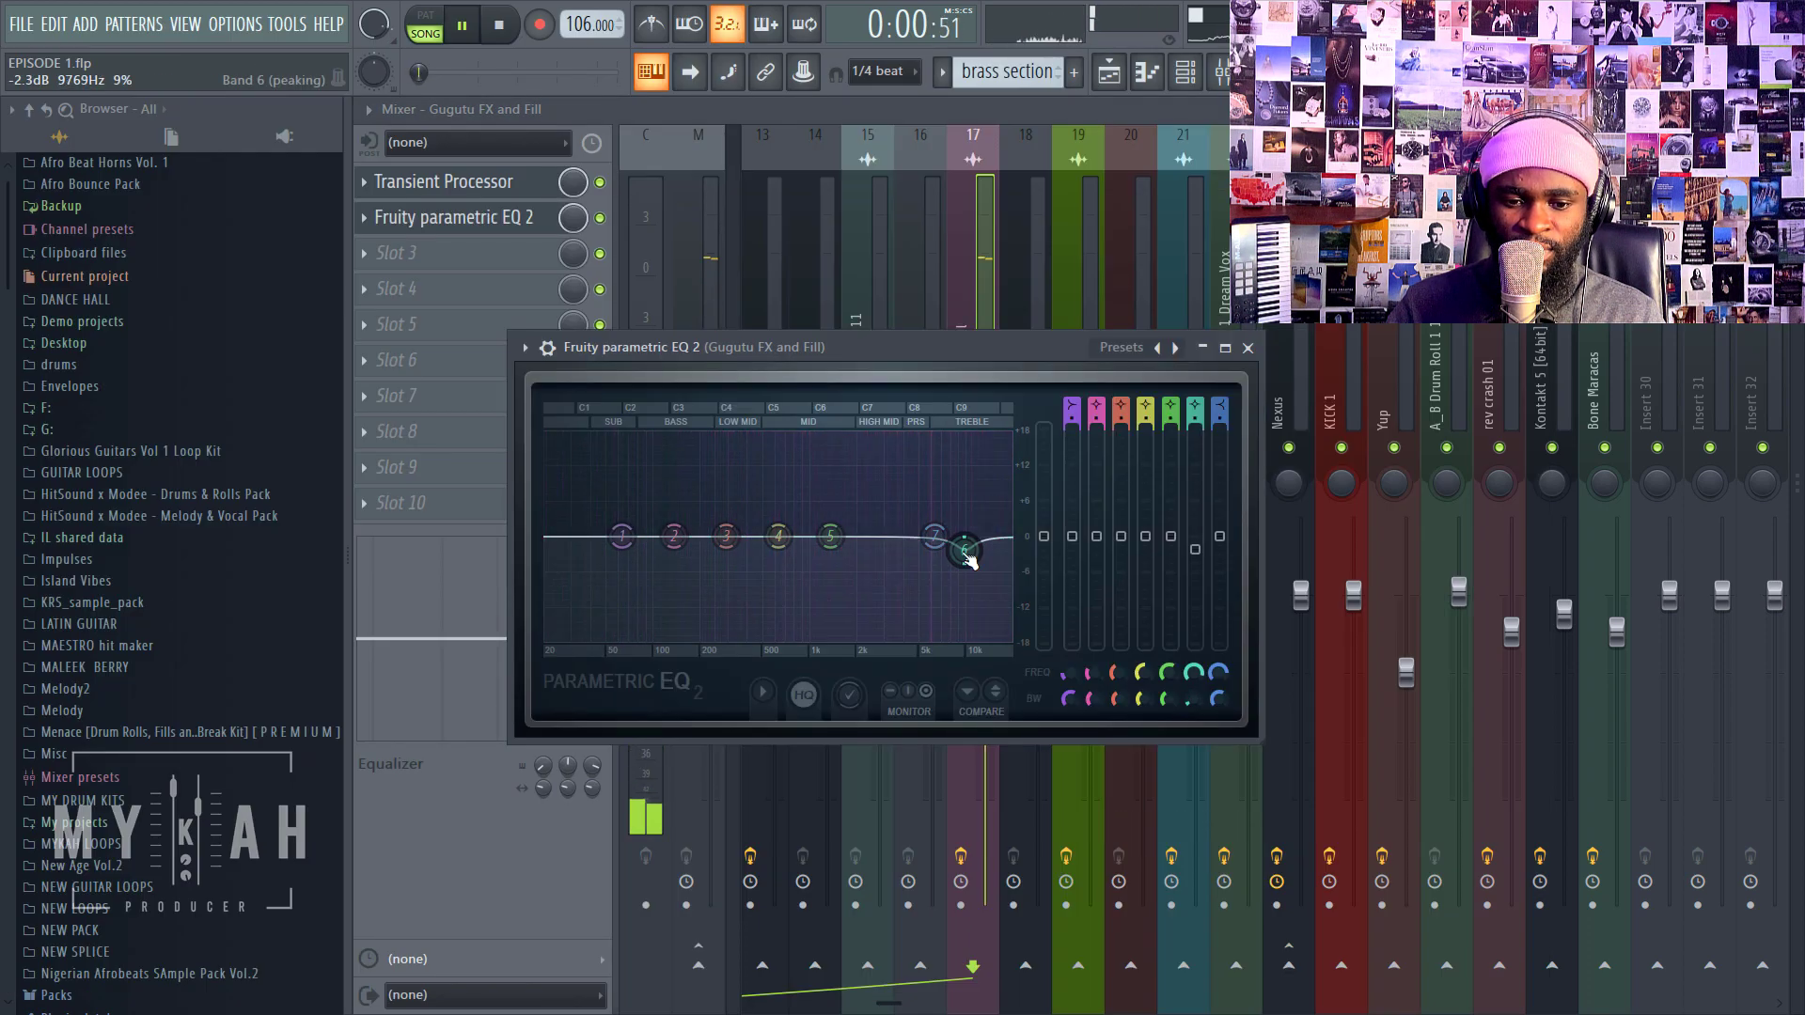
{"action": "left_click_drag", "start_coordinate": [966, 554], "coordinate": [964, 549]}
{"action": "left_click_drag", "start_coordinate": [621, 537], "coordinate": [749, 637]}
Step: Load Fruity Delay 2 in the third slot of the Gugutu FX and Fill insert and set its delay time to 2 steps
{"action": "left_click", "coordinate": [478, 254]}
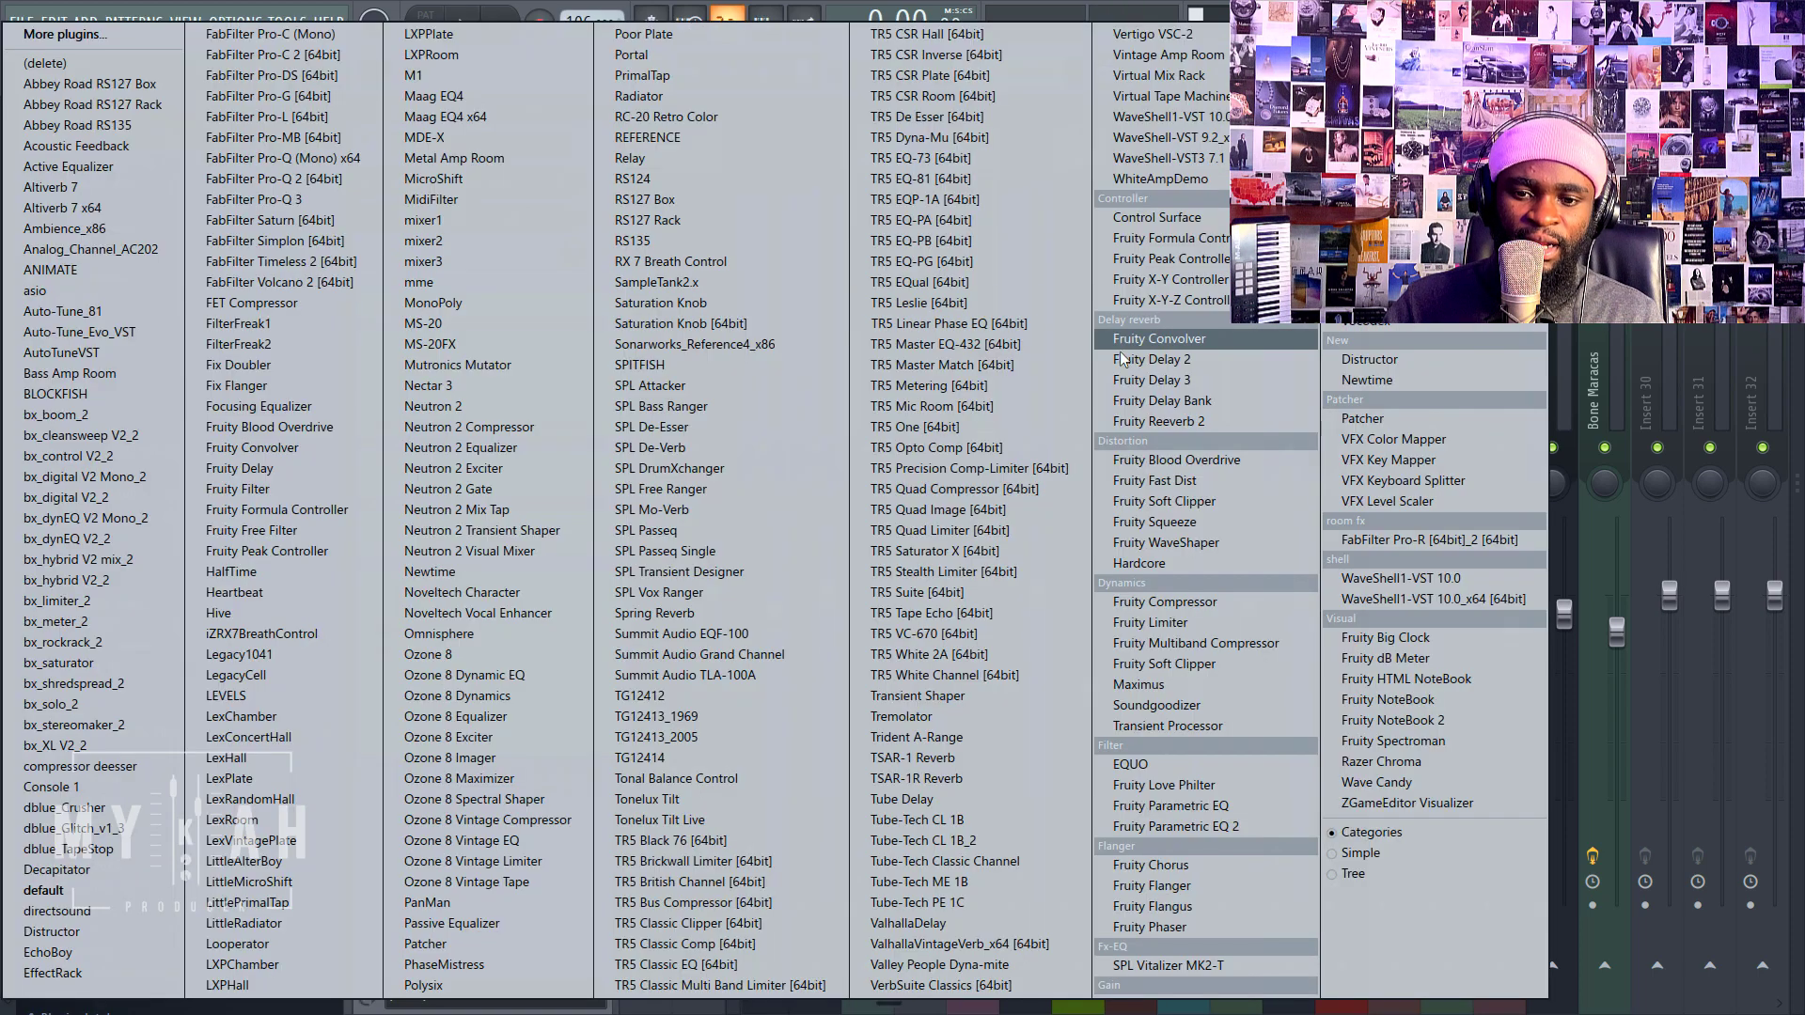
{"action": "left_click", "coordinate": [1147, 360]}
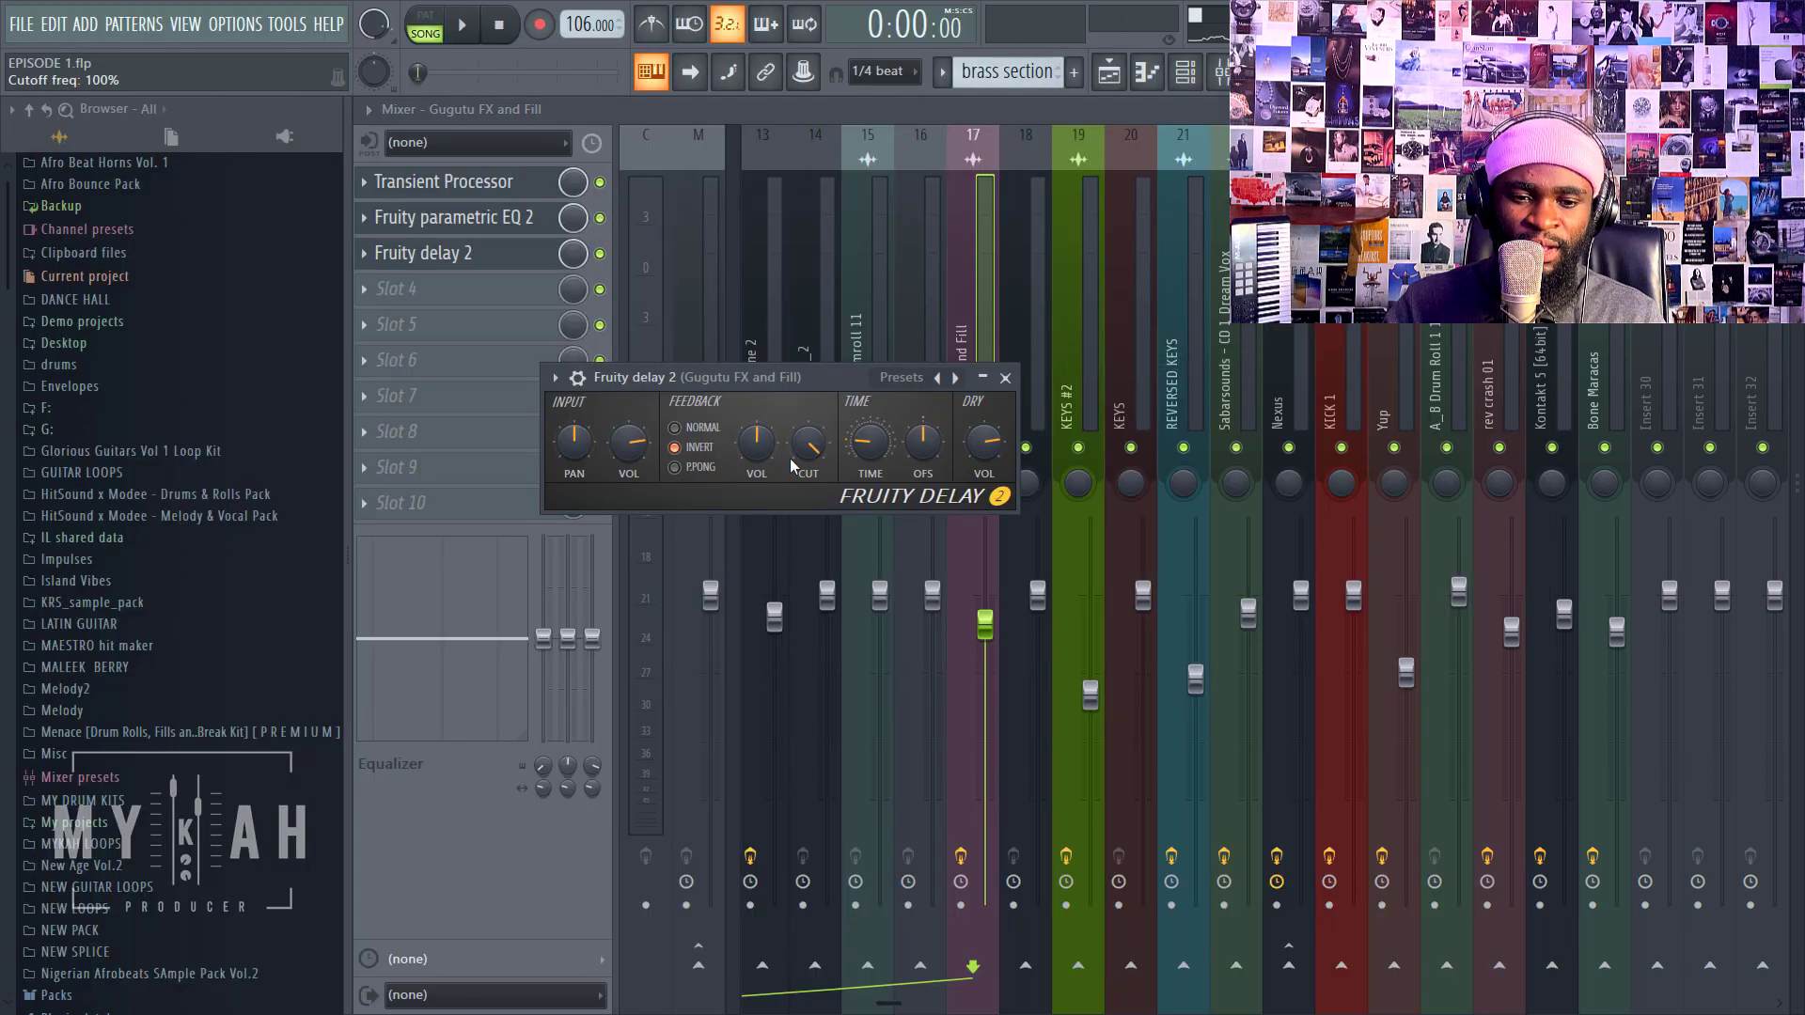
{"action": "right_click", "coordinate": [851, 451]}
{"action": "mouse_move", "coordinate": [931, 476]}
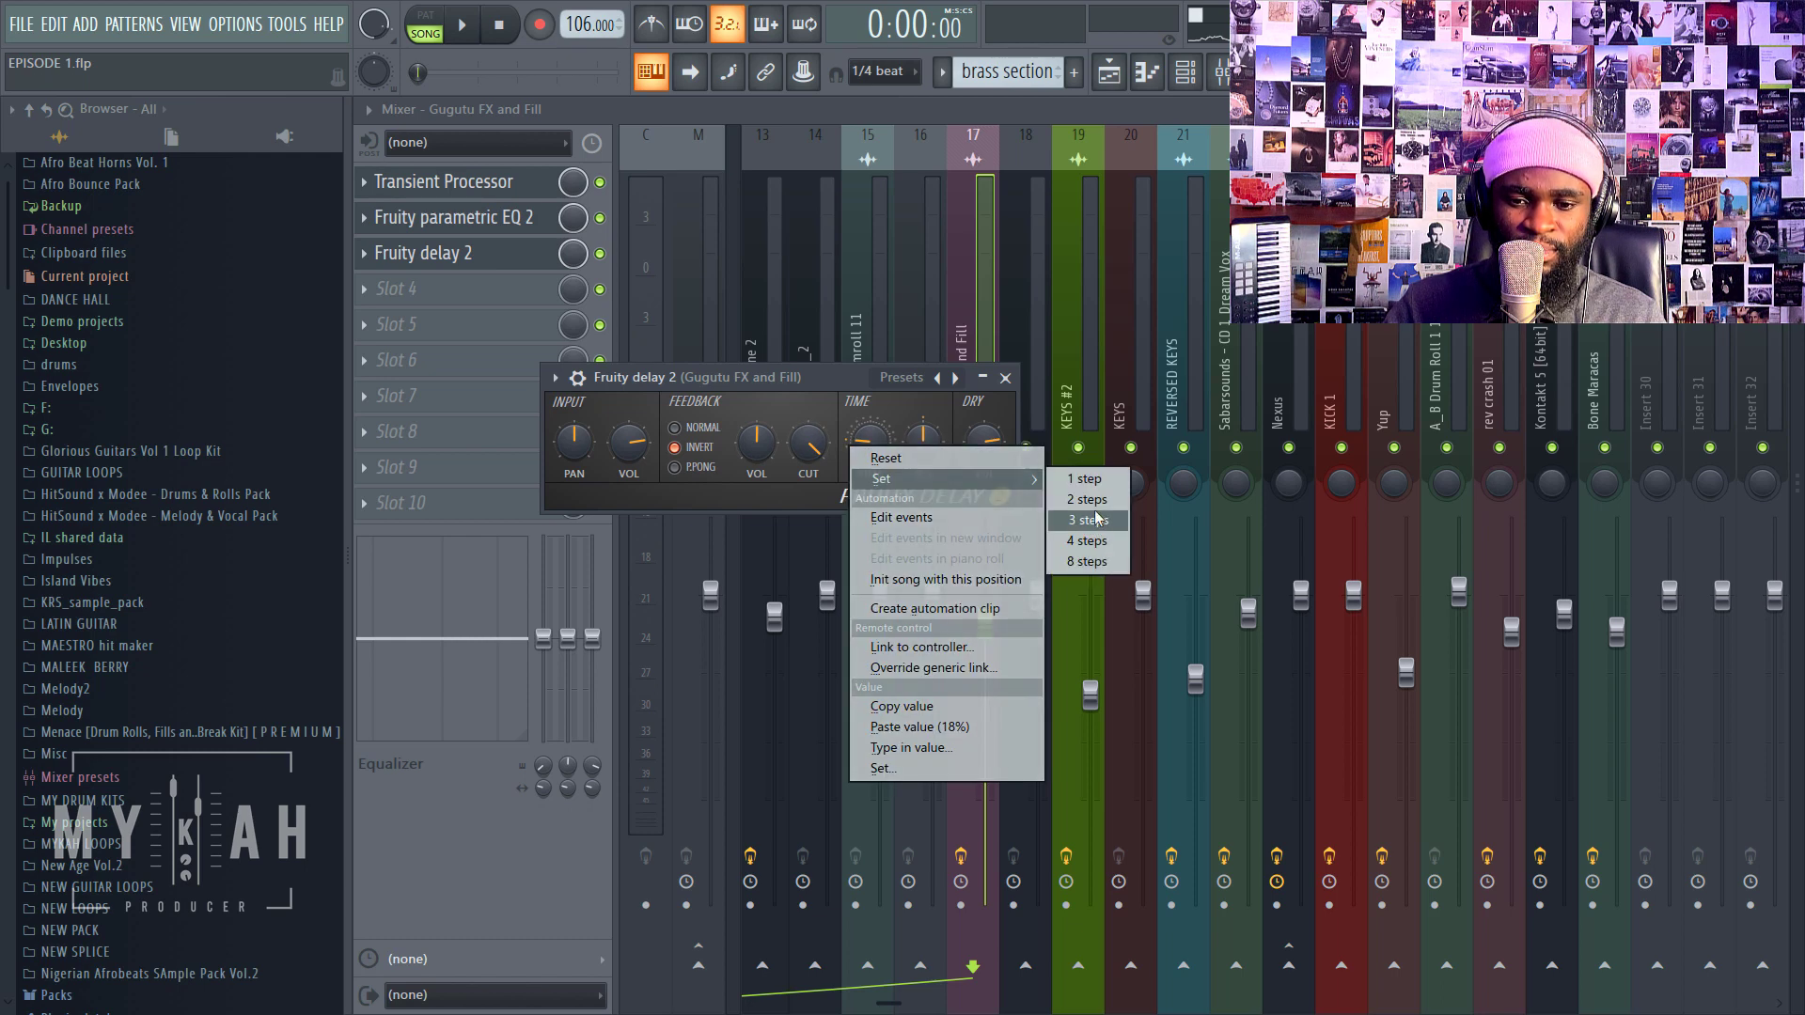
{"action": "left_click", "coordinate": [1081, 499]}
Step: While auditioning the fill, reduce the delay's feedback volume and cutoff, set its input volume to 39% and offset the input pan
{"action": "key", "text": "space"}
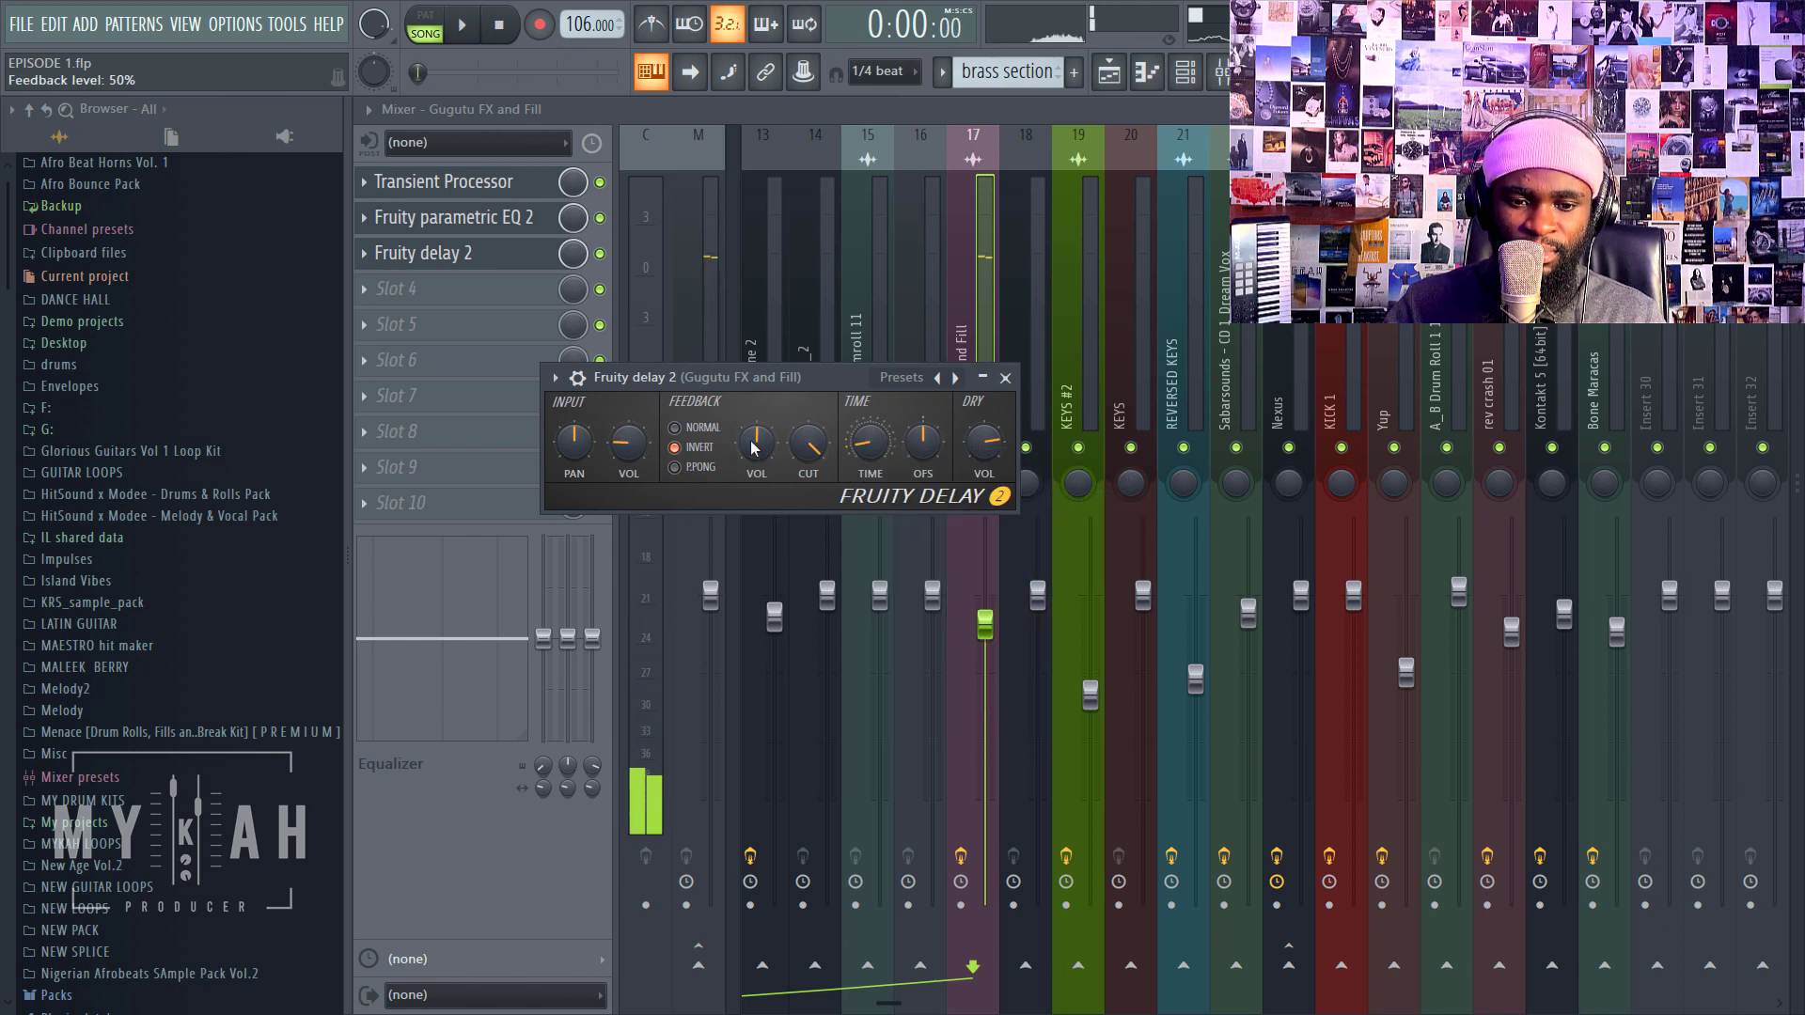
{"action": "mouse_move", "coordinate": [742, 445]}
{"action": "left_mouse_down"}
{"action": "mouse_move", "coordinate": [742, 427]}
{"action": "mouse_move", "coordinate": [743, 445]}
{"action": "left_mouse_up"}
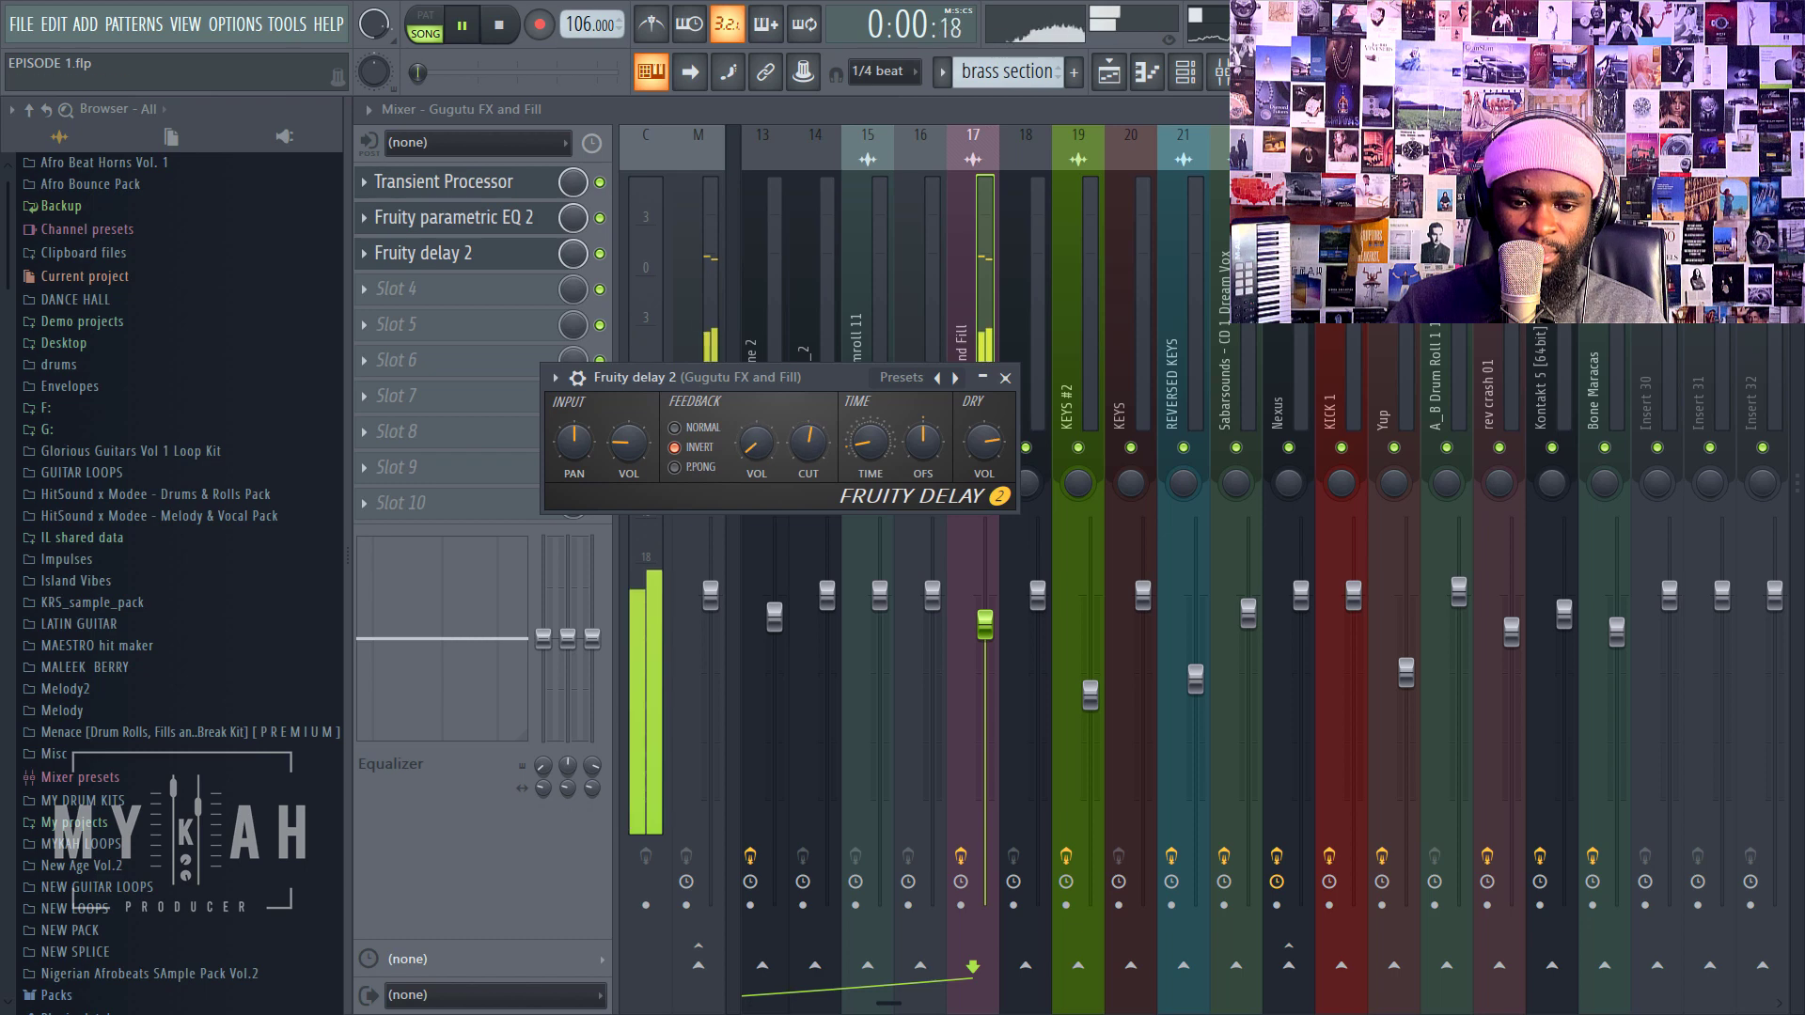
{"action": "left_click_drag", "start_coordinate": [621, 440], "coordinate": [621, 419]}
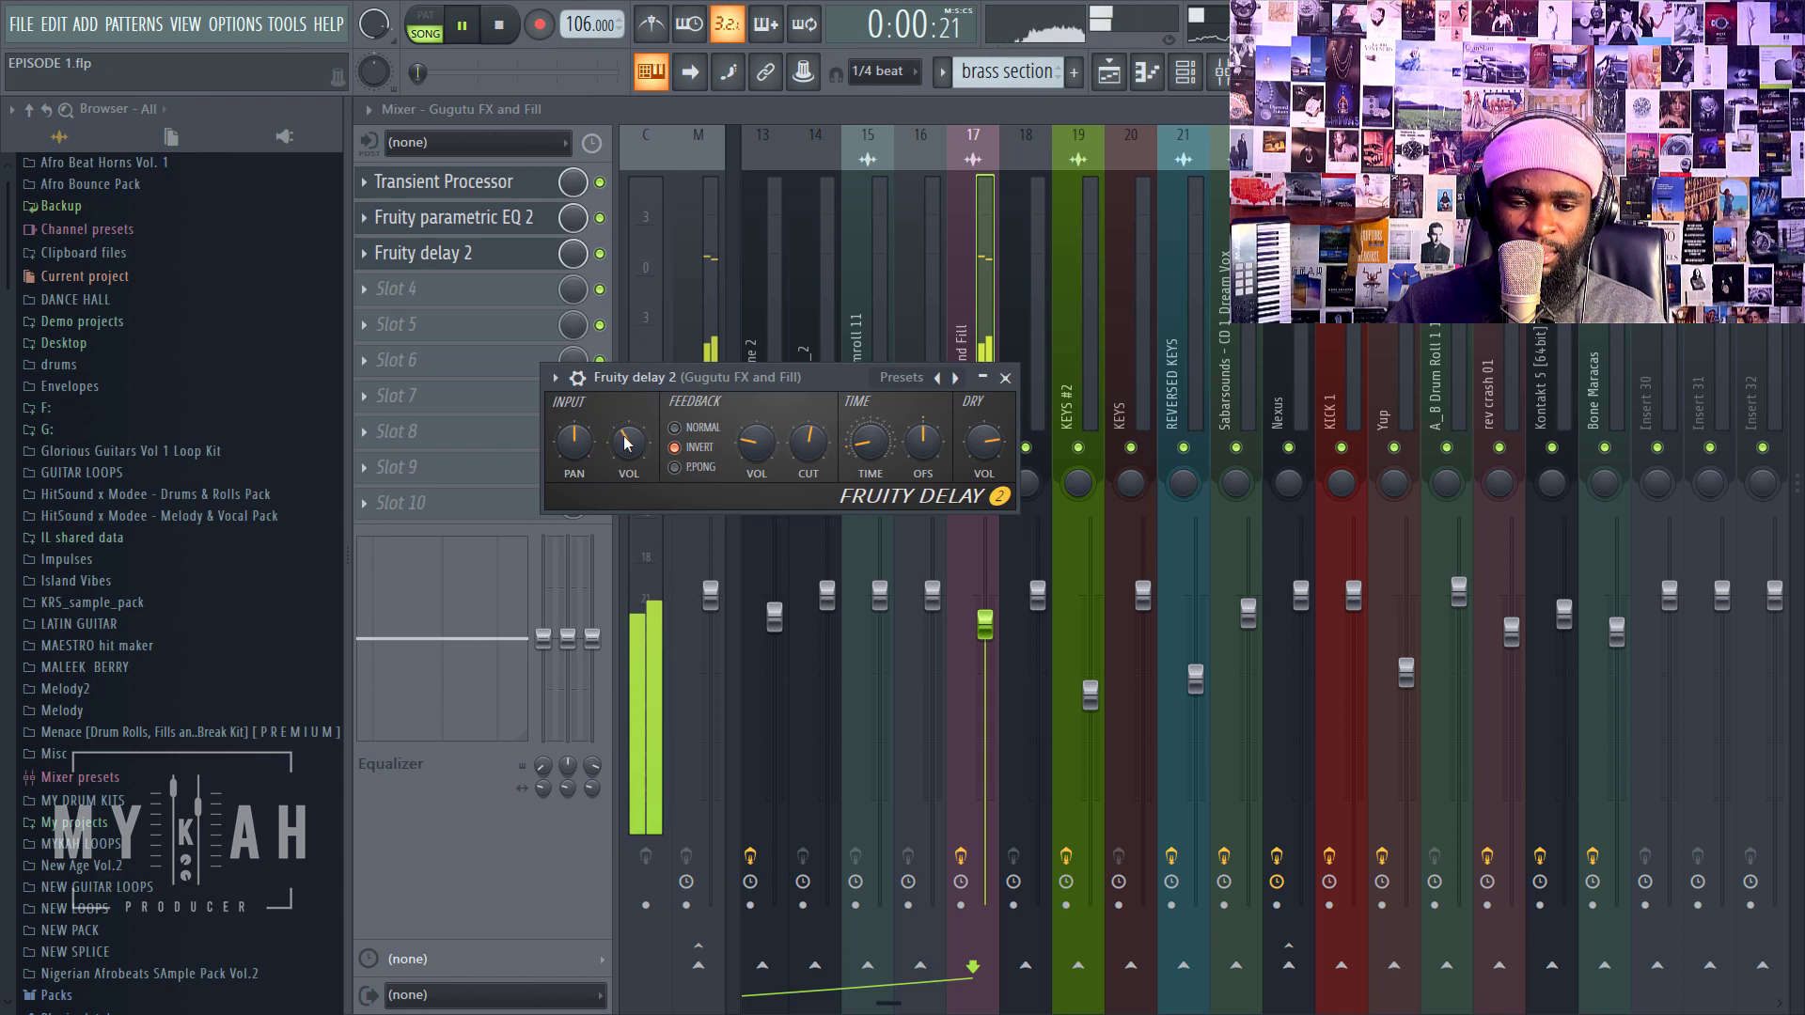
{"action": "key", "text": "space"}
{"action": "left_click_drag", "start_coordinate": [755, 446], "coordinate": [814, 421]}
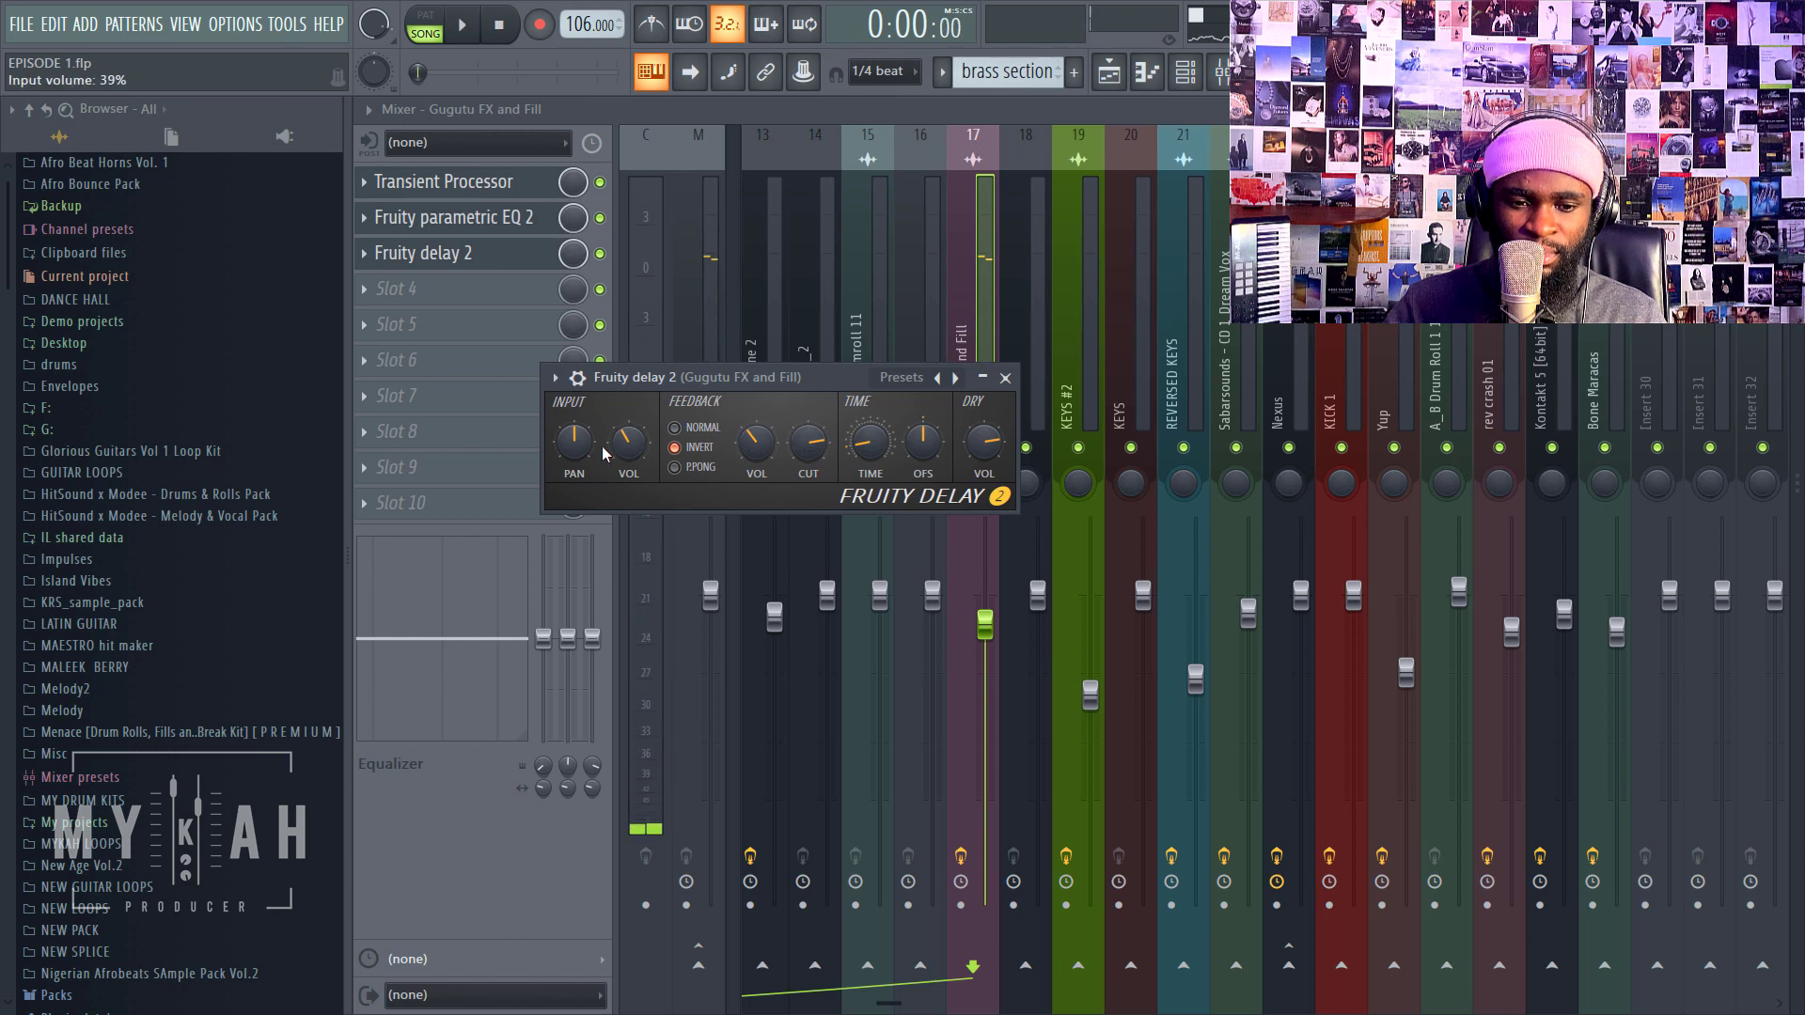
{"action": "key", "text": "space"}
{"action": "left_click_drag", "start_coordinate": [577, 447], "coordinate": [576, 440]}
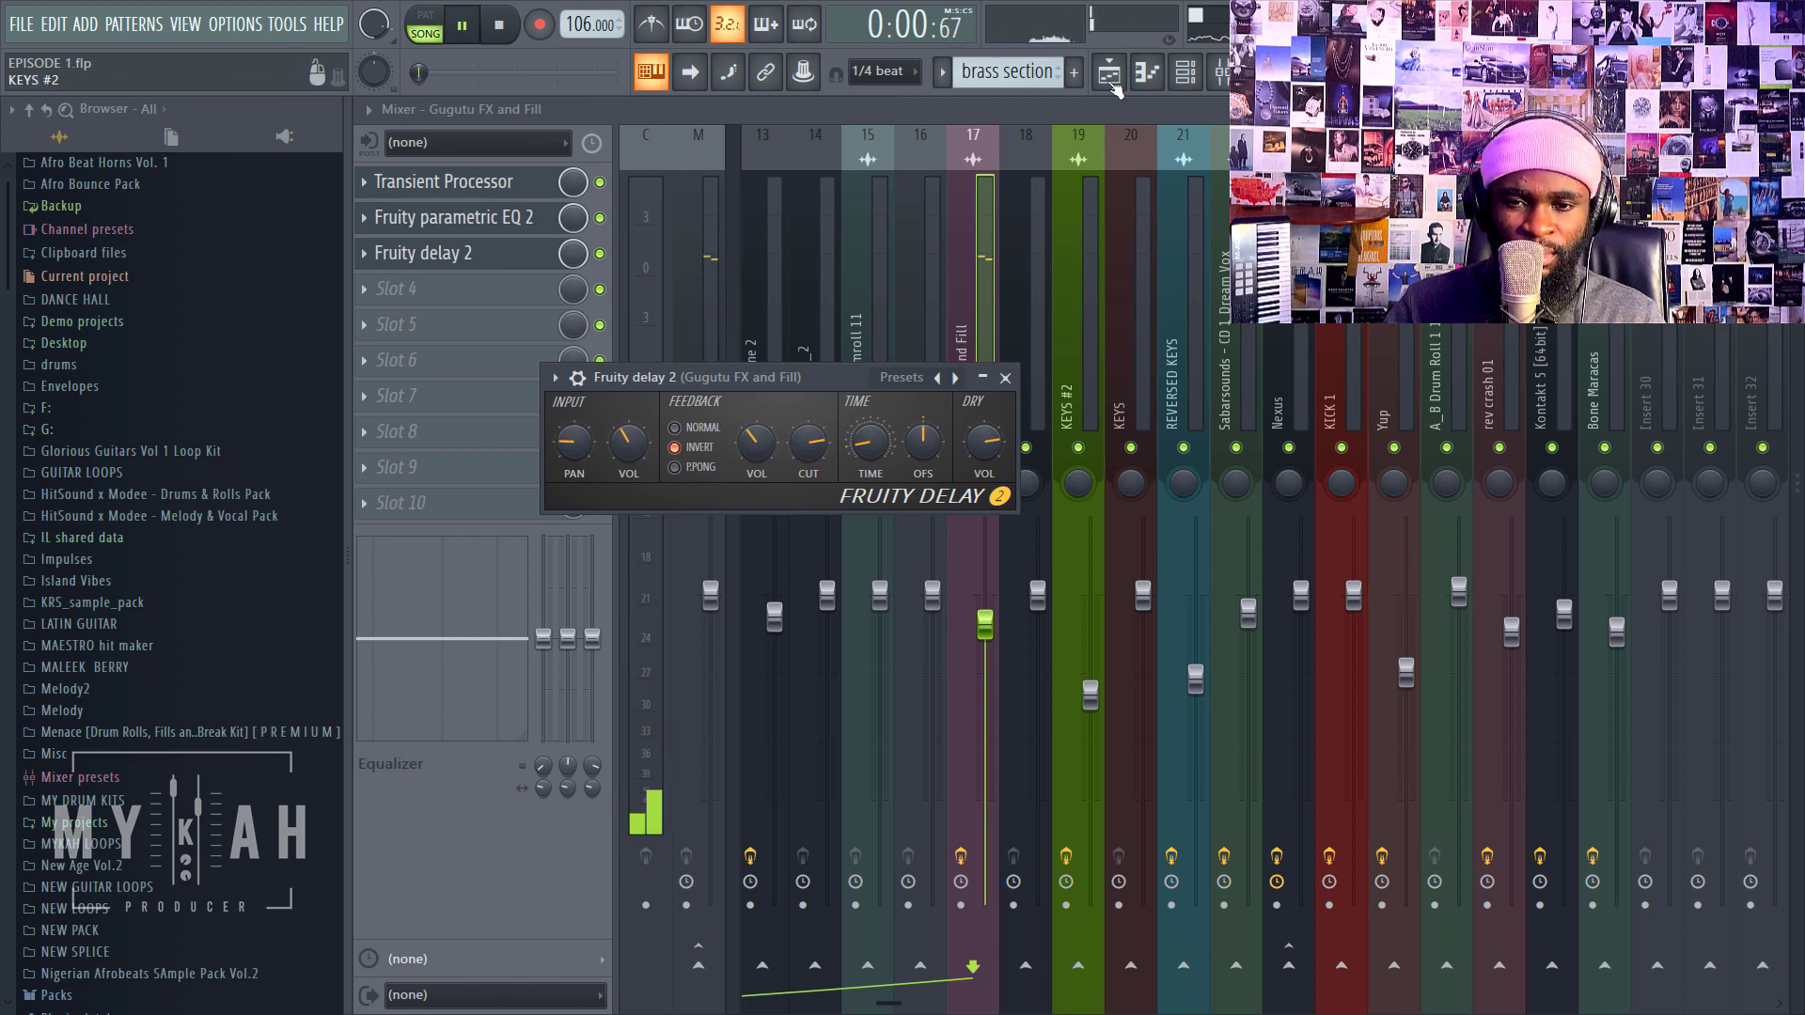
Step: Stop playback, return to the playlist and unsolo the Gugutu FX and Fill track to bring all tracks back
{"action": "key", "text": "space"}
{"action": "key", "text": "F5"}
{"action": "right_click", "coordinate": [469, 528]}
{"action": "right_click", "coordinate": [469, 529]}
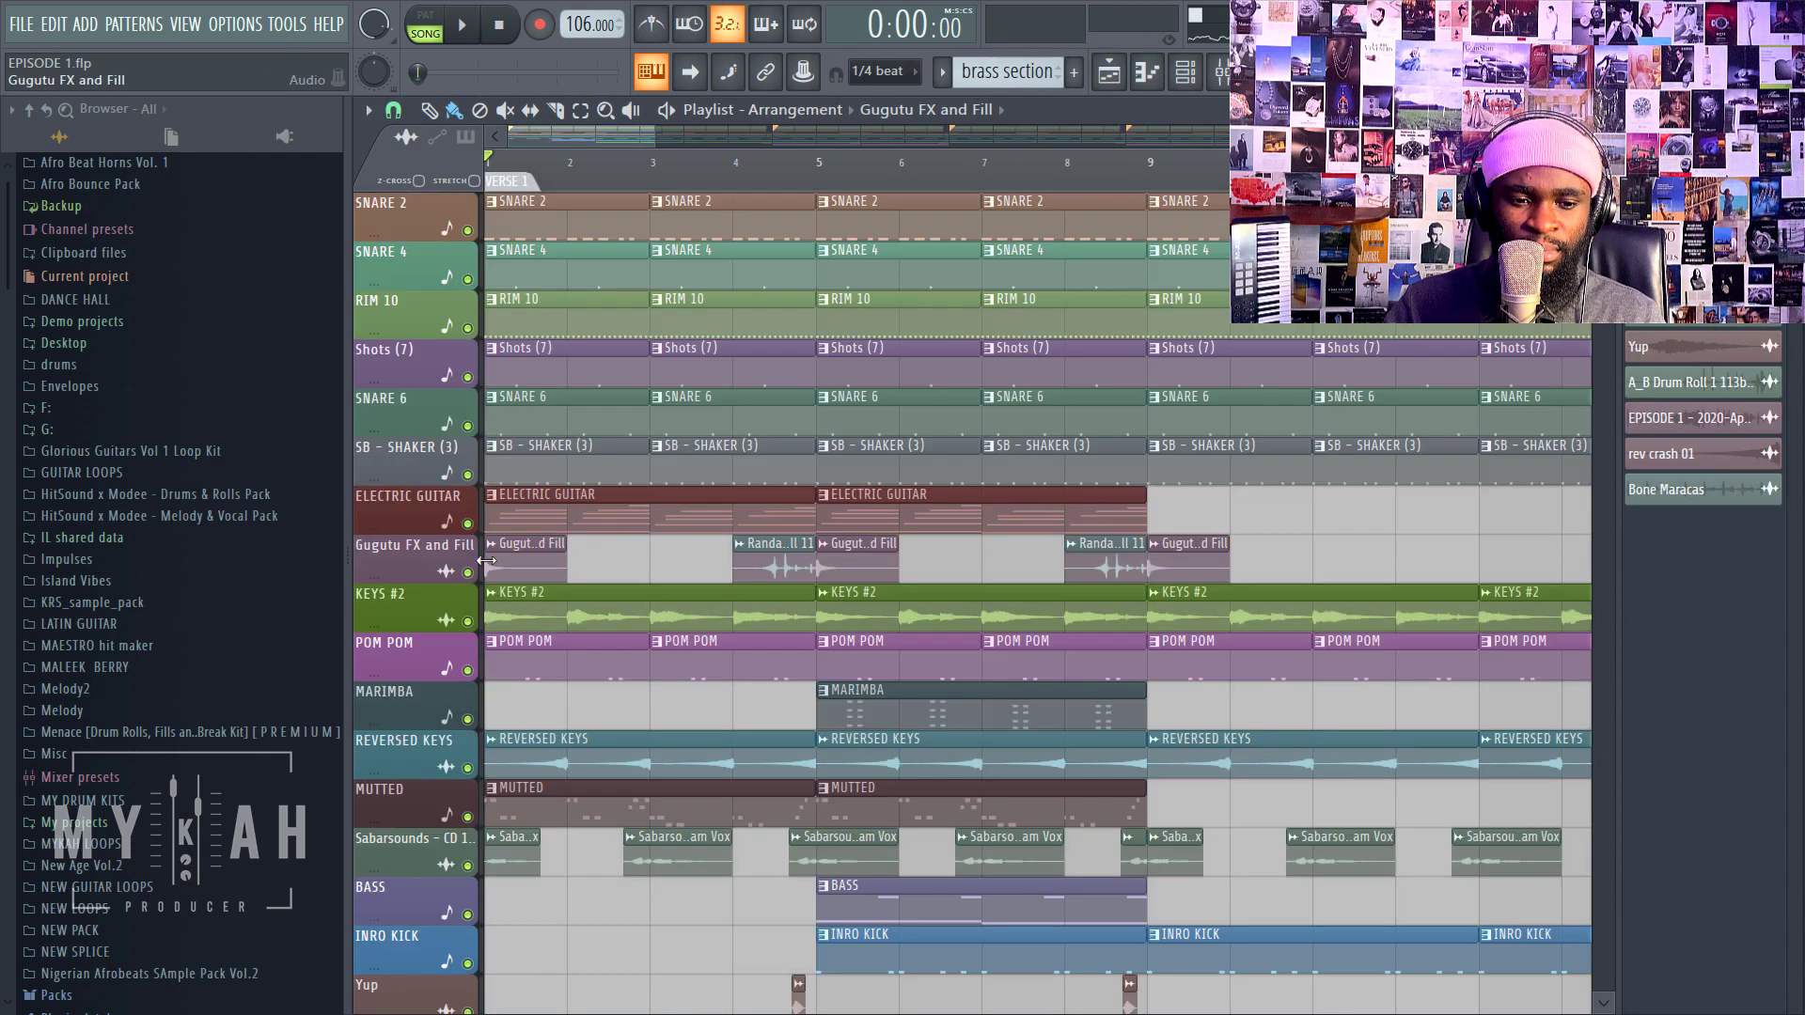
Step: Play the full arrangement from the start with every track in view, then stop and restart playback from the beginning
{"action": "key", "text": "space"}
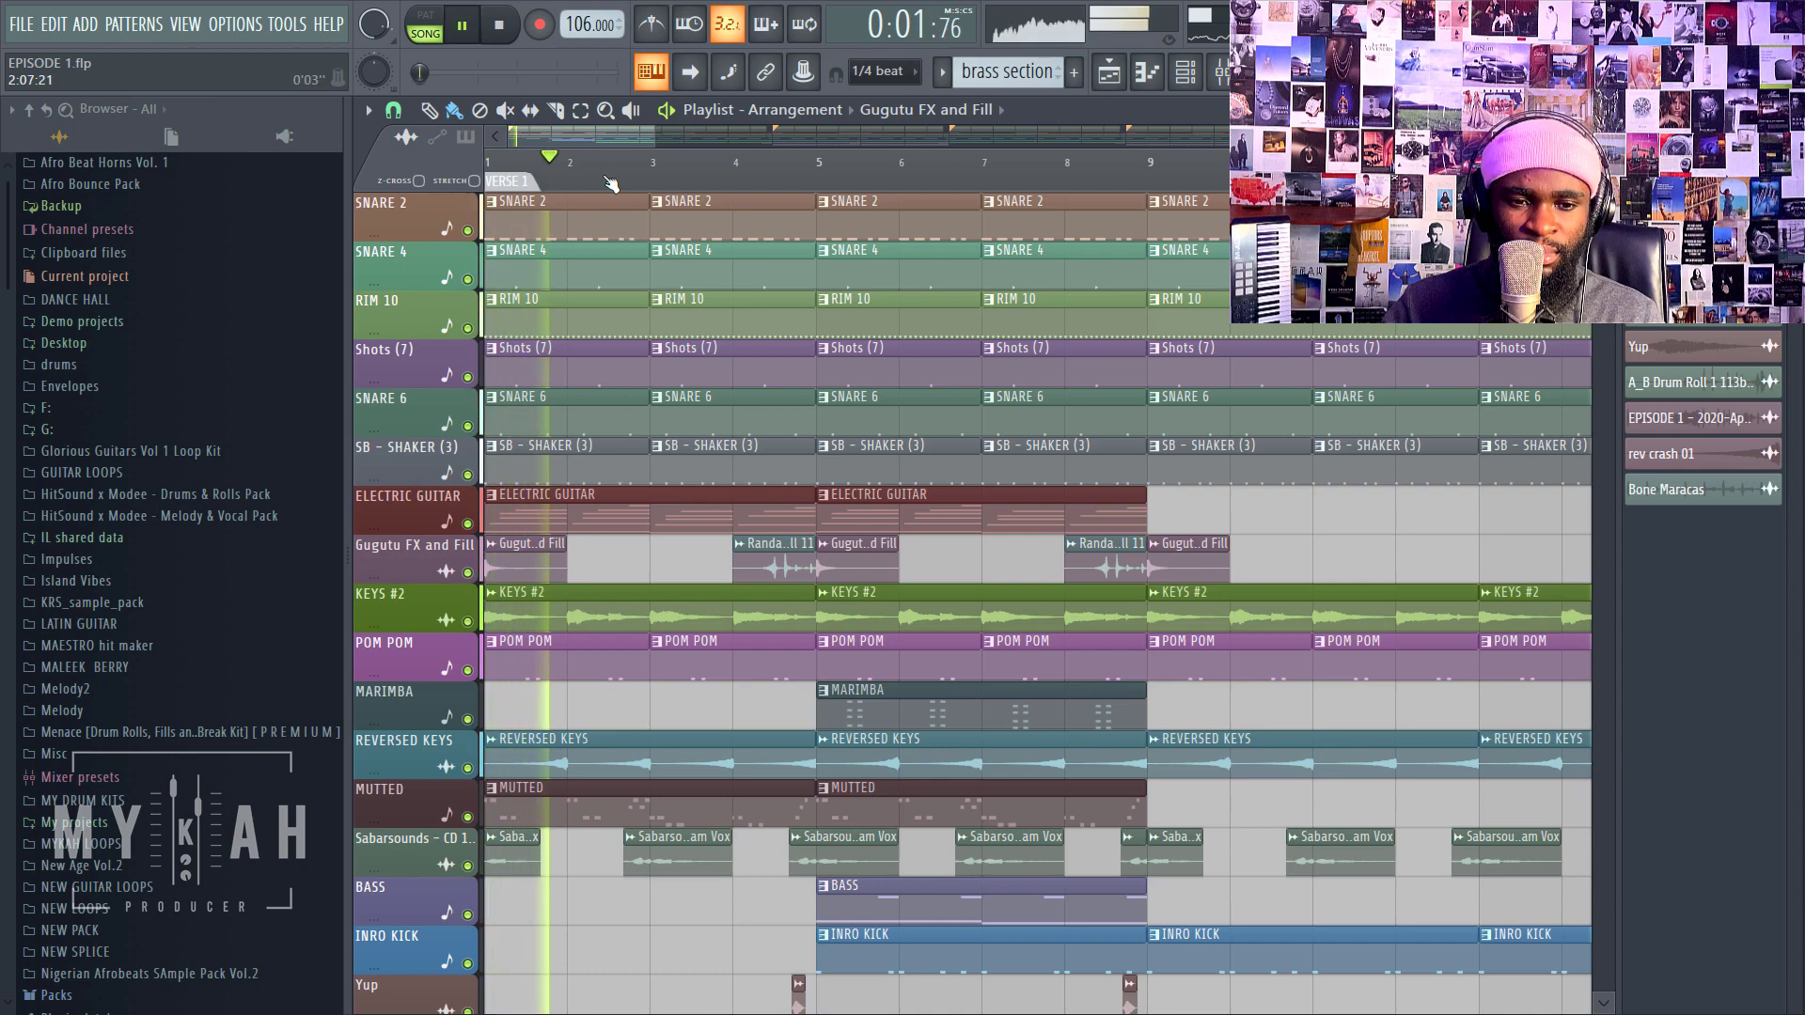
{"action": "scroll", "coordinate": [609, 182], "scroll_direction": "down", "scroll_amount": 3}
{"action": "scroll", "coordinate": [620, 182], "scroll_direction": "down", "scroll_amount": 1}
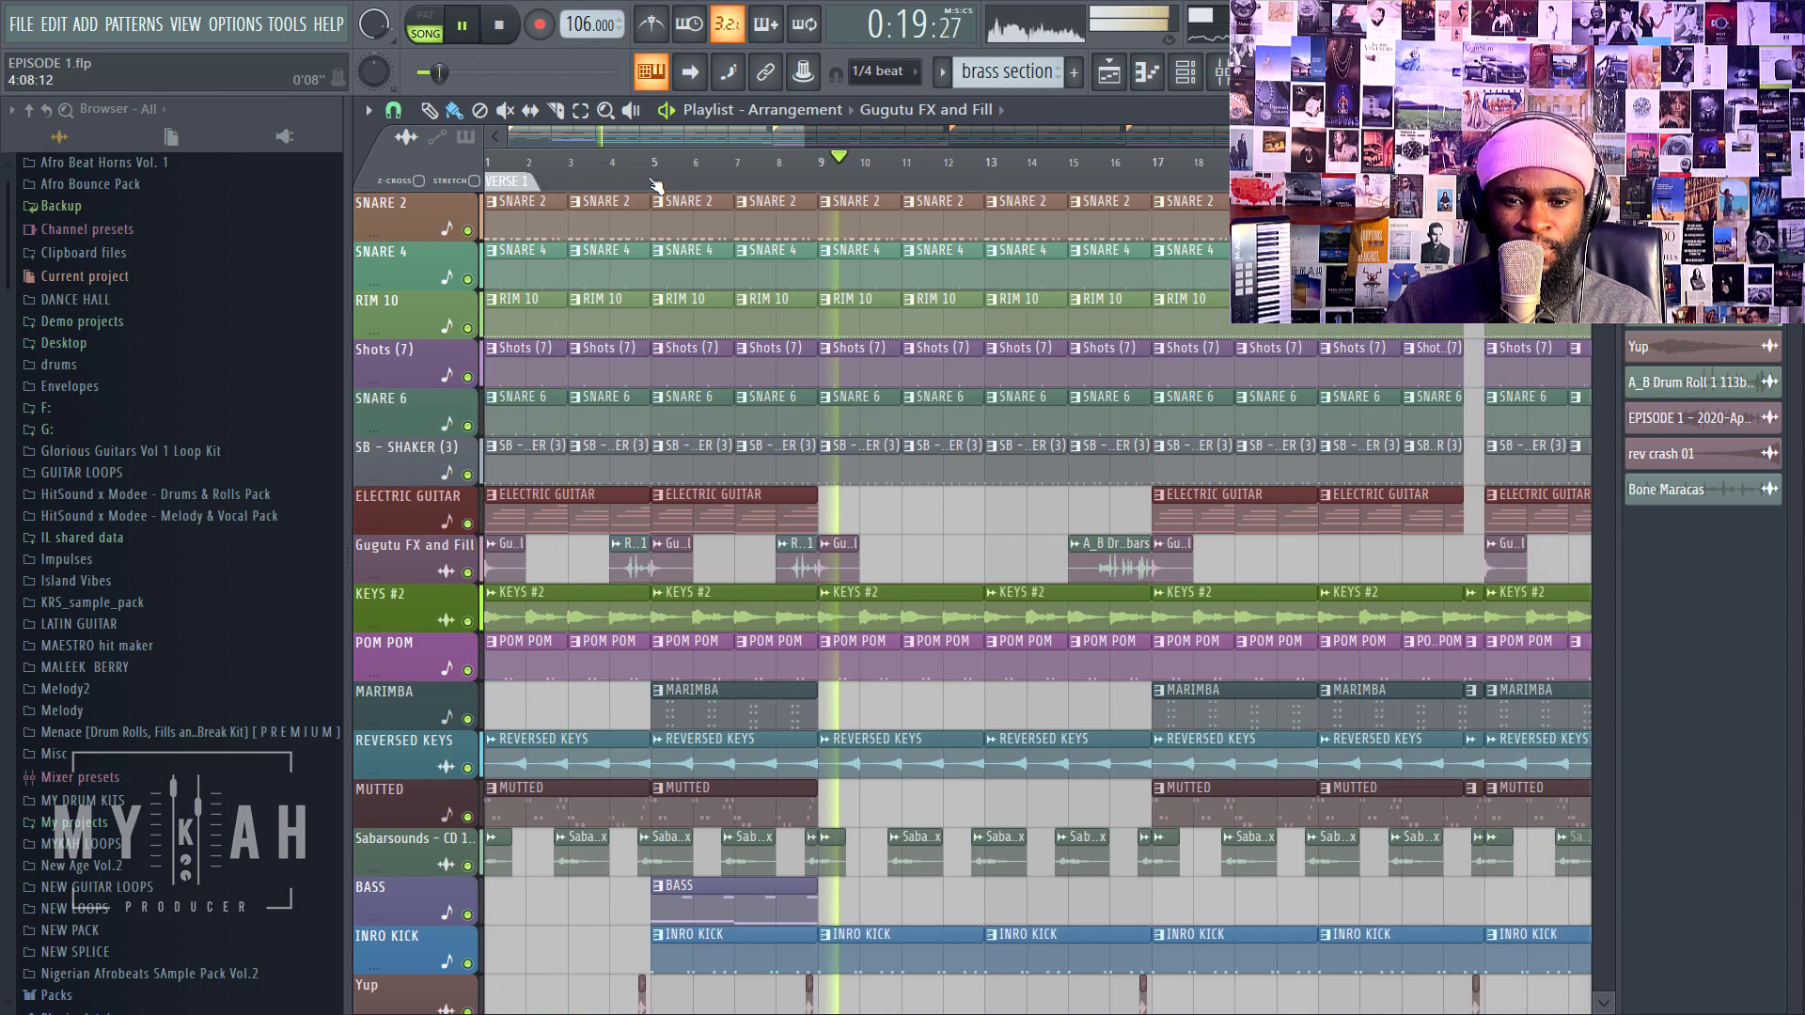
{"action": "scroll", "coordinate": [656, 186], "scroll_direction": "down", "scroll_amount": 3}
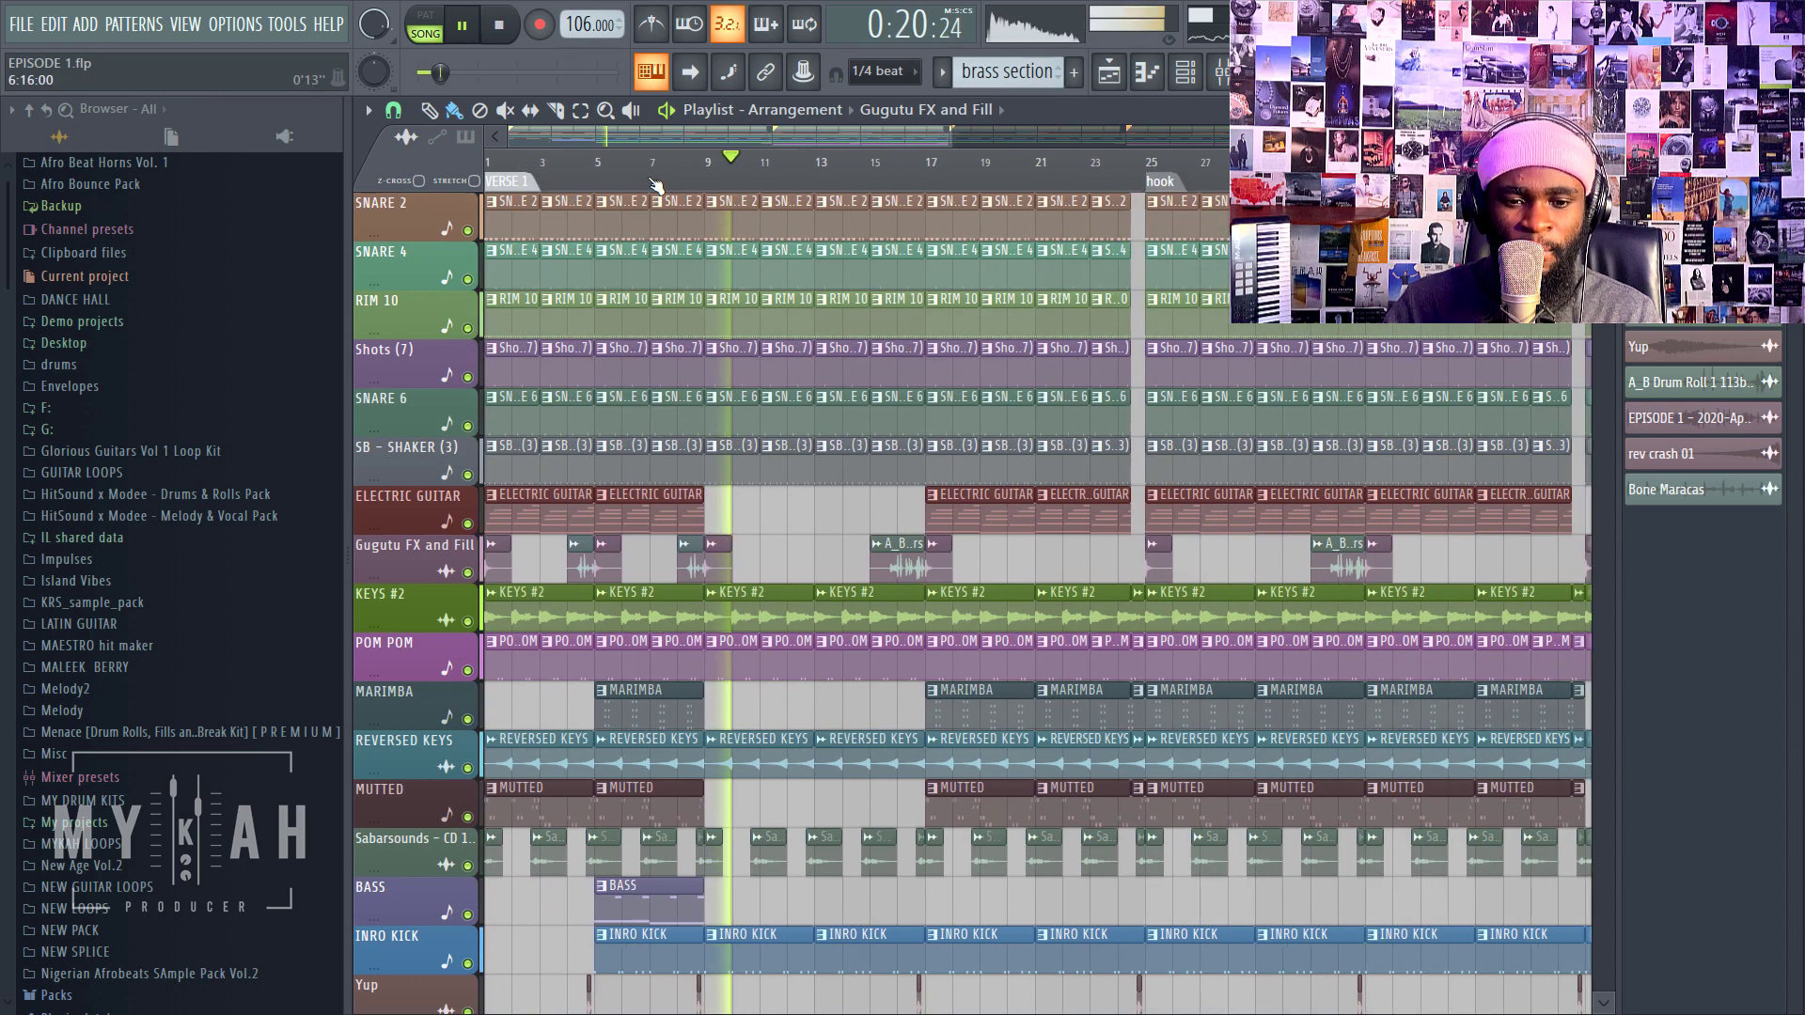
{"action": "scroll", "coordinate": [655, 186], "scroll_direction": "down", "scroll_amount": 5}
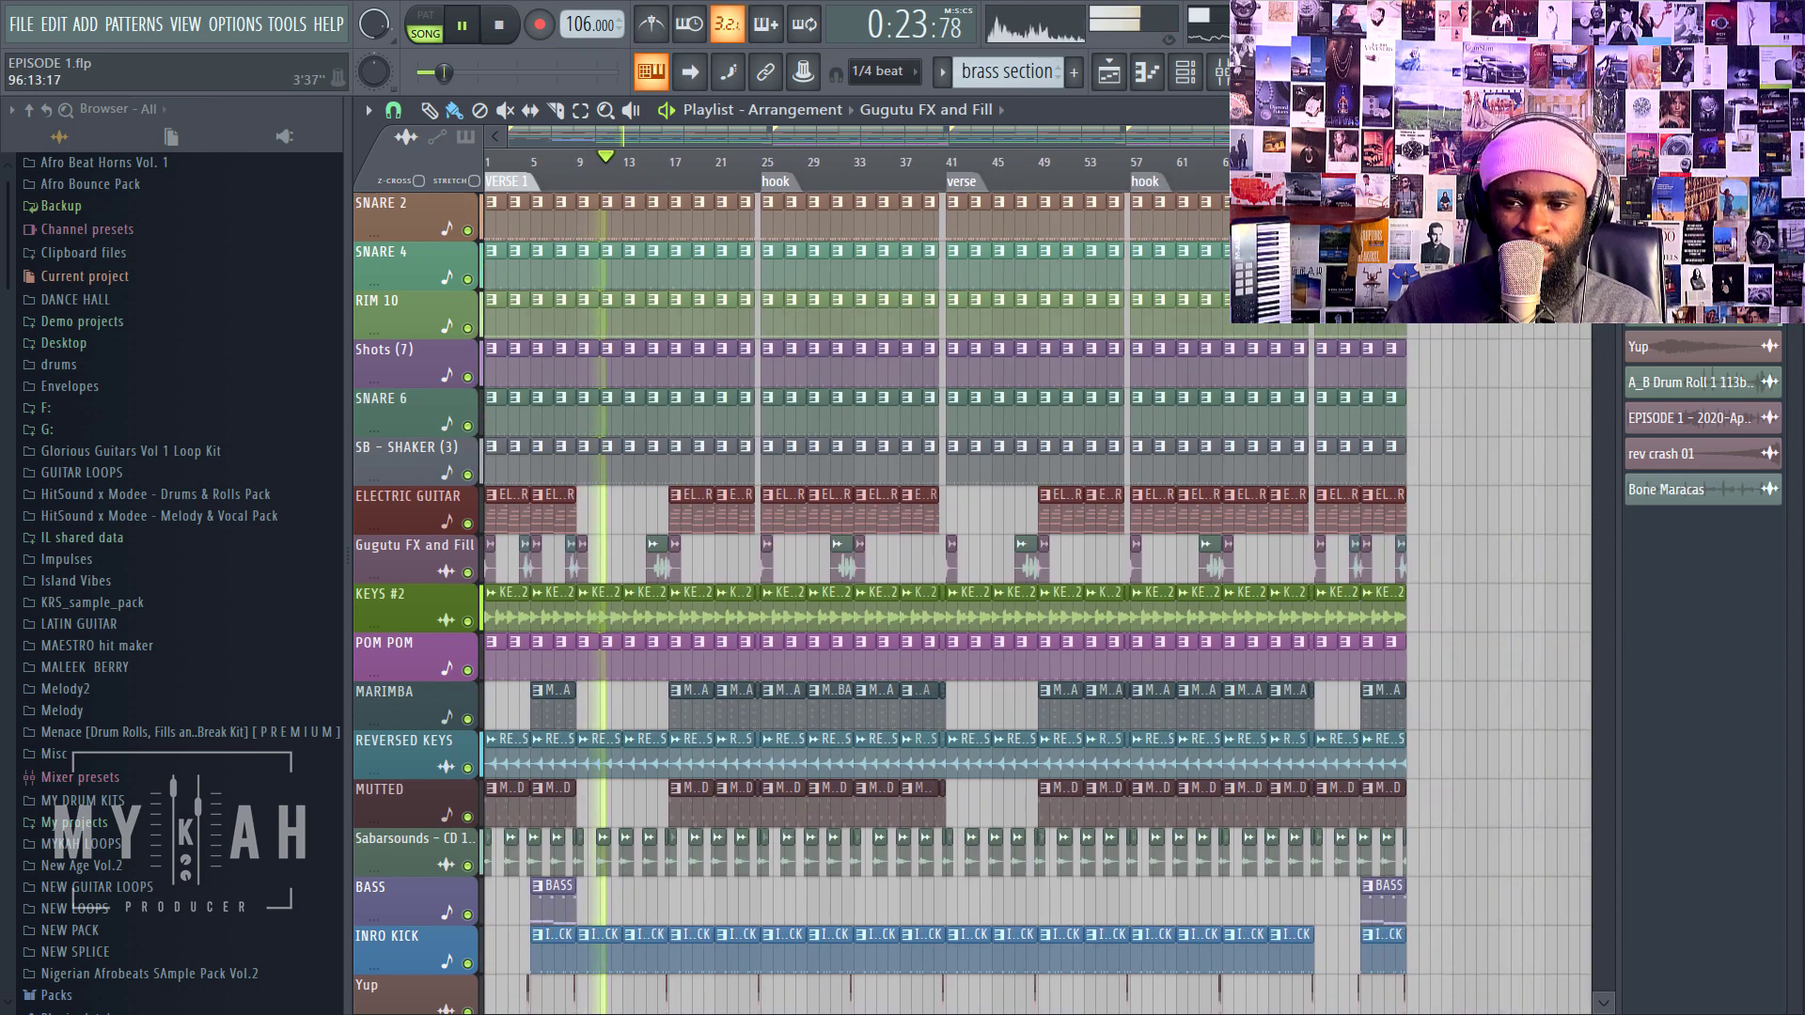
{"action": "scroll", "coordinate": [940, 601], "scroll_direction": "down", "scroll_amount": 2}
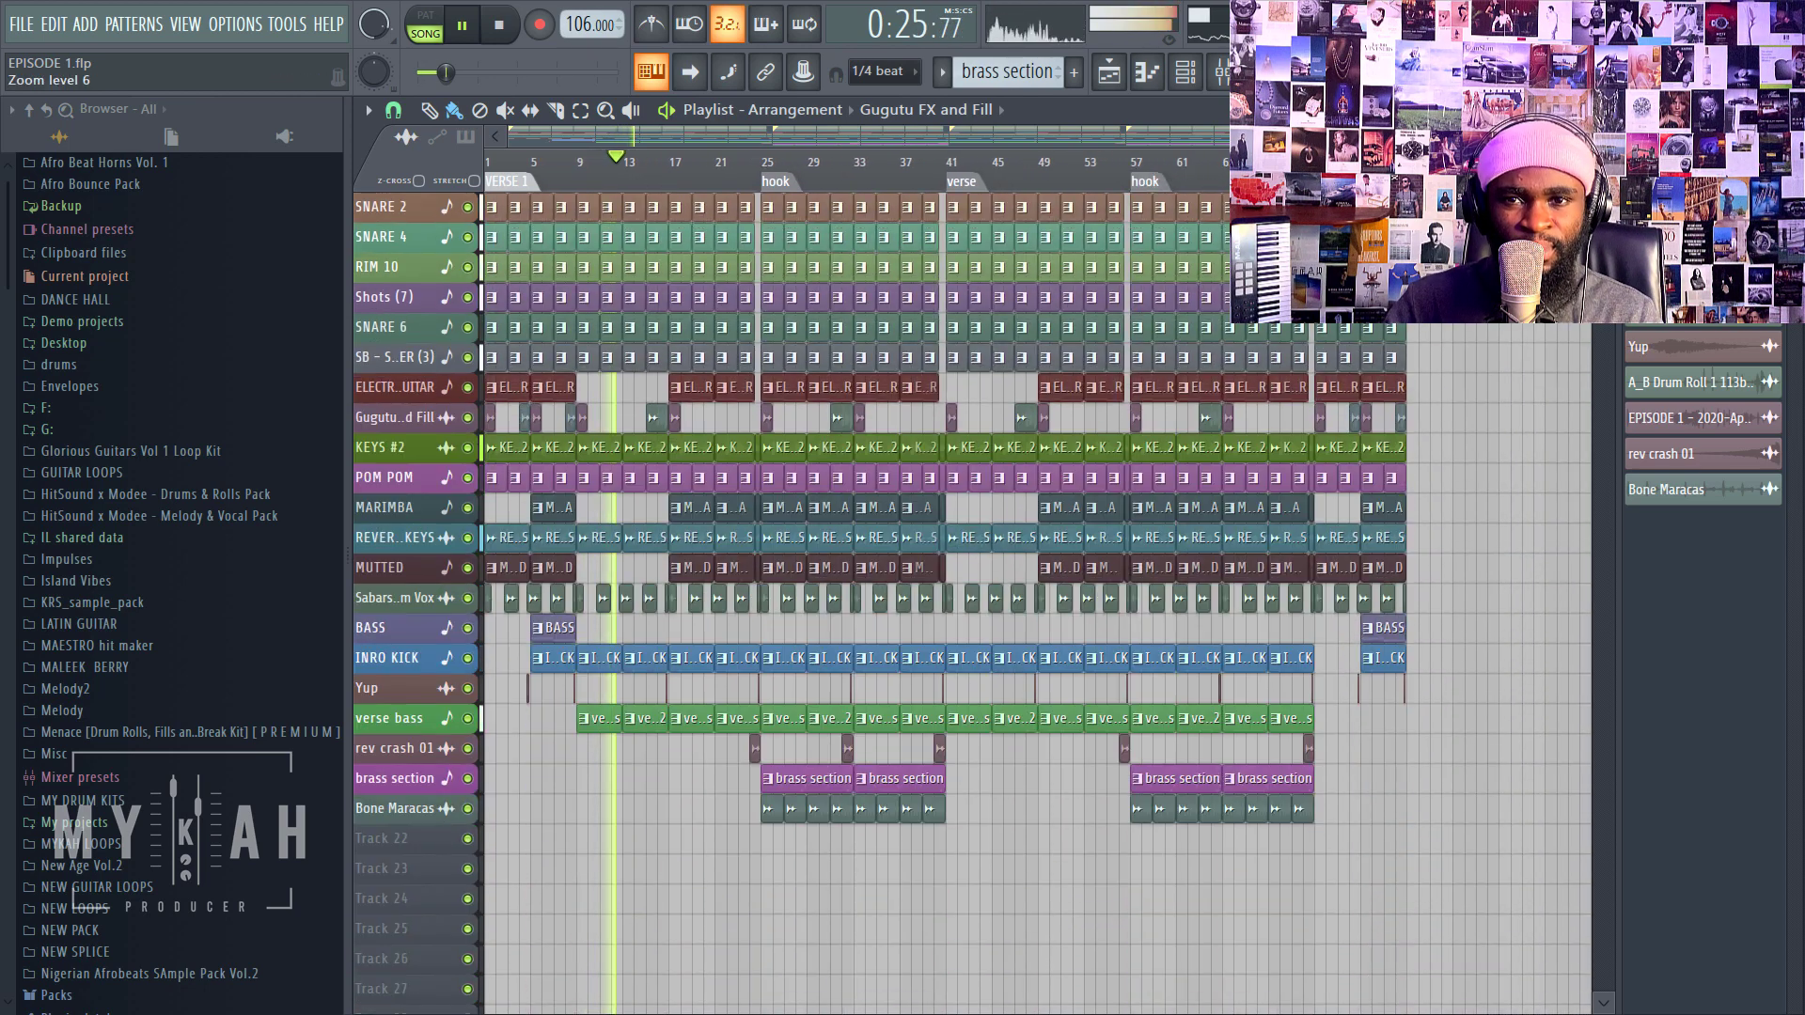
{"action": "scroll", "coordinate": [940, 601], "scroll_direction": "up", "scroll_amount": 4}
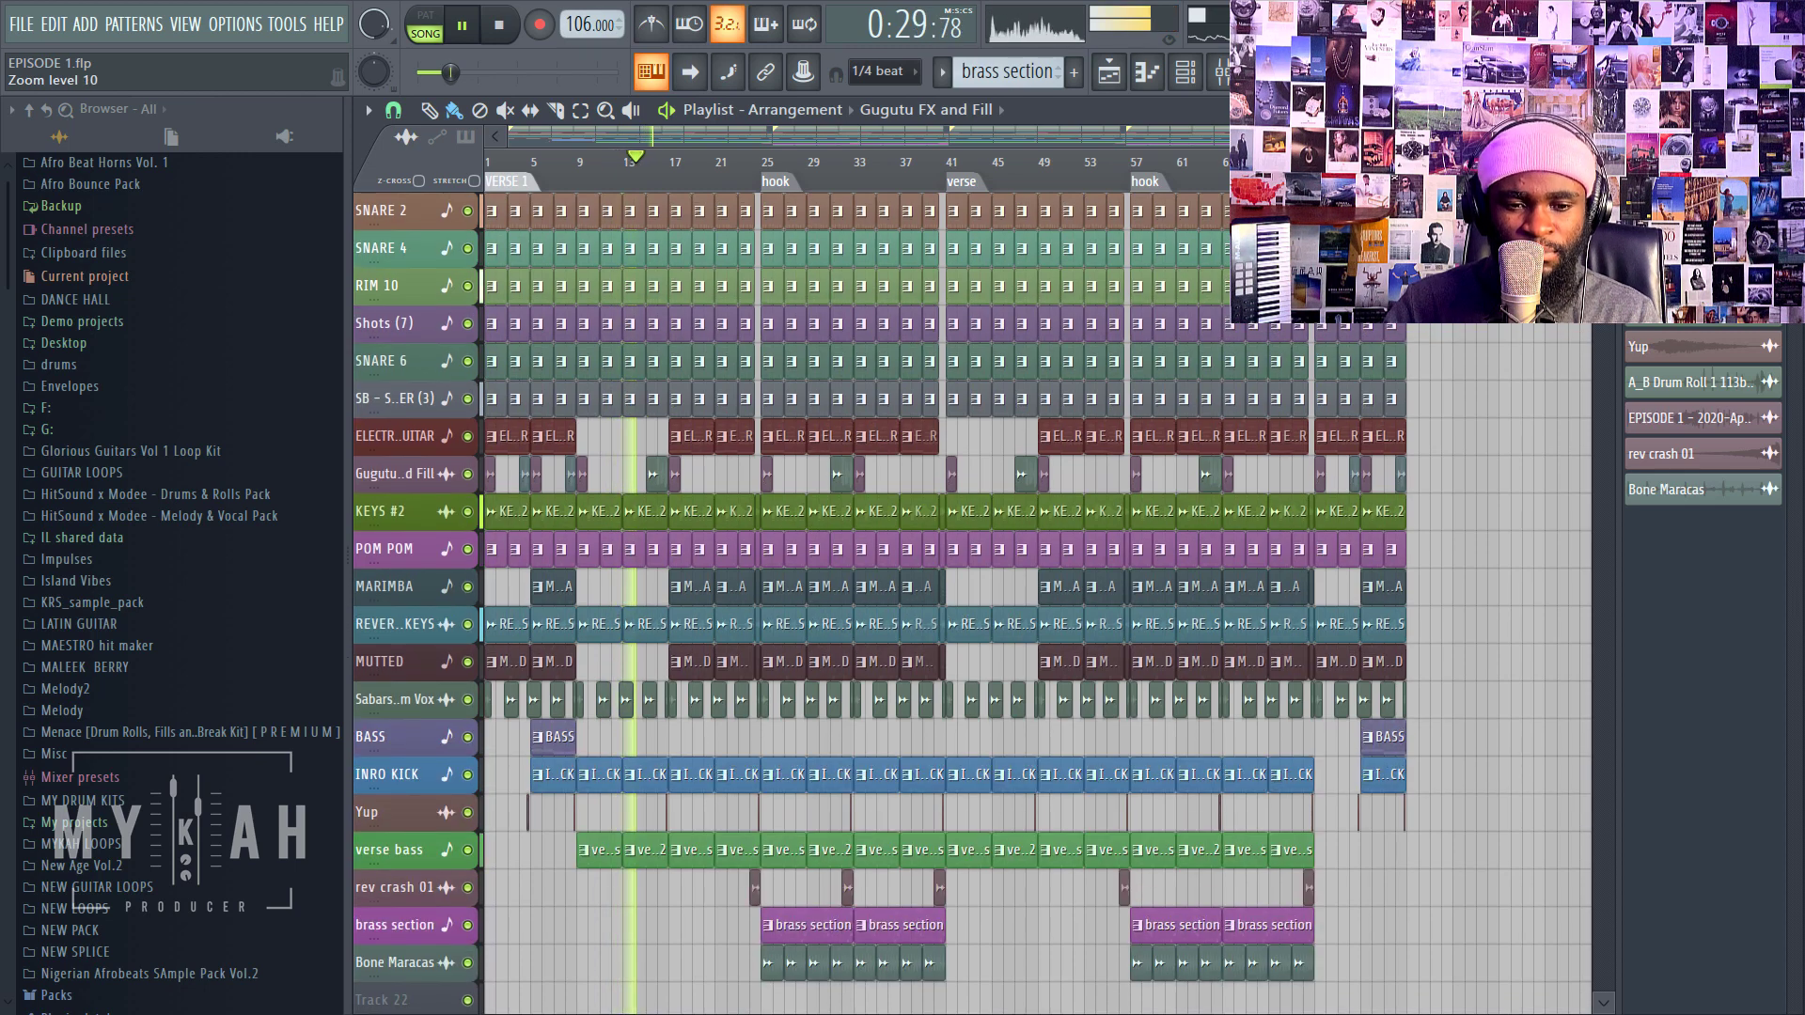
{"action": "scroll", "coordinate": [940, 611], "scroll_direction": "down", "scroll_amount": 2}
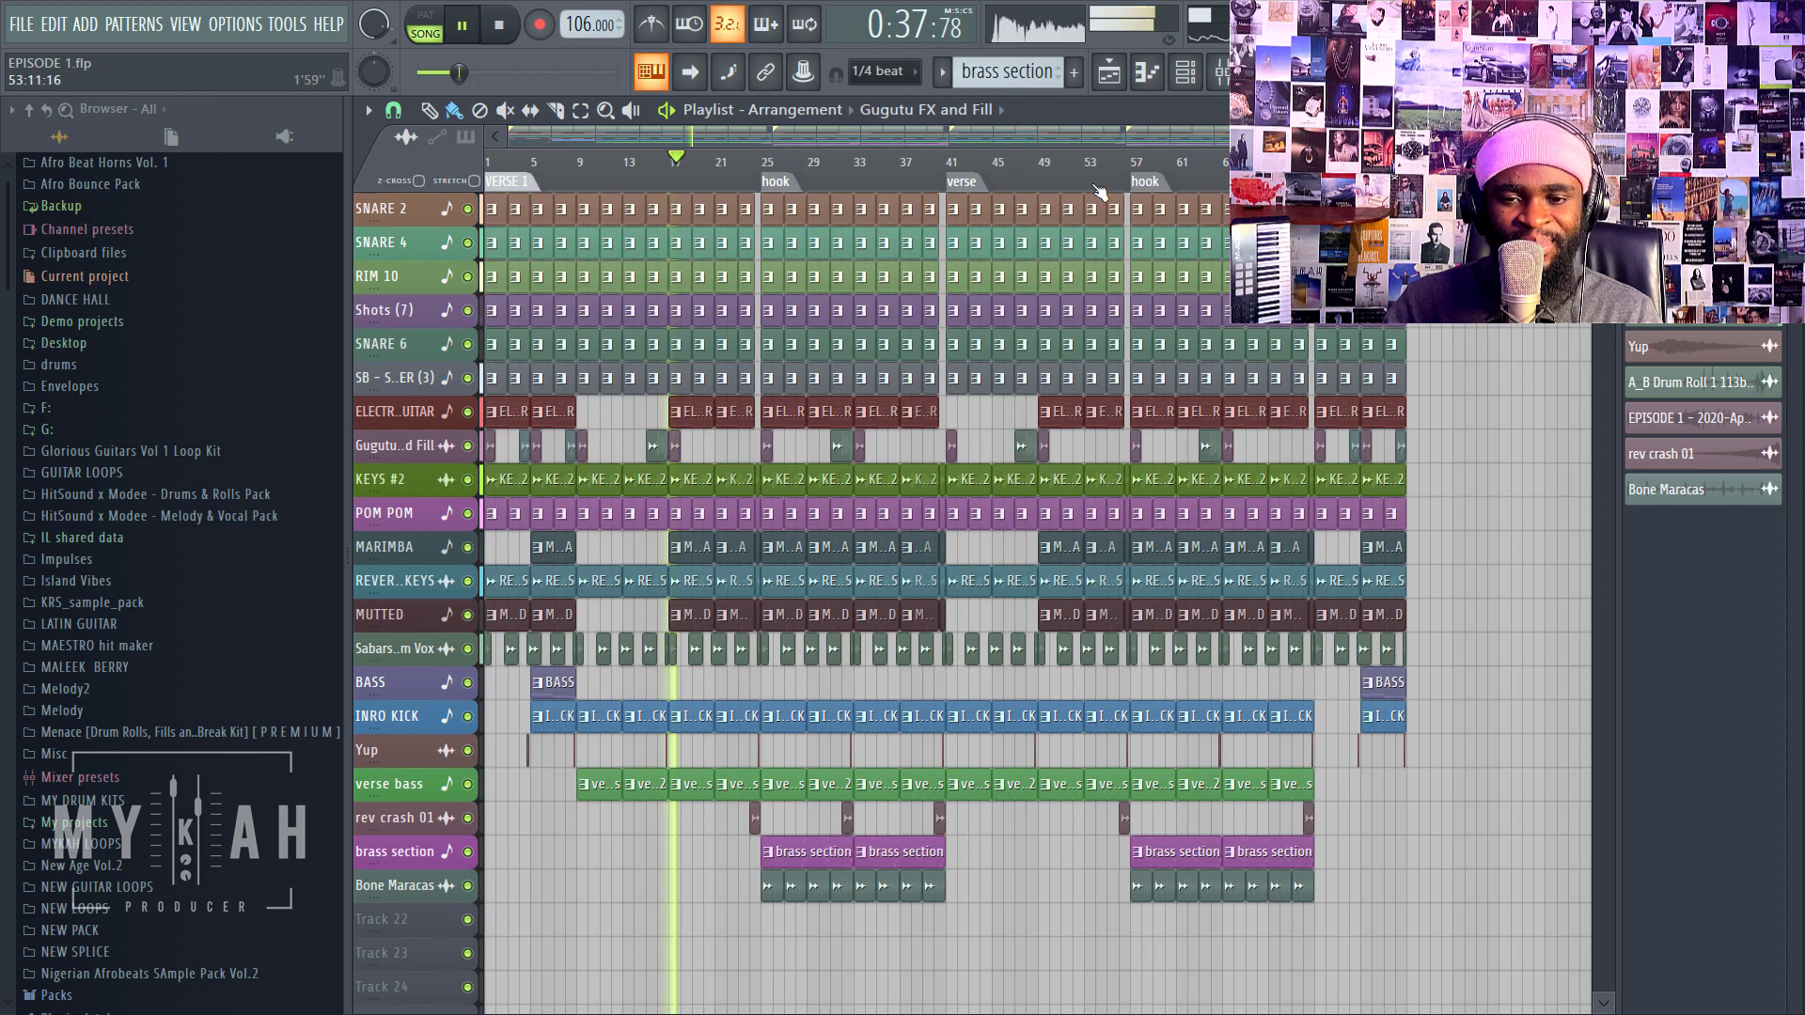
{"action": "key", "text": "space"}
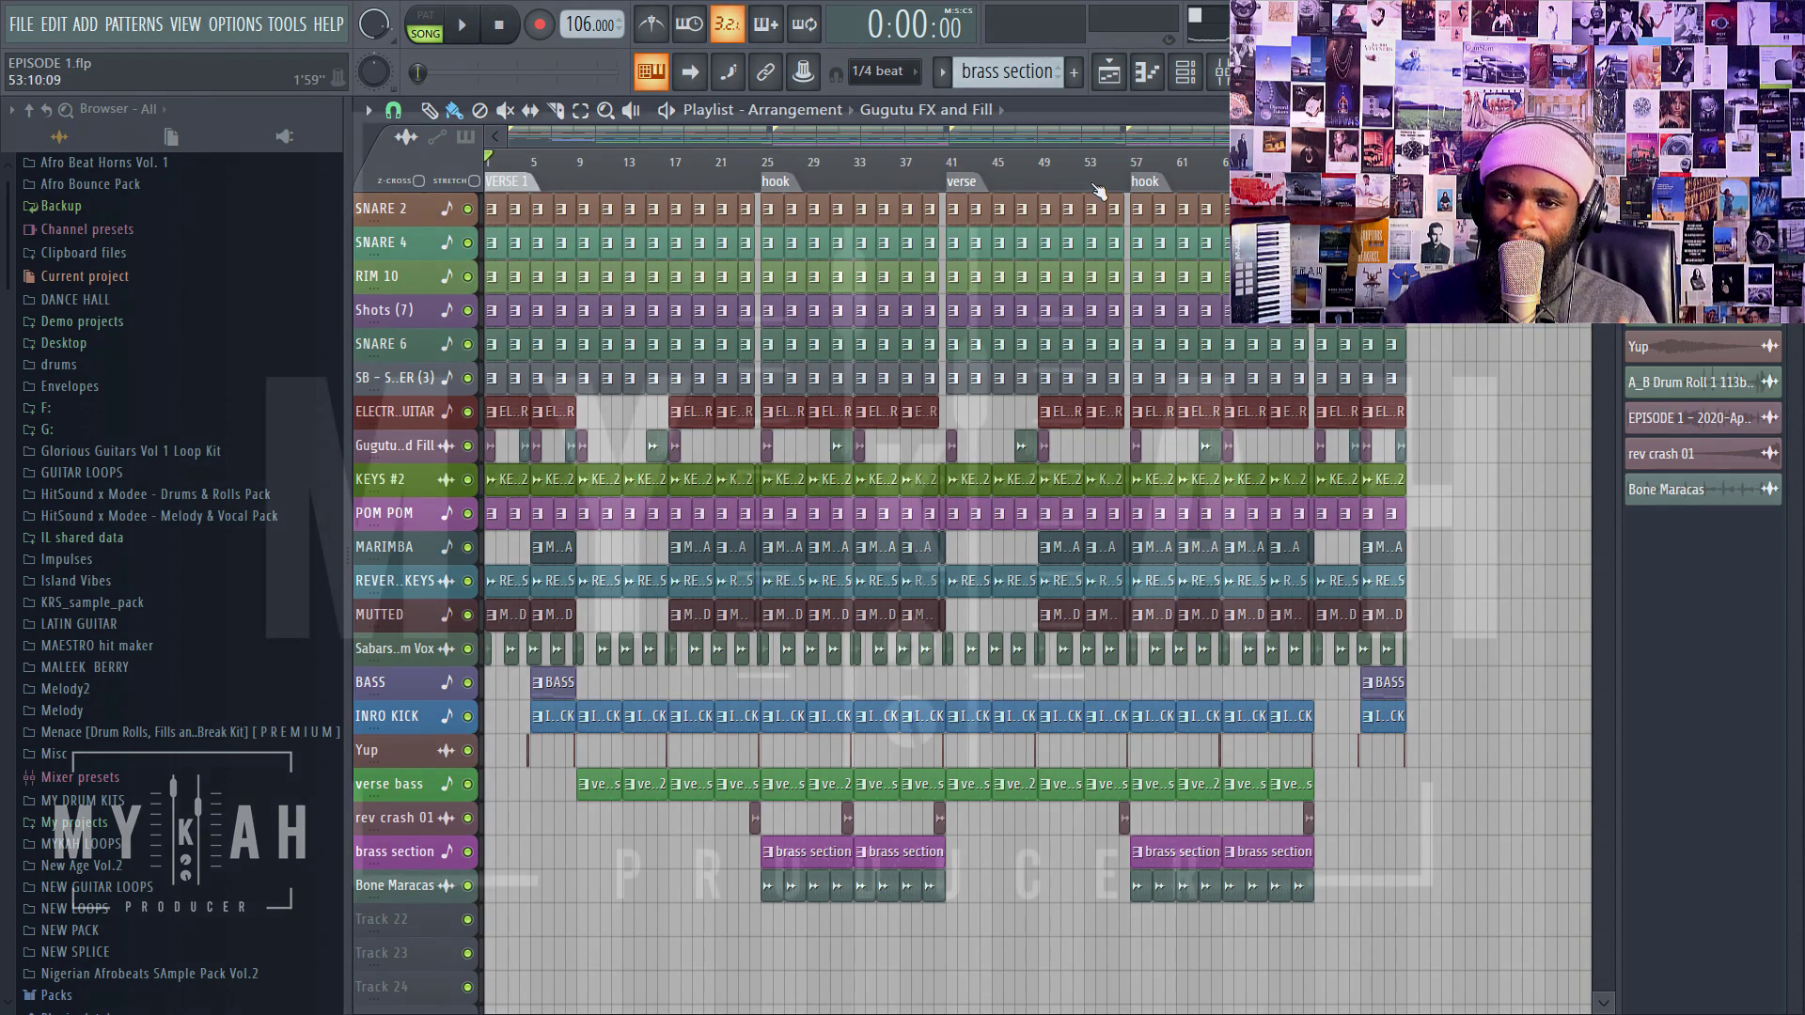
{"action": "key", "text": "space"}
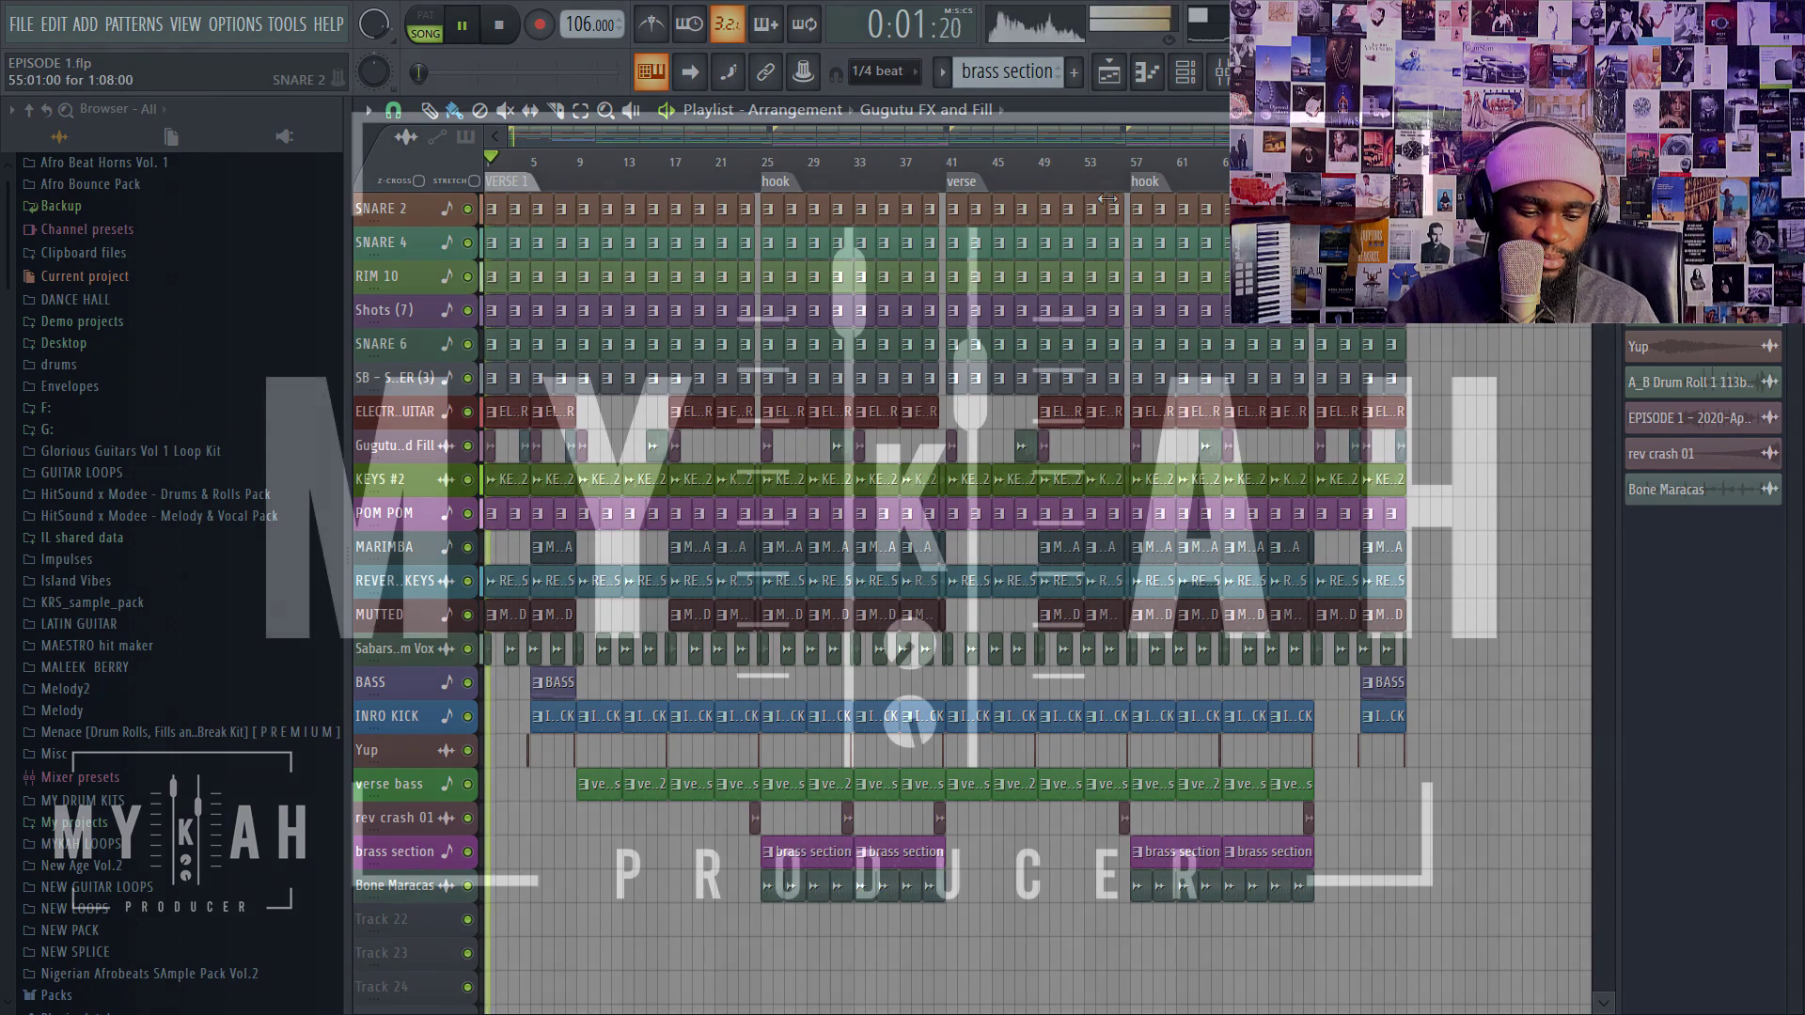